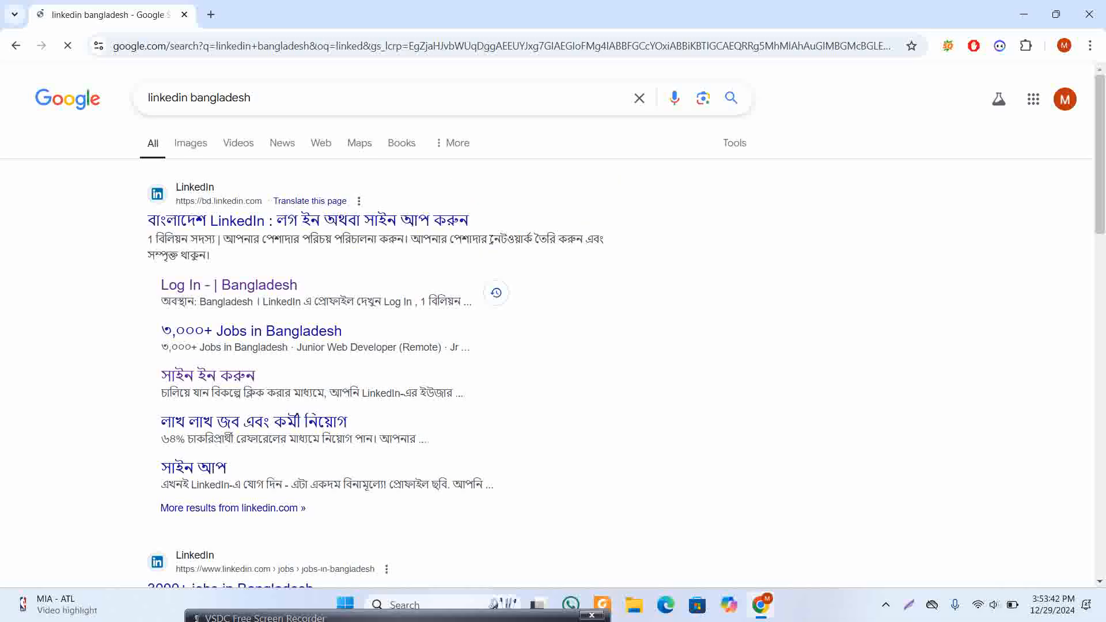
# Step: Open LinkedIn from the "Log In - | Bangladesh" search result in a new tab, close the search results, and view the account's own profile
pyautogui.rightClick(253, 345)
pyautogui.click(326, 360)
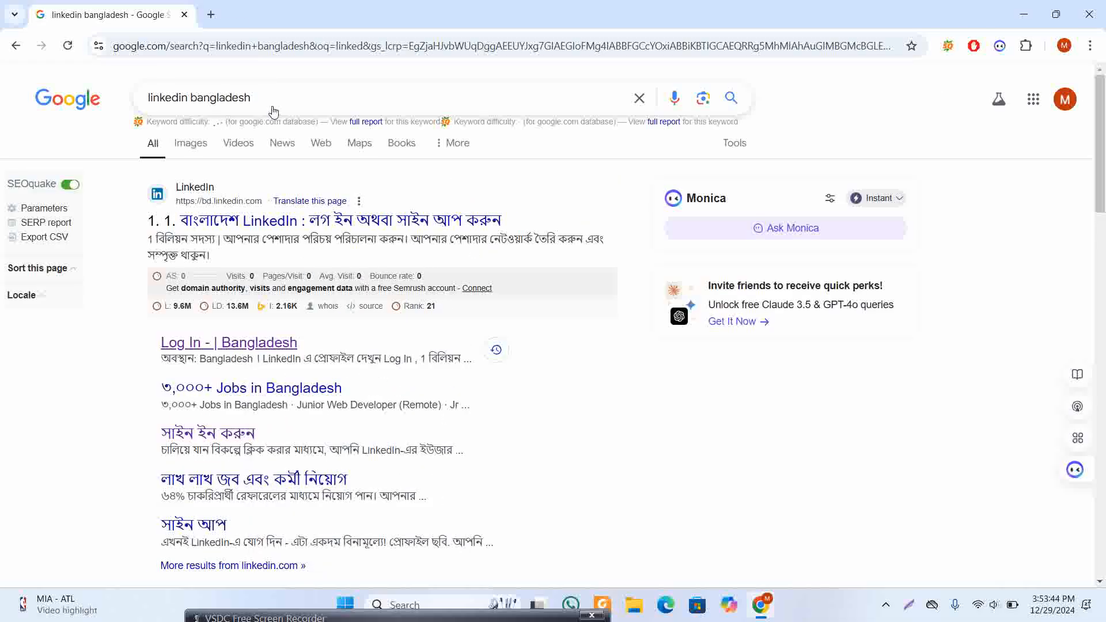
pyautogui.click(277, 14)
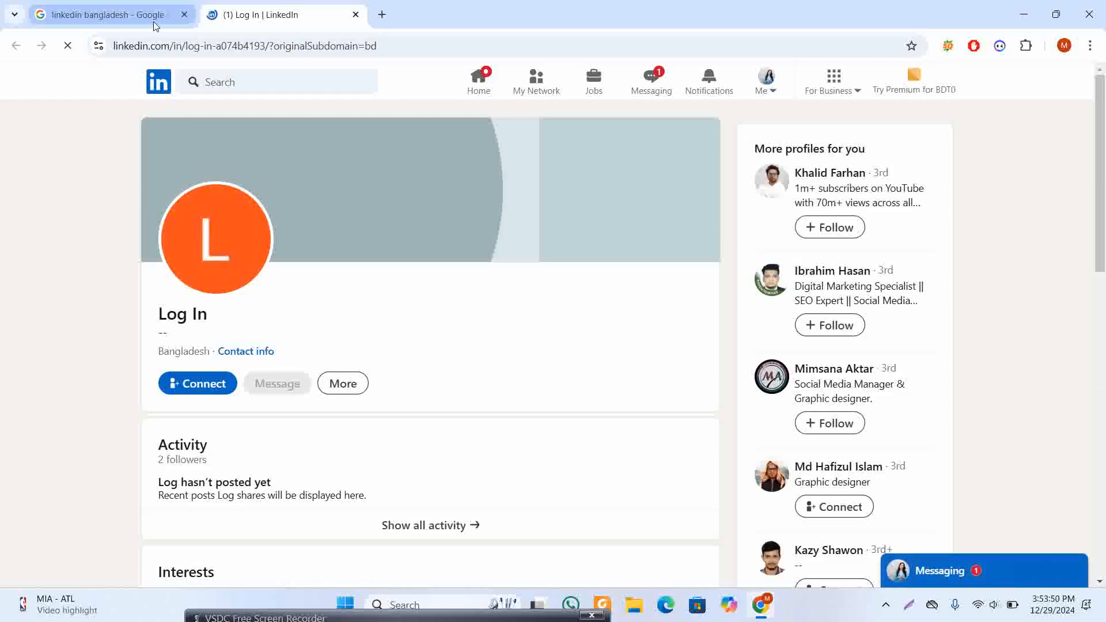
pyautogui.click(184, 15)
pyautogui.click(765, 81)
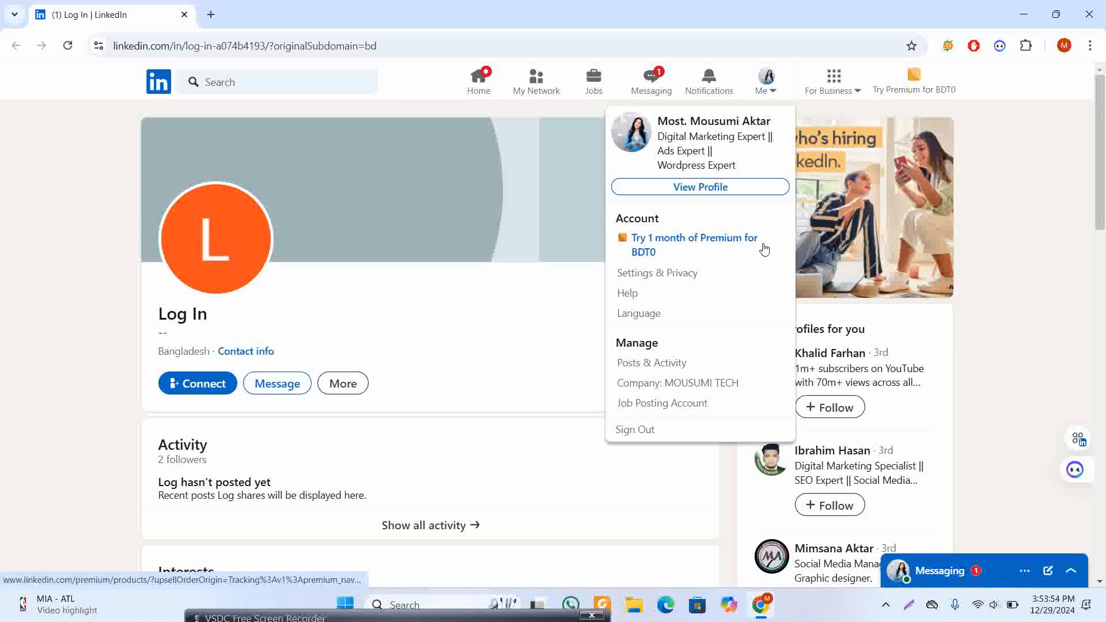
pyautogui.click(743, 191)
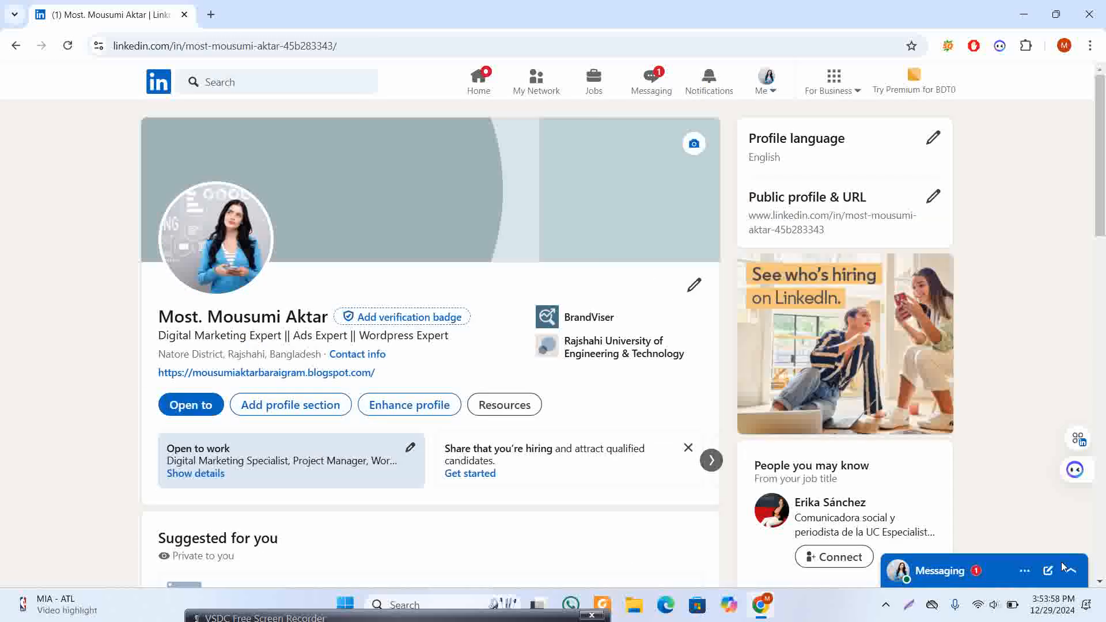
pyautogui.press('Print')
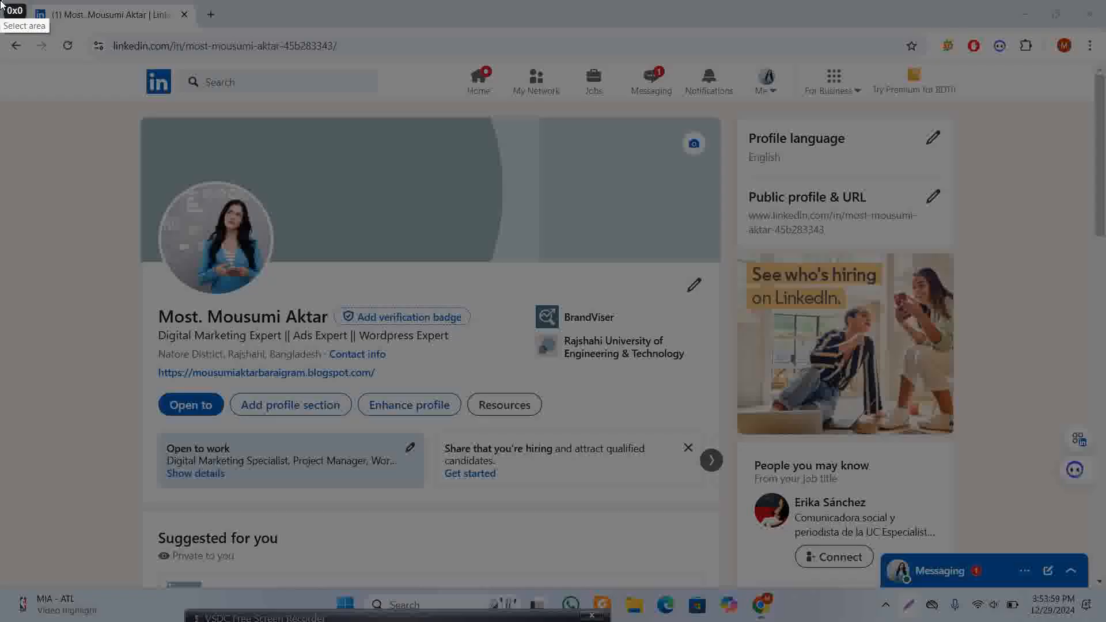
pyautogui.moveTo(1, 5); pyautogui.dragTo(1105, 621)
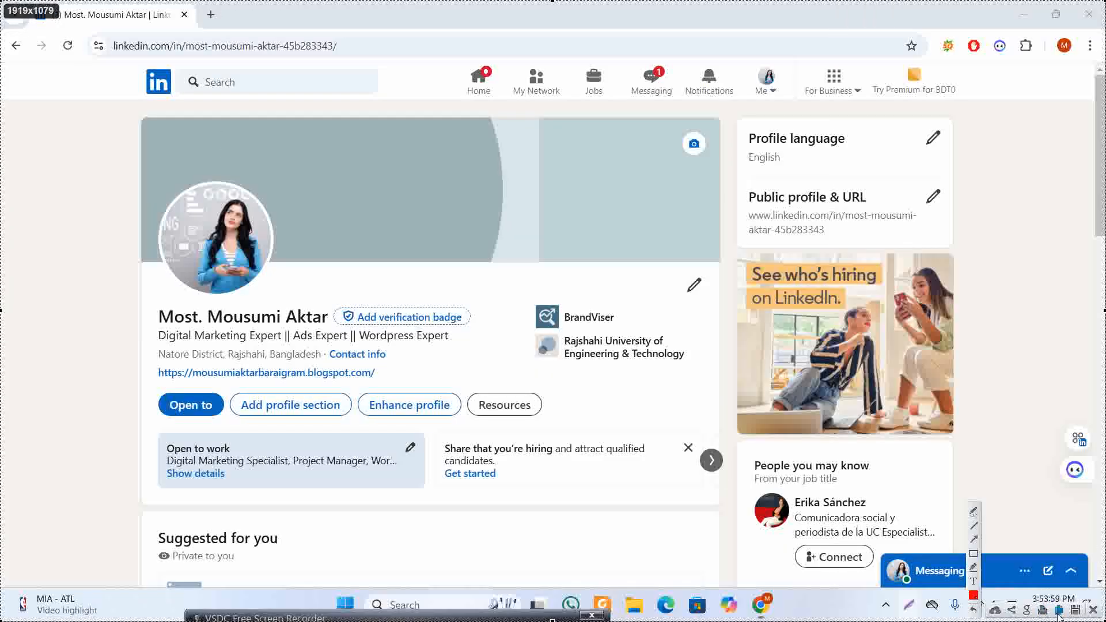
pyautogui.click(973, 554)
pyautogui.moveTo(345, 138); pyautogui.dragTo(490, 251)
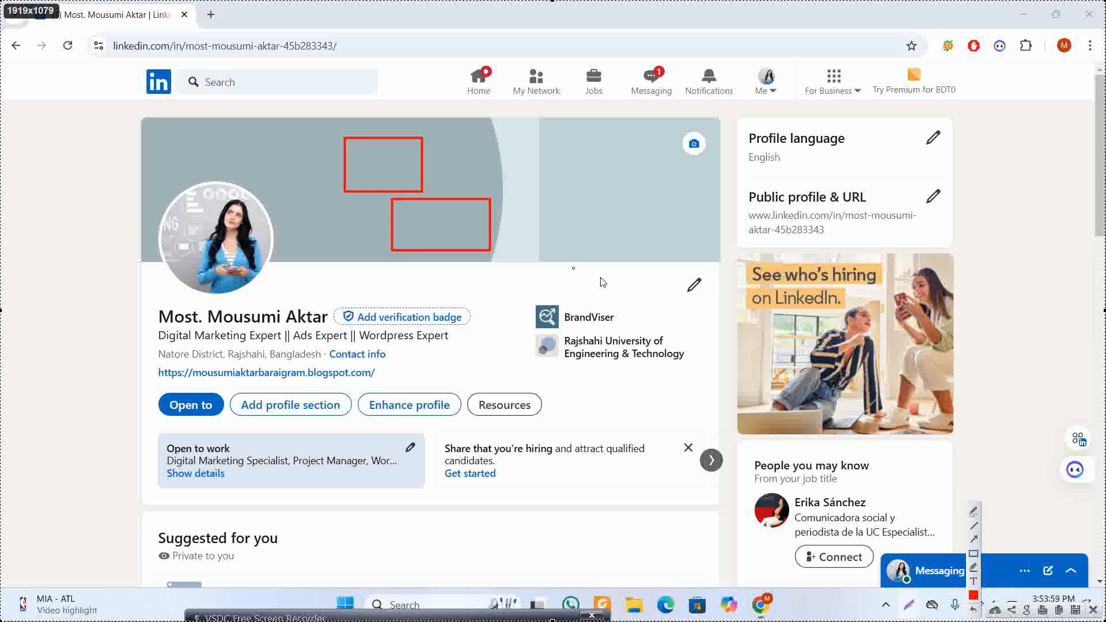
pyautogui.click(1092, 611)
pyautogui.moveTo(340, 619); pyautogui.dragTo(276, 618)
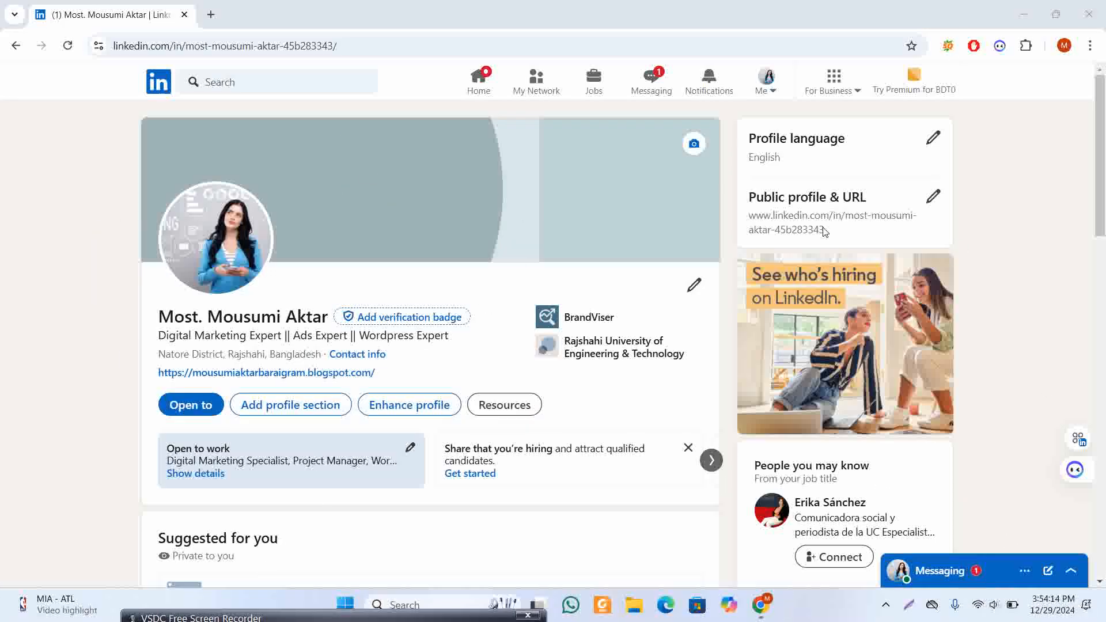
# Step: Go to LinkedIn's Jobs page and look over its top job picks
pyautogui.click(605, 81)
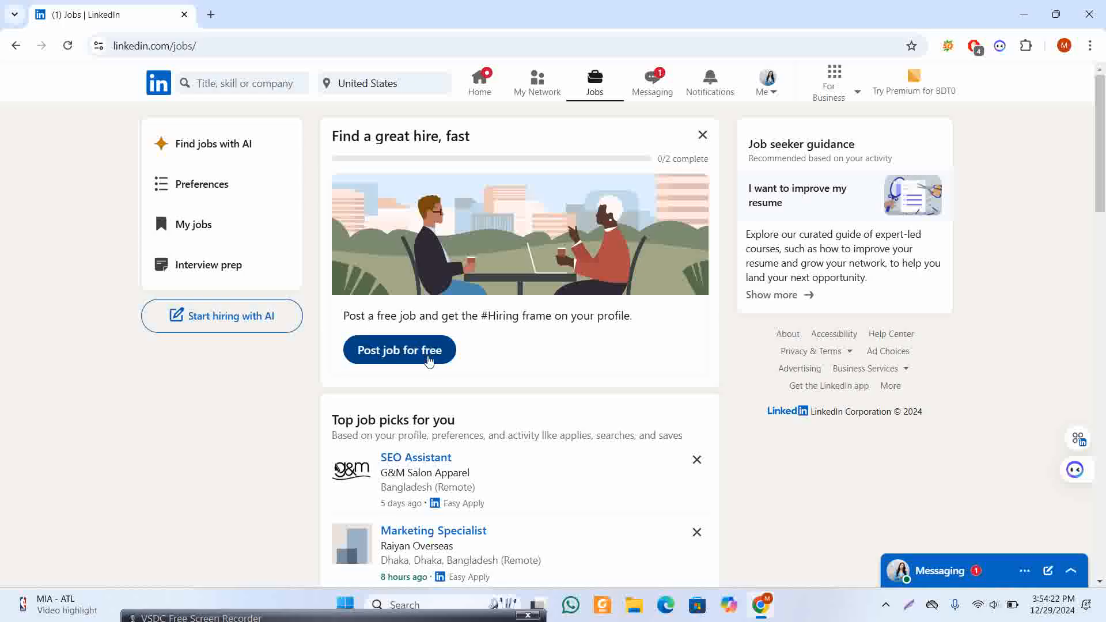
pyautogui.scroll(-1, 366, 331)
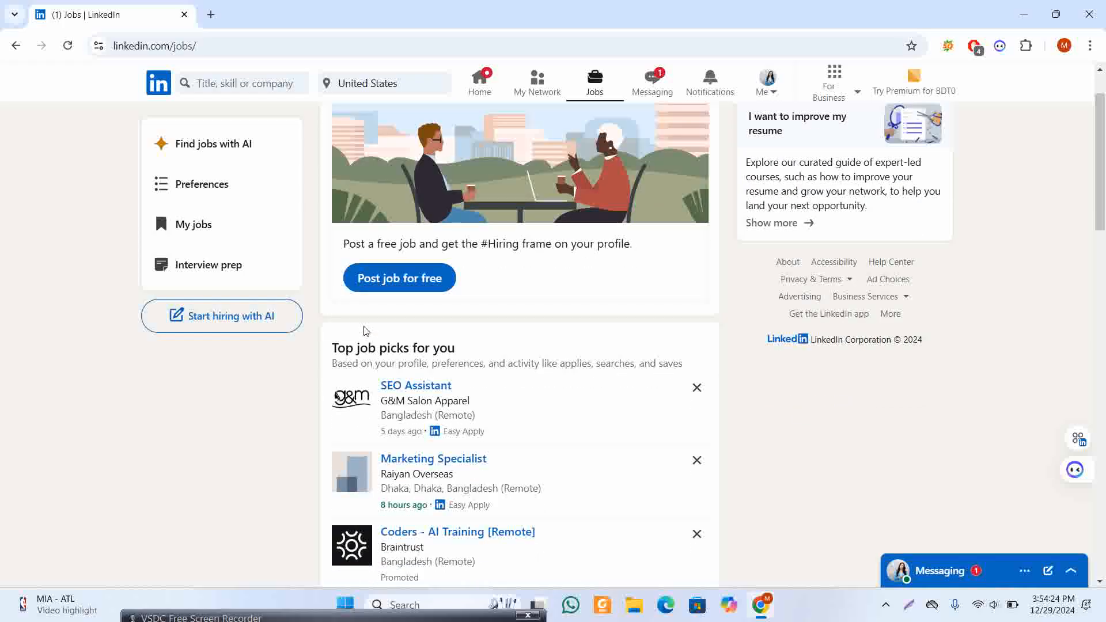
pyautogui.scroll(1, 366, 331)
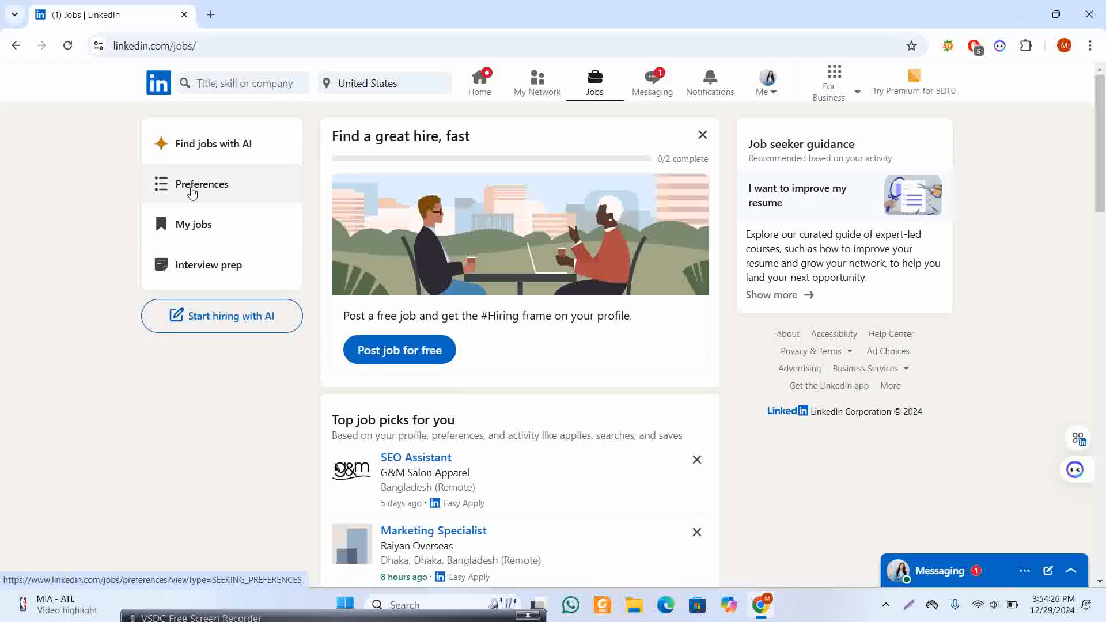
# Step: Open Find jobs with AI in a new tab and look over the page
pyautogui.rightClick(219, 152)
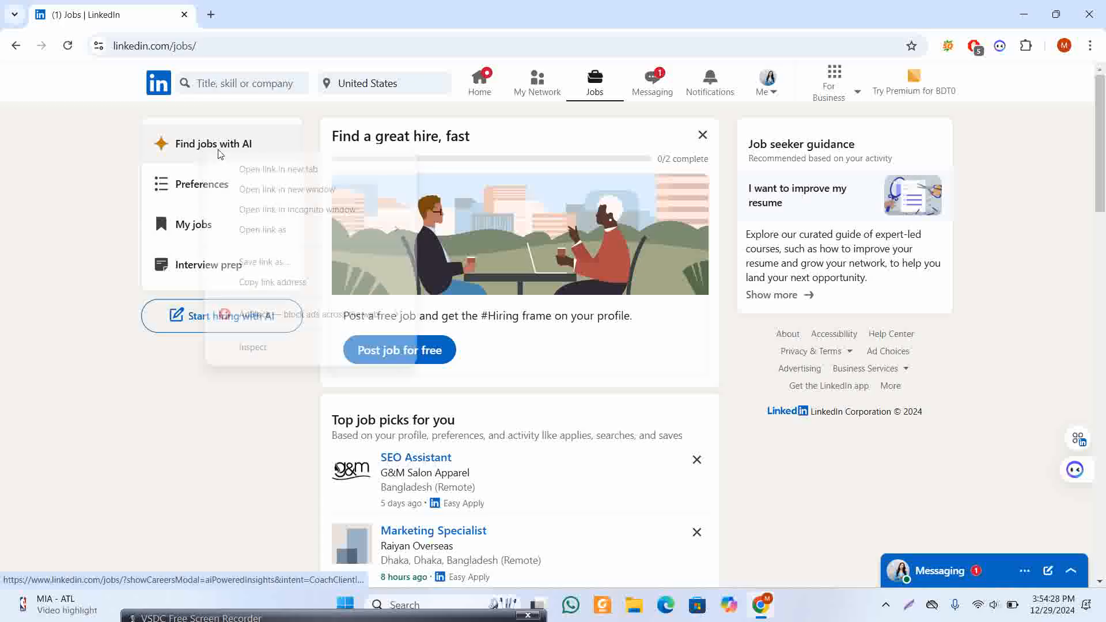
pyautogui.click(279, 169)
pyautogui.click(282, 16)
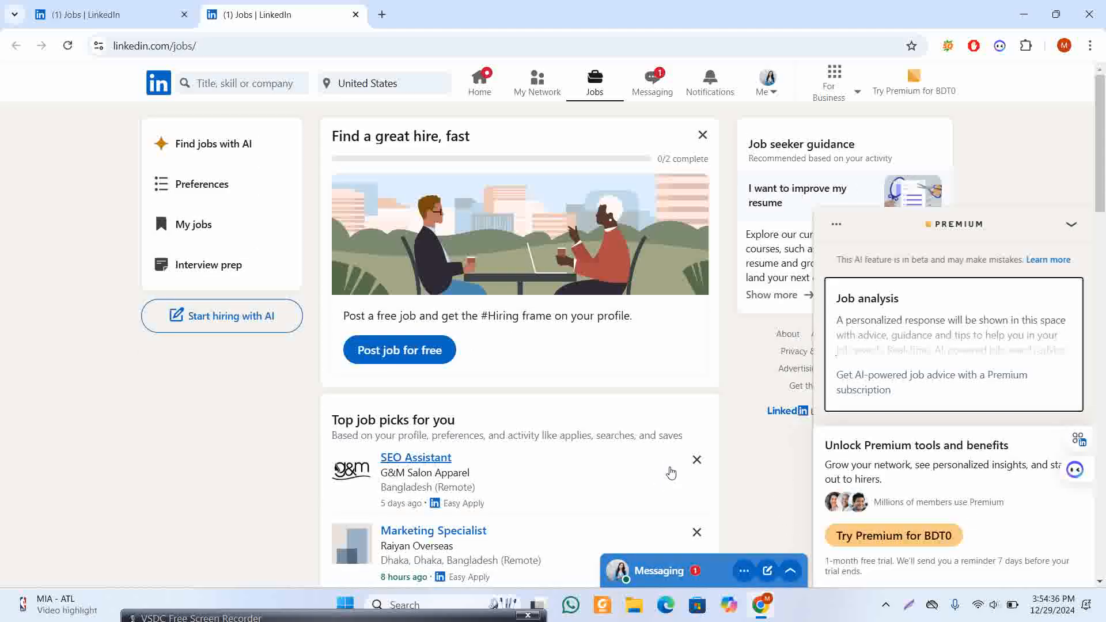
pyautogui.scroll(-6, 670, 471)
pyautogui.scroll(6, 666, 469)
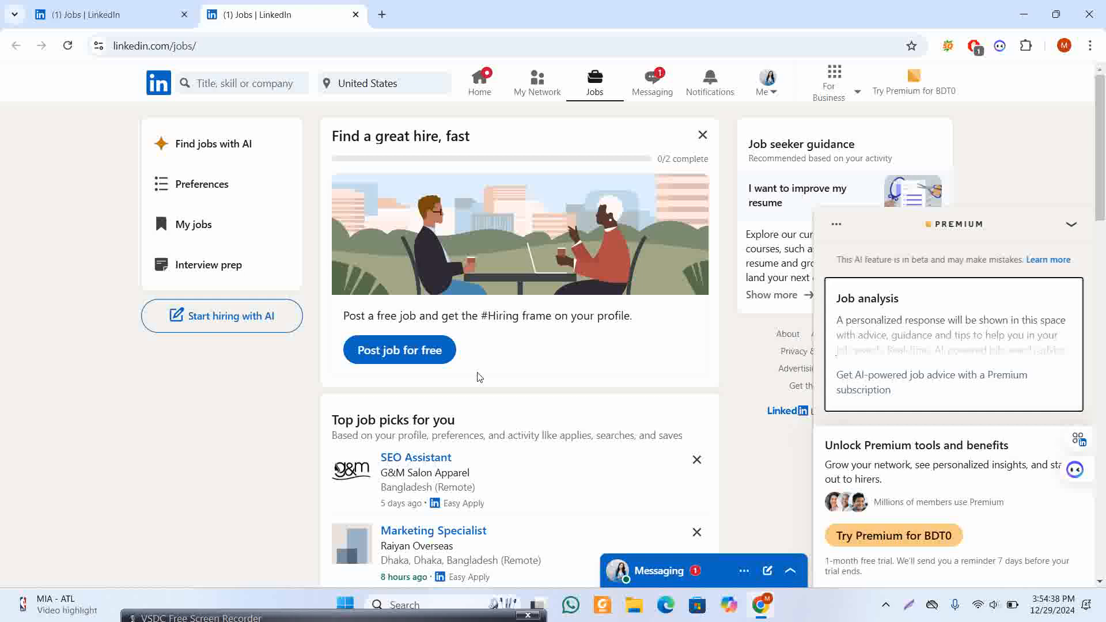
# Step: View the job seeking Preferences and close them
pyautogui.click(244, 206)
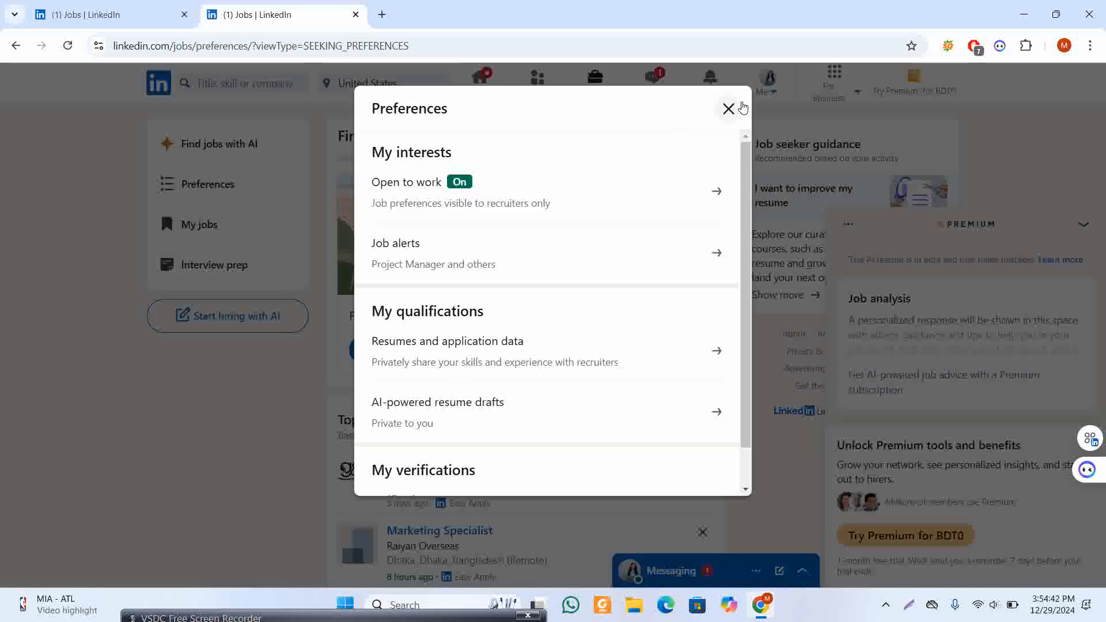
pyautogui.click(740, 108)
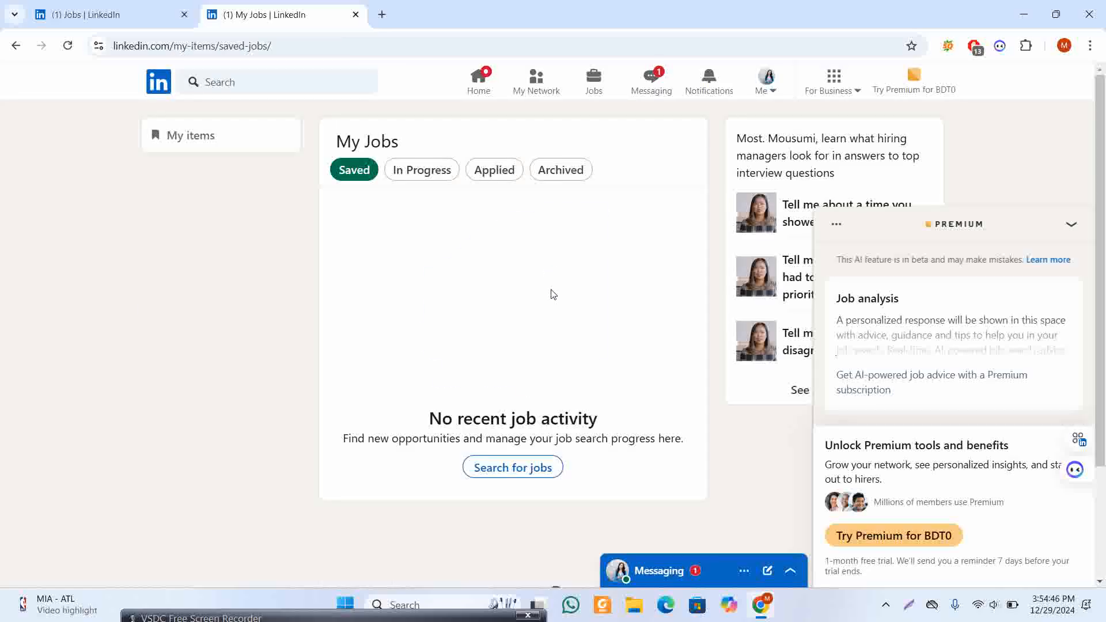
# Step: Browse the recommended jobs from the My Jobs page in the second tab and compare them with the first tab's Jobs page
pyautogui.rightClick(8, 46)
pyautogui.click(495, 469)
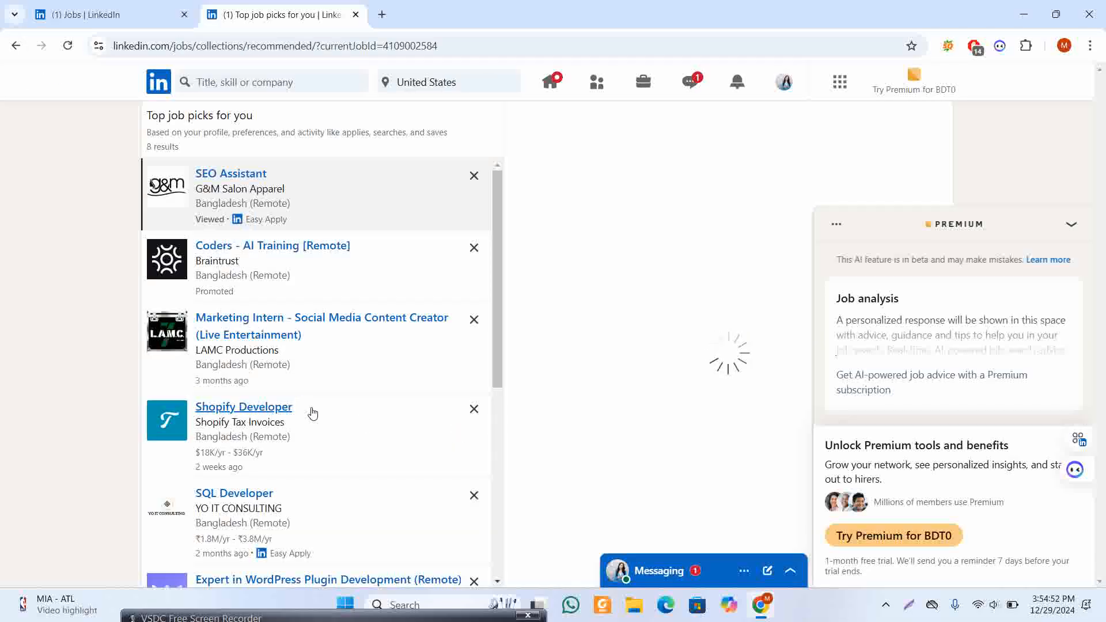
pyautogui.click(58, 9)
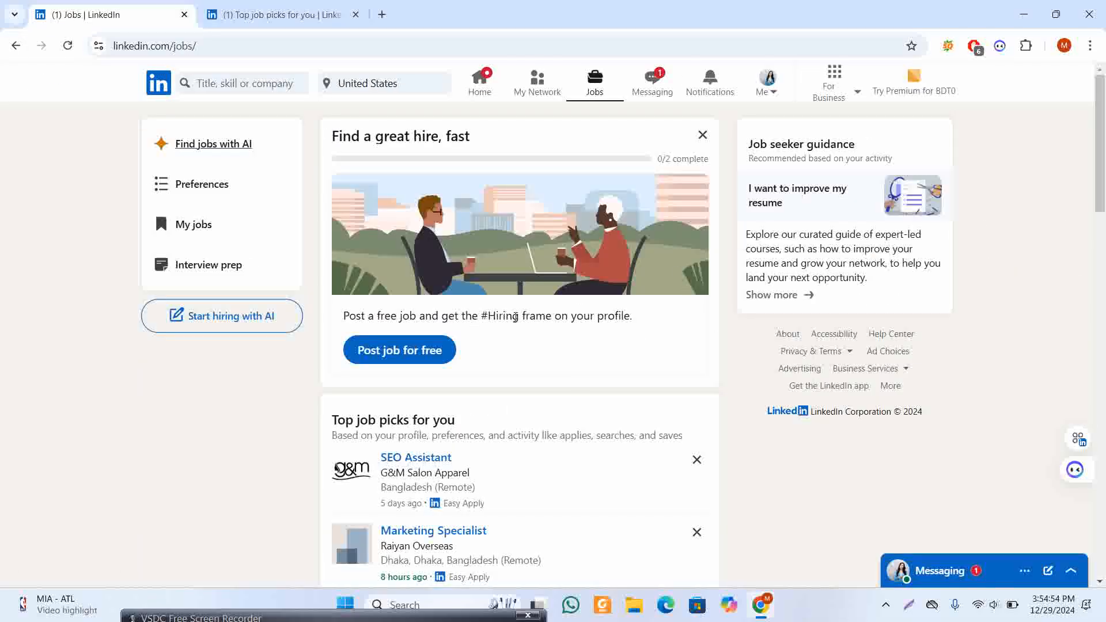
pyautogui.click(280, 16)
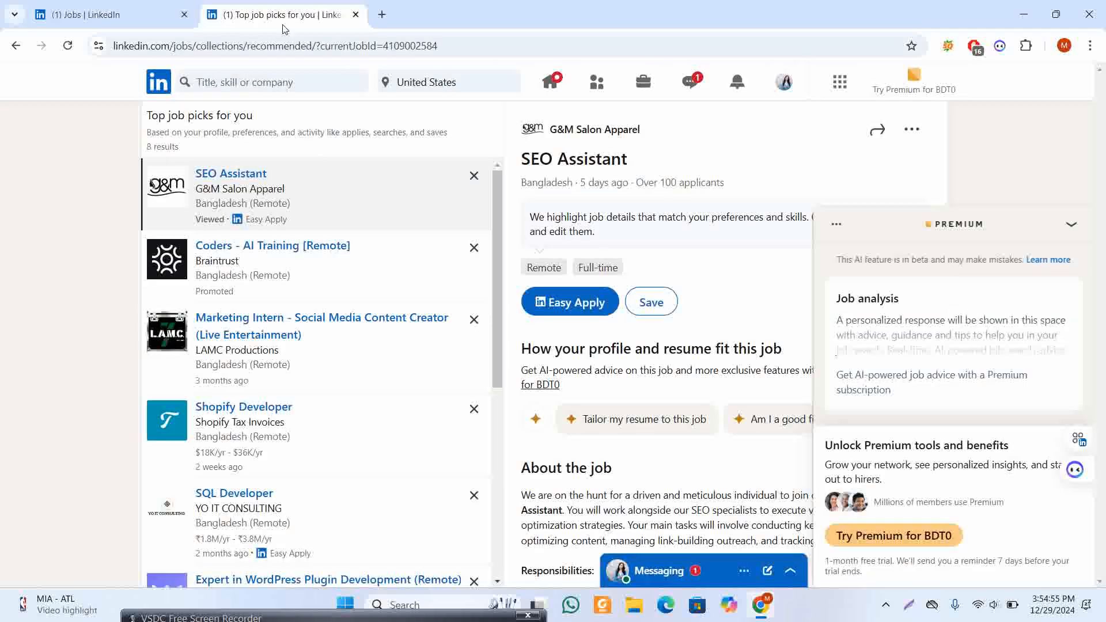
# Step: In the first tab, open My jobs and start a job search from there
pyautogui.click(50, 7)
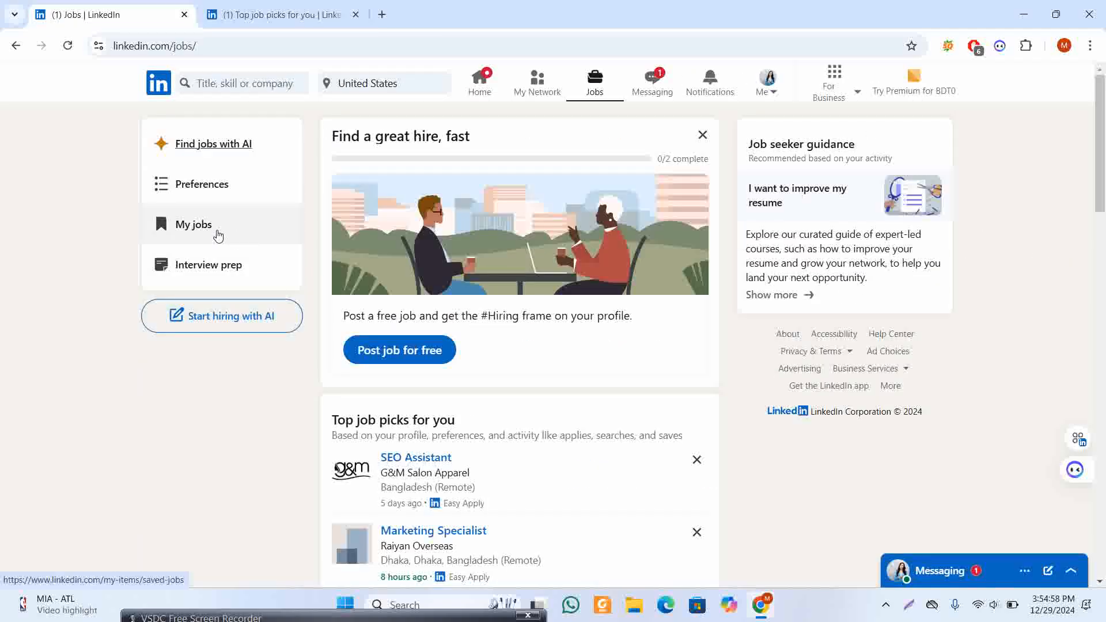
pyautogui.click(218, 234)
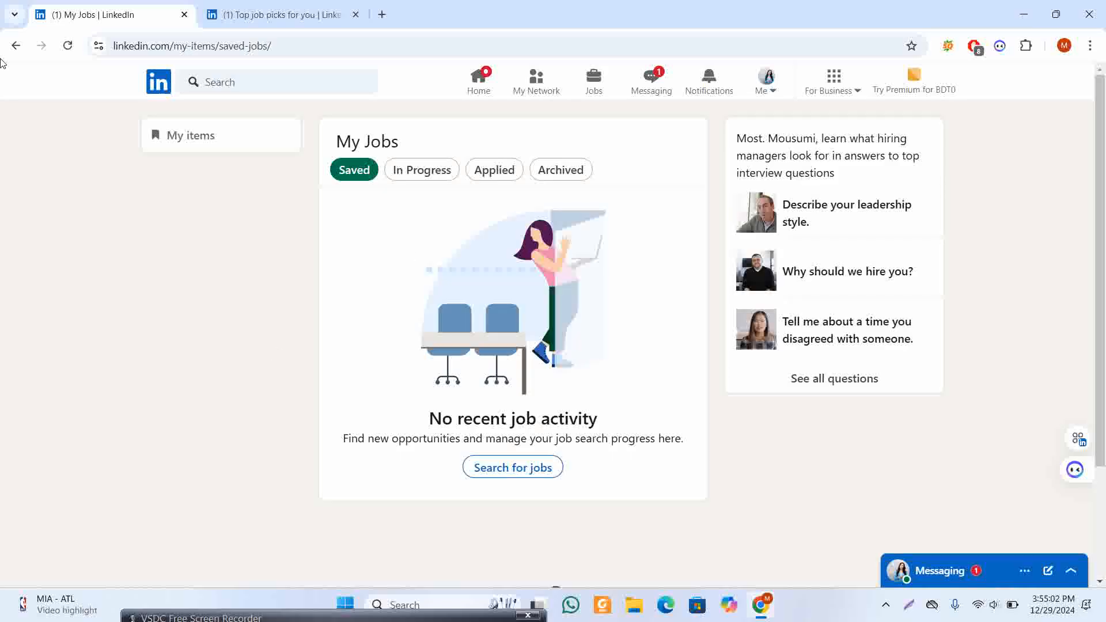
pyautogui.click(545, 479)
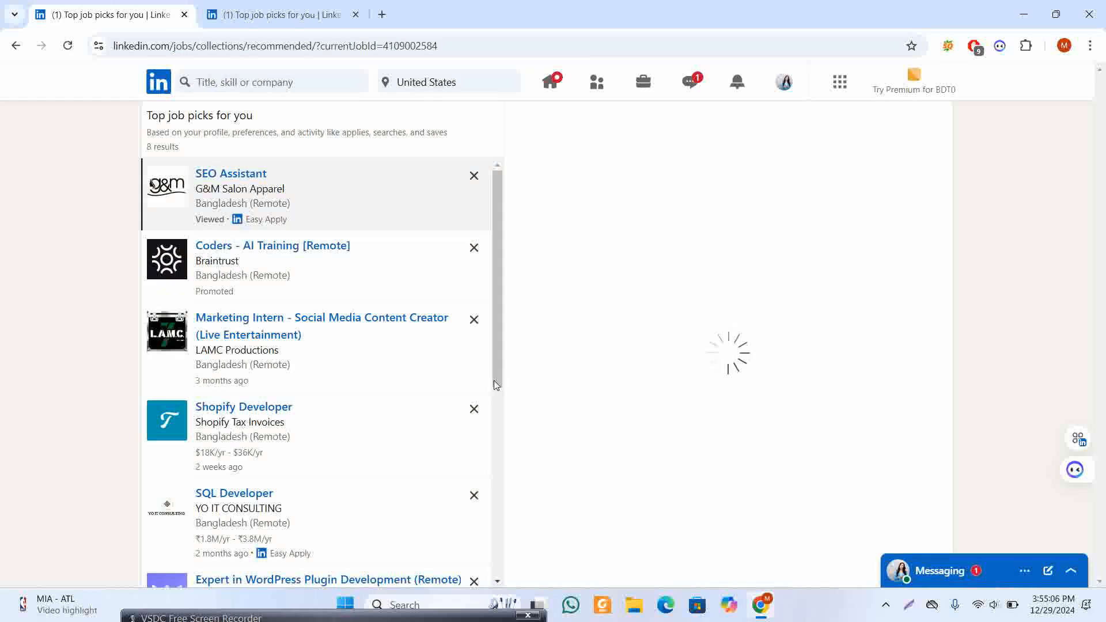
# Step: Set the job search location to United States
pyautogui.click(248, 84)
pyautogui.click(402, 80)
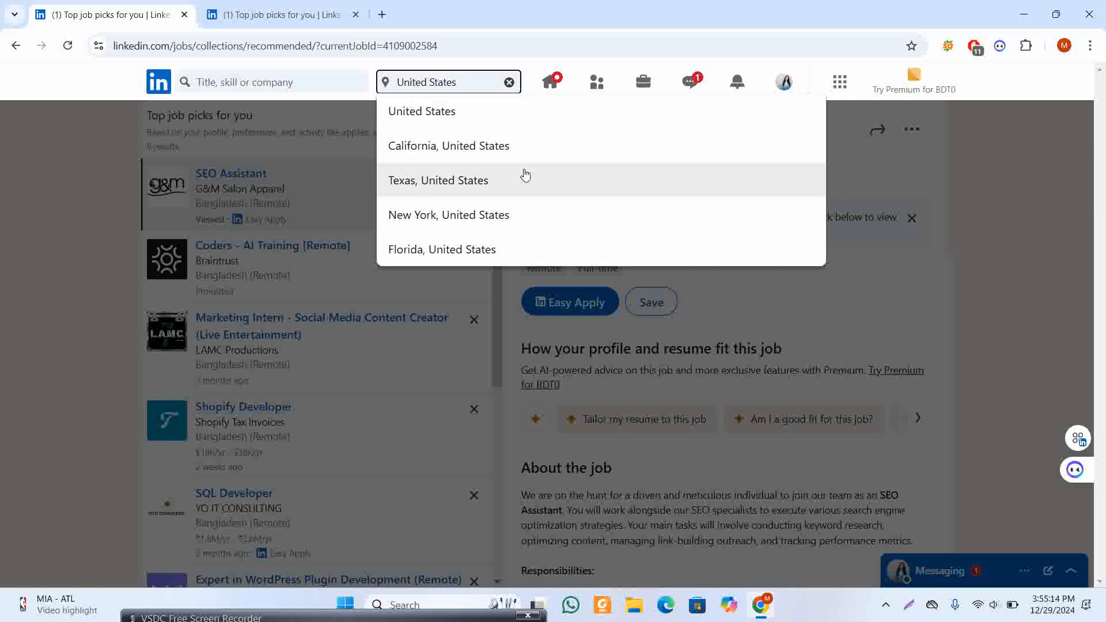
pyautogui.click(493, 126)
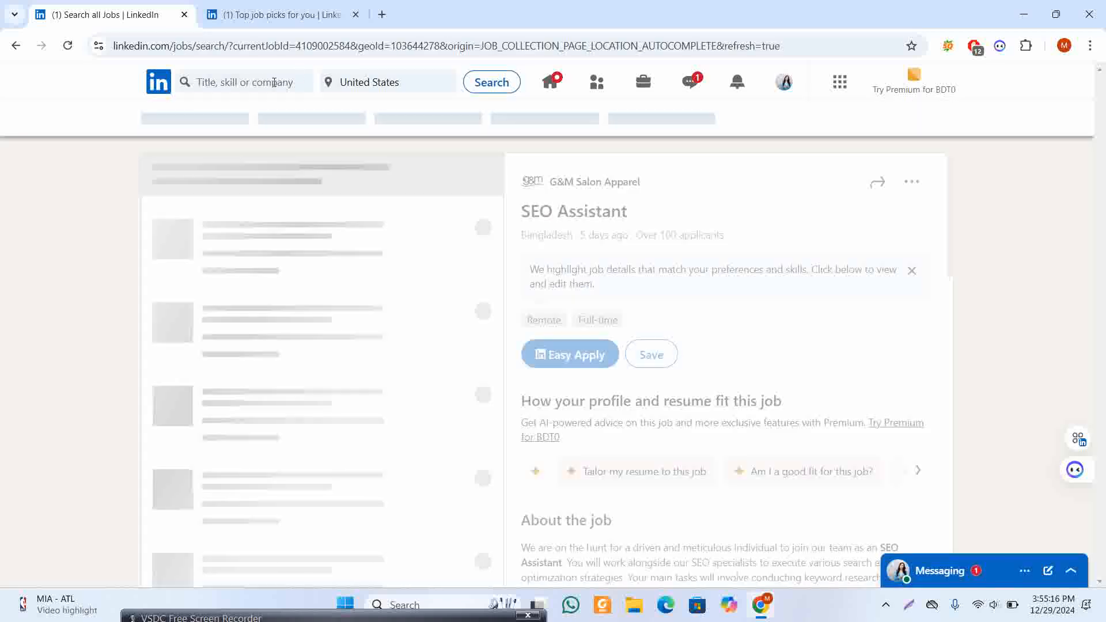
# Step: Search the United States job listings for "meta ads"
pyautogui.click(269, 81)
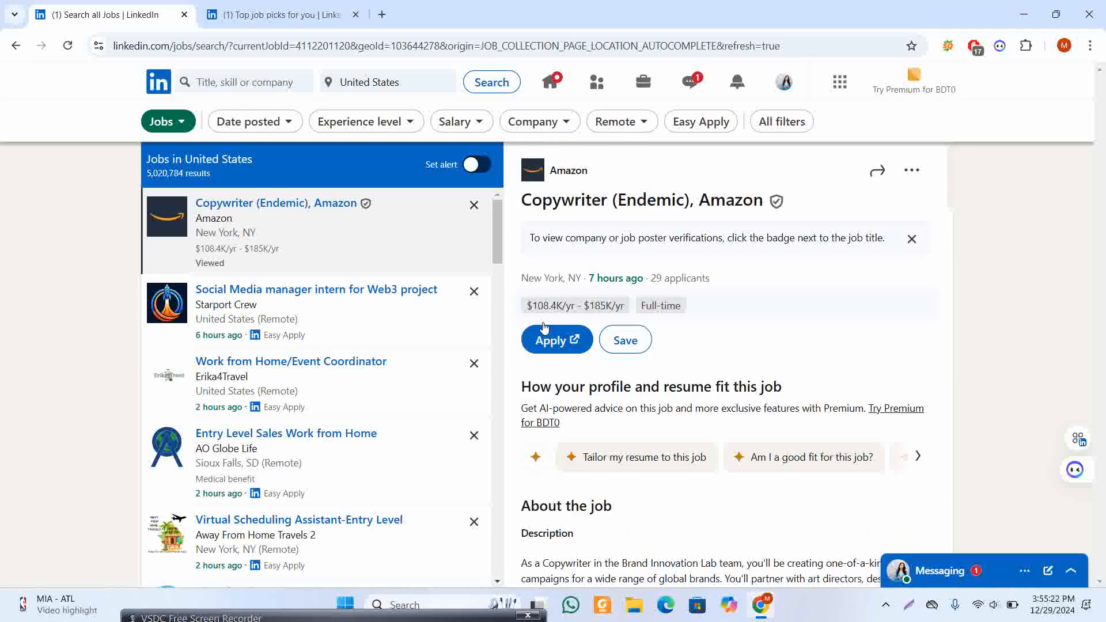
pyautogui.click(268, 87)
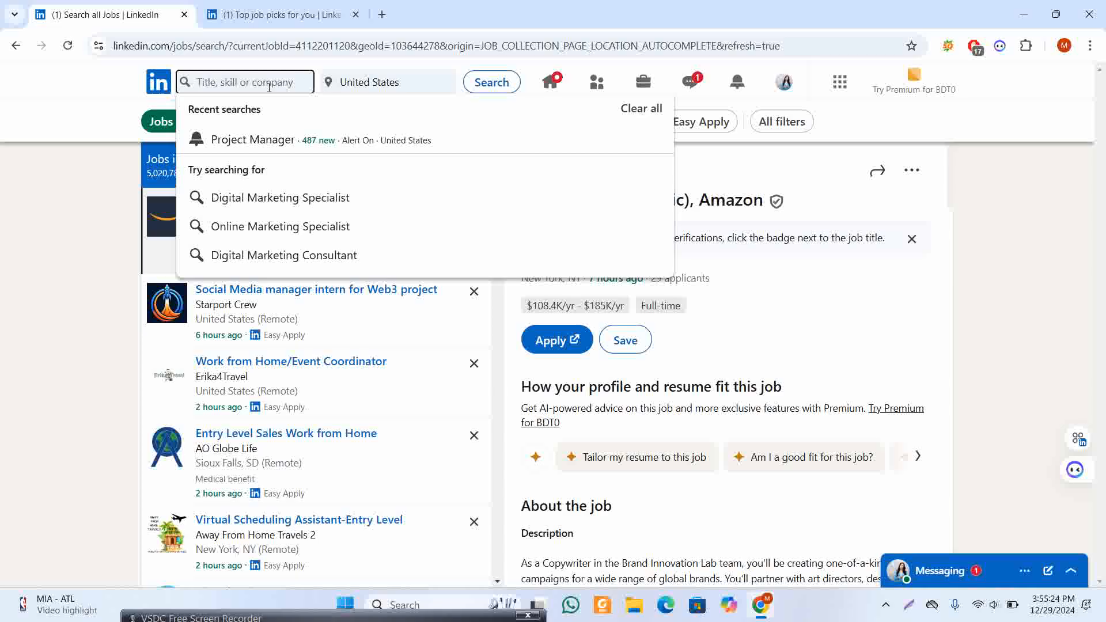
pyautogui.write('ads')
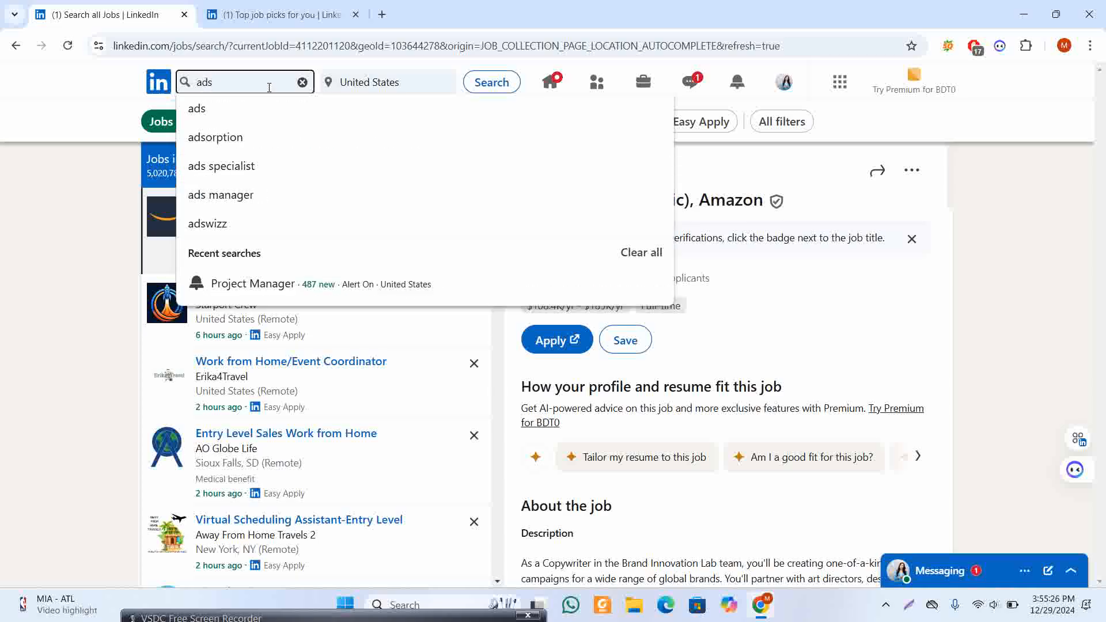
pyautogui.press('BackSpace')
pyautogui.press('BackSpace')
pyautogui.press('BackSpace')
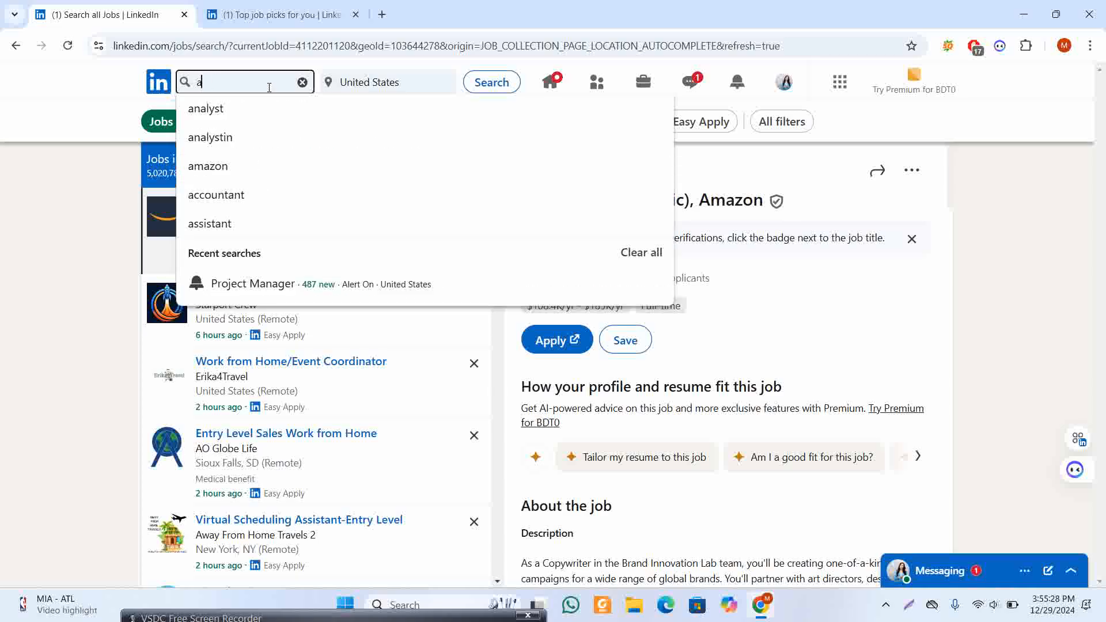
pyautogui.write('meta ')
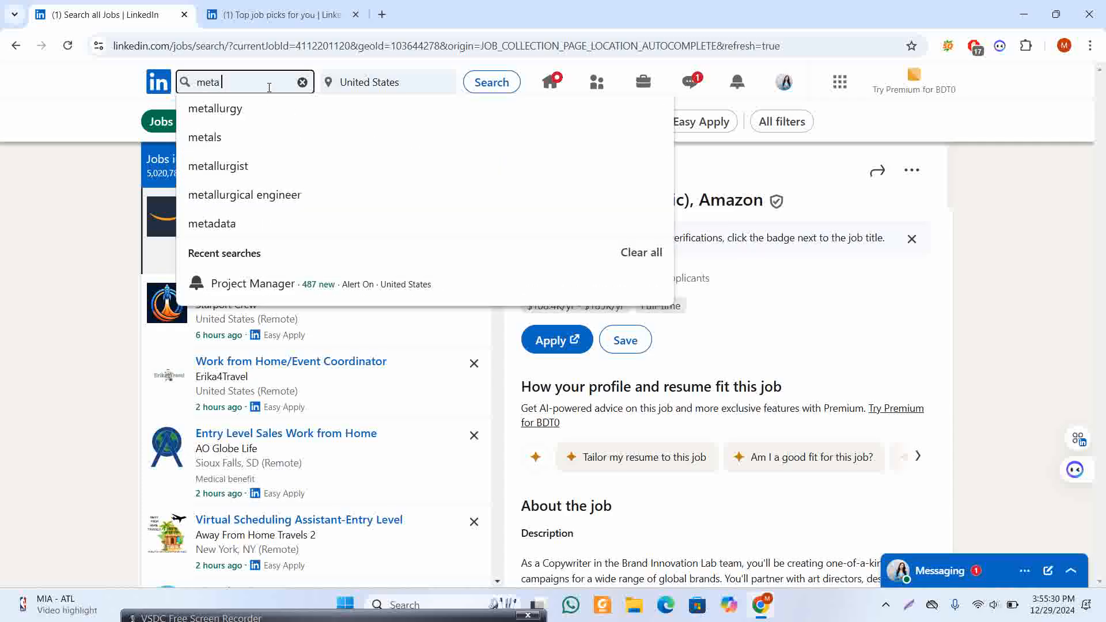
pyautogui.write('ads')
pyautogui.press('Return')
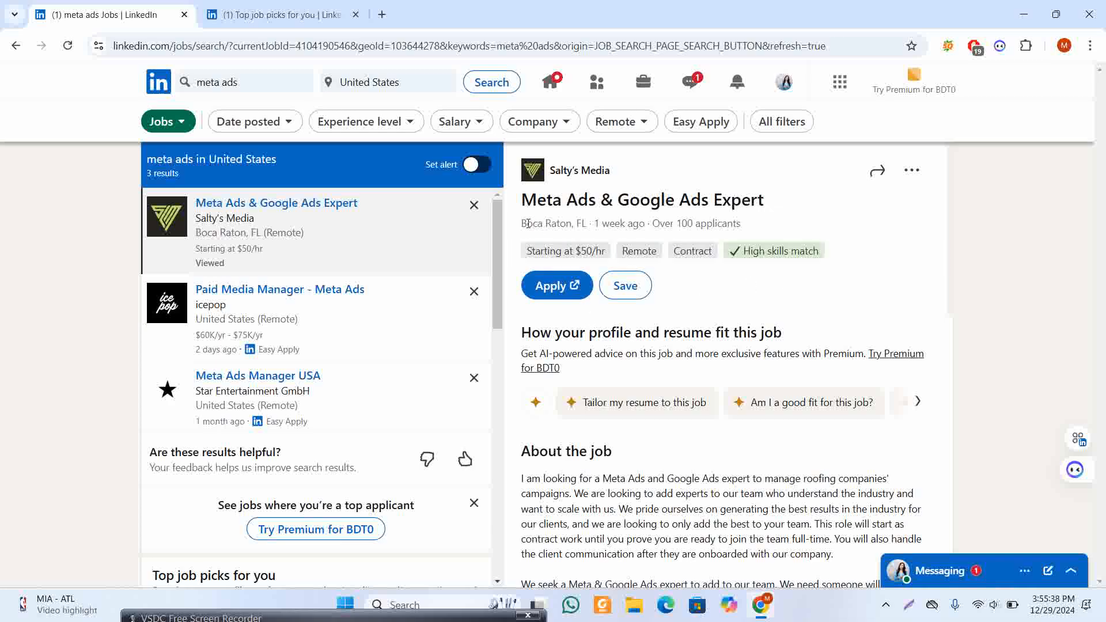
# Step: Examine the Meta Ads & Google Ads Expert posting, including its company, location, job description and expectations
pyautogui.moveTo(523, 222); pyautogui.dragTo(614, 224)
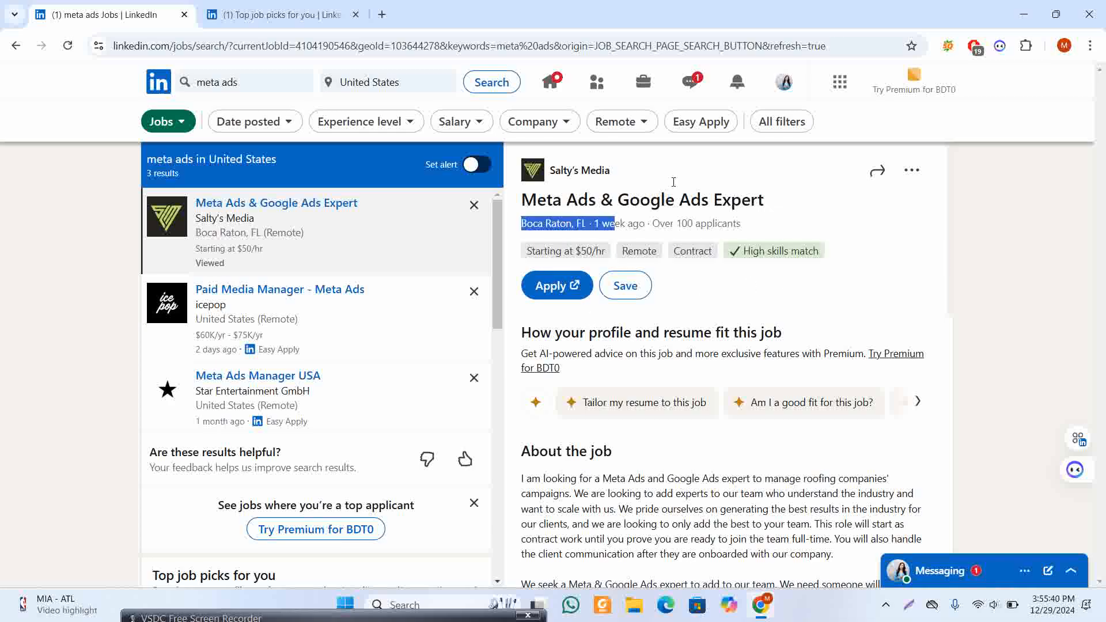
pyautogui.click(681, 171)
pyautogui.moveTo(608, 165); pyautogui.dragTo(554, 170)
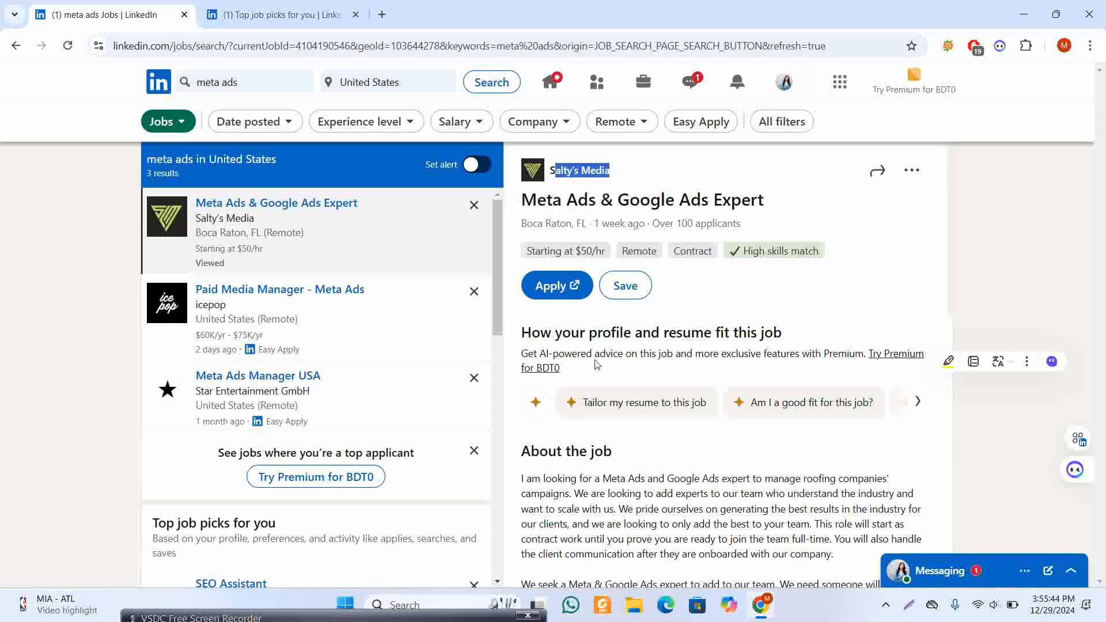
pyautogui.scroll(-2, 595, 394)
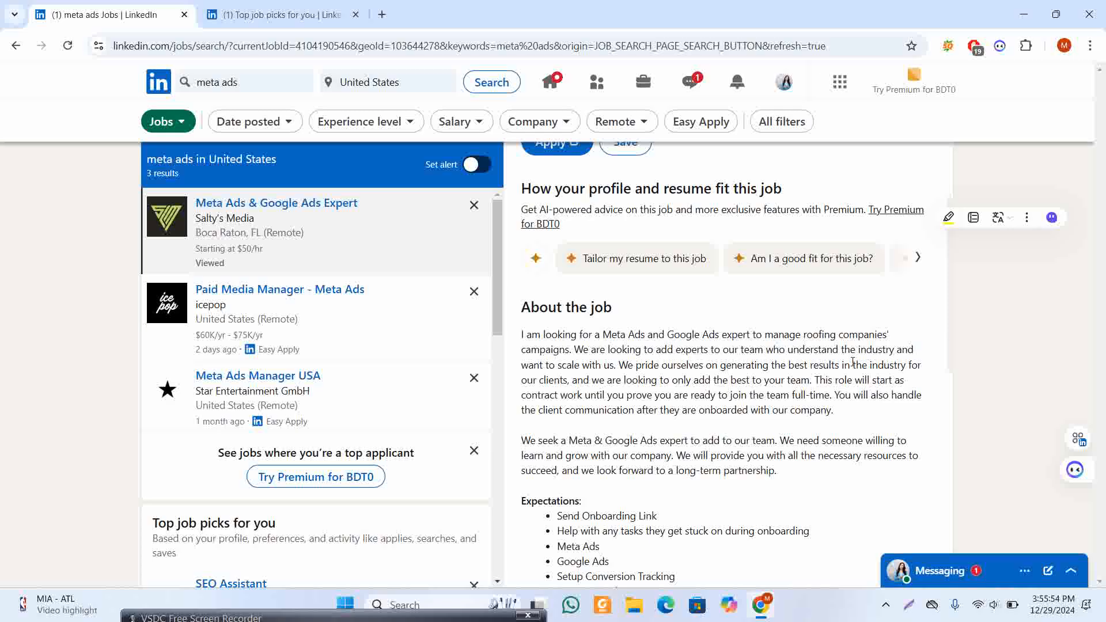
pyautogui.scroll(-1, 933, 380)
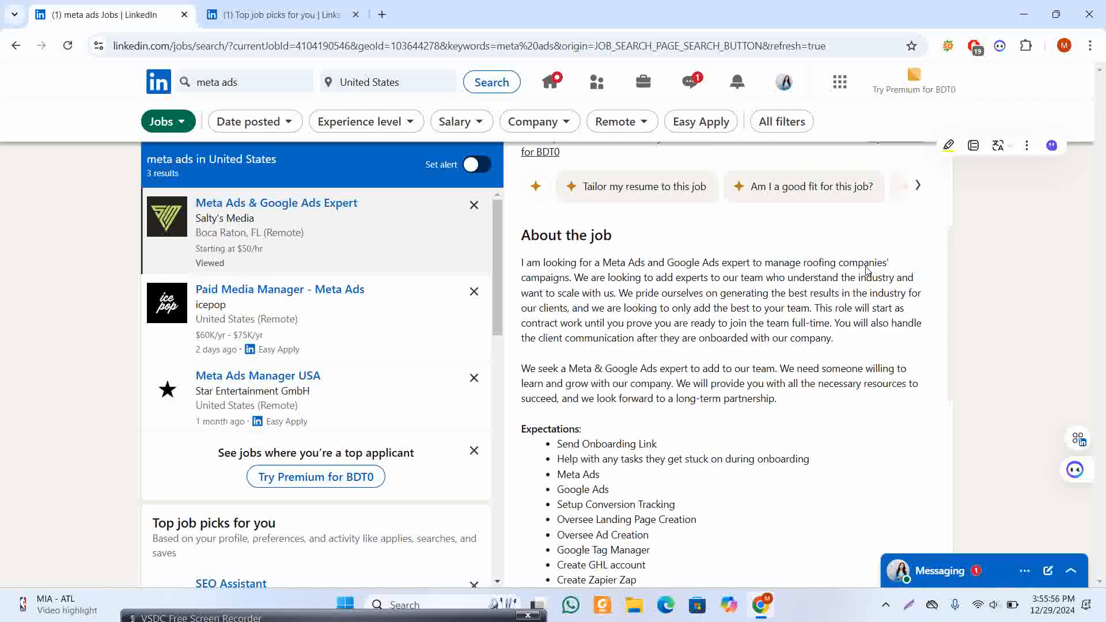
pyautogui.scroll(-1, 770, 363)
pyautogui.moveTo(554, 380); pyautogui.dragTo(631, 391)
pyautogui.moveTo(600, 448); pyautogui.dragTo(607, 448)
pyautogui.scroll(-4, 736, 478)
pyautogui.scroll(2, 765, 398)
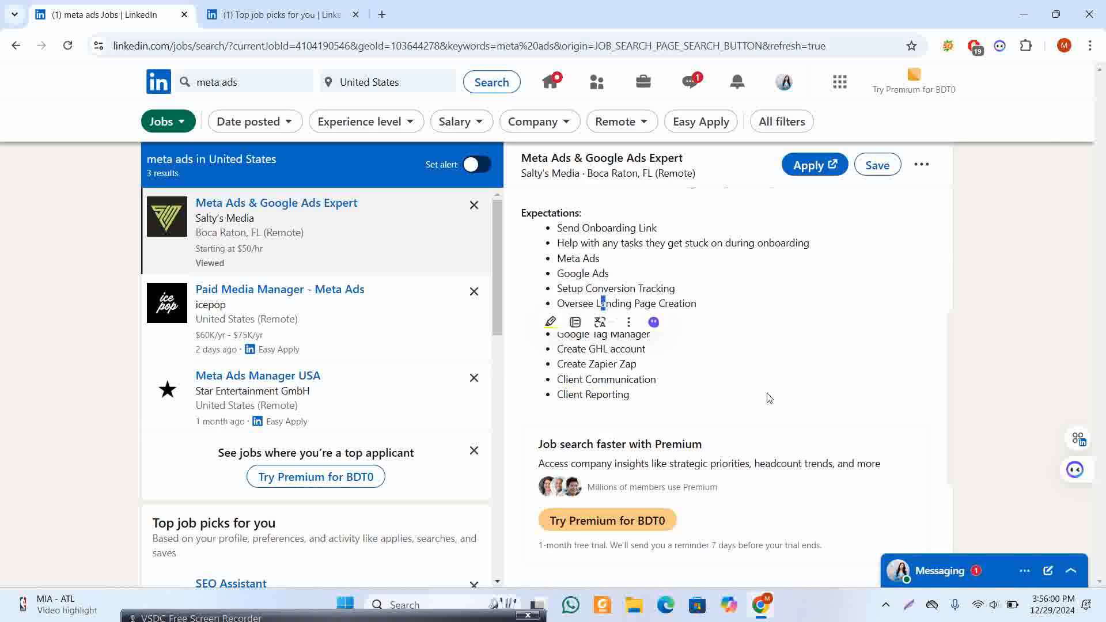
# Step: Review the Meta Ads & Google Ads Expert posting from its title and pay details through to the company section
pyautogui.scroll(-4, 617, 386)
pyautogui.scroll(4, 611, 376)
pyautogui.scroll(5, 731, 311)
pyautogui.scroll(-5, 729, 311)
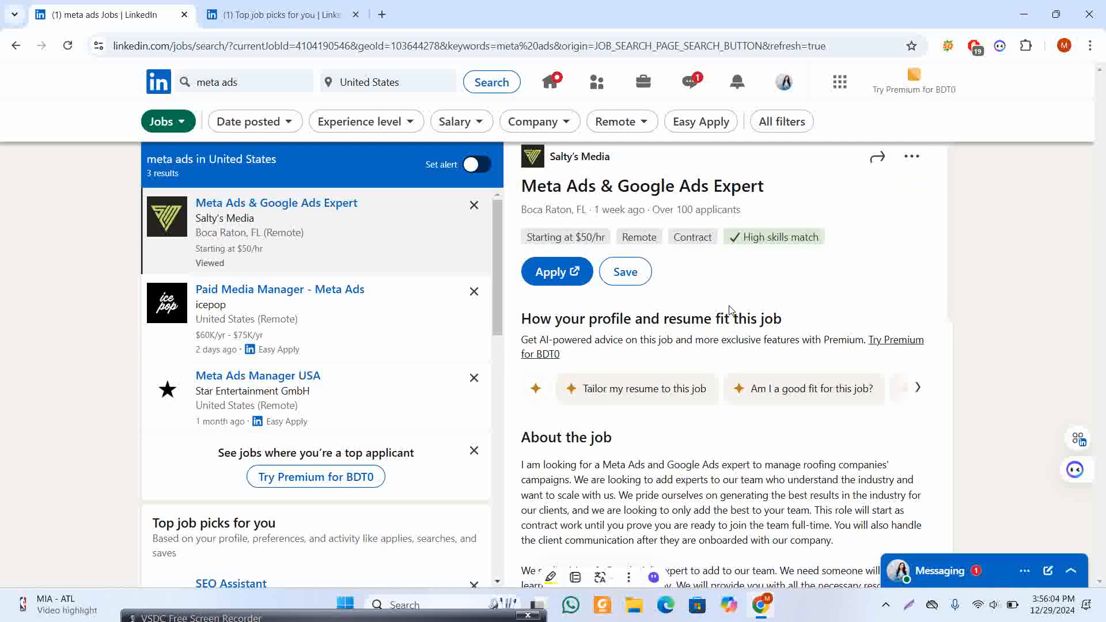
pyautogui.scroll(5, 728, 312)
pyautogui.scroll(-10, 729, 313)
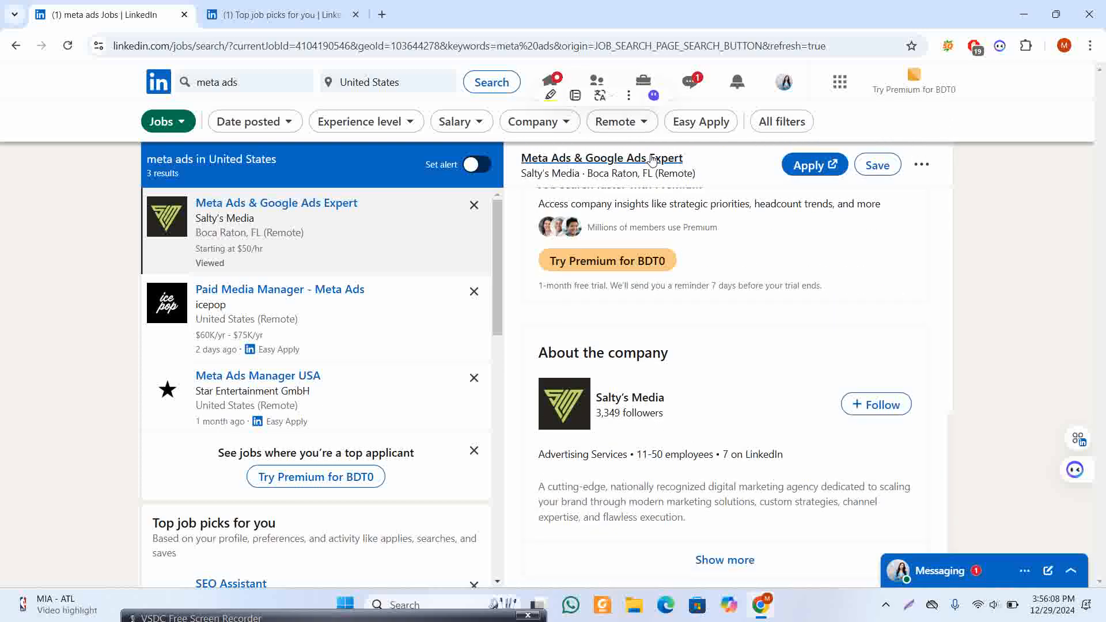
pyautogui.scroll(10, 795, 354)
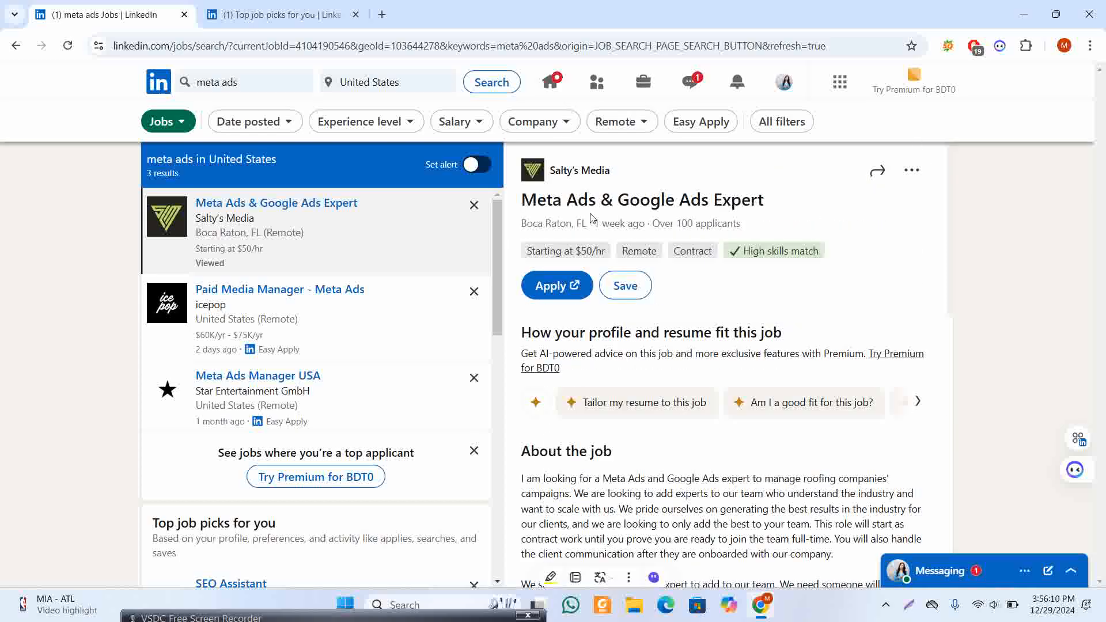
pyautogui.scroll(-10, 806, 208)
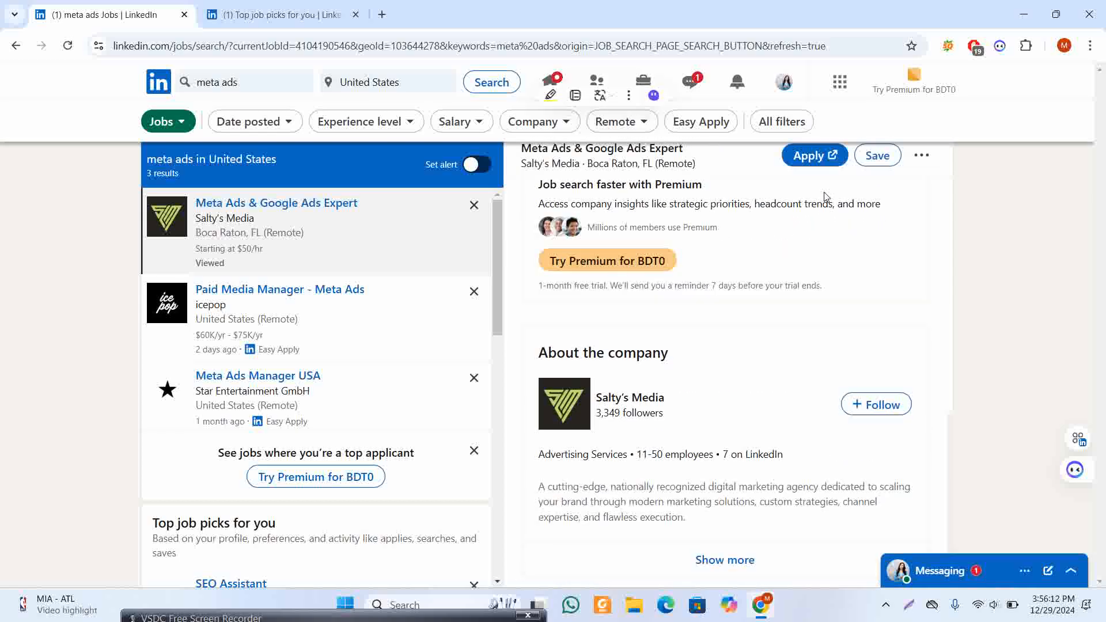
pyautogui.scroll(10, 807, 208)
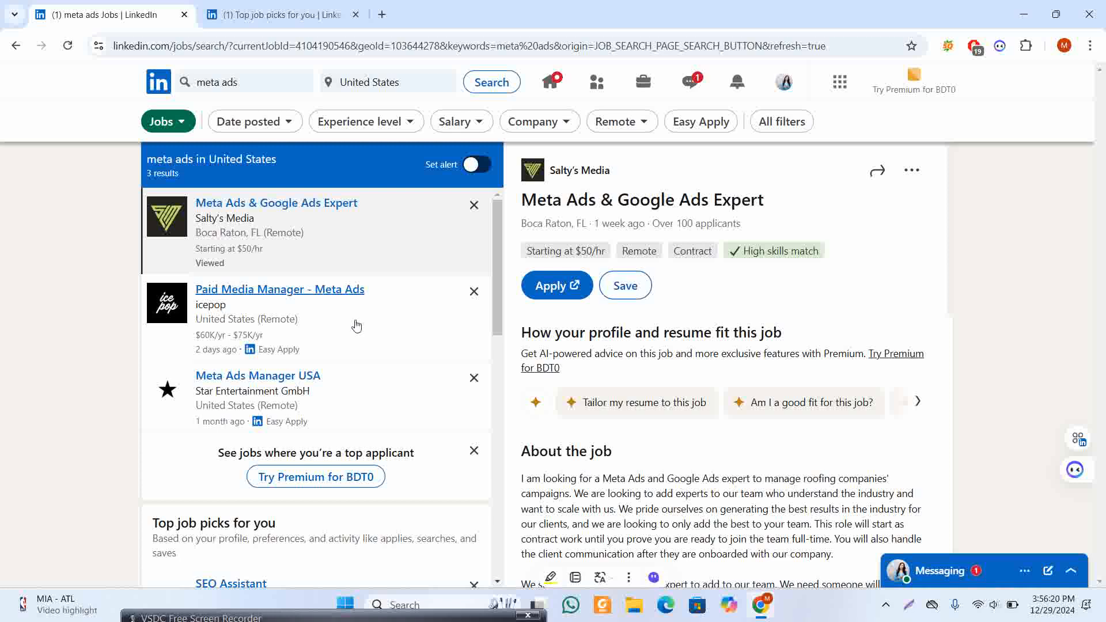
# Step: Start applying to the Meta Ads & Google Ads Expert job with profile sharing on and continue to the external application form
pyautogui.click(563, 286)
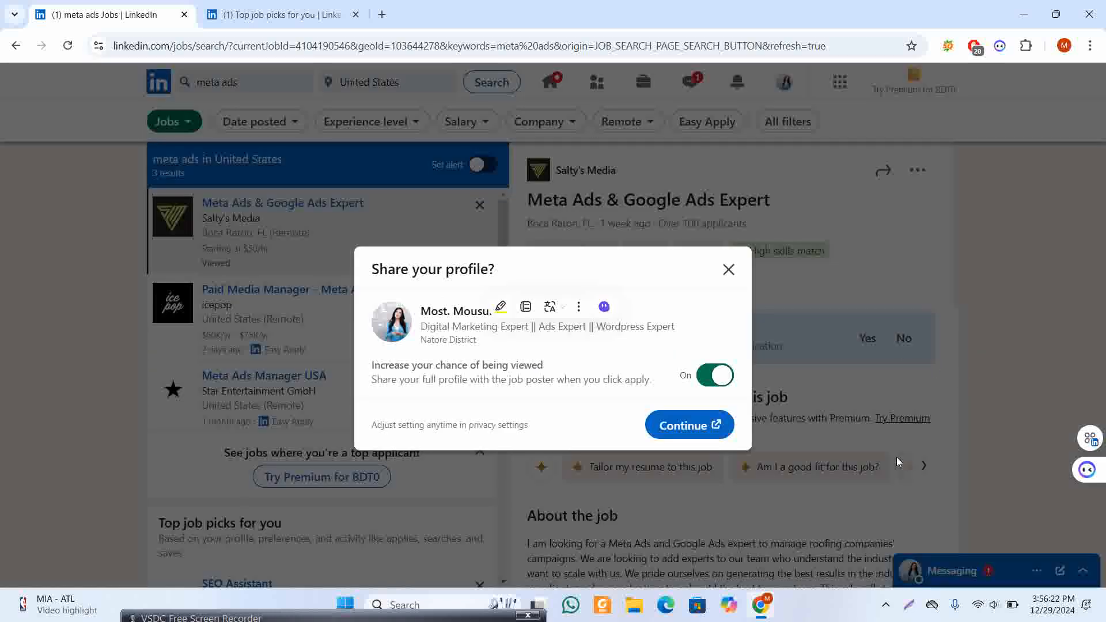
pyautogui.moveTo(418, 311); pyautogui.dragTo(631, 350)
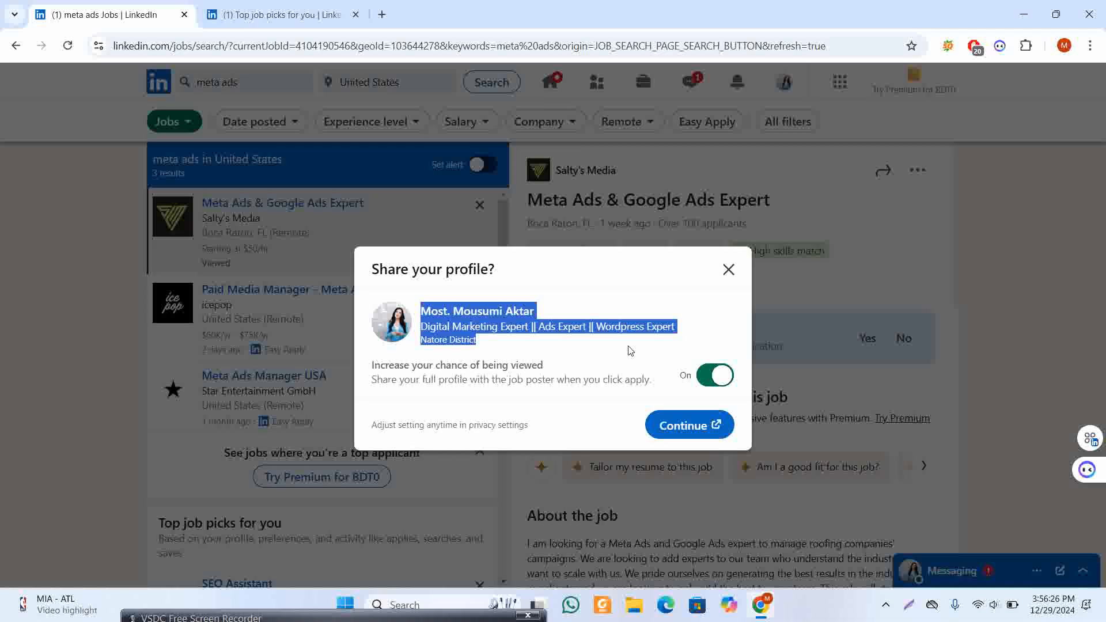
pyautogui.click(659, 309)
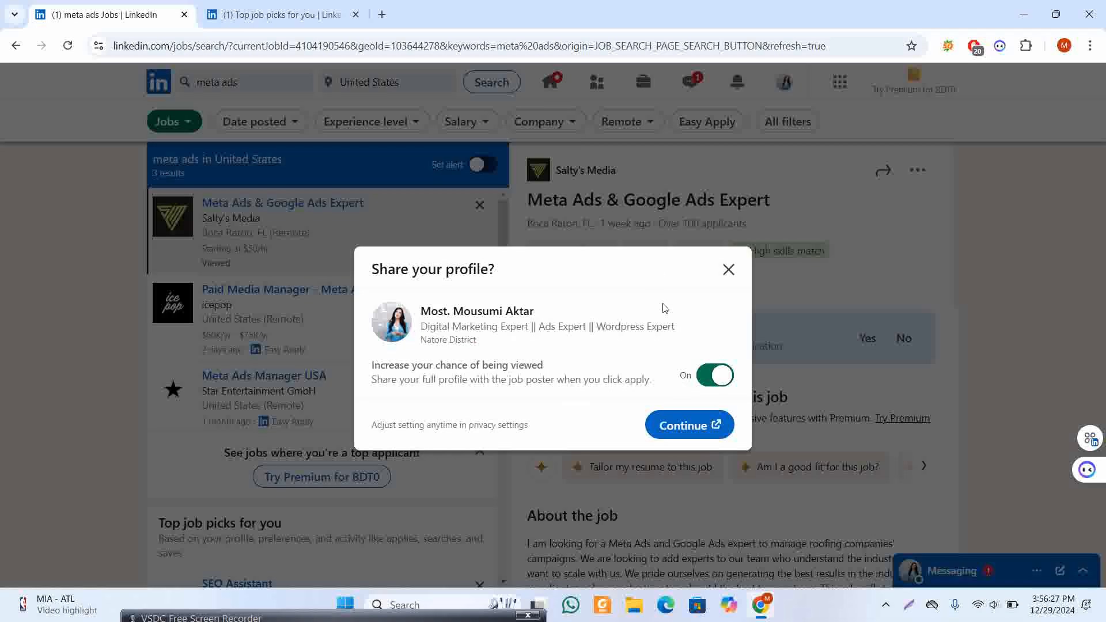
pyautogui.rightClick(695, 429)
pyautogui.click(668, 451)
pyautogui.click(691, 425)
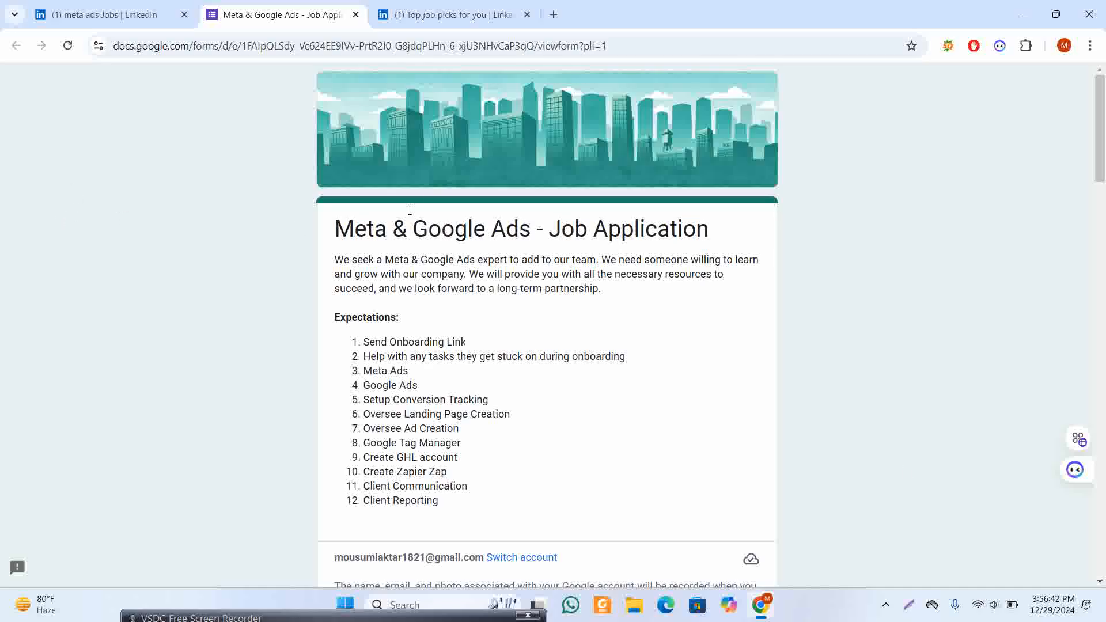
# Step: Agree to record the account email with the response and answer Yes to "Do these expectations work for you?"
pyautogui.scroll(-2, 589, 337)
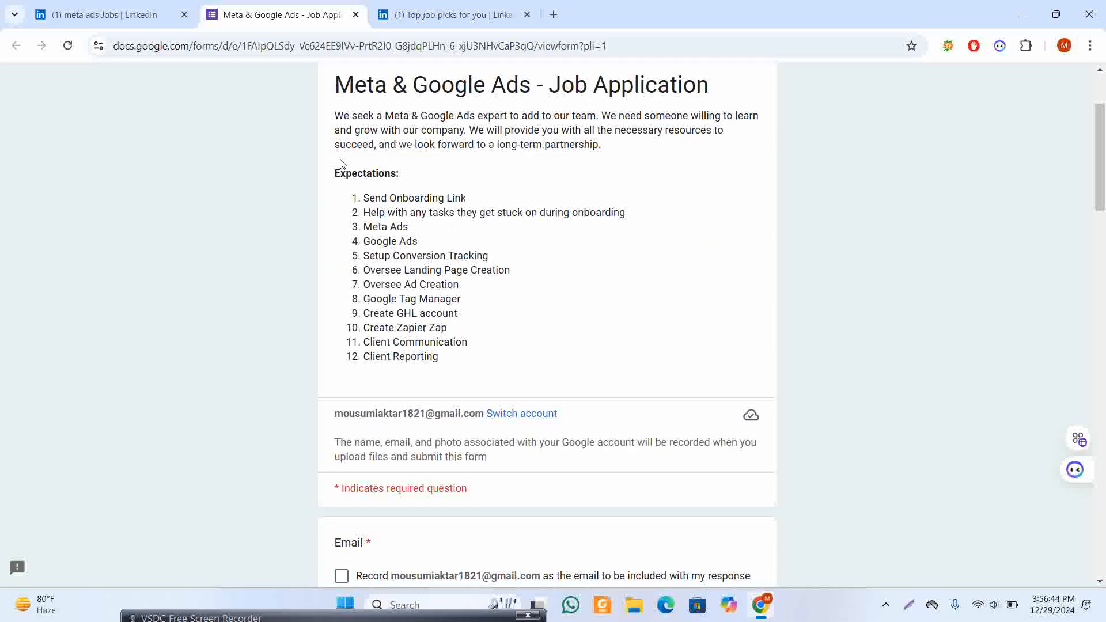
pyautogui.moveTo(327, 176); pyautogui.dragTo(509, 358)
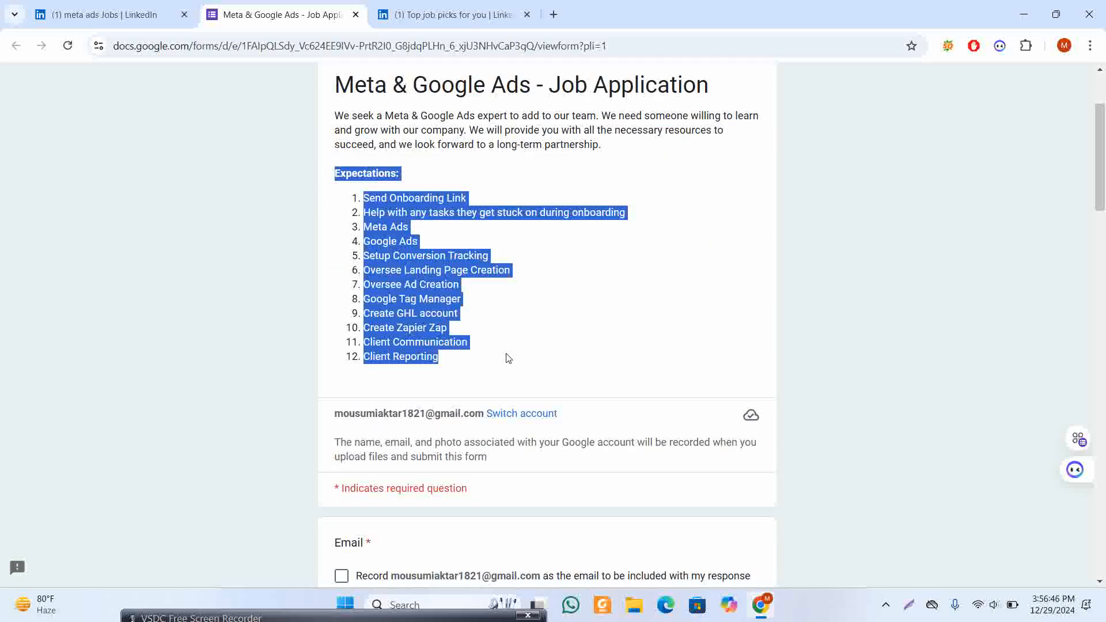
pyautogui.click(575, 306)
pyautogui.scroll(-5, 578, 306)
pyautogui.click(343, 288)
pyautogui.scroll(-1, 806, 320)
pyautogui.click(332, 229)
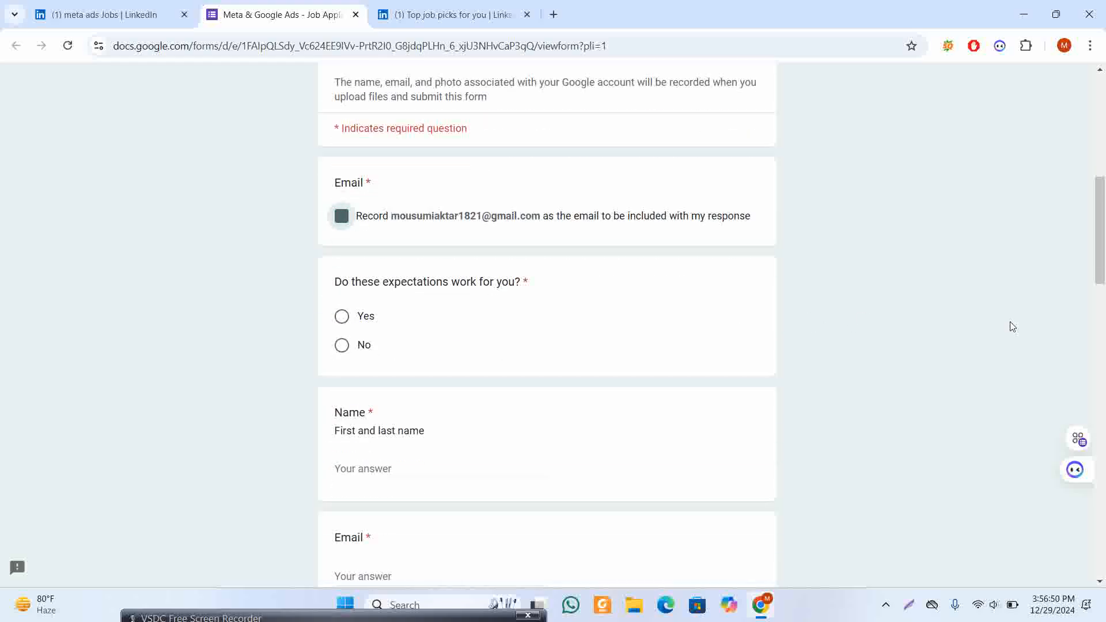
pyautogui.click(340, 224)
pyautogui.click(339, 220)
pyautogui.click(342, 217)
pyautogui.scroll(-1, 514, 359)
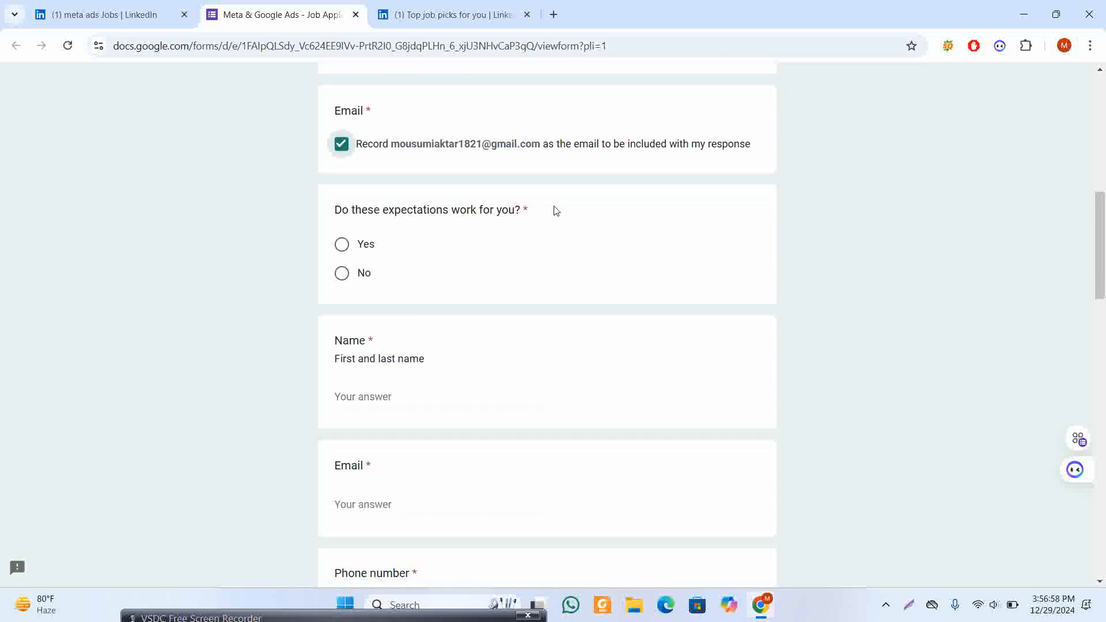
pyautogui.click(353, 247)
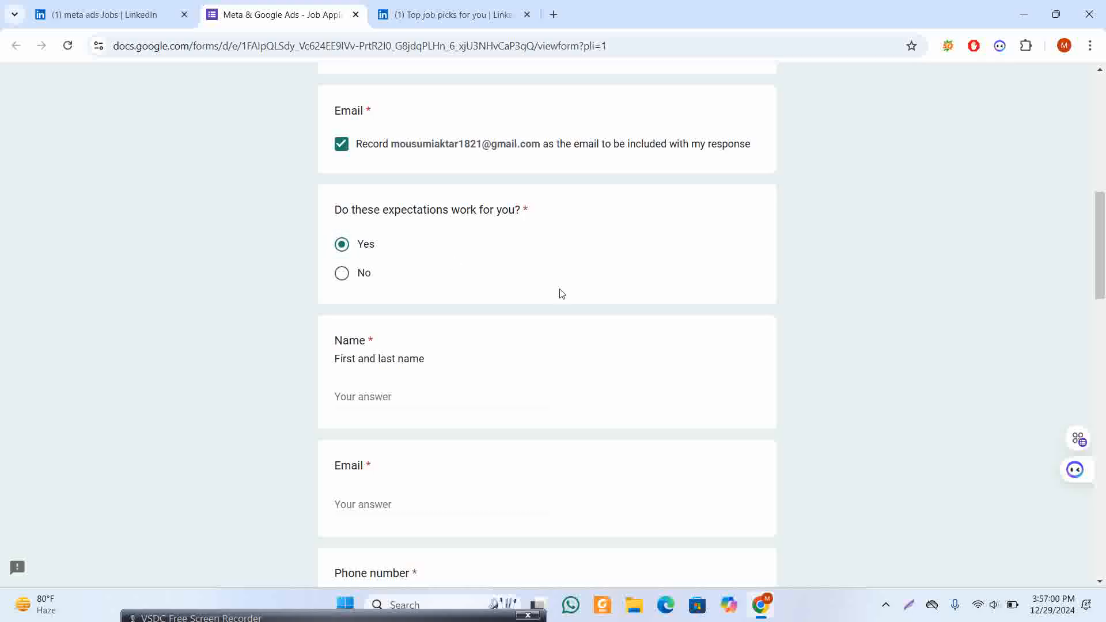
# Step: Examine the form's contact, education and Meta & Google Ads experience questions without filling them in
pyautogui.scroll(-1, 558, 290)
pyautogui.scroll(-3, 412, 407)
pyautogui.click(380, 330)
pyautogui.click(423, 412)
pyautogui.scroll(-3, 435, 412)
pyautogui.click(382, 347)
pyautogui.scroll(-3, 510, 380)
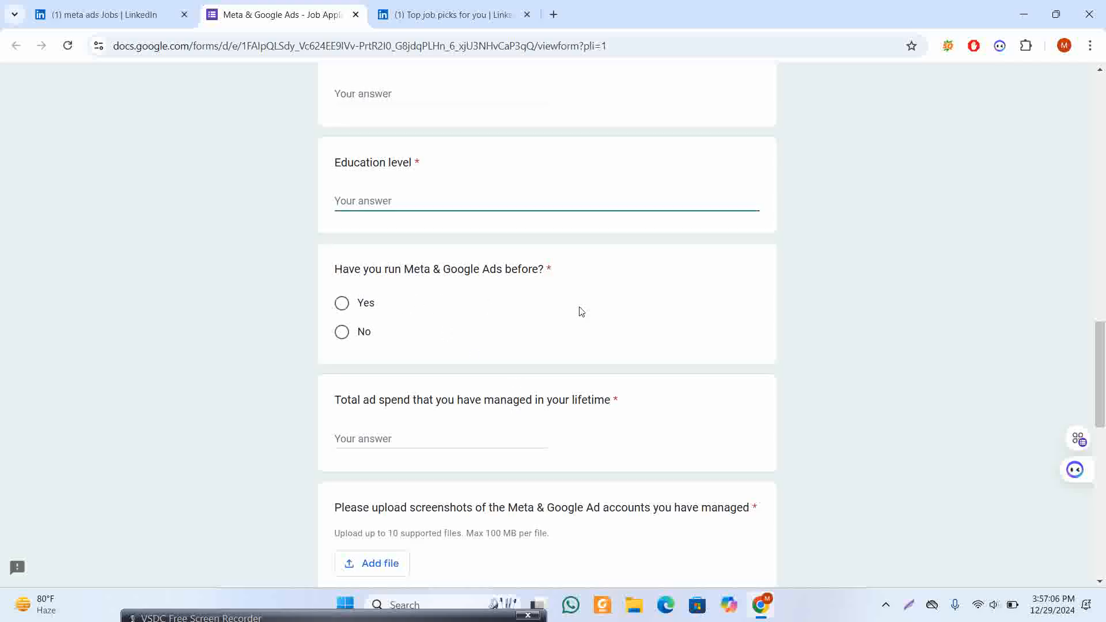
pyautogui.scroll(-3, 582, 312)
pyautogui.click(807, 338)
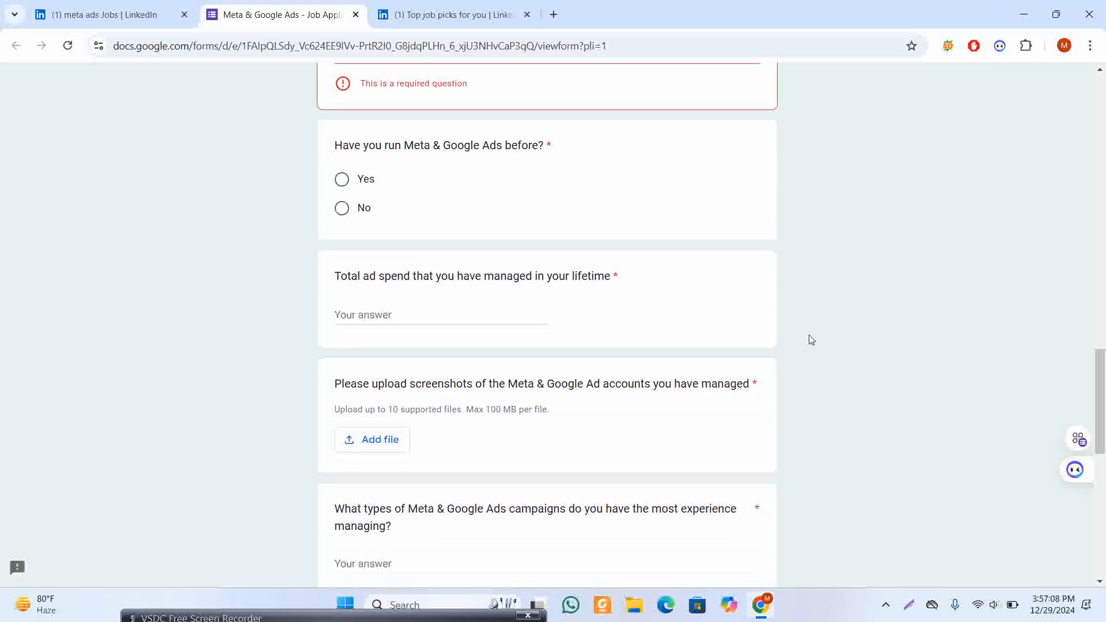
# Step: Examine the form's remaining questions, from lifetime ad spend and account screenshots to location and the LinkedIn connection request
pyautogui.scroll(-3, 522, 205)
pyautogui.moveTo(342, 132); pyautogui.dragTo(649, 150)
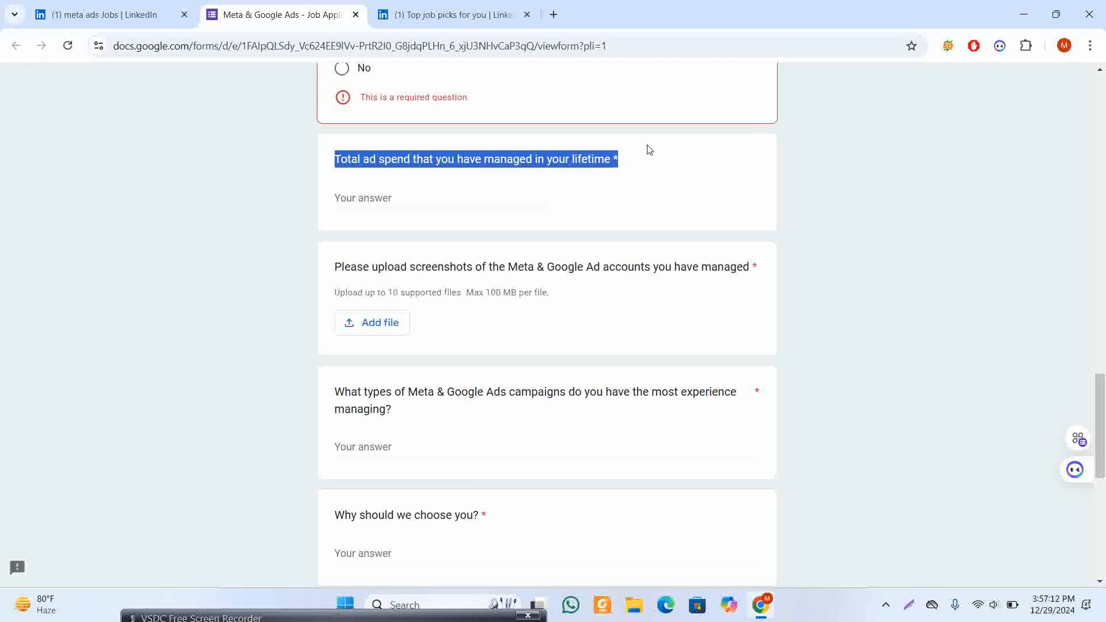
pyautogui.moveTo(572, 155); pyautogui.dragTo(620, 171)
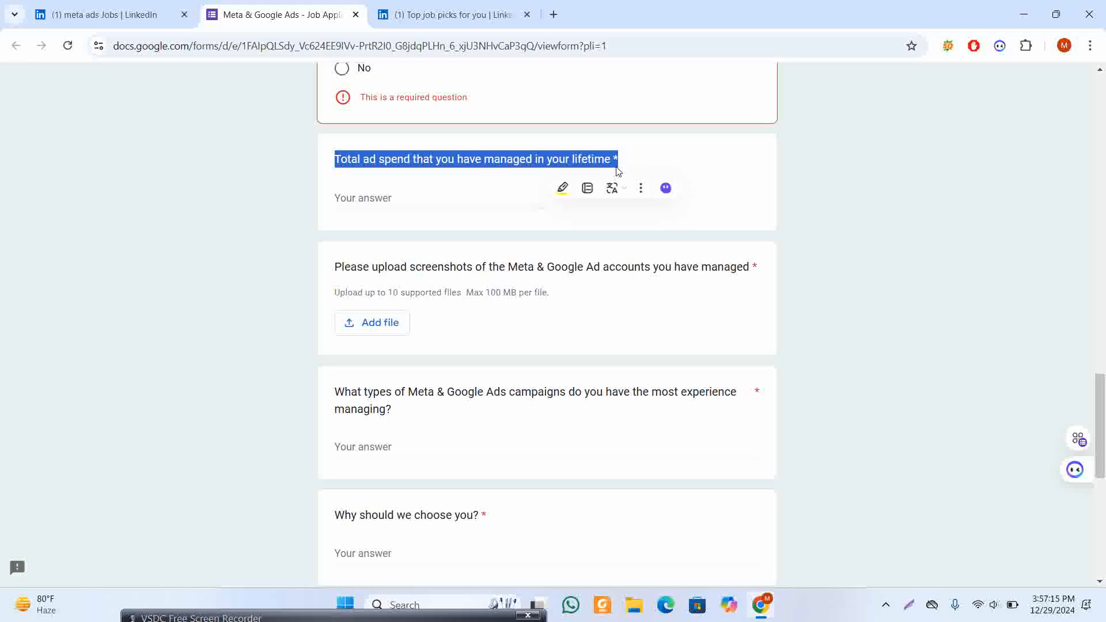
pyautogui.click(988, 319)
pyautogui.click(367, 198)
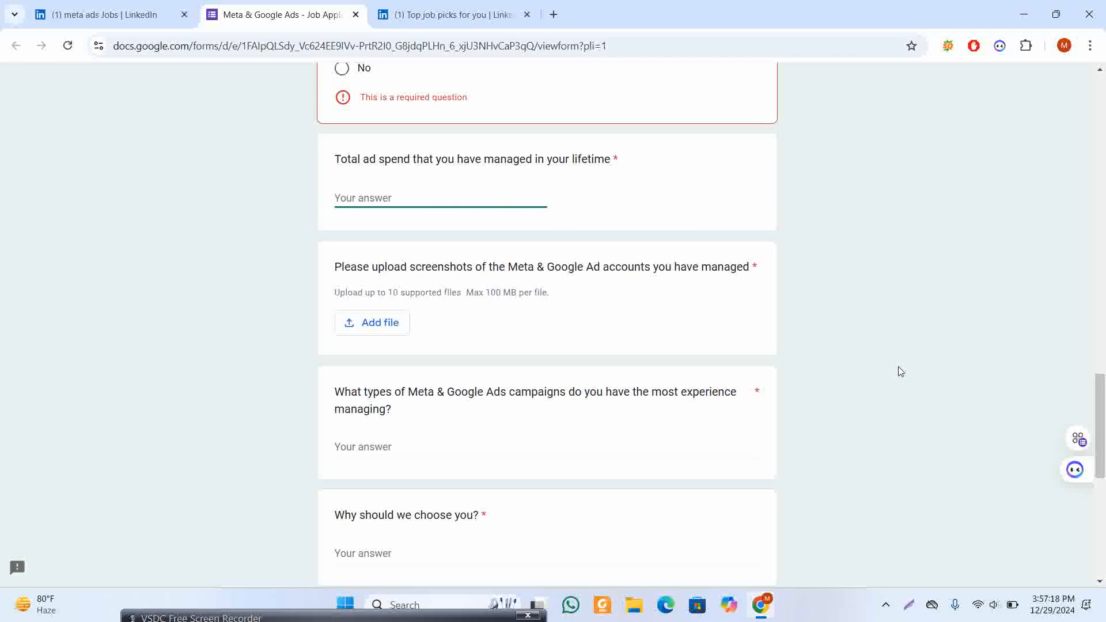
pyautogui.scroll(-1, 630, 282)
pyautogui.moveTo(613, 224); pyautogui.dragTo(406, 190)
pyautogui.click(232, 306)
pyautogui.scroll(-4, 466, 317)
pyautogui.scroll(-3, 466, 317)
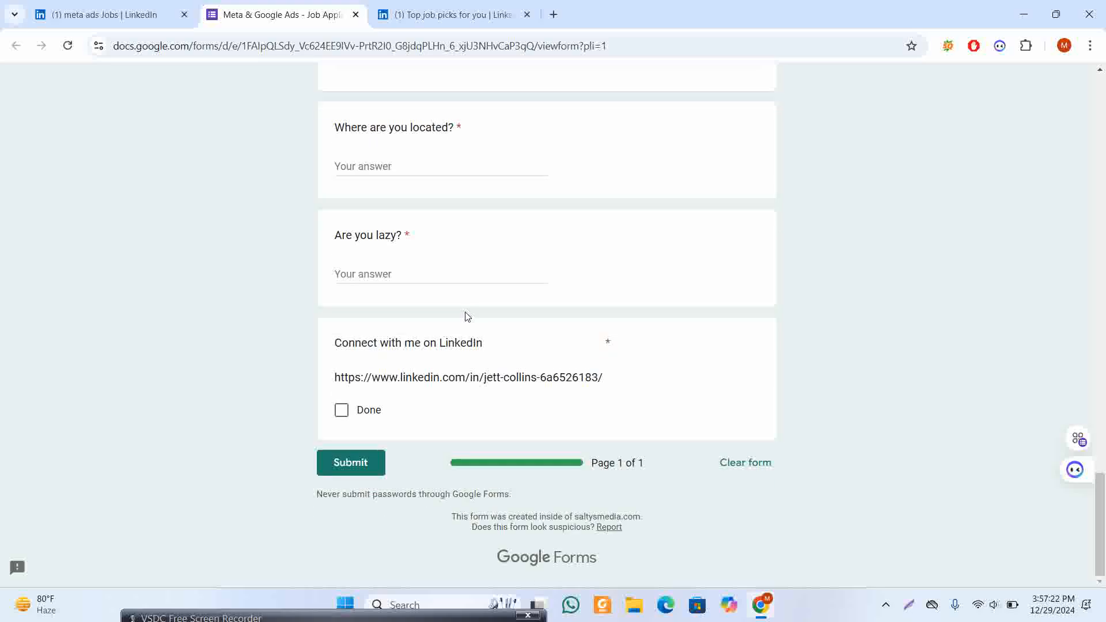
# Step: Go over the application form again from its heading to the required phone number question
pyautogui.scroll(20, 770, 341)
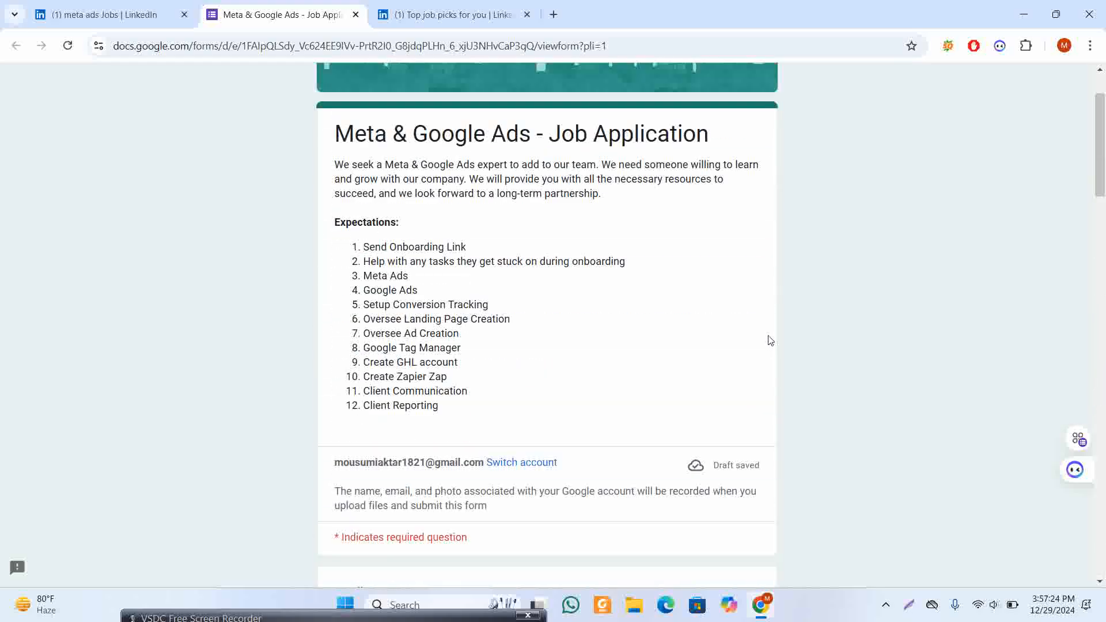
pyautogui.scroll(-20, 585, 412)
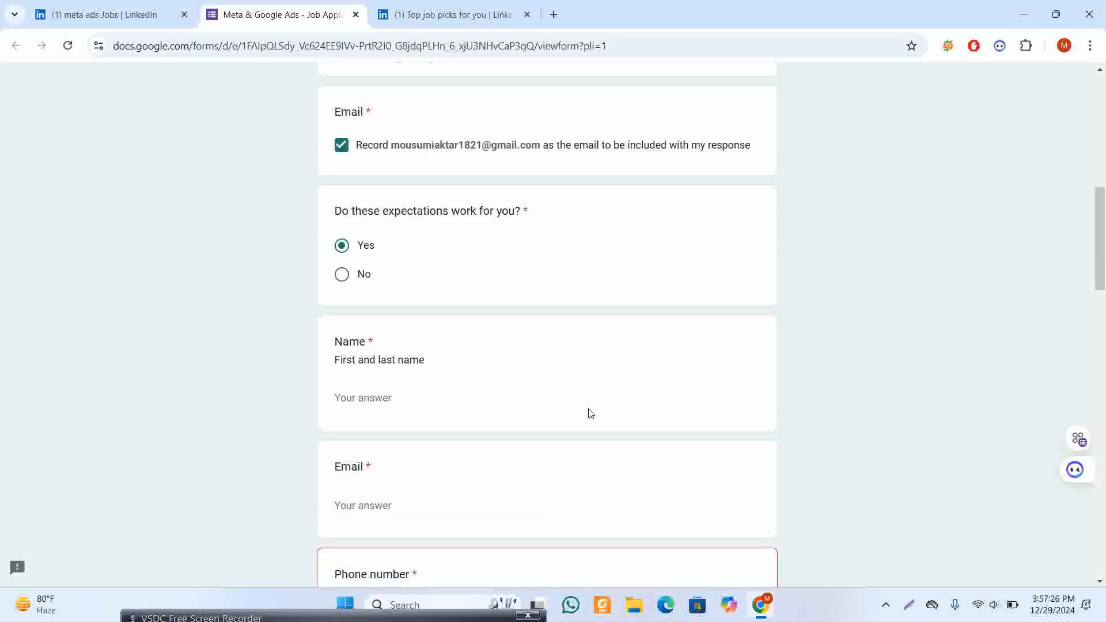
pyautogui.scroll(7, 583, 412)
pyautogui.scroll(10, 583, 411)
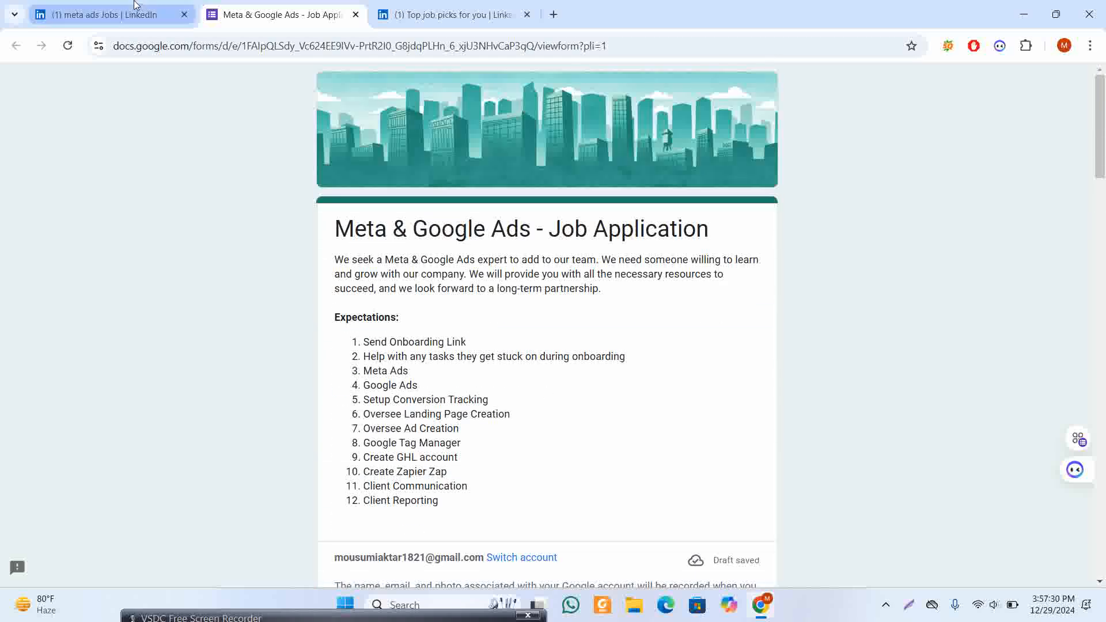
pyautogui.scroll(-15, 622, 415)
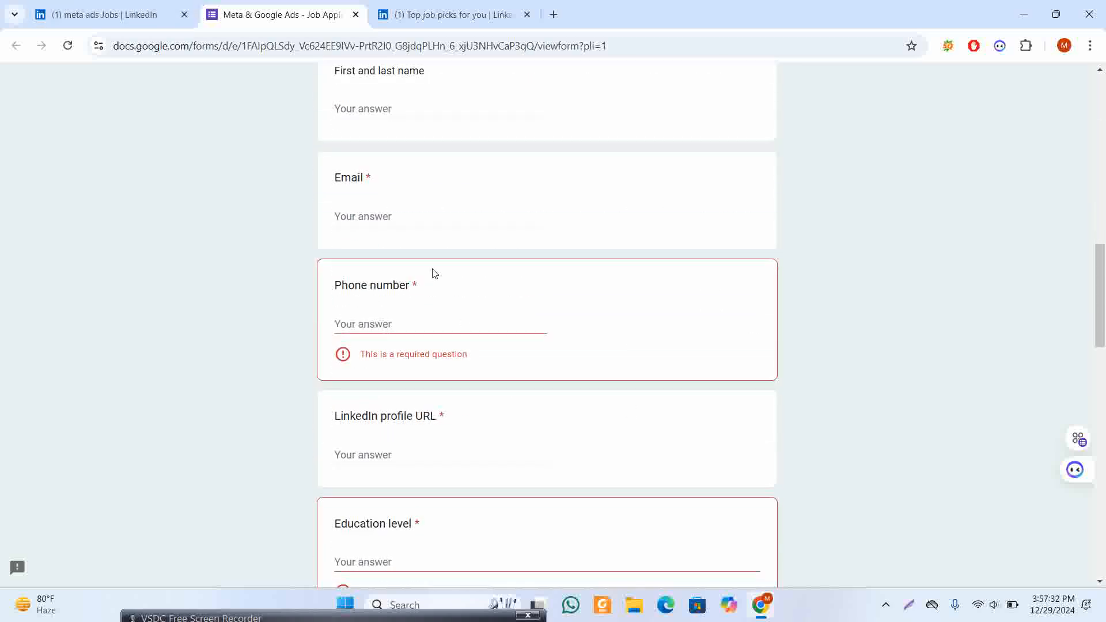
pyautogui.click(389, 324)
pyautogui.click(976, 339)
pyautogui.click(409, 329)
pyautogui.click(940, 269)
# Step: Return to the meta ads job results and close the application form's tab
pyautogui.click(104, 15)
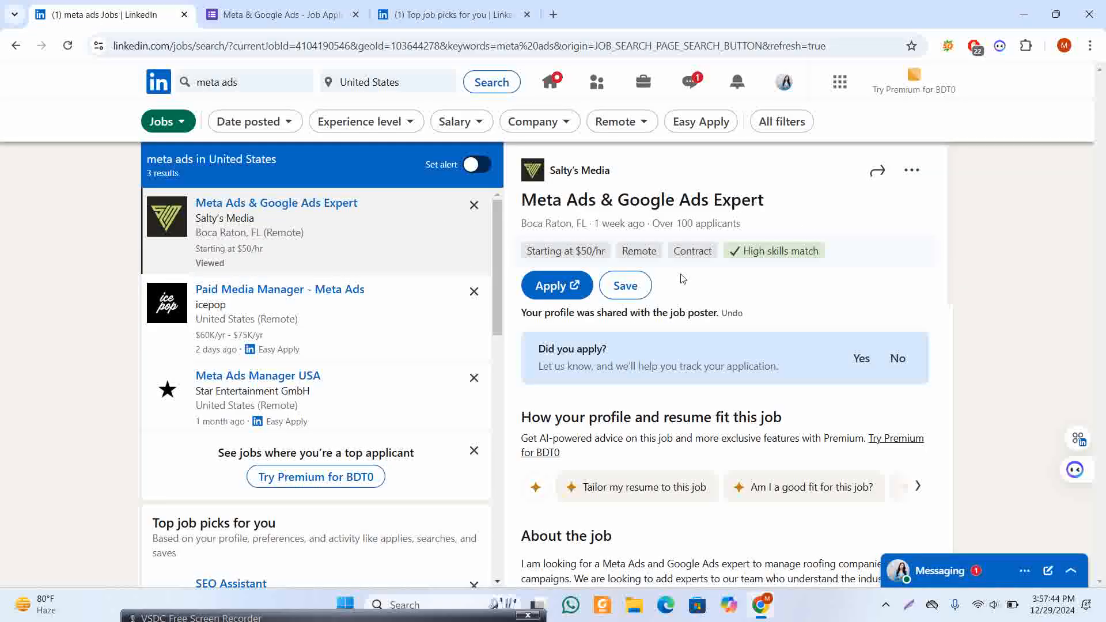
pyautogui.scroll(-3, 680, 275)
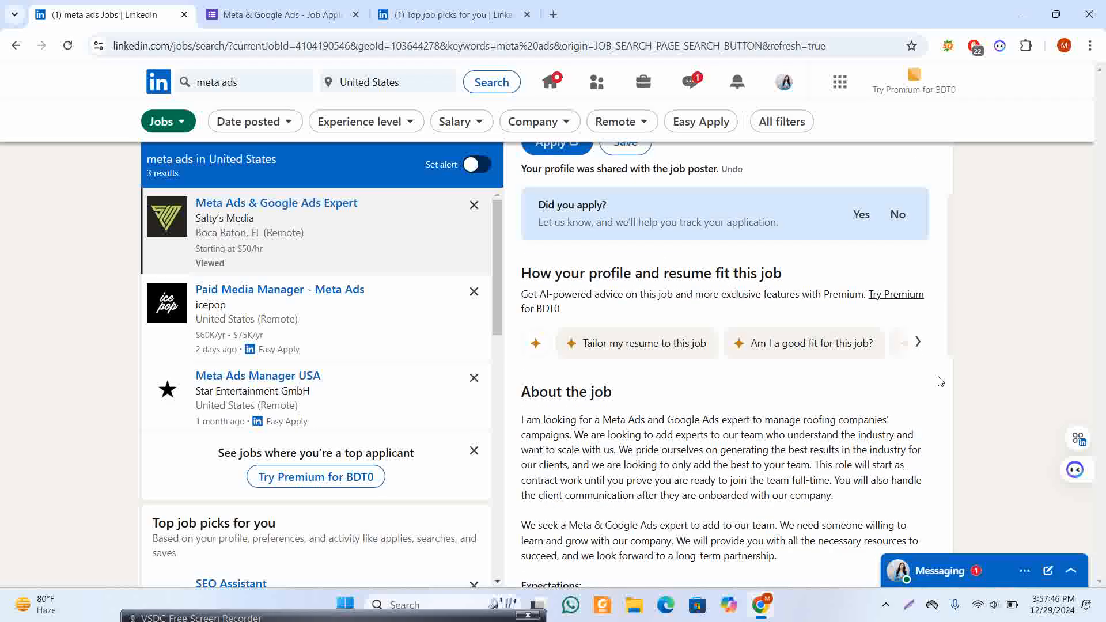
pyautogui.click(361, 20)
pyautogui.click(355, 14)
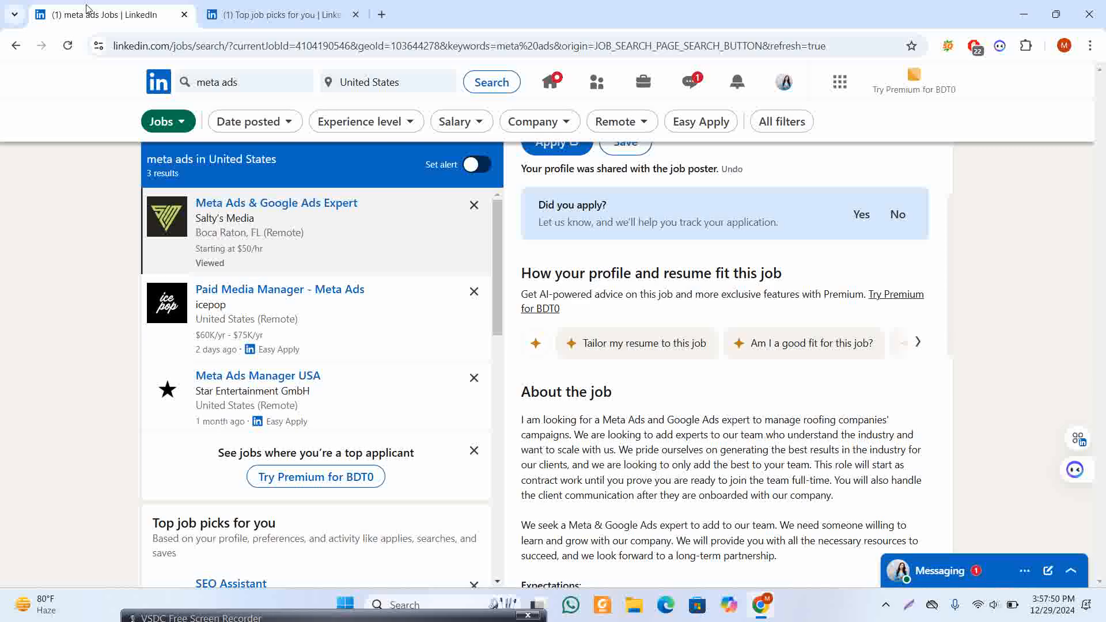
# Step: Look through the job results, visit the Salty's Media company page from the posting, and return to the search
pyautogui.scroll(-4, 470, 454)
pyautogui.scroll(-5, 471, 454)
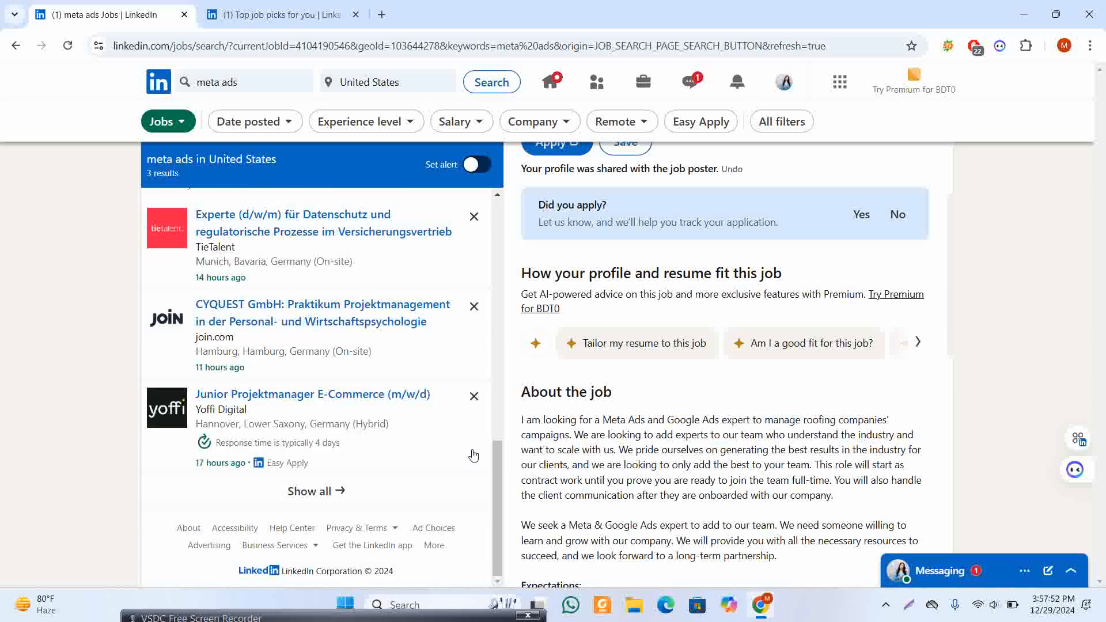
pyautogui.scroll(8, 473, 455)
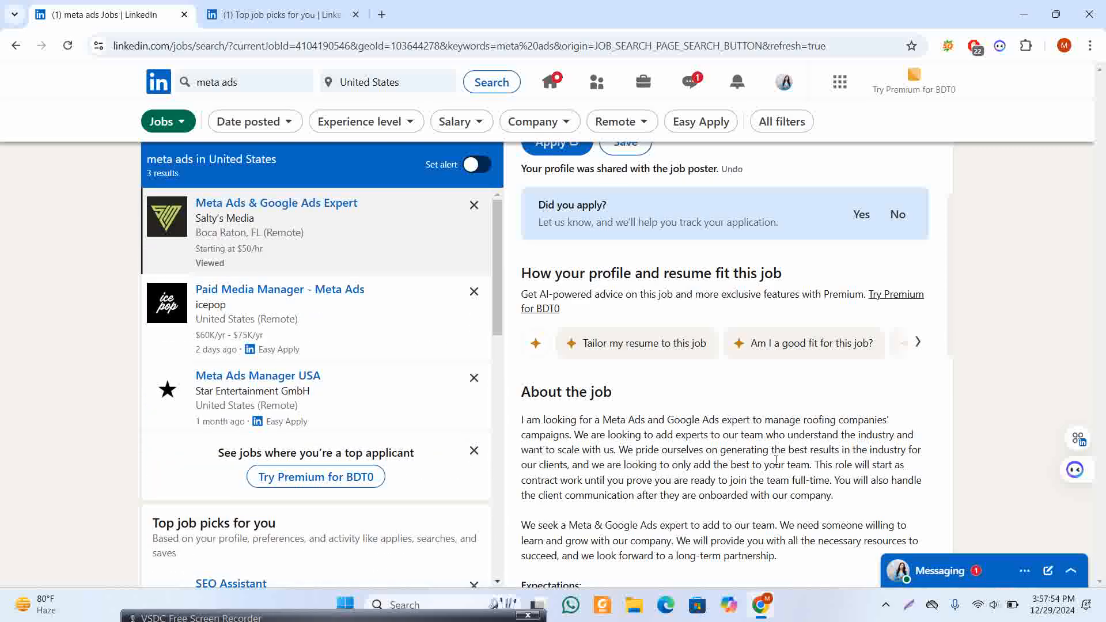
pyautogui.scroll(-10, 826, 415)
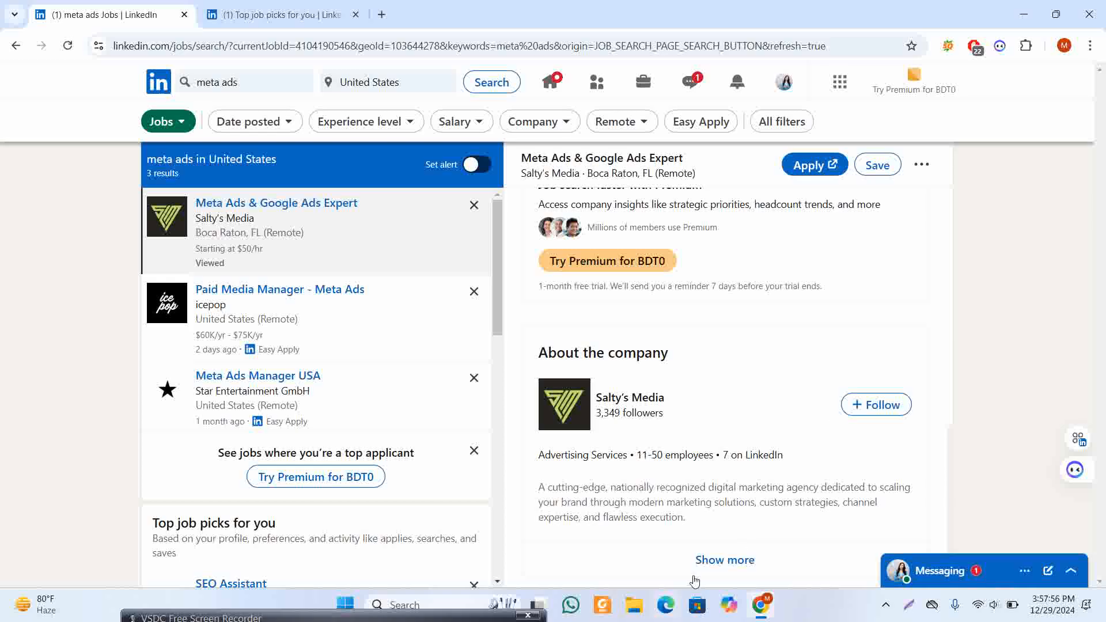
pyautogui.click(714, 558)
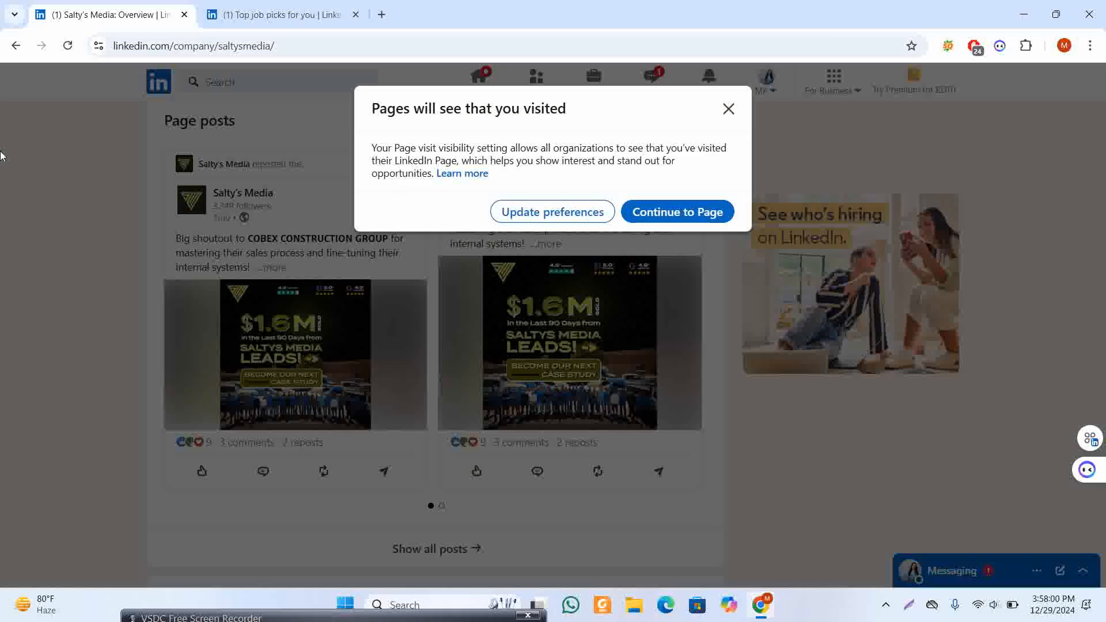
pyautogui.hotkey('alt', 'Left')
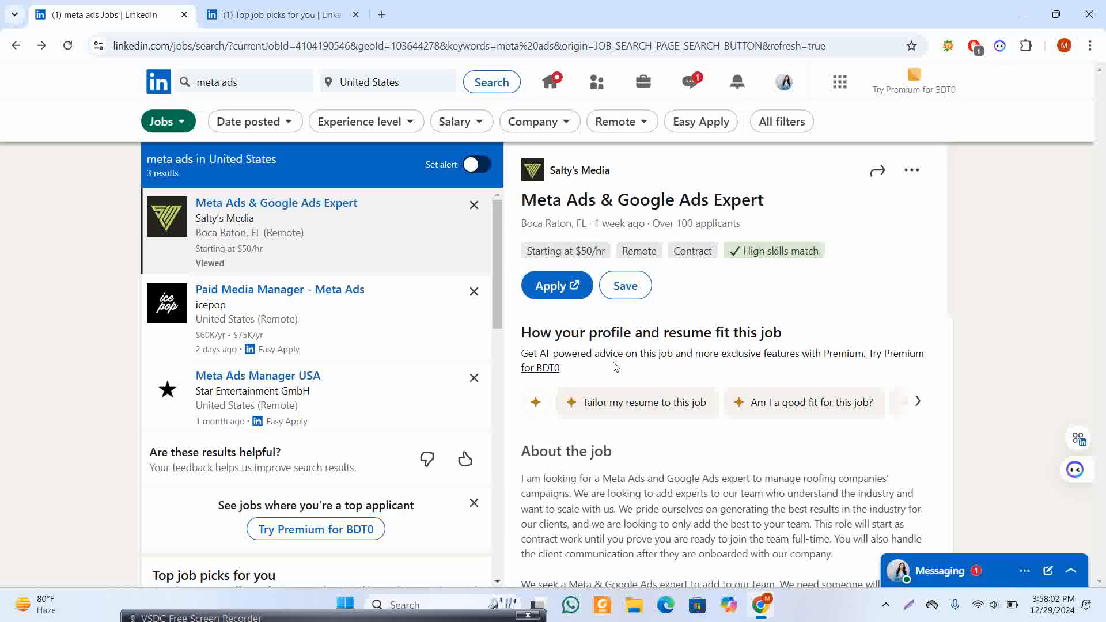
# Step: Open icepop's Paid Media Manager - Meta Ads posting in a new tab and view its job description
pyautogui.rightClick(266, 299)
pyautogui.click(339, 310)
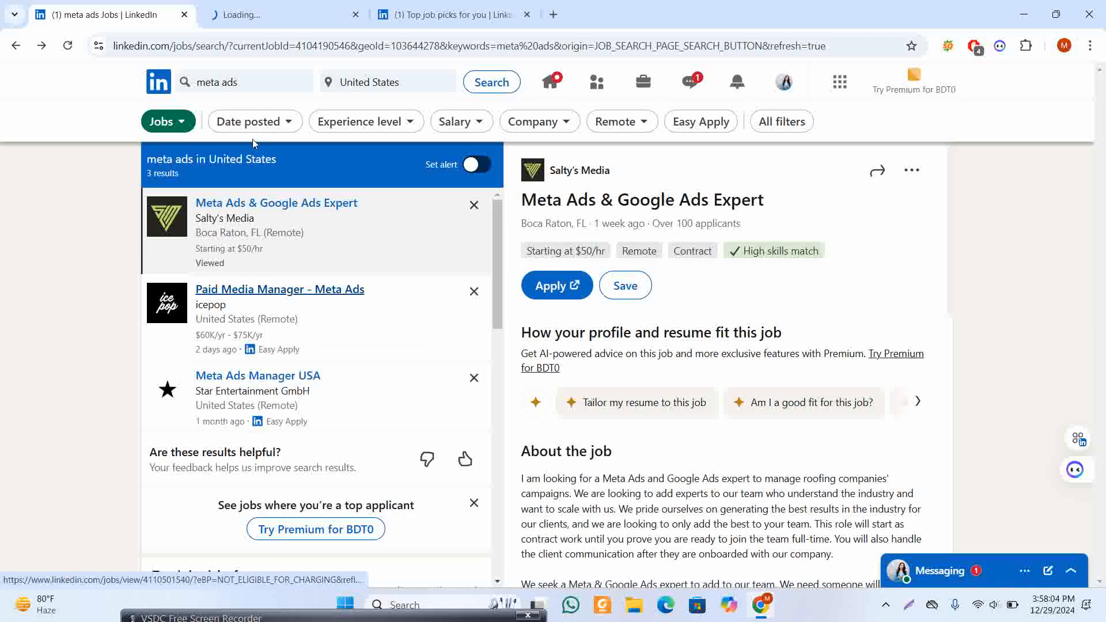
pyautogui.click(291, 17)
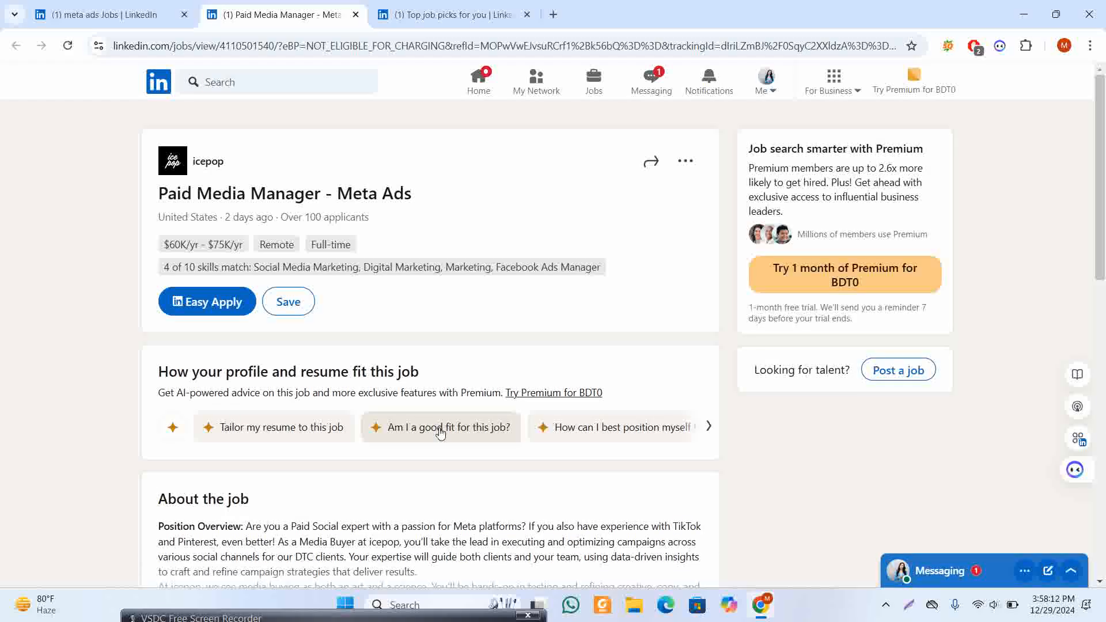
pyautogui.scroll(-10, 229, 282)
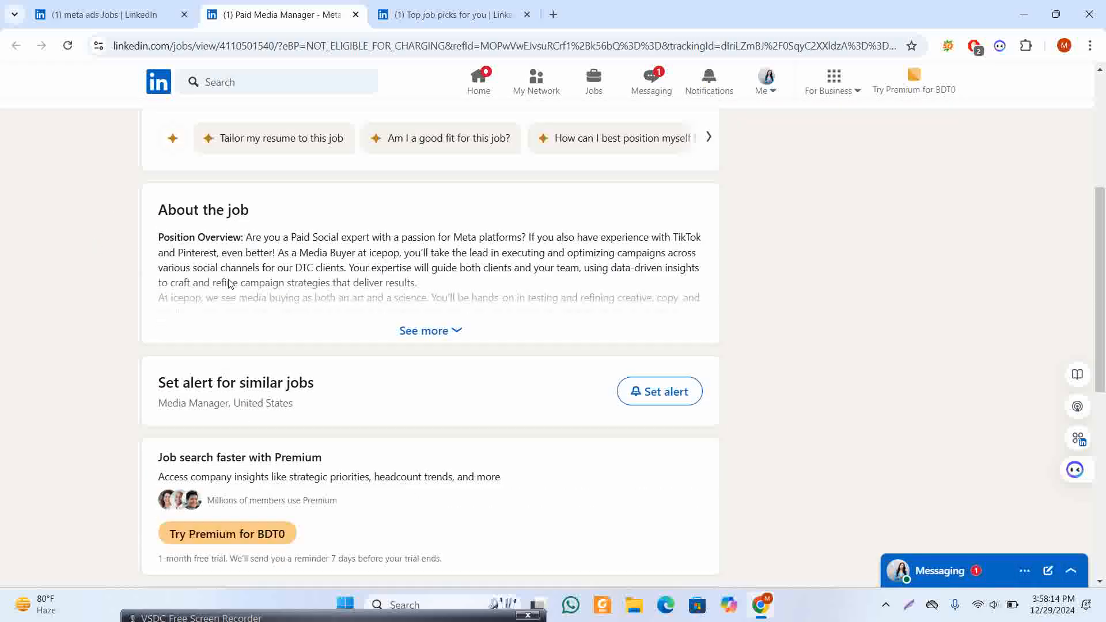
# Step: Review the title and header details of icepop's Paid Media Manager posting and return to the meta ads job results
pyautogui.scroll(8, 229, 284)
pyautogui.scroll(3, 229, 282)
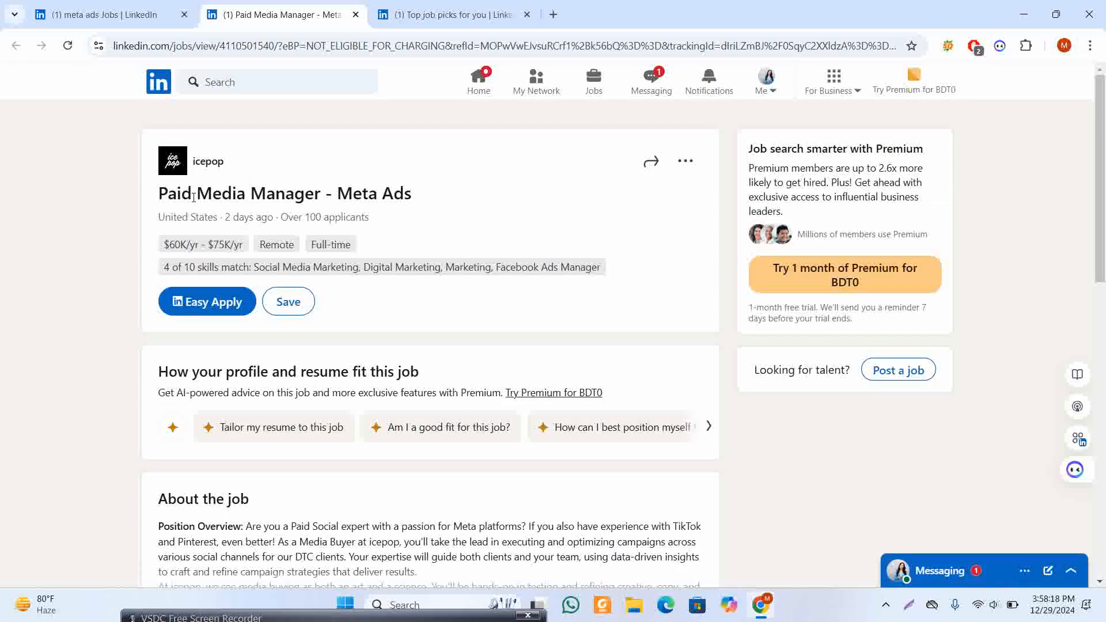
pyautogui.moveTo(211, 203); pyautogui.dragTo(420, 202)
pyautogui.click(520, 195)
pyautogui.click(167, 15)
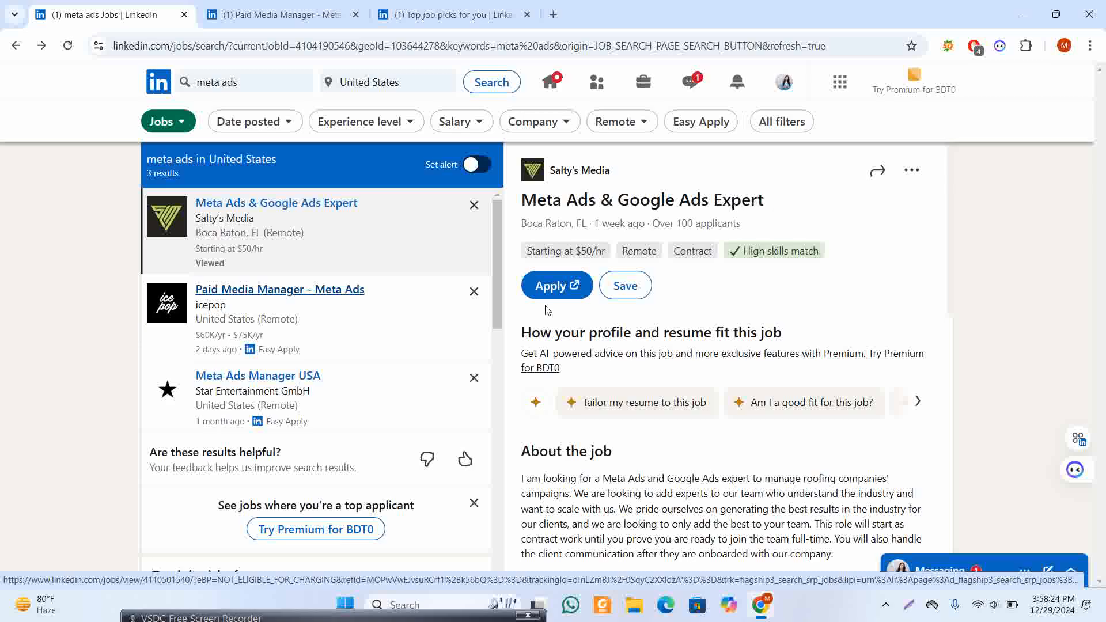
# Step: Look through the meta ads job results and top job picks, and check the location of the Salty's Media posting
pyautogui.moveTo(510, 267); pyautogui.dragTo(502, 259)
pyautogui.click(13, 189)
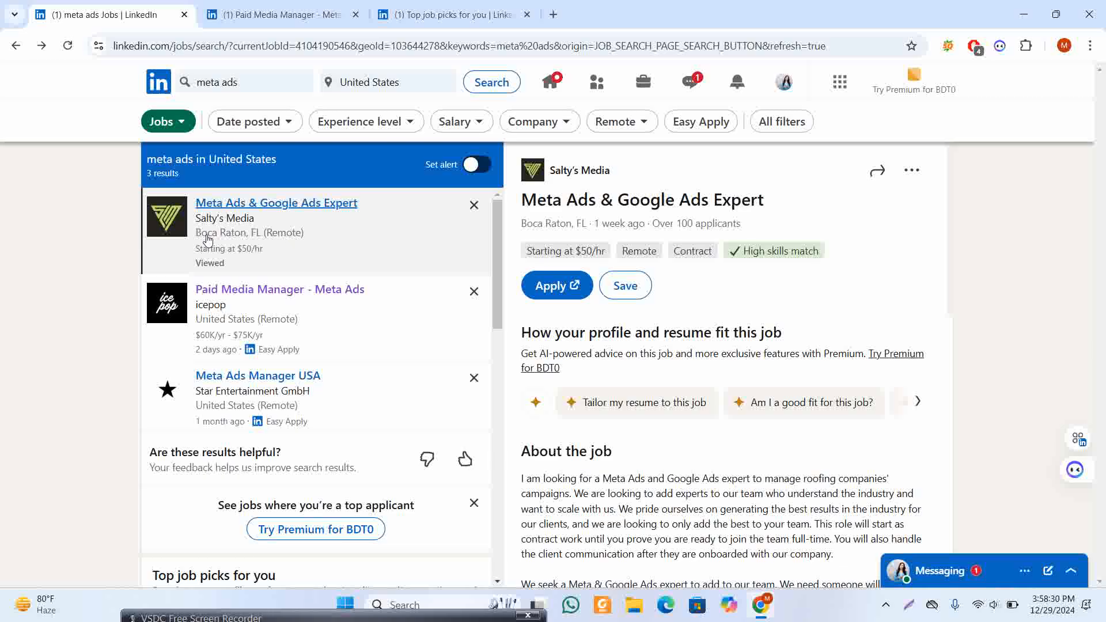
pyautogui.moveTo(521, 223); pyautogui.dragTo(573, 224)
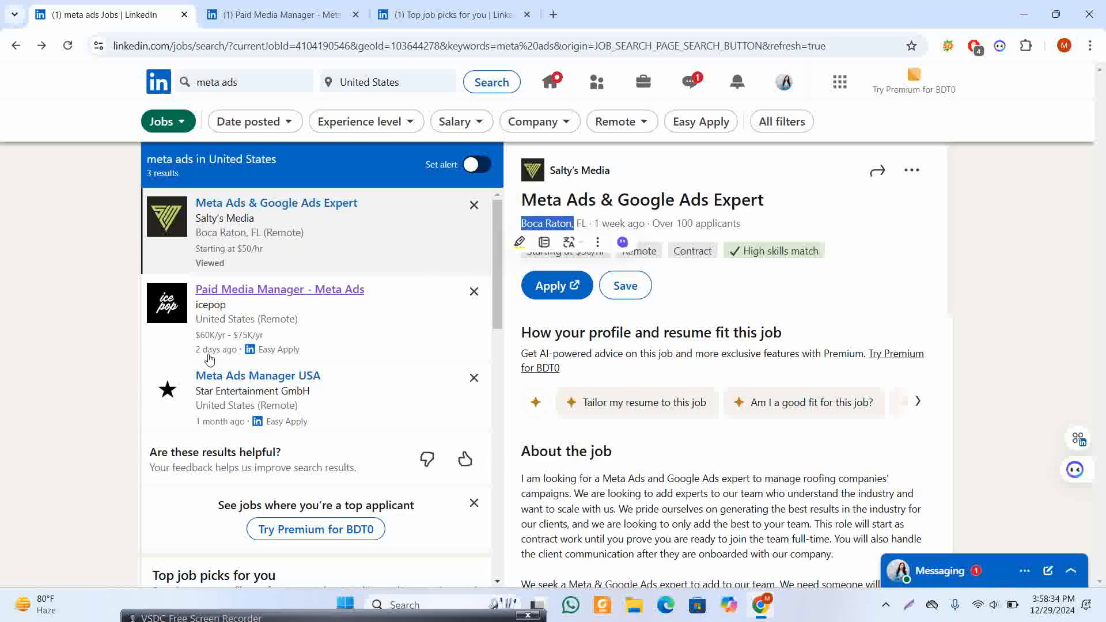
pyautogui.moveTo(496, 311); pyautogui.dragTo(453, 406)
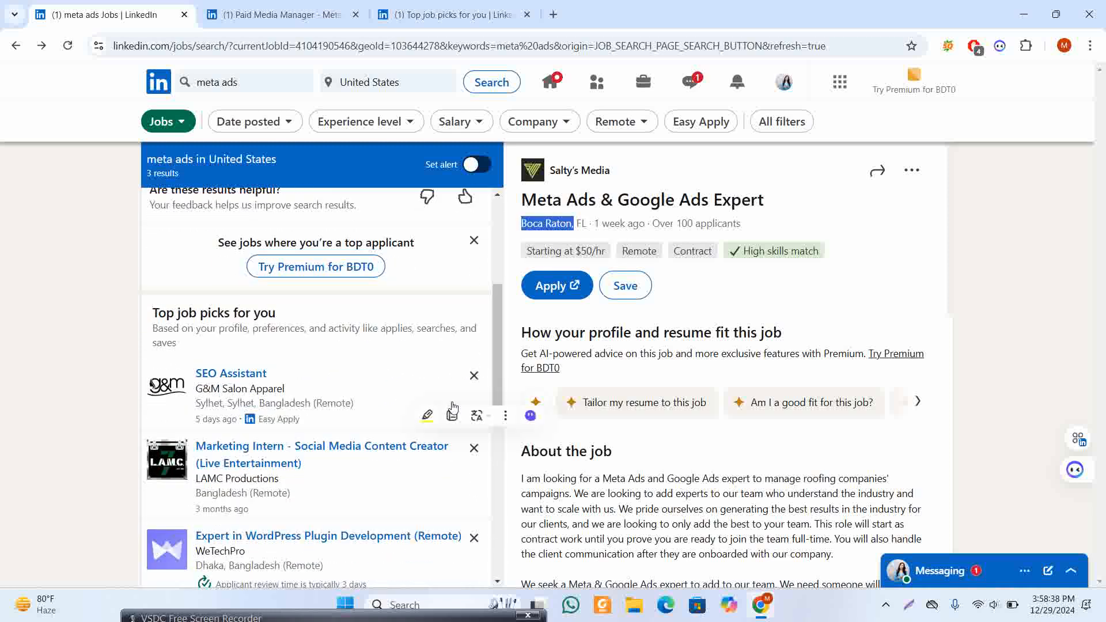
pyautogui.moveTo(494, 330); pyautogui.dragTo(494, 199)
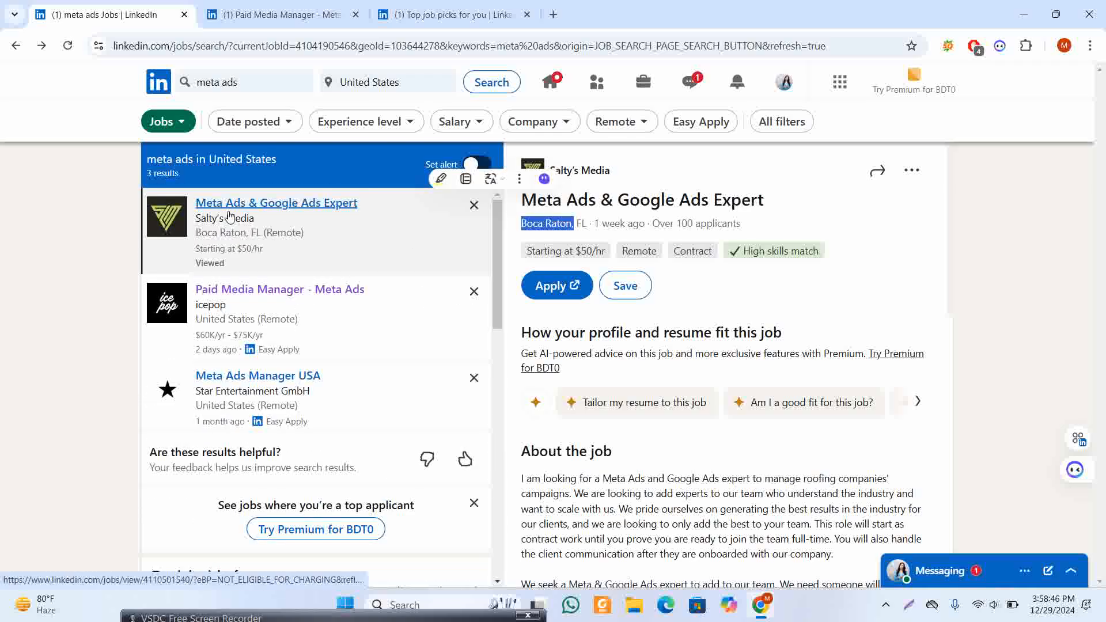
# Step: Reopen icepop's Paid Media Manager - Meta Ads posting in a new tab and close its duplicate tab
pyautogui.rightClick(249, 300)
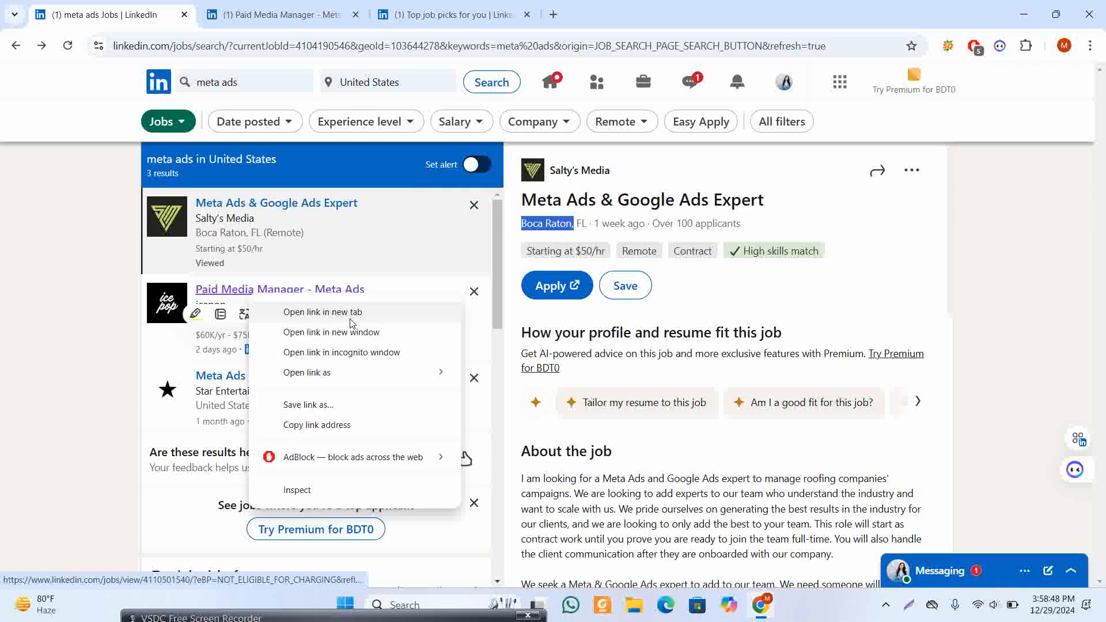
pyautogui.click(310, 311)
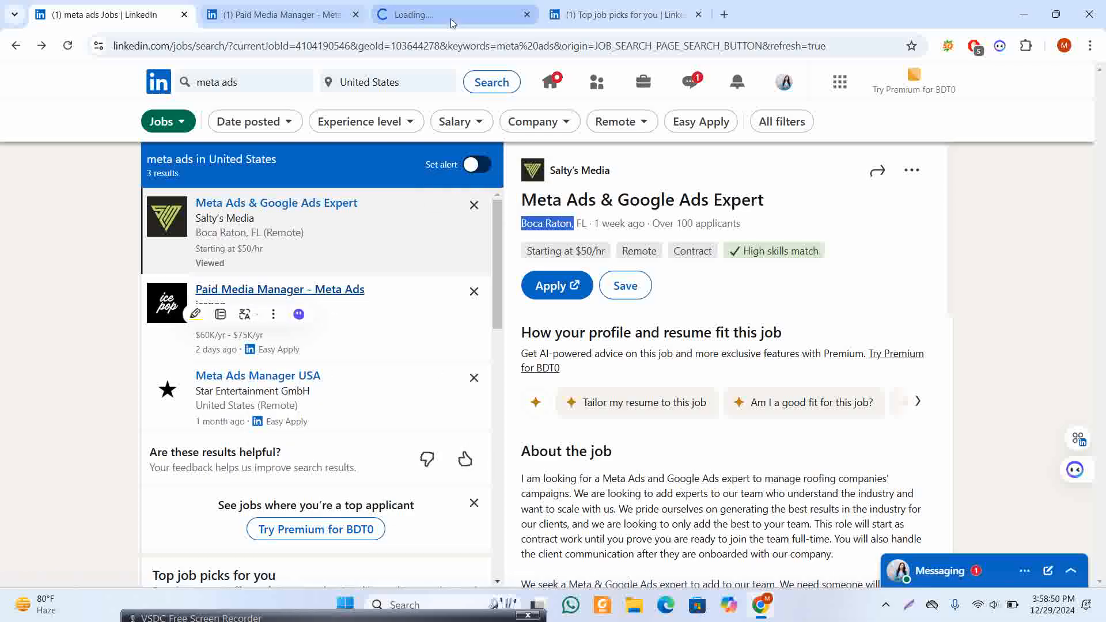
pyautogui.click(452, 23)
pyautogui.click(355, 15)
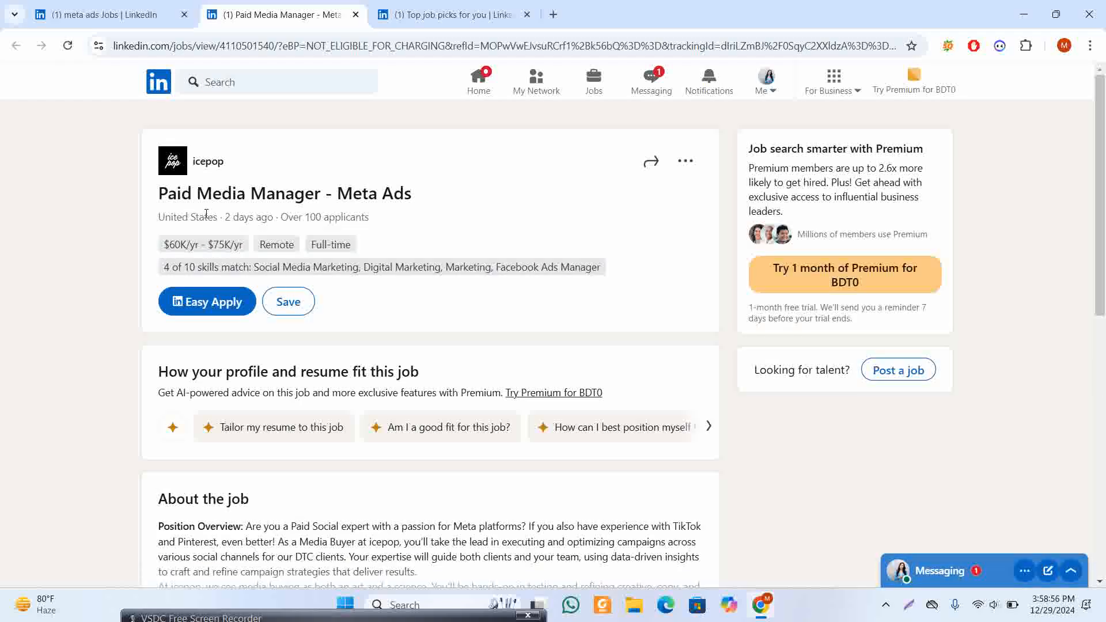
# Step: Check the icepop posting's location and date, and expand its full job description
pyautogui.moveTo(206, 213); pyautogui.dragTo(299, 217)
pyautogui.scroll(-5, 444, 346)
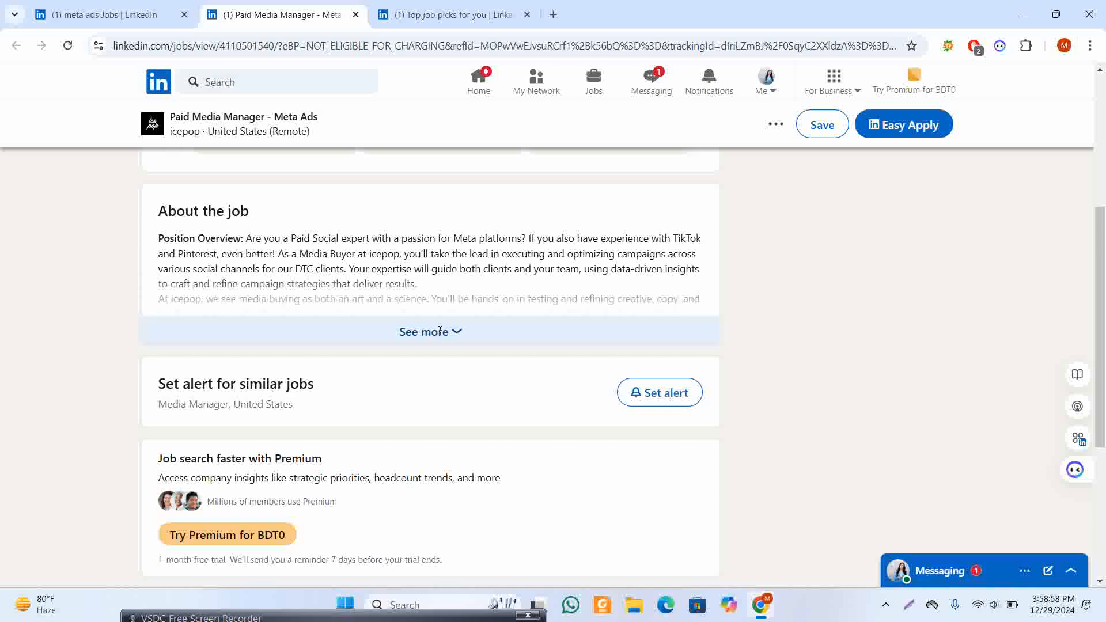
pyautogui.click(440, 330)
pyautogui.scroll(-1, 249, 295)
# Step: Read through the icepop posting's position overview, key responsibilities and qualifications, and go back to its header
pyautogui.scroll(3, 153, 209)
pyautogui.moveTo(157, 314); pyautogui.dragTo(377, 427)
pyautogui.moveTo(162, 345); pyautogui.dragTo(395, 423)
pyautogui.click(197, 330)
pyautogui.scroll(-5, 197, 331)
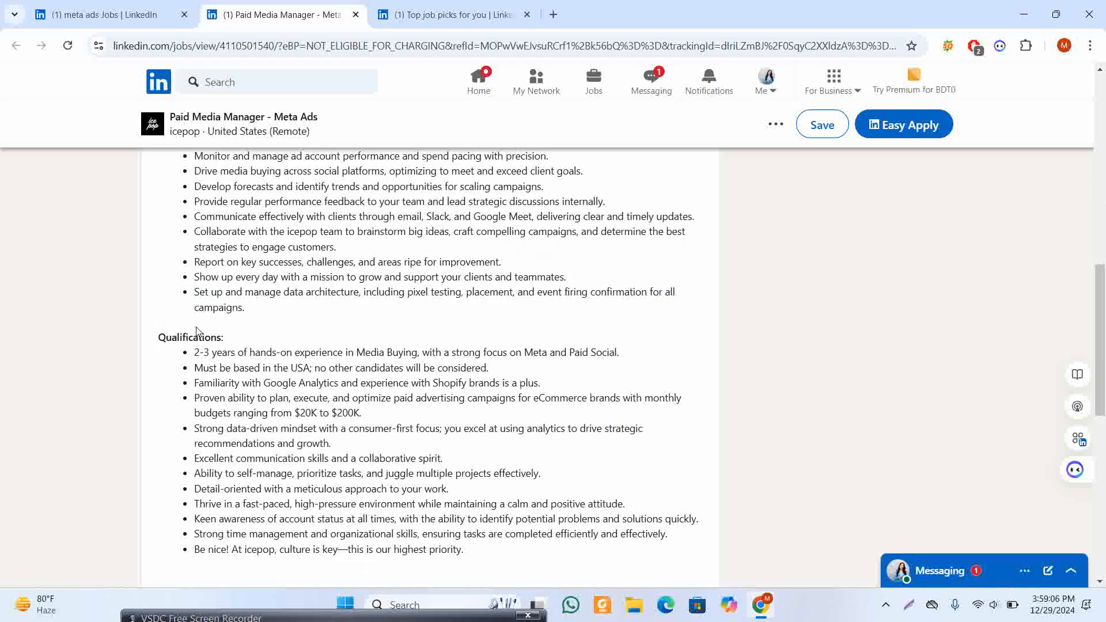
pyautogui.moveTo(167, 147); pyautogui.dragTo(293, 240)
pyautogui.click(507, 301)
pyautogui.scroll(1, 494, 303)
pyautogui.scroll(15, 493, 303)
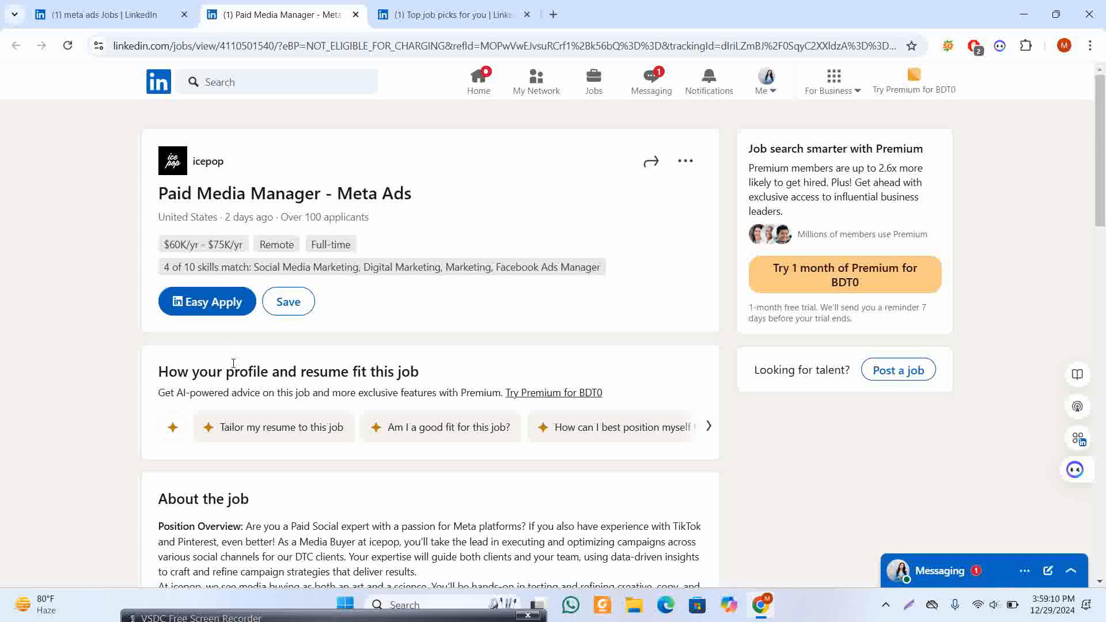
# Step: Go over the icepop job description again from the position overview down to the end of the qualifications
pyautogui.scroll(-6, 229, 365)
pyautogui.scroll(1, 173, 202)
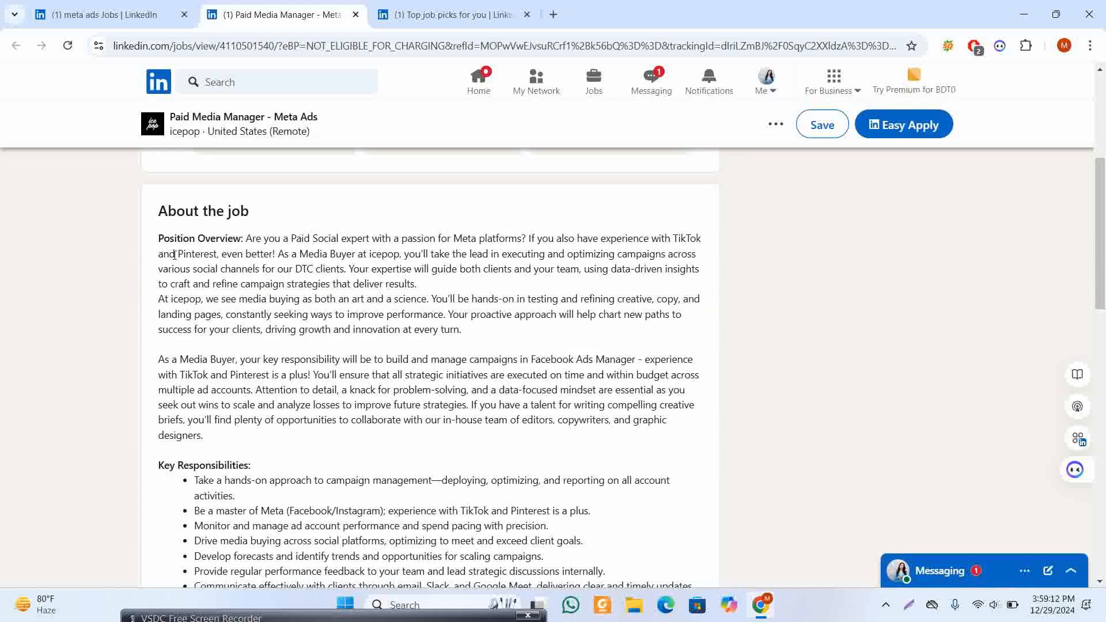
pyautogui.moveTo(164, 243); pyautogui.dragTo(489, 487)
pyautogui.scroll(-2, 490, 479)
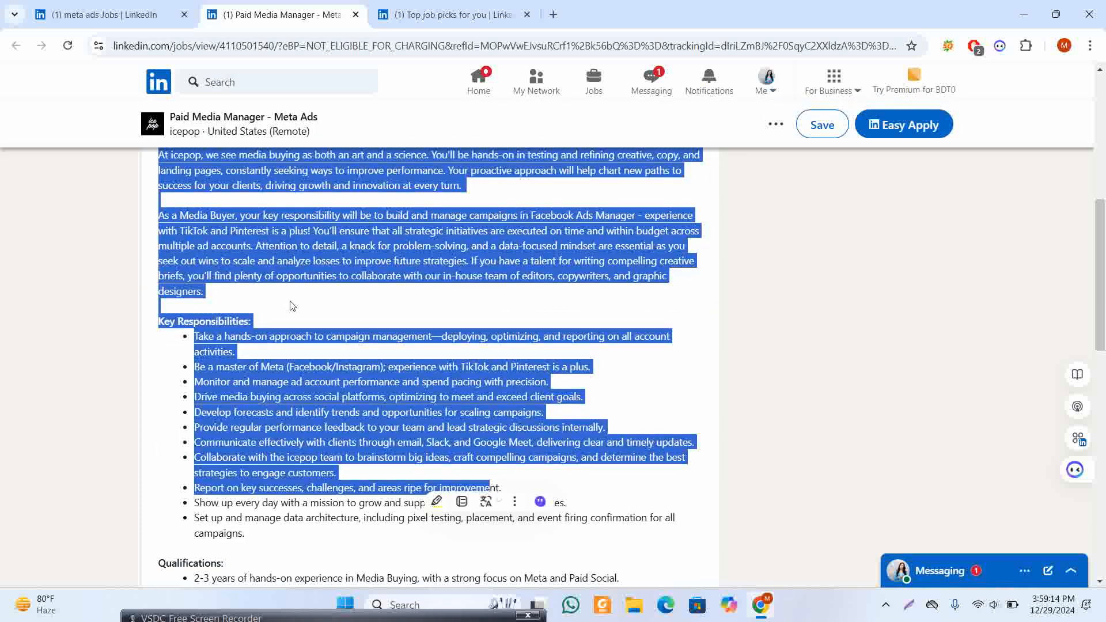
pyautogui.click(142, 279)
pyautogui.scroll(3, 144, 280)
pyautogui.moveTo(154, 315); pyautogui.dragTo(461, 429)
pyautogui.scroll(-4, 410, 413)
pyautogui.scroll(-4, 409, 413)
pyautogui.click(36, 321)
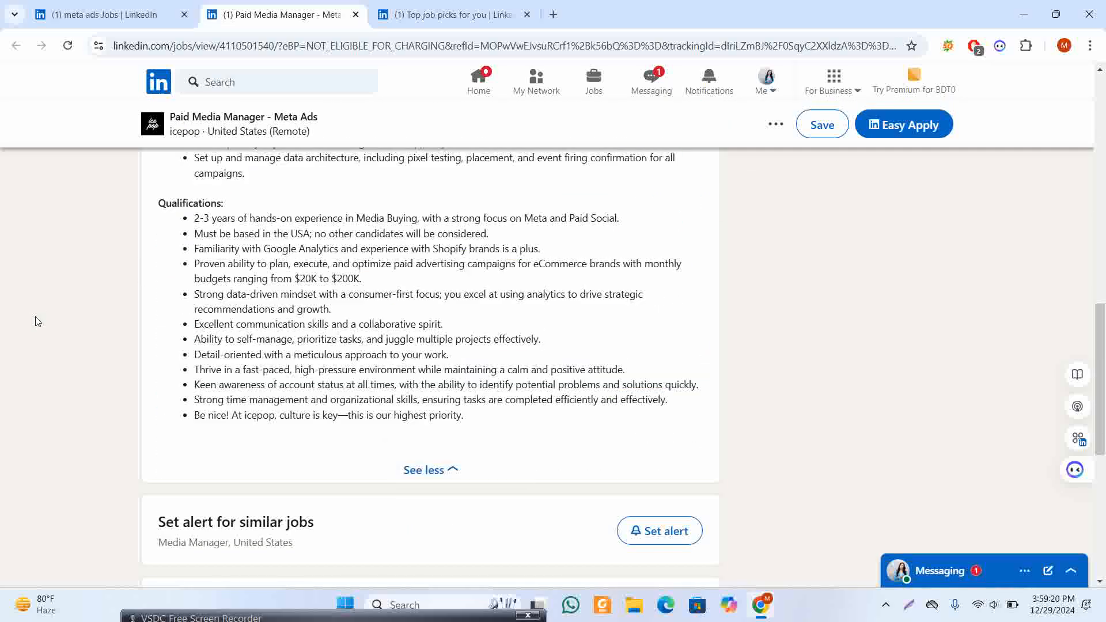
# Step: Start the Easy Apply application to icepop and continue from the prefilled contact info to the resume section
pyautogui.scroll(15, 264, 290)
pyautogui.click(213, 302)
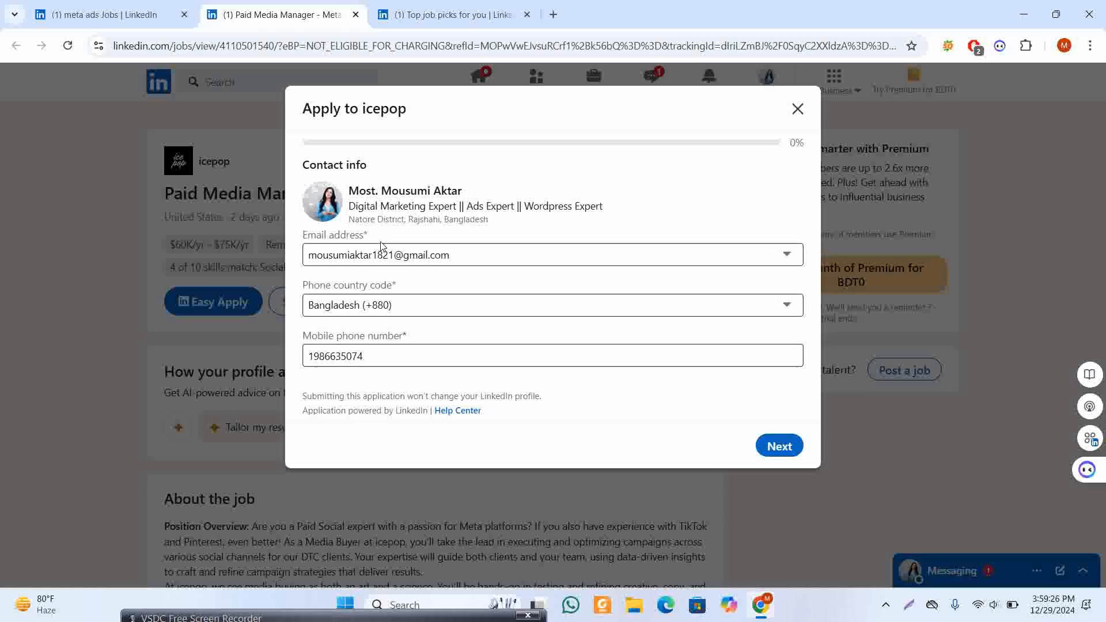
pyautogui.click(780, 445)
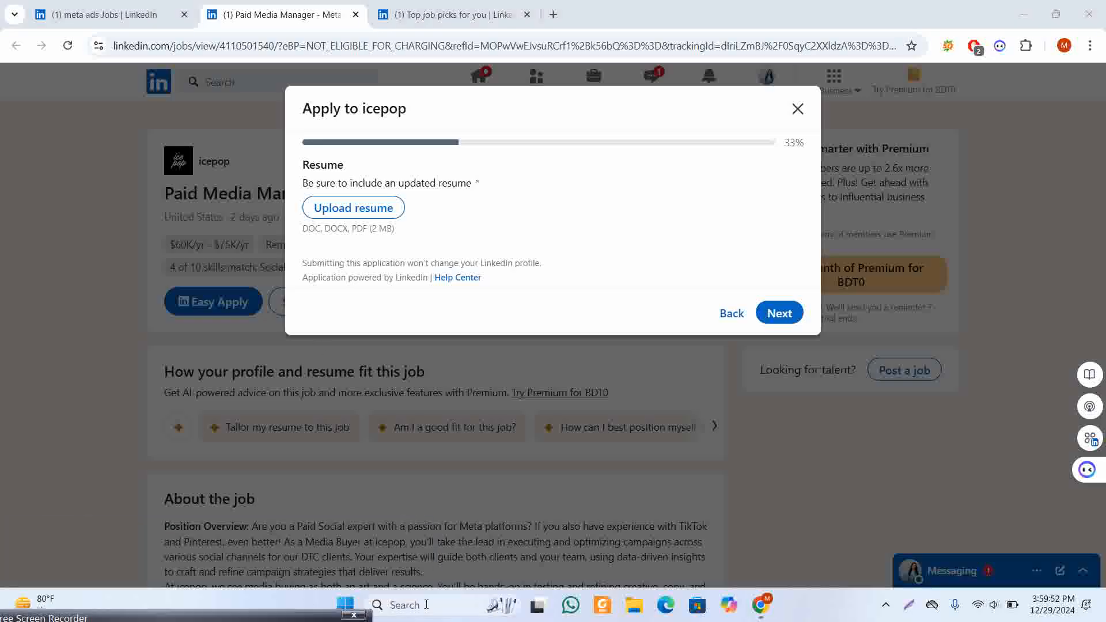
# Step: Open Word 2016 and create a blank document
pyautogui.click(453, 605)
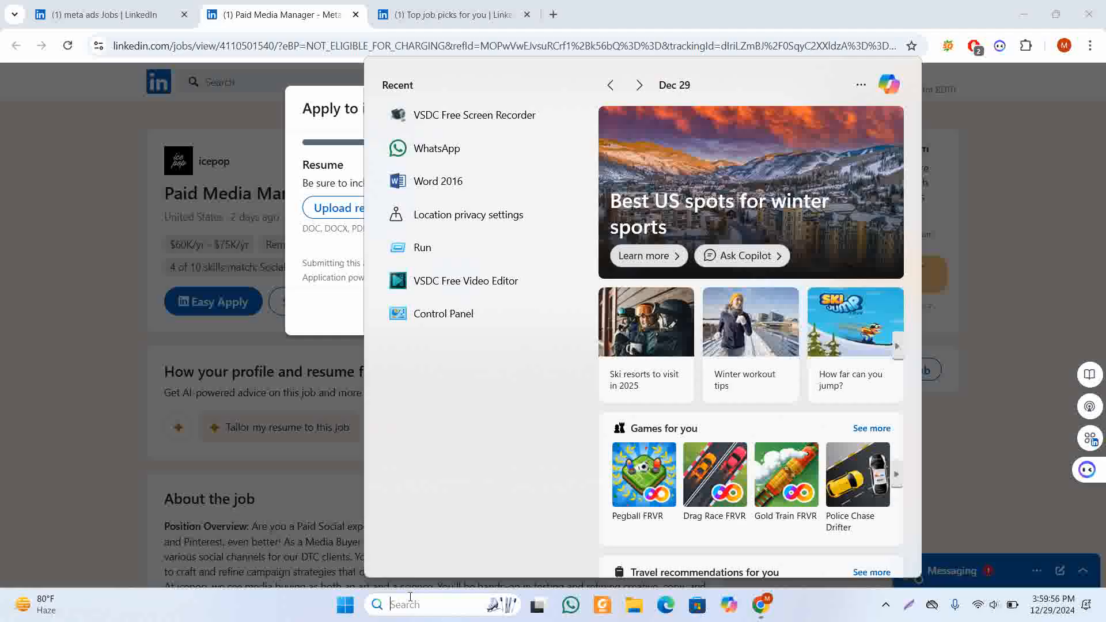
pyautogui.write('wor')
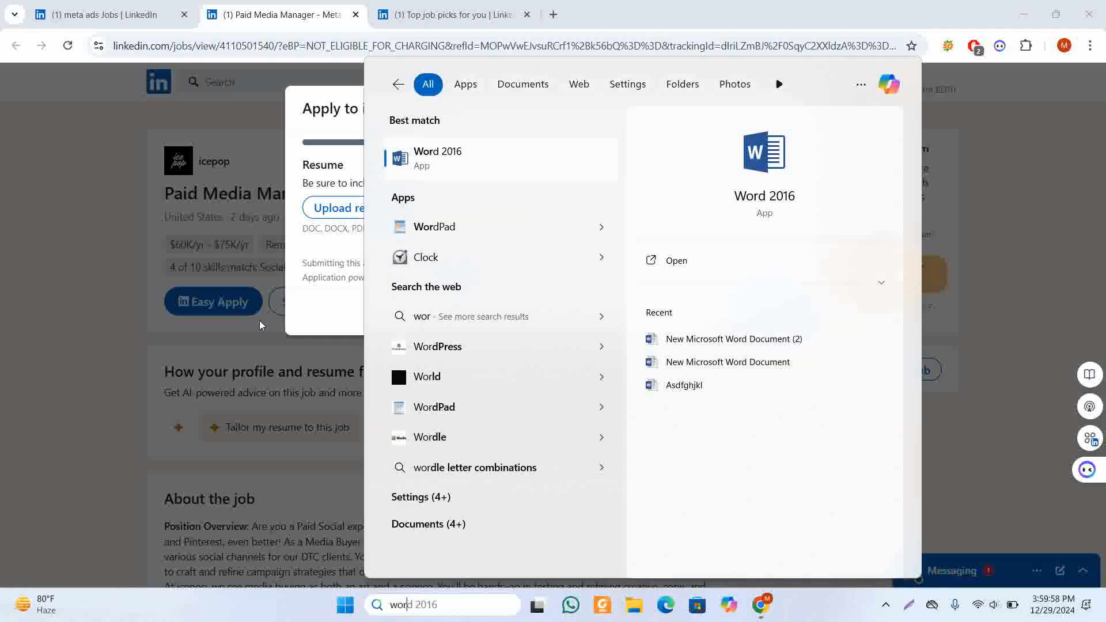
pyautogui.click(488, 161)
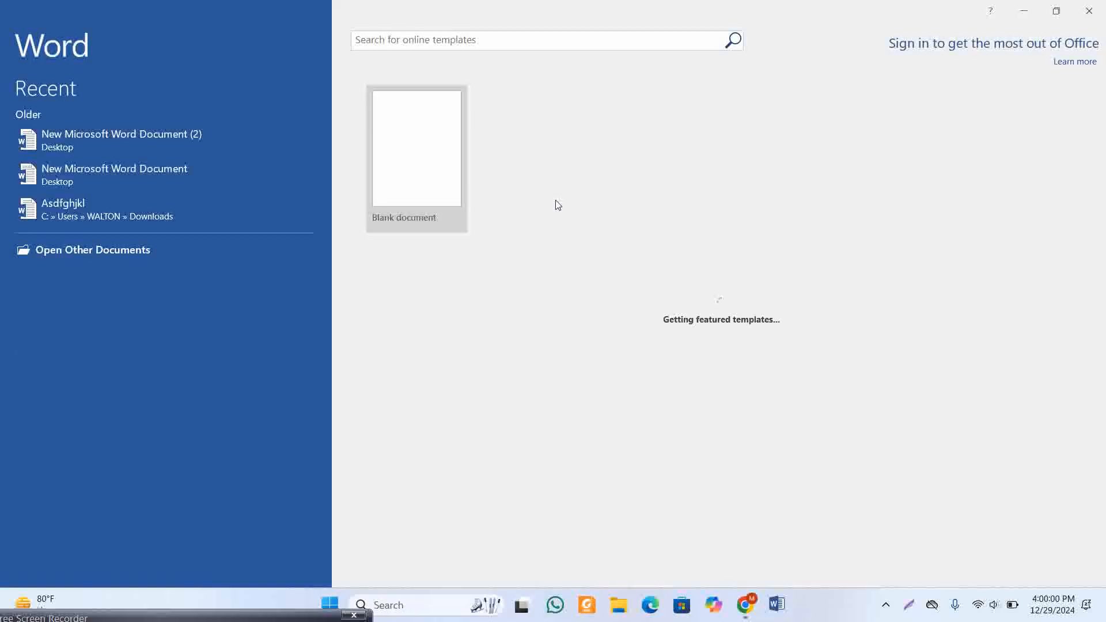
pyautogui.click(422, 136)
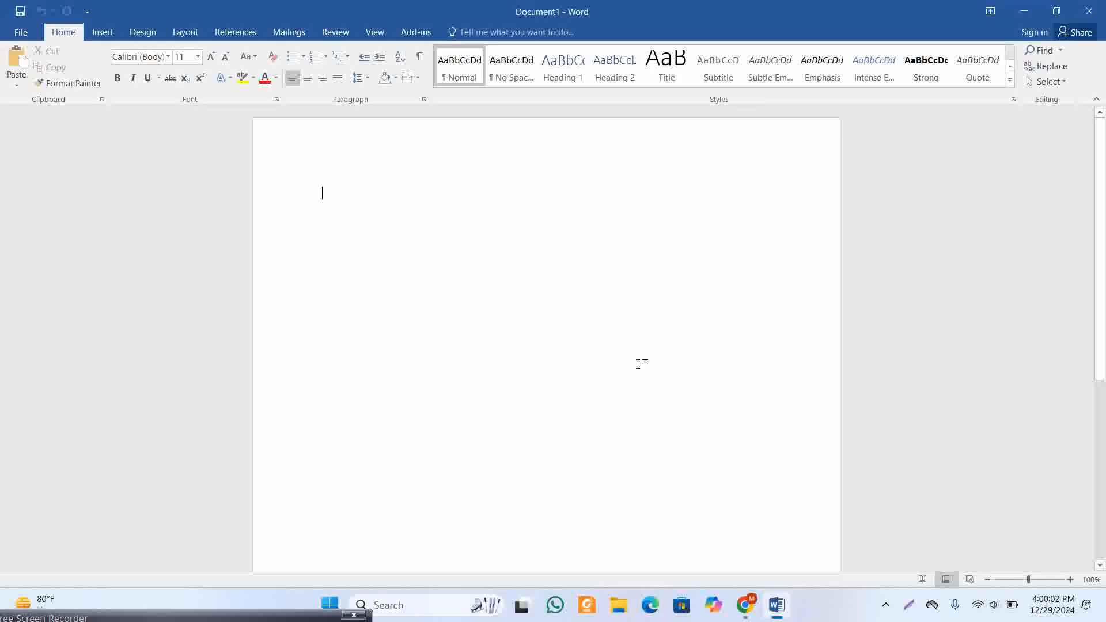
# Step: Capture the whole screen with the screenshot tool and outline a red square in the blank page's upper-right corner
pyautogui.click(910, 608)
pyautogui.moveTo(1, 0); pyautogui.dragTo(1105, 617)
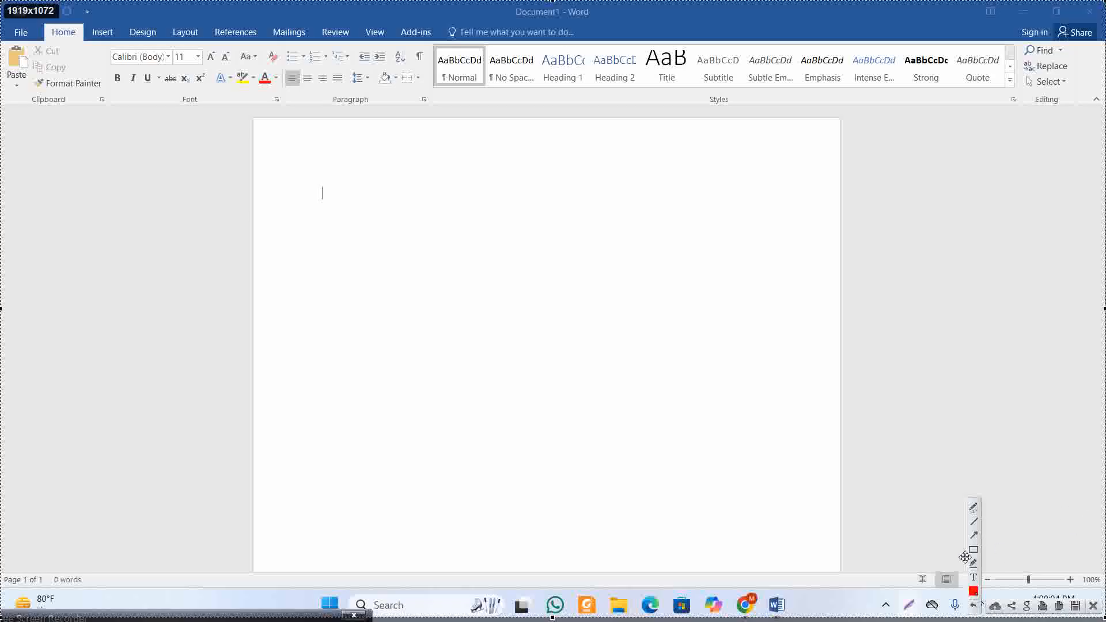
pyautogui.moveTo(741, 139)
pyautogui.mouseDown()
pyautogui.moveTo(822, 192)
pyautogui.moveTo(828, 216)
pyautogui.mouseUp()
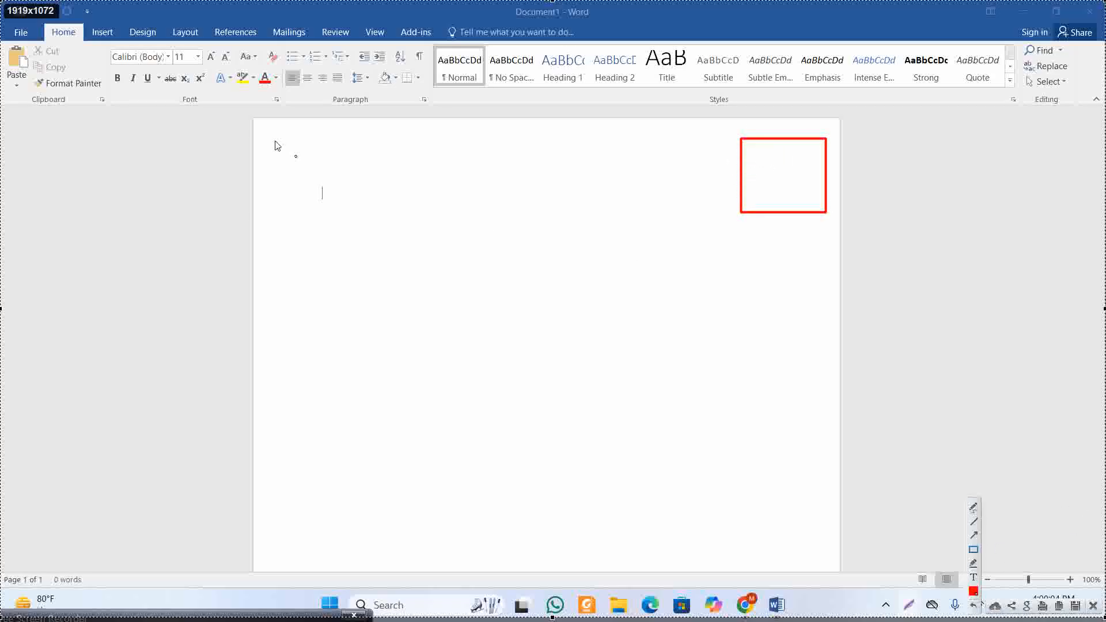
# Step: Draw seven stacked thin red rectangles across the page's upper left as placeholders for lines of text
pyautogui.moveTo(287, 140)
pyautogui.mouseDown()
pyautogui.moveTo(439, 168)
pyautogui.moveTo(607, 151)
pyautogui.mouseUp()
pyautogui.moveTo(287, 158)
pyautogui.mouseDown()
pyautogui.moveTo(316, 173)
pyautogui.moveTo(405, 180)
pyautogui.moveTo(602, 166)
pyautogui.mouseUp()
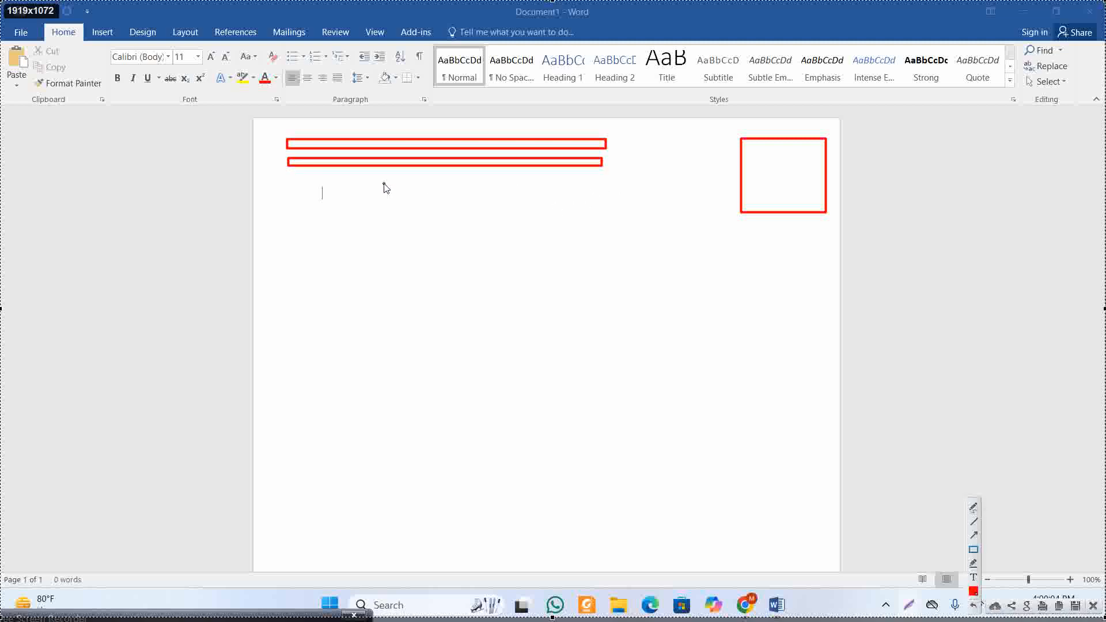
pyautogui.moveTo(287, 174)
pyautogui.mouseDown()
pyautogui.moveTo(393, 194)
pyautogui.moveTo(606, 183)
pyautogui.mouseUp()
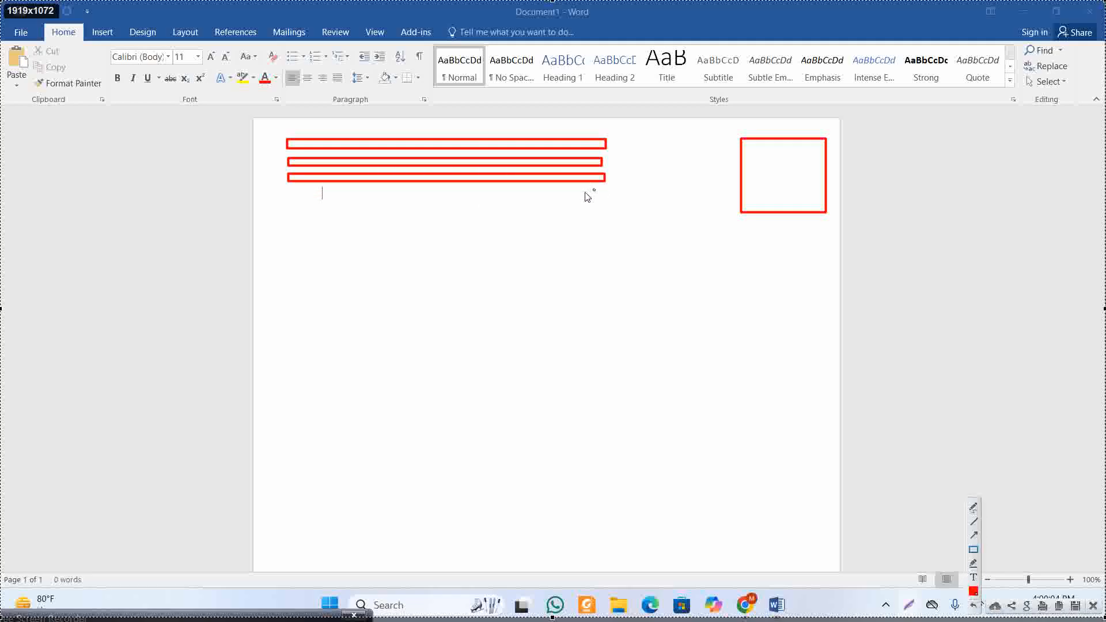
pyautogui.moveTo(290, 190)
pyautogui.mouseDown()
pyautogui.moveTo(387, 209)
pyautogui.moveTo(567, 192)
pyautogui.moveTo(623, 202)
pyautogui.moveTo(607, 200)
pyautogui.mouseUp()
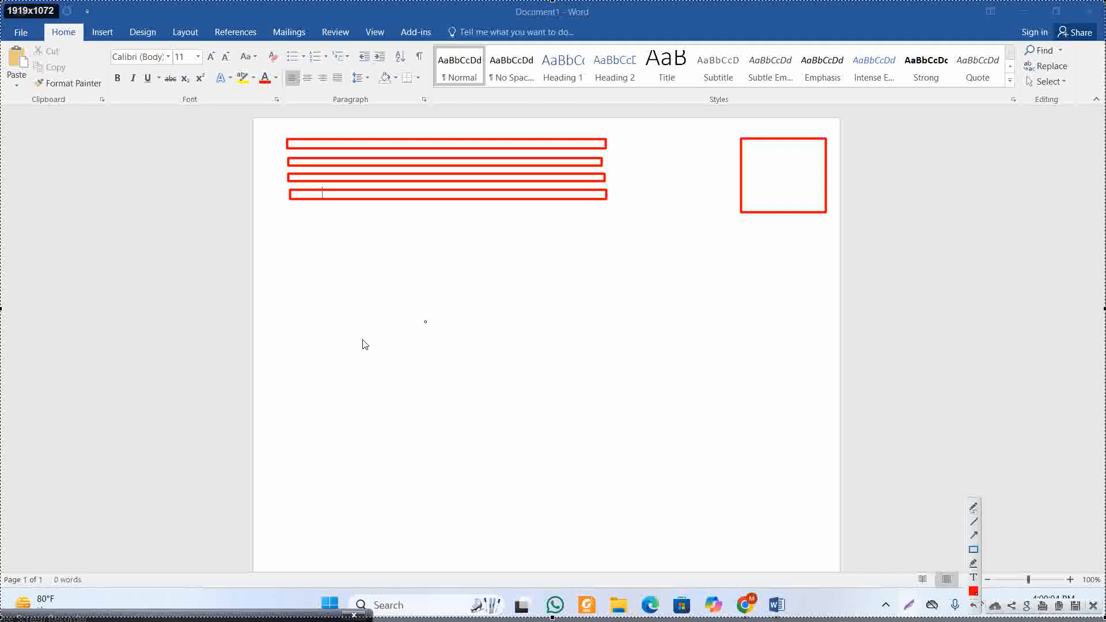
pyautogui.moveTo(292, 209)
pyautogui.mouseDown()
pyautogui.moveTo(518, 231)
pyautogui.moveTo(605, 218)
pyautogui.mouseUp()
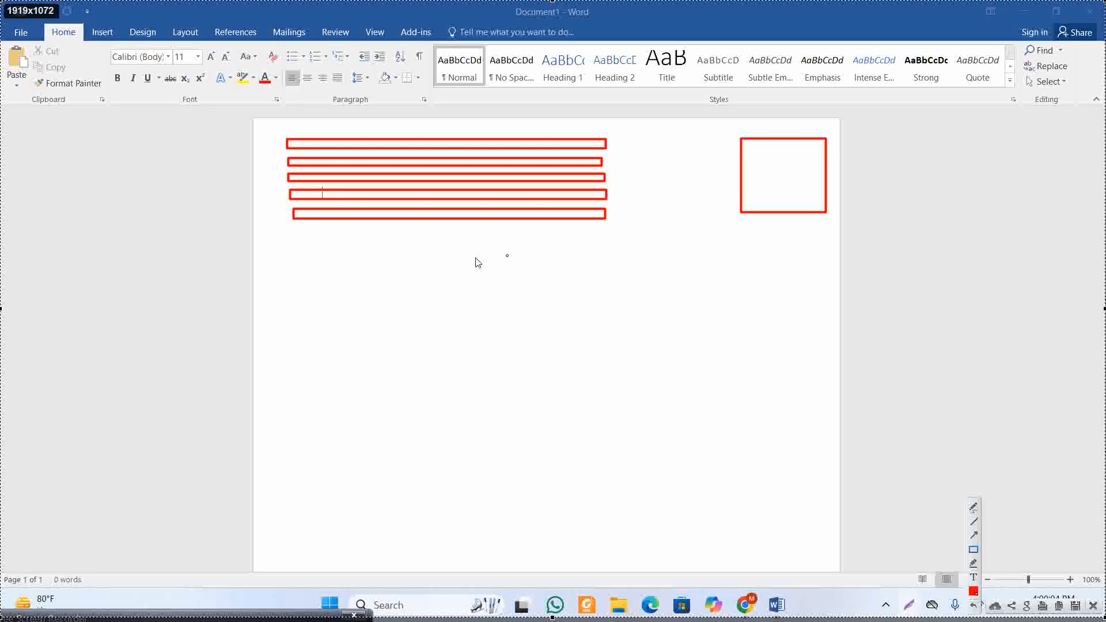
pyautogui.moveTo(292, 230)
pyautogui.mouseDown()
pyautogui.moveTo(476, 247)
pyautogui.moveTo(599, 243)
pyautogui.moveTo(634, 257)
pyautogui.mouseUp()
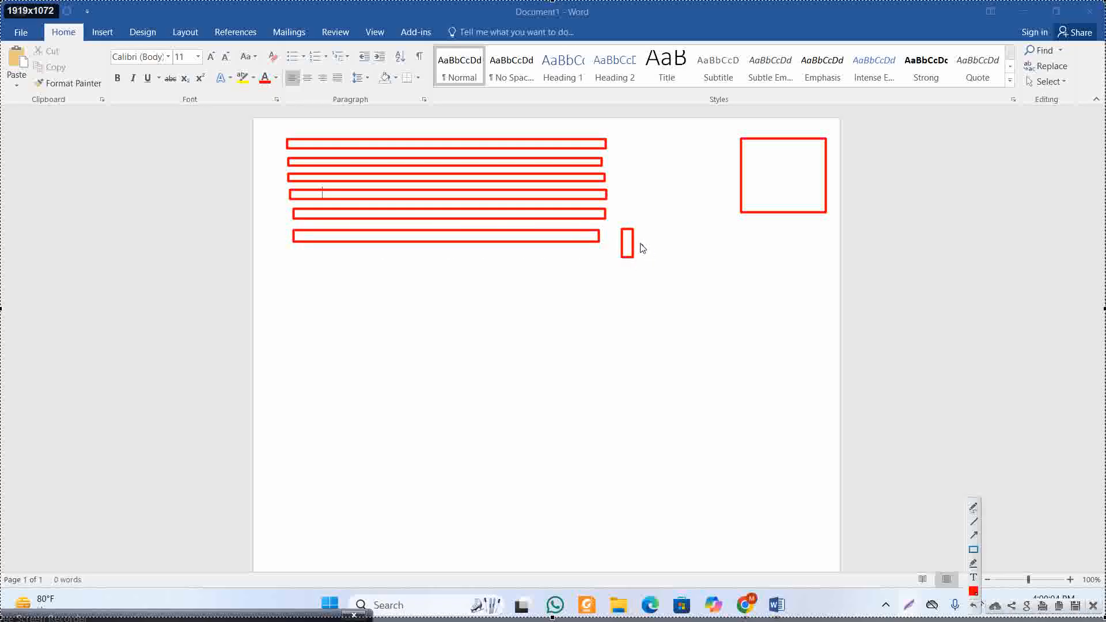
pyautogui.moveTo(294, 249); pyautogui.dragTo(596, 260)
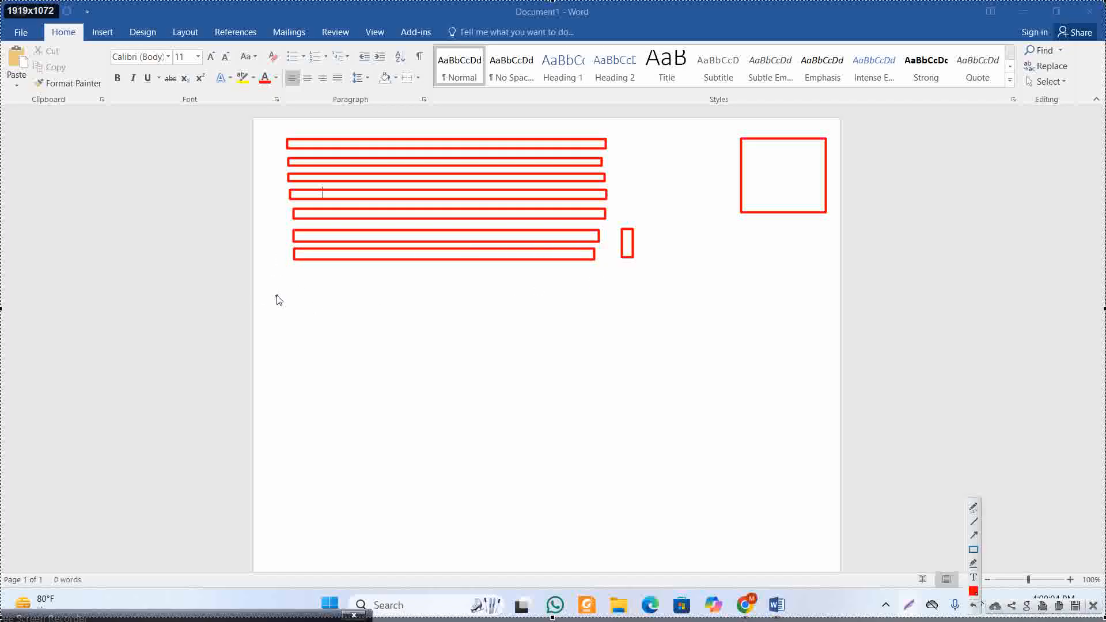
# Step: Draw a heading-sized rectangle and a large body rectangle below the text lines, and close the screenshot overlay
pyautogui.moveTo(269, 281); pyautogui.dragTo(553, 310)
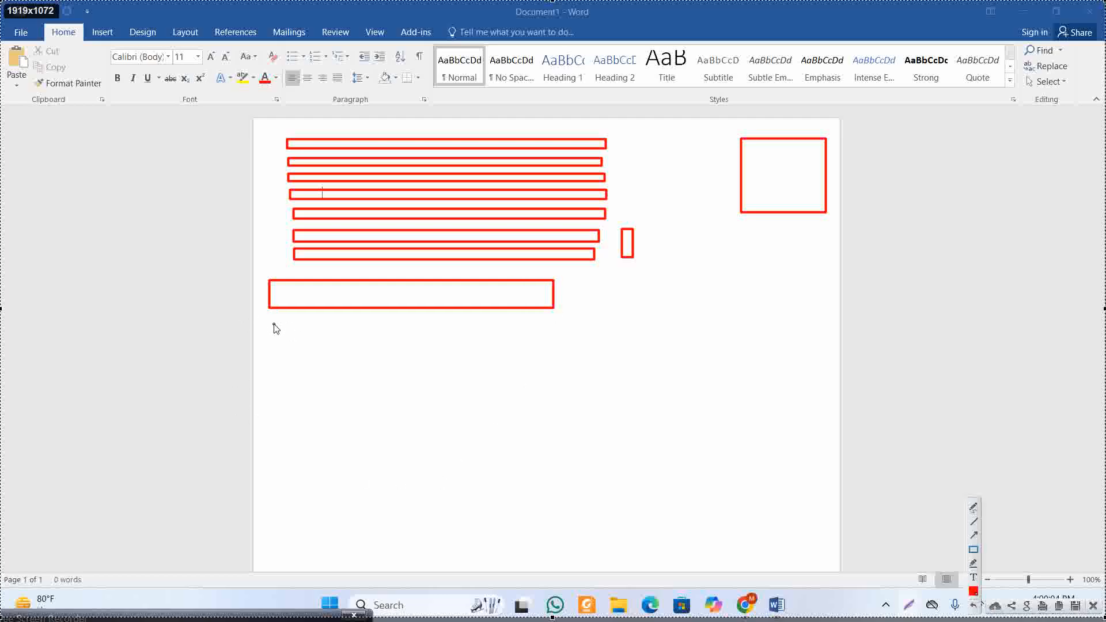
pyautogui.moveTo(266, 323)
pyautogui.mouseDown()
pyautogui.moveTo(918, 616)
pyautogui.moveTo(835, 572)
pyautogui.mouseUp()
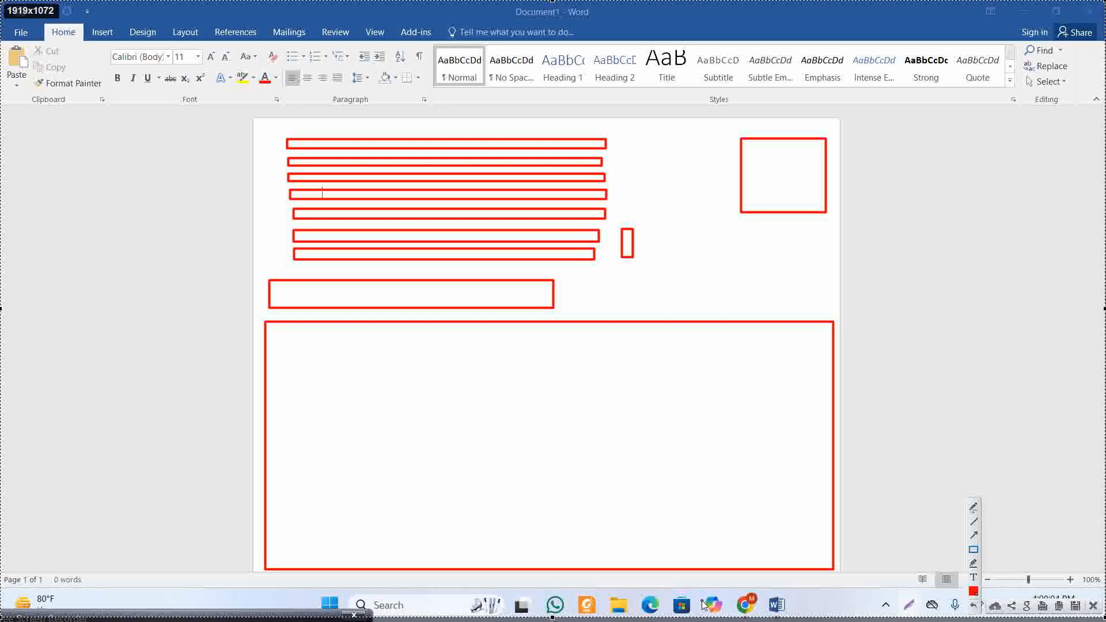
pyautogui.click(1092, 604)
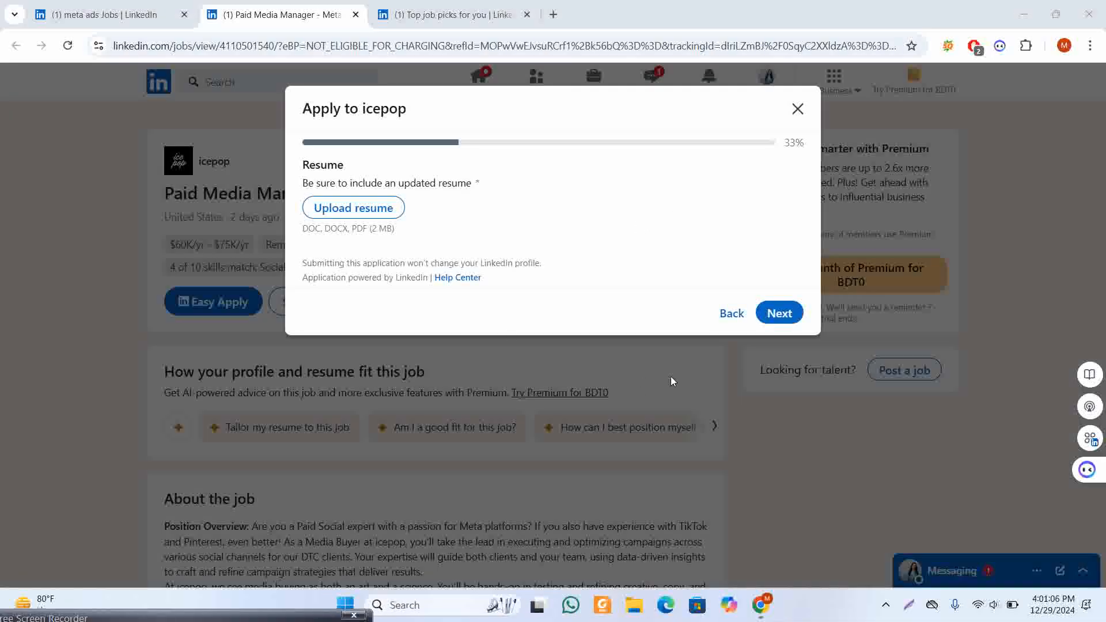
# Step: Try to upload the Onboarding Presentation PDF from Downloads as the resume for the icepop application
pyautogui.click(374, 209)
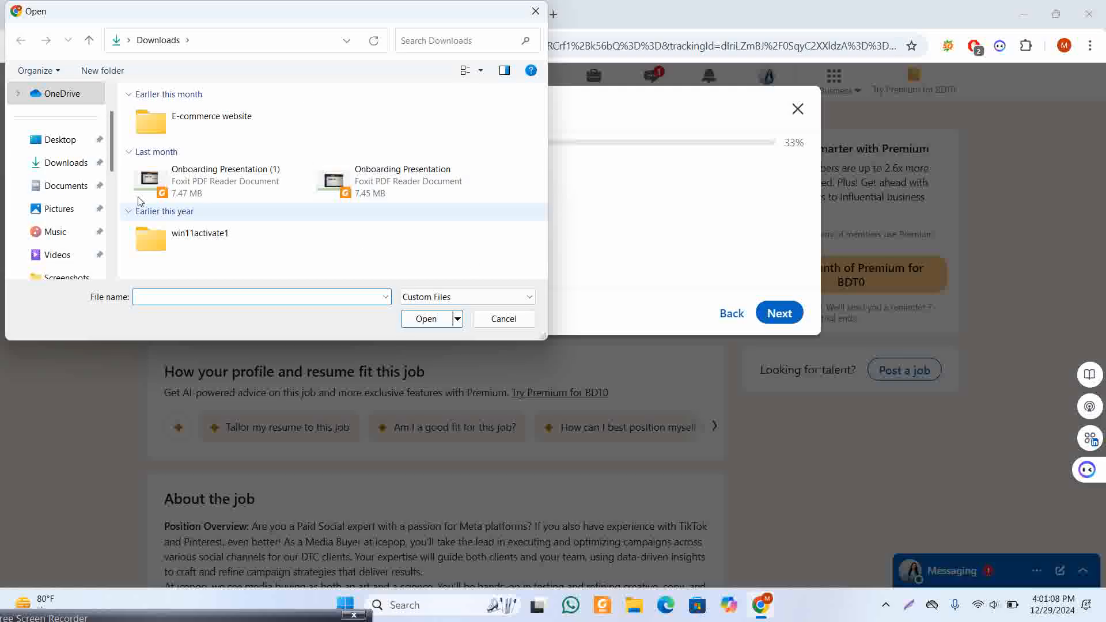
pyautogui.click(388, 181)
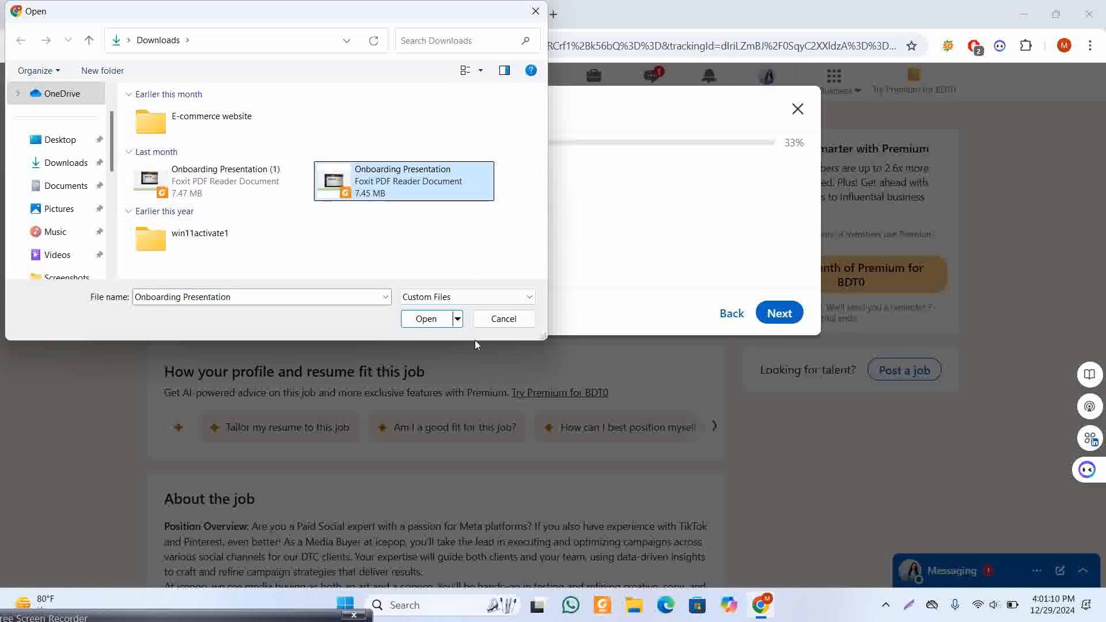
pyautogui.click(426, 318)
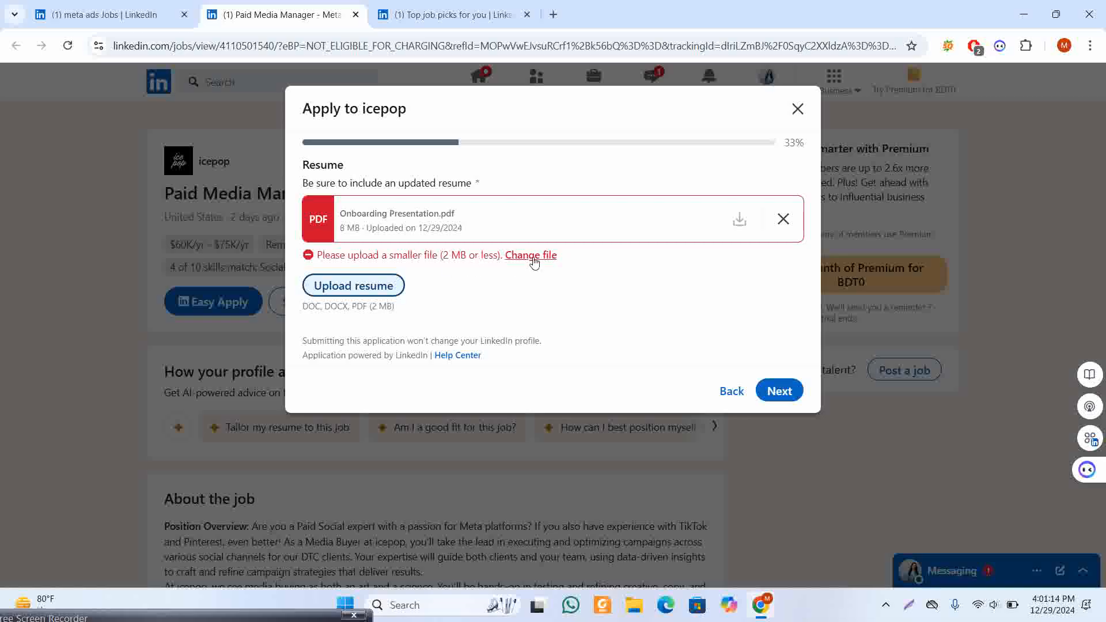
# Step: Remove the Onboarding Presentation PDF from the icepop application and check the Documents folder for another resume
pyautogui.click(370, 286)
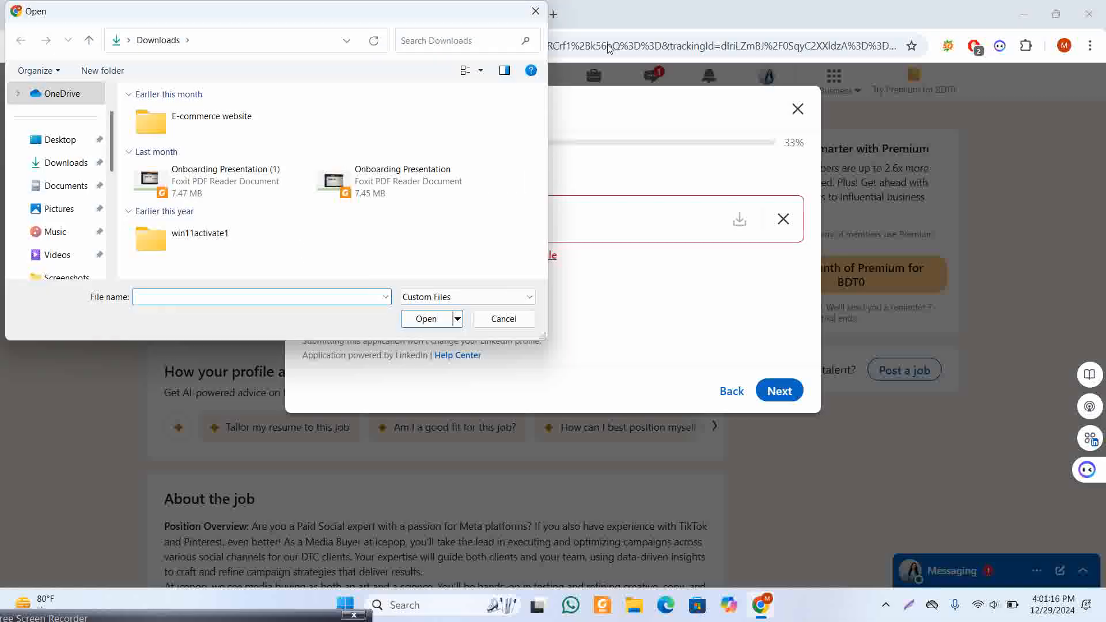
pyautogui.click(536, 11)
pyautogui.click(783, 219)
pyautogui.click(387, 206)
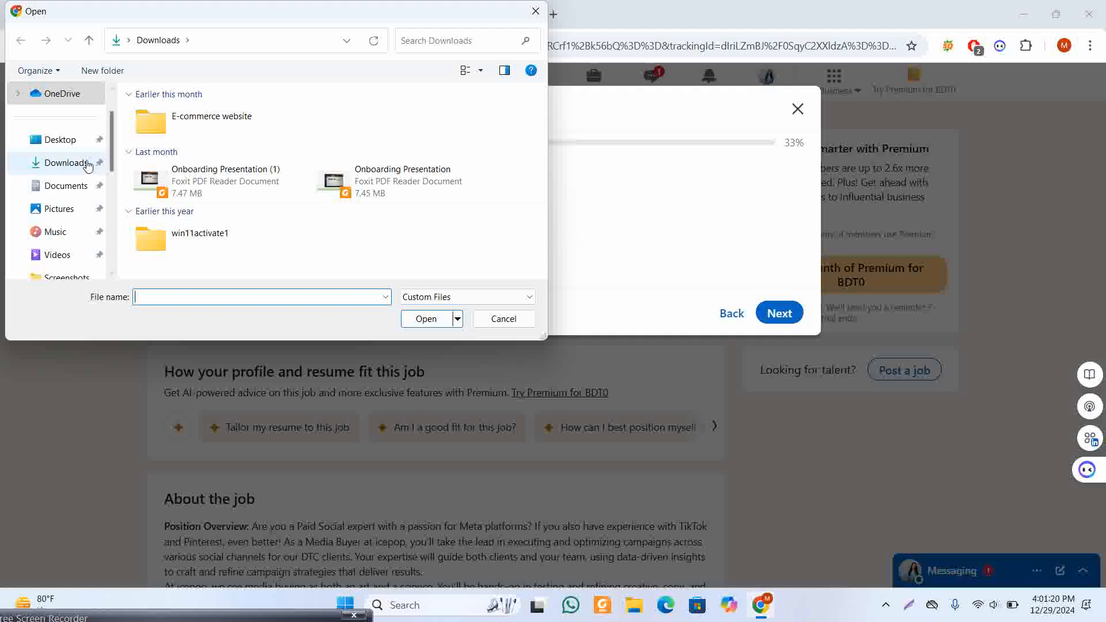
pyautogui.click(65, 185)
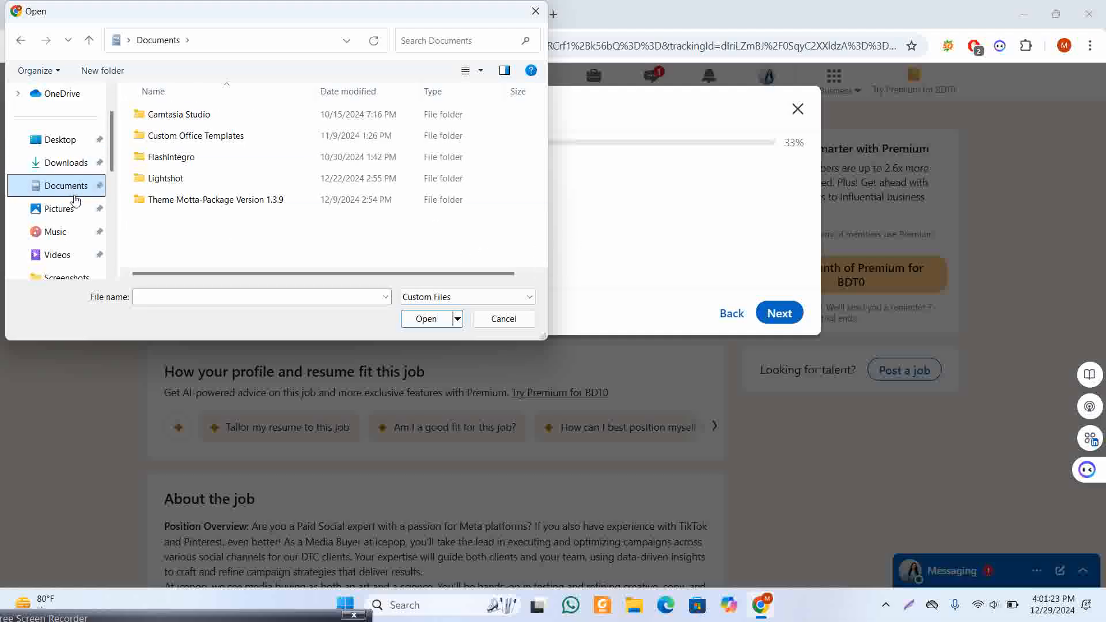
pyautogui.doubleClick(227, 206)
pyautogui.click(535, 11)
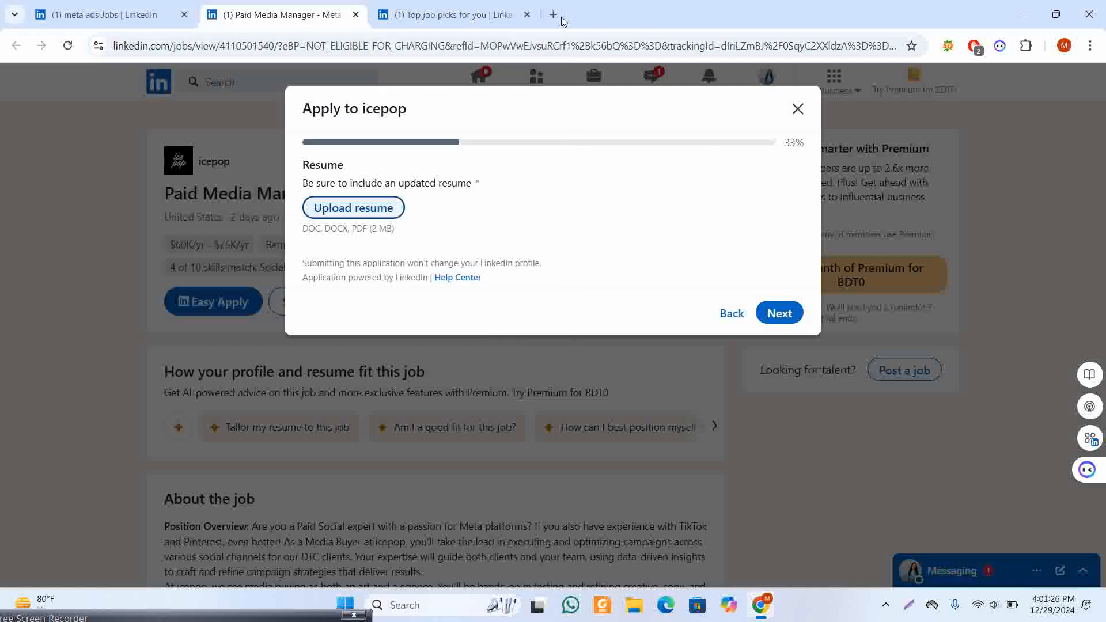
# Step: Search Google for "cv" in a new tab and show the image results
pyautogui.click(554, 14)
pyautogui.click(447, 274)
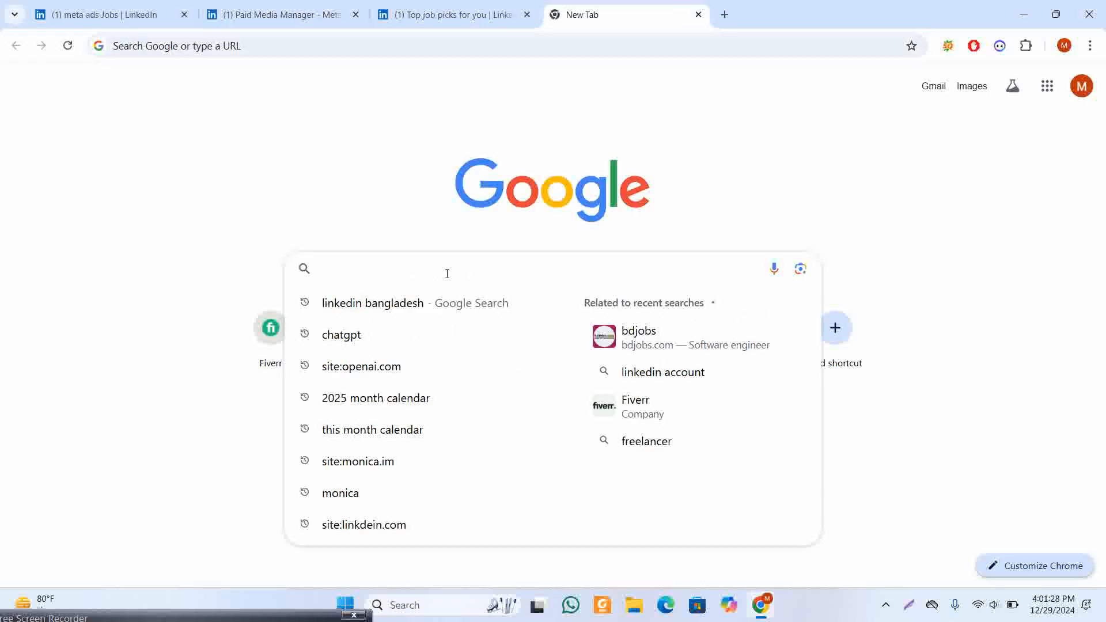
pyautogui.write('cv')
pyautogui.press('Return')
pyautogui.click(191, 144)
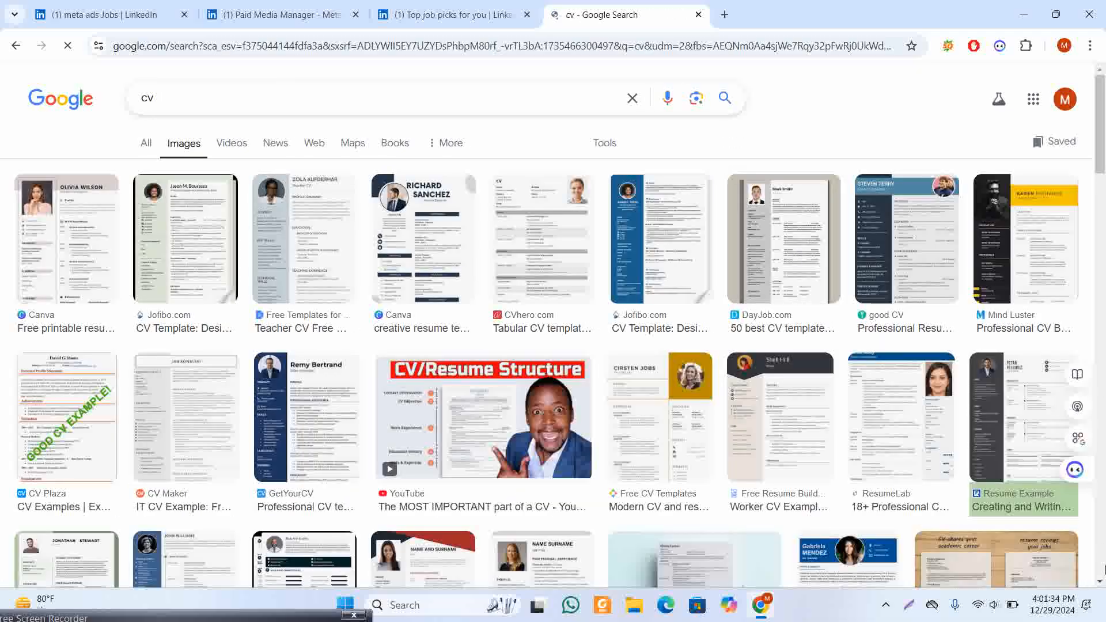
# Step: Save the grey DayJob.com CV template image to Downloads as images.png
pyautogui.click(783, 239)
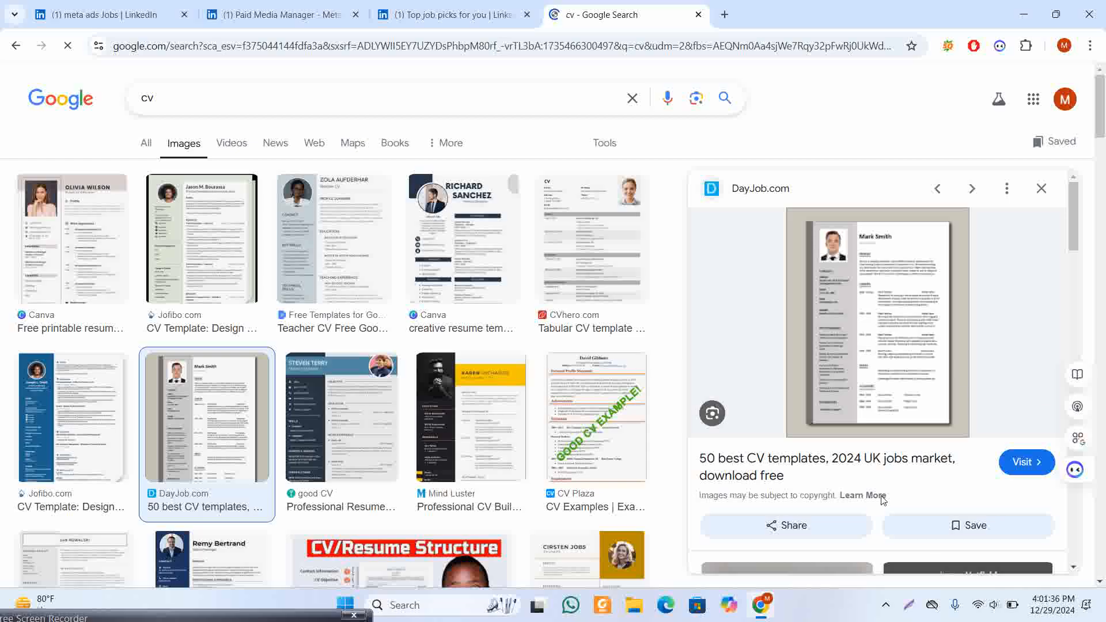
pyautogui.rightClick(891, 269)
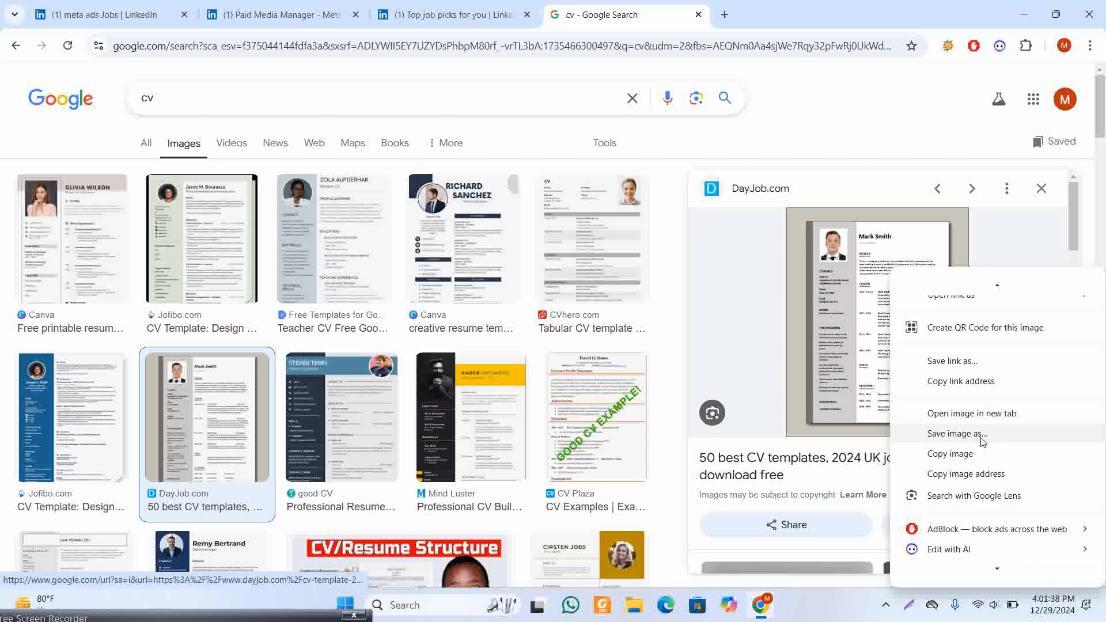
pyautogui.click(973, 434)
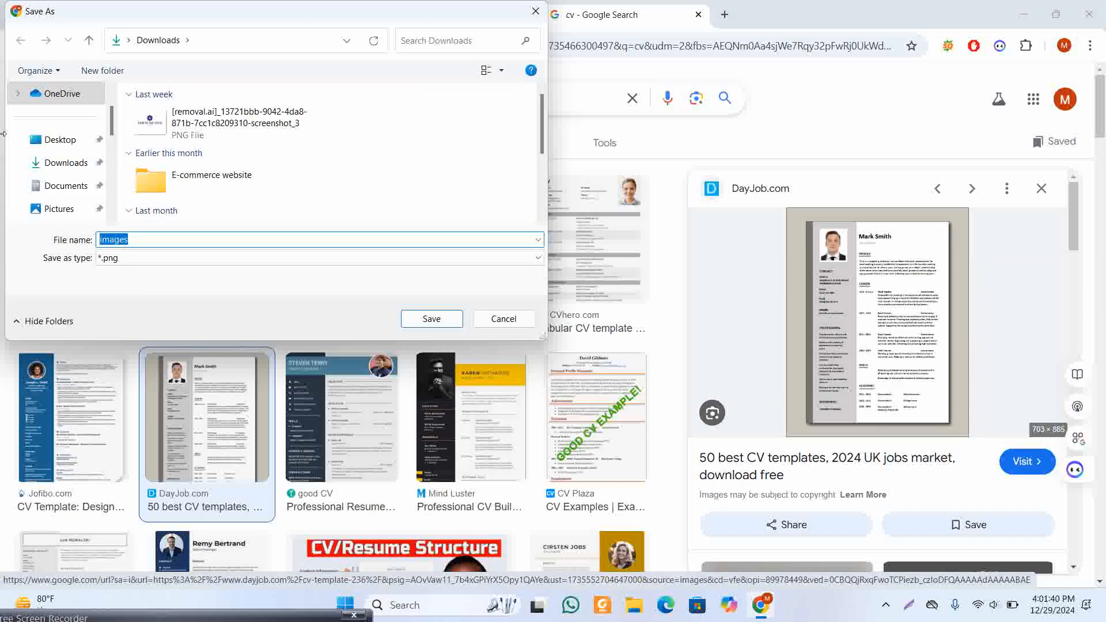
pyautogui.click(78, 165)
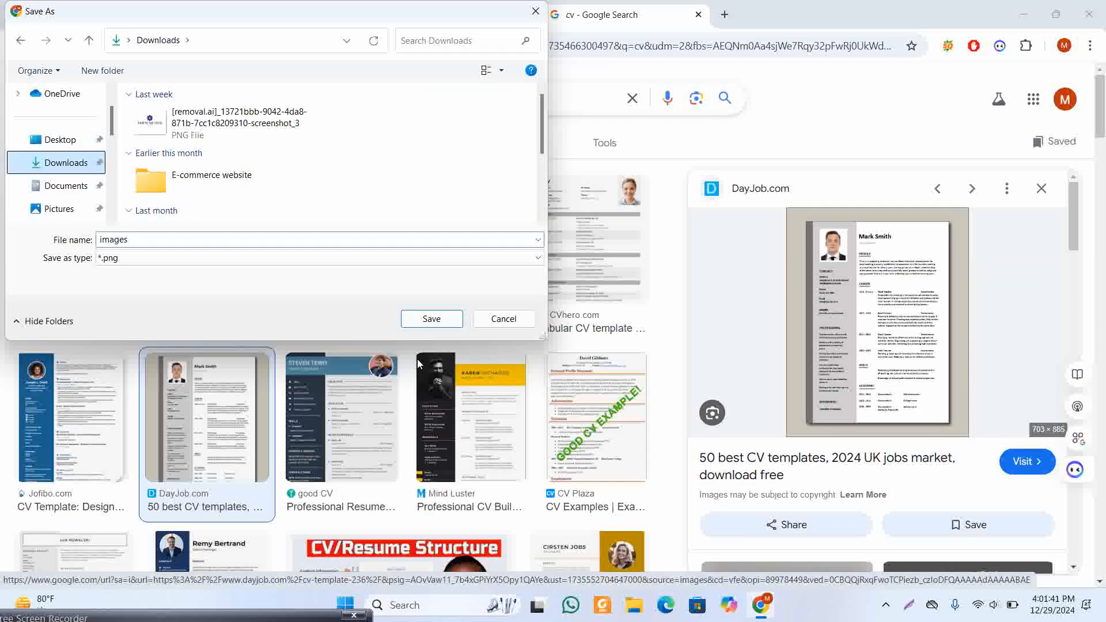
pyautogui.click(430, 320)
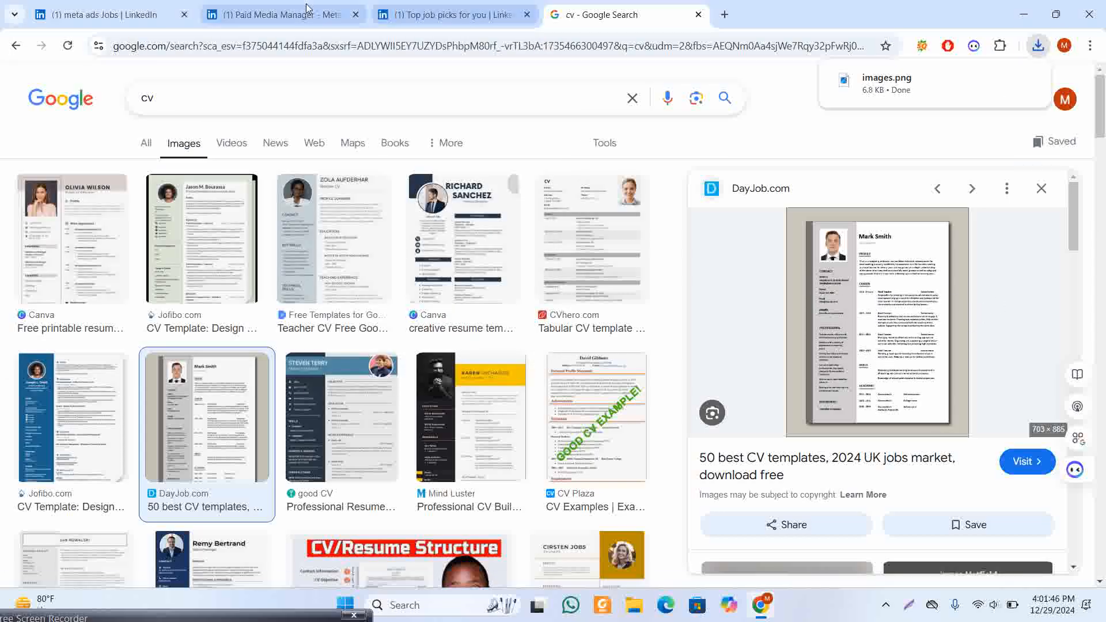
# Step: Try to upload images.png from Downloads as the icepop resume with all file types shown, and remove it again
pyautogui.click(277, 14)
pyautogui.click(340, 208)
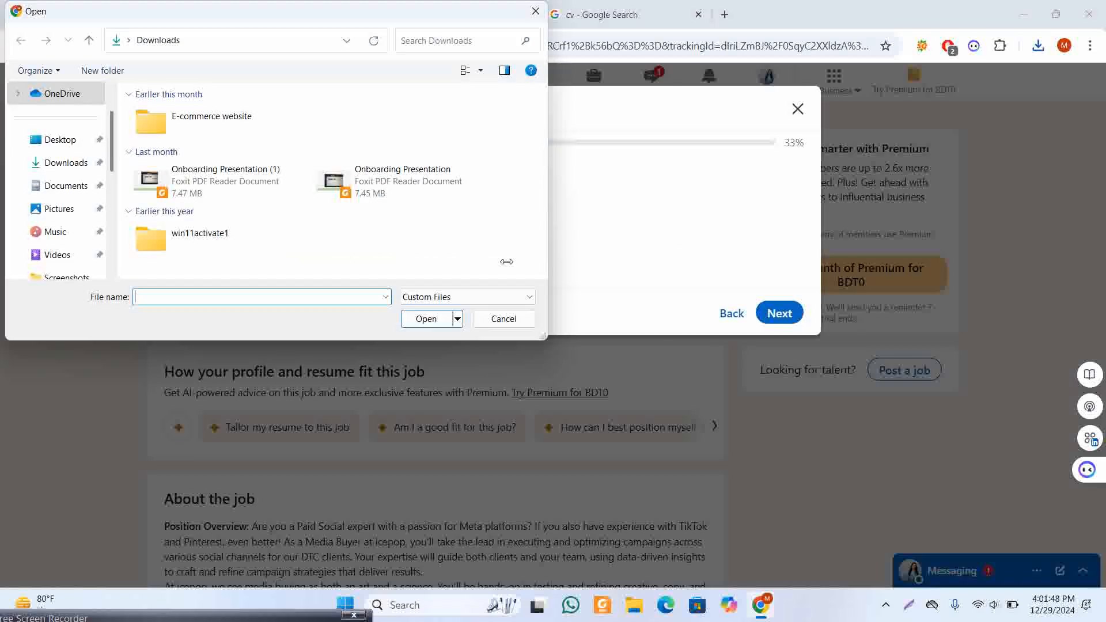
pyautogui.click(504, 300)
pyautogui.click(467, 323)
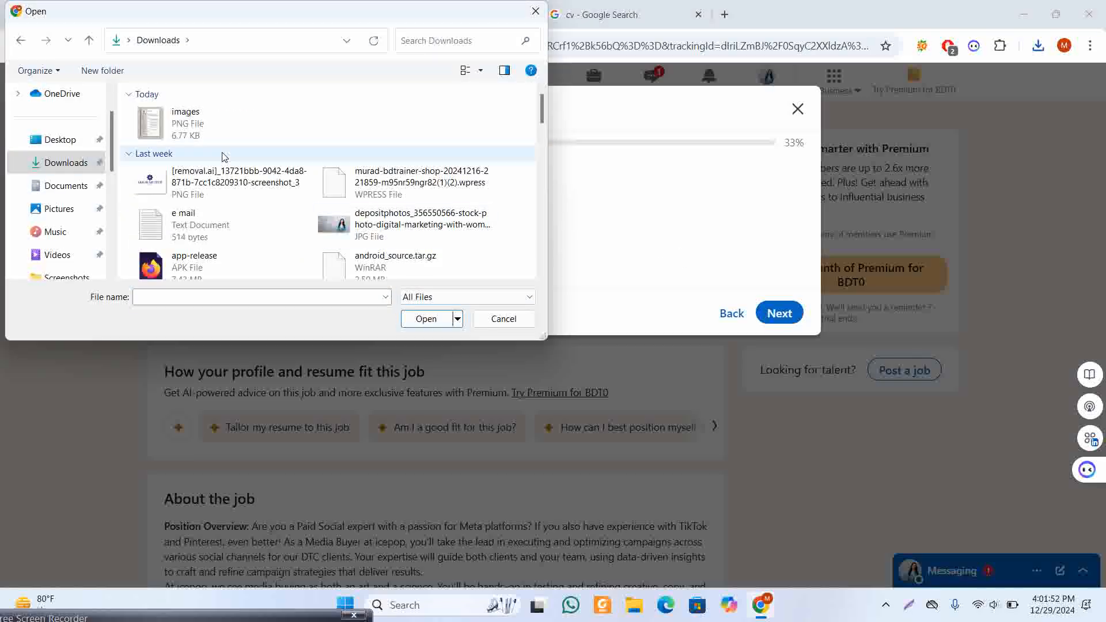
pyautogui.click(288, 136)
pyautogui.click(428, 320)
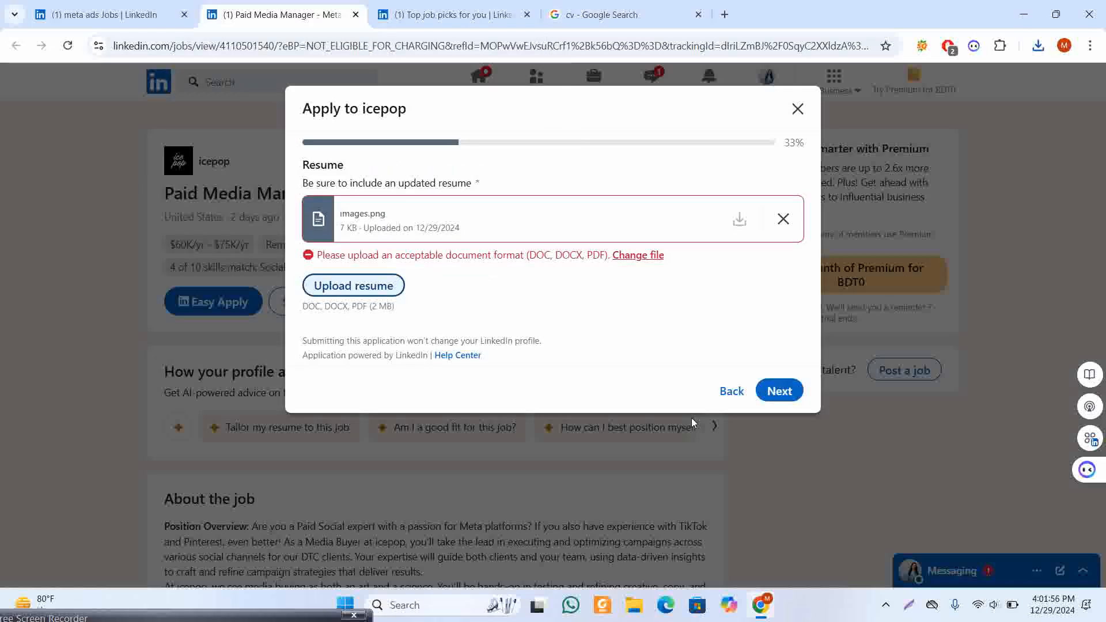
pyautogui.click(784, 219)
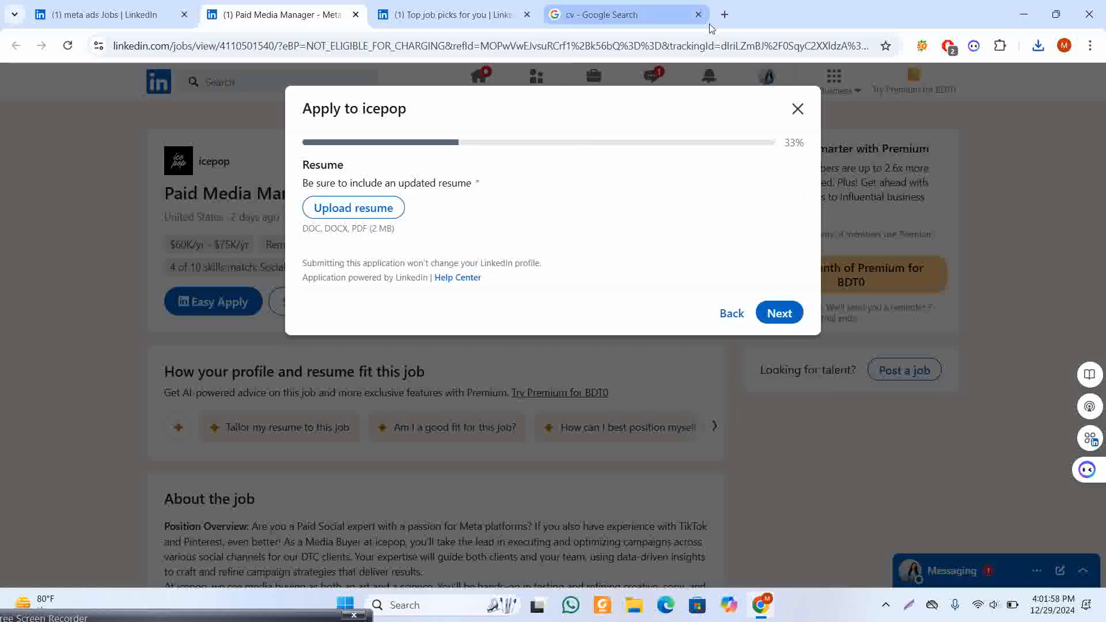
# Step: Search Google for Smallpdf in a new tab and open the Smallpdf website
pyautogui.click(725, 14)
pyautogui.click(521, 274)
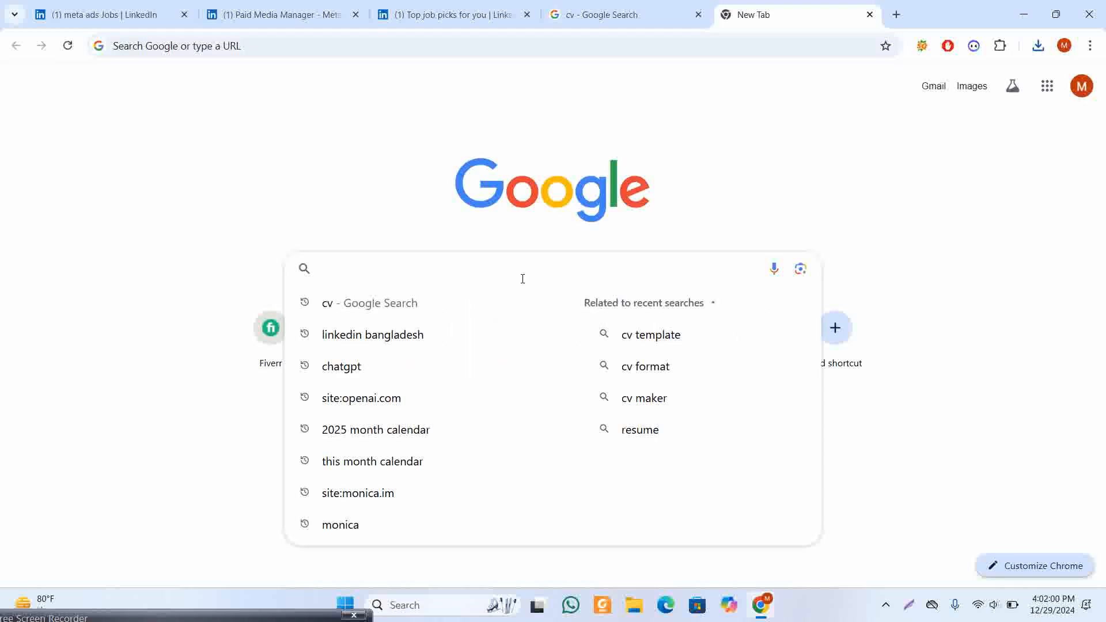
pyautogui.write('sma')
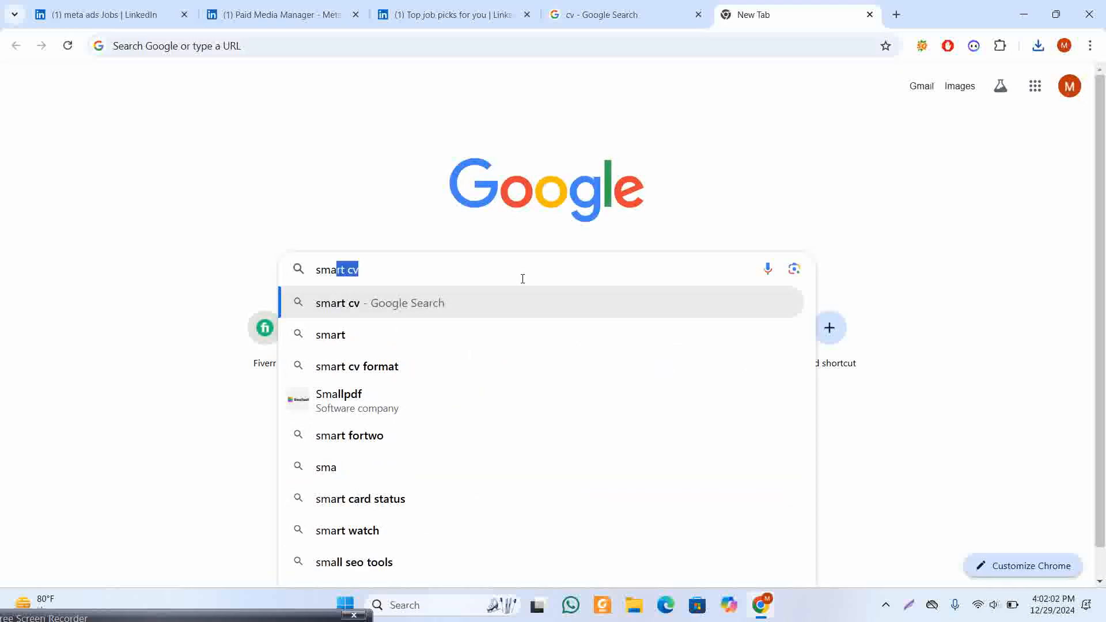
pyautogui.write('ll')
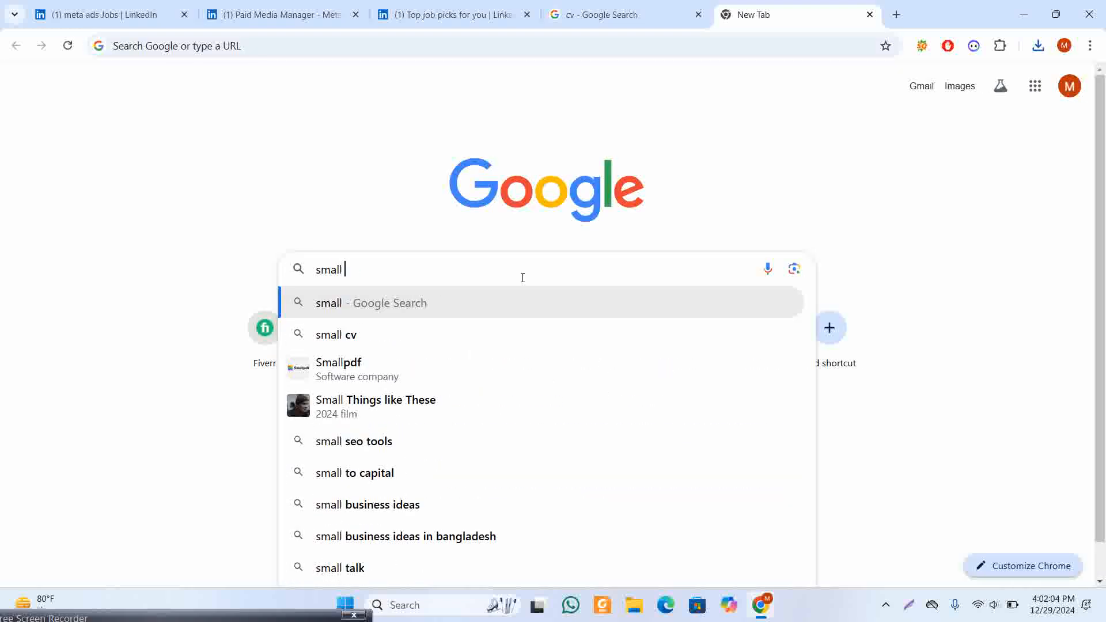
pyautogui.click(356, 372)
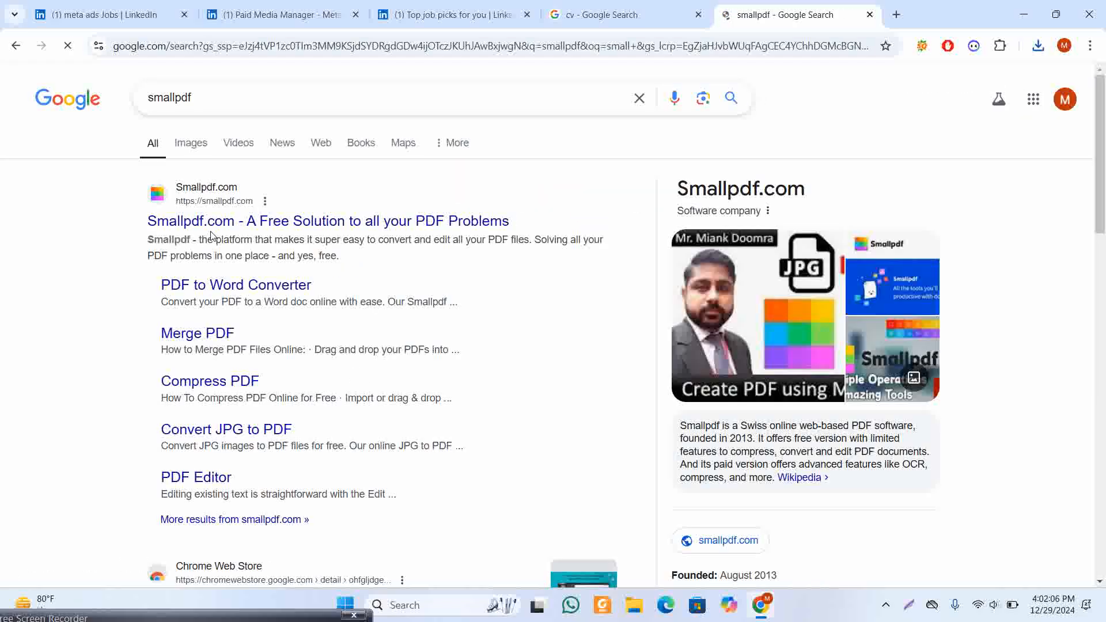
pyautogui.click(217, 224)
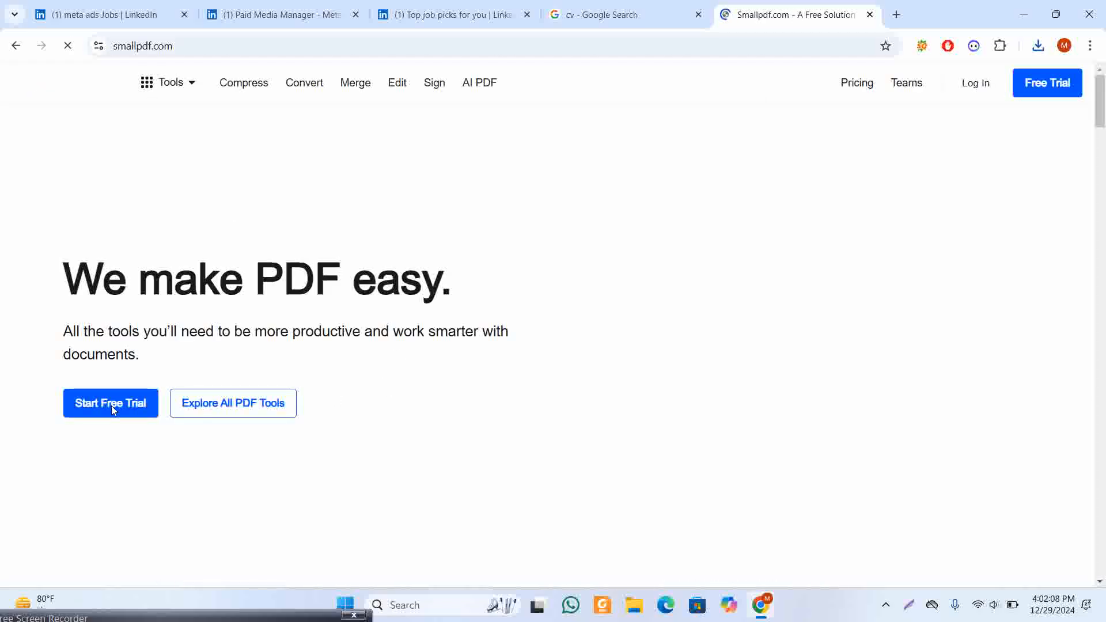
# Step: Open the JPG to PDF converter from Smallpdf's full list of PDF tools
pyautogui.scroll(-7, 317, 444)
pyautogui.click(572, 531)
pyautogui.scroll(-6, 539, 494)
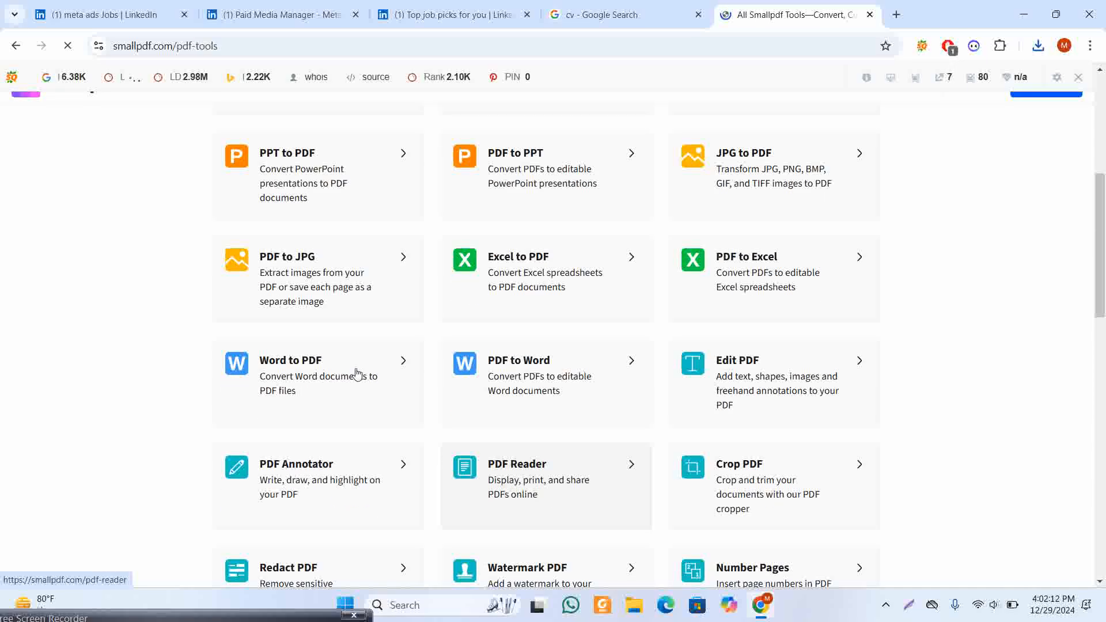
pyautogui.click(348, 275)
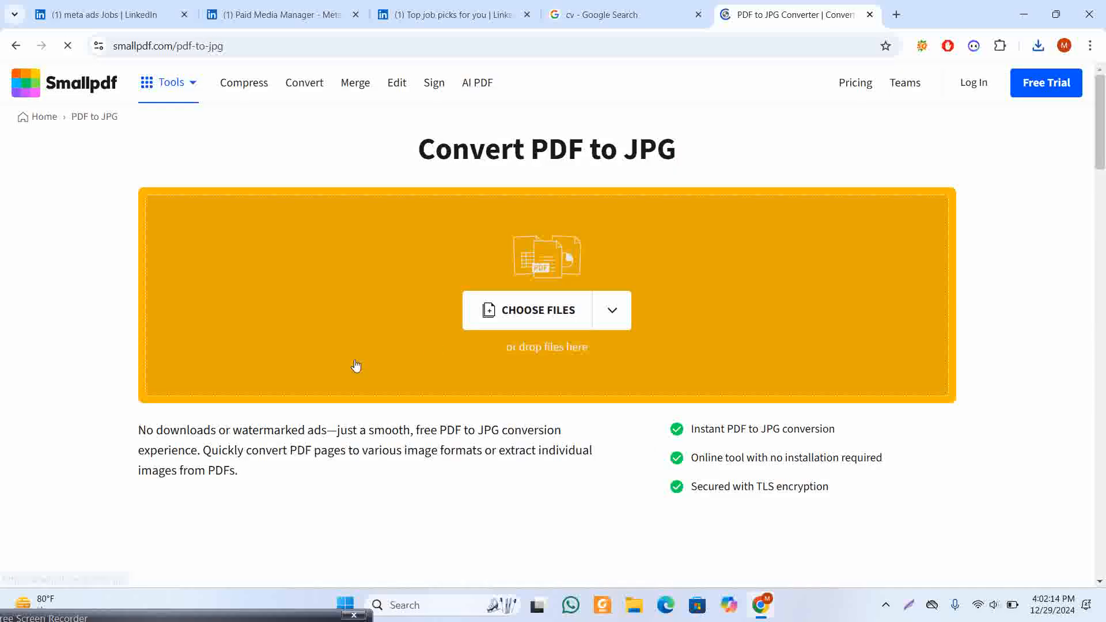
pyautogui.hotkey('alt', 'Left')
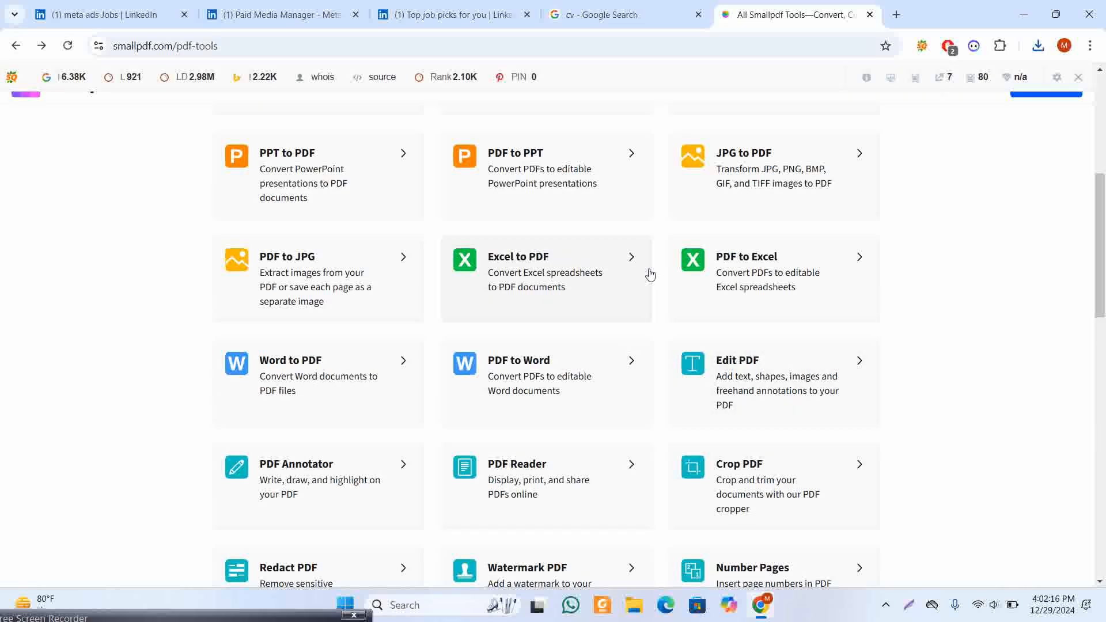
pyautogui.click(797, 201)
# Step: Convert images.png from Downloads to a PDF and download the result as images.pdf
pyautogui.click(554, 320)
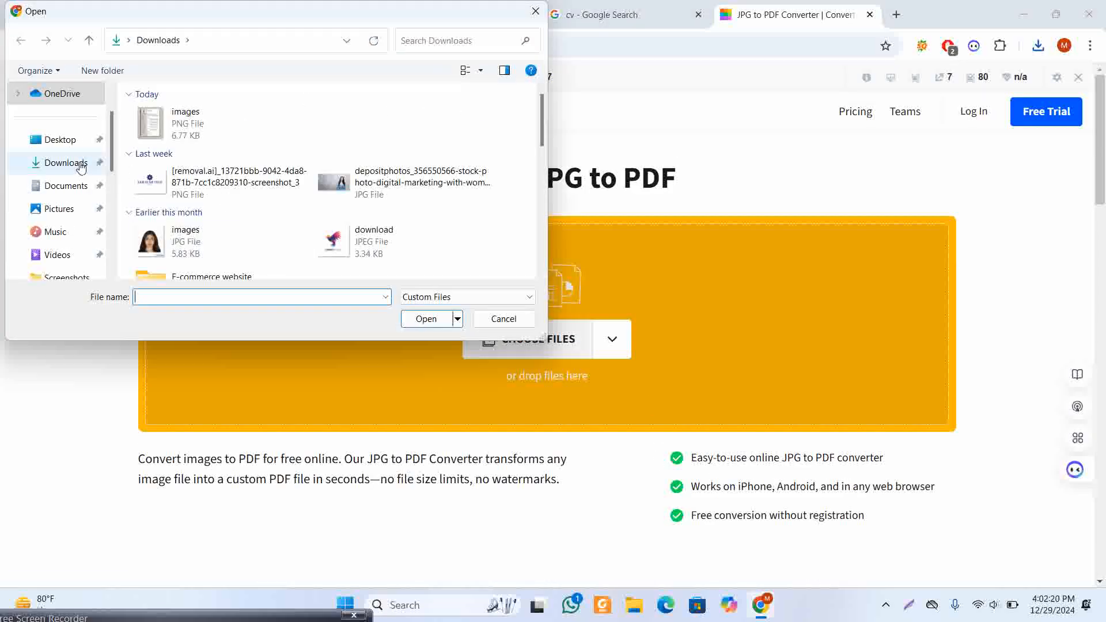
pyautogui.click(189, 130)
pyautogui.click(429, 322)
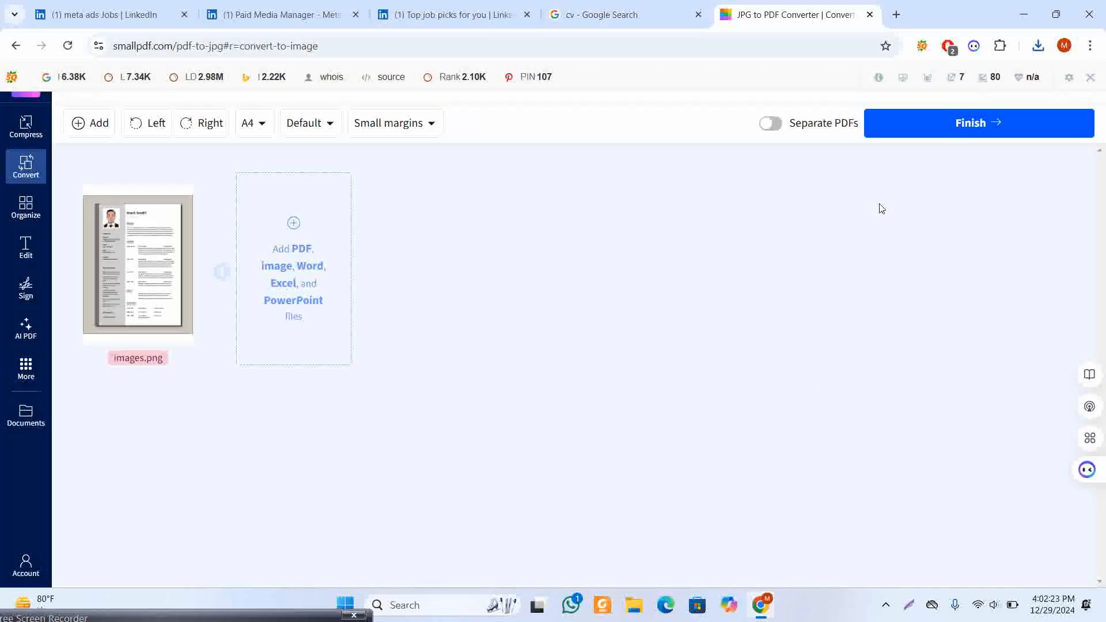
pyautogui.click(950, 124)
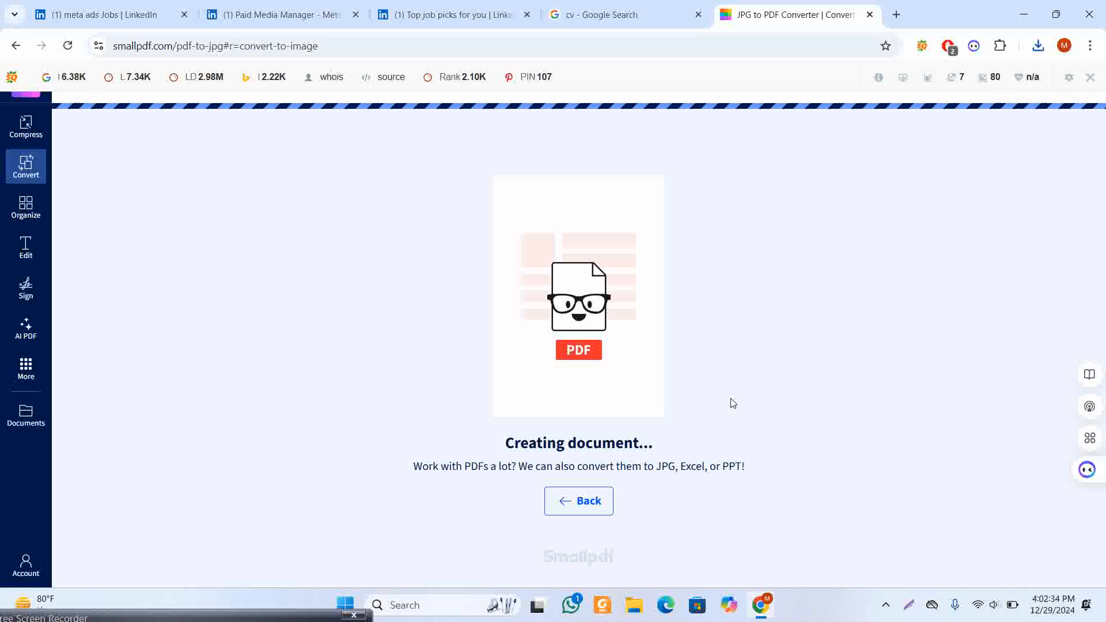
pyautogui.click(1090, 77)
pyautogui.click(908, 136)
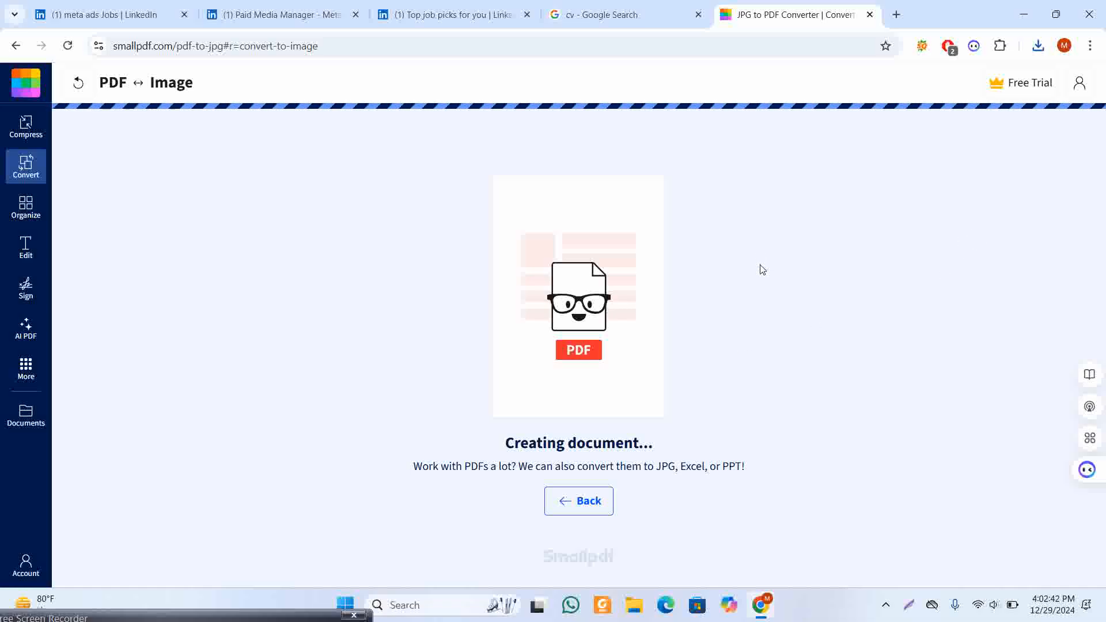
pyautogui.click(891, 245)
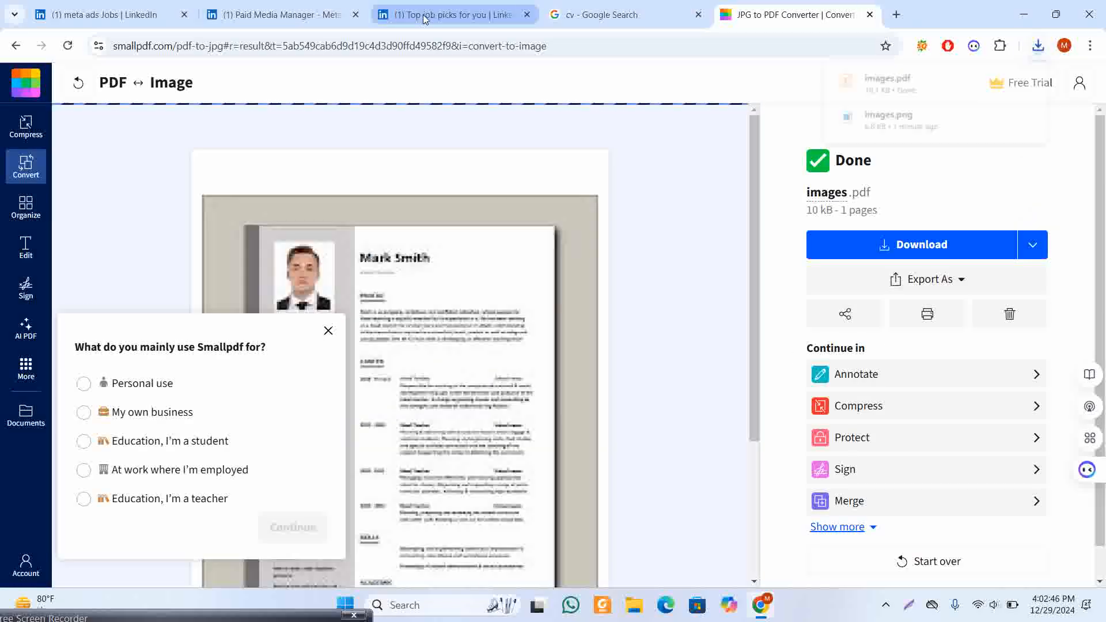
# Step: Upload images.pdf from Downloads as the resume for the icepop application and continue to the additional questions
pyautogui.click(413, 12)
pyautogui.click(240, 7)
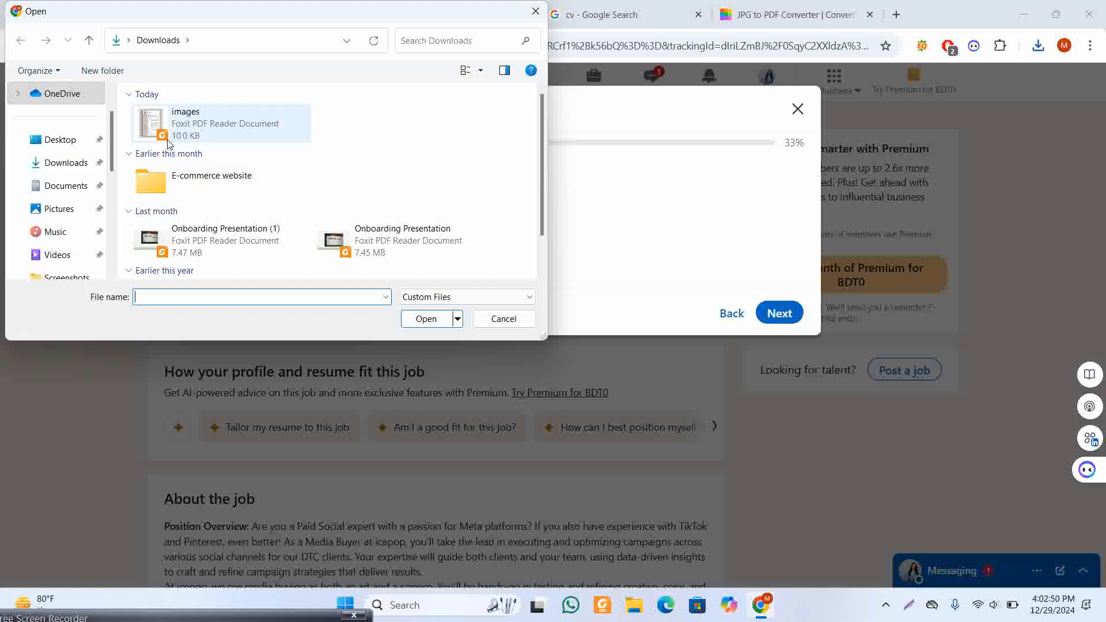
pyautogui.click(66, 162)
pyautogui.click(176, 138)
pyautogui.click(426, 319)
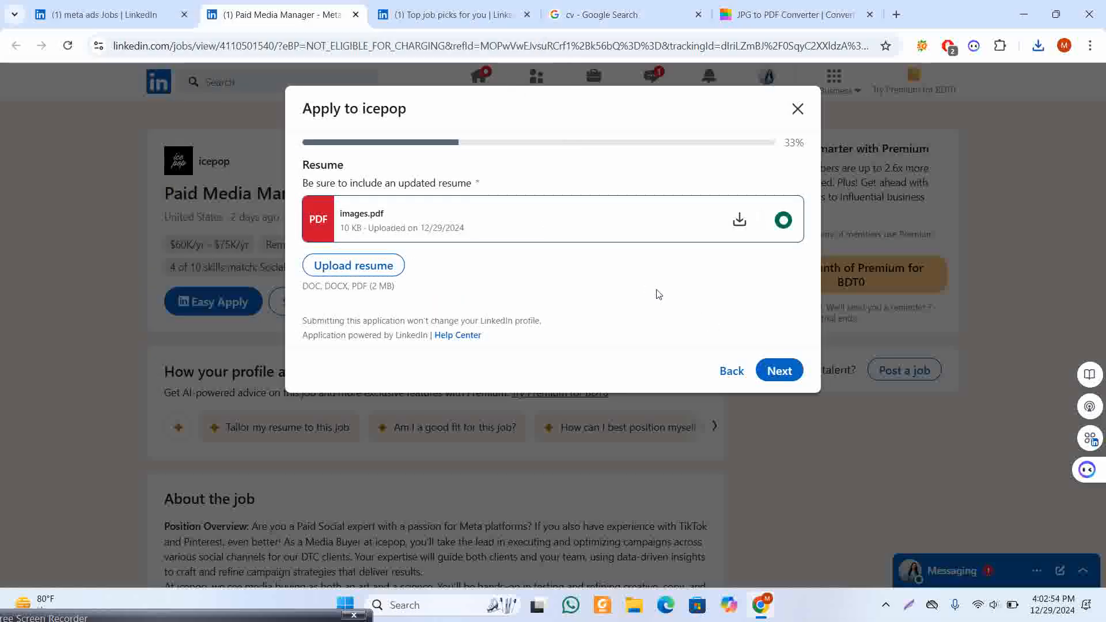
pyautogui.click(790, 375)
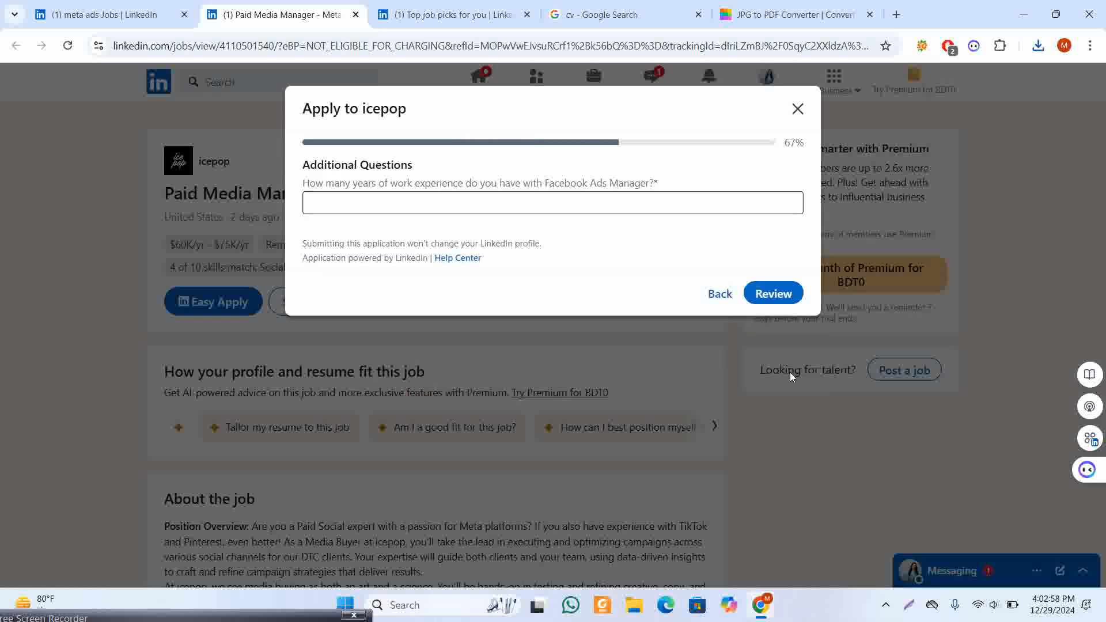
# Step: Try to answer the question about years of Facebook Ads Manager experience with "7 years"
pyautogui.click(461, 196)
pyautogui.moveTo(326, 182); pyautogui.dragTo(264, 199)
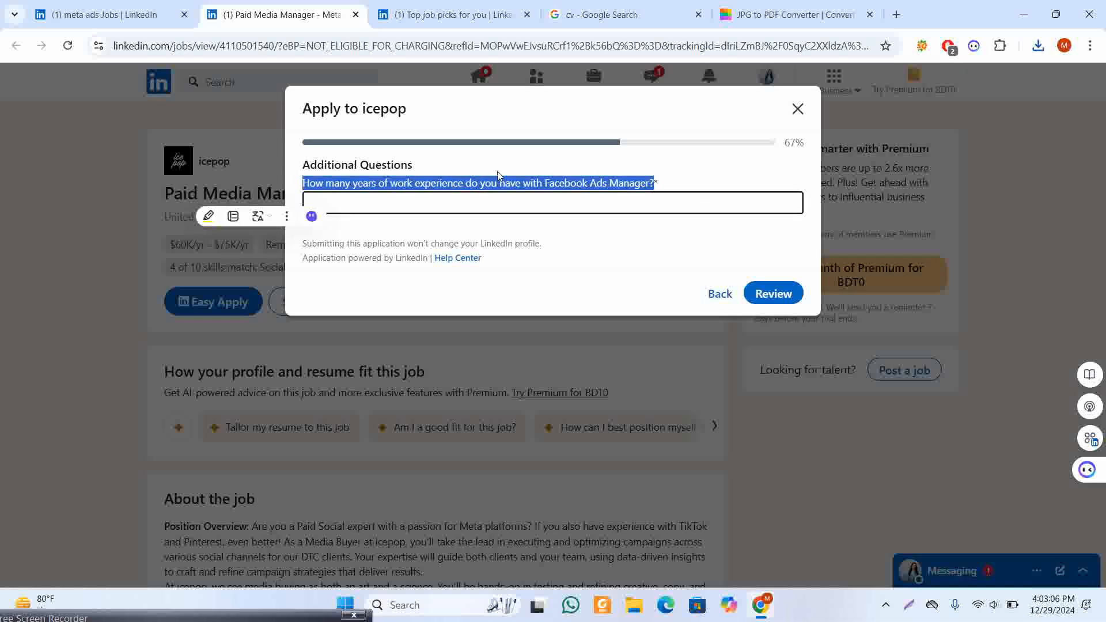
pyautogui.click(723, 172)
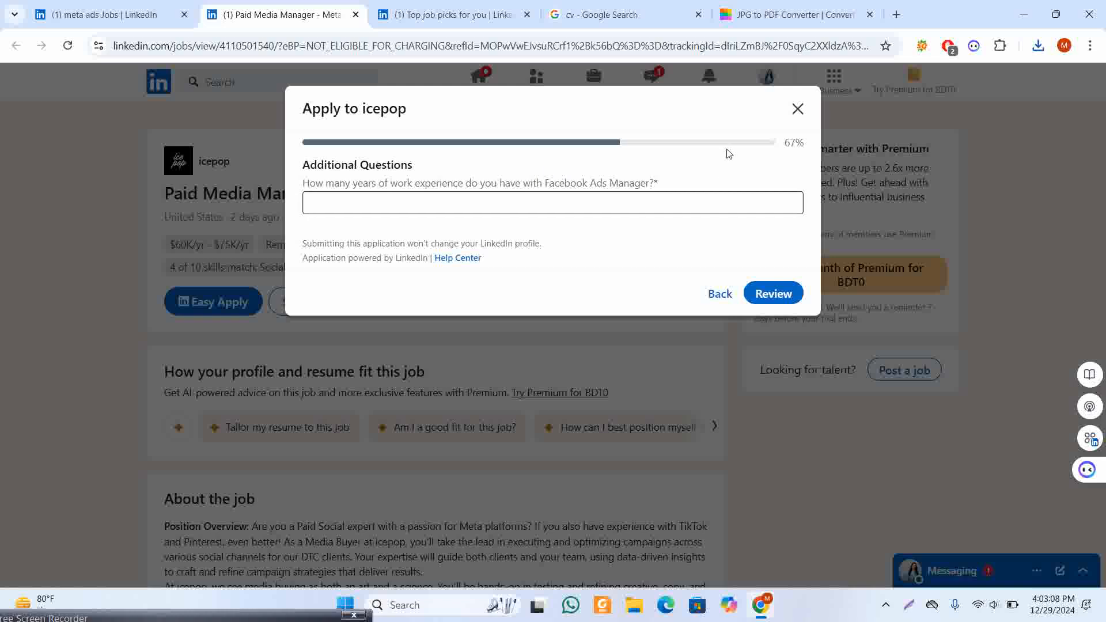
pyautogui.moveTo(702, 182); pyautogui.dragTo(468, 186)
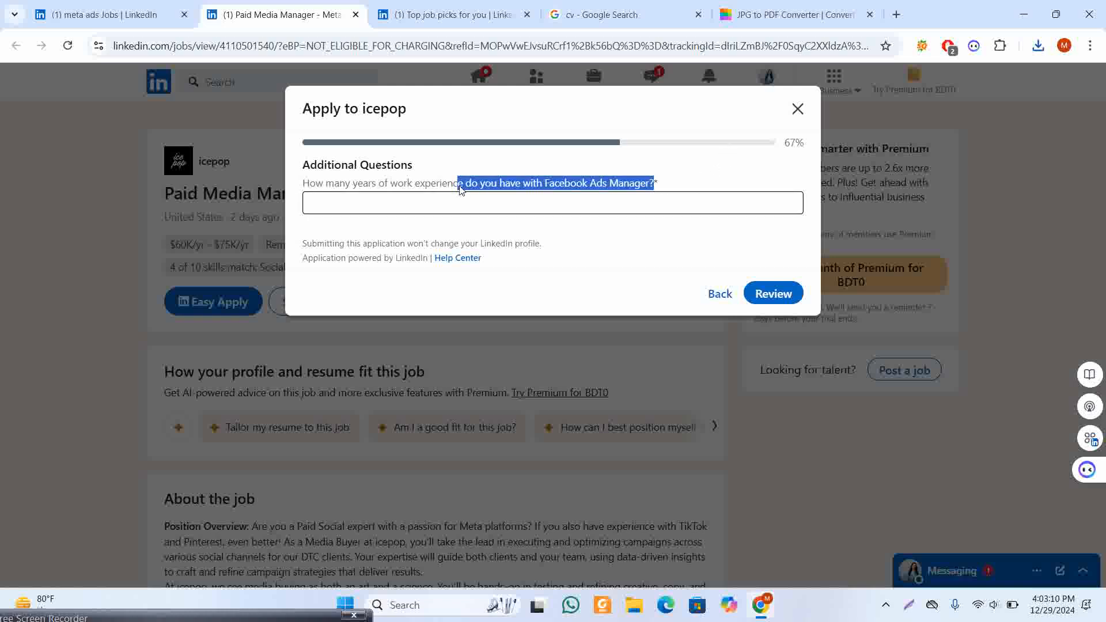
pyautogui.click(361, 203)
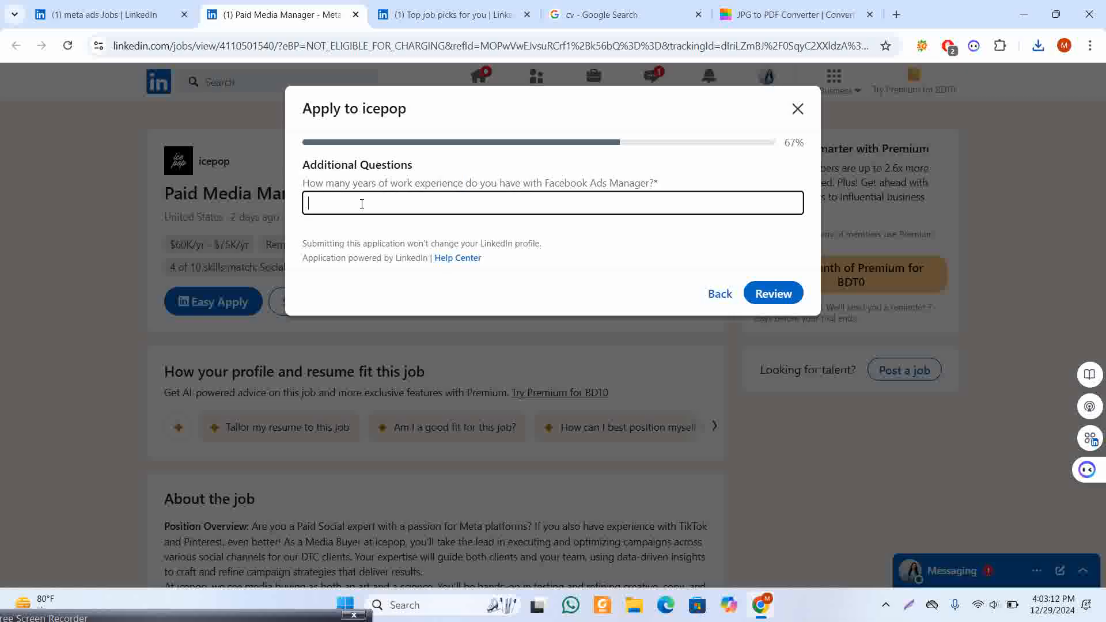
pyautogui.write('7 years')
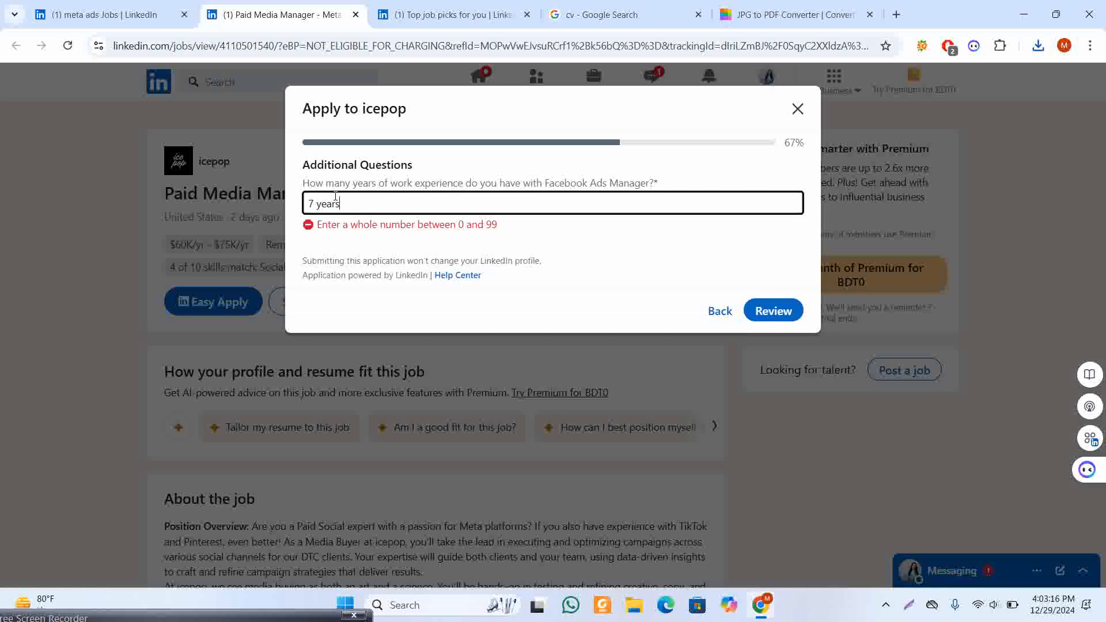
# Step: Replace the Facebook Ads Manager experience answer with 7 and review the complete icepop application without submitting it
pyautogui.click(315, 203)
pyautogui.moveTo(493, 206); pyautogui.dragTo(278, 206)
pyautogui.press('BackSpace')
pyautogui.write('7')
pyautogui.click(361, 243)
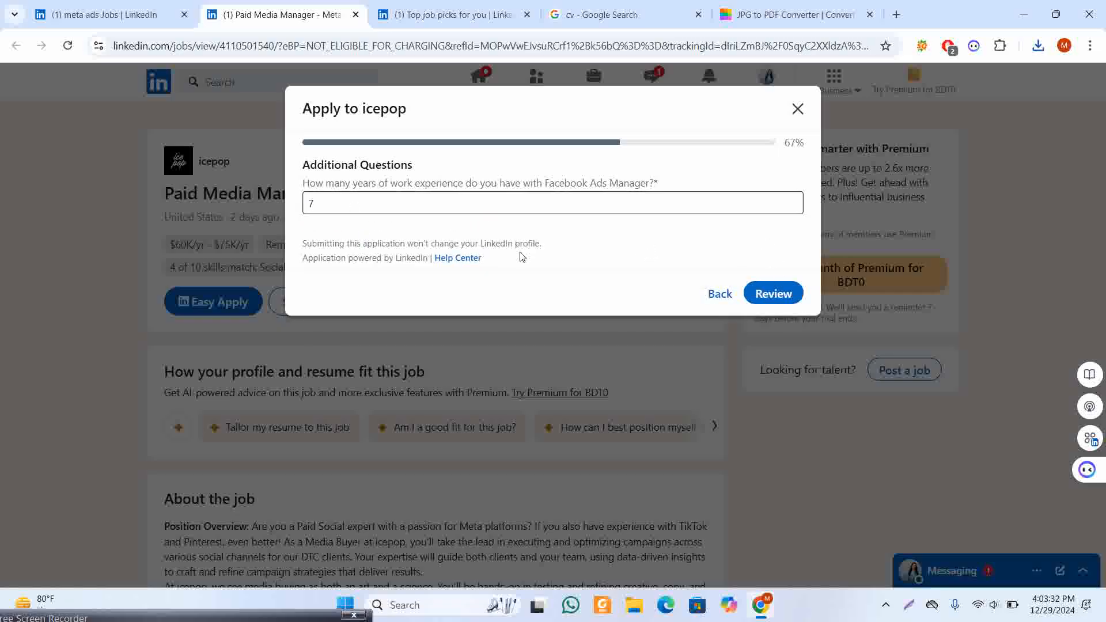
pyautogui.click(774, 294)
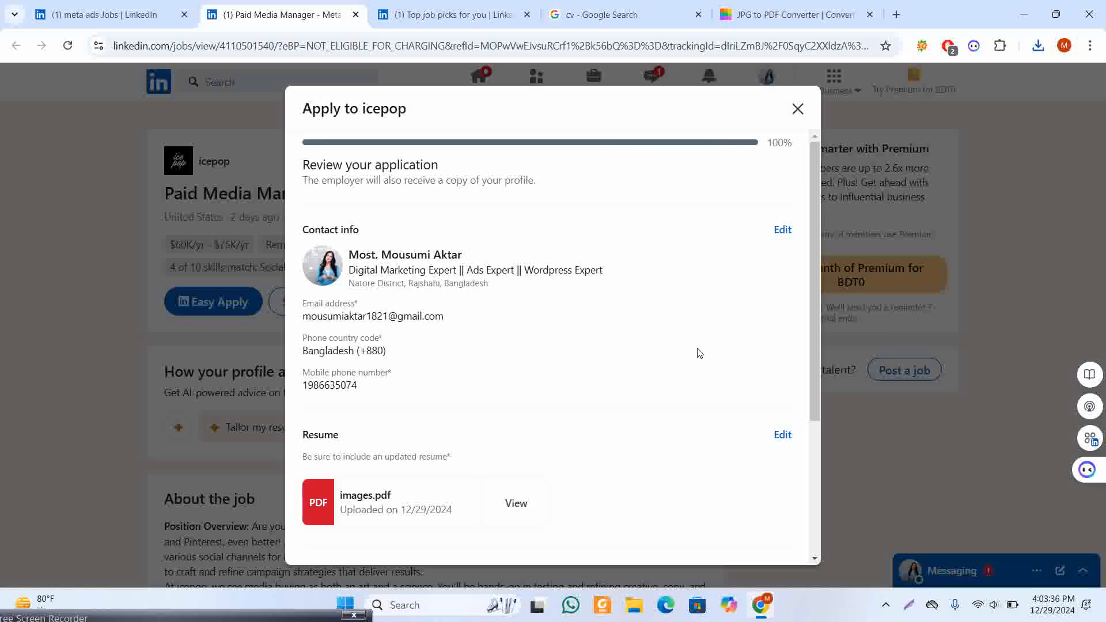
pyautogui.moveTo(810, 203); pyautogui.dragTo(824, 431)
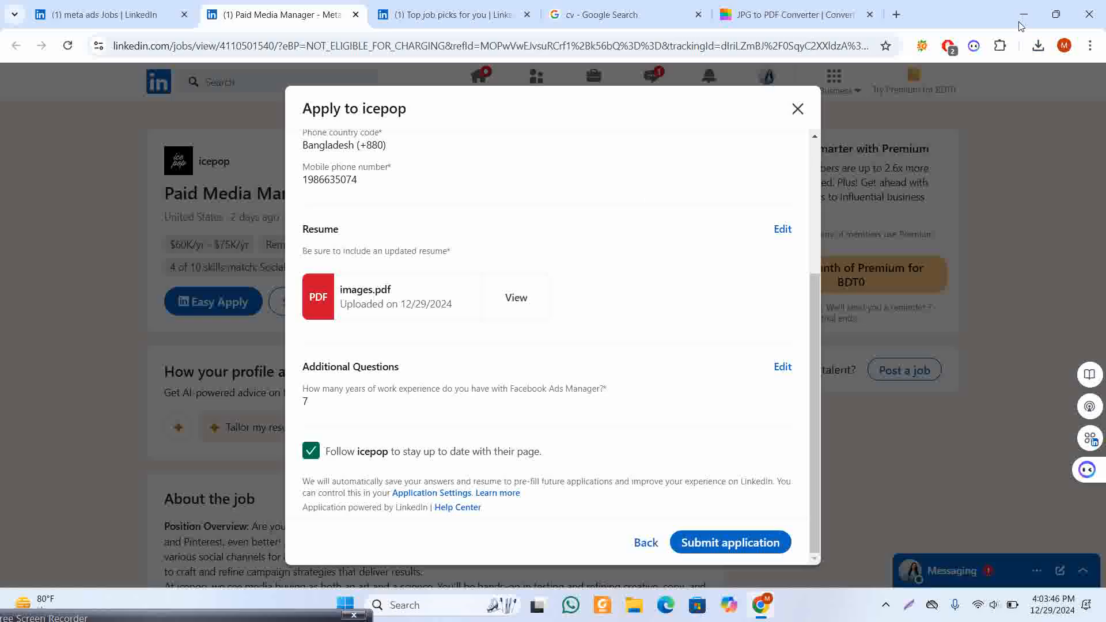
# Step: Switch to the first LinkedIn tab and close the job listing, top picks, CV search and Smallpdf tabs
pyautogui.click(111, 22)
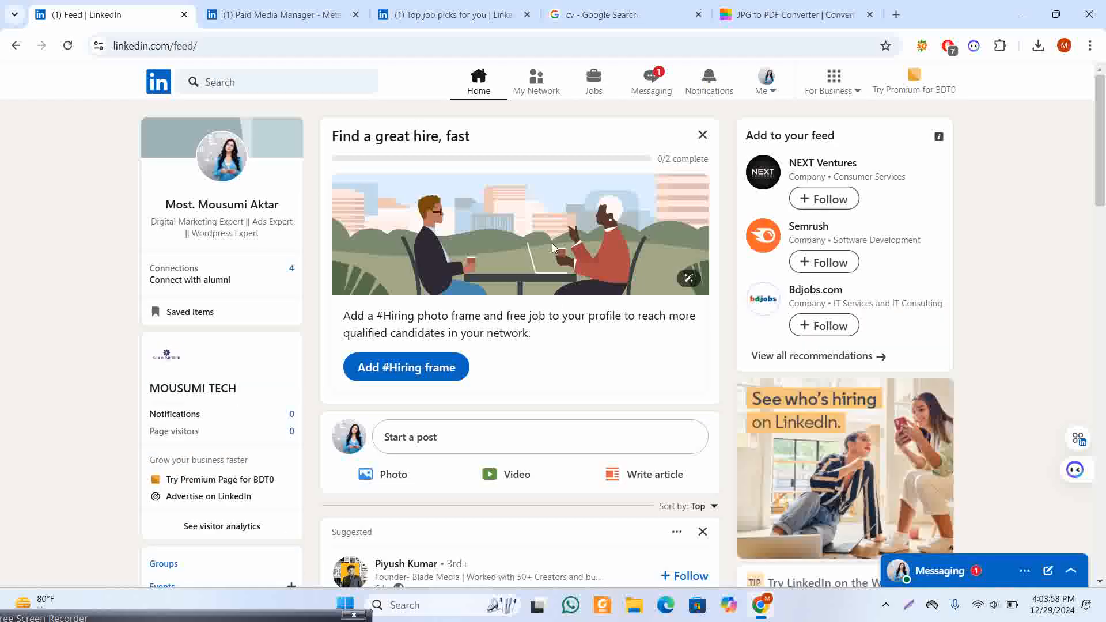
pyautogui.click(356, 16)
pyautogui.click(357, 16)
pyautogui.click(357, 16)
pyautogui.click(357, 16)
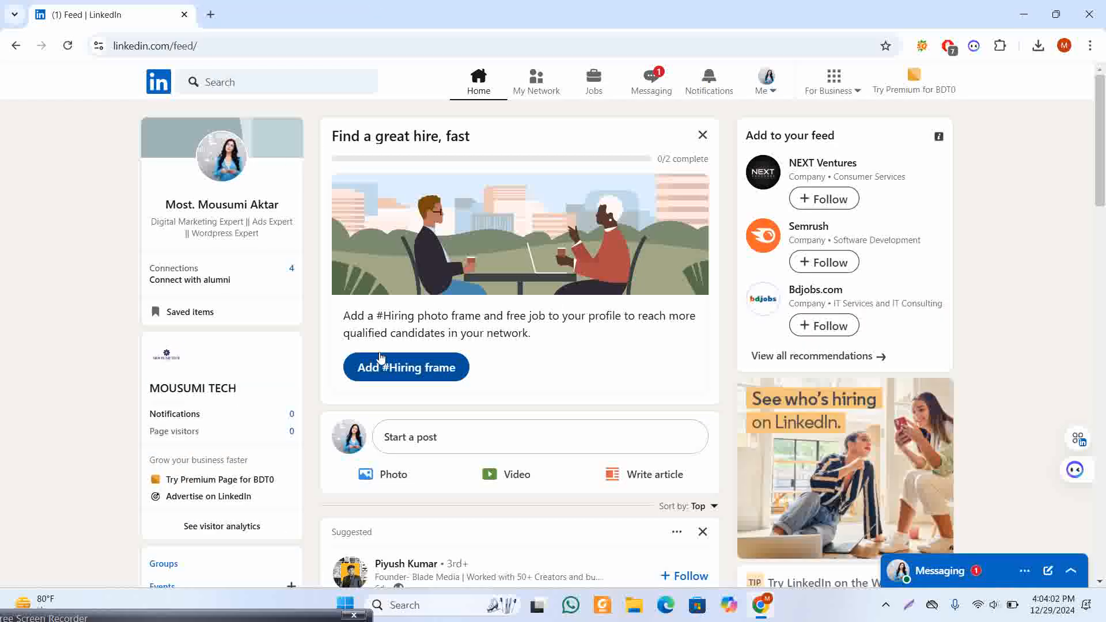
# Step: Open Advertise on LinkedIn from the feed's company page card in a new tab and return to the feed
pyautogui.scroll(-1, 328, 451)
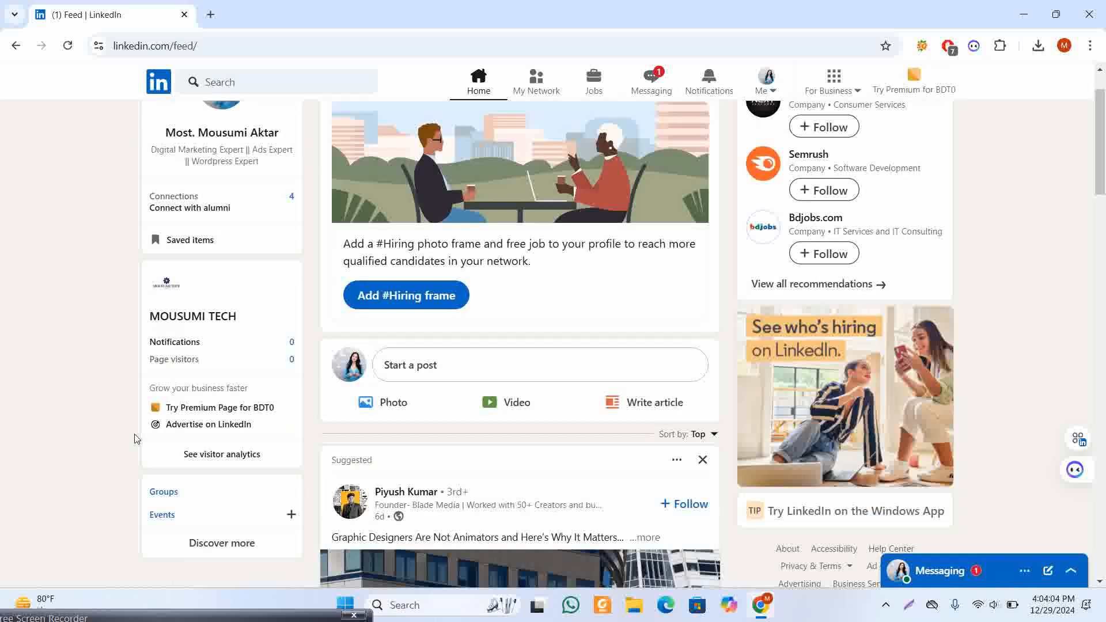
pyautogui.scroll(1, 184, 426)
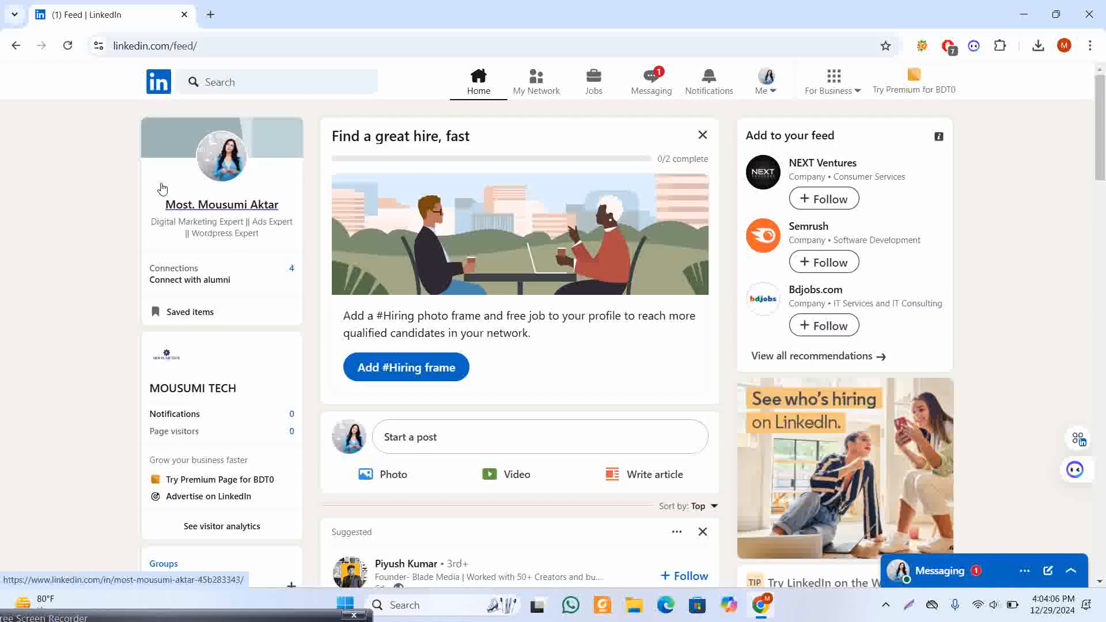
pyautogui.scroll(-1, 242, 458)
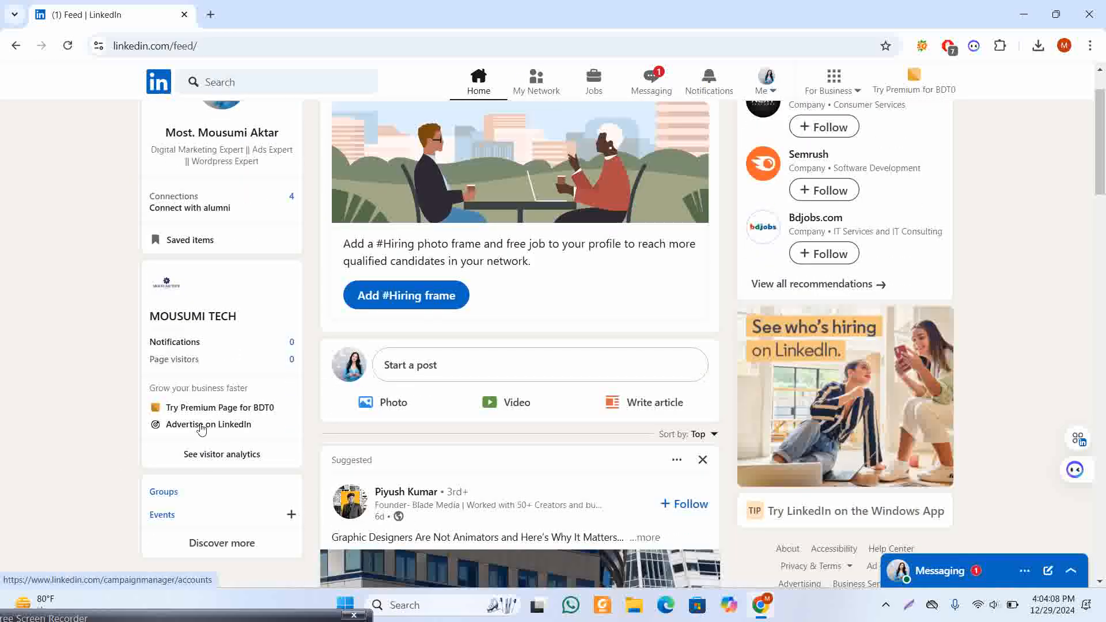
pyautogui.rightClick(205, 424)
pyautogui.click(275, 227)
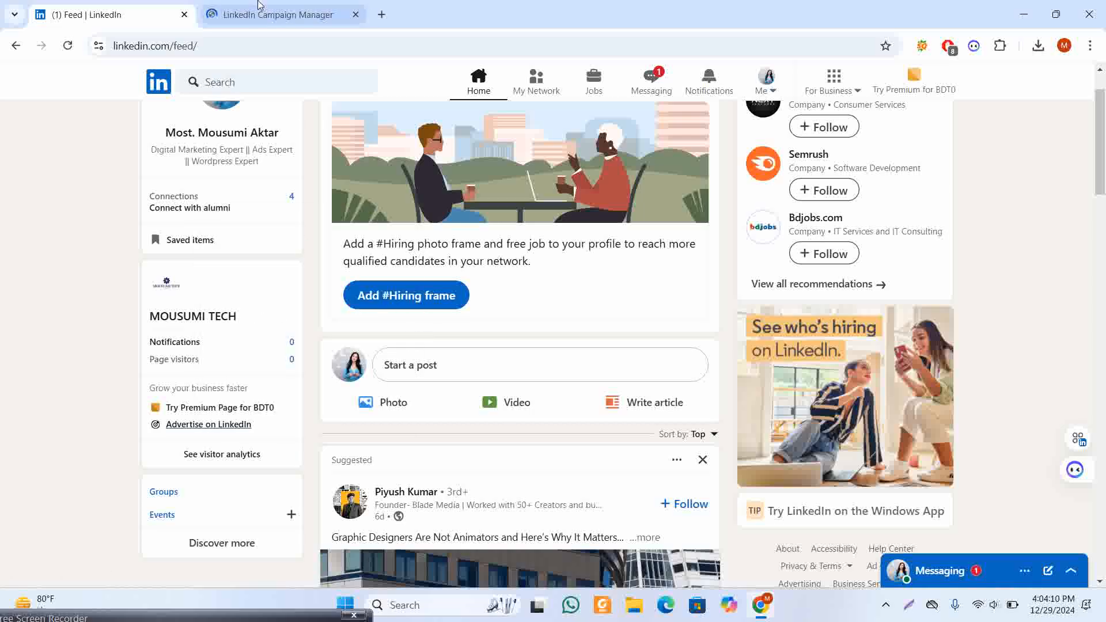
pyautogui.click(277, 14)
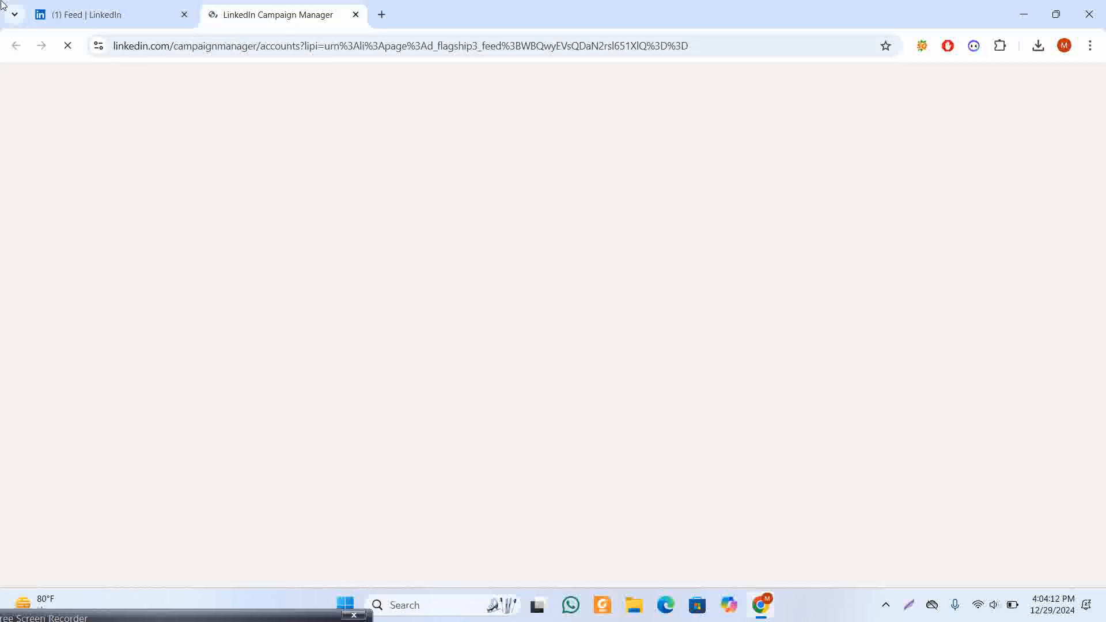
pyautogui.click(59, 14)
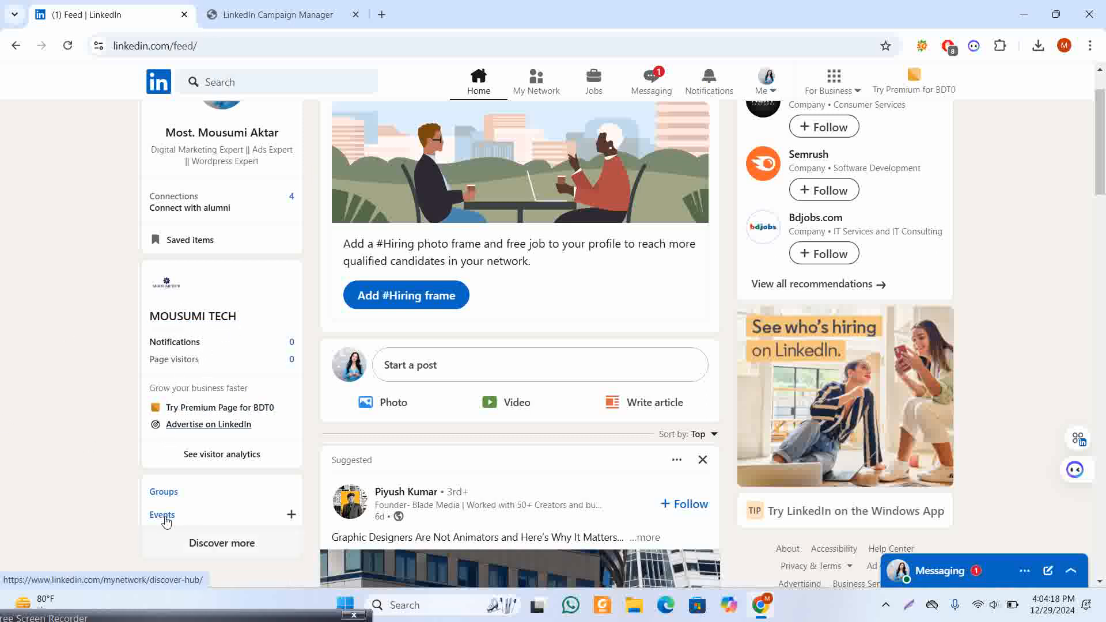
# Step: Search Google in a new tab for "linkedin ads manager"
pyautogui.hotkey('ctrl', 't')
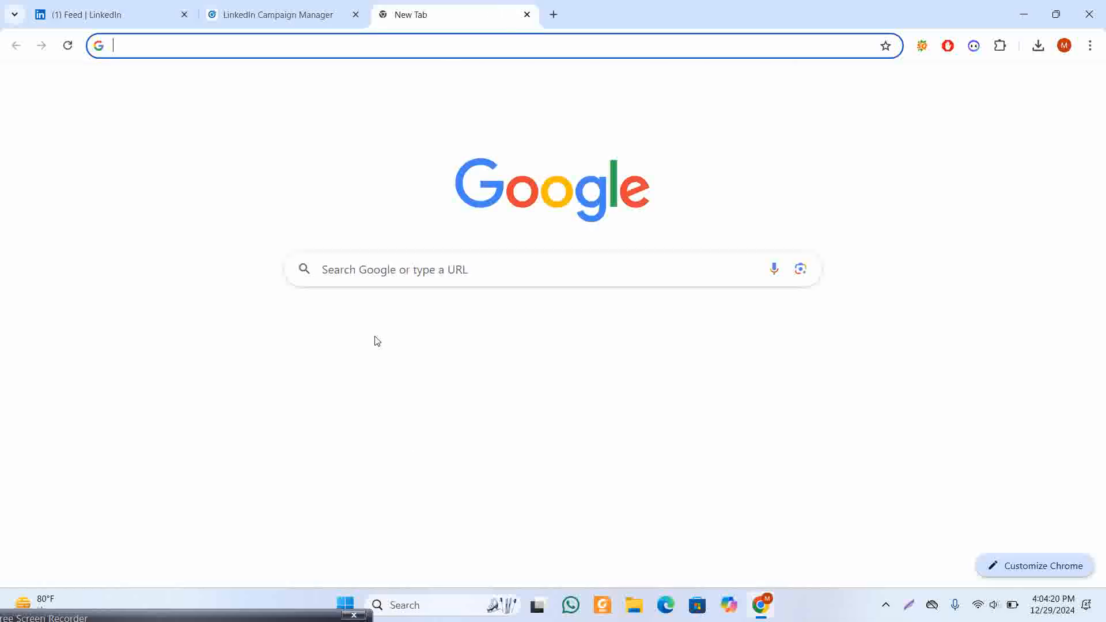
pyautogui.click(417, 271)
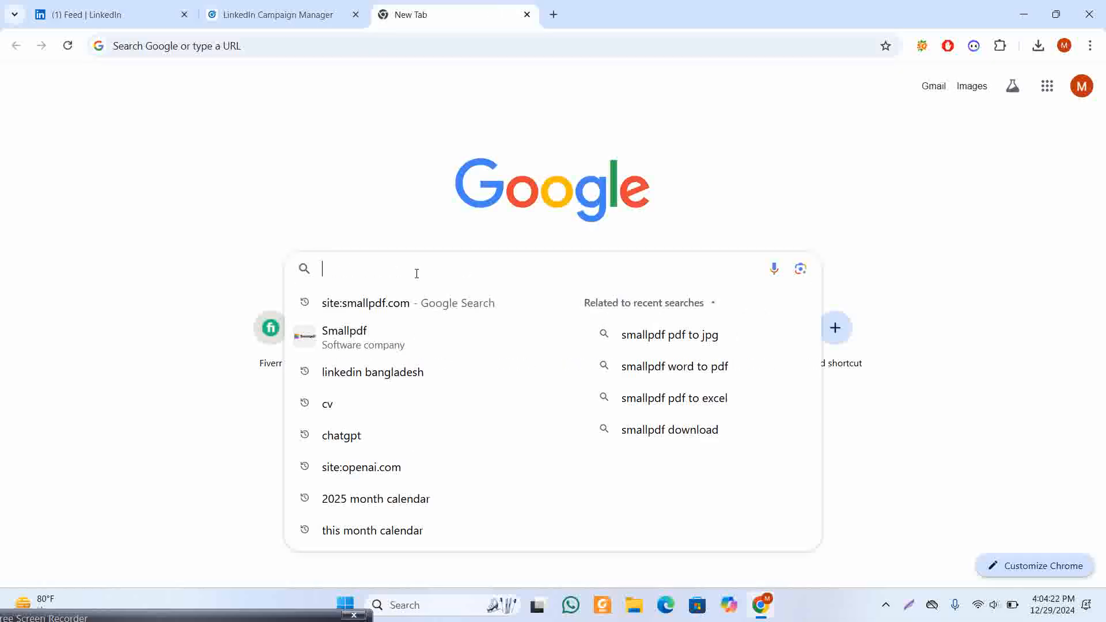
pyautogui.moveTo(171, 616); pyautogui.dragTo(217, 617)
pyautogui.click(429, 262)
pyautogui.write('l')
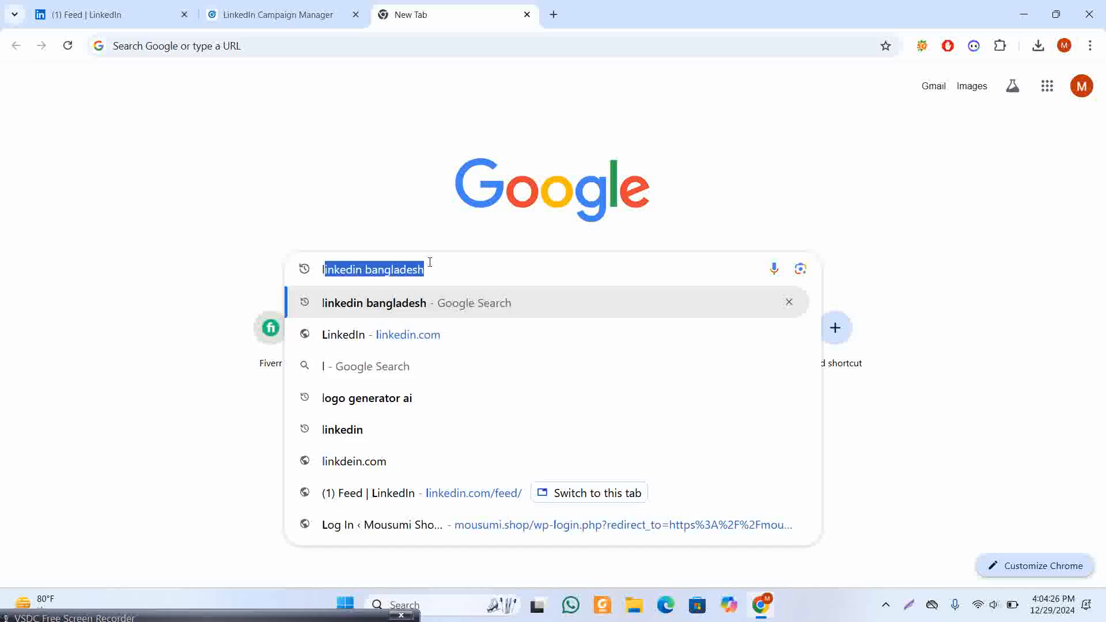
pyautogui.write('inkedin ad')
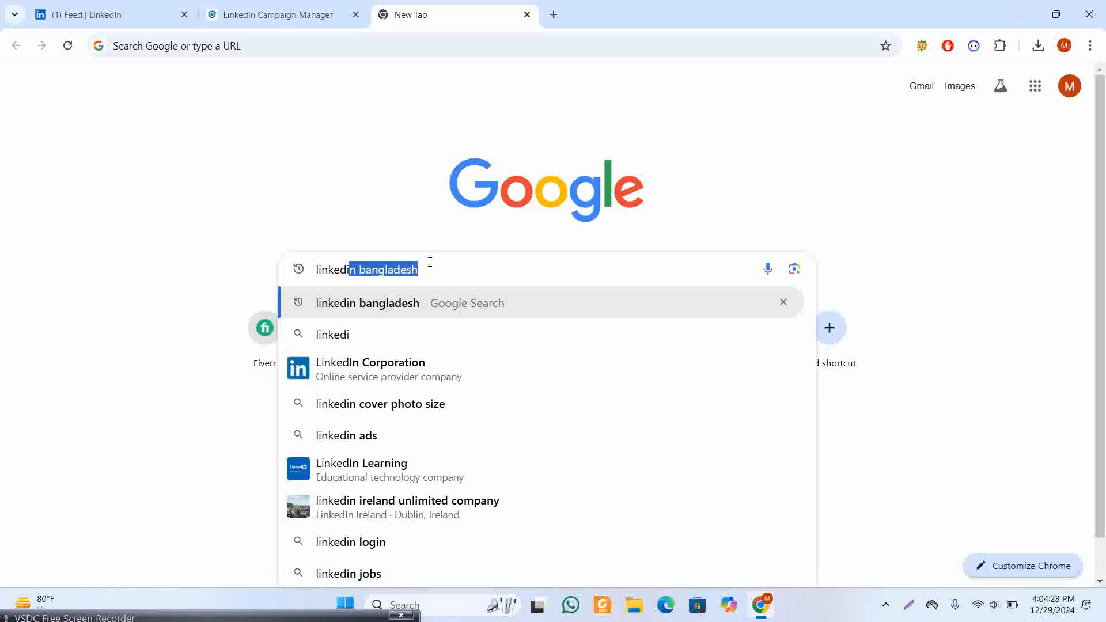
pyautogui.write('s')
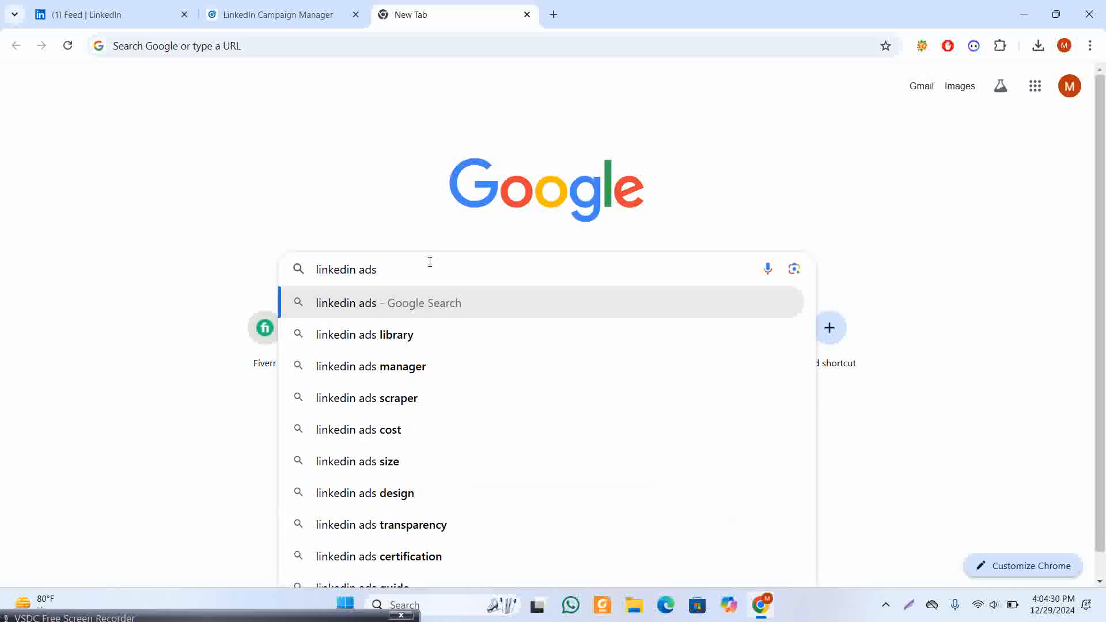
pyautogui.click(535, 363)
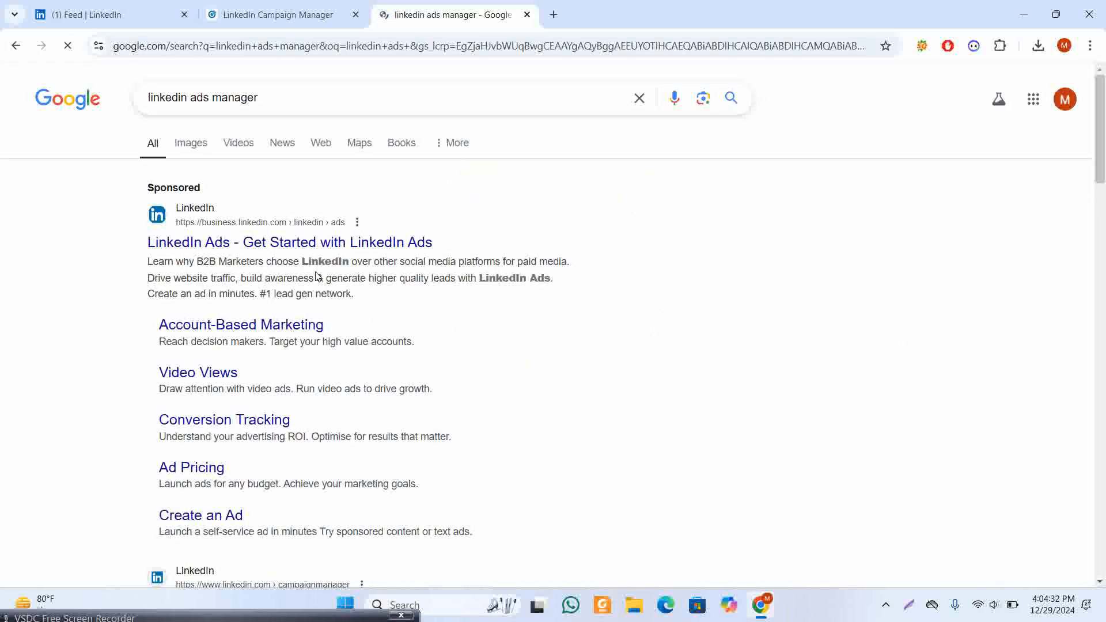
# Step: Open the sponsored LinkedIn Ads result in its own tab and close the search results tab
pyautogui.rightClick(358, 242)
pyautogui.click(419, 252)
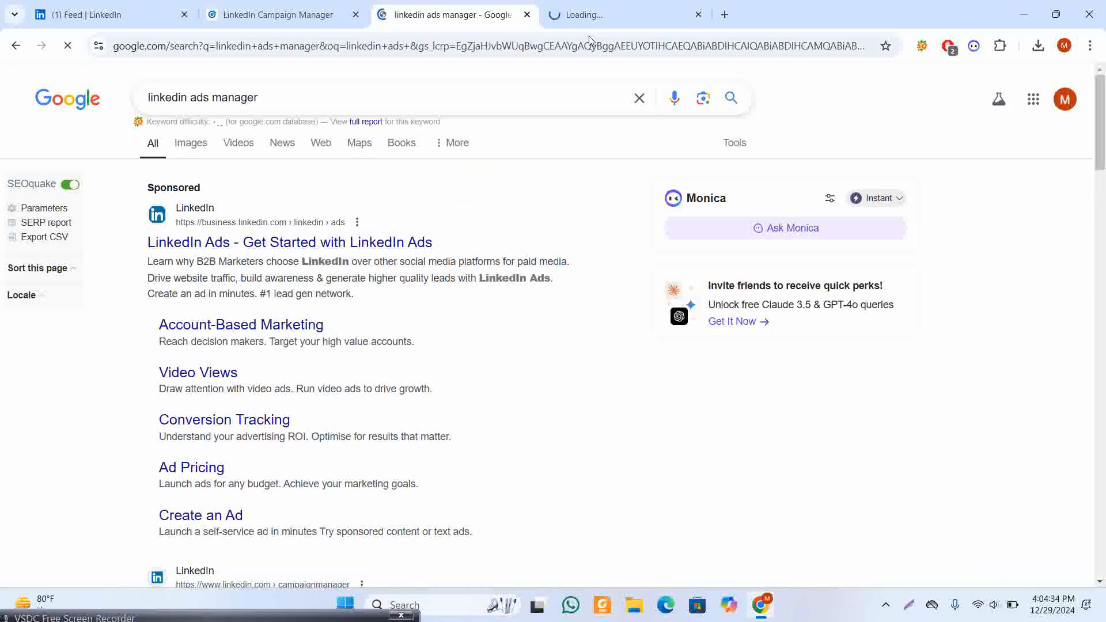
pyautogui.click(634, 15)
pyautogui.click(526, 15)
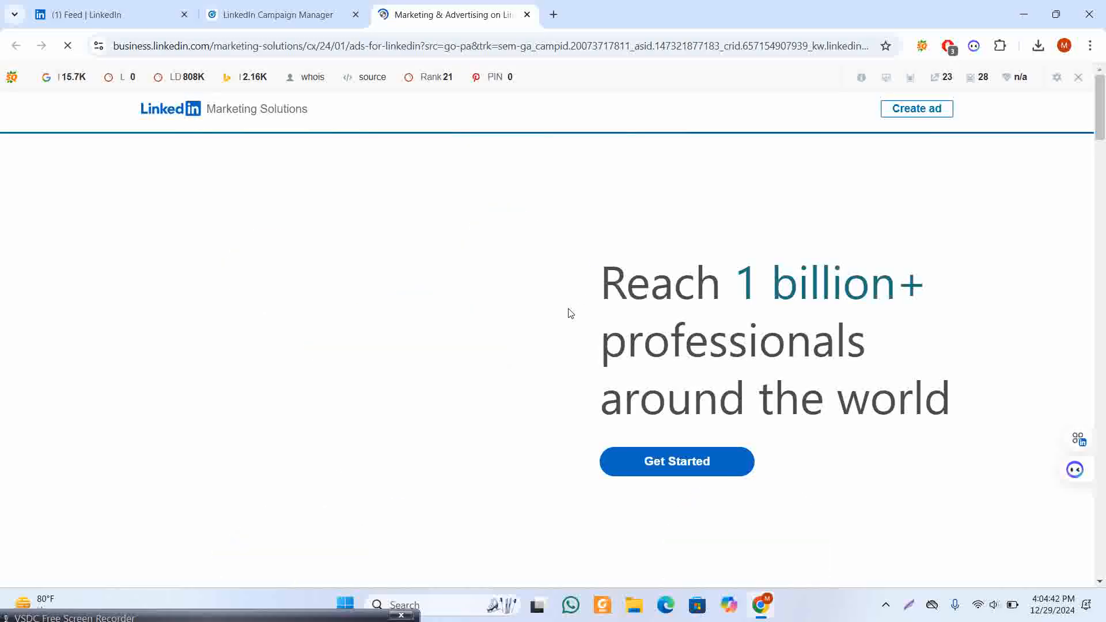
# Step: Examine the Campaign Manager account setup page, the Marketing Solutions page and the feed's Advertise on LinkedIn link
pyautogui.click(322, 16)
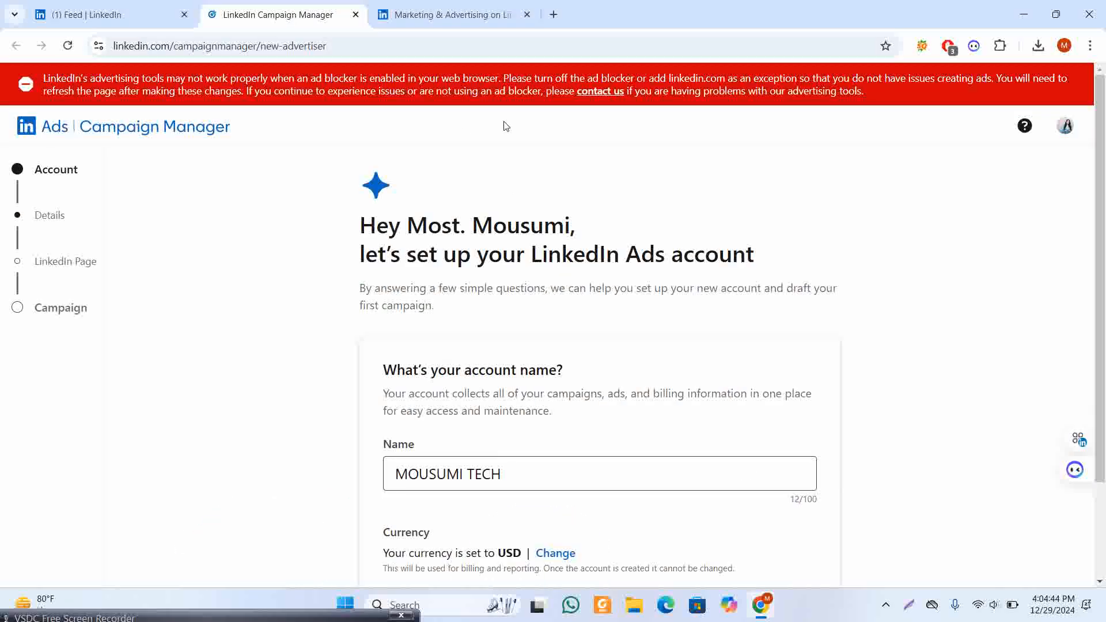
pyautogui.click(445, 13)
pyautogui.scroll(-9, 659, 399)
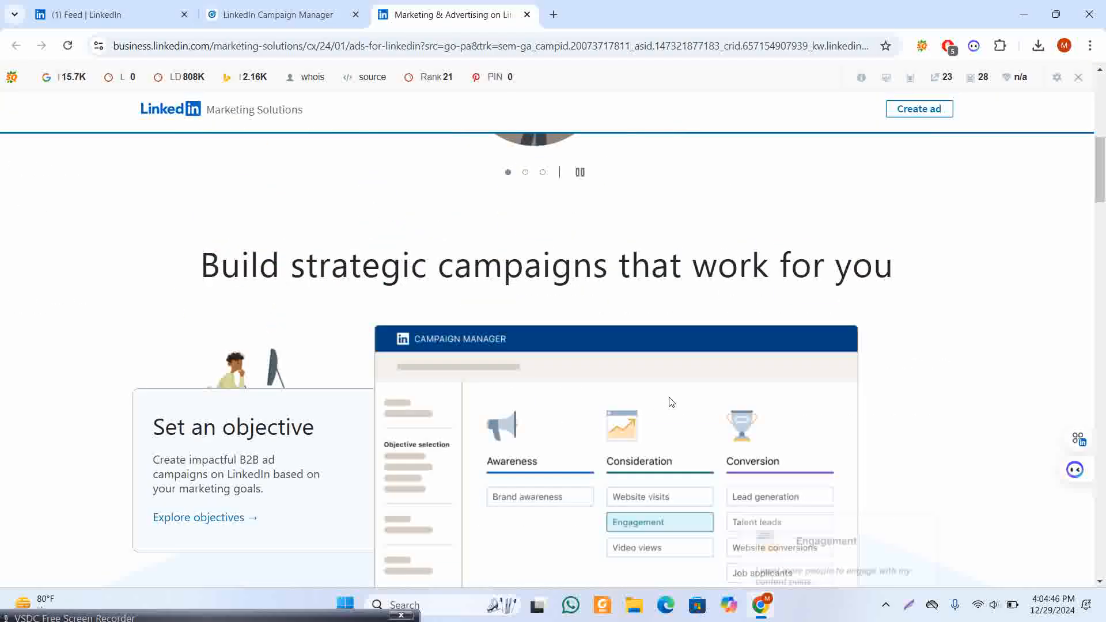
pyautogui.scroll(8, 668, 400)
pyautogui.click(553, 15)
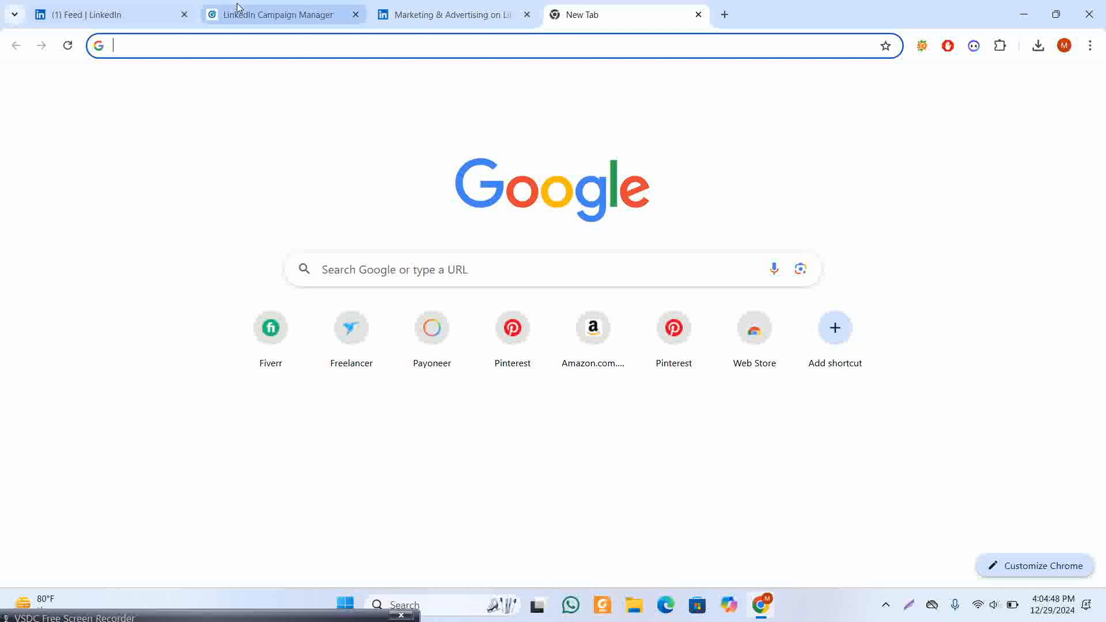
pyautogui.click(161, 14)
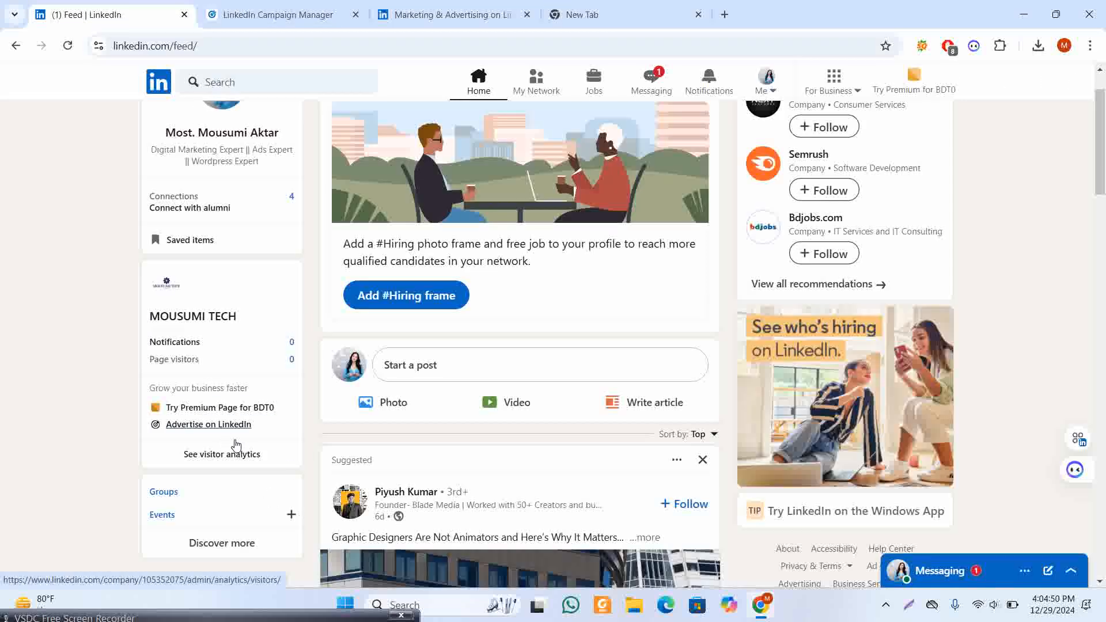
pyautogui.scroll(1, 247, 418)
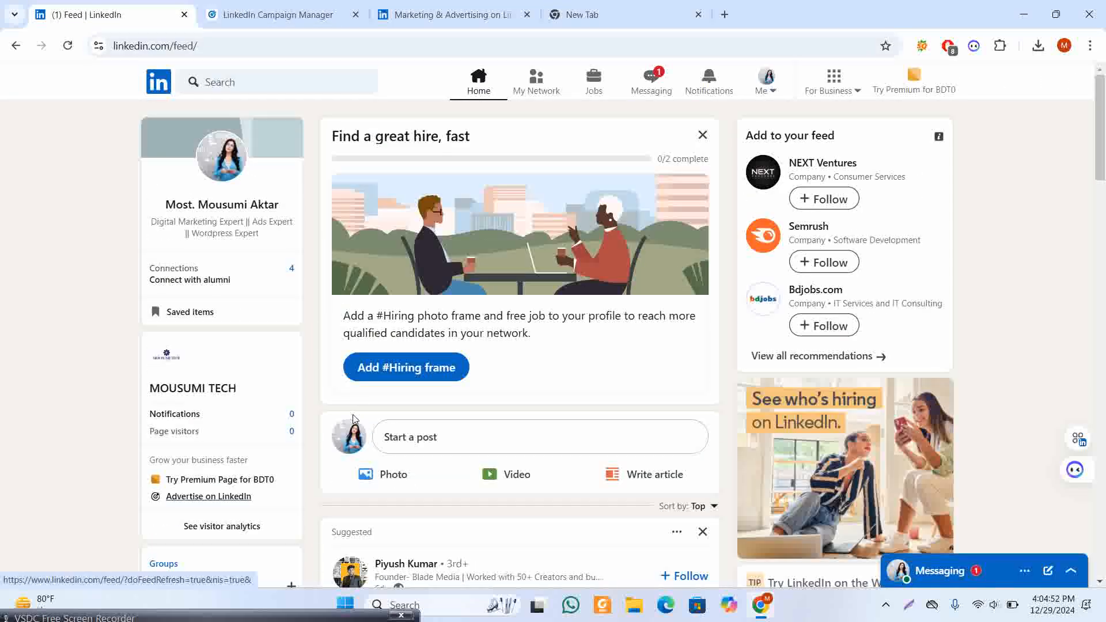
pyautogui.scroll(-3, 246, 419)
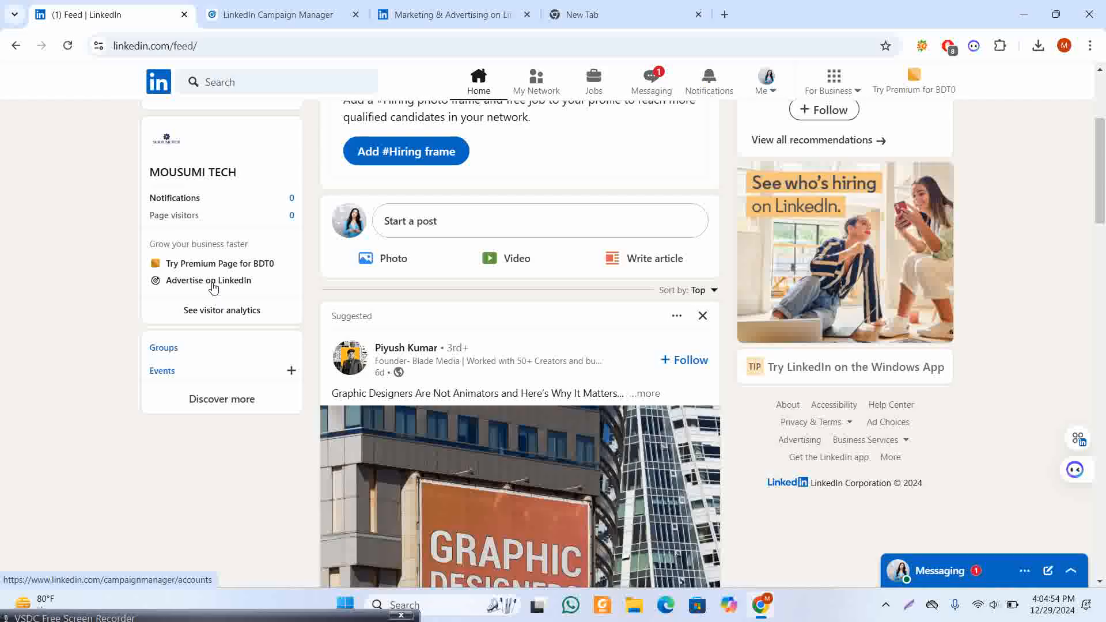
# Step: Search Google again for "linkedin ads manager" in the empty tab and locate the LinkedIn Campaign Manager result
pyautogui.click(613, 16)
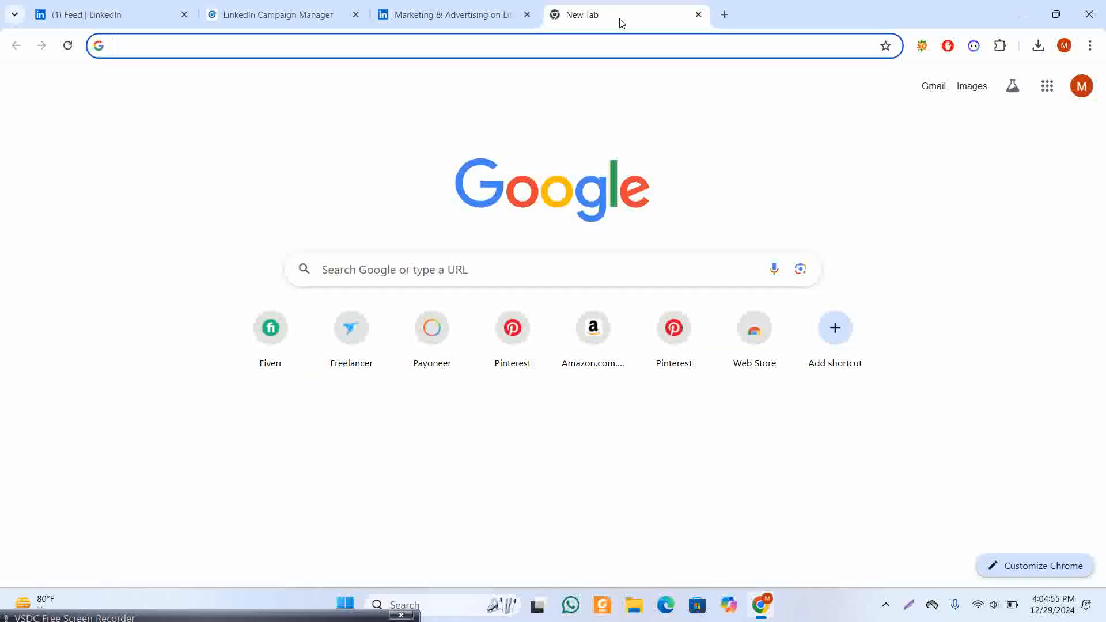
pyautogui.click(419, 257)
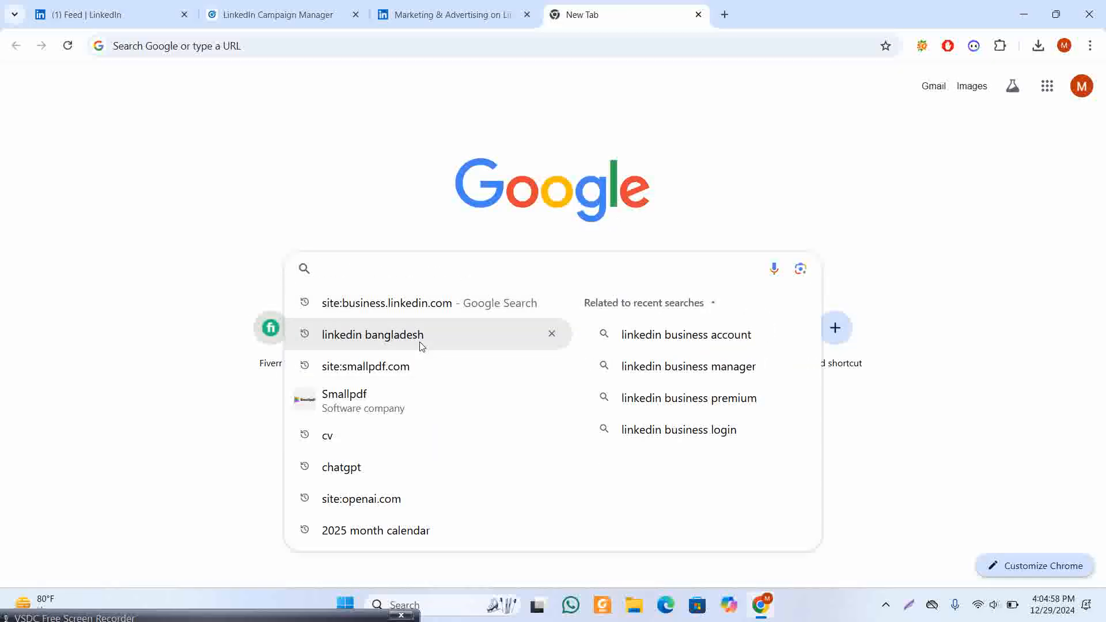
pyautogui.write('link')
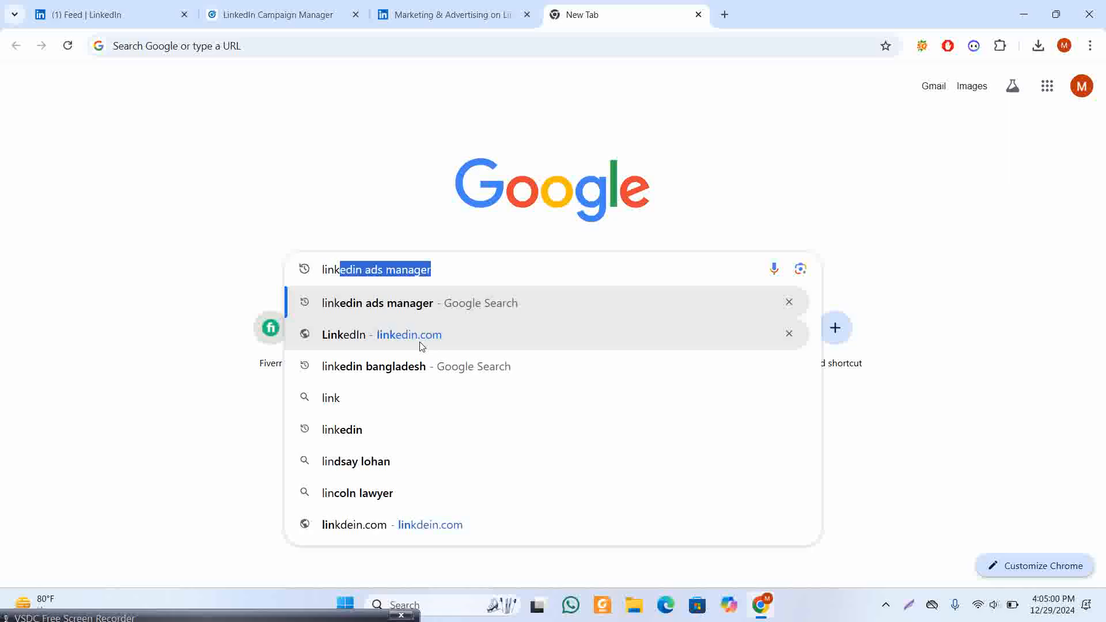
pyautogui.write('edin ads')
pyautogui.press('BackSpace')
pyautogui.press('BackSpace')
pyautogui.write('ds')
pyautogui.click(422, 346)
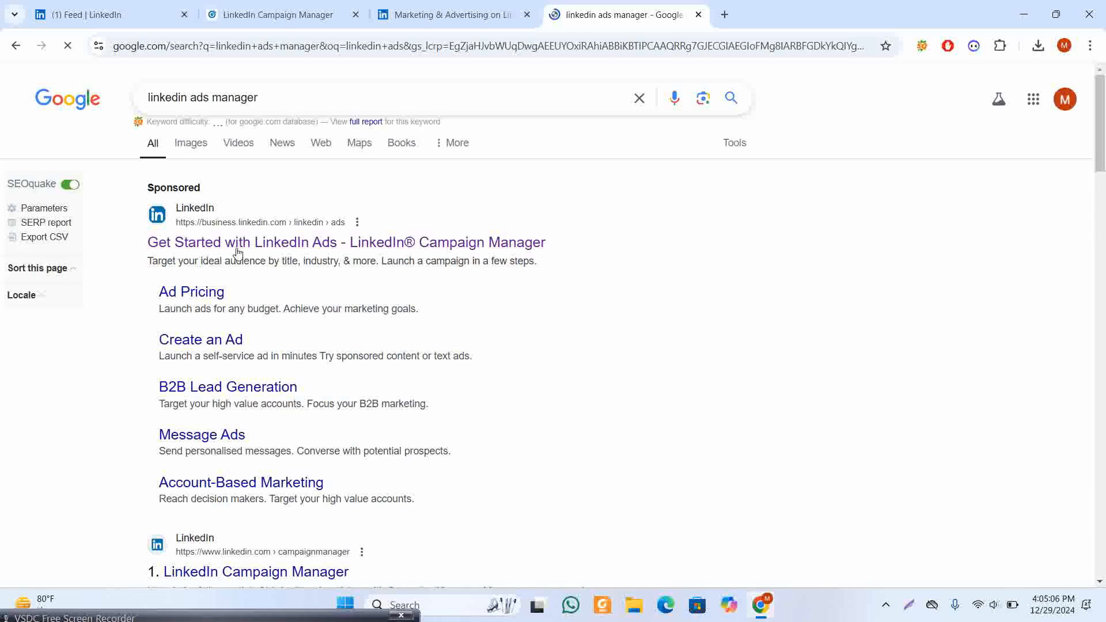
pyautogui.scroll(-1, 237, 259)
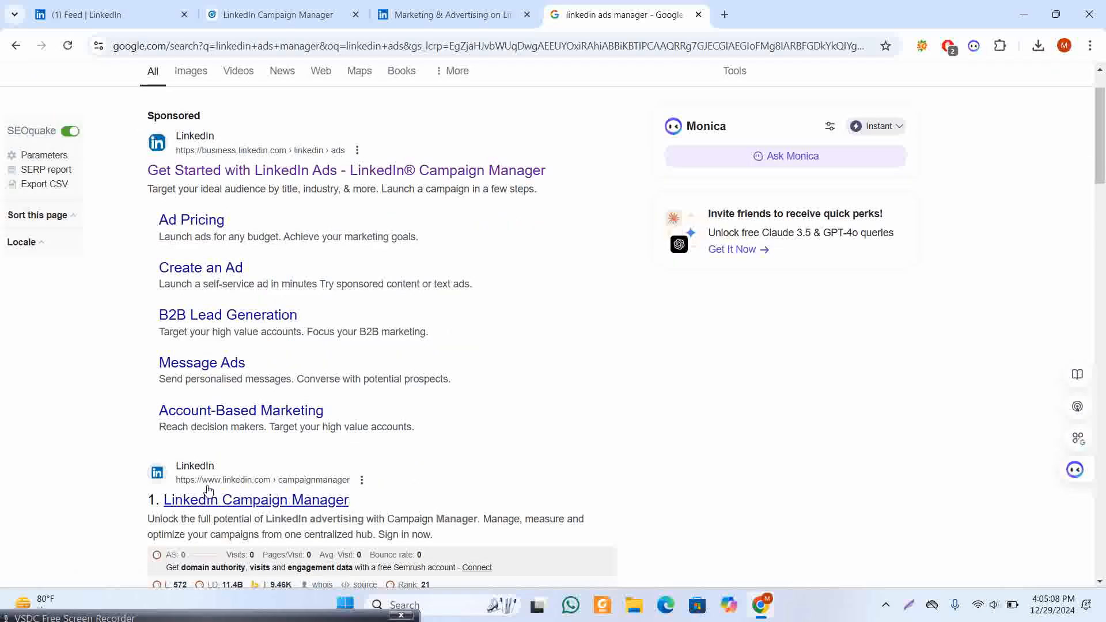
# Step: Open the organic LinkedIn Campaign Manager search result in its own tab and switch to it
pyautogui.scroll(1, 271, 245)
pyautogui.scroll(1, 271, 244)
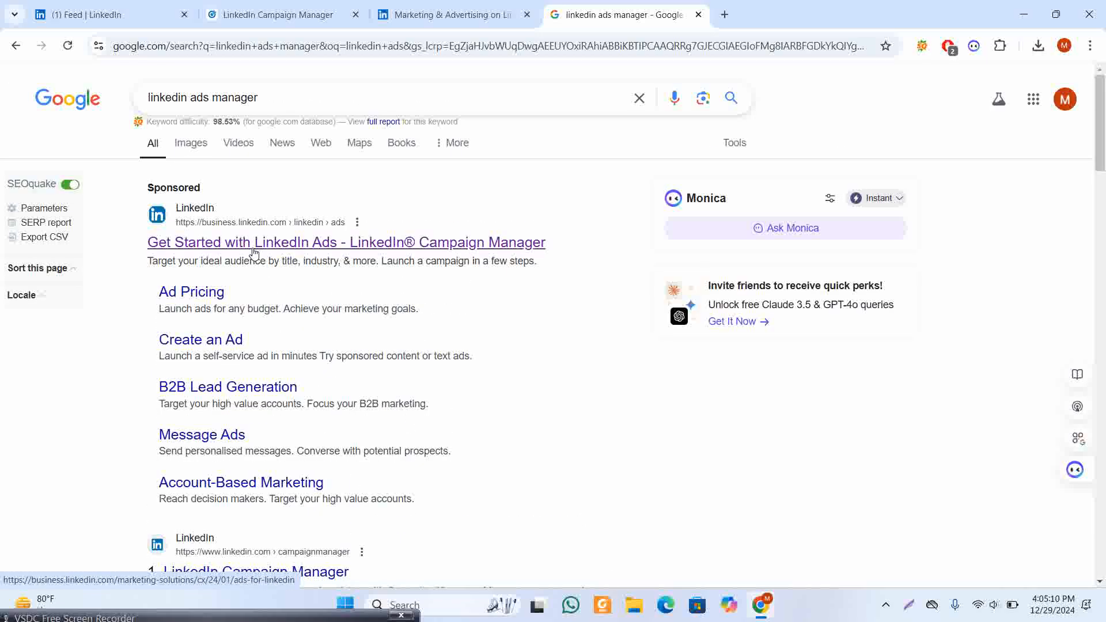
pyautogui.scroll(-3, 332, 252)
pyautogui.rightClick(246, 357)
pyautogui.click(337, 373)
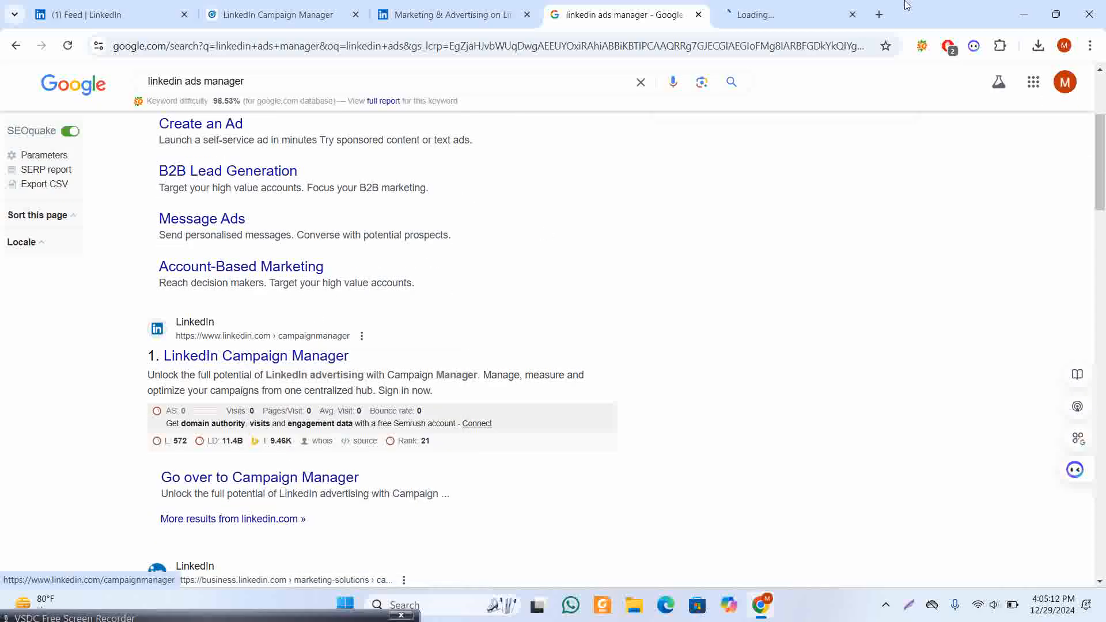
pyautogui.click(800, 10)
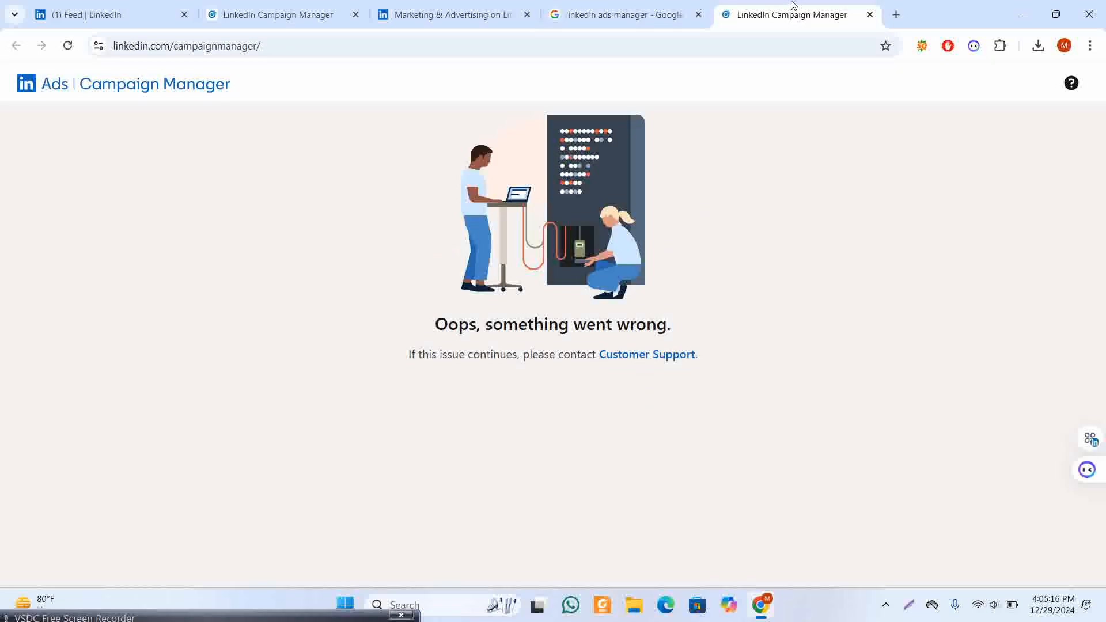
# Step: Return to the search results, open the sponsored LinkedIn Ads result and get started with the ads account setup from there
pyautogui.click(624, 15)
pyautogui.scroll(3, 250, 378)
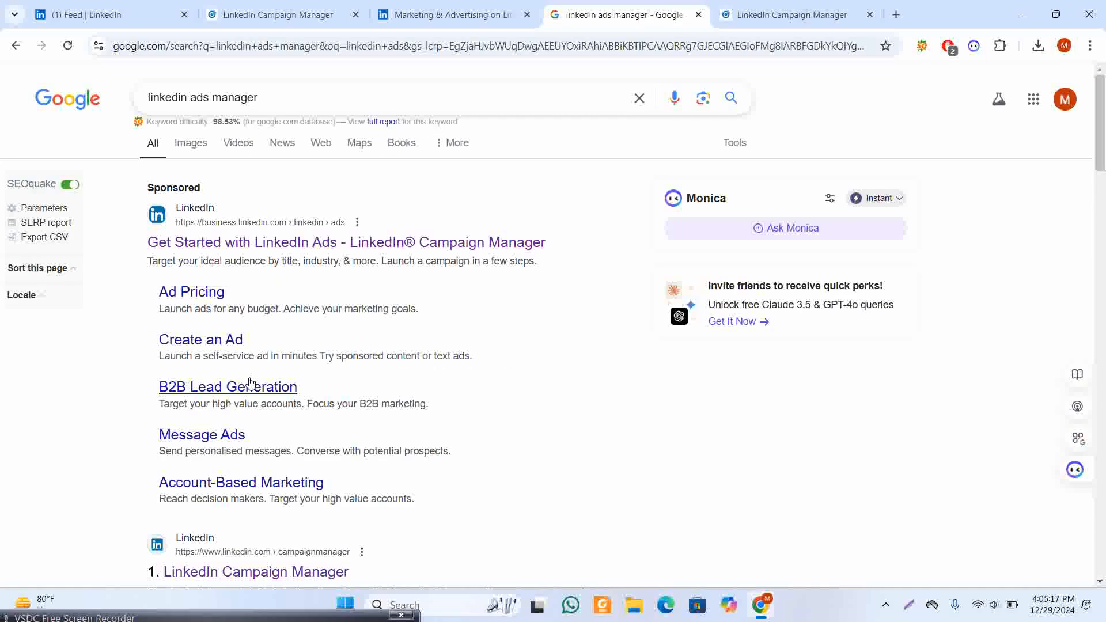
pyautogui.click(254, 244)
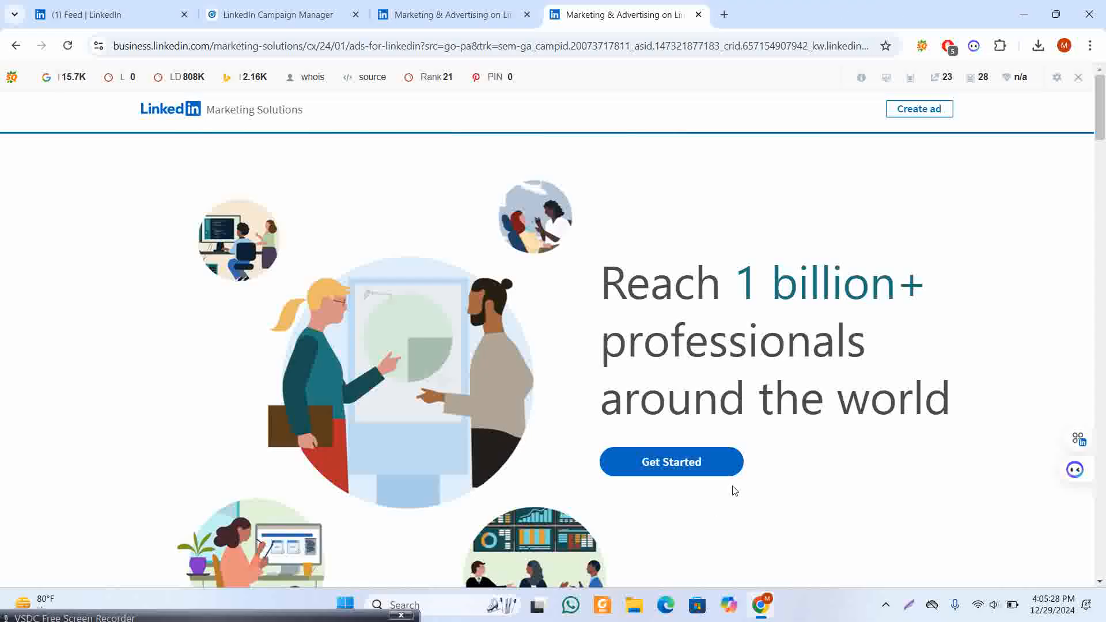
pyautogui.click(700, 463)
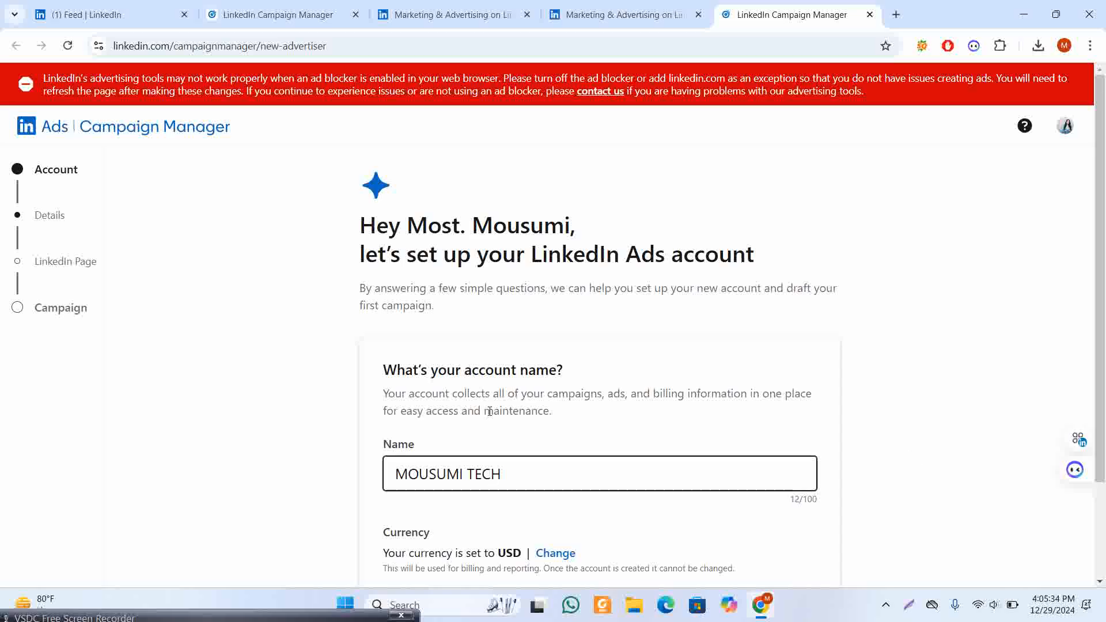
# Step: Close both Marketing Solutions tabs and the duplicate Campaign Manager tab, keeping the feed and one account setup page
pyautogui.click(305, 14)
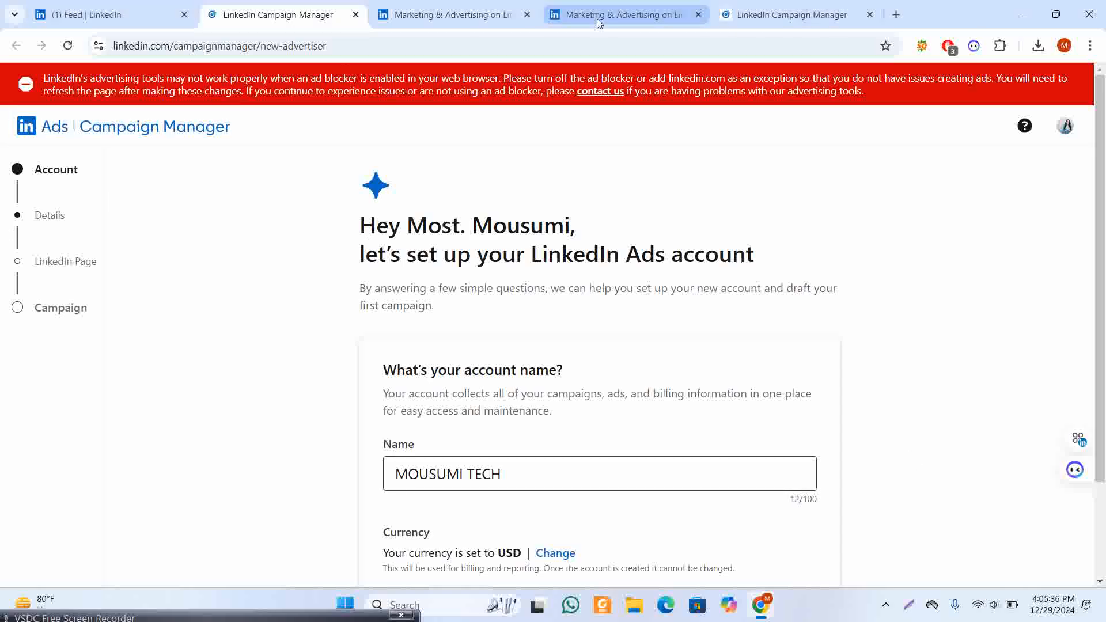
pyautogui.click(517, 16)
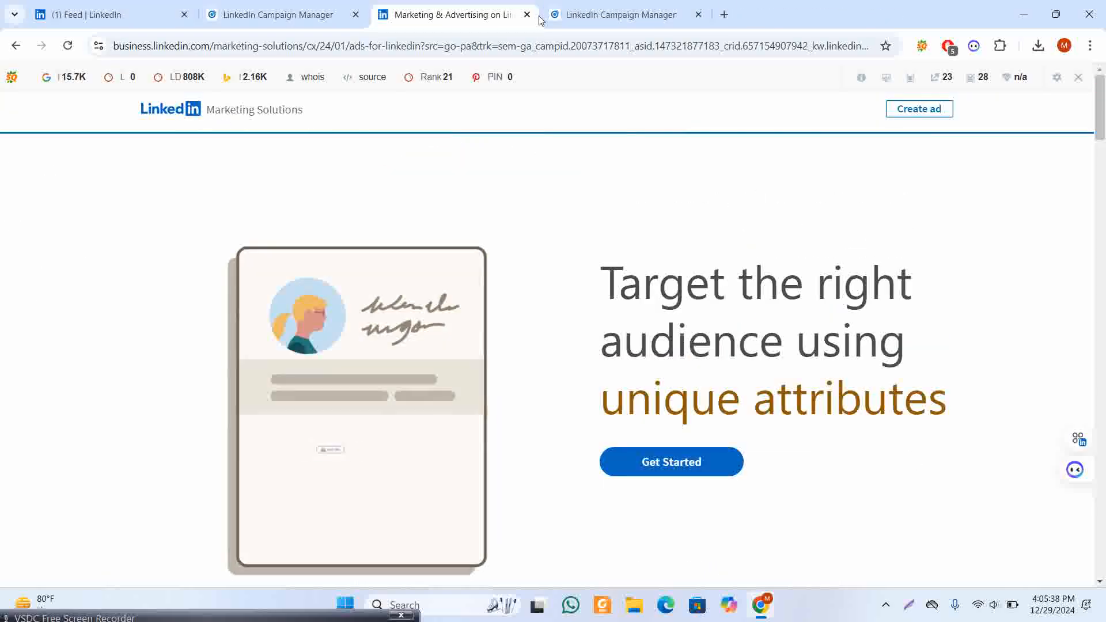
pyautogui.click(528, 16)
pyautogui.click(527, 16)
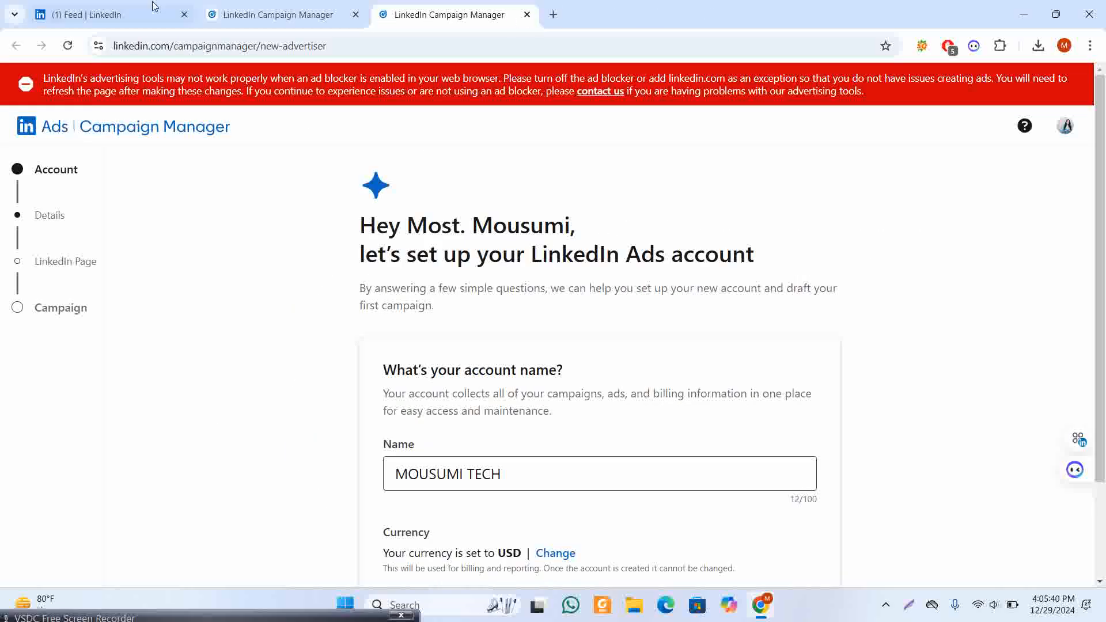
pyautogui.click(271, 14)
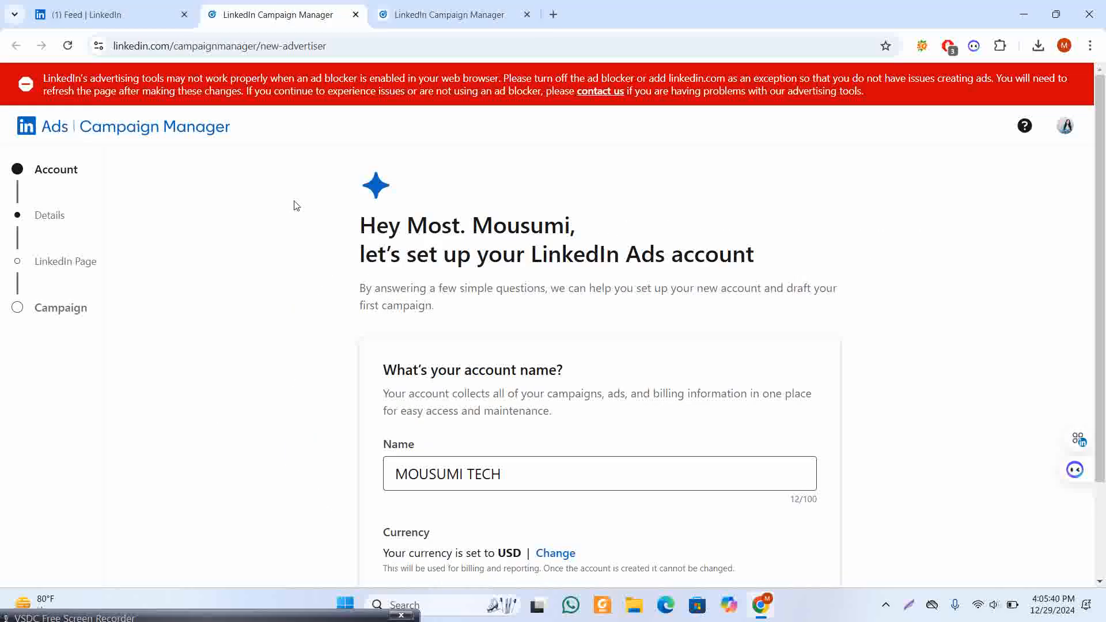
pyautogui.click(427, 15)
pyautogui.click(43, 16)
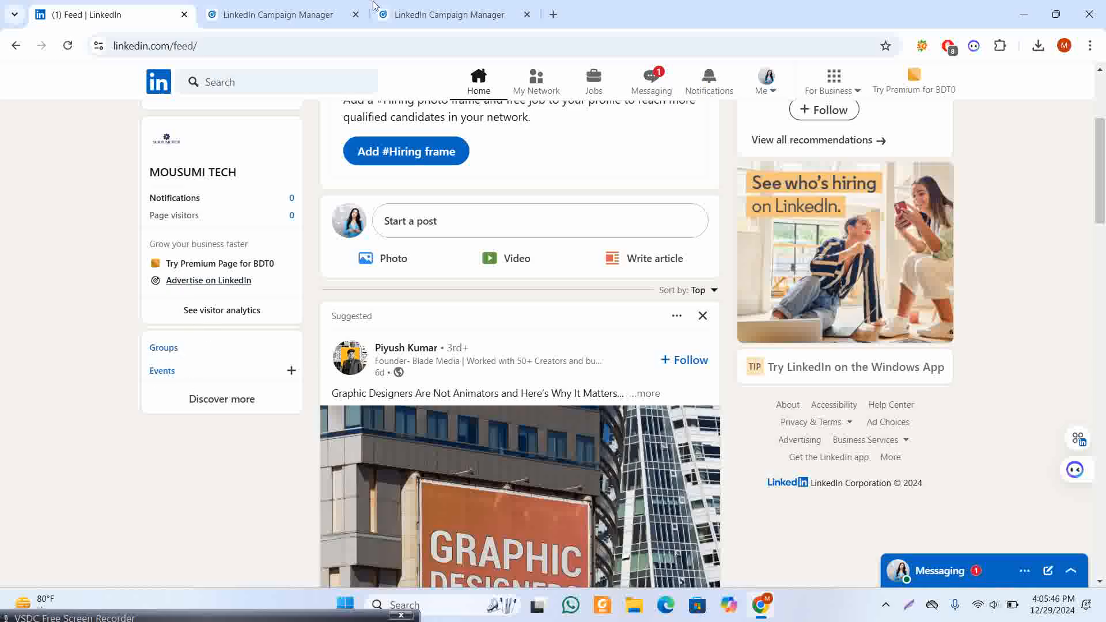
pyautogui.click(173, 280)
pyautogui.click(526, 14)
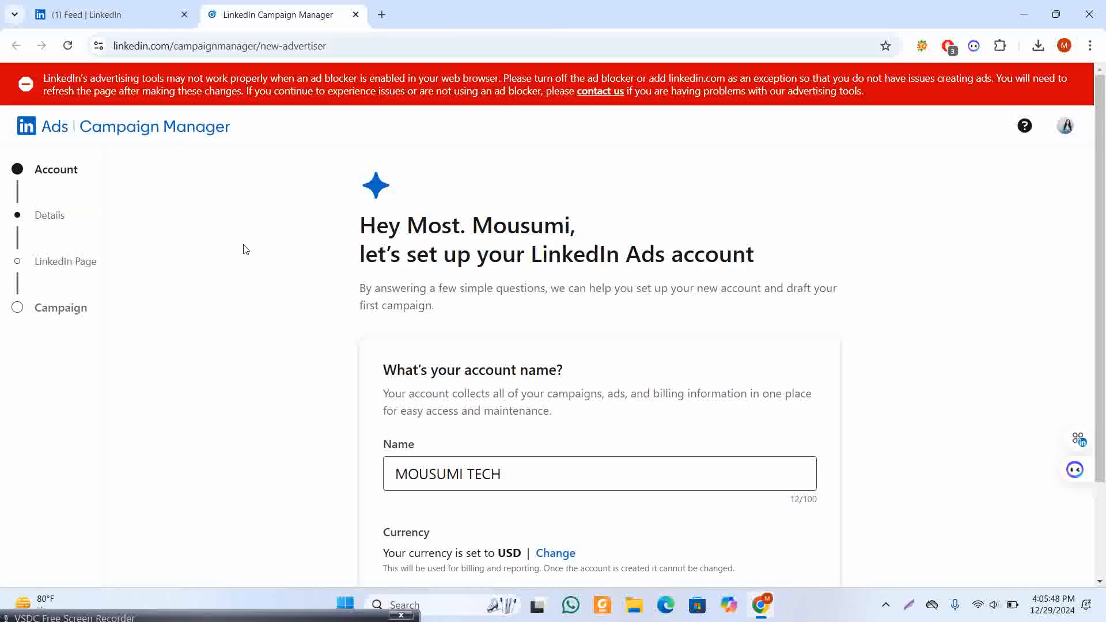
# Step: Create the ads account with the prefilled name, USD currency and associated company page, agreeing to the LinkedIn Ads Agreement and Advertising Guidelines
pyautogui.scroll(-2, 472, 319)
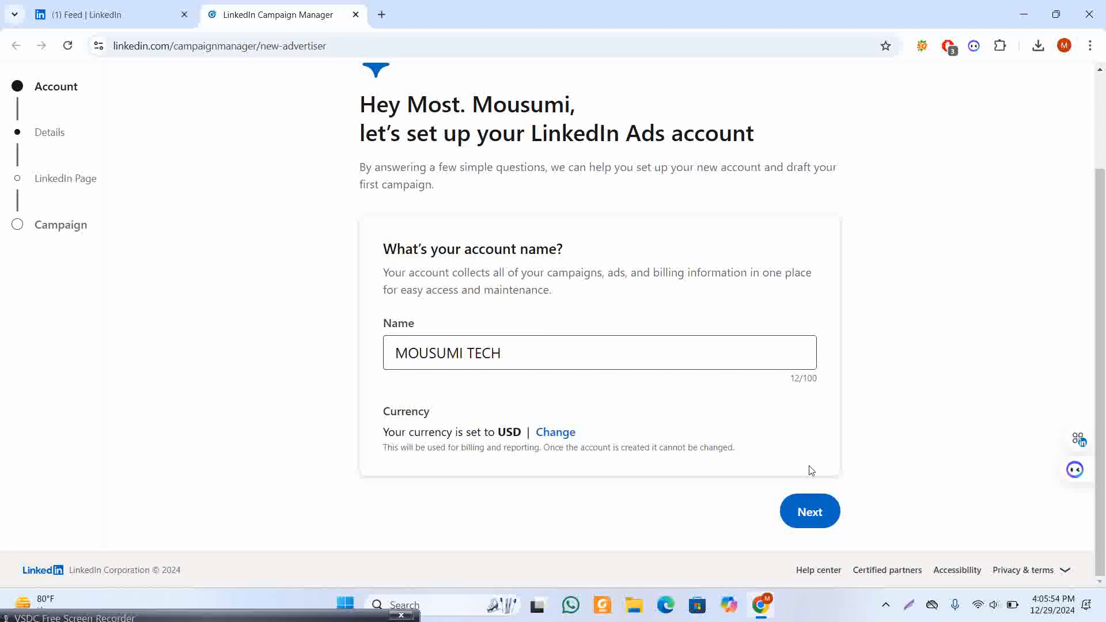
pyautogui.click(818, 521)
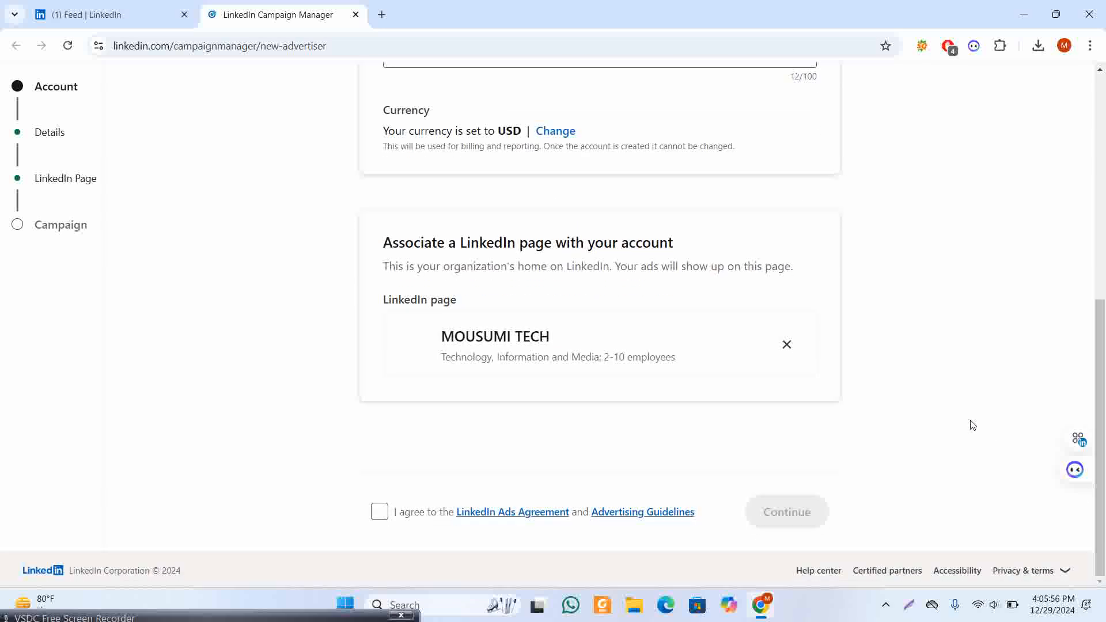
pyautogui.moveTo(374, 248); pyautogui.dragTo(836, 364)
pyautogui.click(943, 346)
pyautogui.moveTo(954, 326); pyautogui.dragTo(960, 308)
pyautogui.click(972, 334)
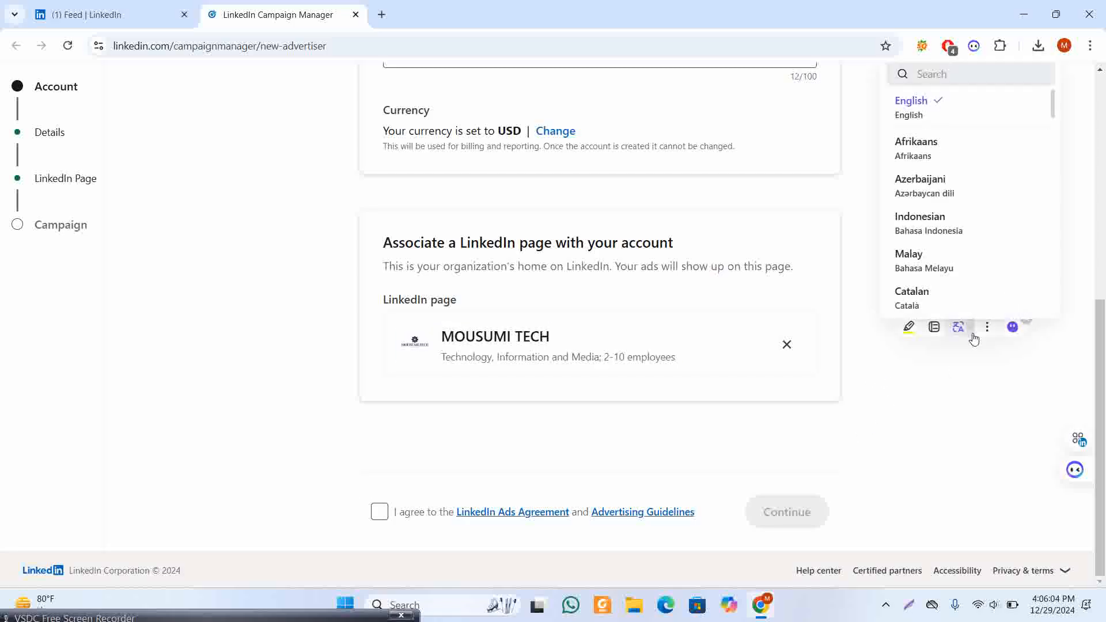
pyautogui.click(379, 514)
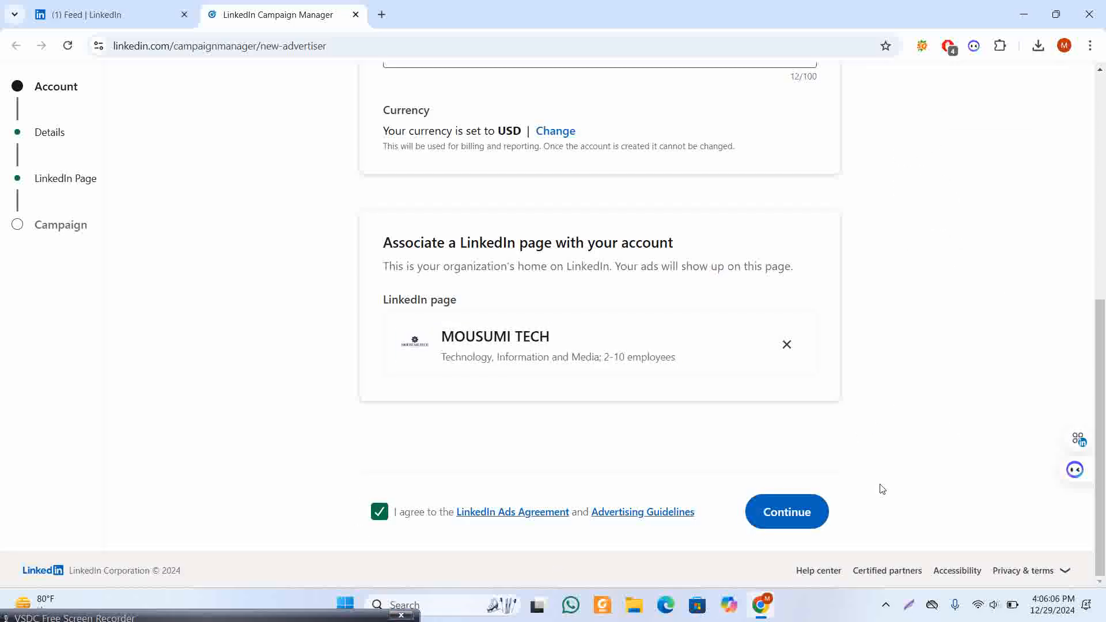
pyautogui.click(790, 523)
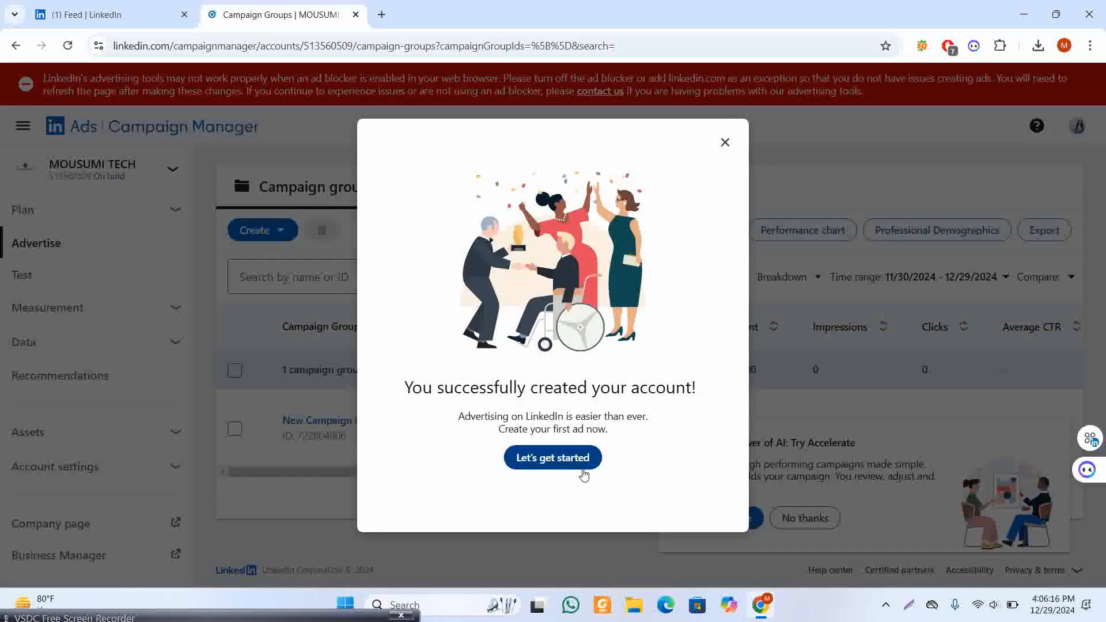
# Step: Get started from the account creation dialog, close the campaign objective chooser without choosing, and decline the Accelerate offer
pyautogui.click(566, 463)
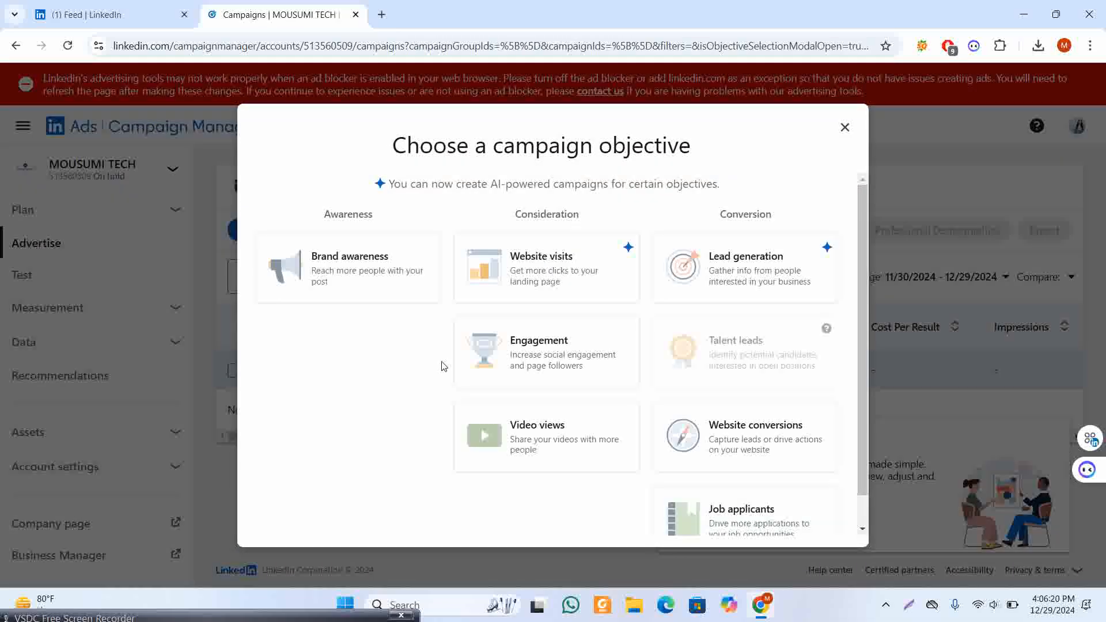
pyautogui.click(844, 127)
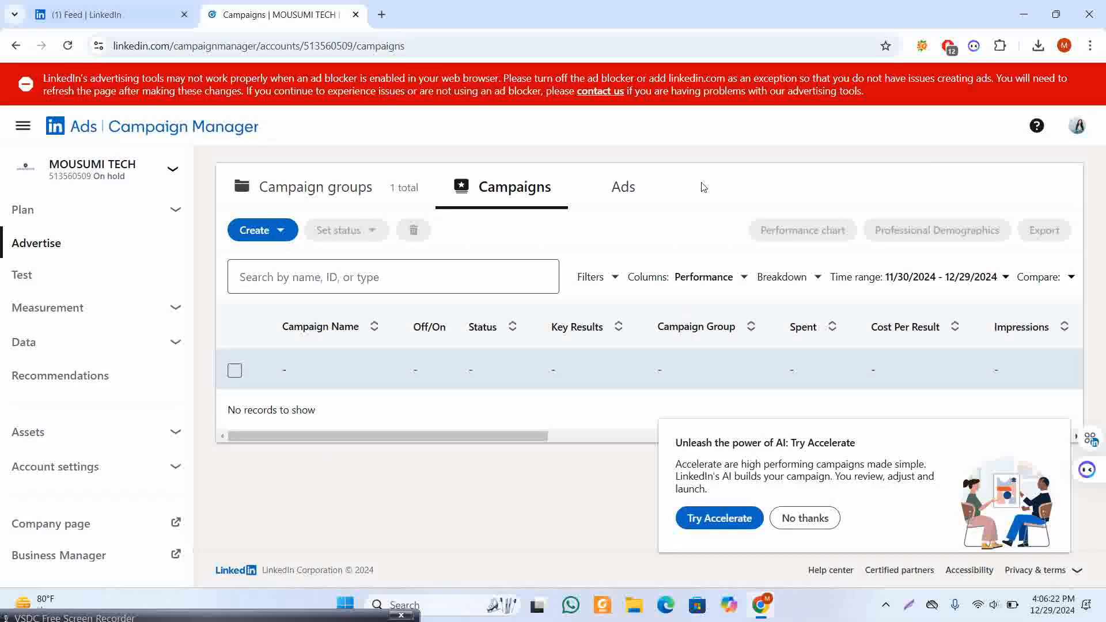
pyautogui.click(829, 515)
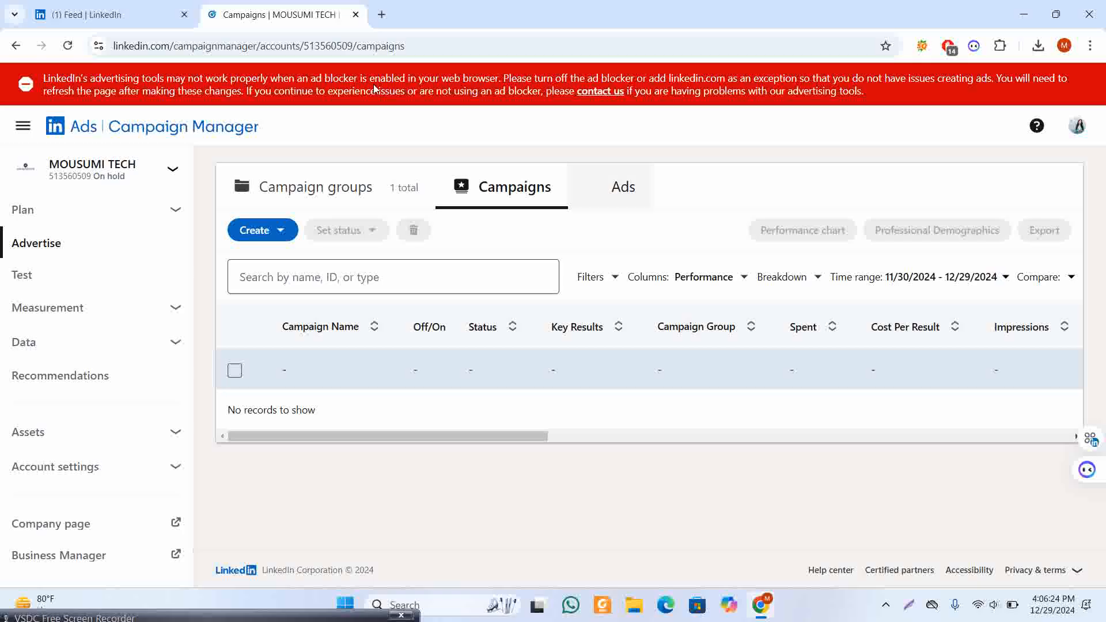
# Step: Outline the ad blocker warning with a rectangle in a full-screen capture, cancel the color change and discard the capture
pyautogui.click(908, 608)
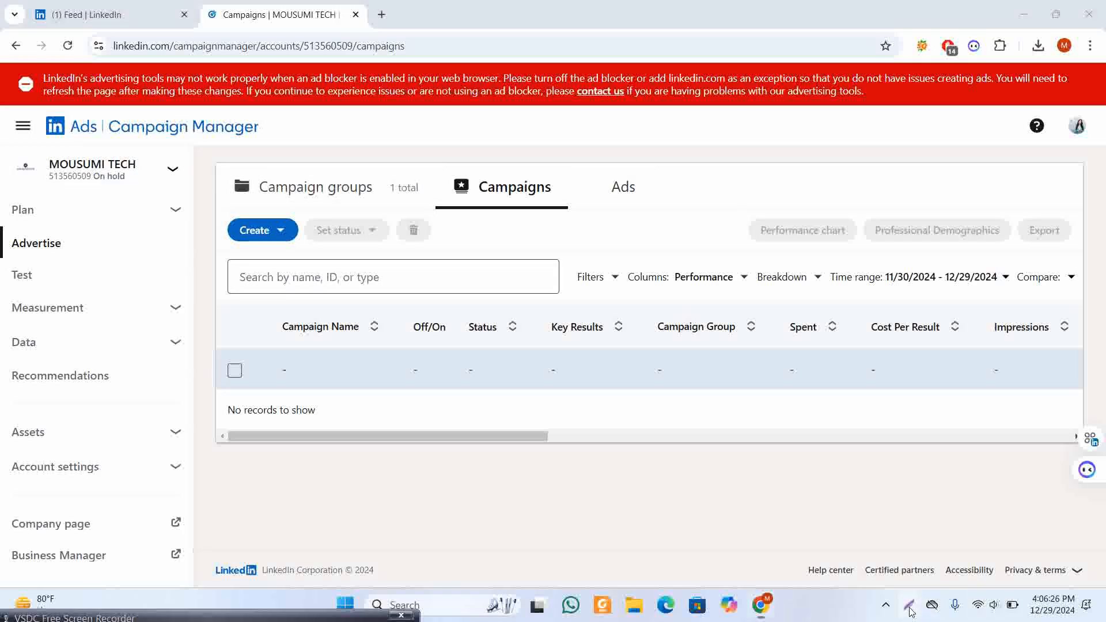
pyautogui.moveTo(3, 4); pyautogui.dragTo(1102, 619)
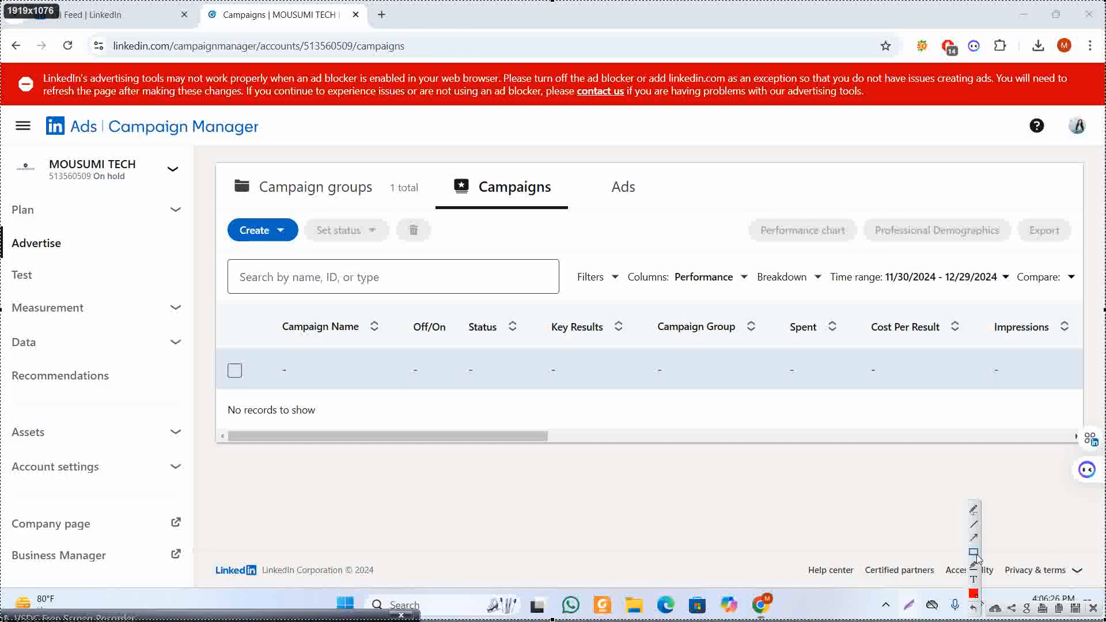
pyautogui.moveTo(2, 64)
pyautogui.mouseDown()
pyautogui.moveTo(442, 138)
pyautogui.moveTo(610, 149)
pyautogui.moveTo(333, 107)
pyautogui.moveTo(1101, 105)
pyautogui.mouseUp()
pyautogui.click(974, 593)
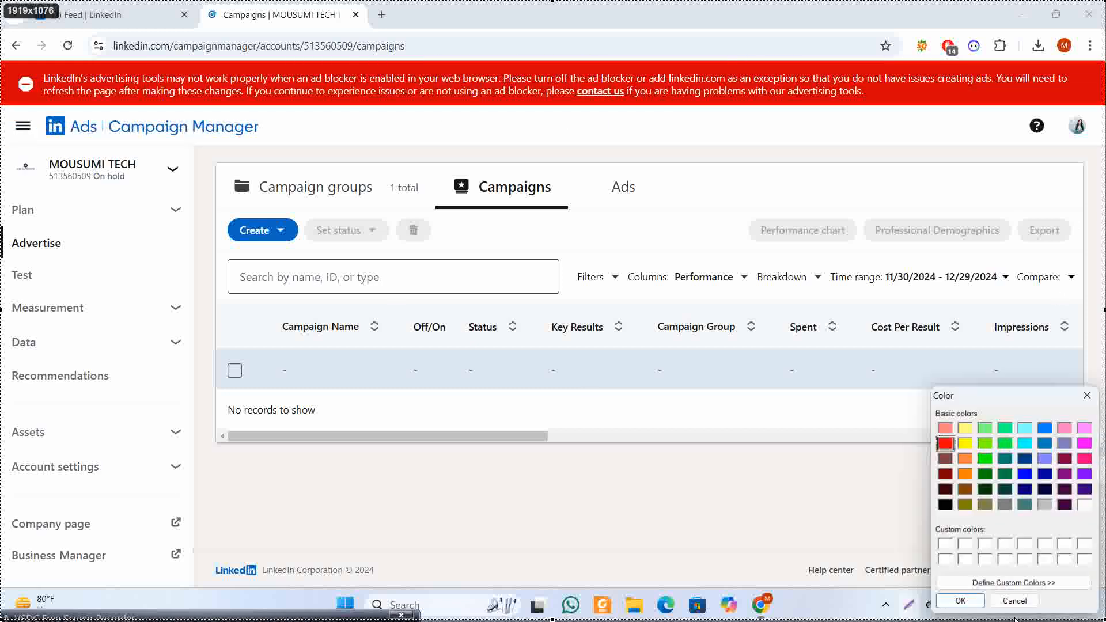
pyautogui.click(943, 458)
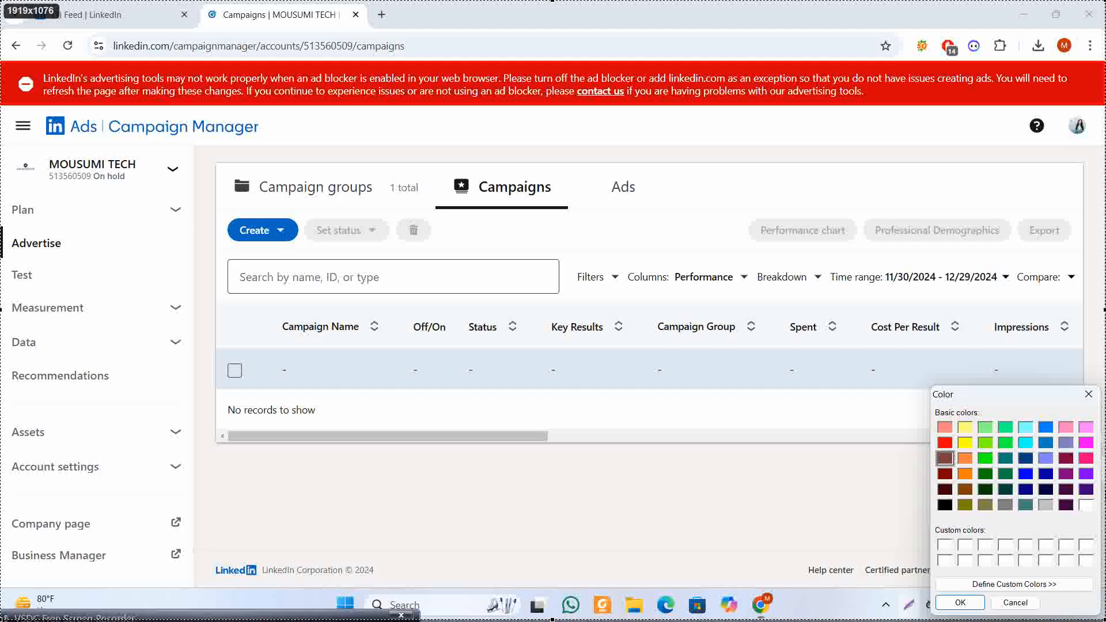
pyautogui.click(1025, 489)
pyautogui.click(1015, 602)
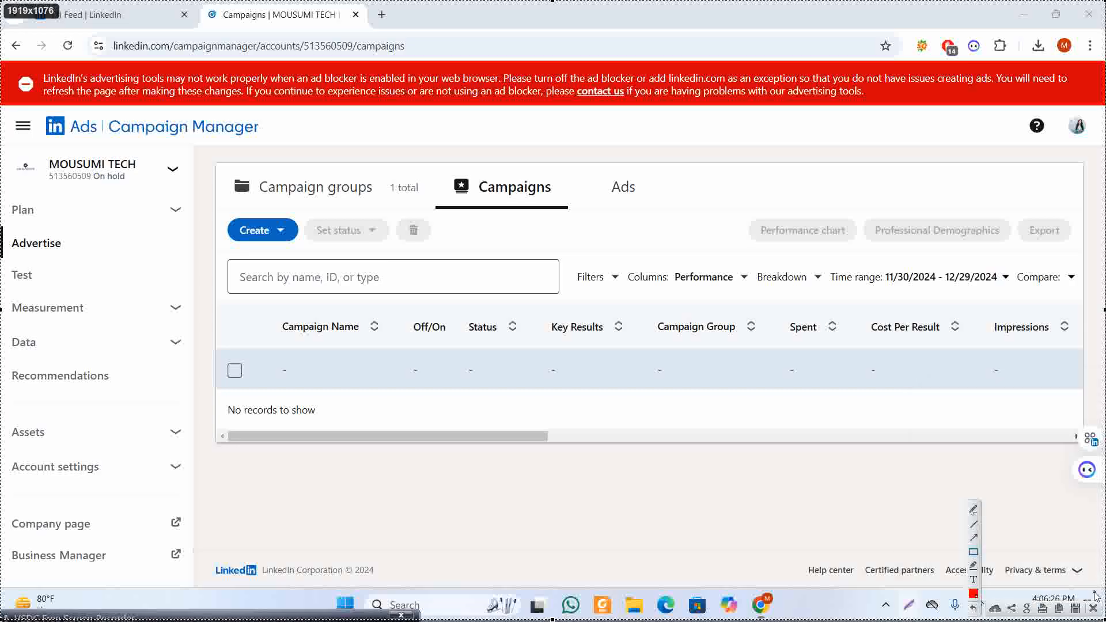
pyautogui.click(1092, 608)
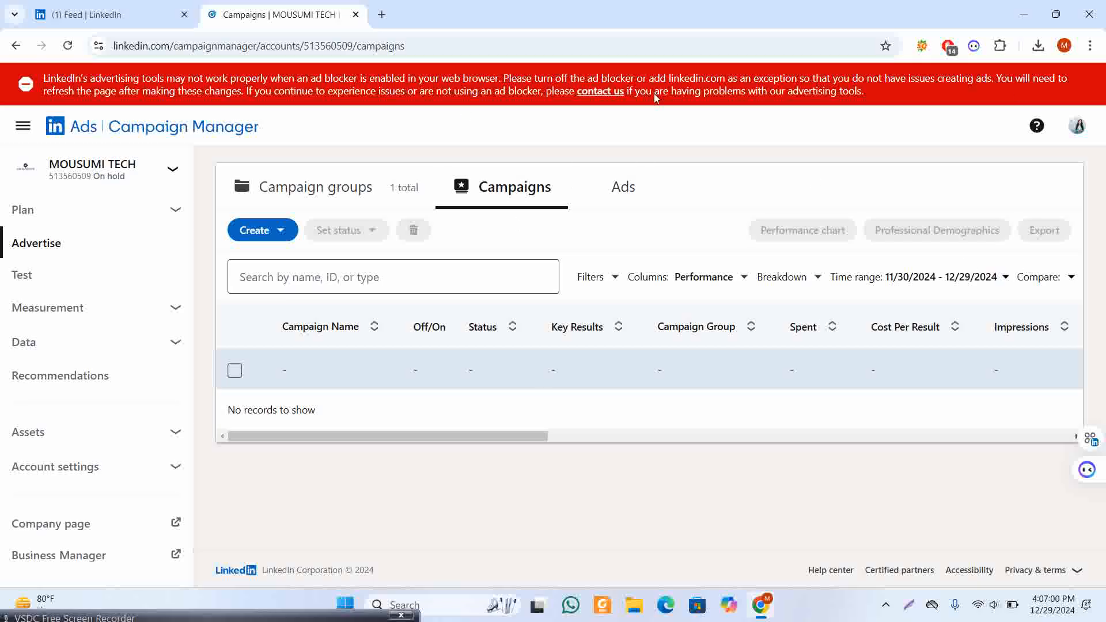
# Step: Return to the LinkedIn feed and open the MOUSUMI TECH company page's admin dashboard
pyautogui.click(115, 15)
pyautogui.scroll(4, 357, 406)
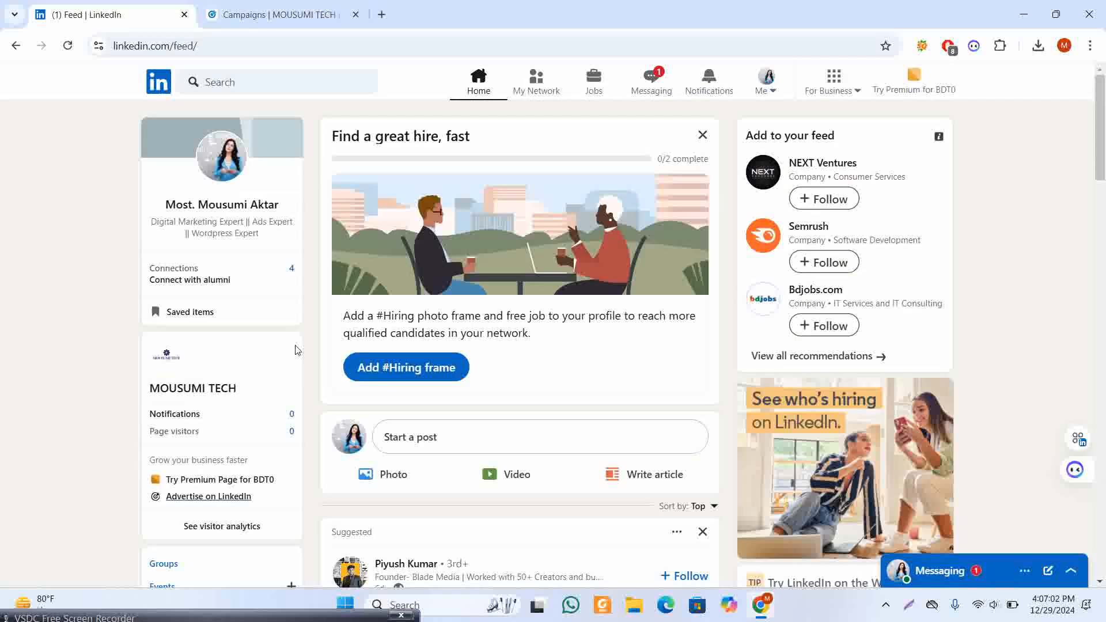
pyautogui.click(273, 15)
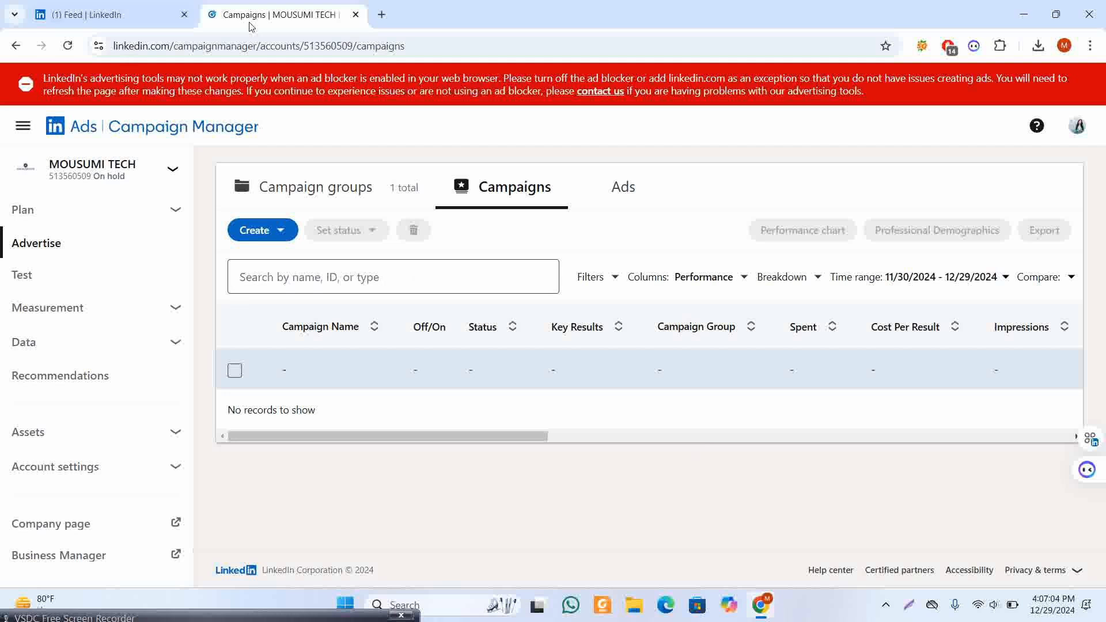
pyautogui.click(31, 14)
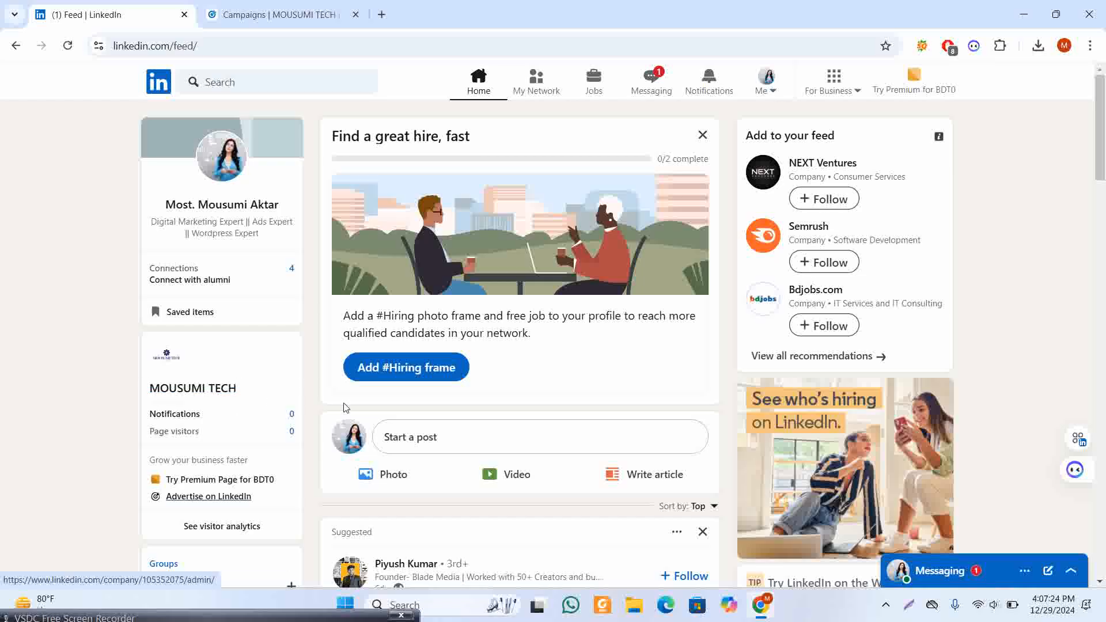
pyautogui.click(213, 391)
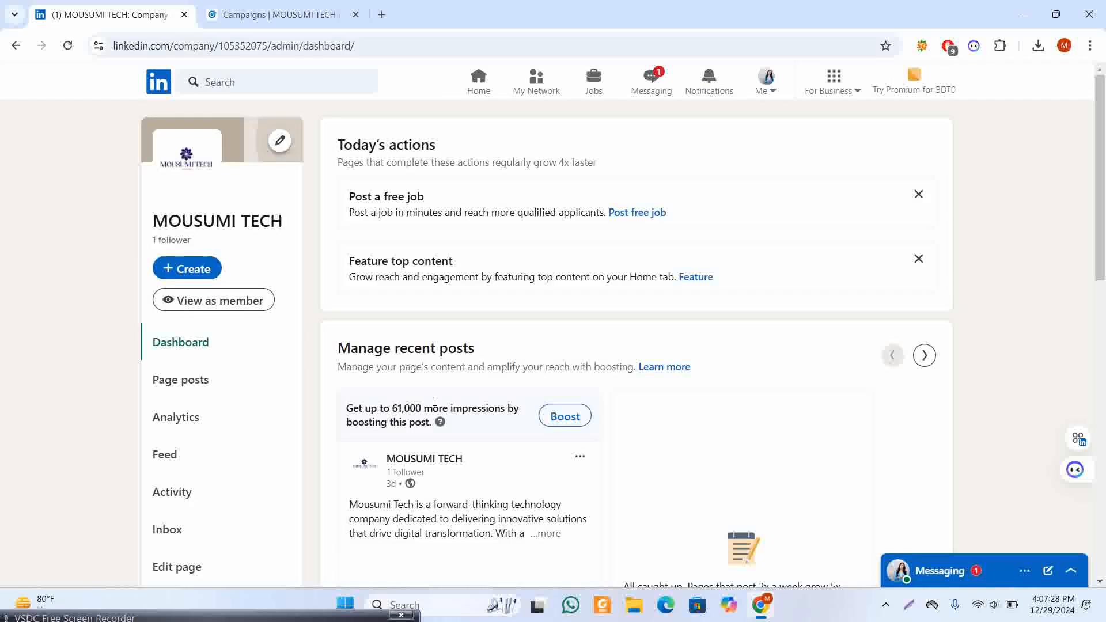
# Step: Look through the page dashboard, open its recent post in full and highlight the company description text
pyautogui.scroll(-12, 535, 357)
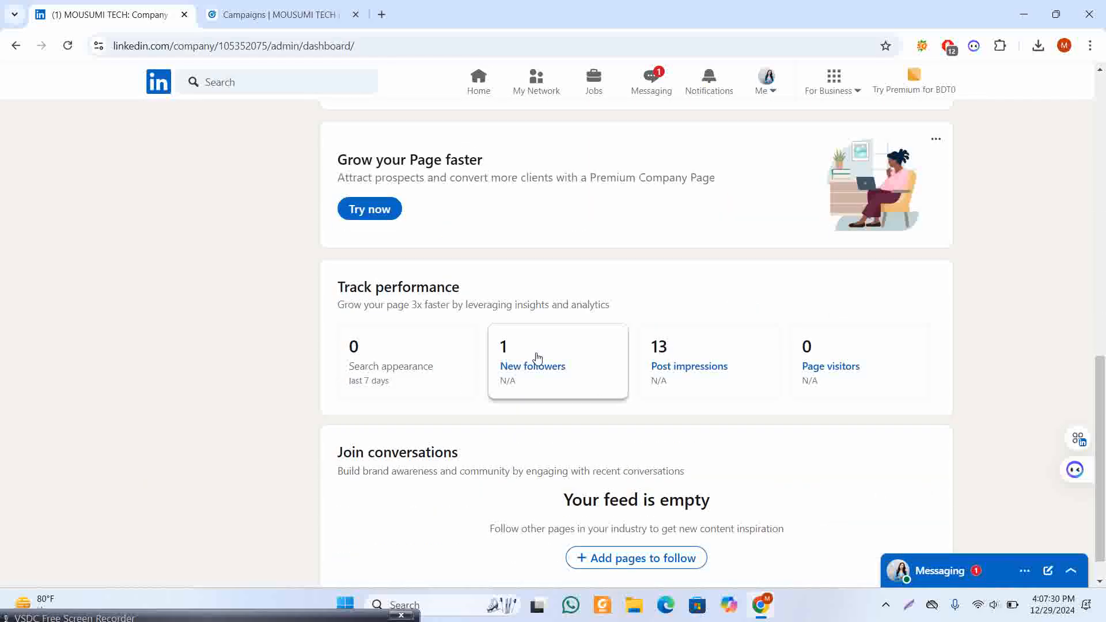
pyautogui.scroll(12, 538, 357)
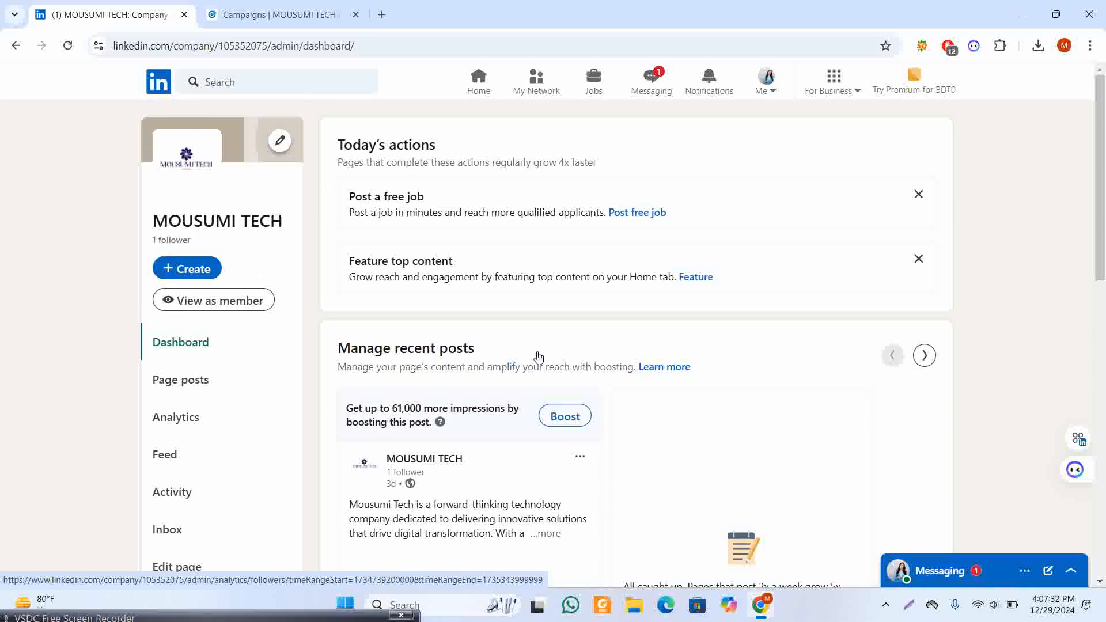
pyautogui.scroll(-3, 540, 356)
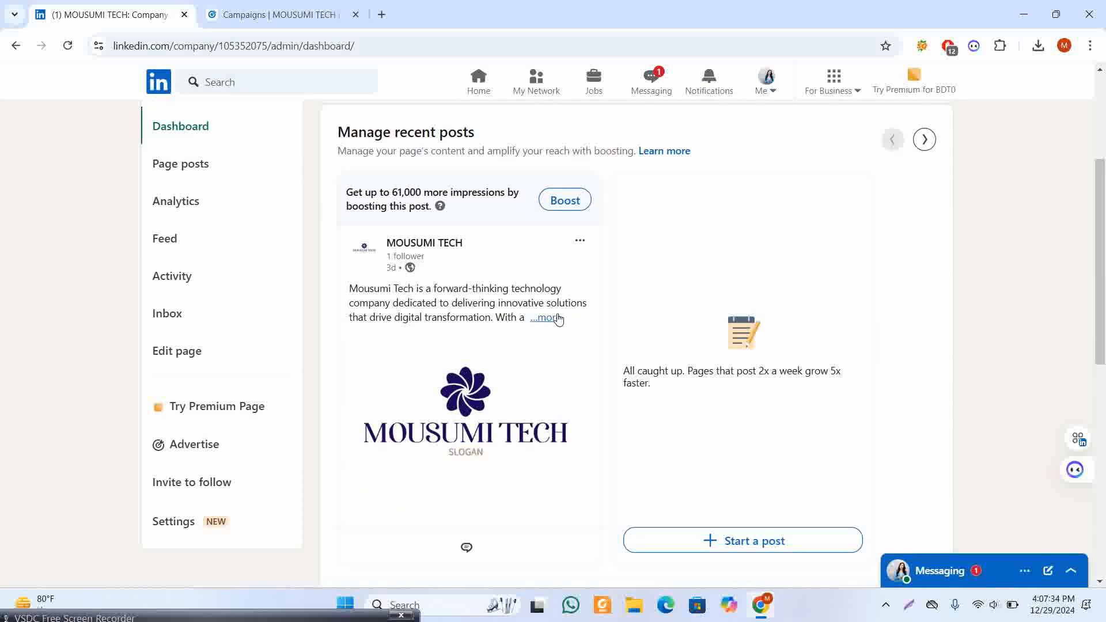
pyautogui.click(556, 317)
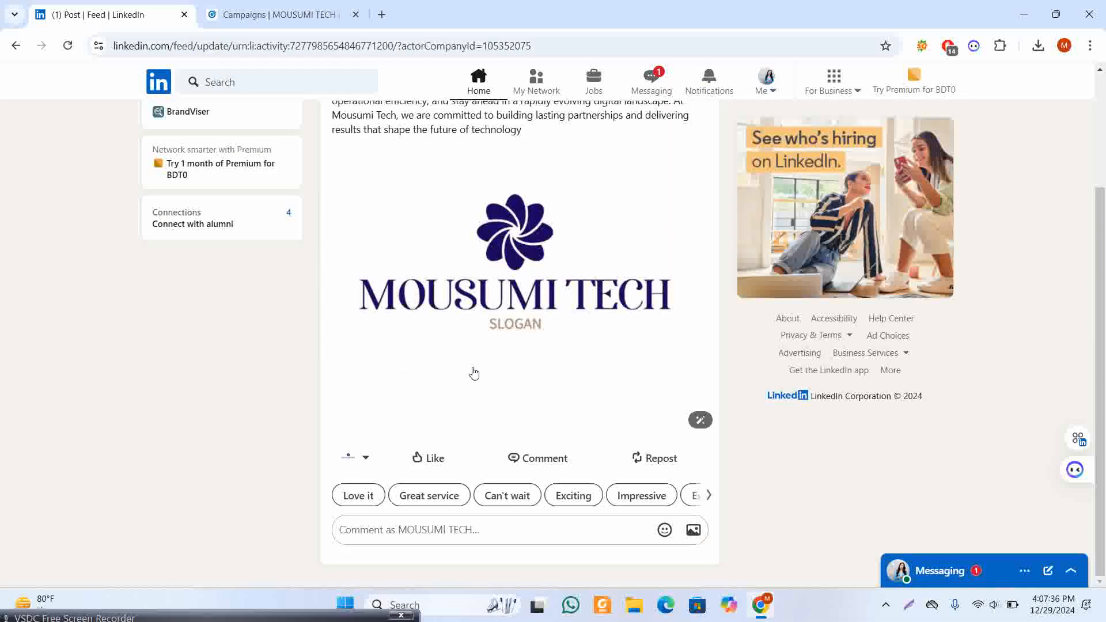
pyautogui.moveTo(336, 180); pyautogui.dragTo(626, 266)
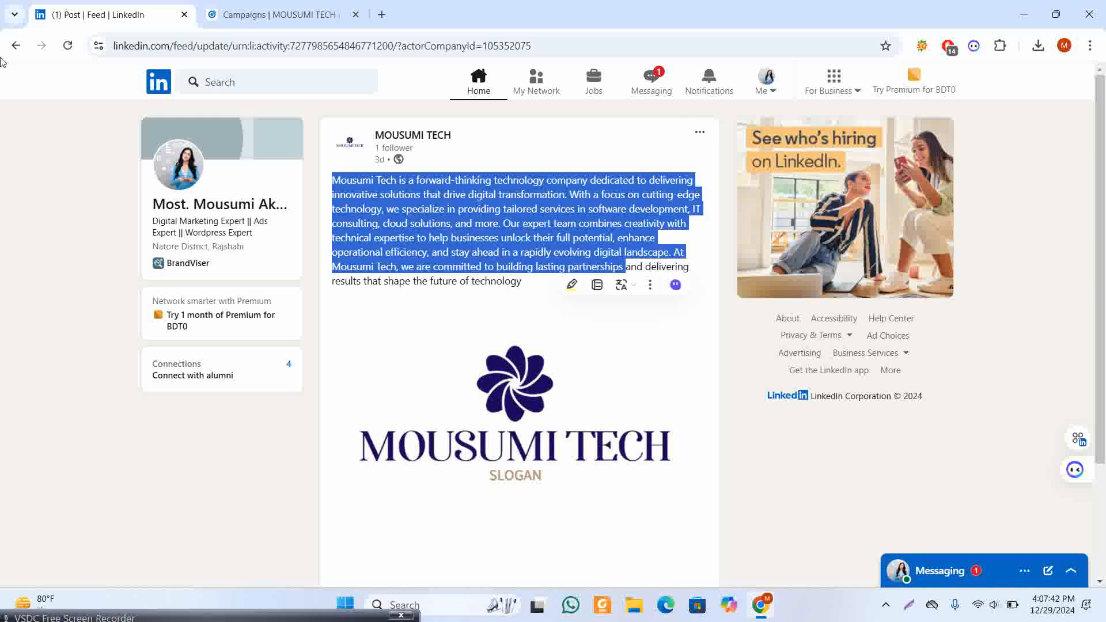
# Step: Return to the company page's admin dashboard and look over its recent posts
pyautogui.click(15, 46)
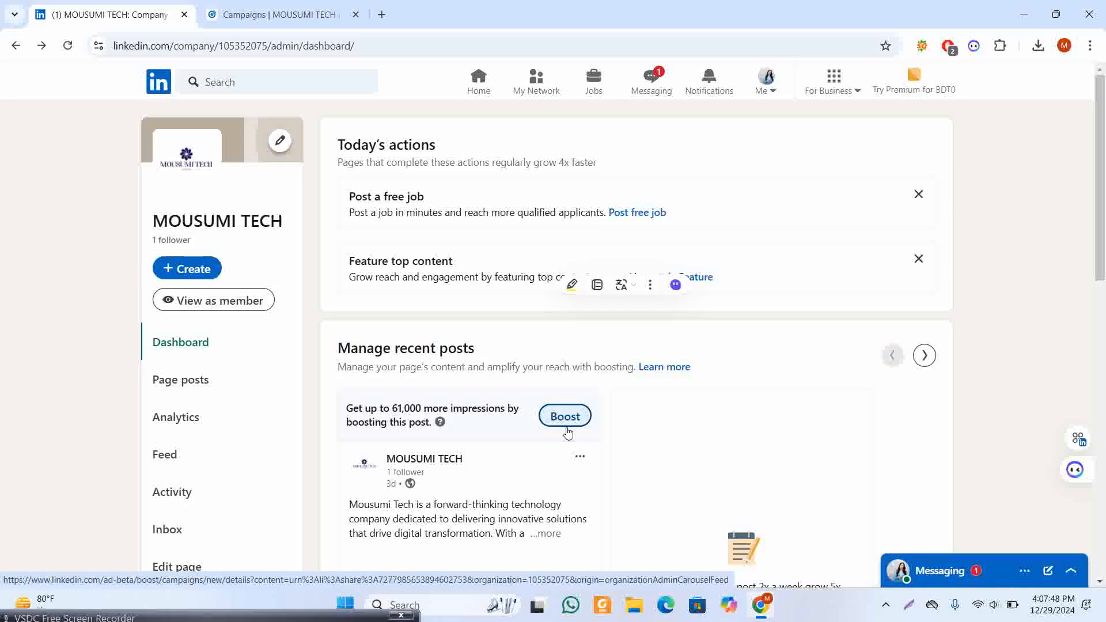
pyautogui.scroll(-10, 492, 360)
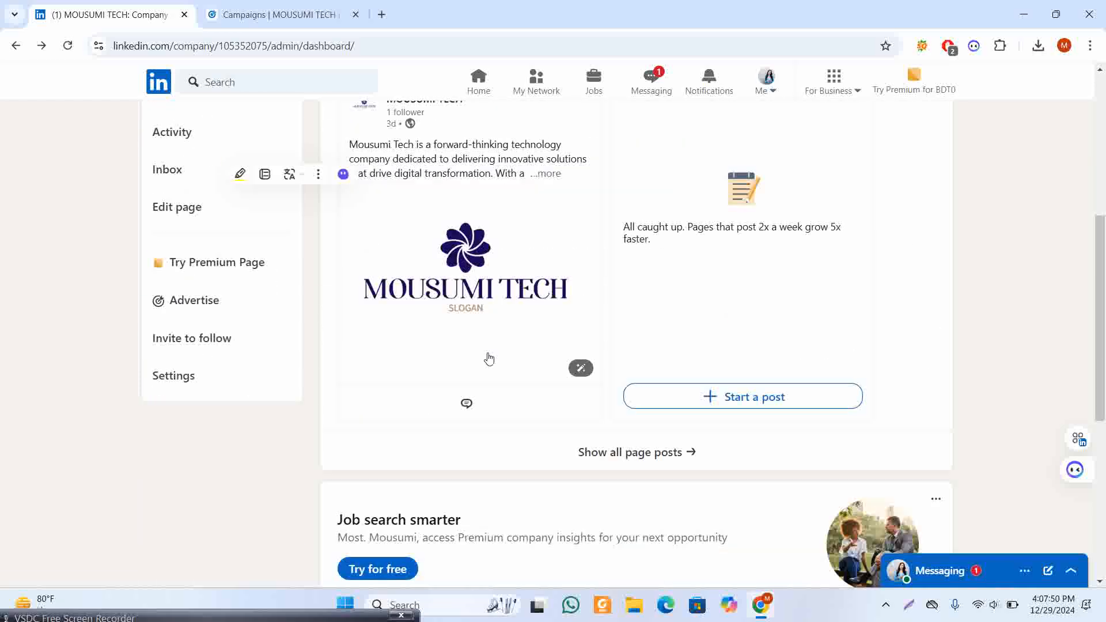
pyautogui.scroll(6, 492, 359)
pyautogui.scroll(5, 494, 364)
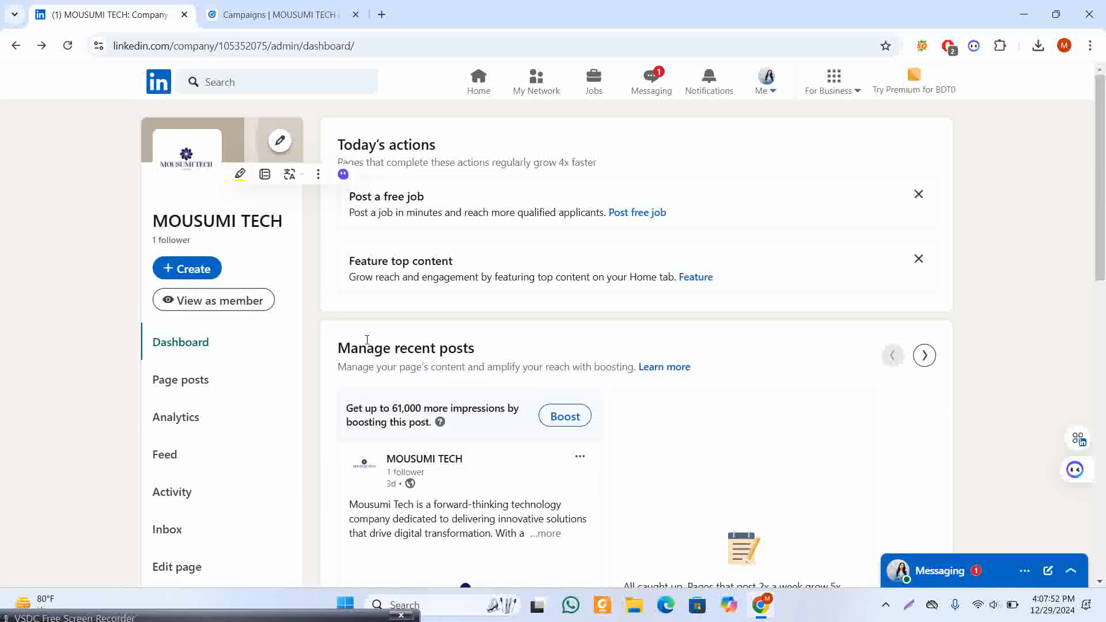
# Step: Start a new post from the MOUSUMI TECH page with the text "Hire Me....."
pyautogui.click(188, 269)
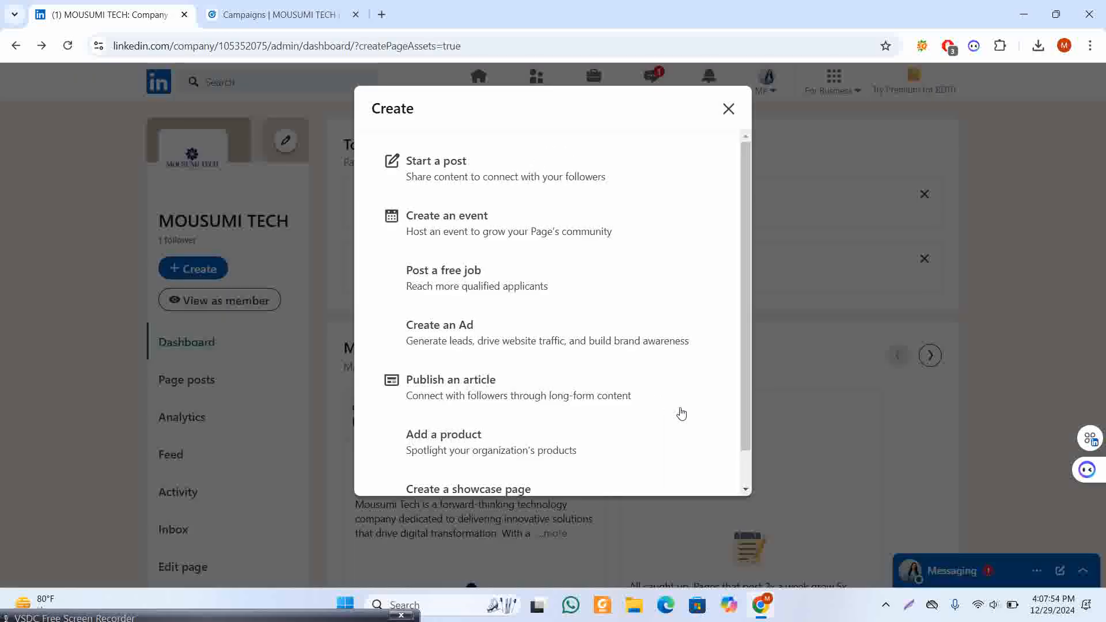
pyautogui.click(575, 178)
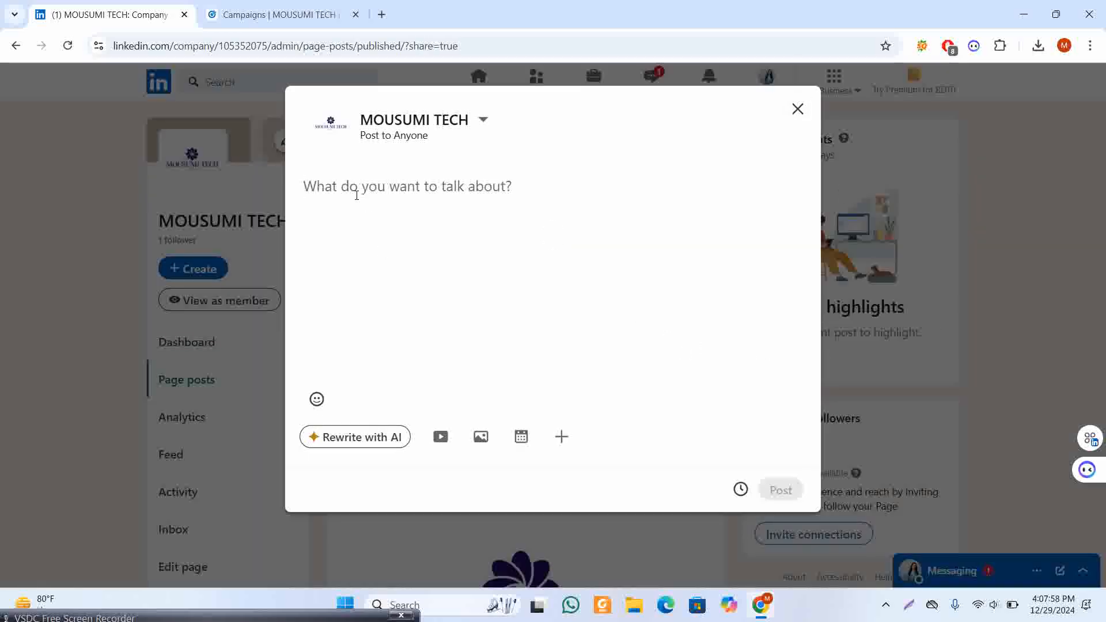
pyautogui.write('Orde')
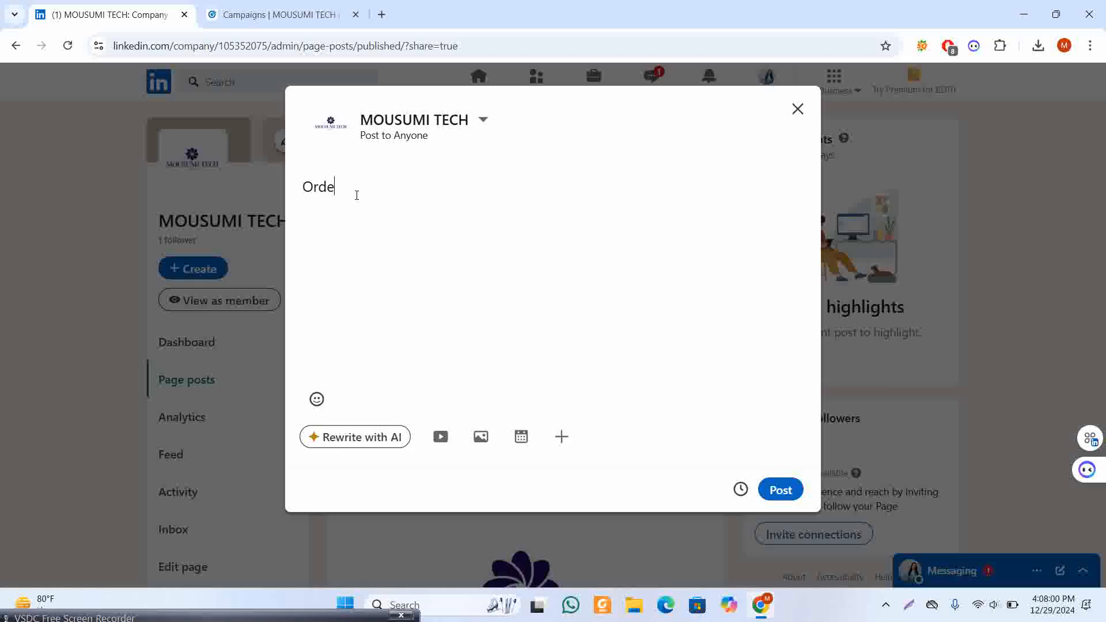
pyautogui.press('BackSpace')
pyautogui.press('BackSpace')
pyautogui.press('BackSpace')
pyautogui.write('Hire Me.....')
# Step: Attach the sample résumé image to the "Hire Me....." post and publish it
pyautogui.click(481, 436)
pyautogui.click(147, 130)
pyautogui.click(420, 319)
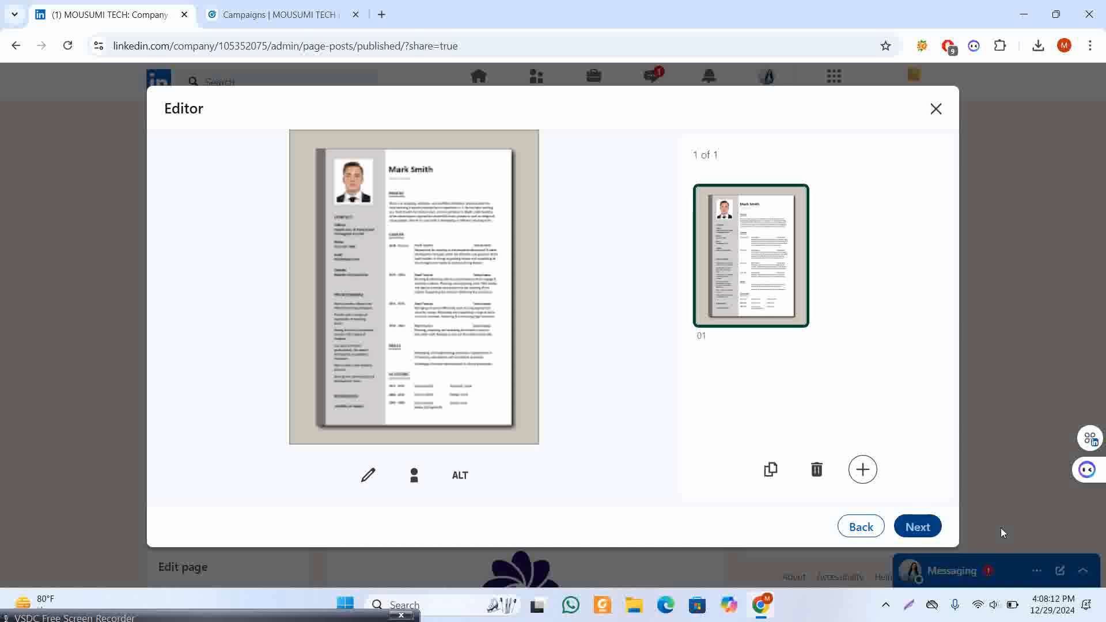
pyautogui.click(919, 527)
pyautogui.scroll(-5, 552, 246)
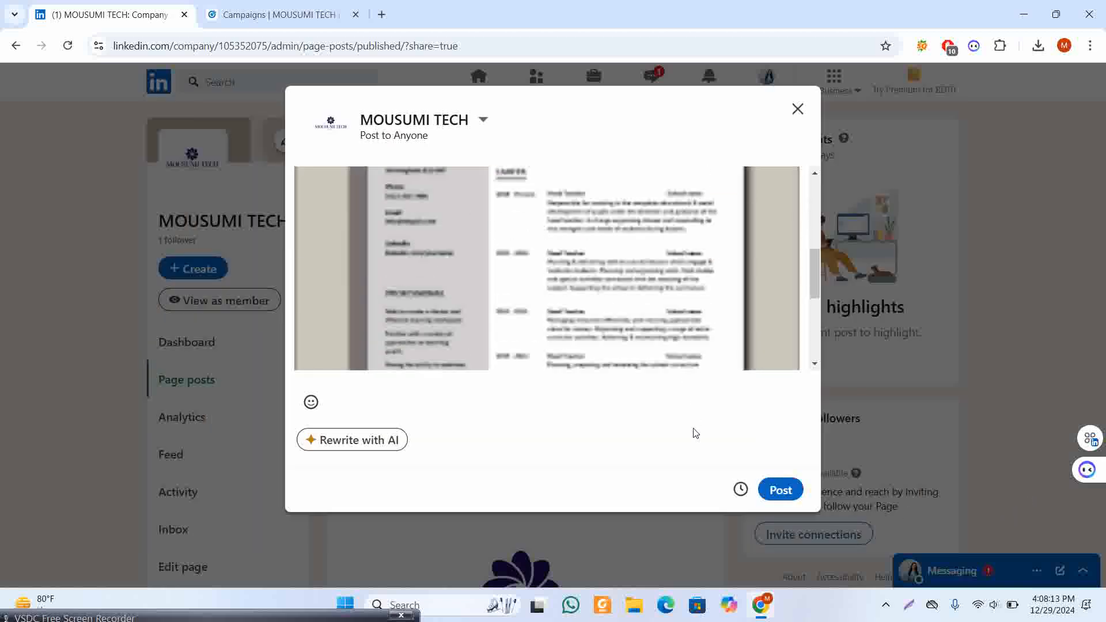
pyautogui.click(779, 491)
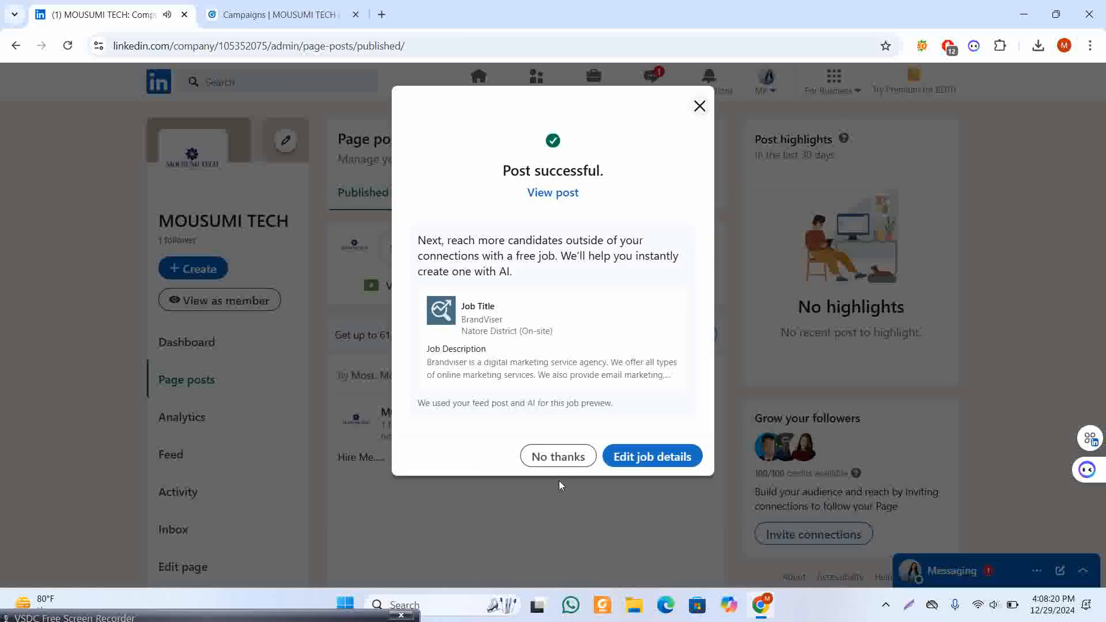
# Step: Decline the suggested free job, reload the page posts and look through the newly published post
pyautogui.click(557, 456)
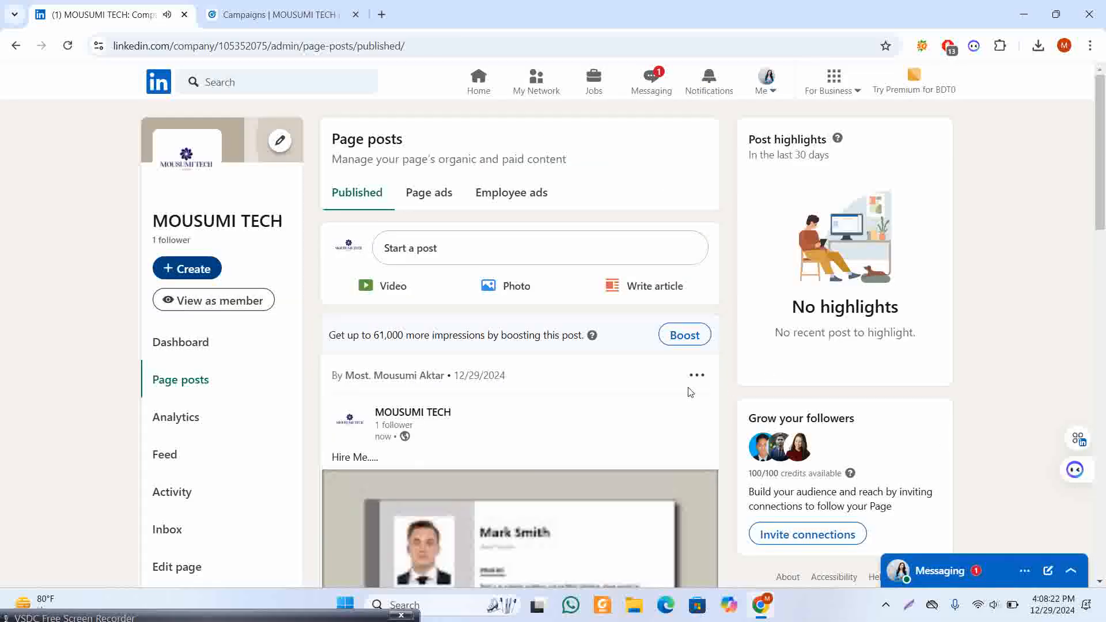
pyautogui.scroll(-10, 689, 390)
pyautogui.scroll(10, 689, 390)
pyautogui.click(69, 46)
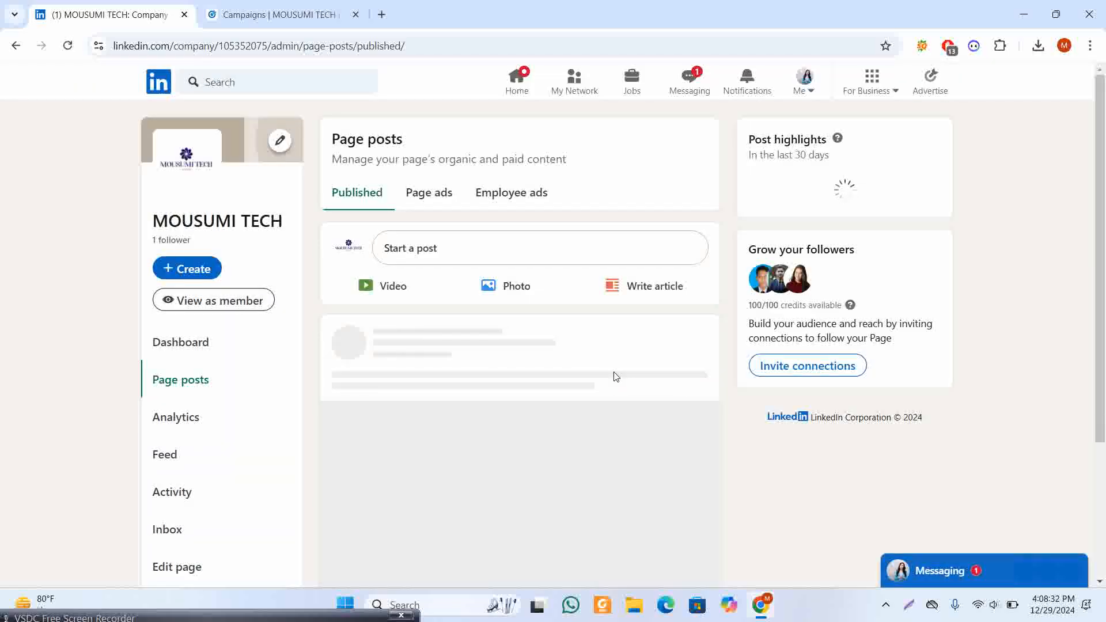
pyautogui.scroll(-5, 614, 376)
pyautogui.scroll(-5, 613, 376)
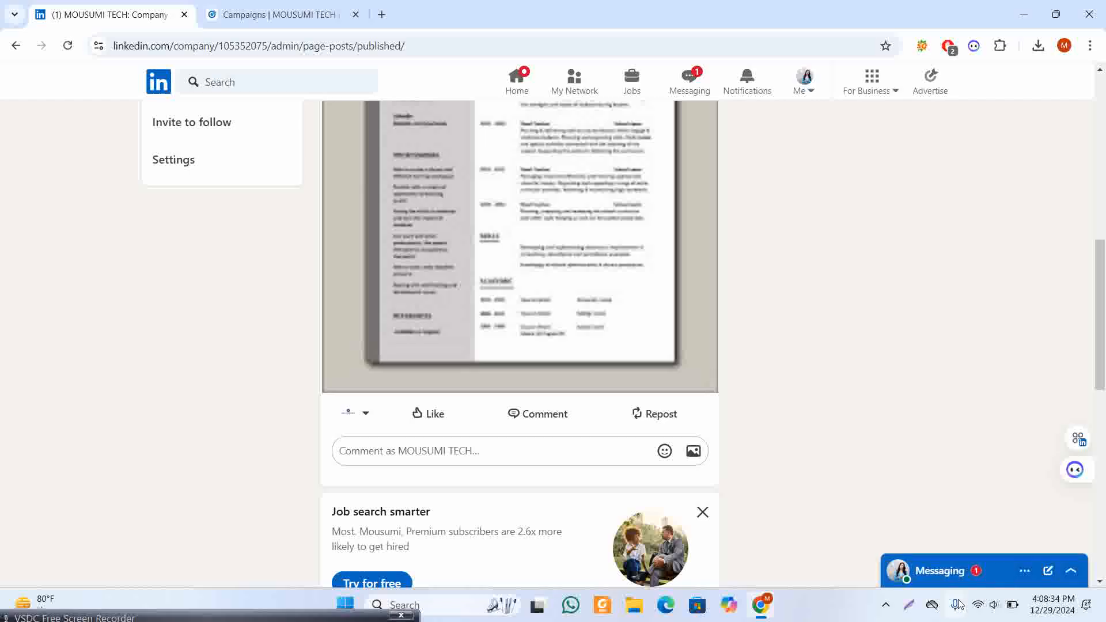
# Step: Outline the Repost option under the new post with a rectangle in a full-screen capture and discard the capture
pyautogui.press('Print')
pyautogui.moveTo(1, 1); pyautogui.dragTo(1078, 585)
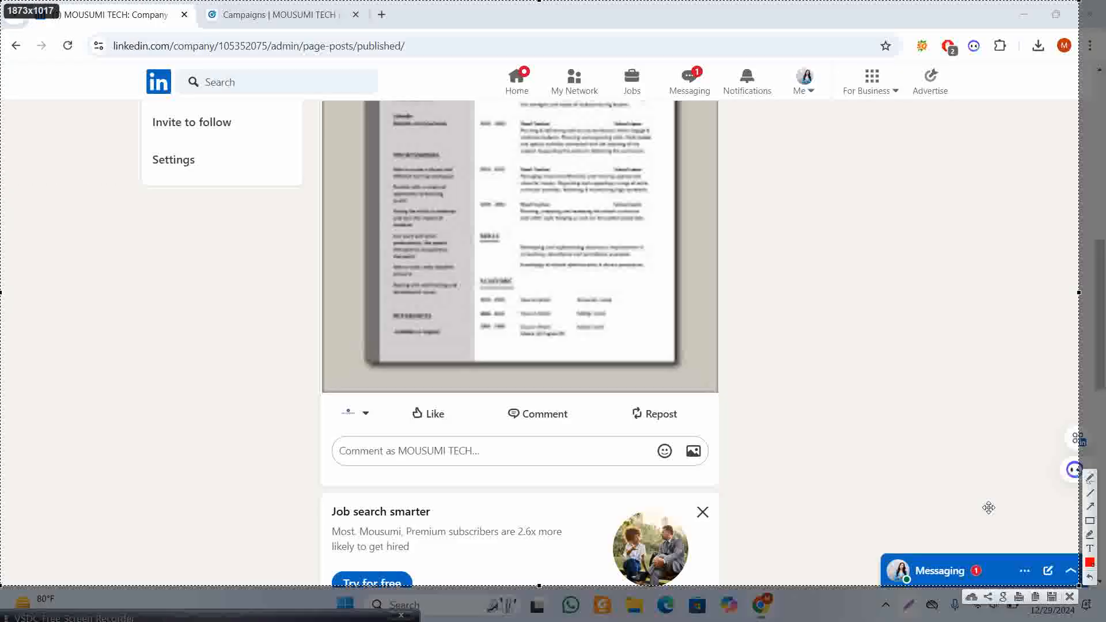
pyautogui.click(1090, 522)
pyautogui.moveTo(618, 390); pyautogui.dragTo(723, 440)
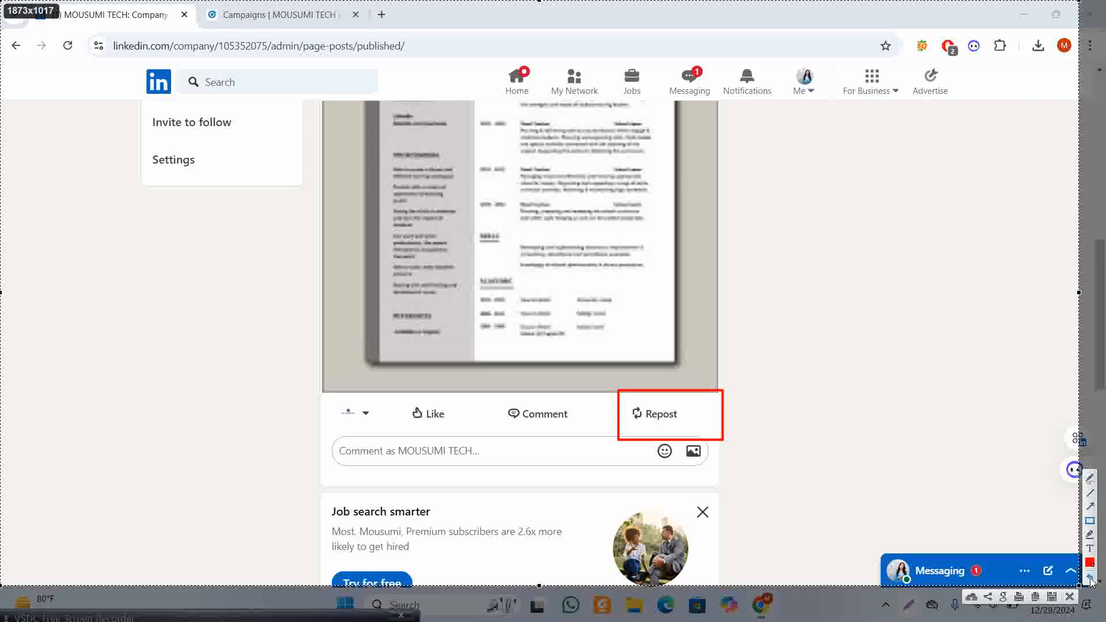
pyautogui.click(1070, 596)
# Step: Look through the published page posts and start boosting the "Hire Me....." post
pyautogui.scroll(6, 586, 409)
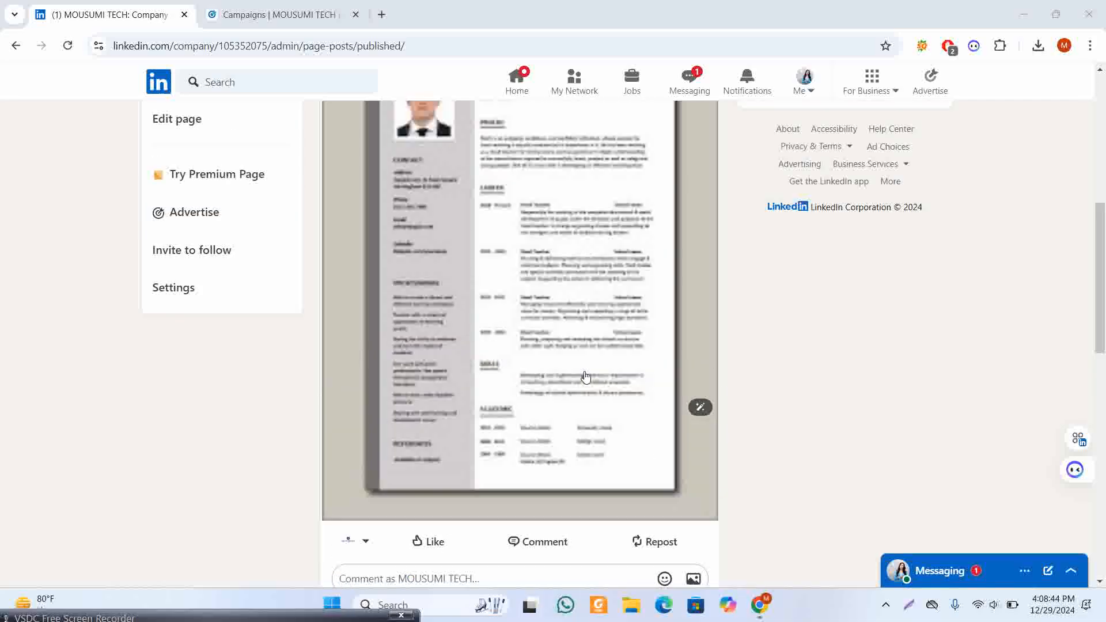
pyautogui.scroll(3, 662, 225)
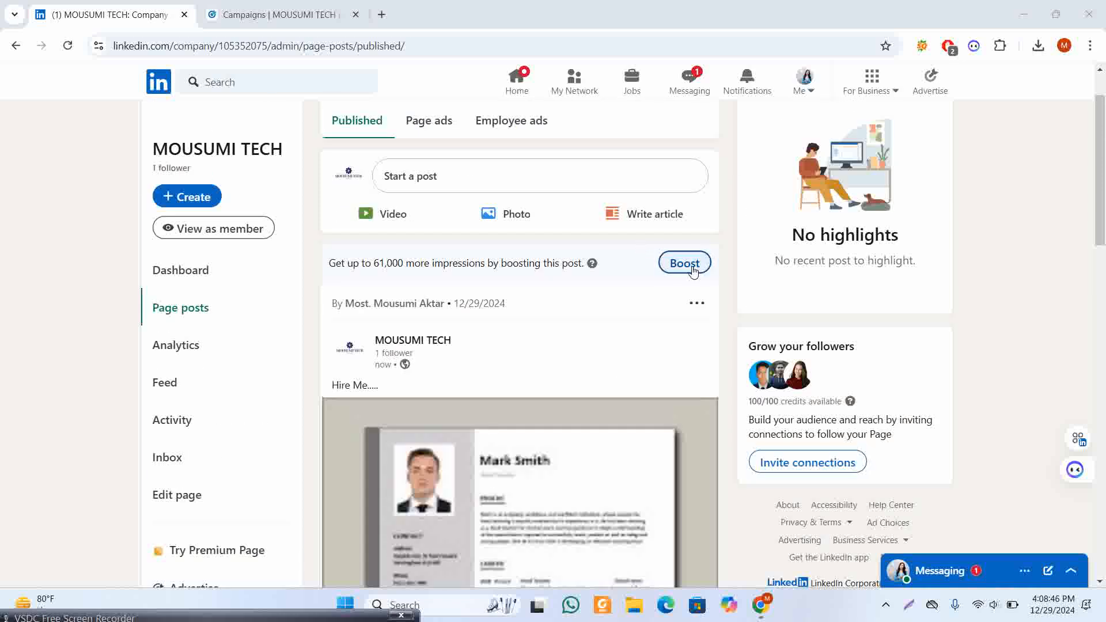
pyautogui.scroll(-10, 688, 274)
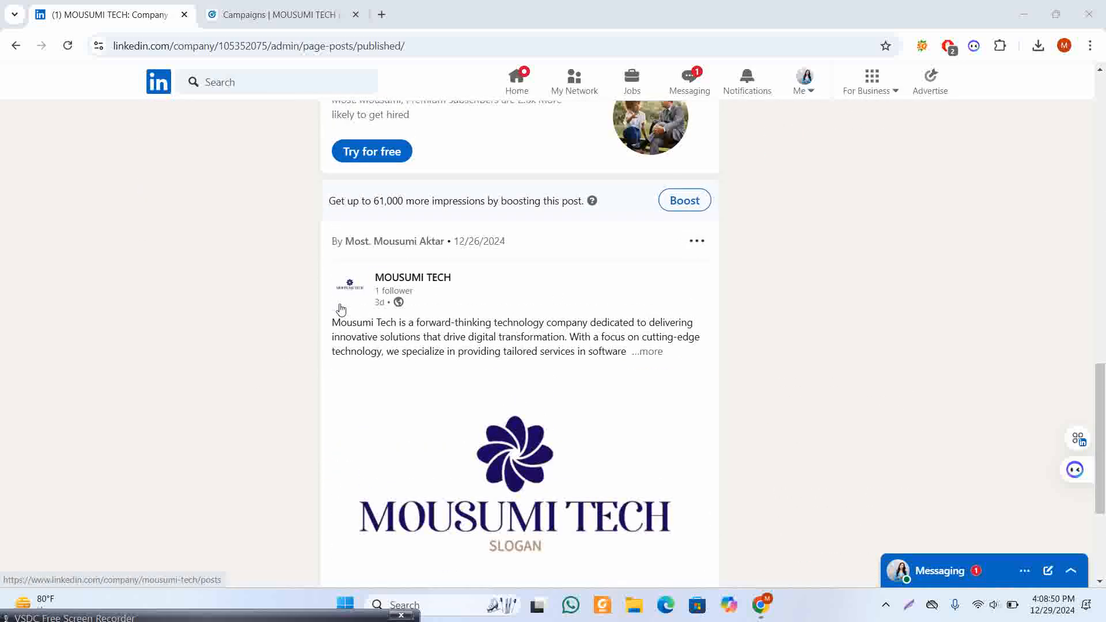
pyautogui.scroll(-3, 400, 325)
pyautogui.scroll(10, 777, 311)
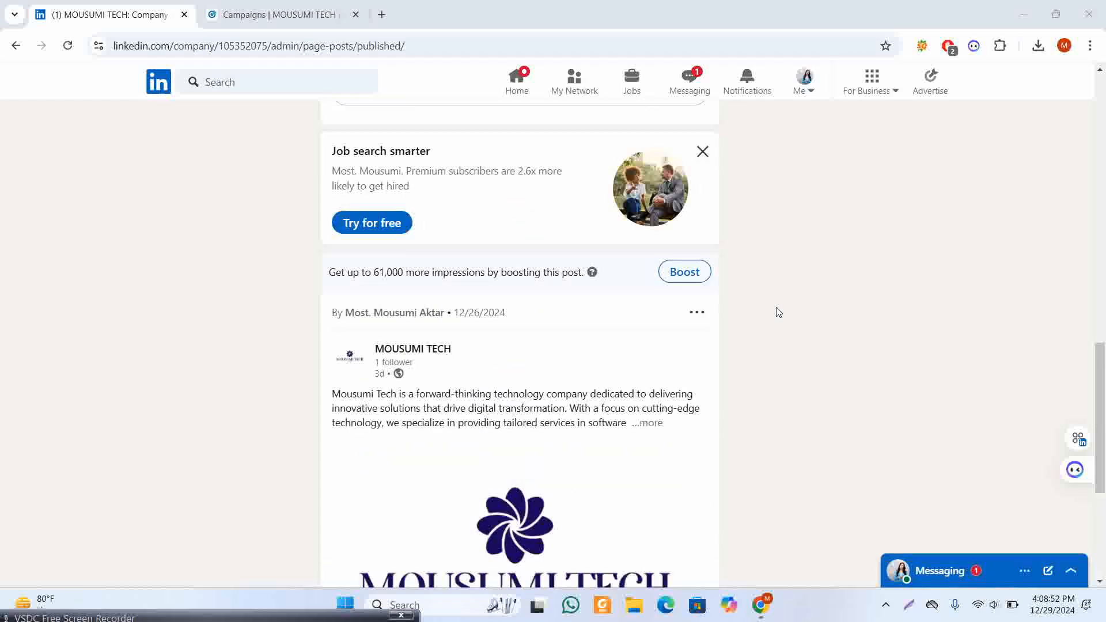
pyautogui.scroll(5, 777, 311)
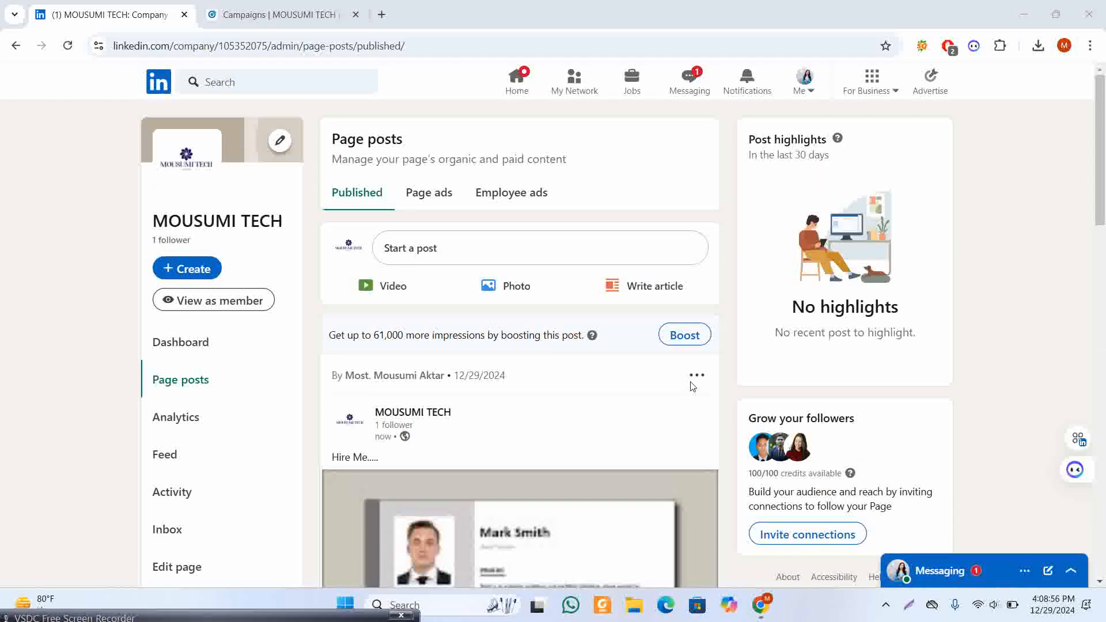
pyautogui.click(685, 337)
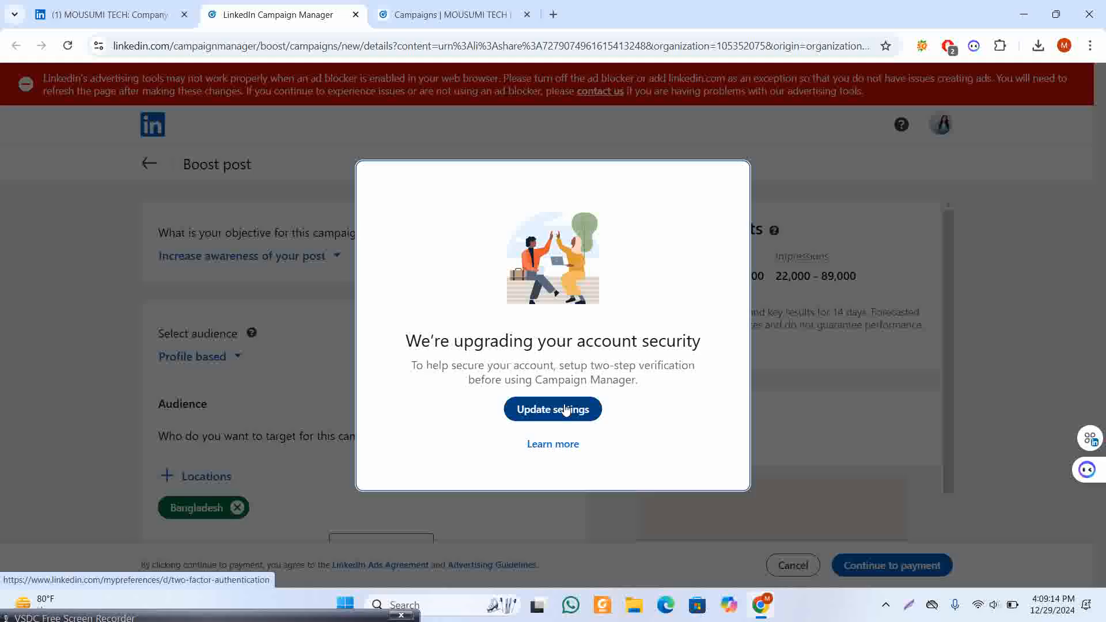
# Step: Start the two-step verification setup from the account security notice and resend the LinkedIn app confirmation
pyautogui.click(567, 409)
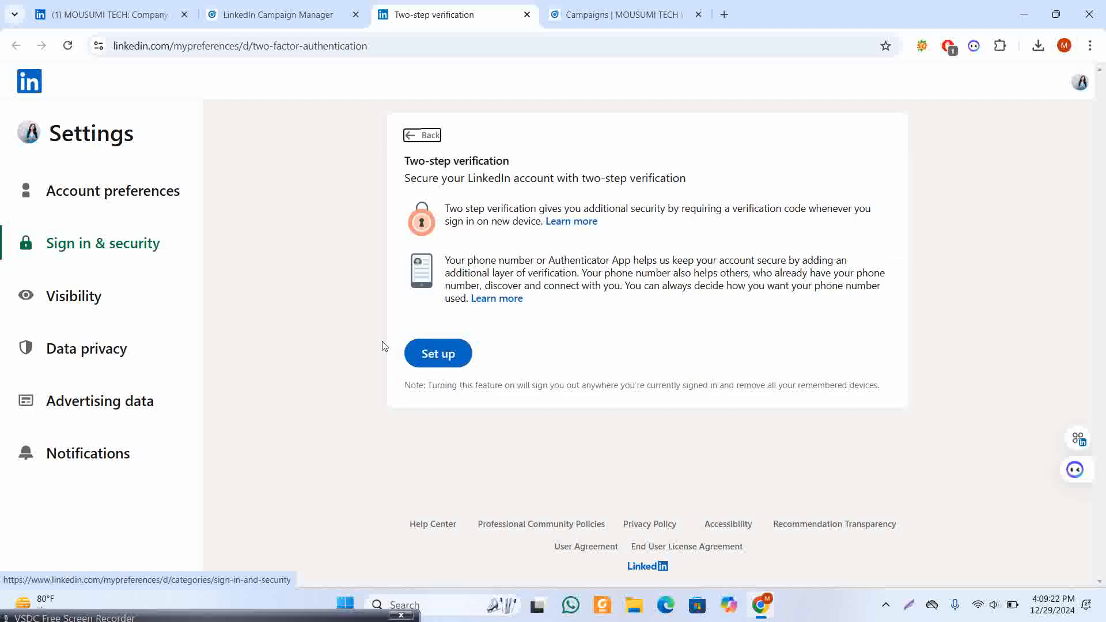
pyautogui.click(451, 359)
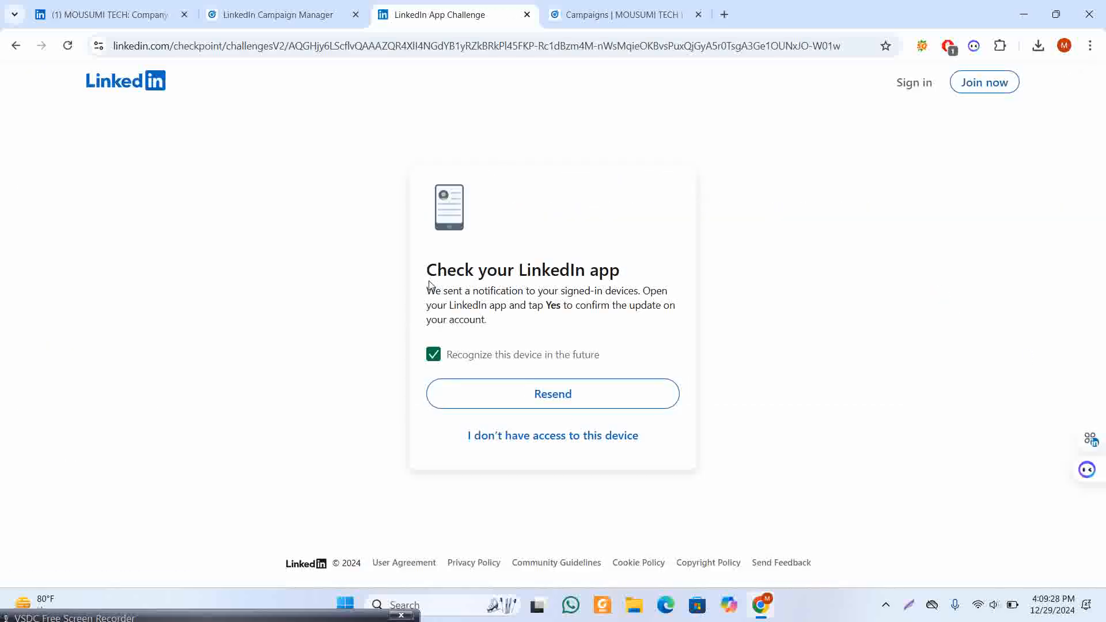
pyautogui.moveTo(428, 269); pyautogui.dragTo(661, 260)
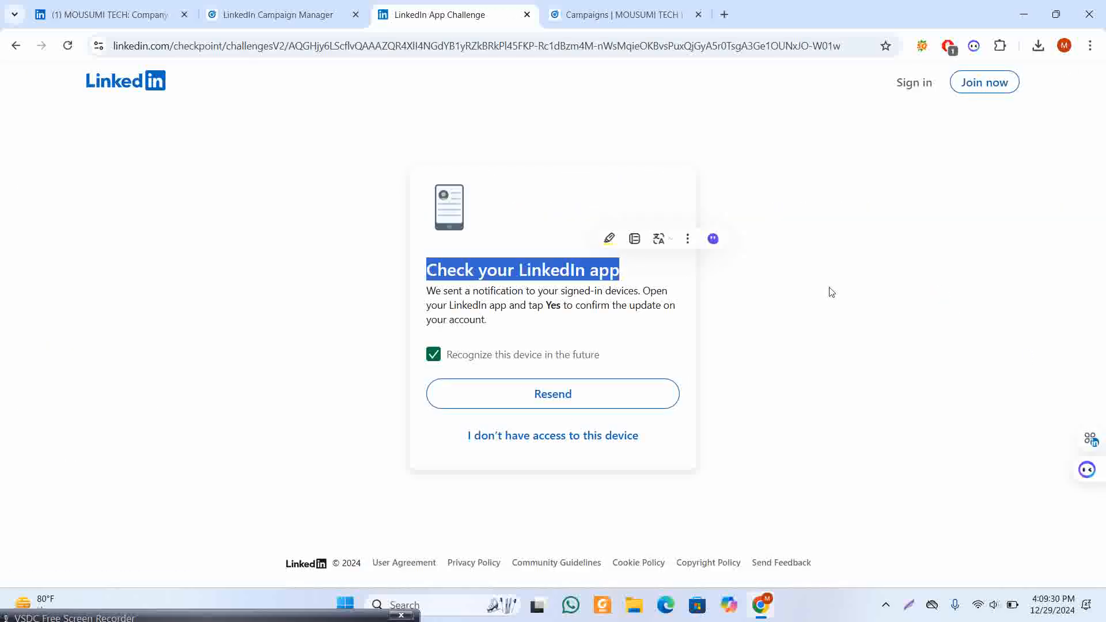
pyautogui.click(846, 292)
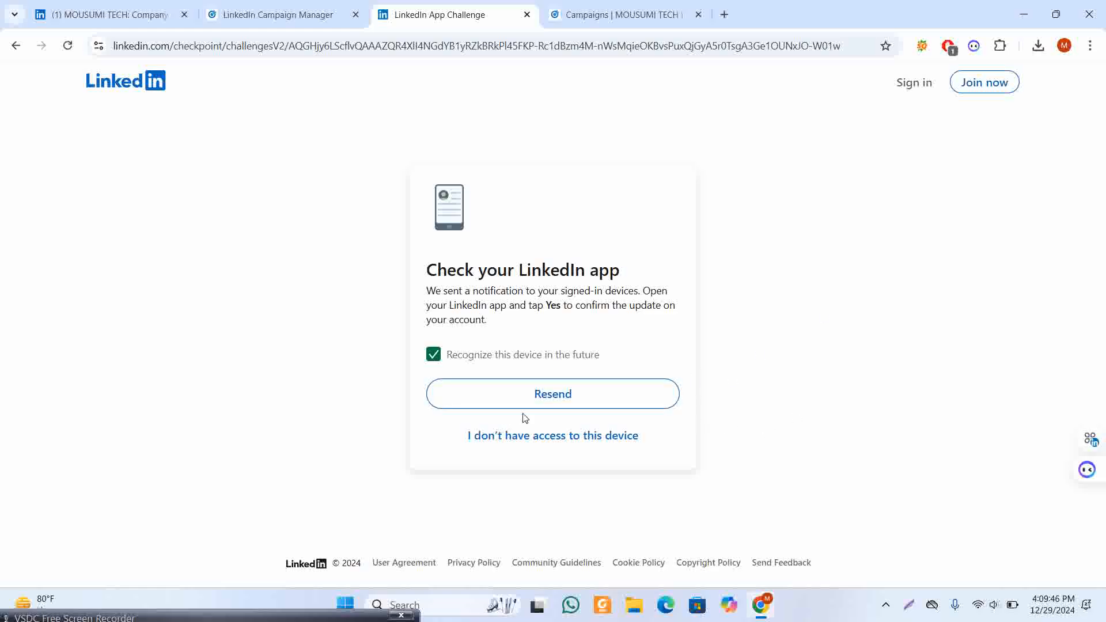
pyautogui.click(569, 397)
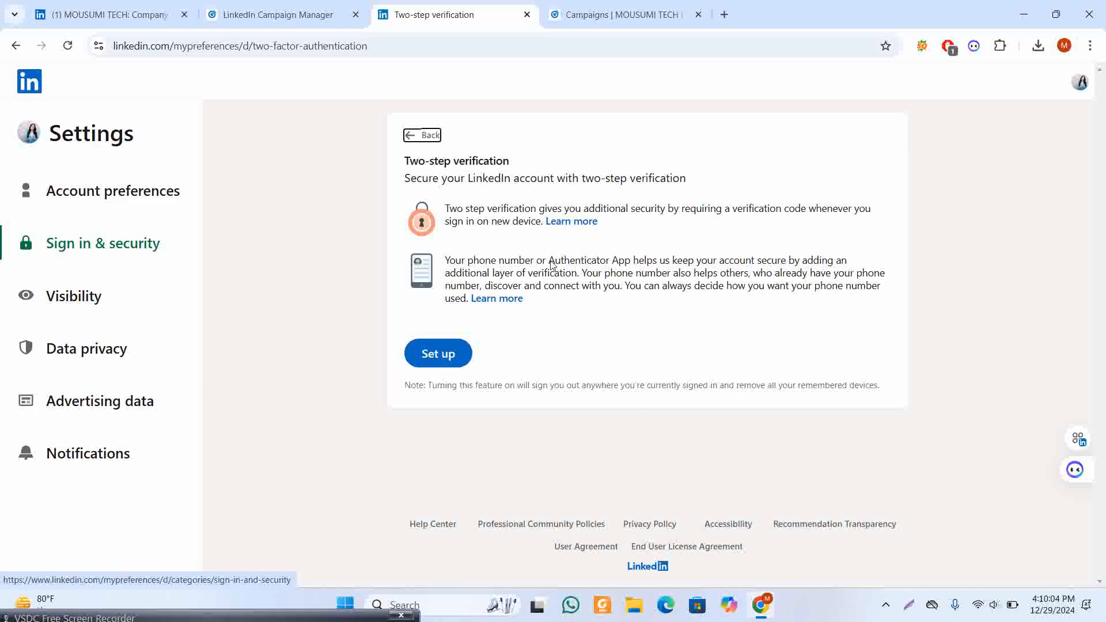
# Step: Restart the two-step verification setup, try both verification methods and choose Authenticator App
pyautogui.click(445, 354)
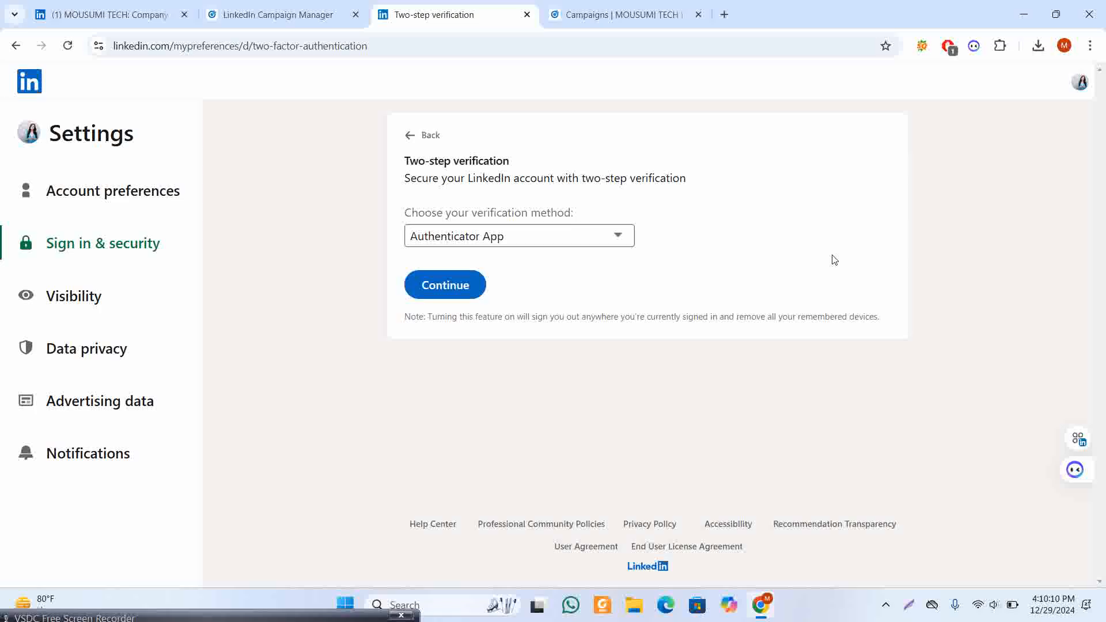
pyautogui.click(526, 235)
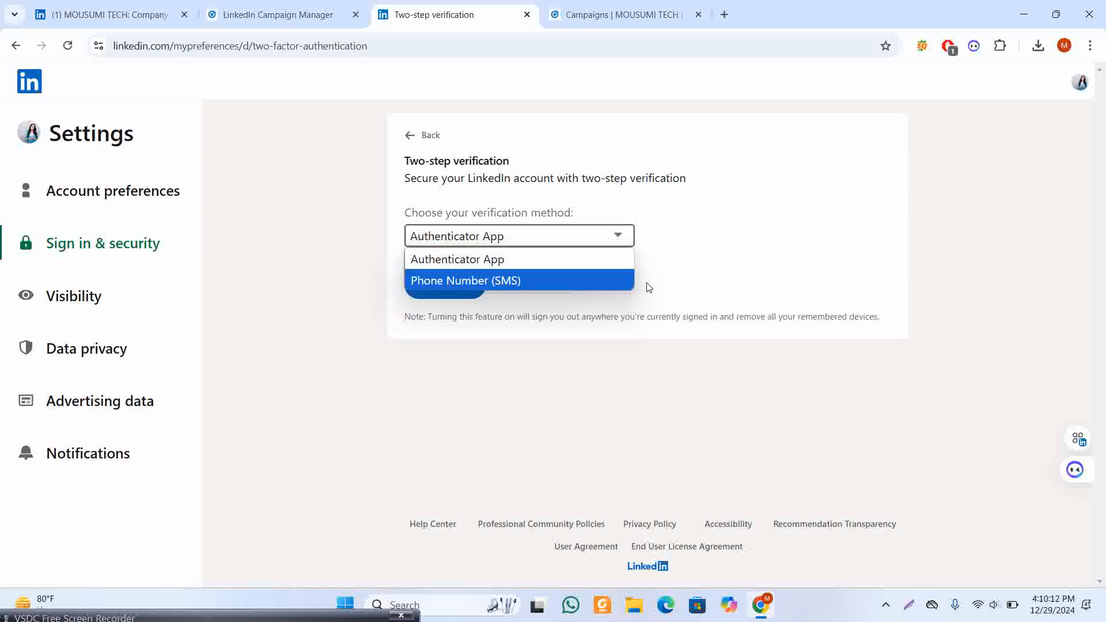
pyautogui.click(538, 257)
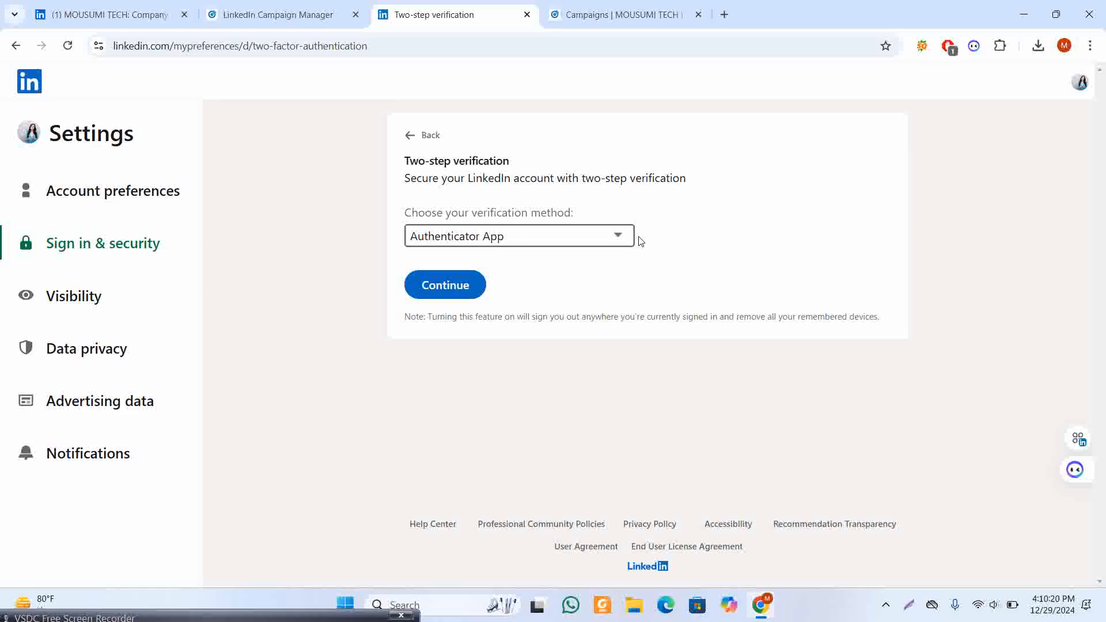
pyautogui.click(583, 242)
pyautogui.click(506, 287)
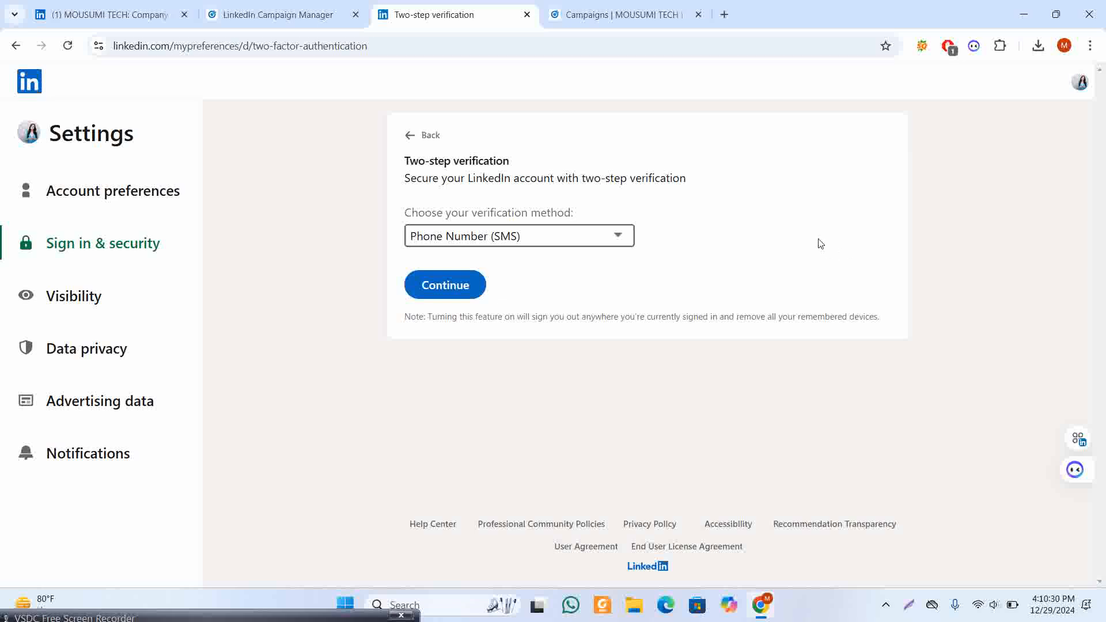
pyautogui.click(625, 236)
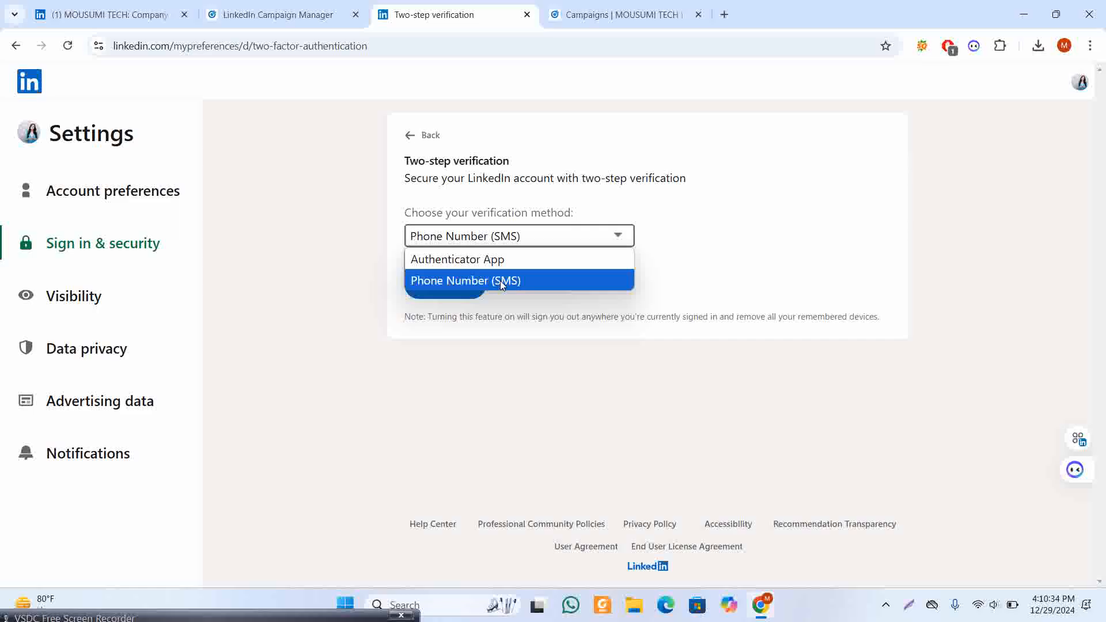
pyautogui.click(475, 258)
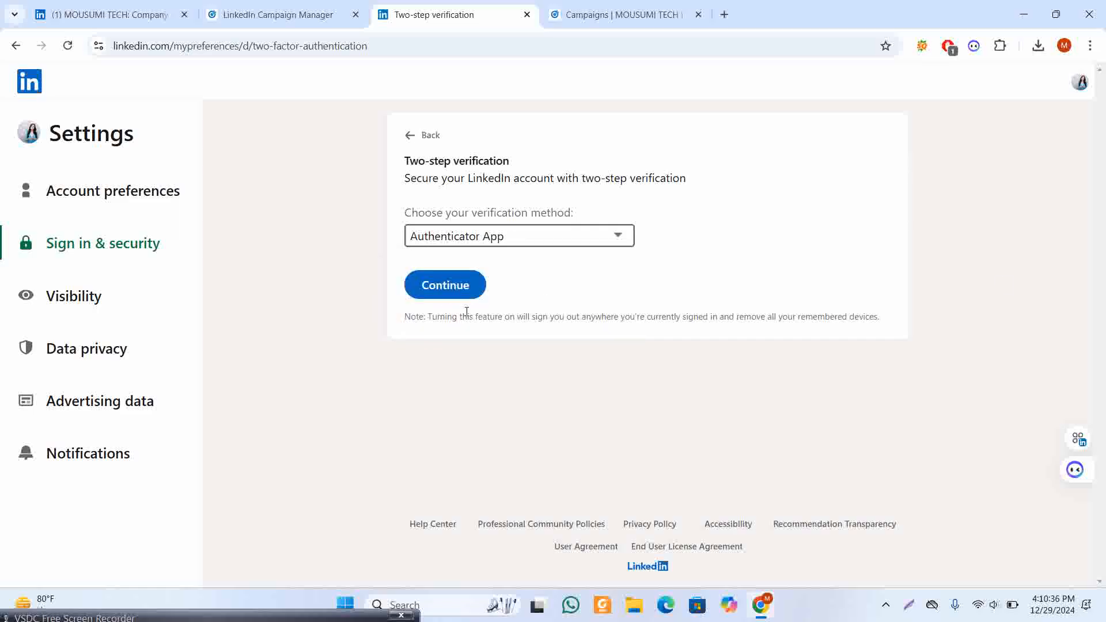
# Step: Continue with the authenticator app setup, submit the LinkedIn account password and highlight part of the secret key
pyautogui.click(447, 294)
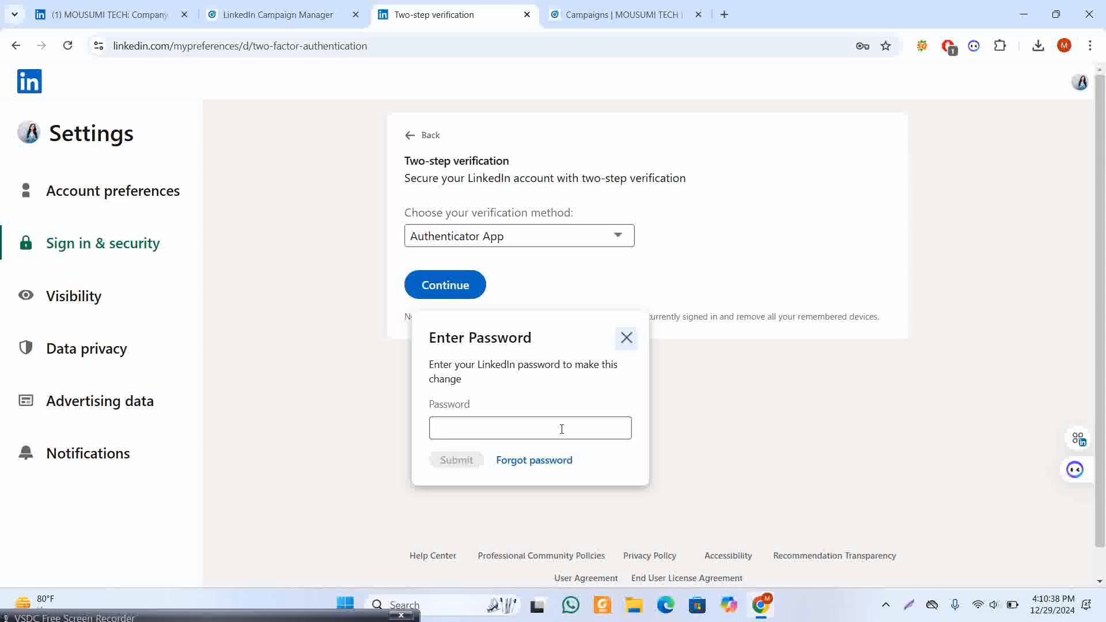
pyautogui.click(495, 425)
pyautogui.click(641, 482)
pyautogui.click(457, 460)
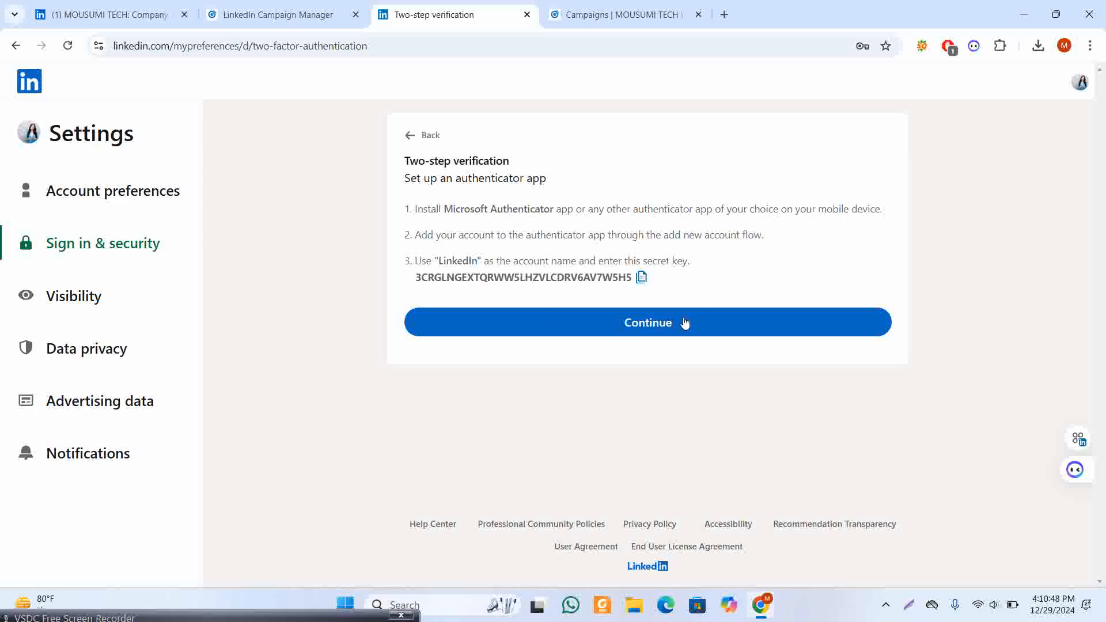
pyautogui.moveTo(403, 284); pyautogui.dragTo(520, 279)
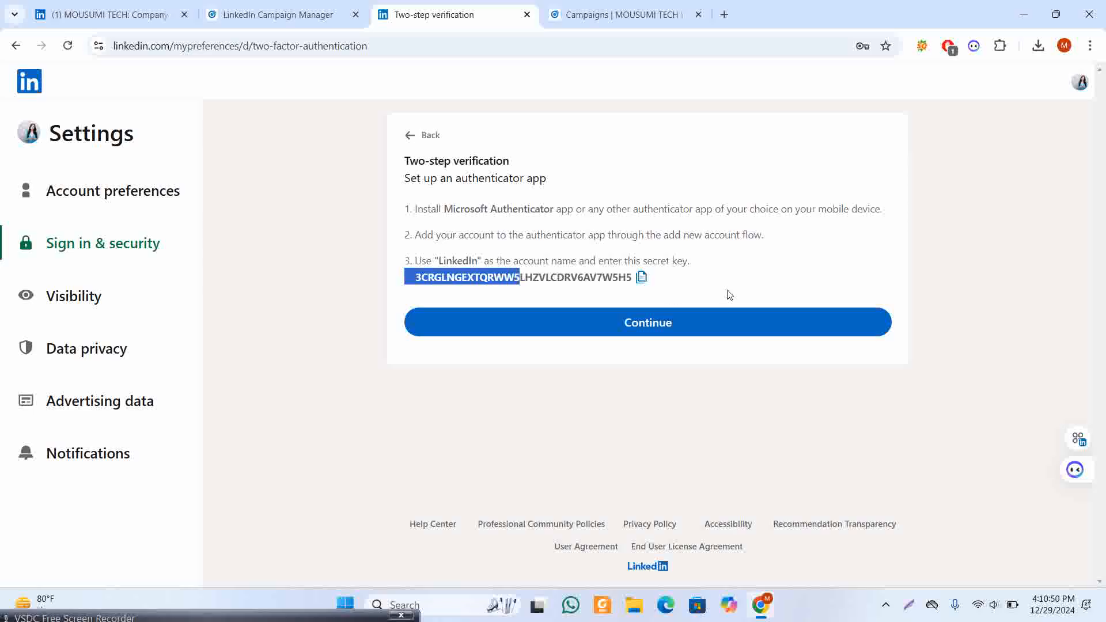
# Step: Copy the authenticator app's secret key from LinkedIn's two-step verification setup page
pyautogui.click(722, 284)
pyautogui.moveTo(419, 276); pyautogui.dragTo(455, 277)
pyautogui.click(696, 272)
pyautogui.click(641, 277)
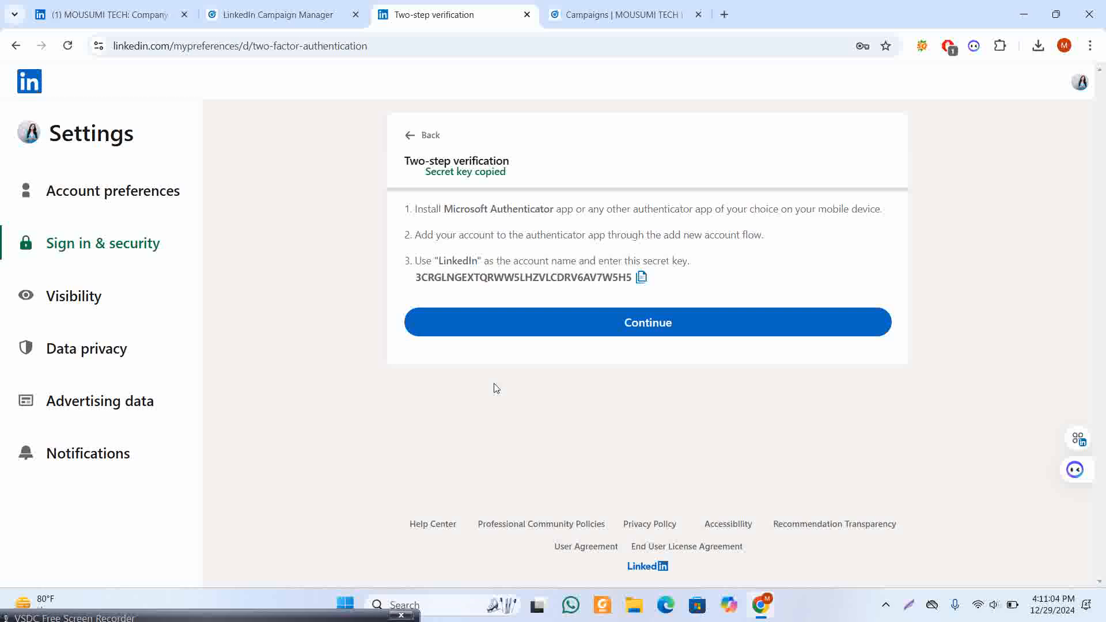
# Step: Switch to WhatsApp, send the copied secret key to a contact's chat, and return to the browser
pyautogui.click(571, 605)
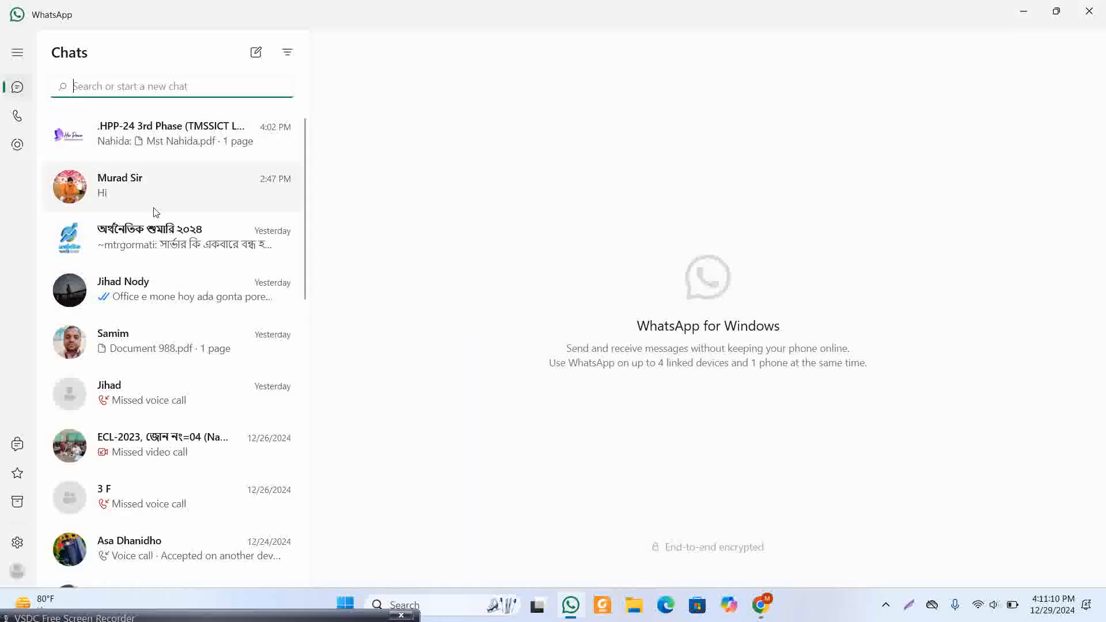
pyautogui.scroll(-3, 140, 242)
pyautogui.scroll(3, 141, 242)
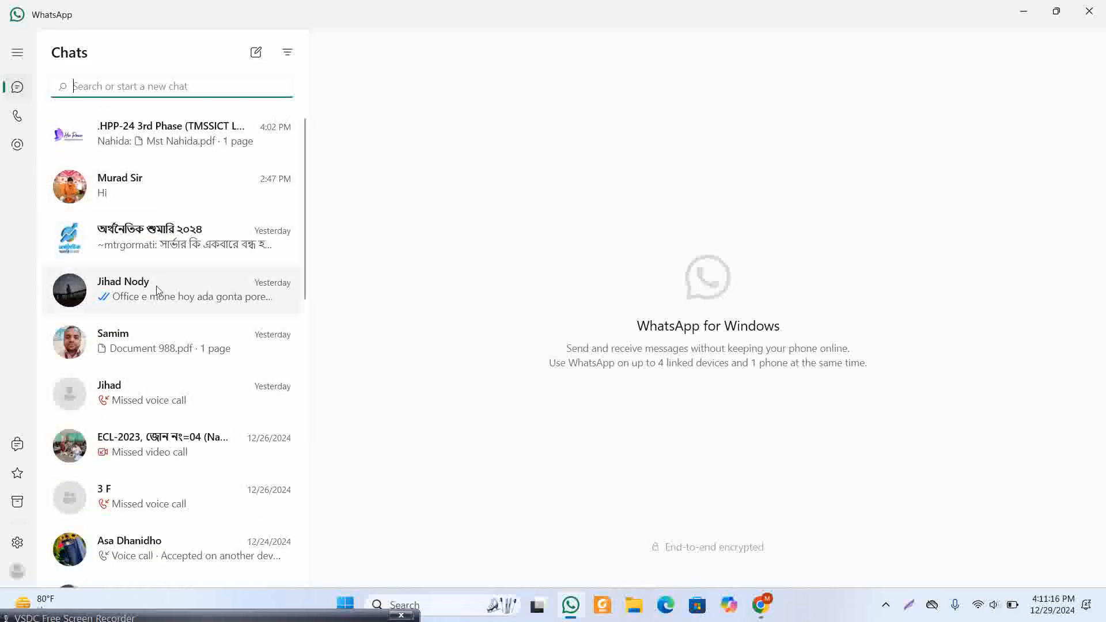
pyautogui.click(230, 196)
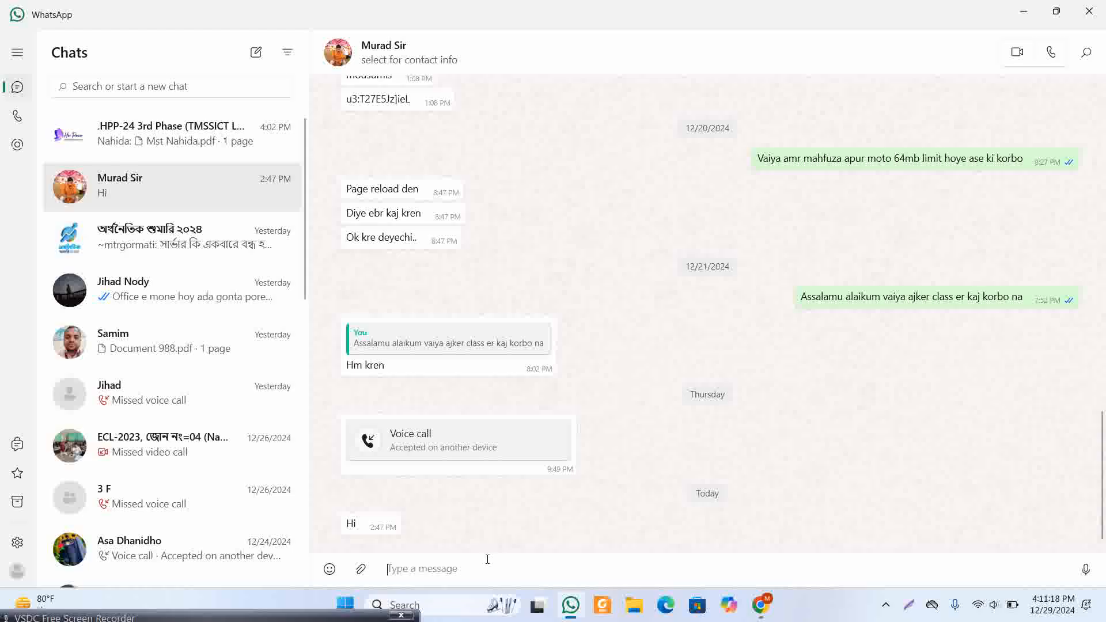
pyautogui.hotkey('ctrl', 'v')
pyautogui.press('Return')
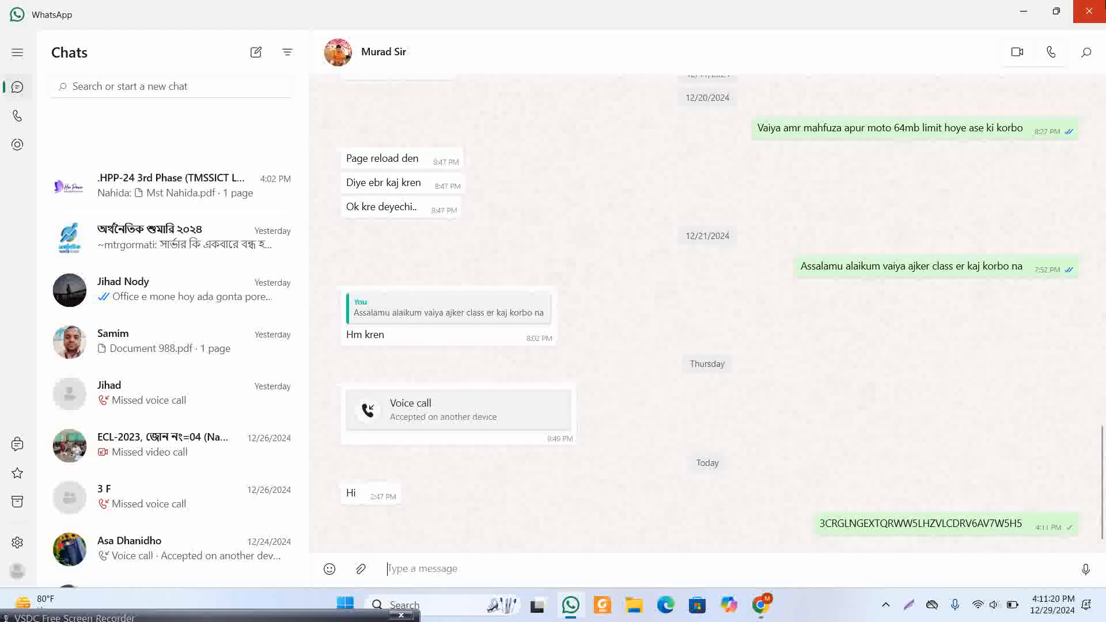
pyautogui.hotkey('alt', 'Tab')
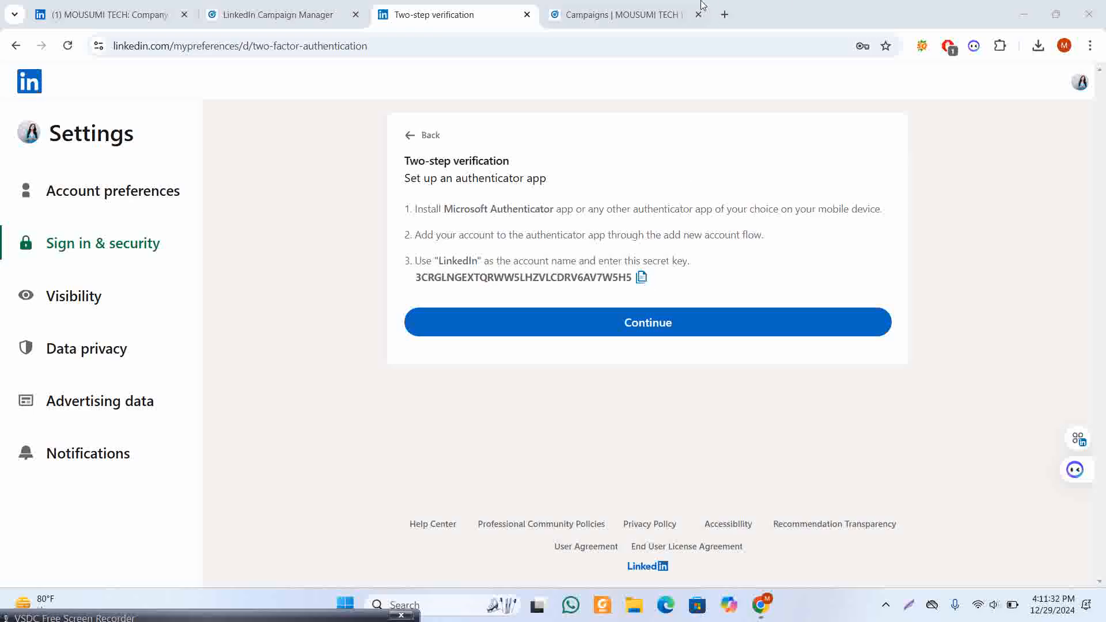
# Step: Search Google for "google authenticator" in a new tab and show the image results
pyautogui.click(724, 15)
pyautogui.click(475, 278)
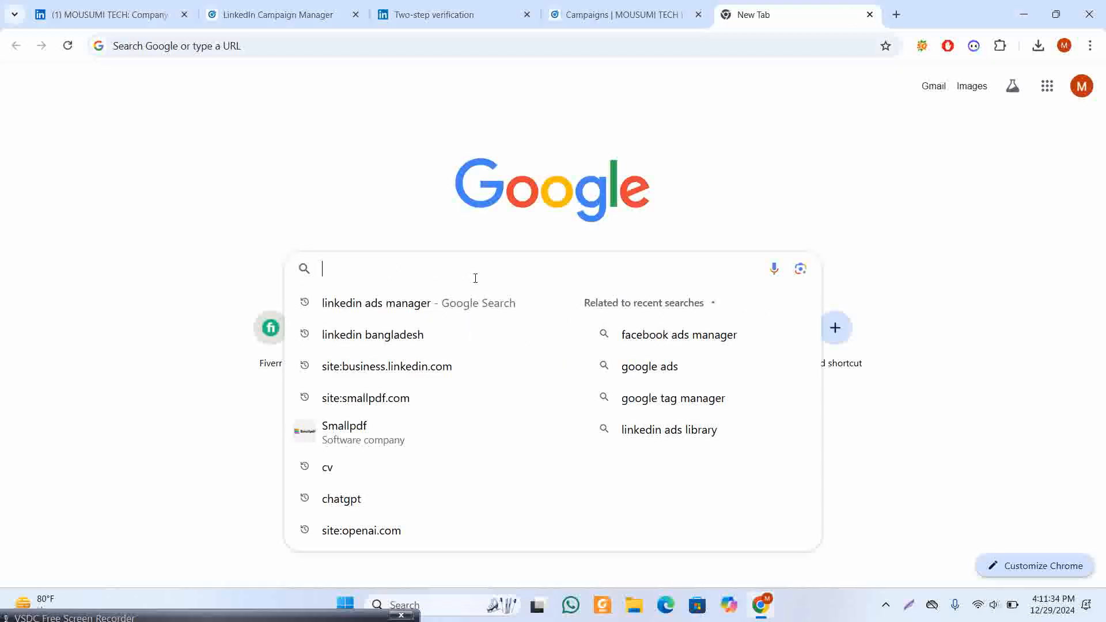
pyautogui.write('goog')
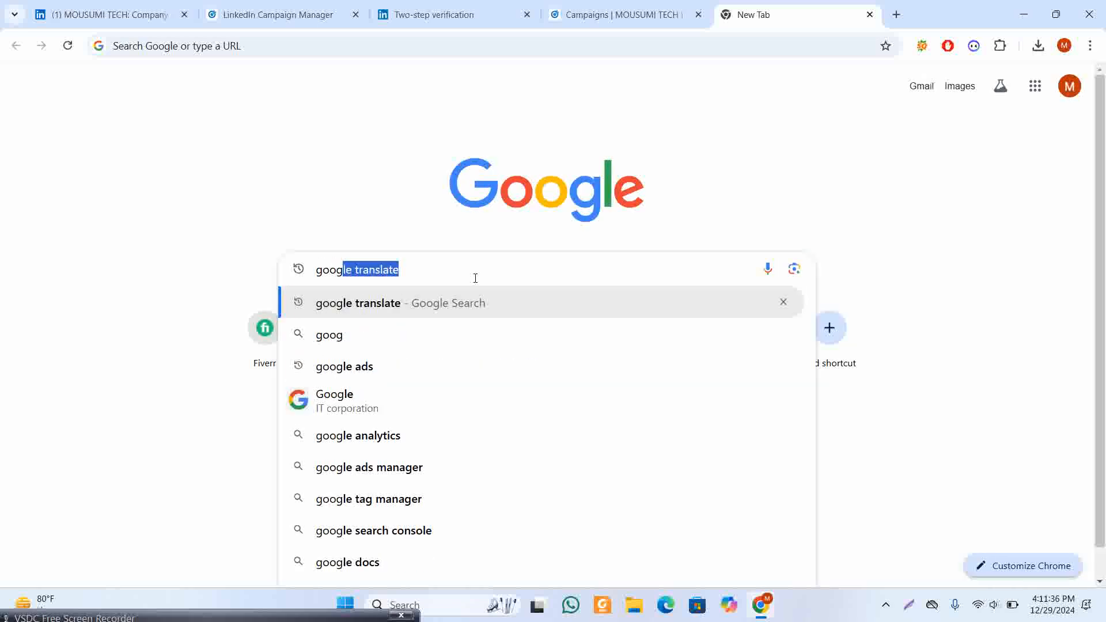
pyautogui.write('le aut')
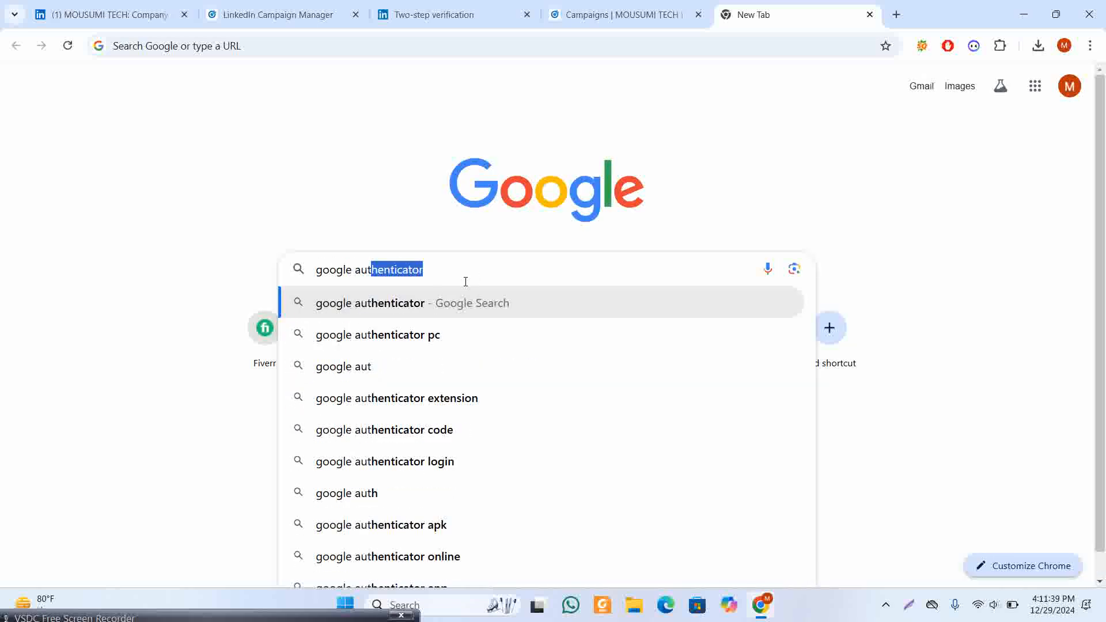
pyautogui.click(427, 301)
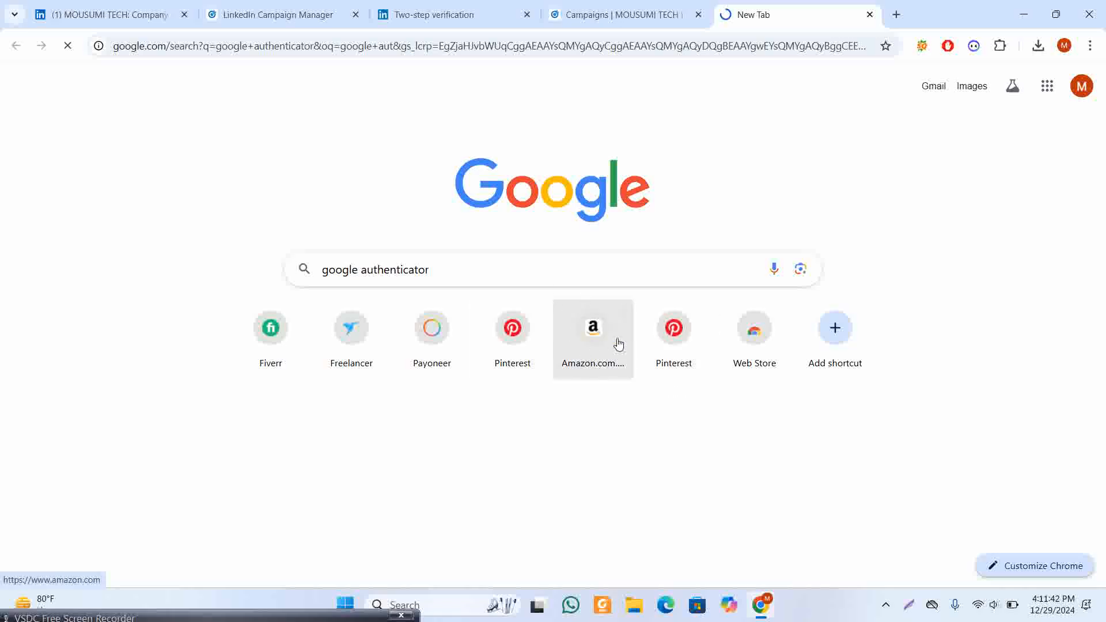
pyautogui.click(204, 142)
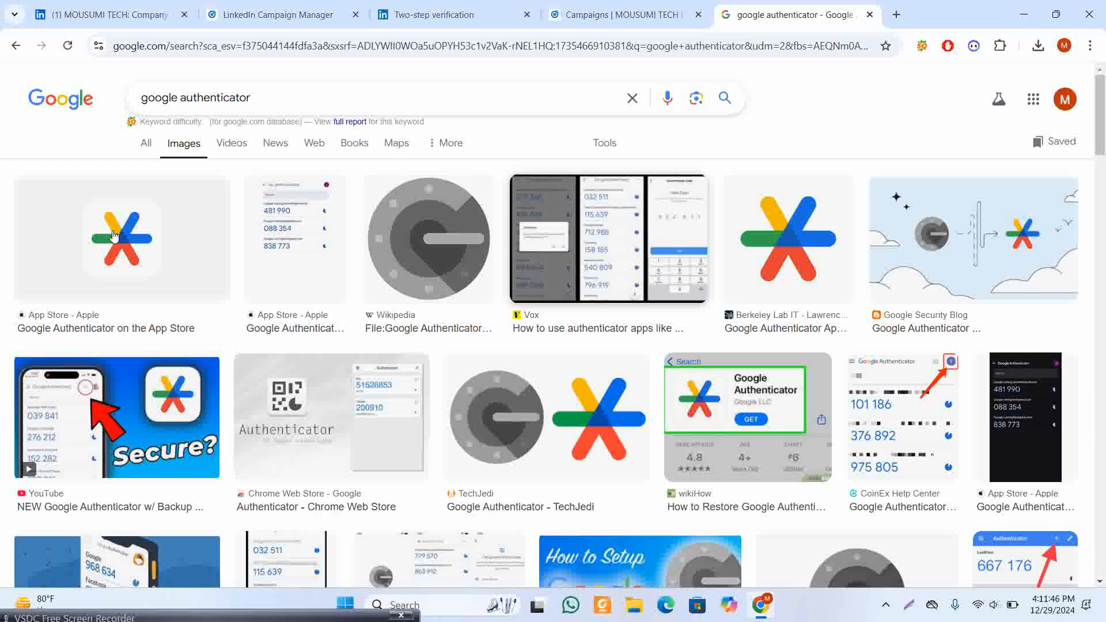
# Step: Preview the App Store image of Google Authenticator and the related 2Stable image about migrating 2FA codes
pyautogui.click(121, 239)
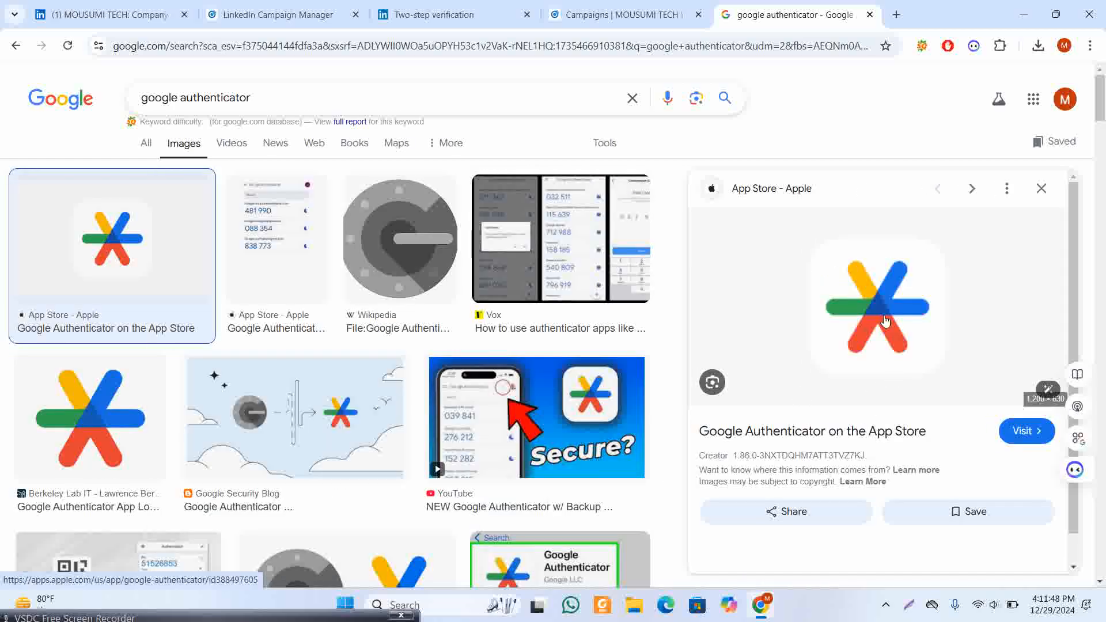
pyautogui.scroll(-2, 871, 390)
pyautogui.scroll(-2, 871, 390)
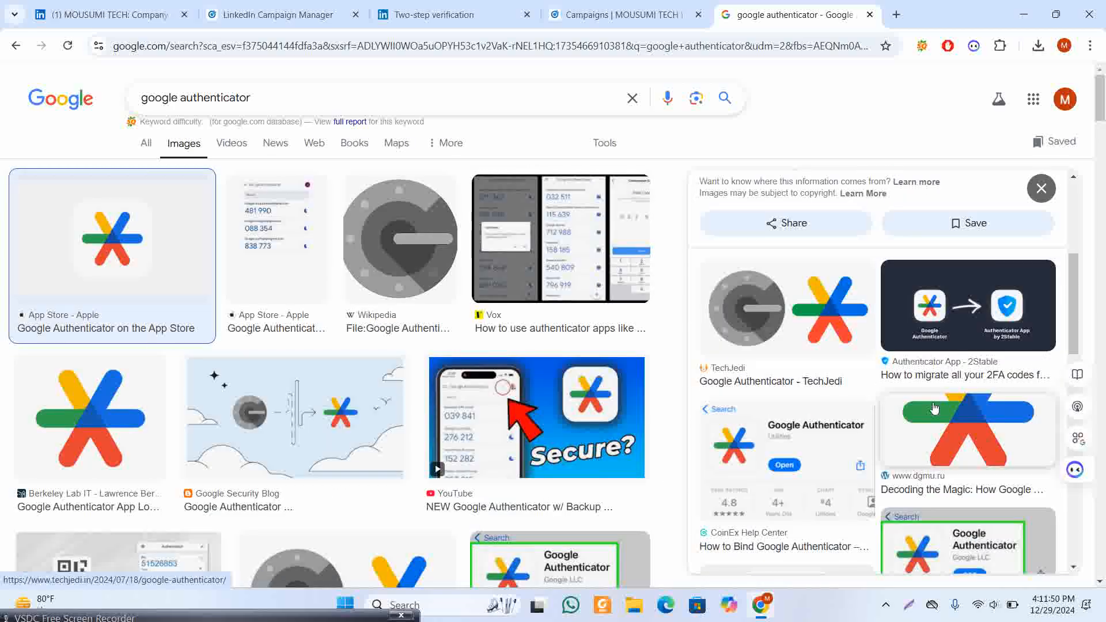
pyautogui.click(947, 322)
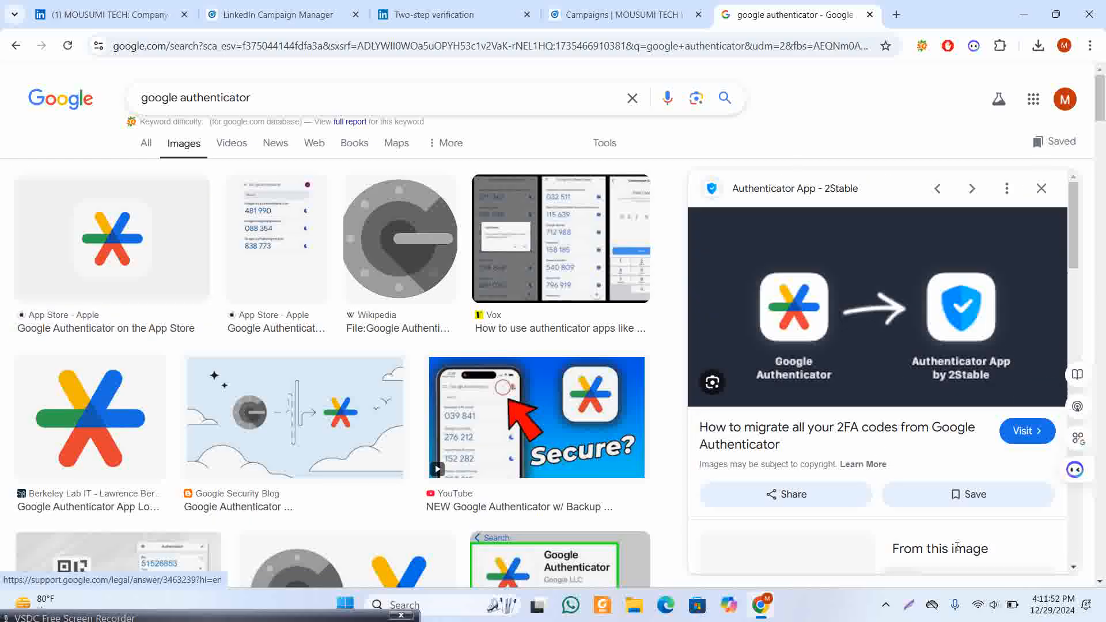
# Step: Mark the Google Authenticator logo with a red rectangle in a full-screen capture, and close the capture without saving
pyautogui.click(1055, 14)
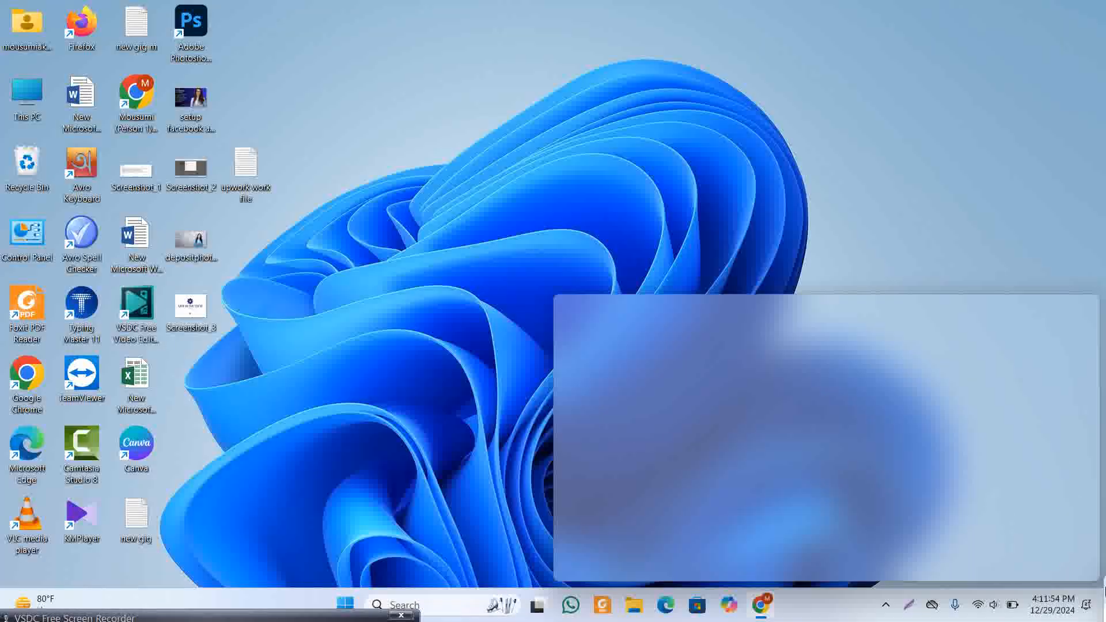
pyautogui.click(1058, 309)
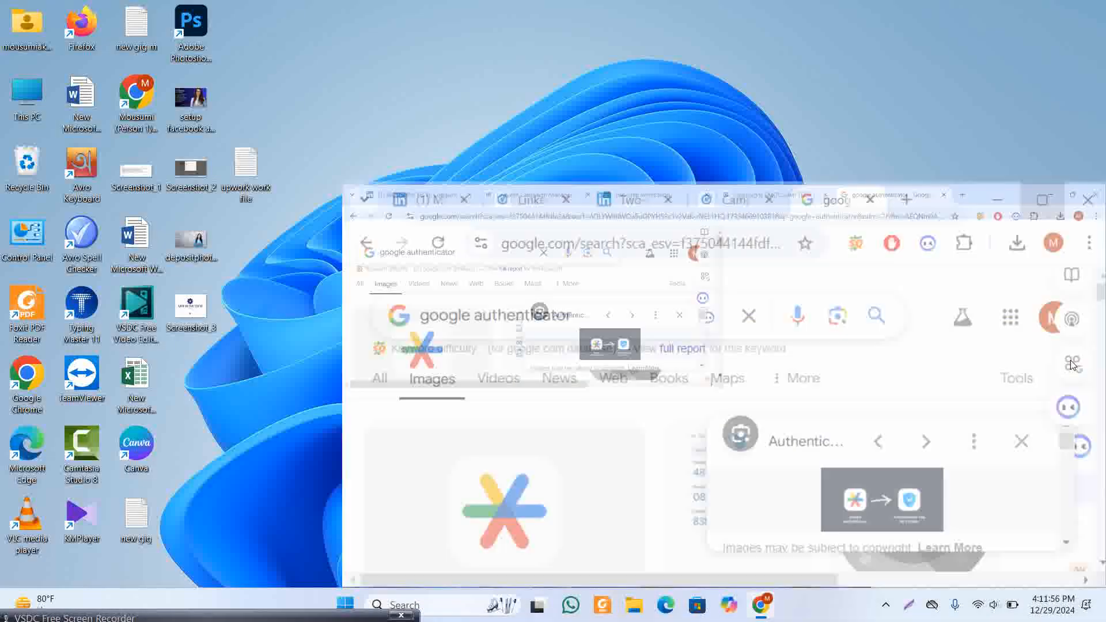
pyautogui.click(909, 604)
pyautogui.moveTo(1, 1)
pyautogui.mouseDown()
pyautogui.moveTo(75, 105)
pyautogui.moveTo(1104, 612)
pyautogui.mouseUp()
pyautogui.click(970, 542)
pyautogui.moveTo(748, 251); pyautogui.dragTo(843, 380)
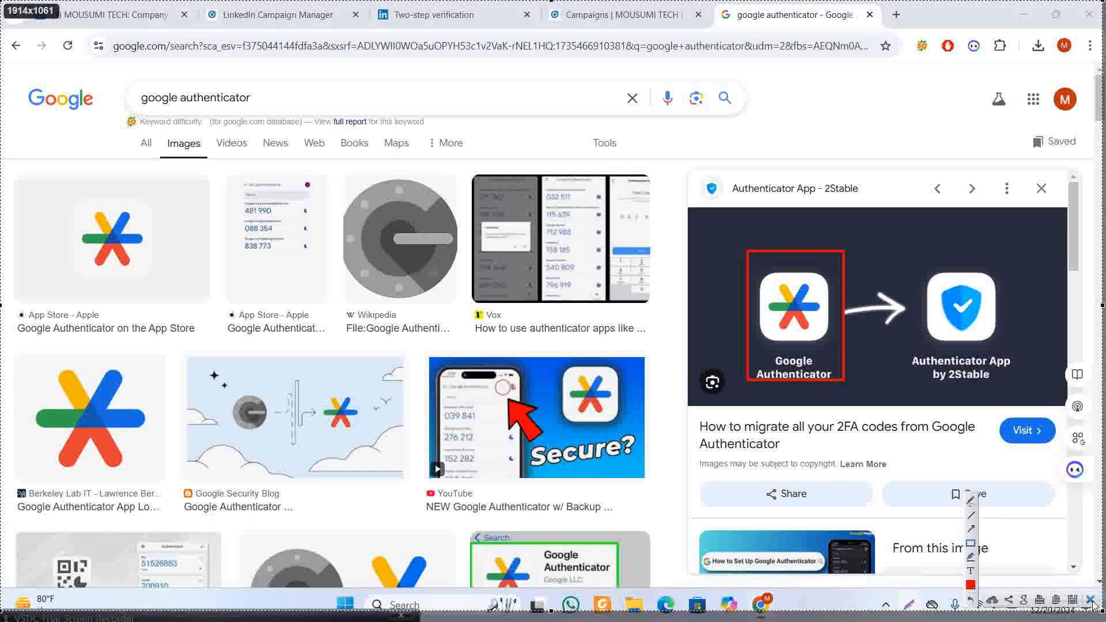
pyautogui.click(1090, 599)
# Step: Copy the secret key again from the LinkedIn two-step verification page and close the Google Authenticator search tab
pyautogui.click(586, 12)
pyautogui.click(439, 12)
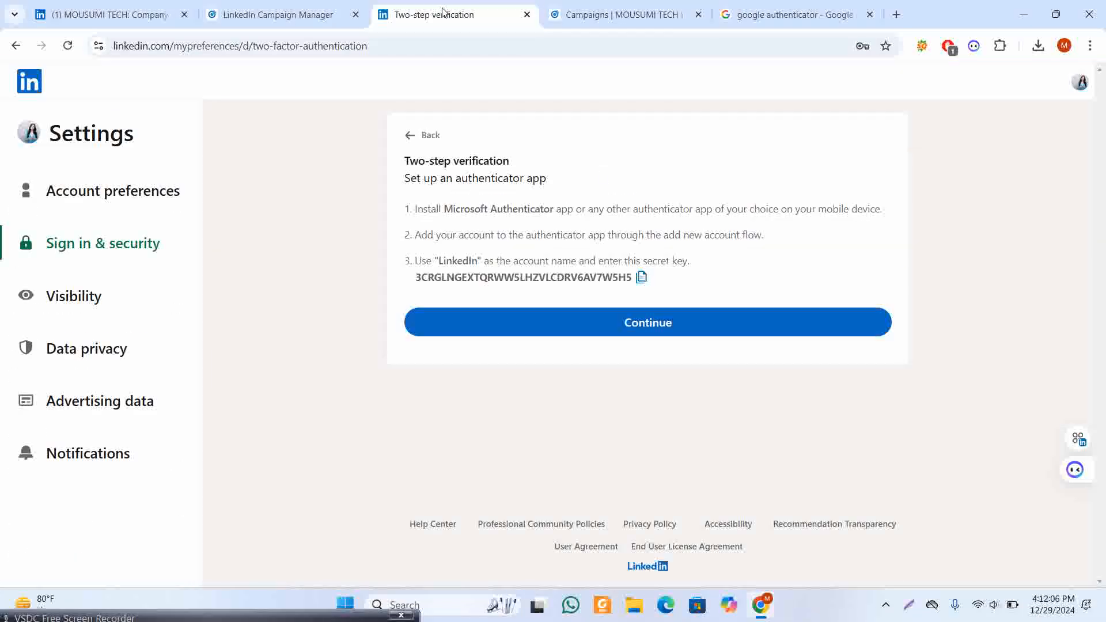
pyautogui.click(649, 283)
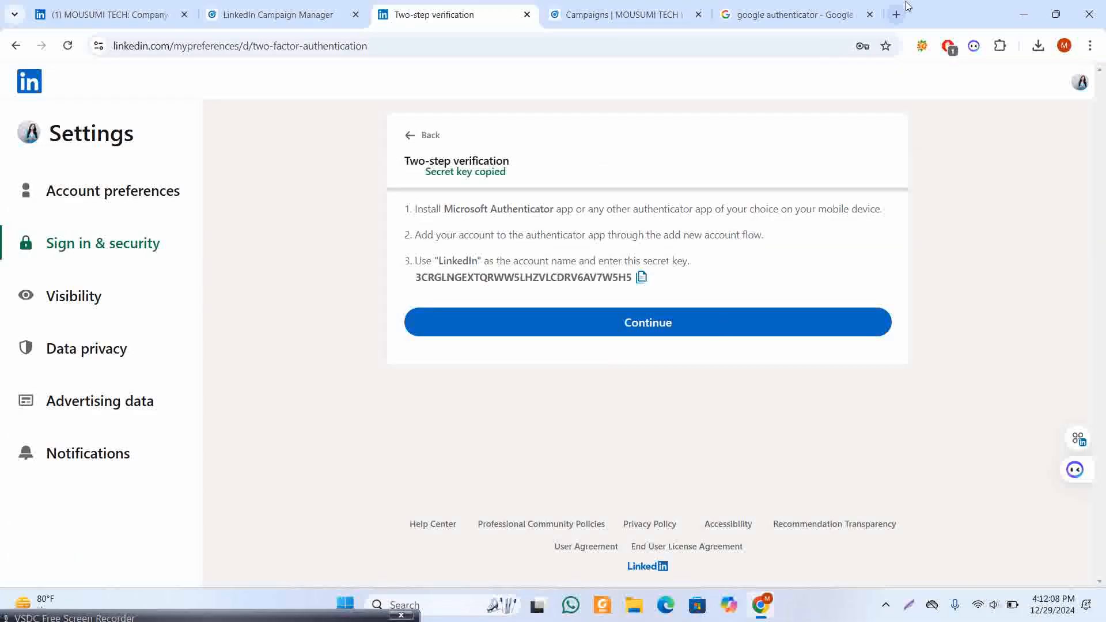
pyautogui.click(870, 15)
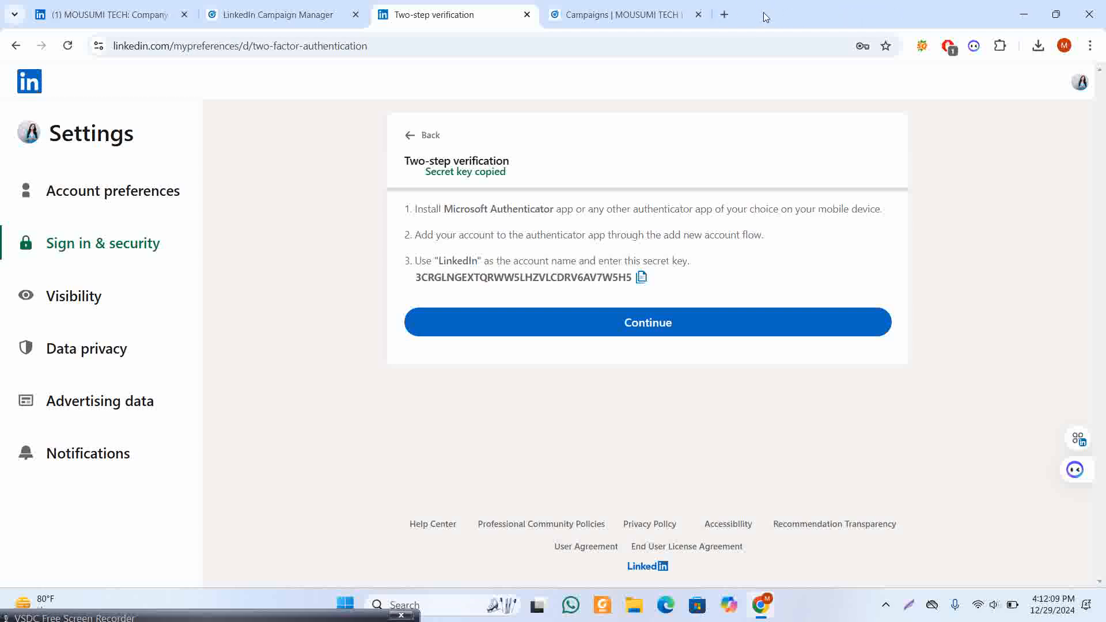
# Step: Open the website 2fa.online in a new browser tab
pyautogui.click(725, 16)
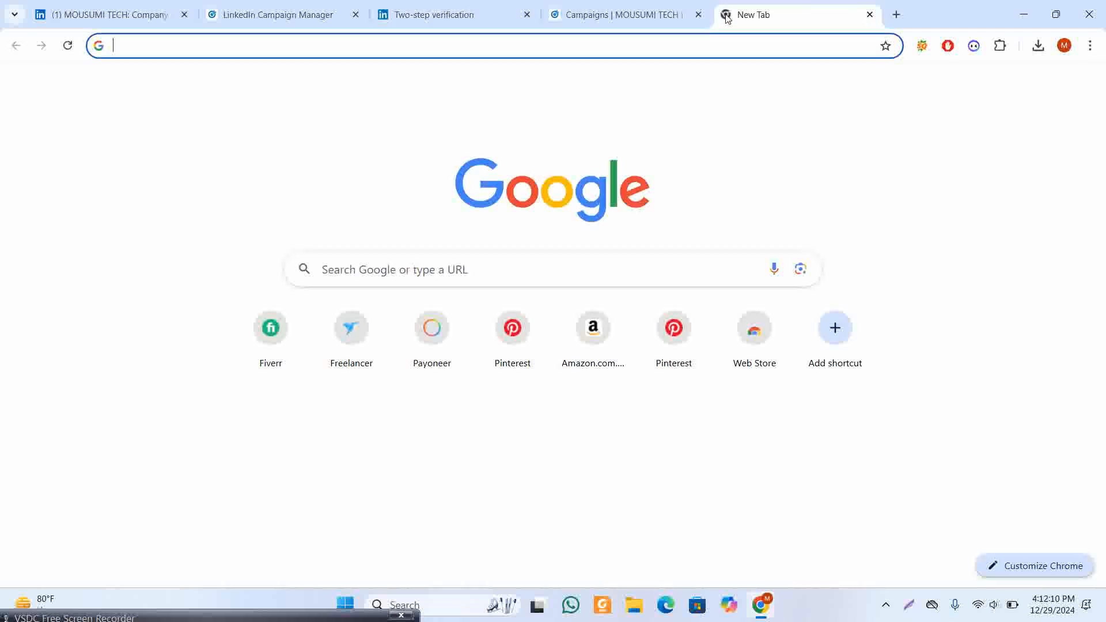
pyautogui.click(487, 271)
pyautogui.click(478, 182)
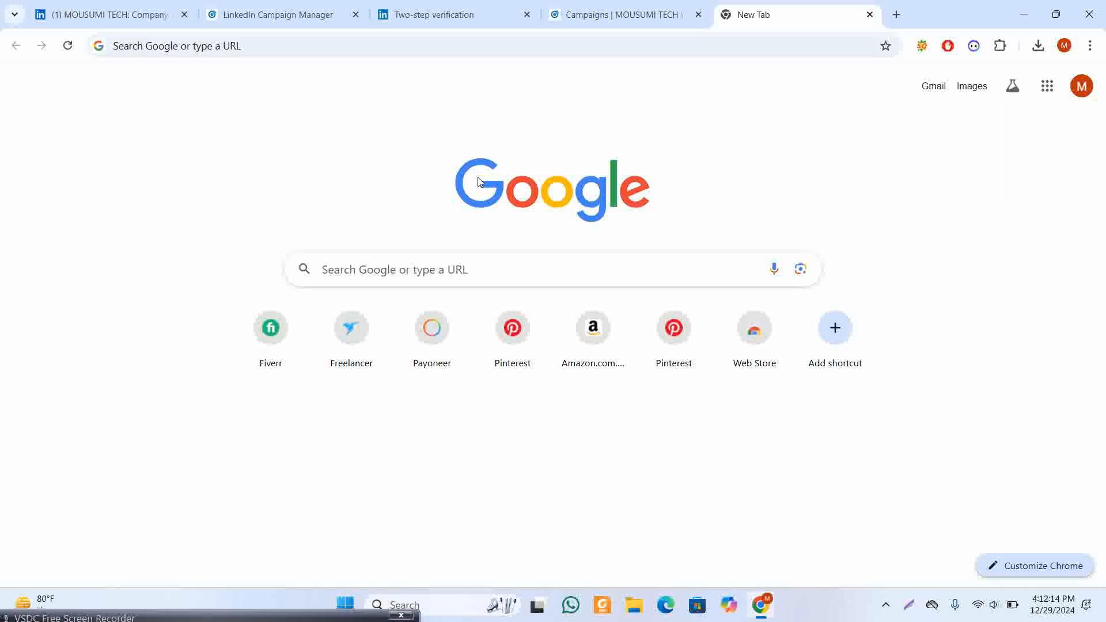
pyautogui.click(415, 40)
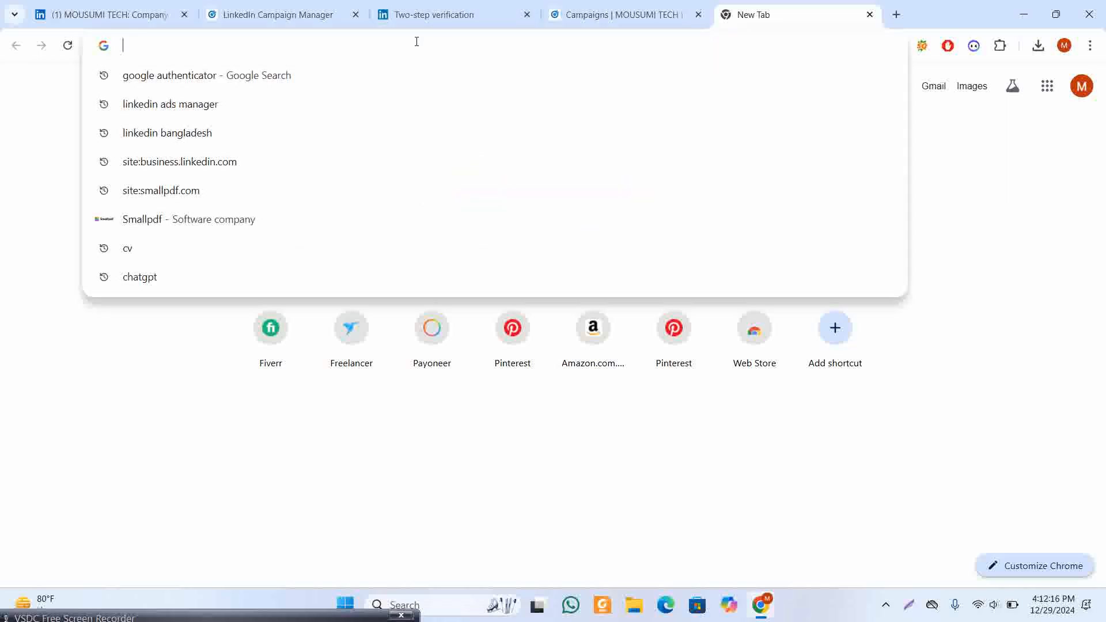
pyautogui.write('2fa')
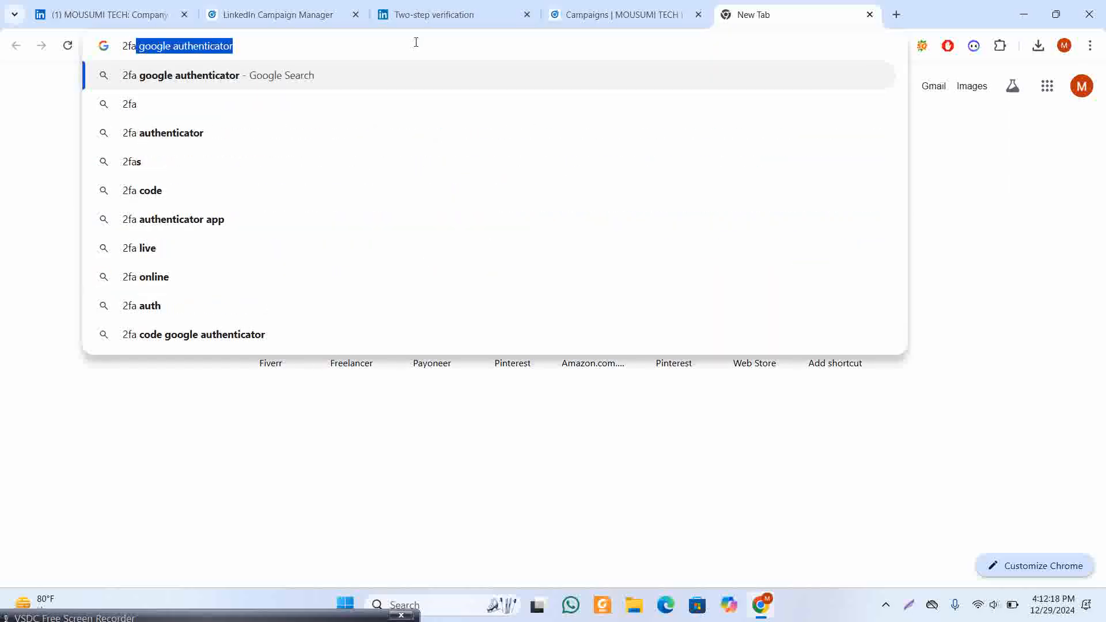
pyautogui.write('.onlin')
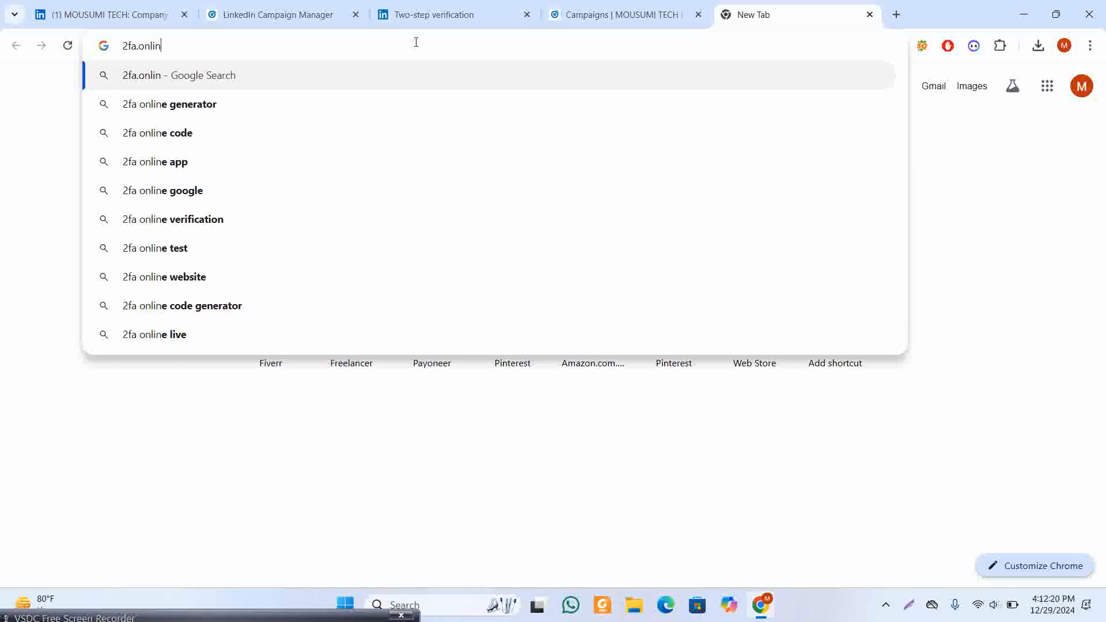
pyautogui.write('e')
pyautogui.press('Return')
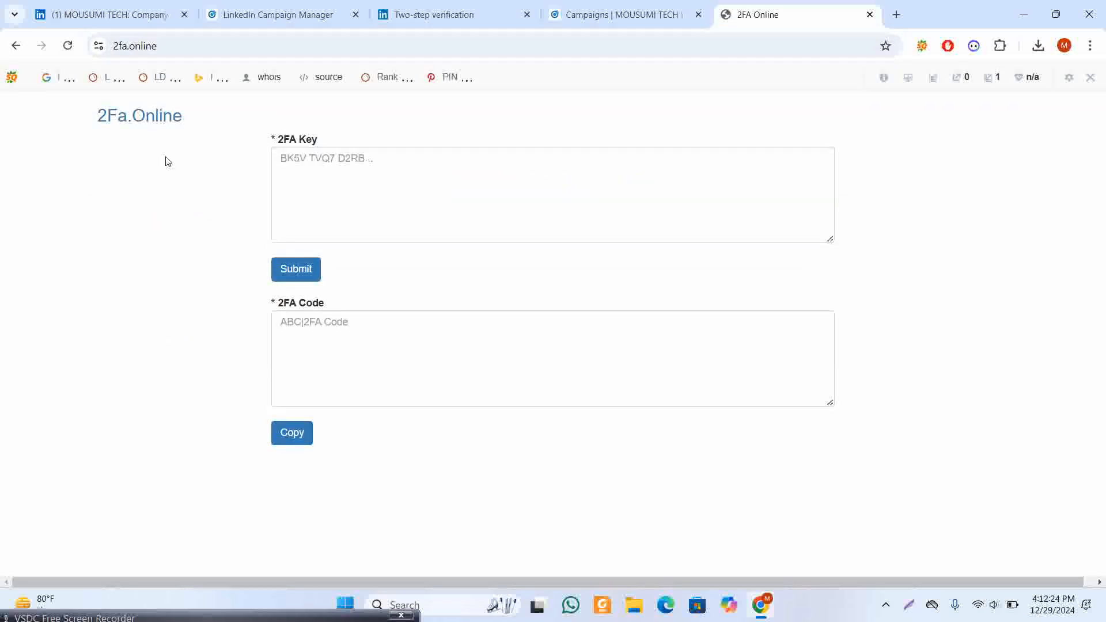
# Step: Paste the secret key as the 2FA key, generate the verification code and copy only the six-digit code
pyautogui.click(314, 174)
pyautogui.hotkey('ctrl', 'v')
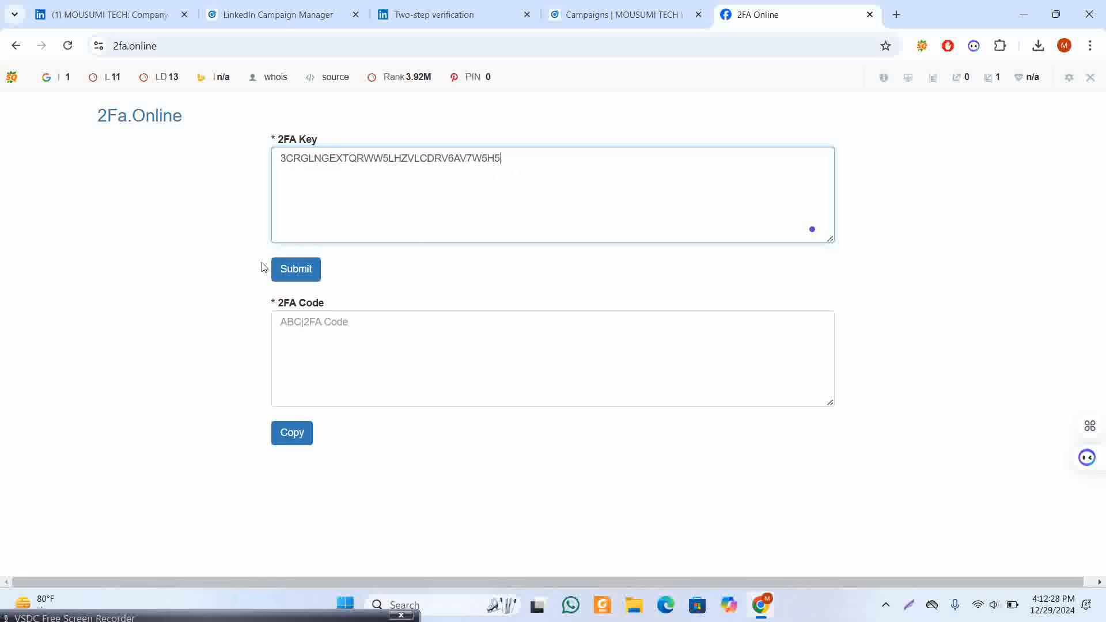
pyautogui.click(308, 270)
pyautogui.click(536, 337)
pyautogui.moveTo(536, 337); pyautogui.dragTo(505, 333)
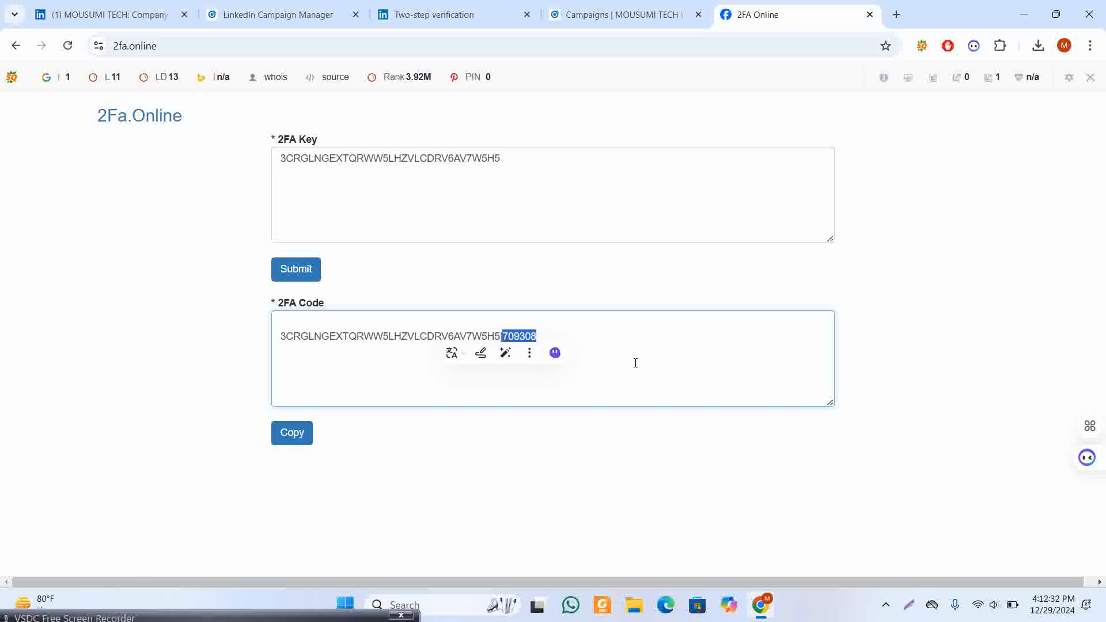
# Step: Continue the LinkedIn authenticator setup, paste the six-digit verification code and submit it to turn on two-step verification
pyautogui.click(439, 14)
pyautogui.click(625, 327)
pyautogui.click(520, 244)
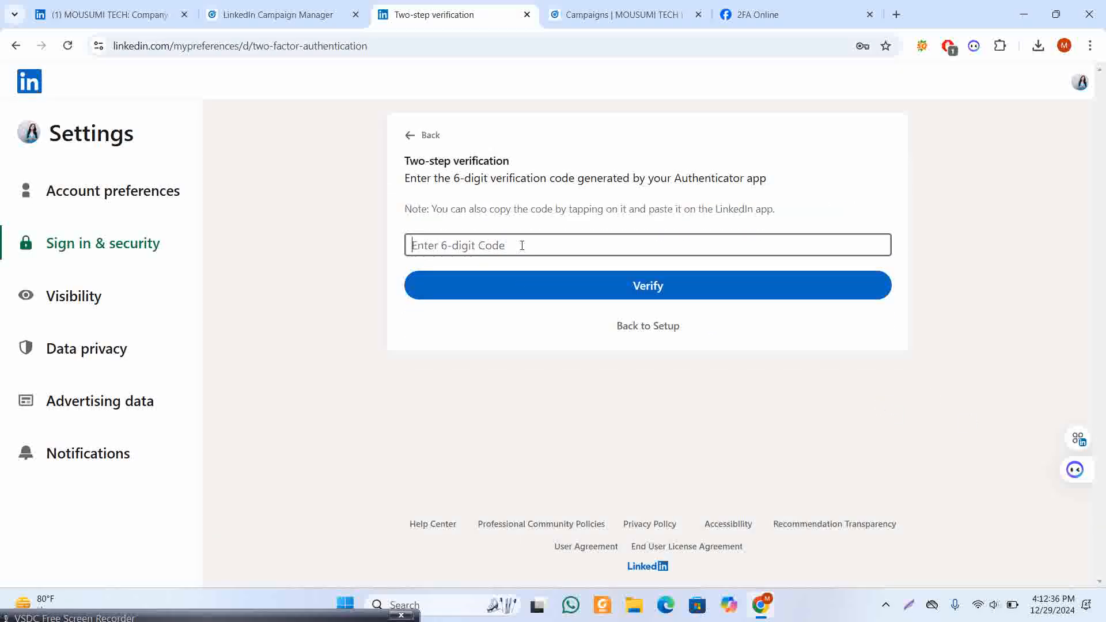
pyautogui.hotkey('ctrl', 'v')
pyautogui.press('Return')
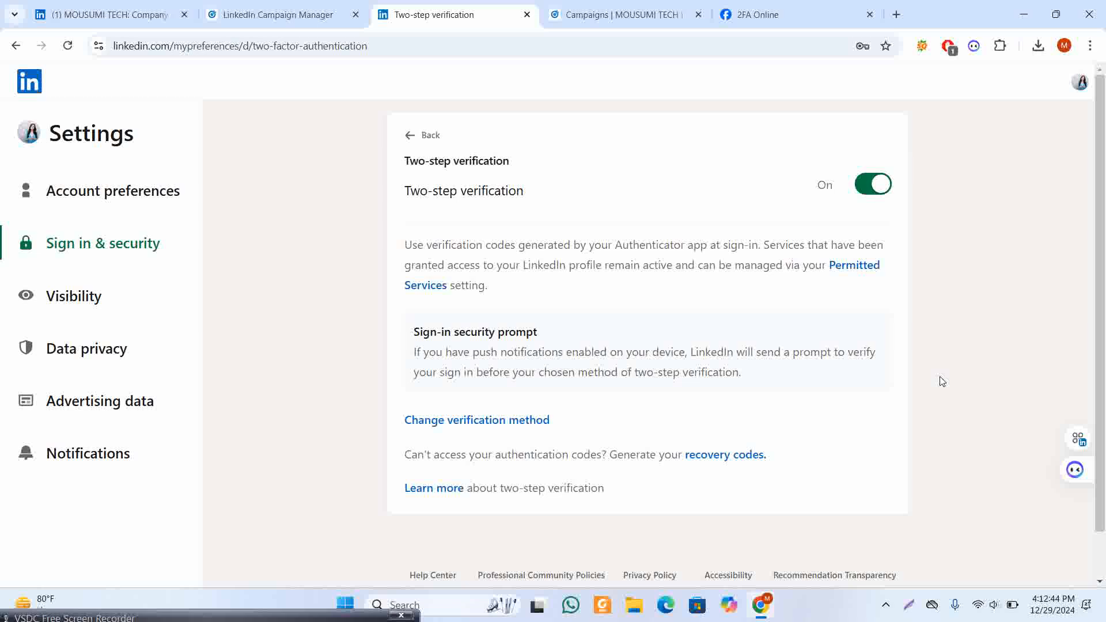
# Step: Return to the 2FA Online page and highlight the entered 2FA key to point it out
pyautogui.click(795, 15)
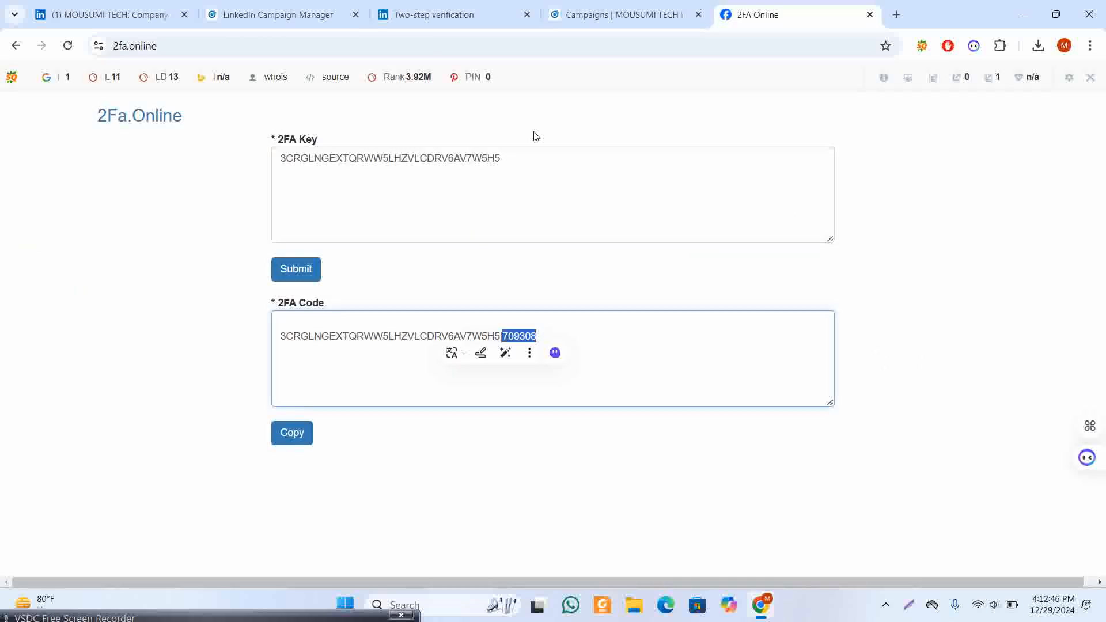
pyautogui.moveTo(546, 166); pyautogui.dragTo(249, 178)
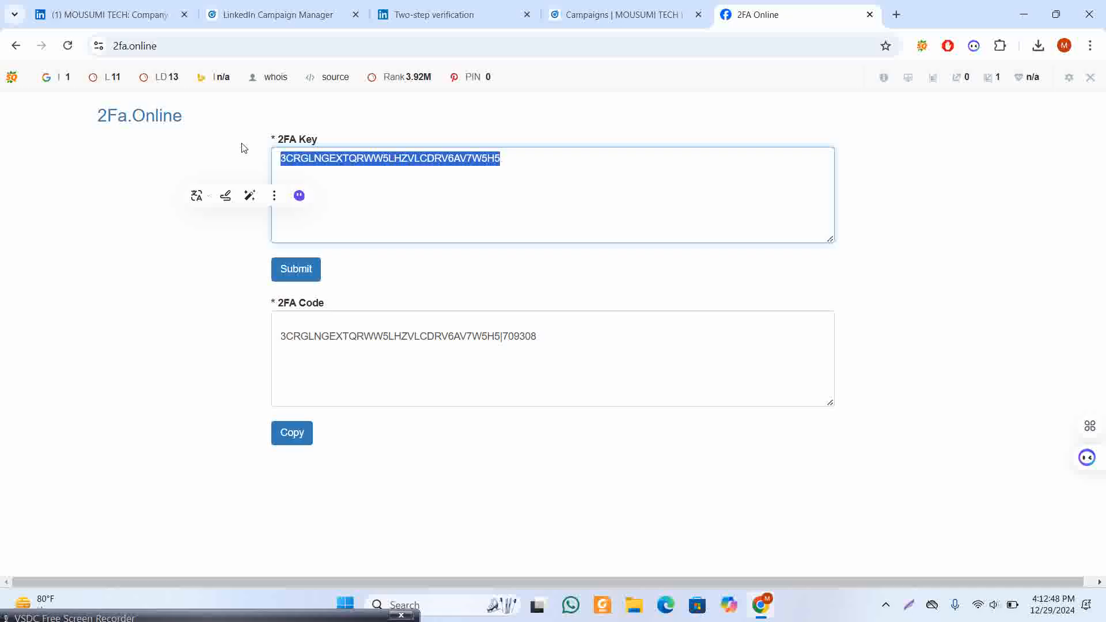
pyautogui.click(212, 181)
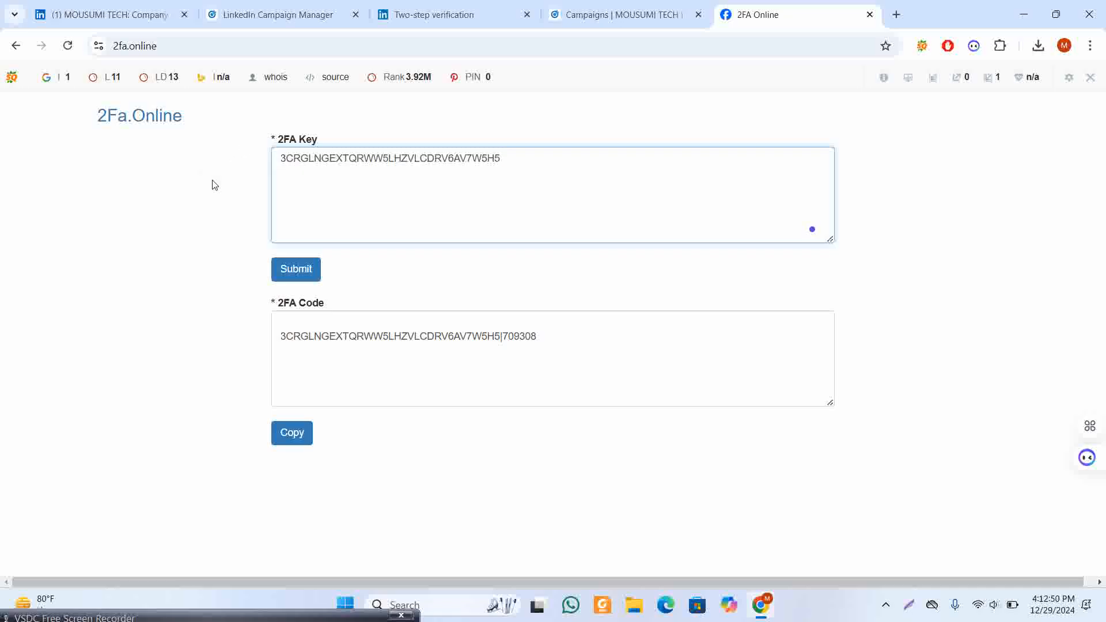
pyautogui.moveTo(282, 156); pyautogui.dragTo(592, 155)
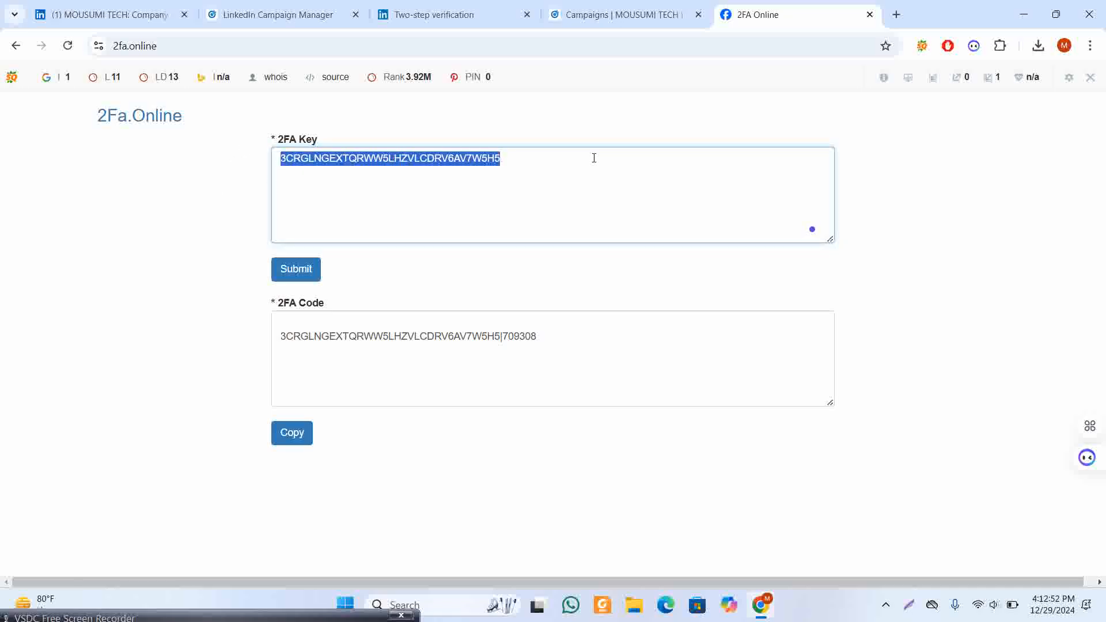
pyautogui.click(1035, 275)
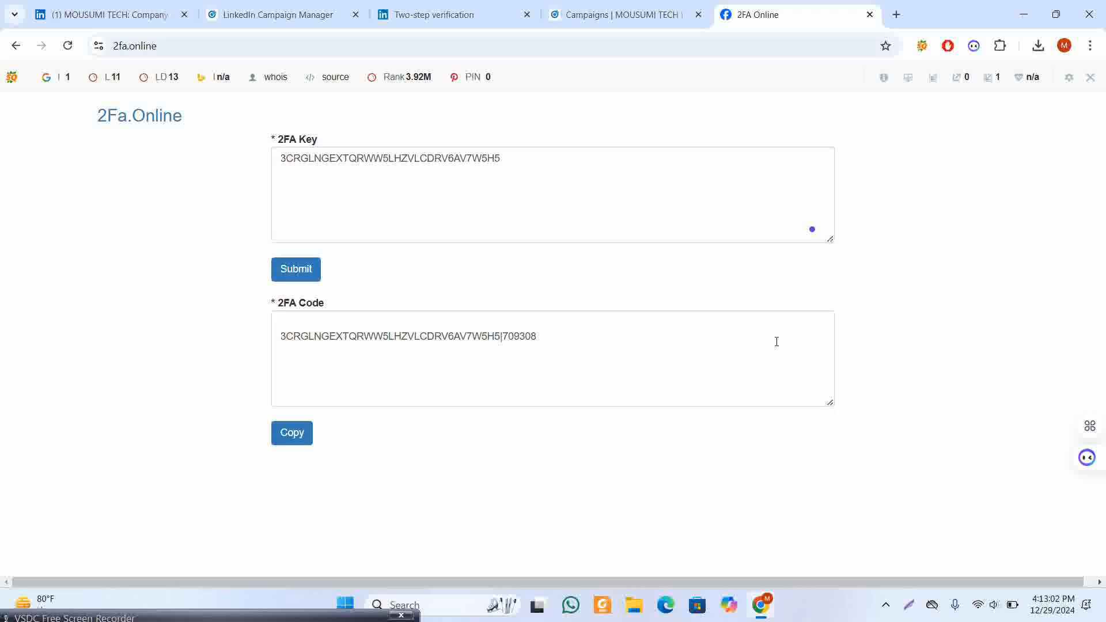
# Step: Point out the entered 2FA key and resubmit it to demonstrate generating a verification code
pyautogui.moveTo(598, 199); pyautogui.dragTo(611, 144)
pyautogui.click(357, 208)
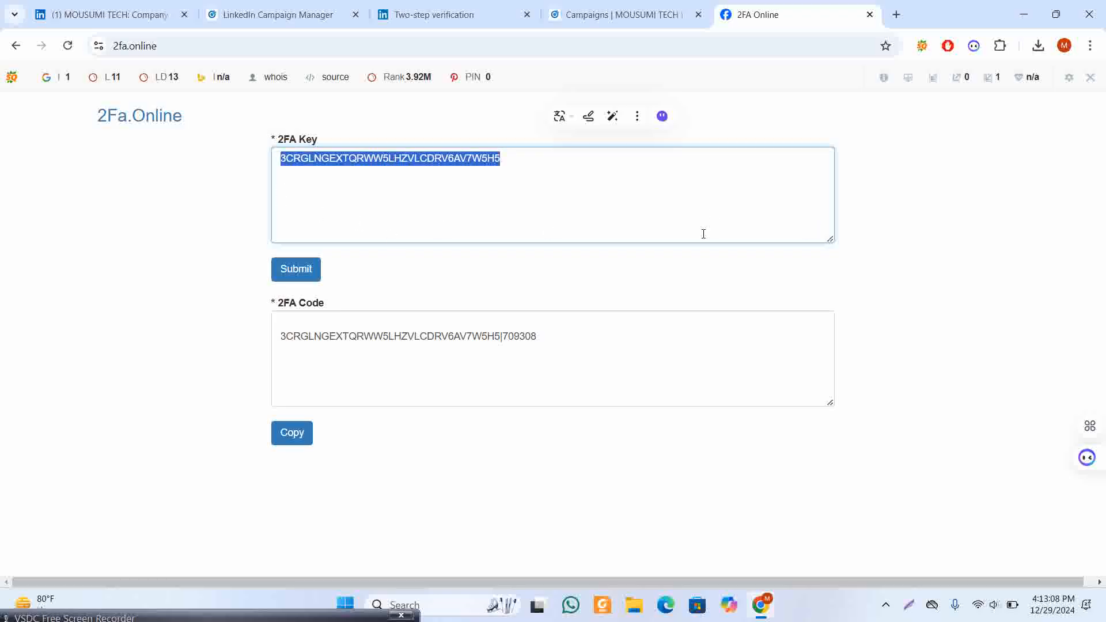
pyautogui.click(676, 217)
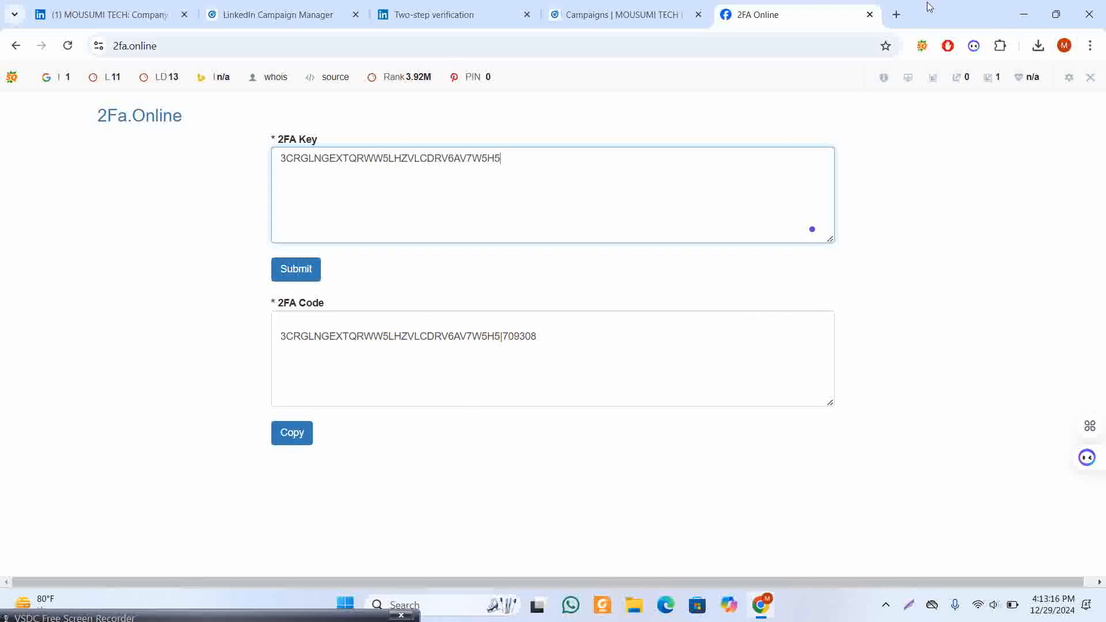
pyautogui.click(854, 269)
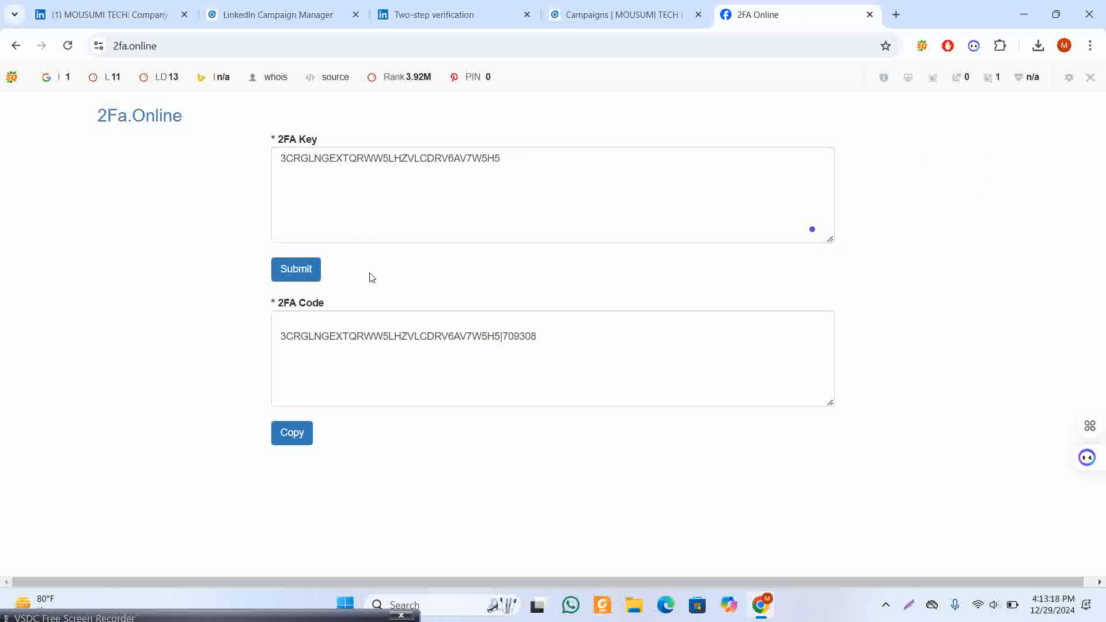
pyautogui.click(301, 272)
pyautogui.click(296, 276)
# Step: Check LinkedIn's two-step verification setting and reload the Boost post page in Campaign Manager
pyautogui.click(464, 13)
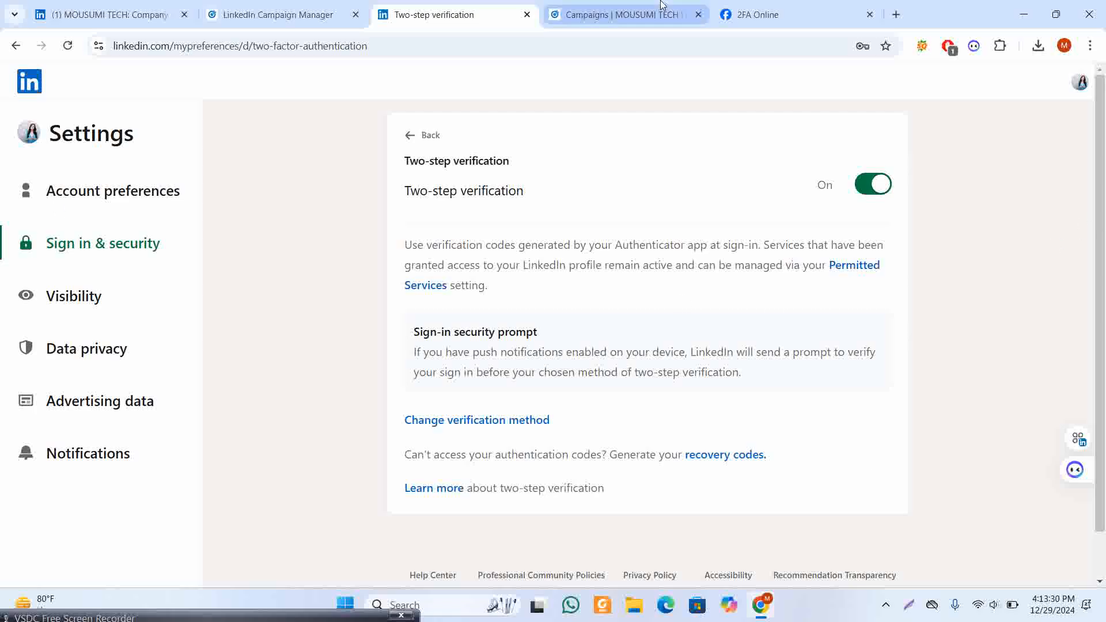
pyautogui.click(633, 14)
pyautogui.click(297, 14)
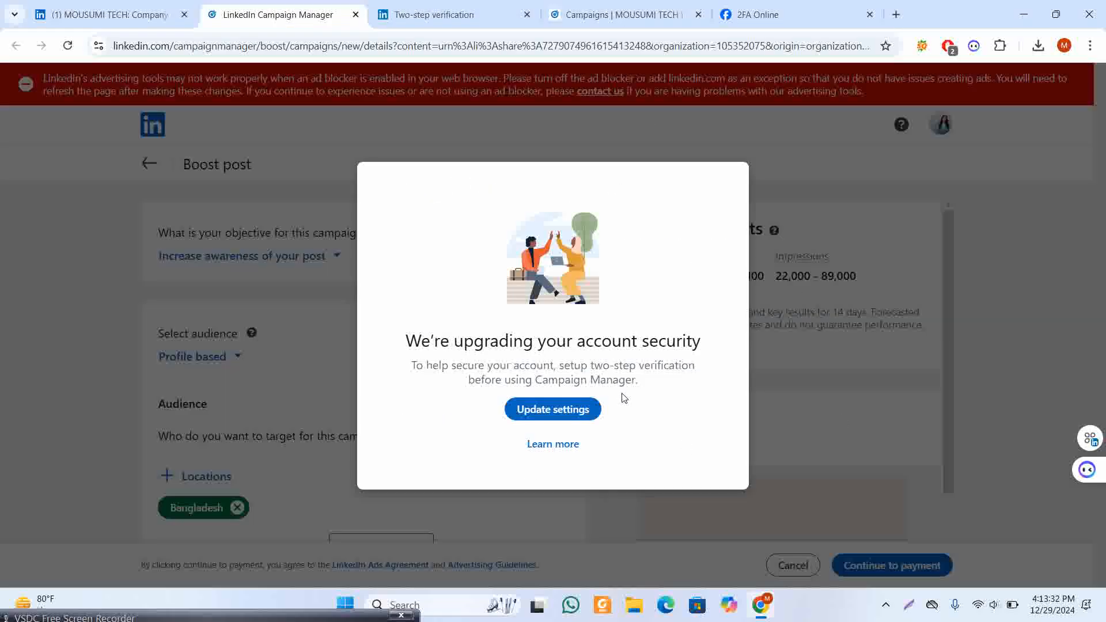
pyautogui.click(67, 46)
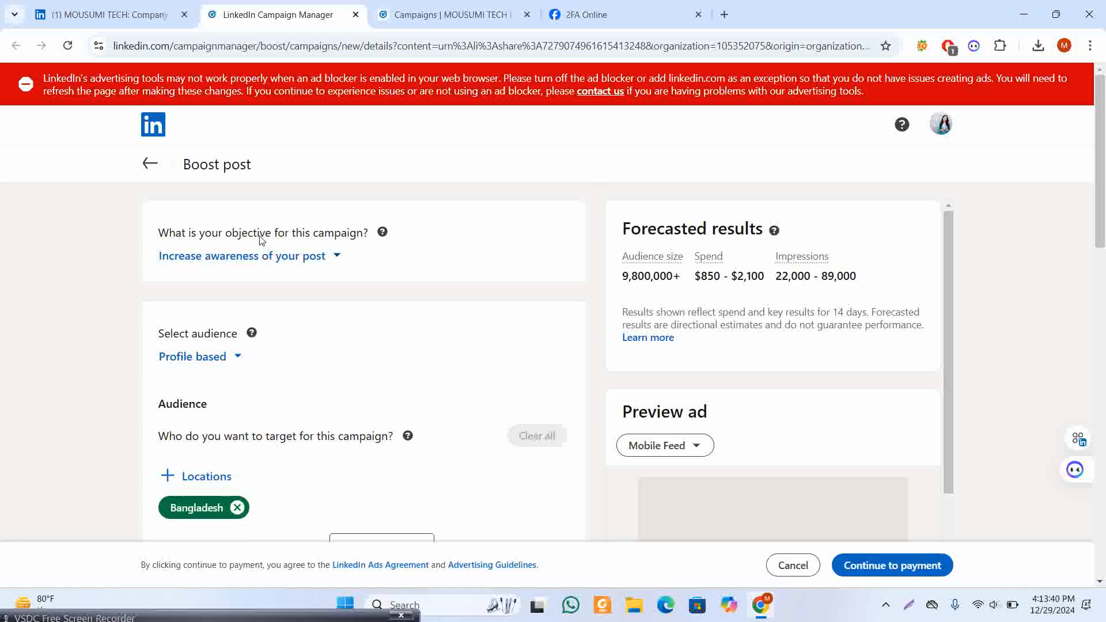
# Step: Close the Boost post page and return to the MOUSUMI TECH company page's published posts
pyautogui.click(358, 15)
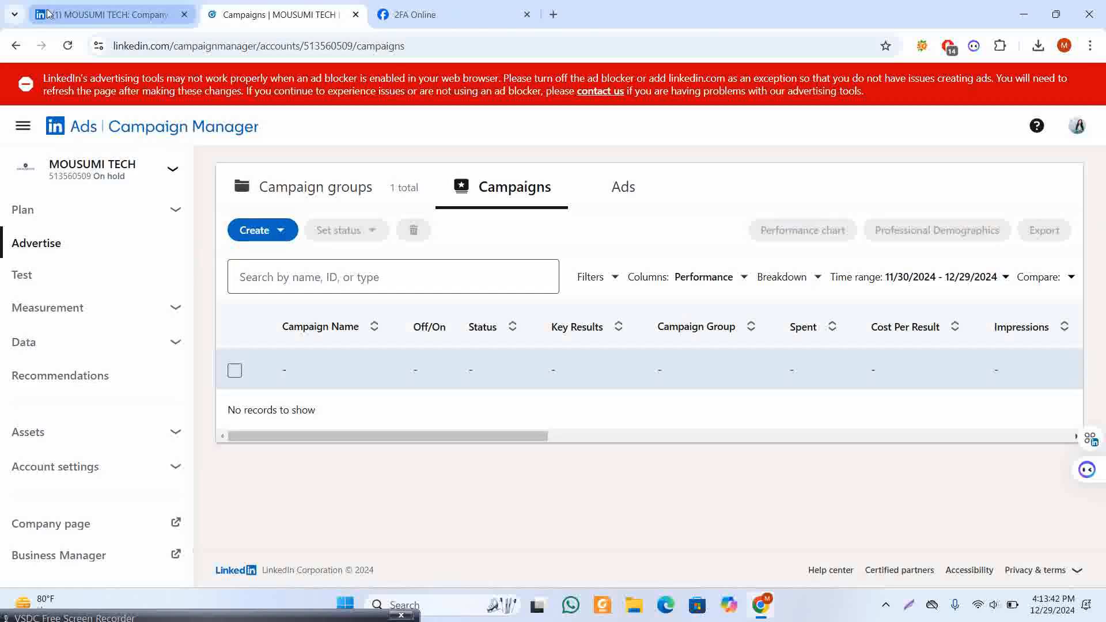
pyautogui.click(71, 15)
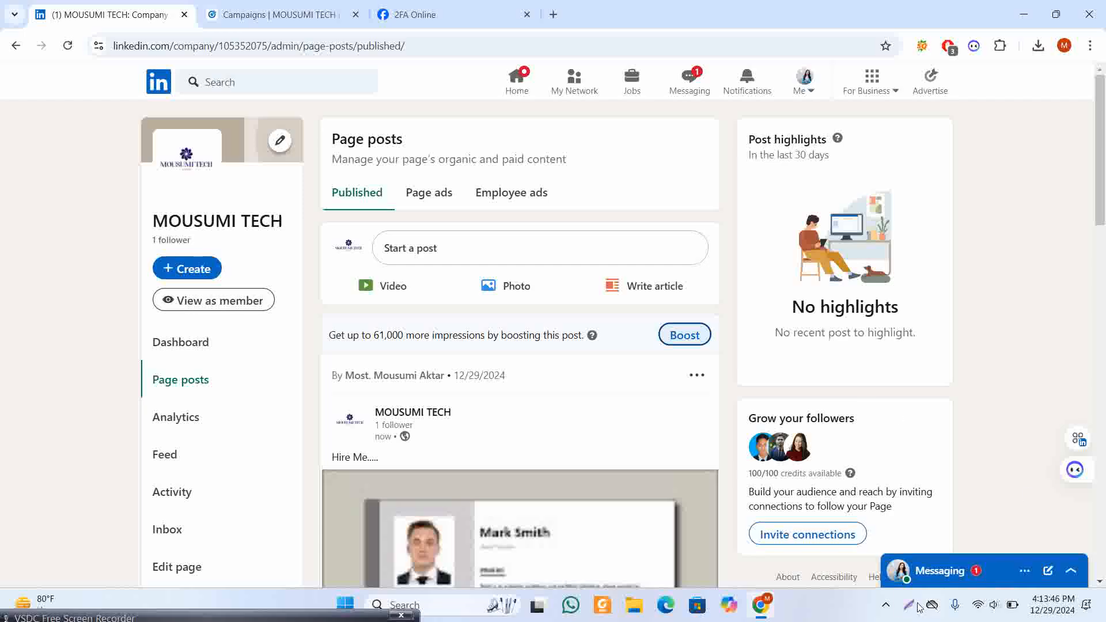
pyautogui.press('super+shift+s')
pyautogui.moveTo(1, 1)
pyautogui.mouseDown()
pyautogui.moveTo(363, 383)
pyautogui.moveTo(1104, 615)
pyautogui.mouseUp()
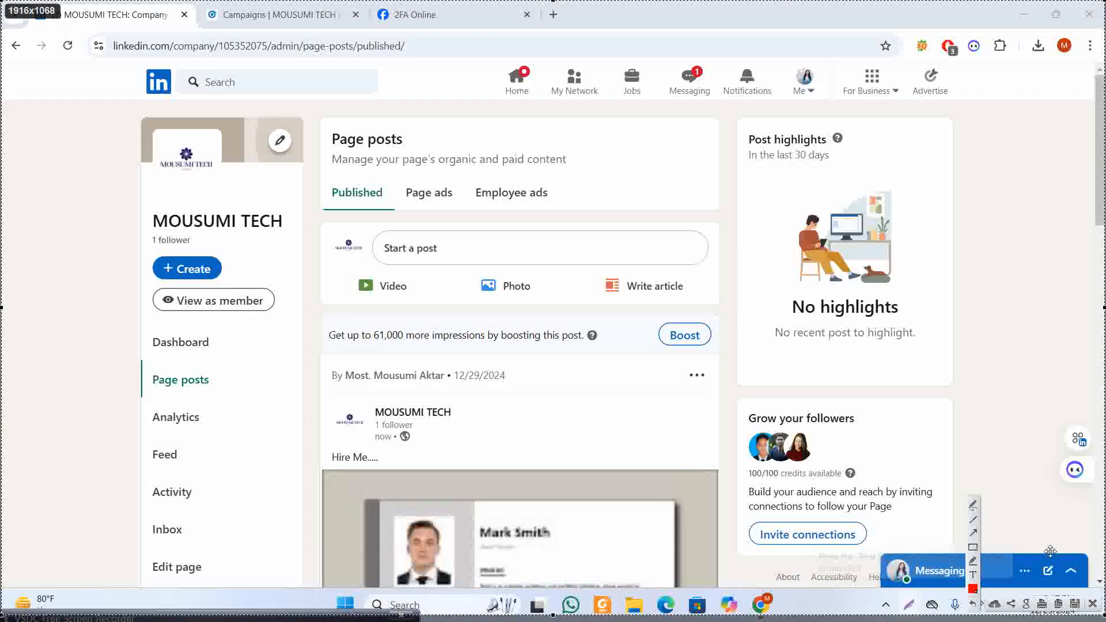
pyautogui.click(1092, 602)
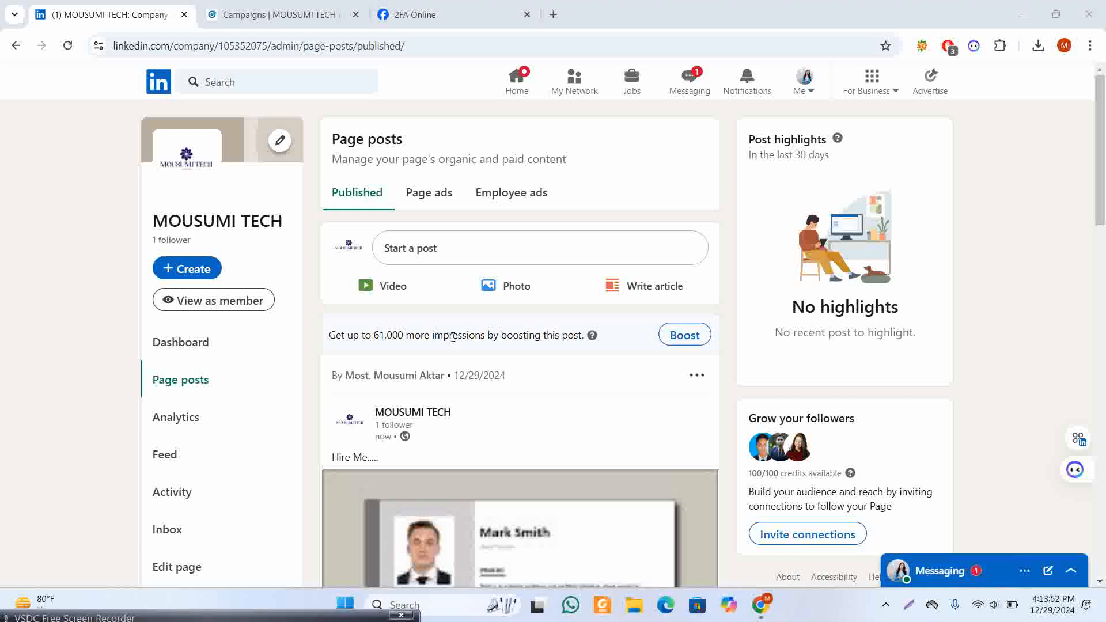
# Step: Start boosting the published "Hire Me....." page post and look over its Boost post settings
pyautogui.scroll(-1, 648, 343)
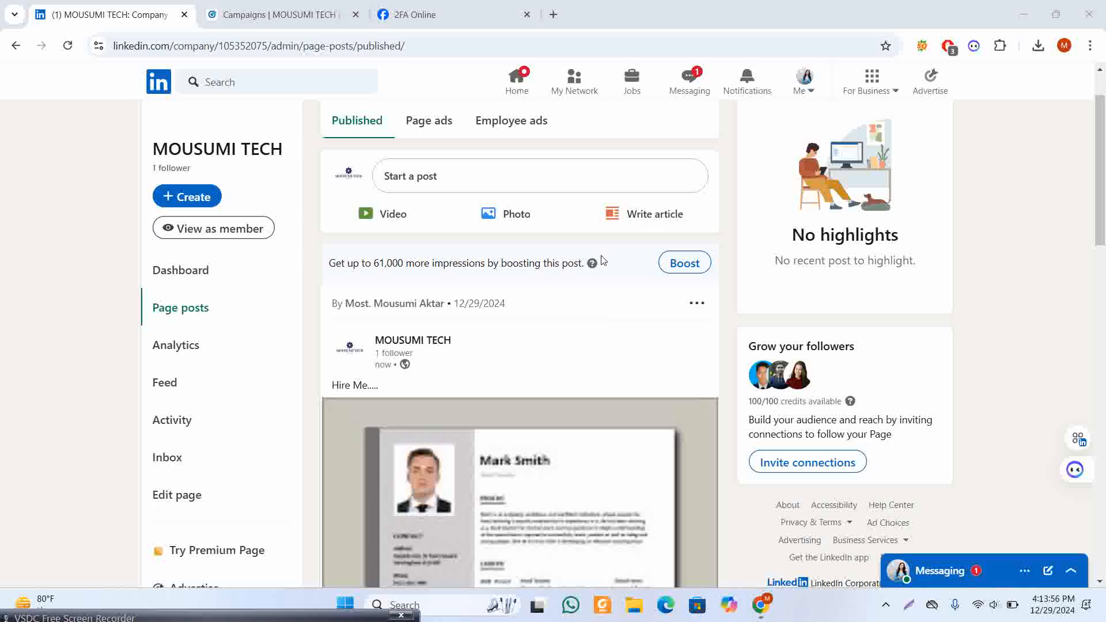
pyautogui.click(683, 266)
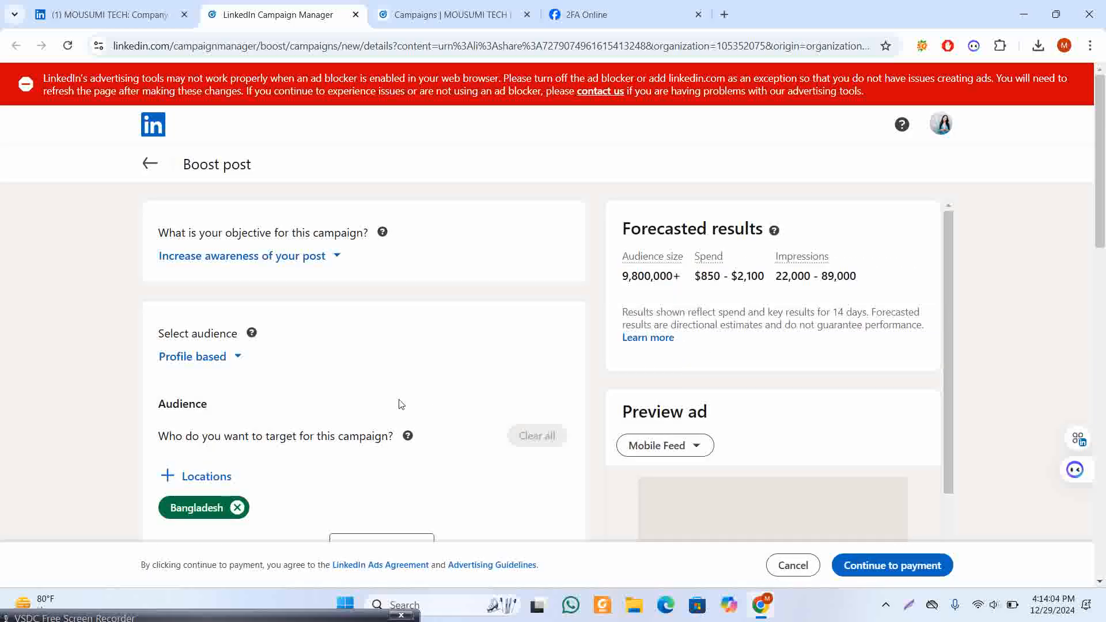
pyautogui.scroll(-2, 486, 347)
pyautogui.scroll(3, 486, 347)
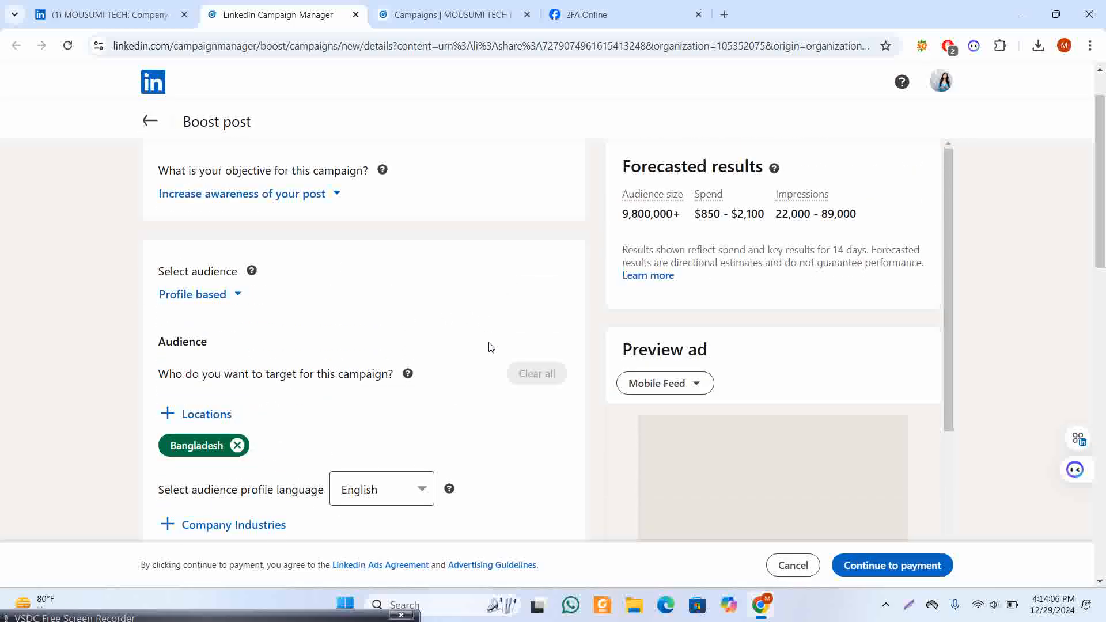
# Step: Highlight the campaign objective question and open the list of available objectives
pyautogui.moveTo(153, 237); pyautogui.dragTo(440, 228)
pyautogui.click(441, 229)
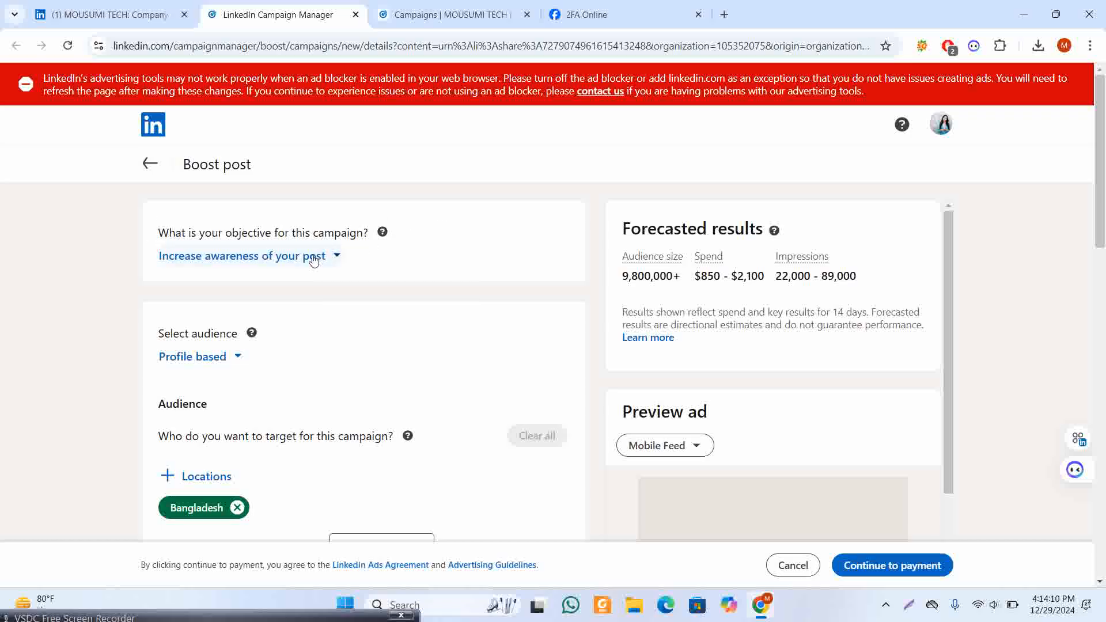
pyautogui.click(336, 257)
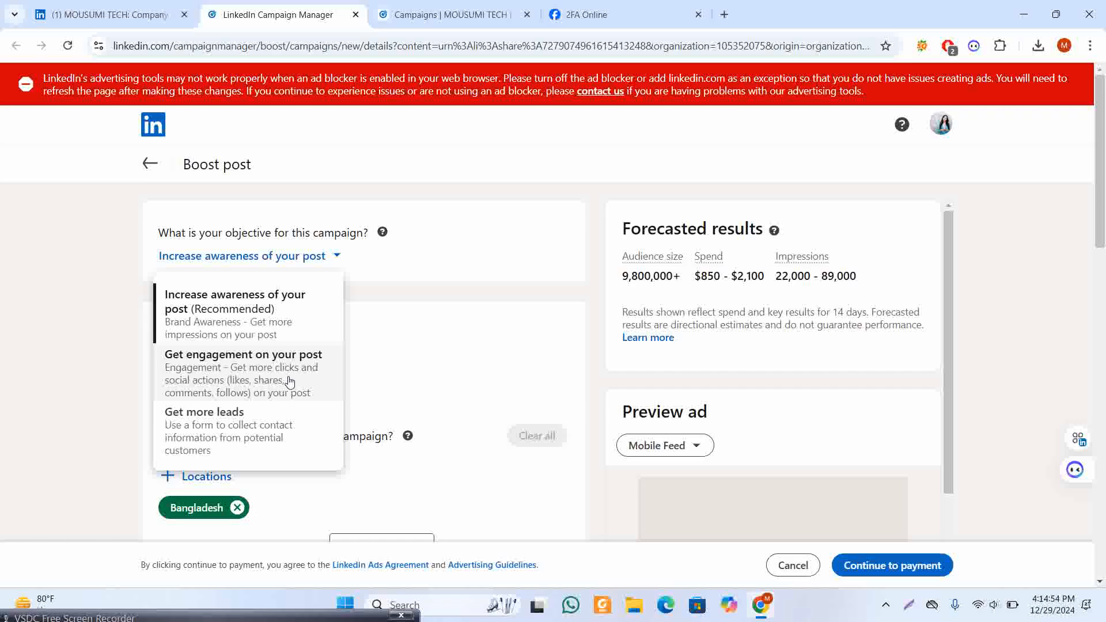
pyautogui.moveTo(165, 616); pyautogui.dragTo(353, 236)
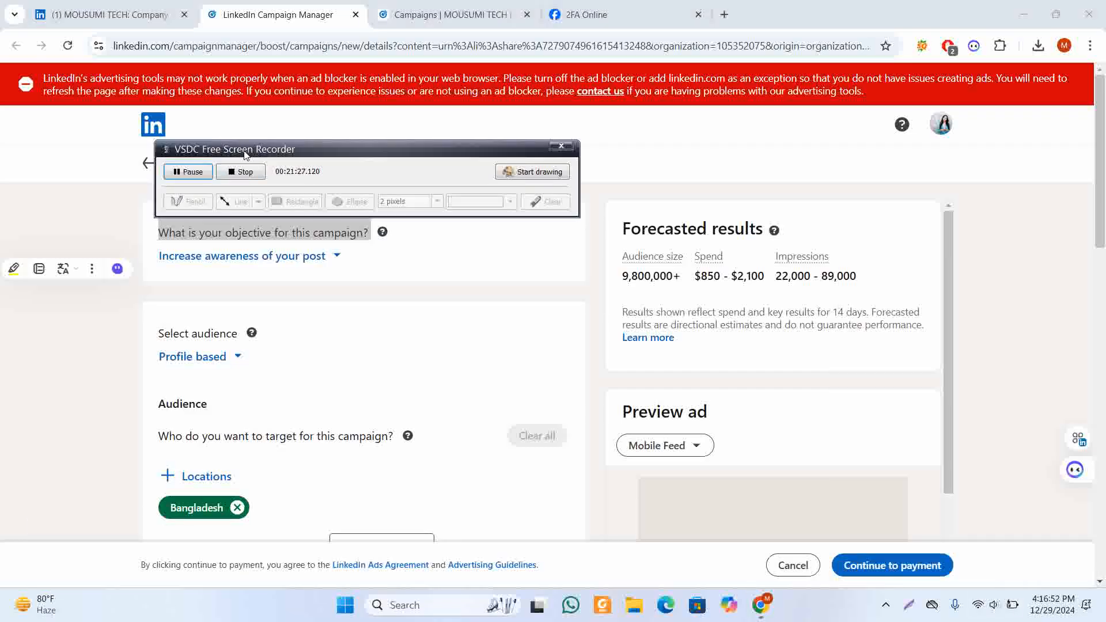
pyautogui.moveTo(248, 154); pyautogui.dragTo(110, 540)
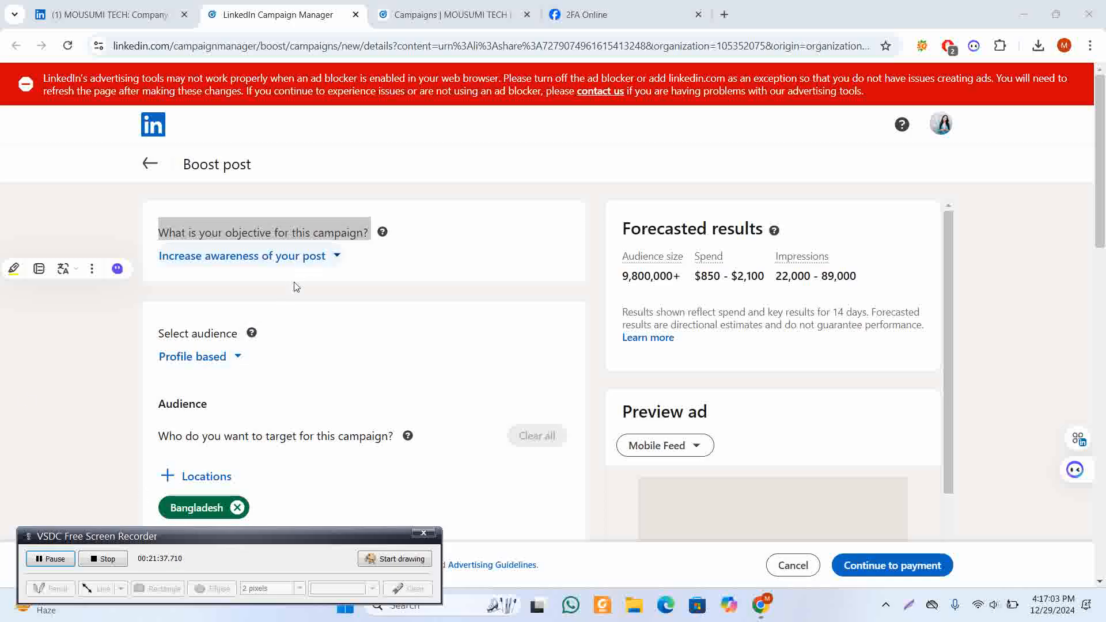
# Step: Set the campaign objective to Get engagement on your post
pyautogui.click(328, 257)
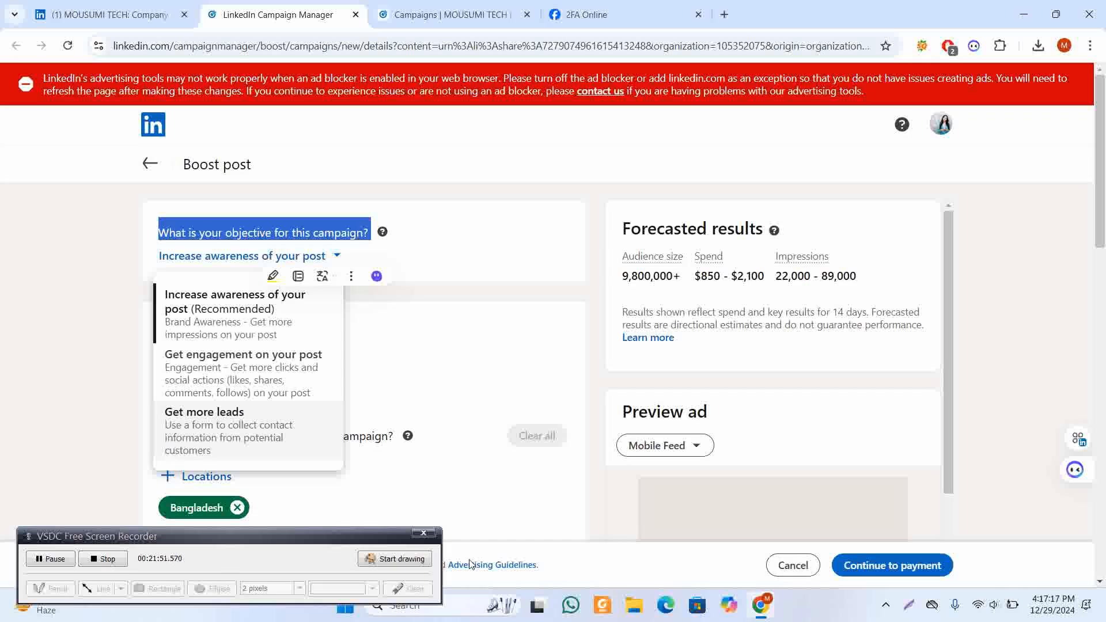
pyautogui.moveTo(236, 537); pyautogui.dragTo(217, 621)
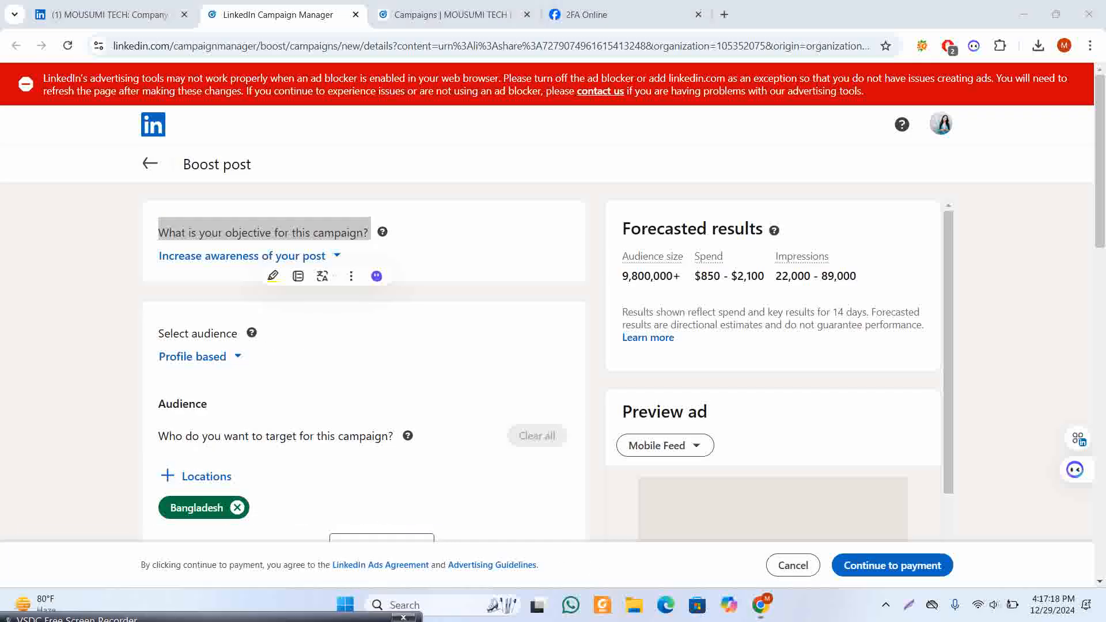
pyautogui.click(323, 255)
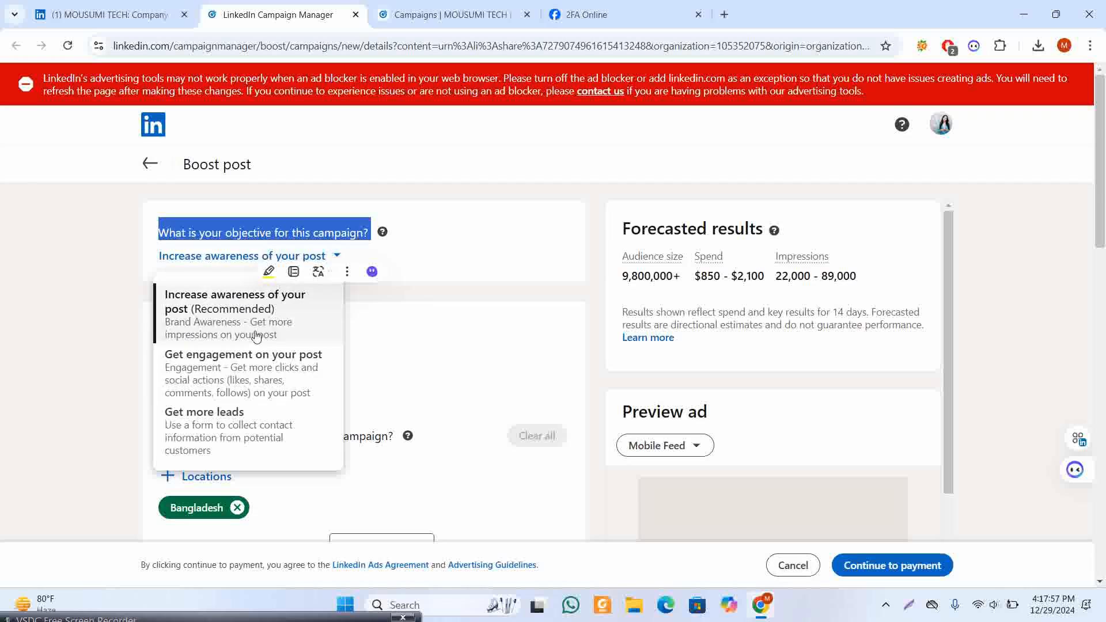
pyautogui.moveTo(191, 618); pyautogui.dragTo(253, 619)
pyautogui.click(294, 254)
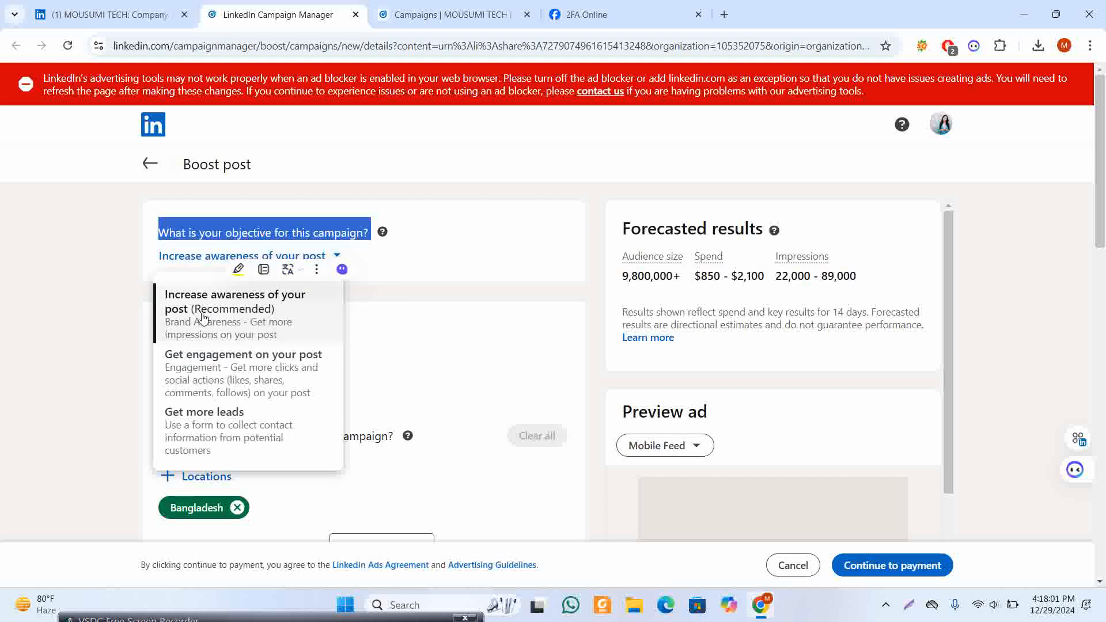
pyautogui.click(236, 353)
pyautogui.click(42, 336)
# Step: Look over the available audience types and campaign objectives for the boosted post
pyautogui.scroll(-1, 1100, 251)
pyautogui.scroll(-1, 1100, 252)
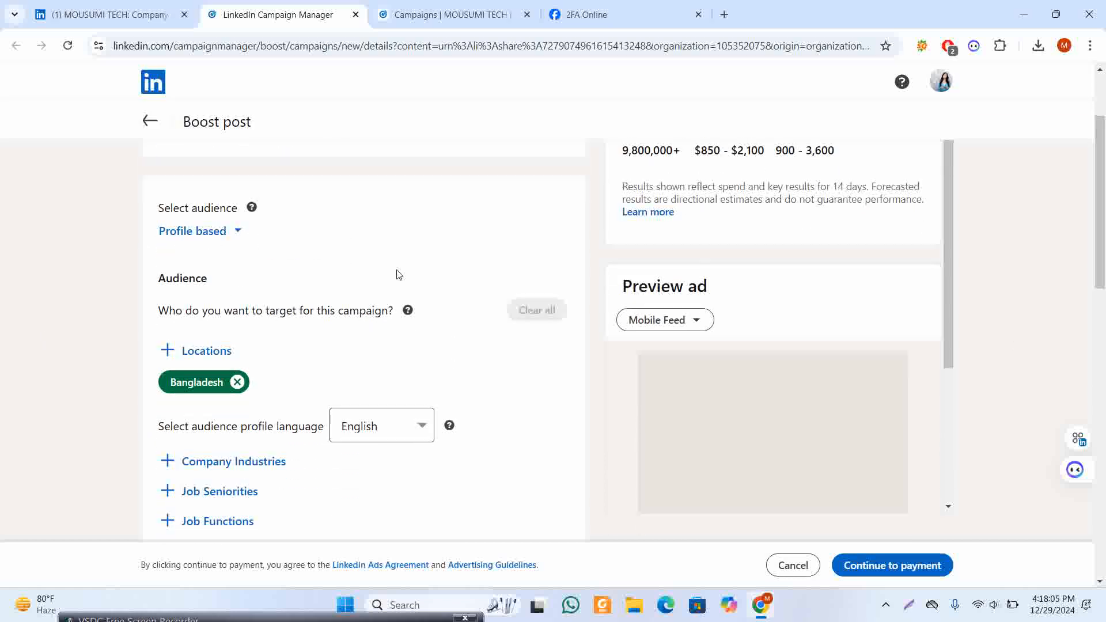
pyautogui.click(236, 232)
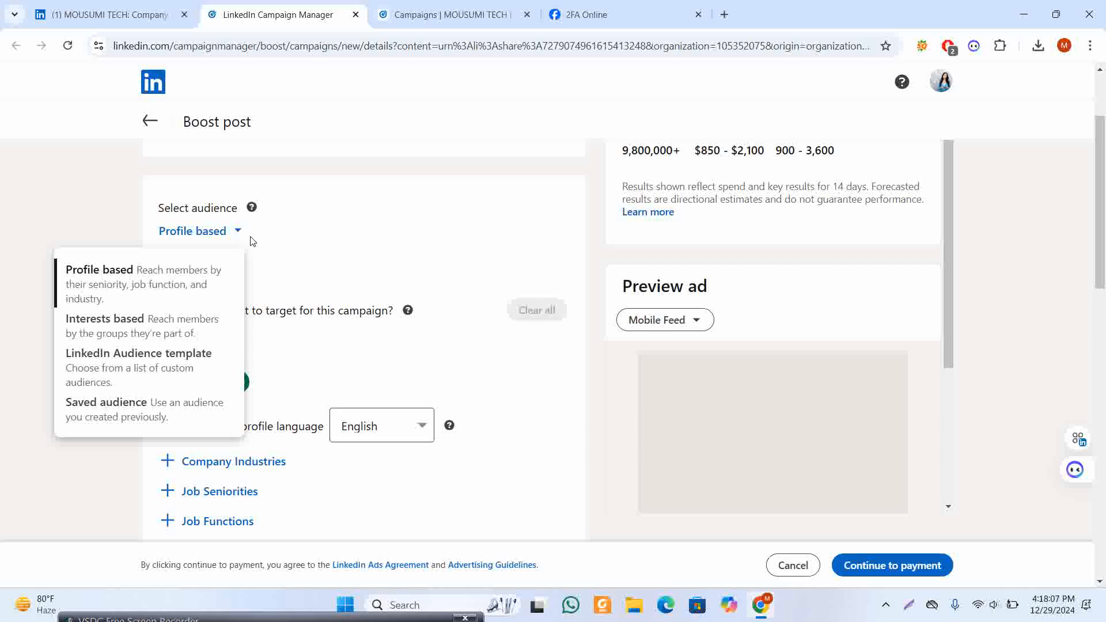
pyautogui.click(65, 191)
pyautogui.scroll(2, 209, 271)
pyautogui.click(275, 260)
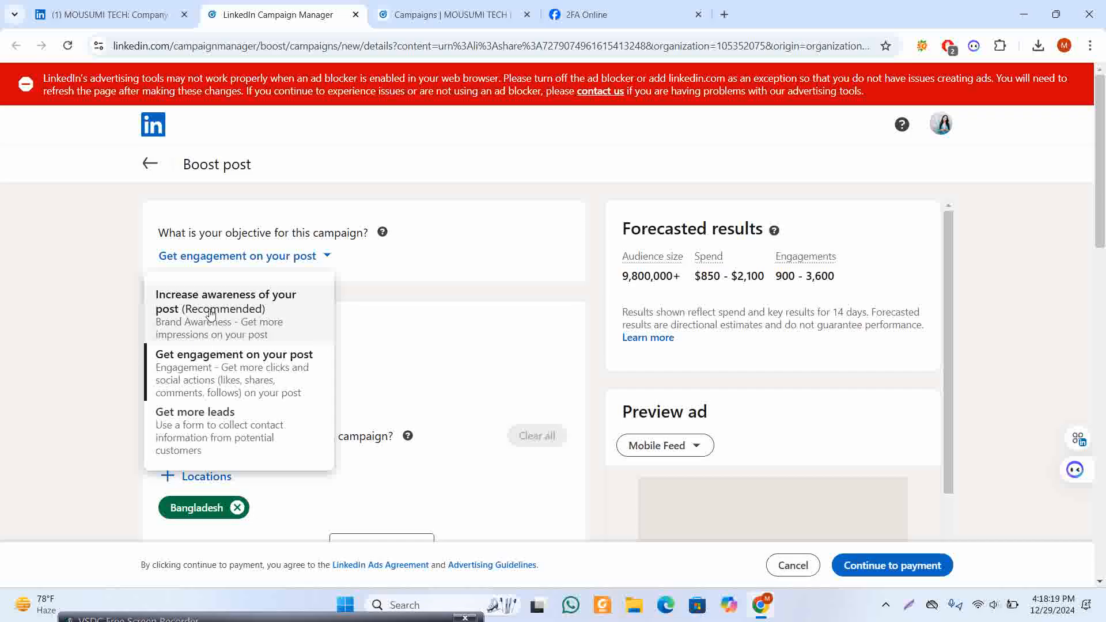
pyautogui.click(69, 373)
pyautogui.scroll(-1, 494, 498)
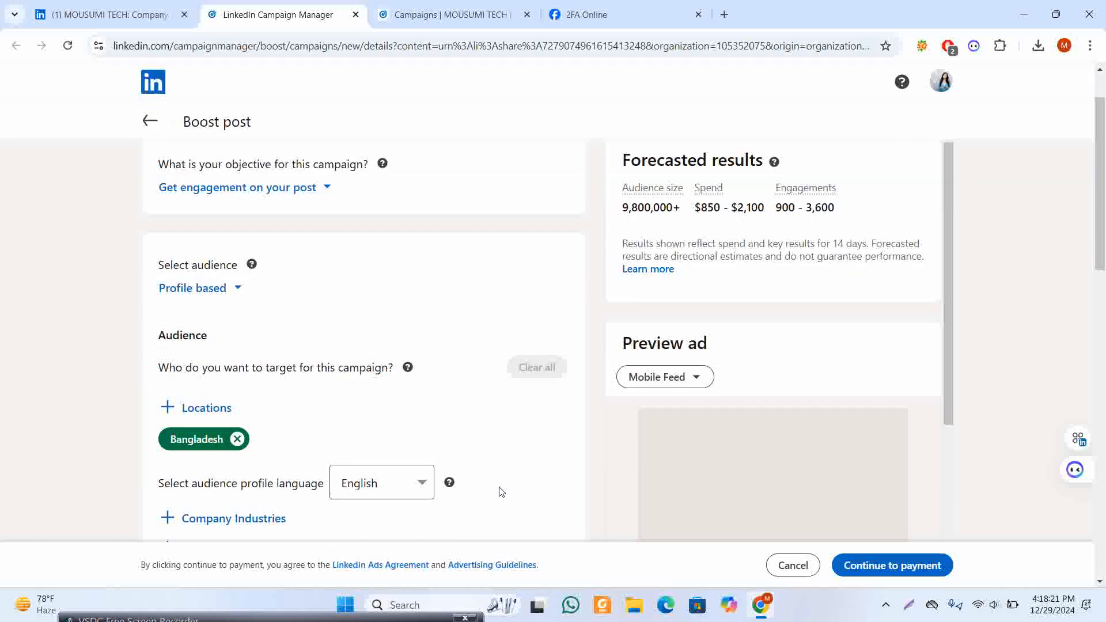
# Step: Try the Interests based audience type and switch back to Profile based
pyautogui.click(214, 288)
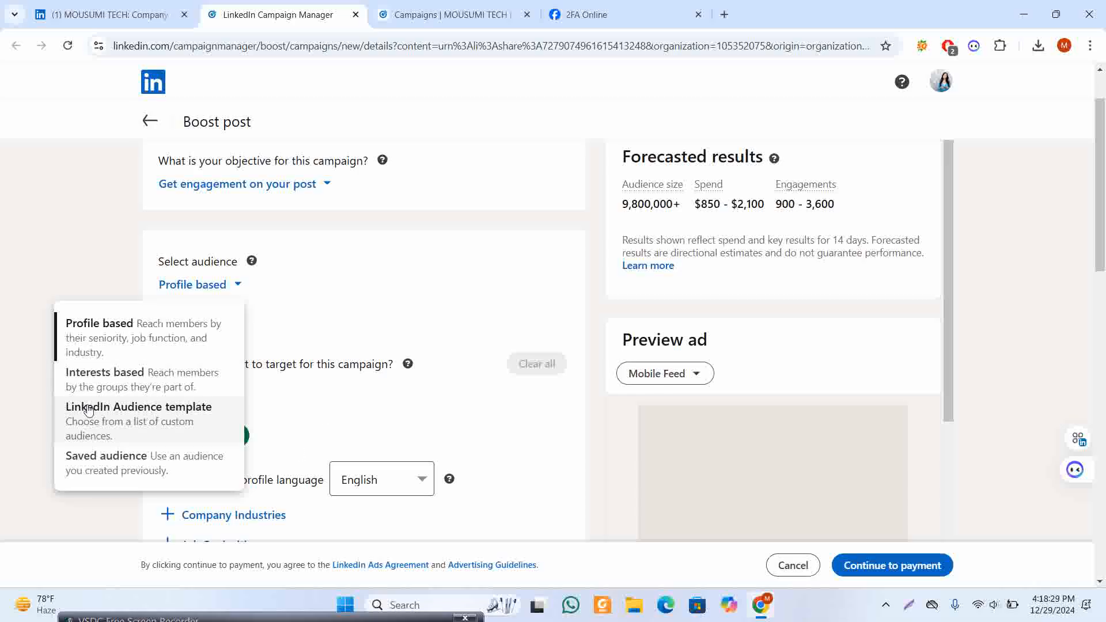
pyautogui.click(110, 373)
pyautogui.click(237, 288)
pyautogui.click(122, 389)
pyautogui.click(203, 298)
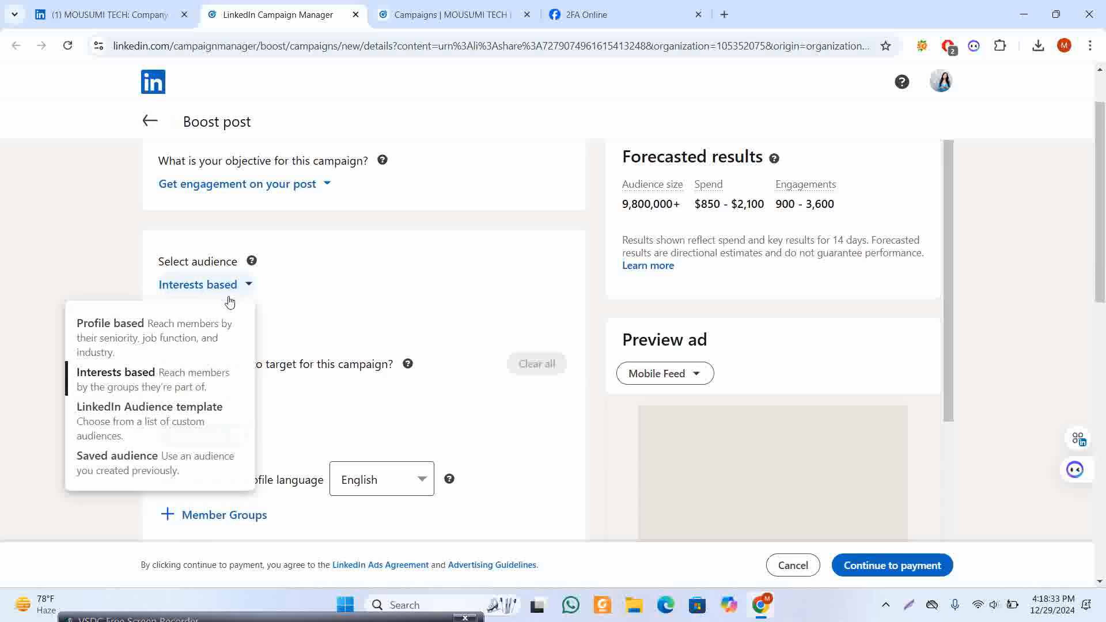
pyautogui.click(121, 322)
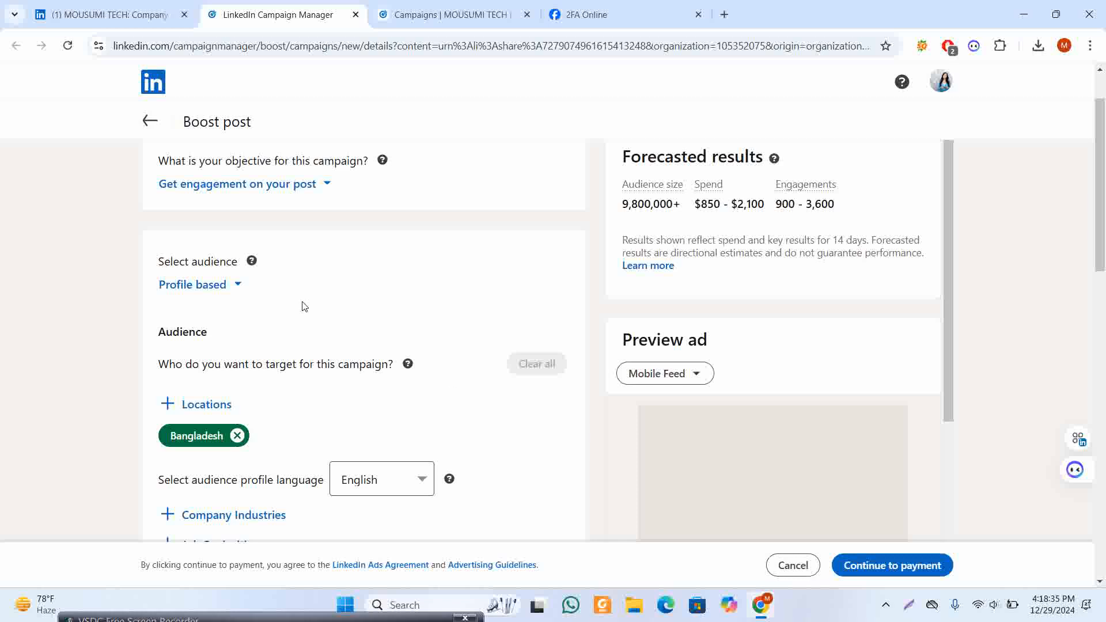
# Step: Select Interests based as the audience type for the boost
pyautogui.click(233, 285)
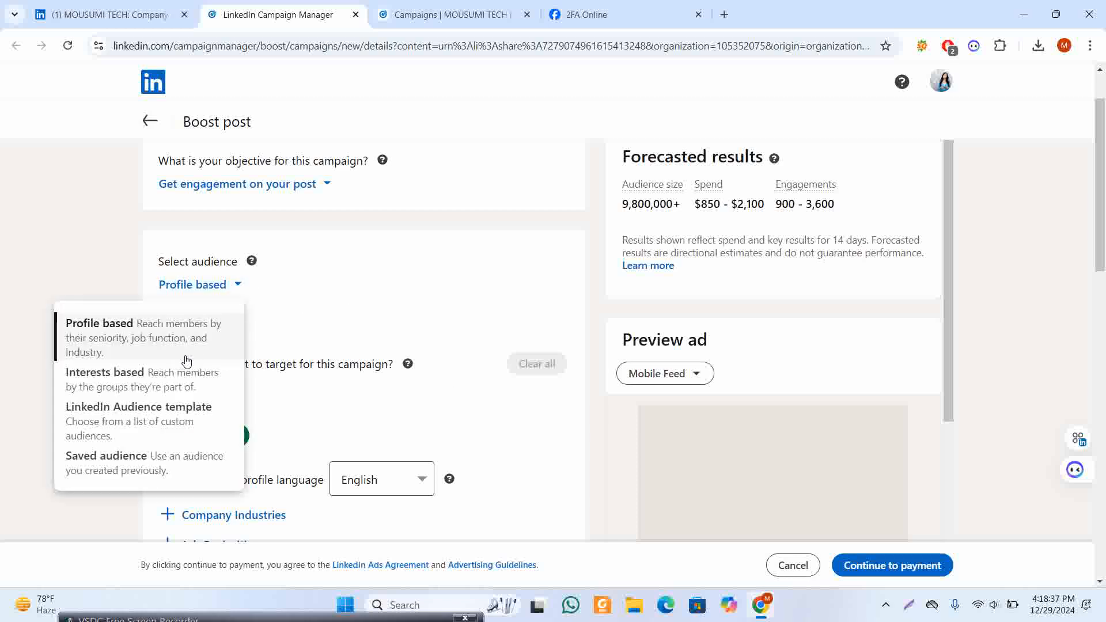
pyautogui.click(190, 385)
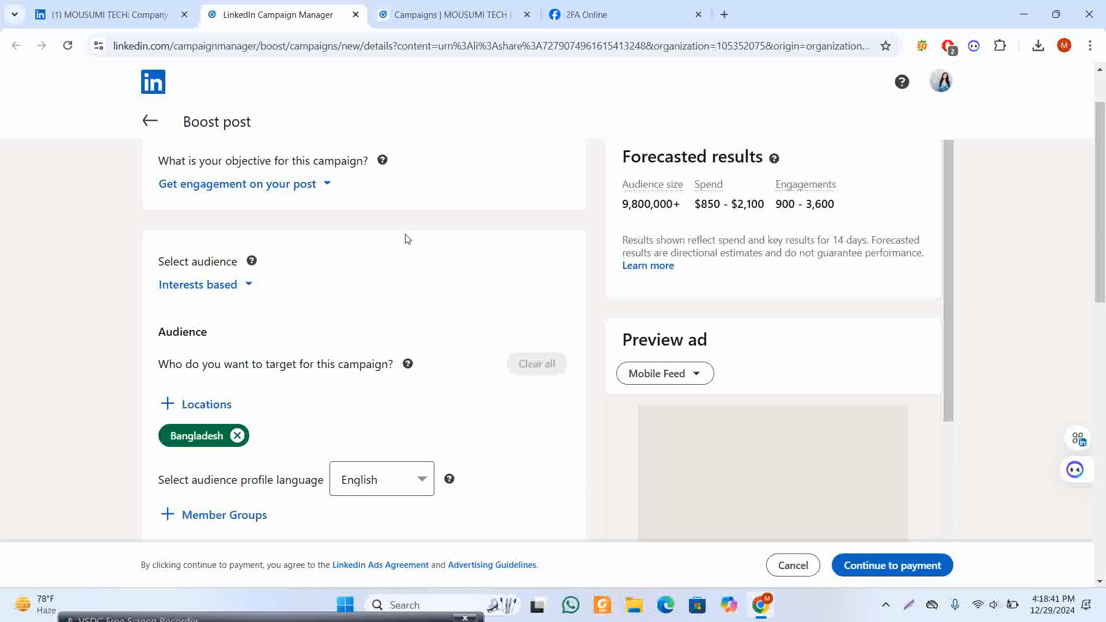
pyautogui.click(217, 288)
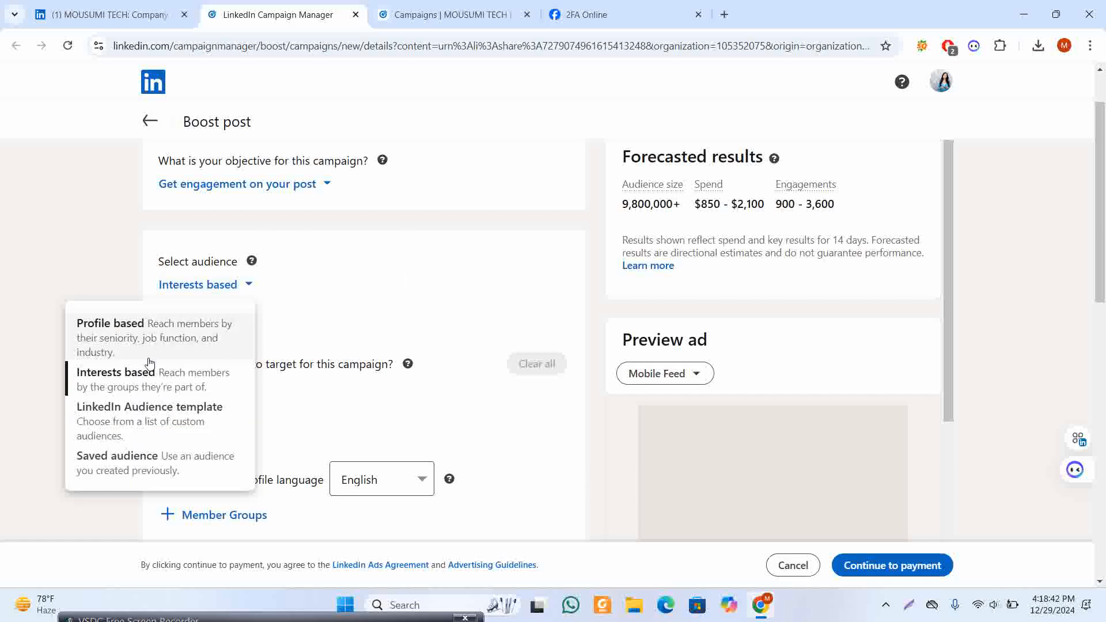
pyautogui.click(115, 386)
# Step: Examine the targeting, exclusion, advanced options and schedule settings for the Interests based audience
pyautogui.scroll(-2, 345, 336)
pyautogui.scroll(1, 259, 322)
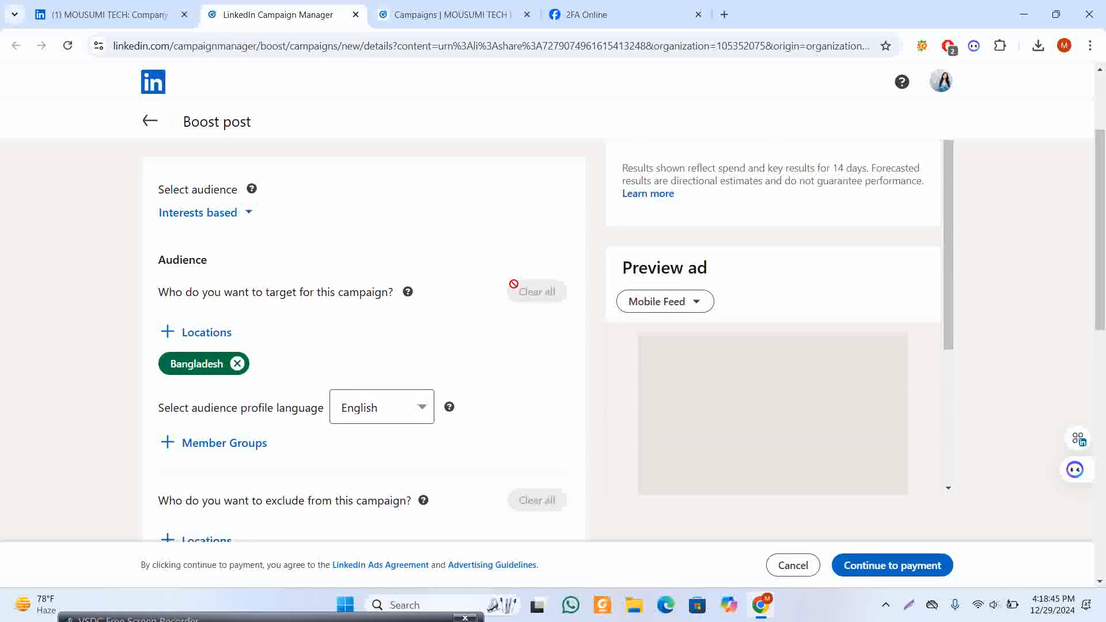
pyautogui.scroll(-3, 360, 317)
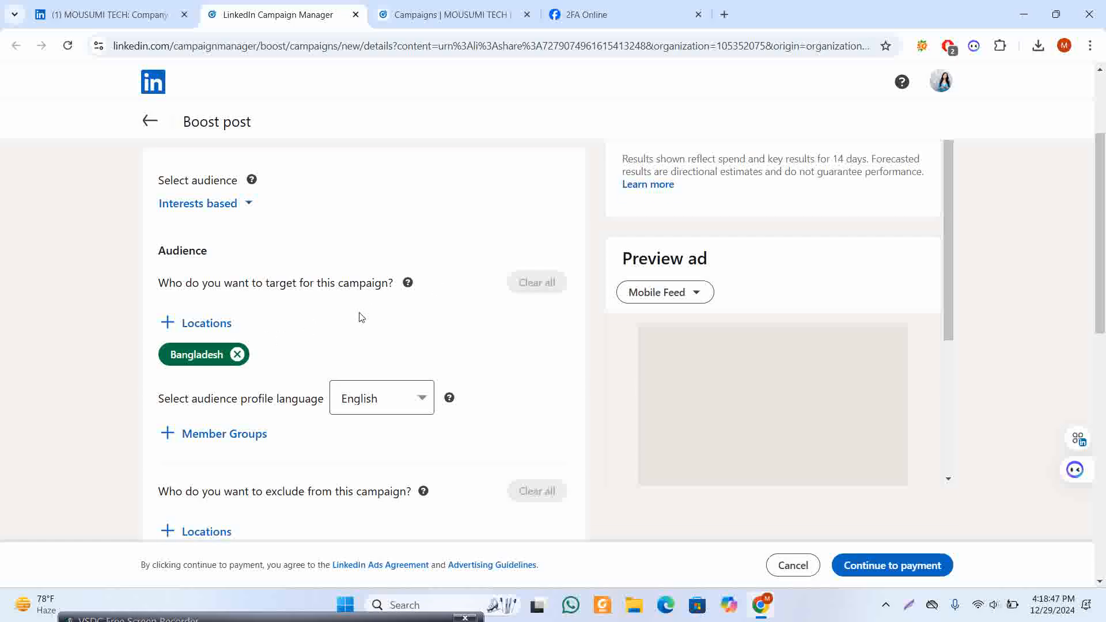
pyautogui.scroll(-2, 361, 317)
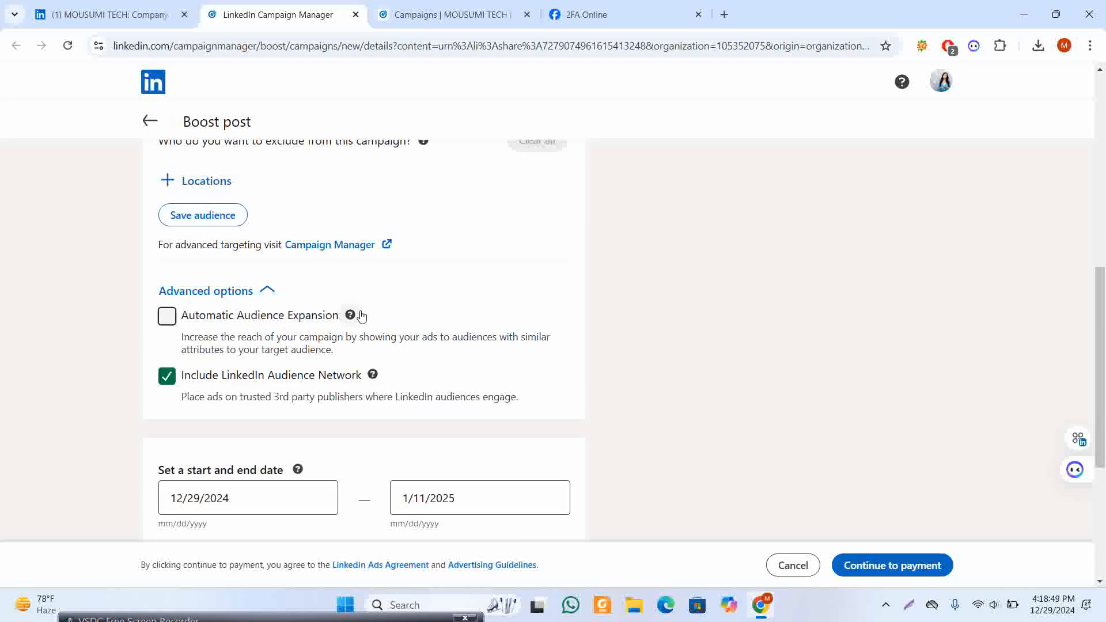
pyautogui.scroll(2, 361, 316)
pyautogui.scroll(-6, 361, 316)
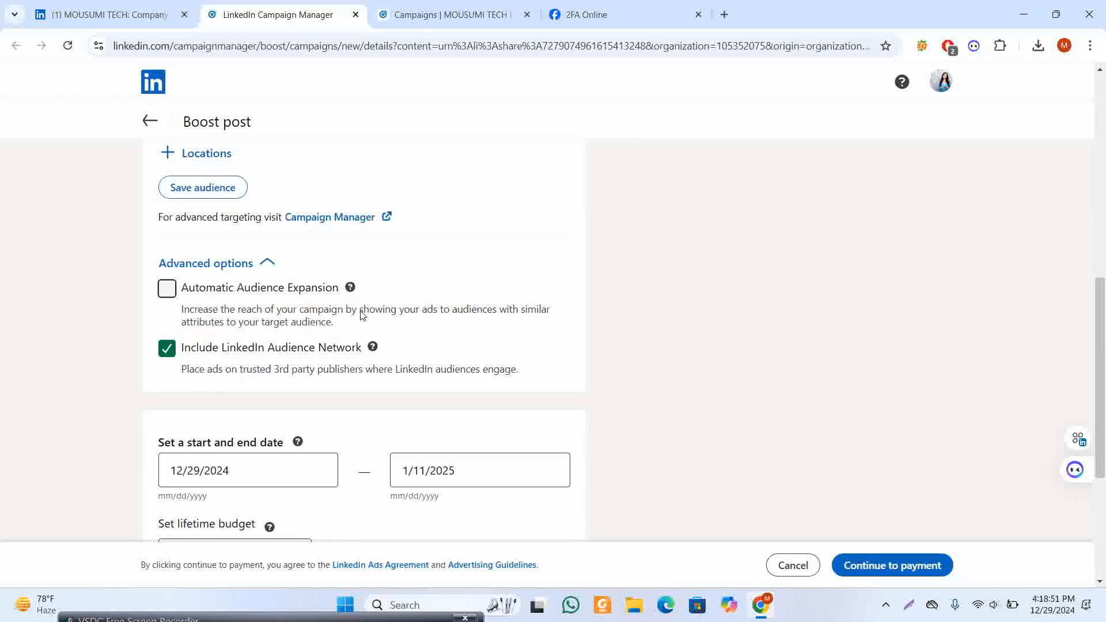
pyautogui.scroll(9, 361, 316)
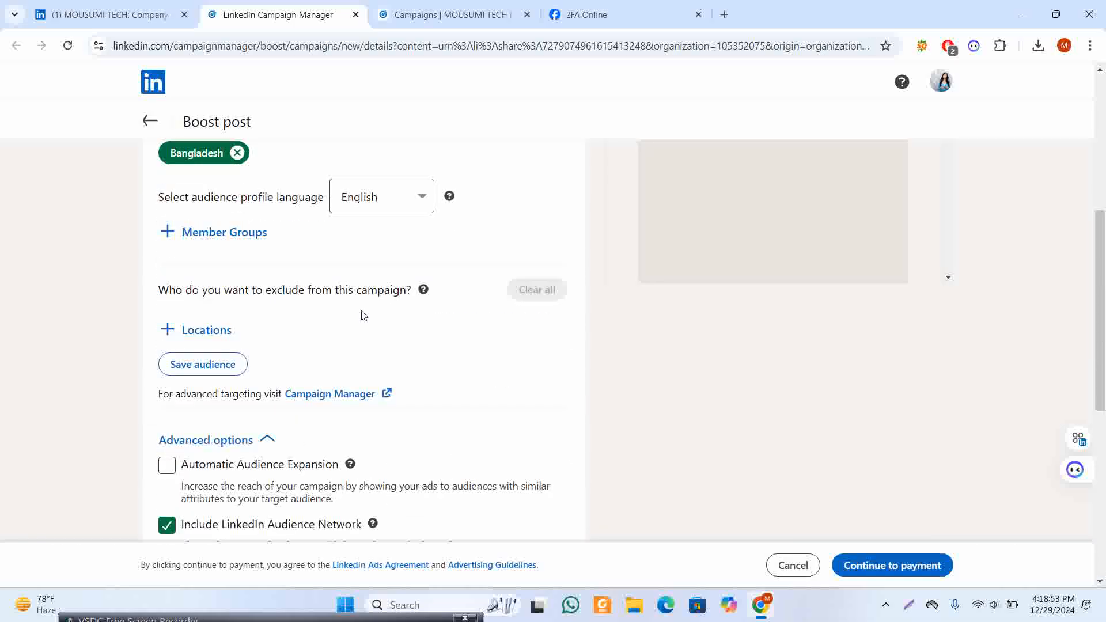
pyautogui.scroll(3, 217, 317)
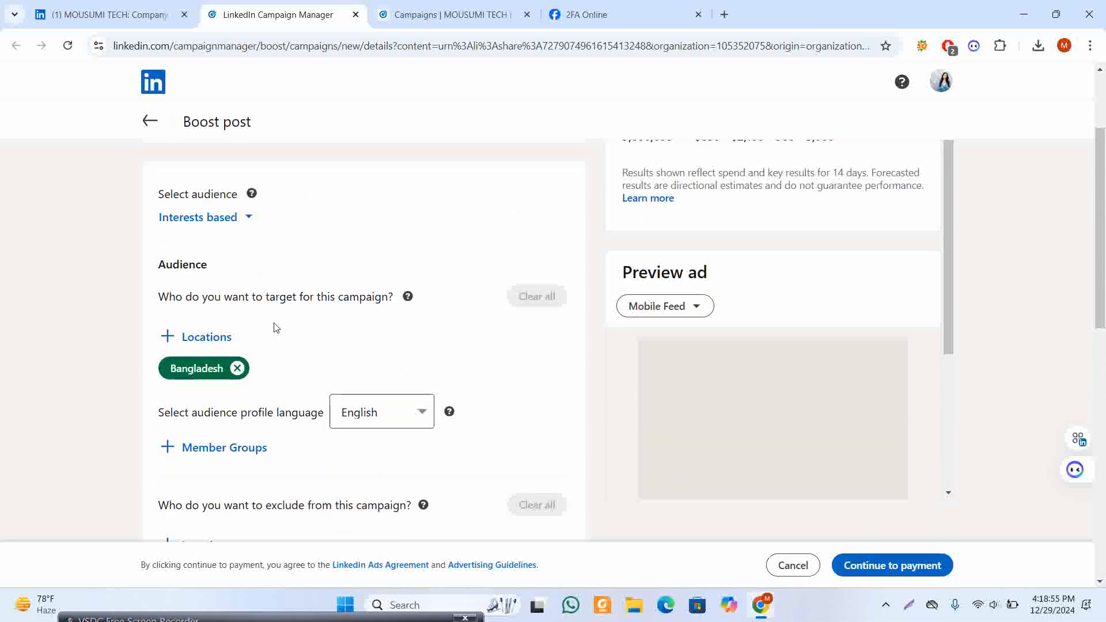
pyautogui.scroll(1, 224, 402)
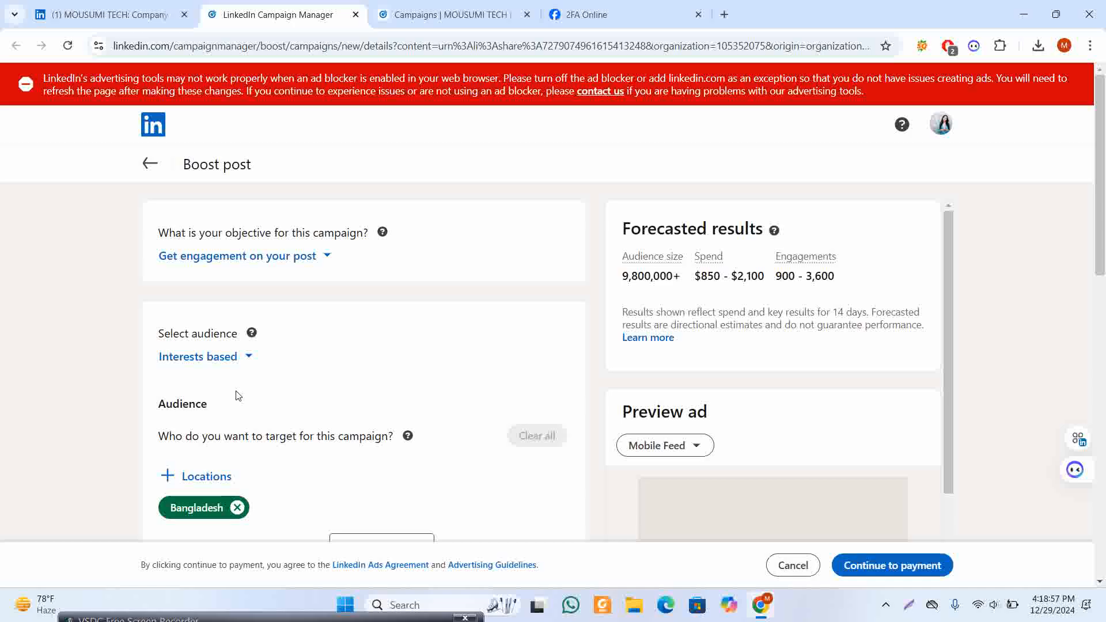
# Step: Review the audience type choices again and keep Interests based selected
pyautogui.click(235, 359)
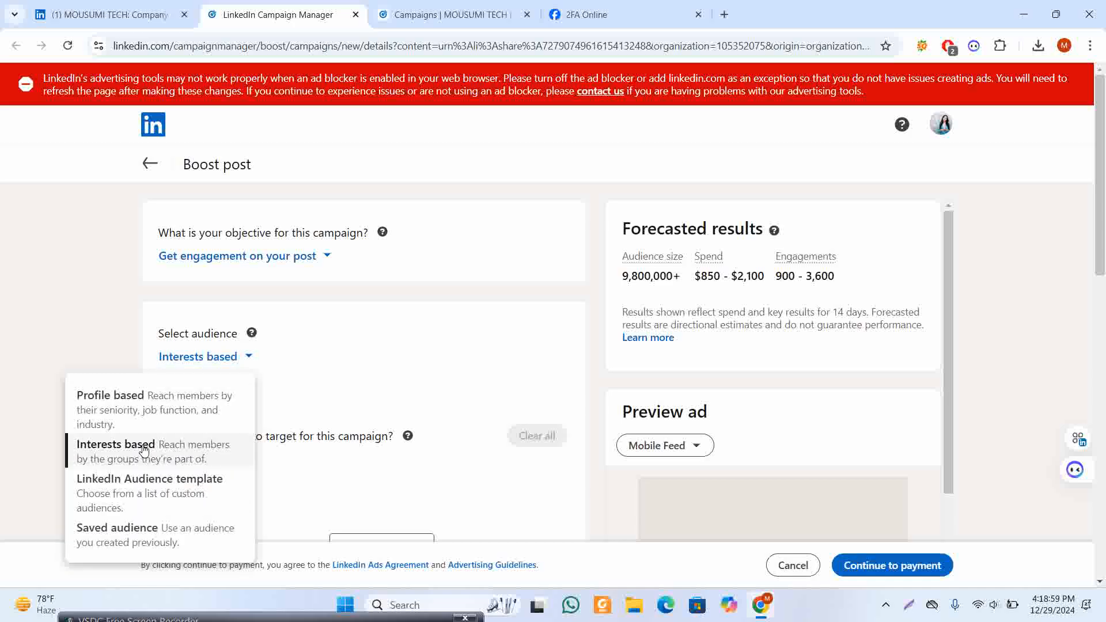
pyautogui.click(144, 455)
pyautogui.click(209, 357)
pyautogui.click(378, 387)
# Step: Add United States to the campaign's target locations and remove Bangladesh
pyautogui.scroll(-1, 317, 374)
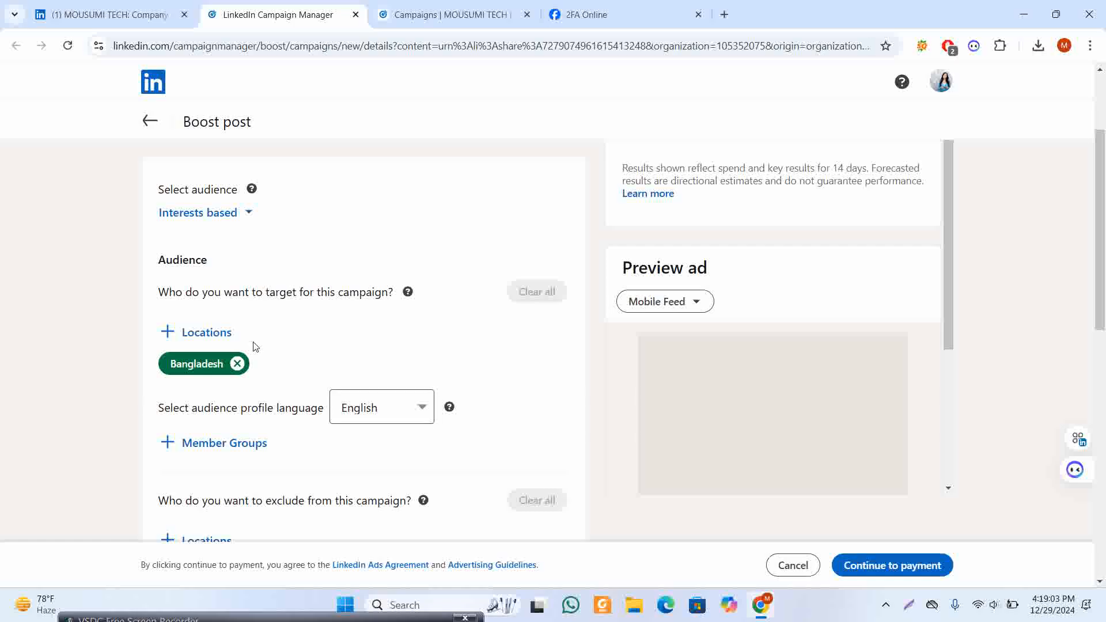
pyautogui.click(194, 332)
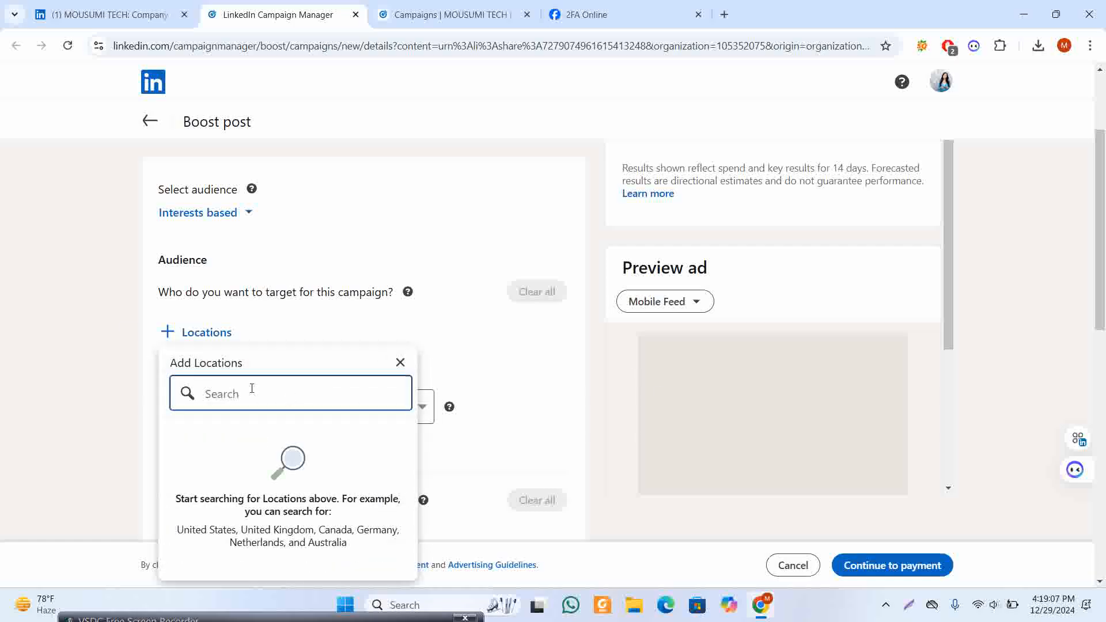
pyautogui.write('united')
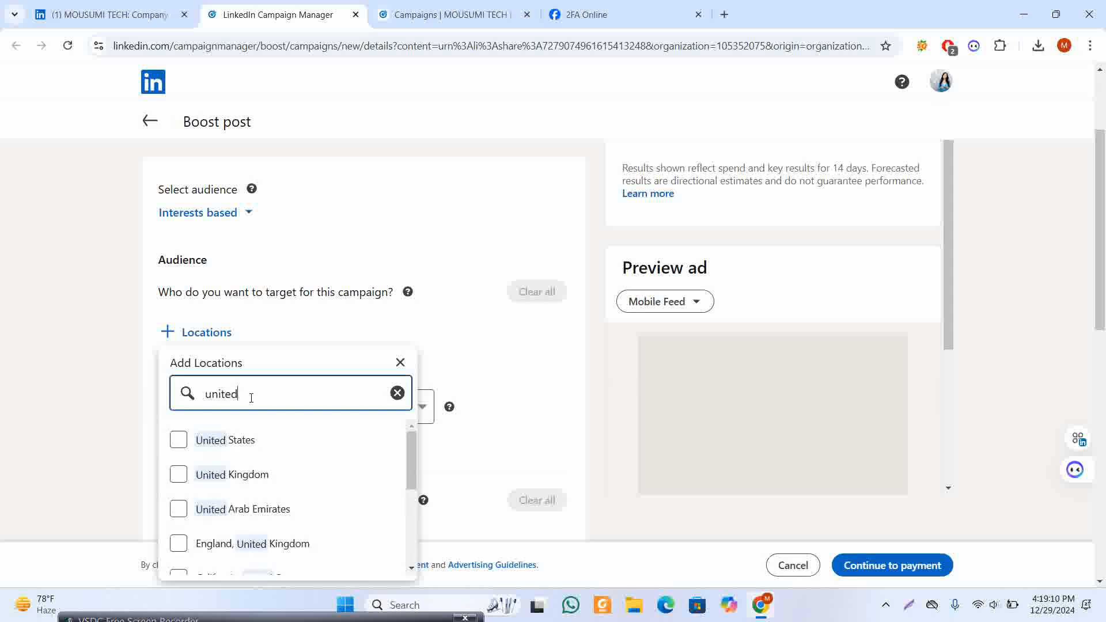
pyautogui.click(247, 439)
pyautogui.click(396, 393)
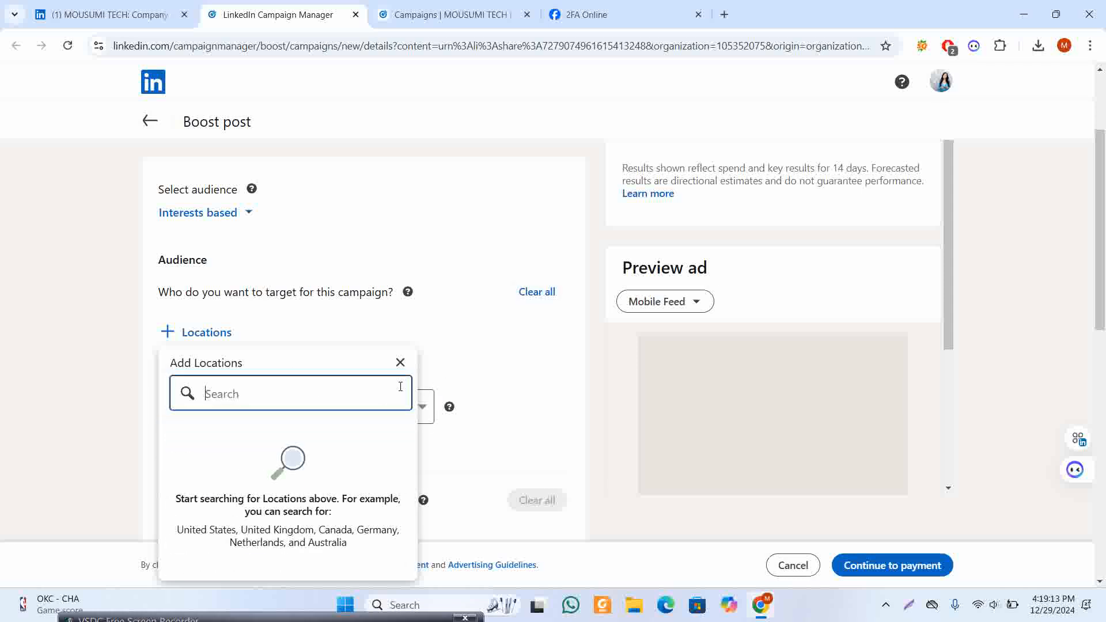
pyautogui.click(400, 361)
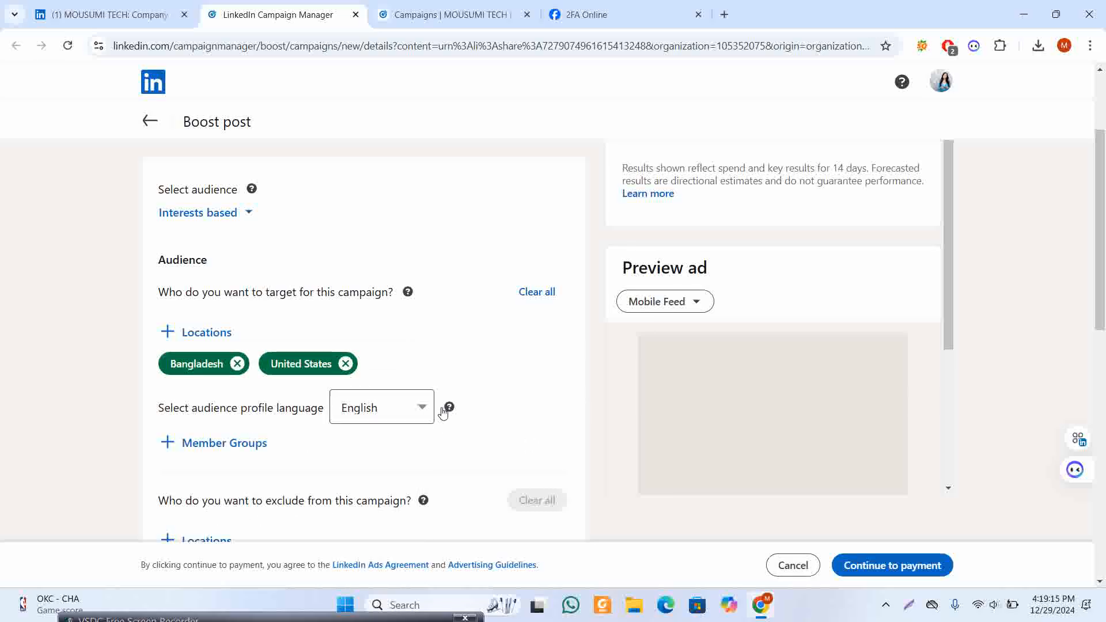
pyautogui.click(236, 363)
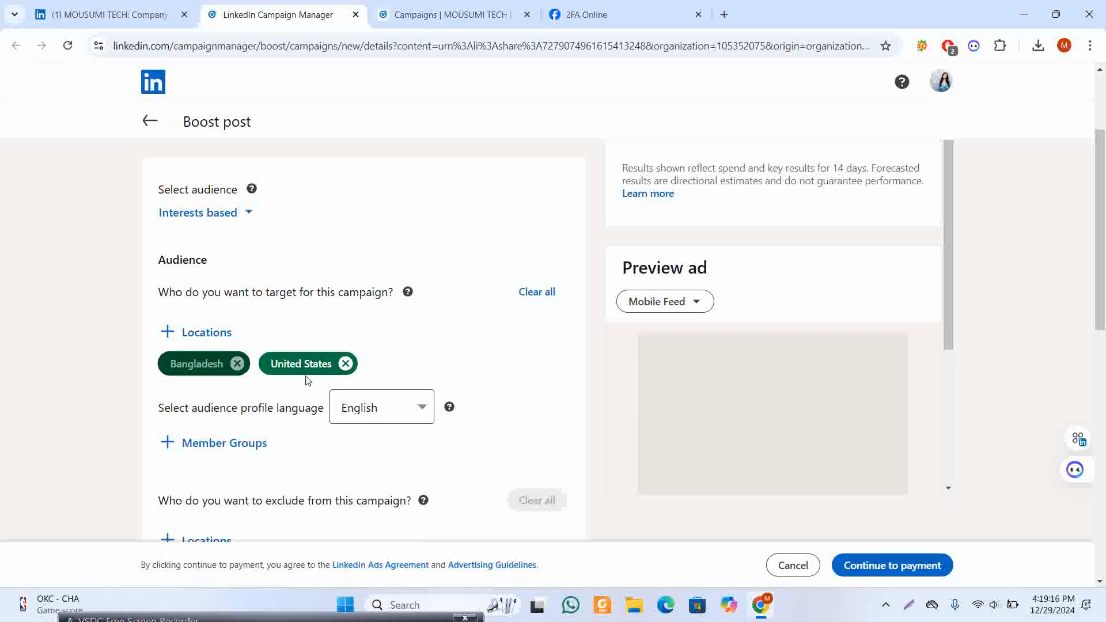
# Step: Search the locations for "rajshahi" and add Rajshahi, Bangladesh to the target locations
pyautogui.click(198, 332)
pyautogui.write('raj')
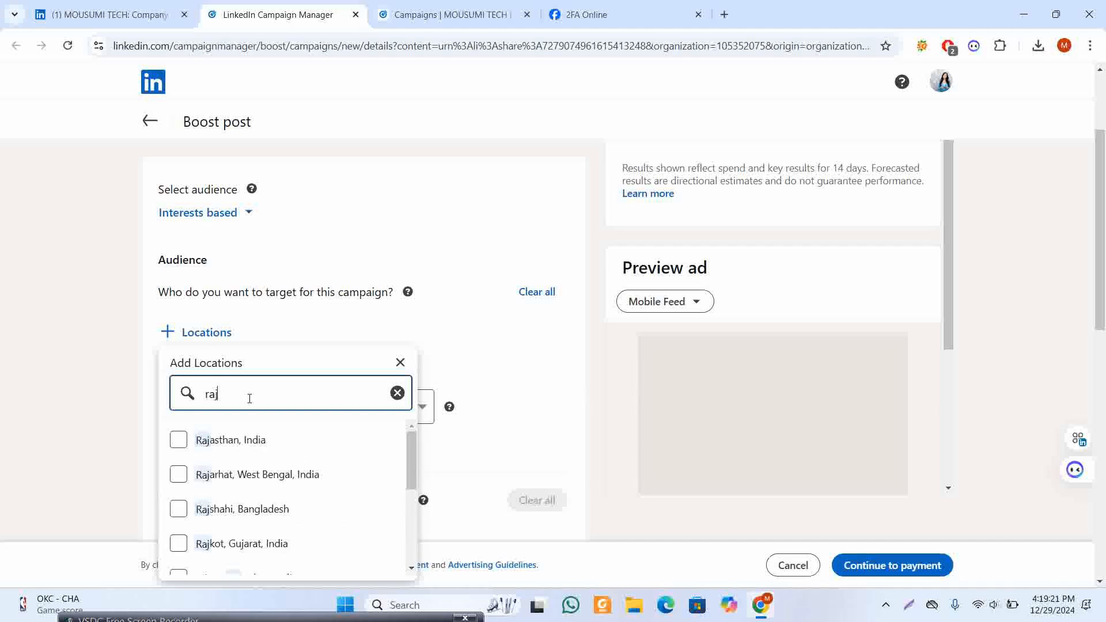
pyautogui.write('shahi')
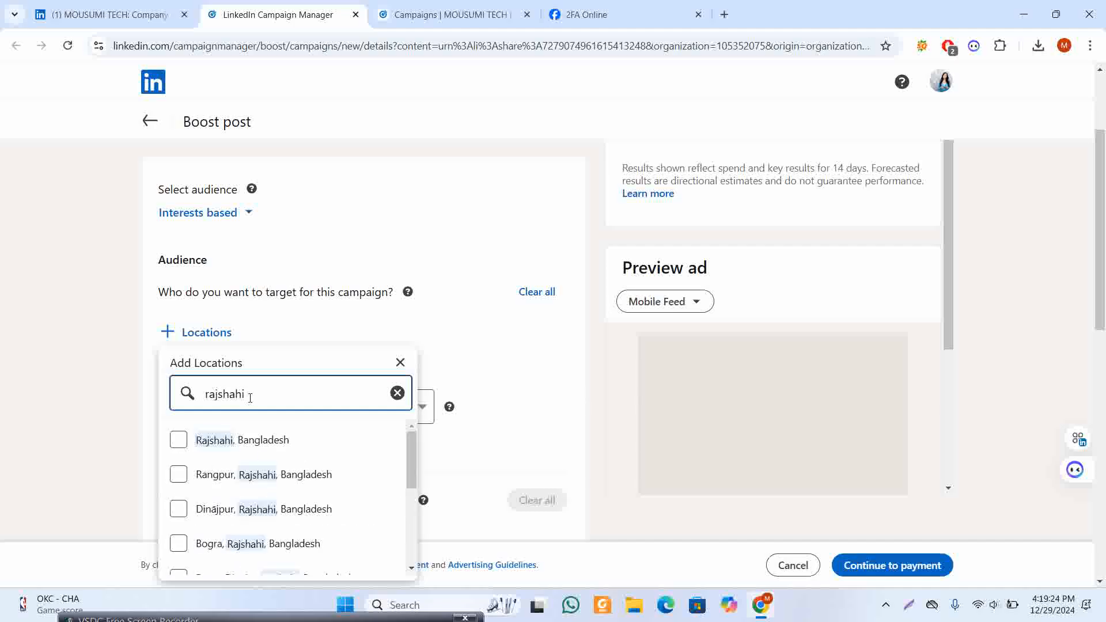
pyautogui.click(178, 439)
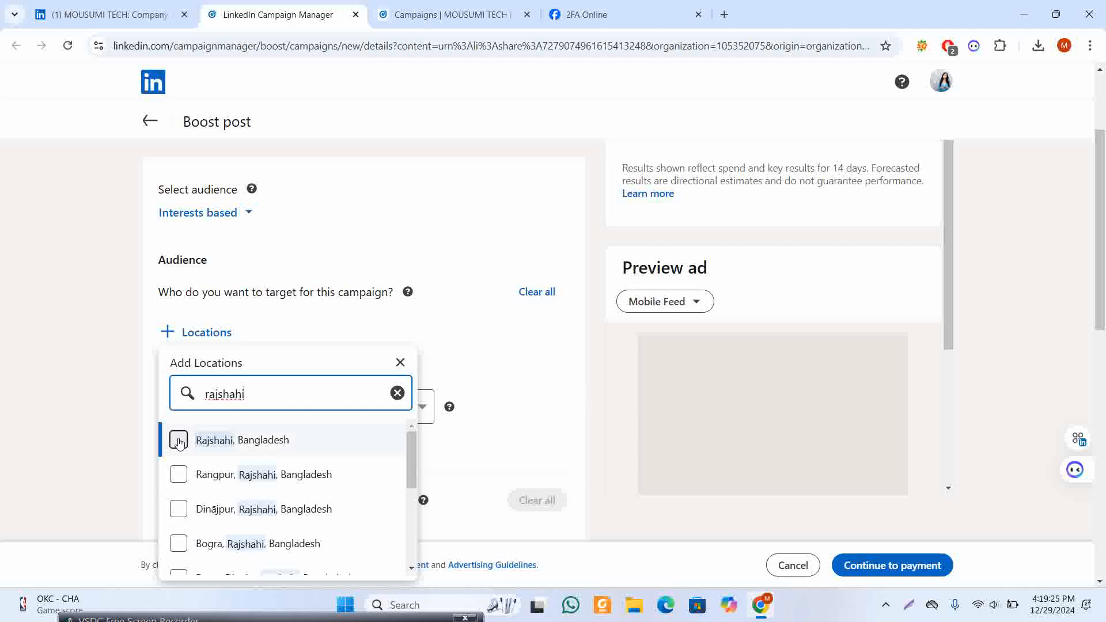
pyautogui.click(396, 393)
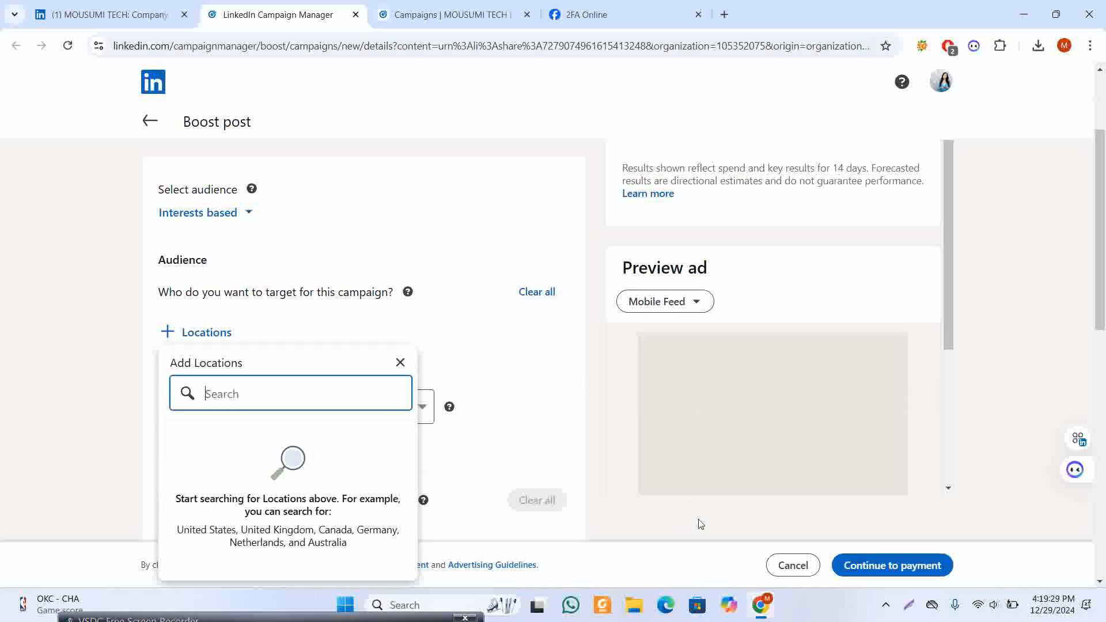
pyautogui.click(400, 362)
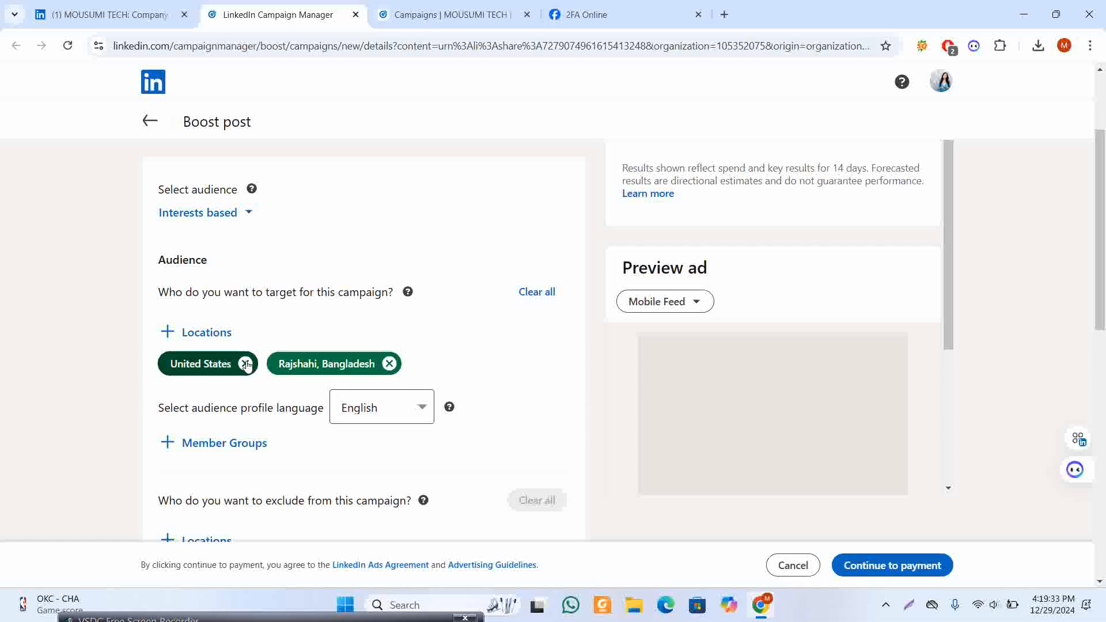
# Step: Remove Rajshahi, Bangladesh from the target locations and check the audience profile language choices, keeping English
pyautogui.click(389, 363)
pyautogui.scroll(-2, 165, 246)
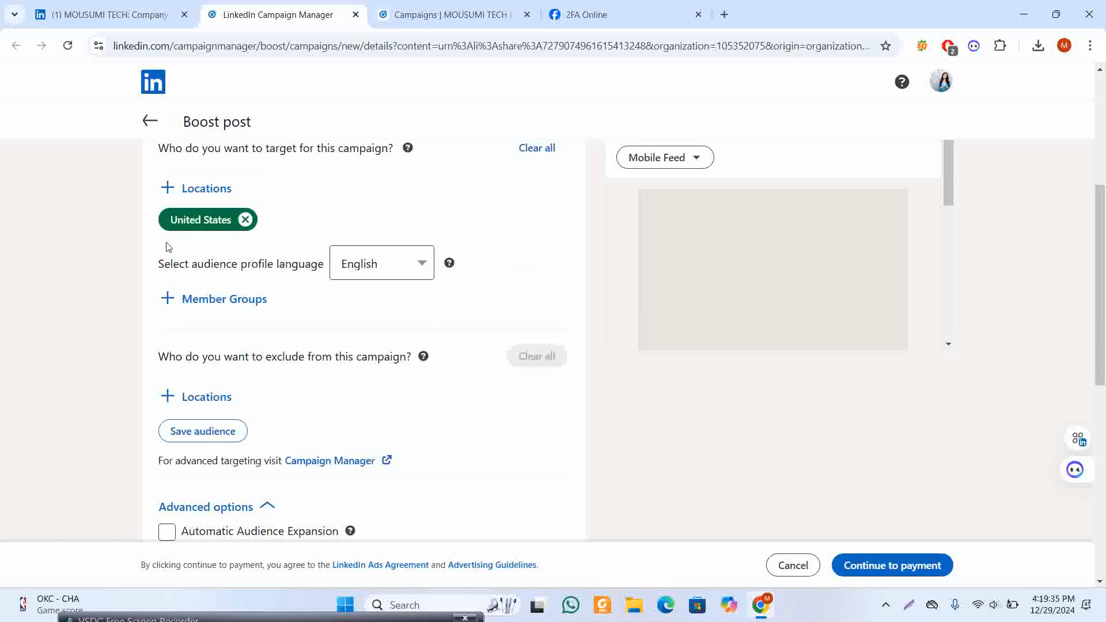
pyautogui.click(243, 264)
pyautogui.click(422, 263)
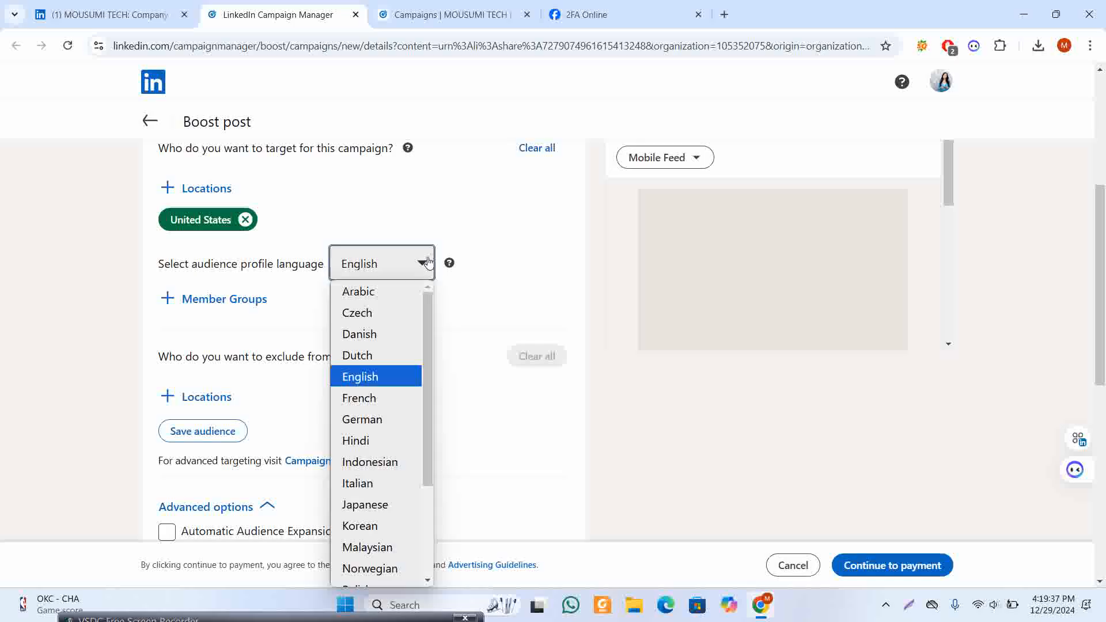
pyautogui.click(625, 367)
pyautogui.click(561, 300)
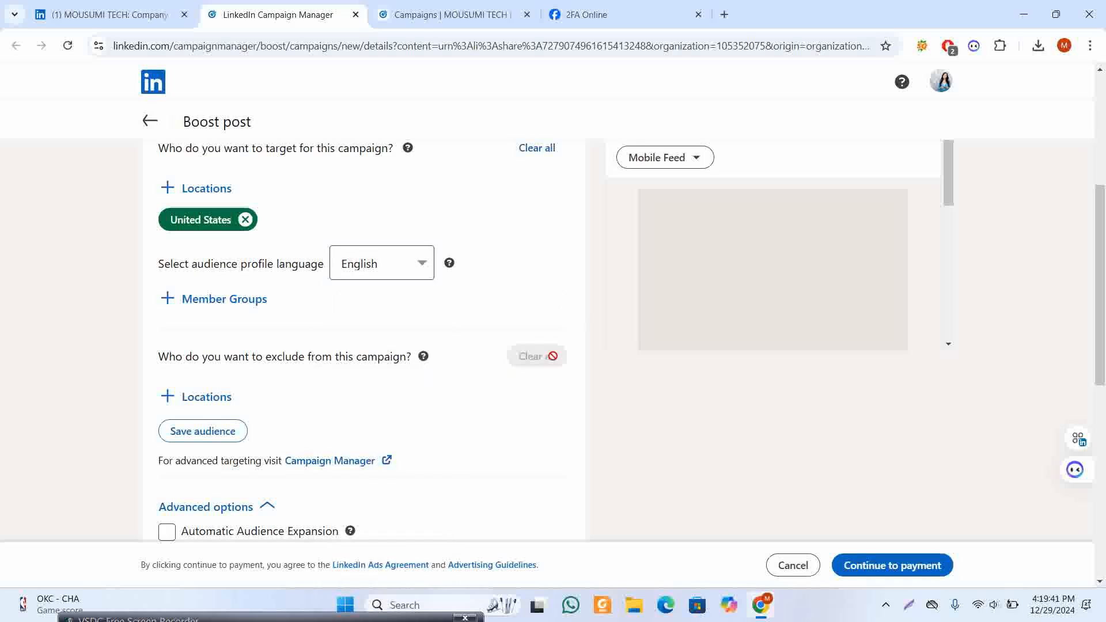
# Step: Turn on Automatic Audience Expansion in the advanced options and keep the LinkedIn Audience Network included
pyautogui.scroll(-3, 199, 527)
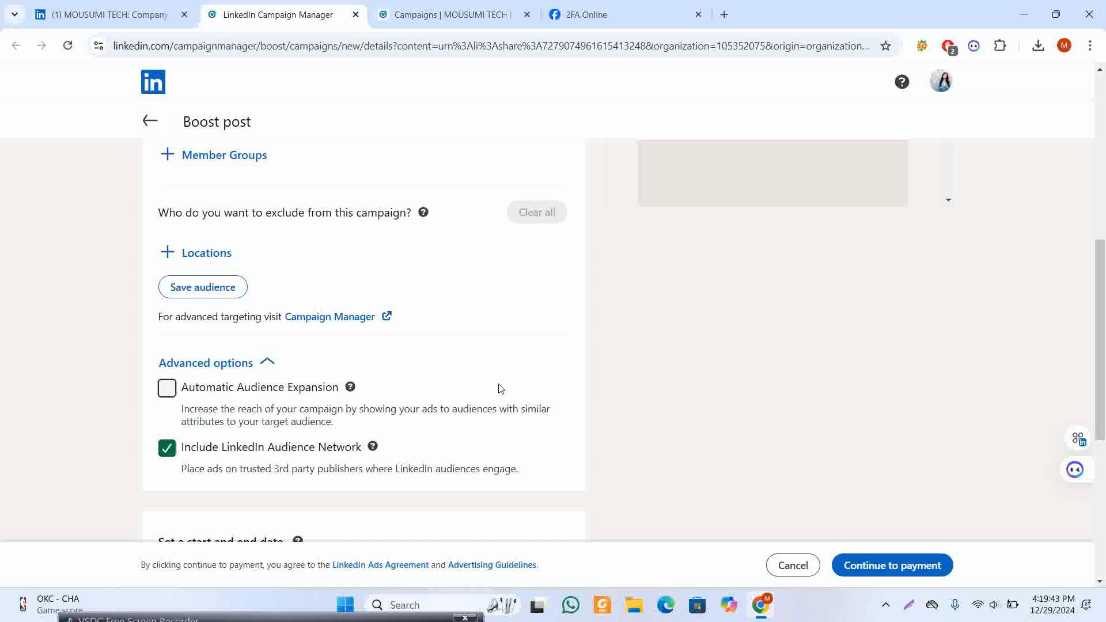
pyautogui.scroll(-3, 500, 389)
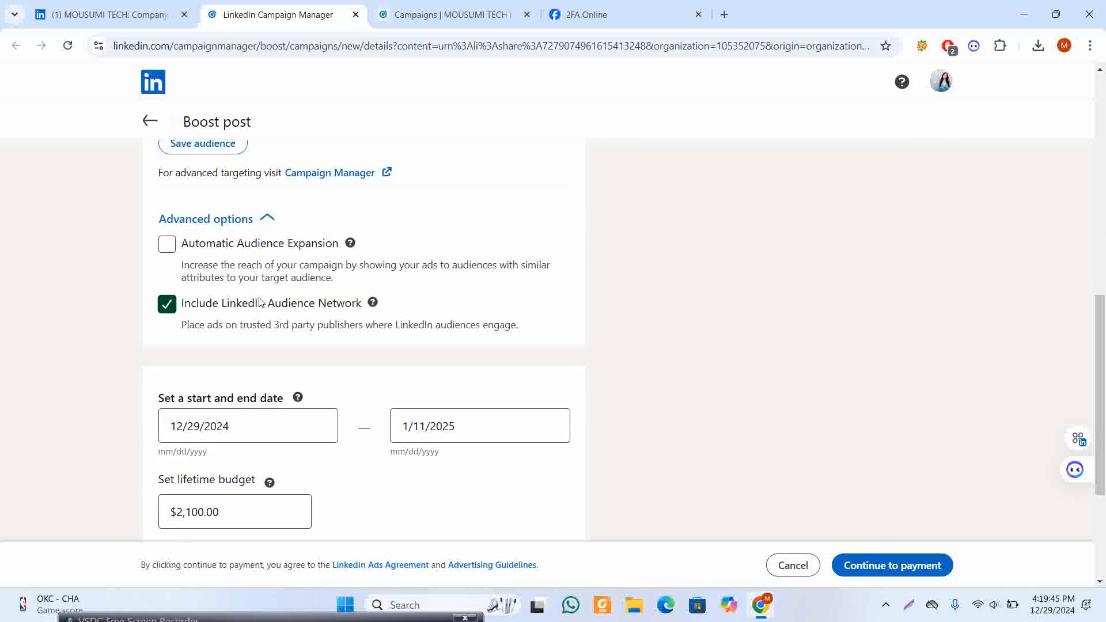
pyautogui.click(164, 244)
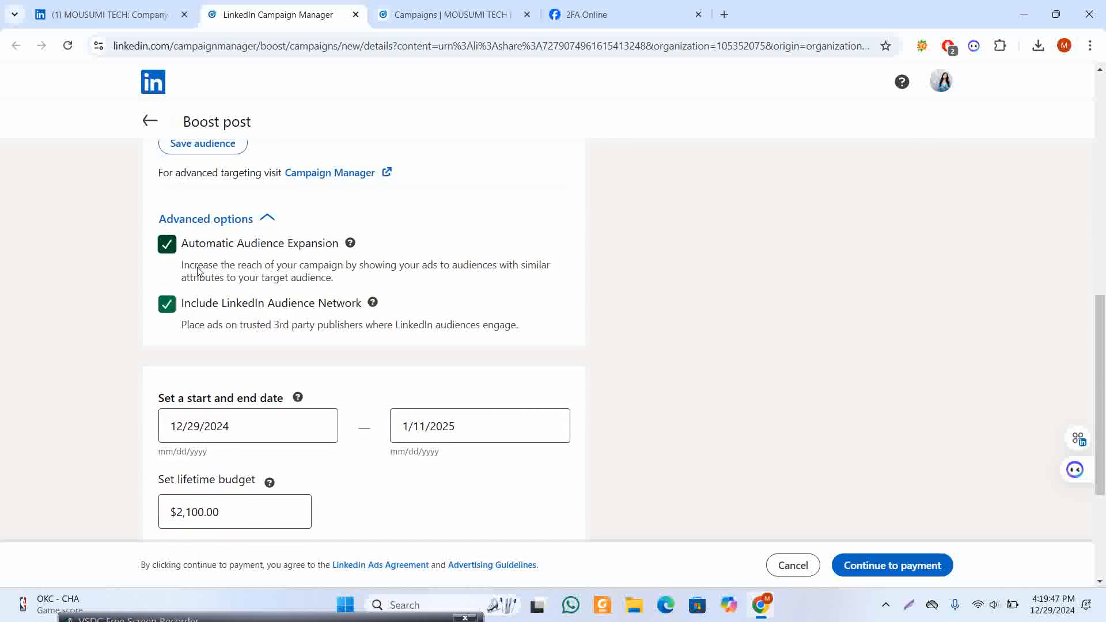
pyautogui.click(173, 245)
pyautogui.click(166, 244)
# Step: Set the boost's lifetime budget to $50
pyautogui.scroll(-2, 175, 375)
pyautogui.click(175, 374)
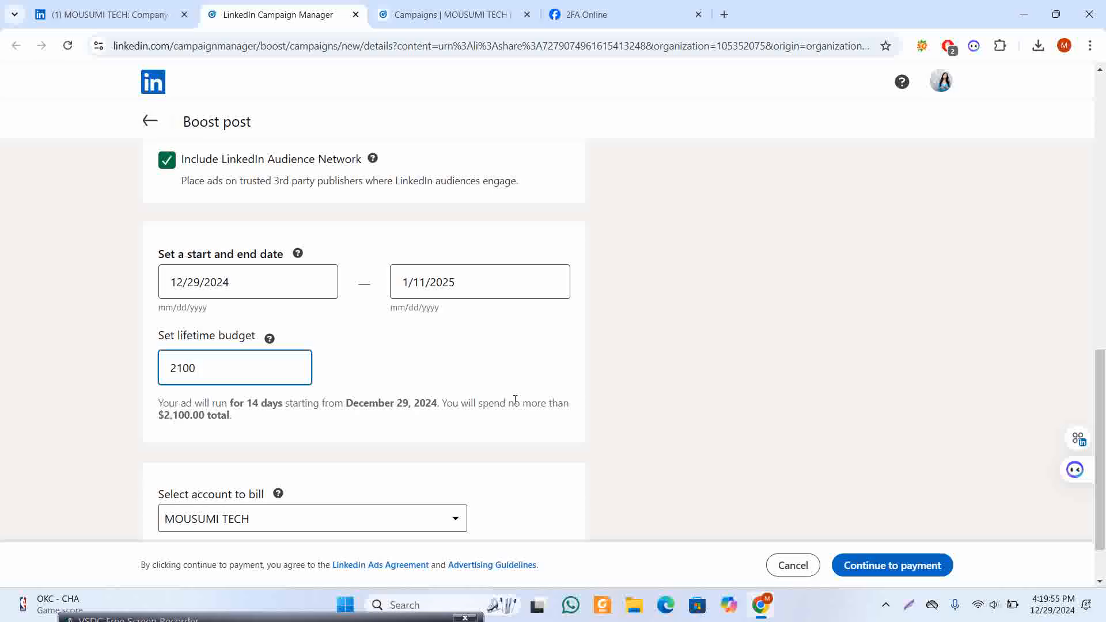
pyautogui.moveTo(225, 375); pyautogui.dragTo(94, 373)
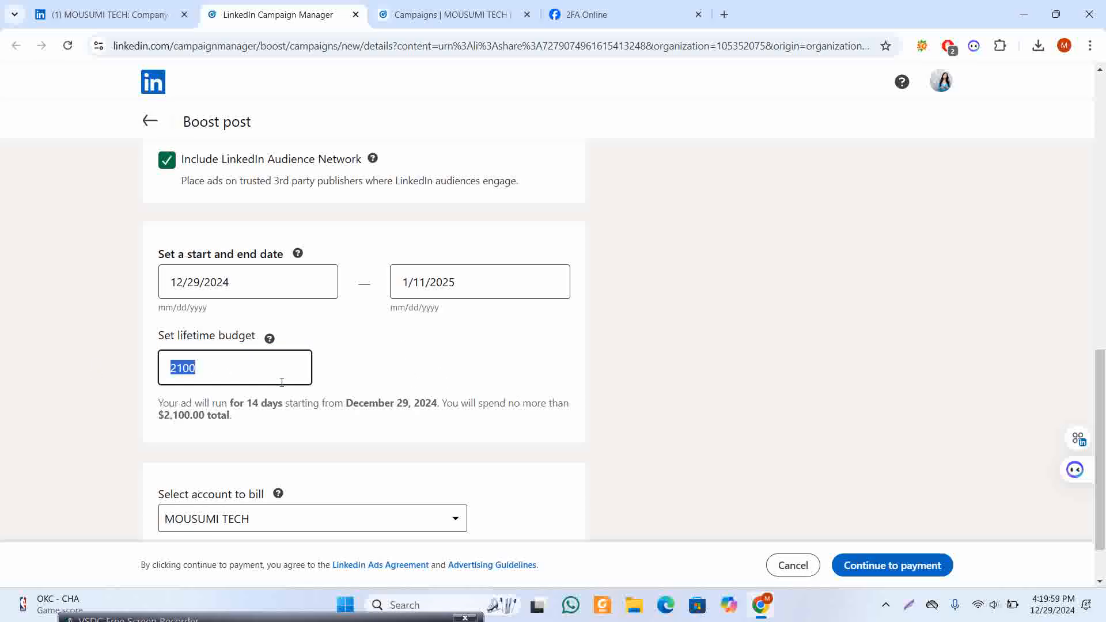
pyautogui.click(496, 14)
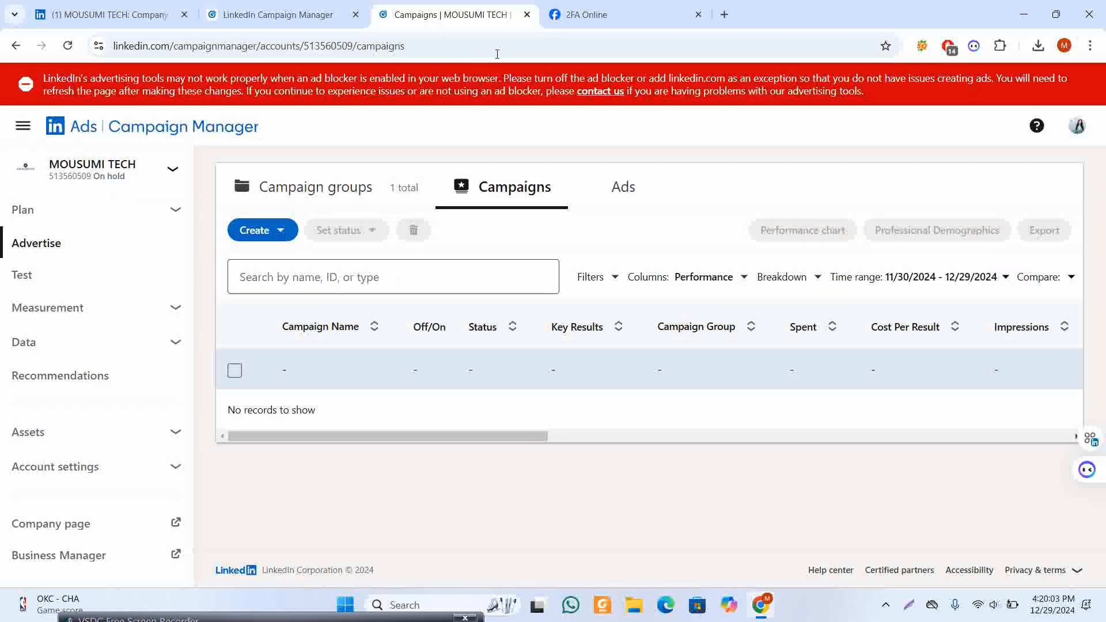
pyautogui.click(277, 14)
pyautogui.moveTo(284, 377); pyautogui.dragTo(148, 367)
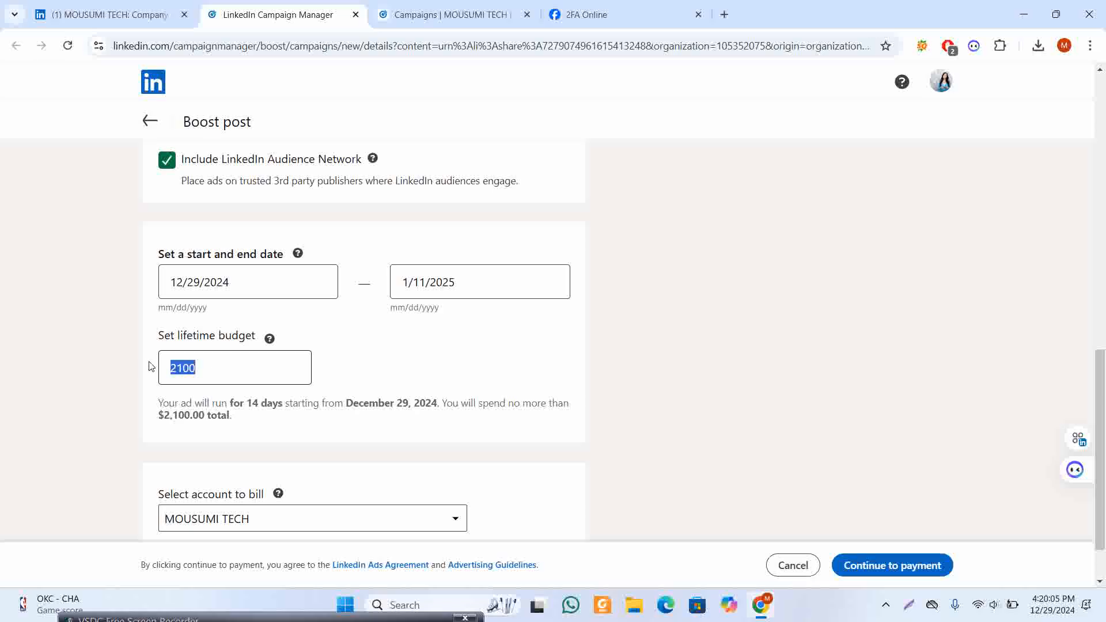
pyautogui.press('BackSpace')
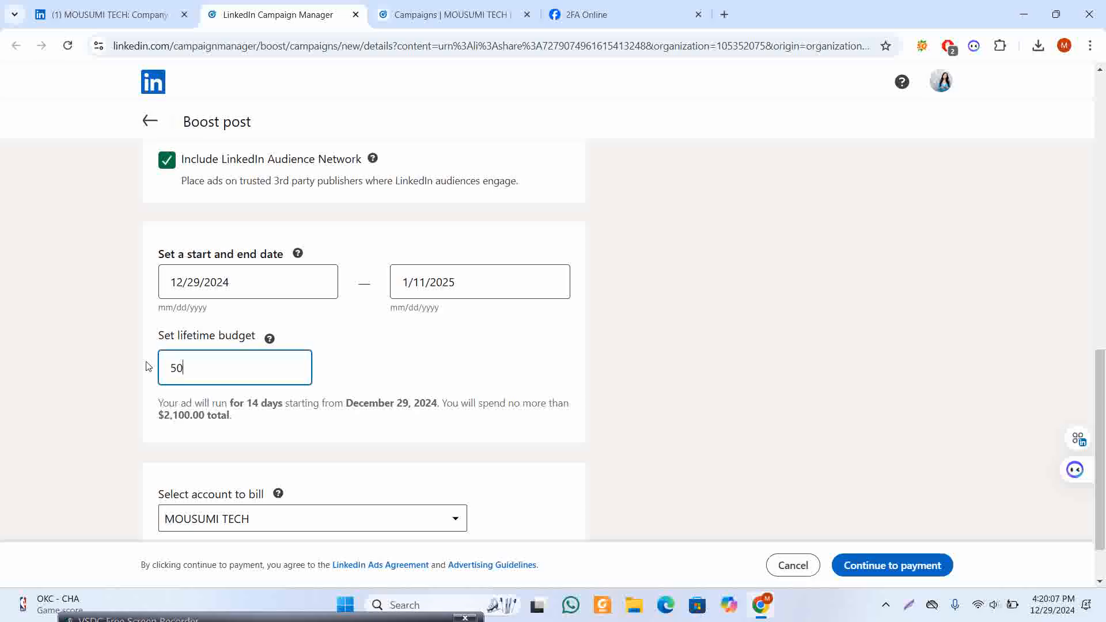
pyautogui.click(99, 374)
pyautogui.click(405, 382)
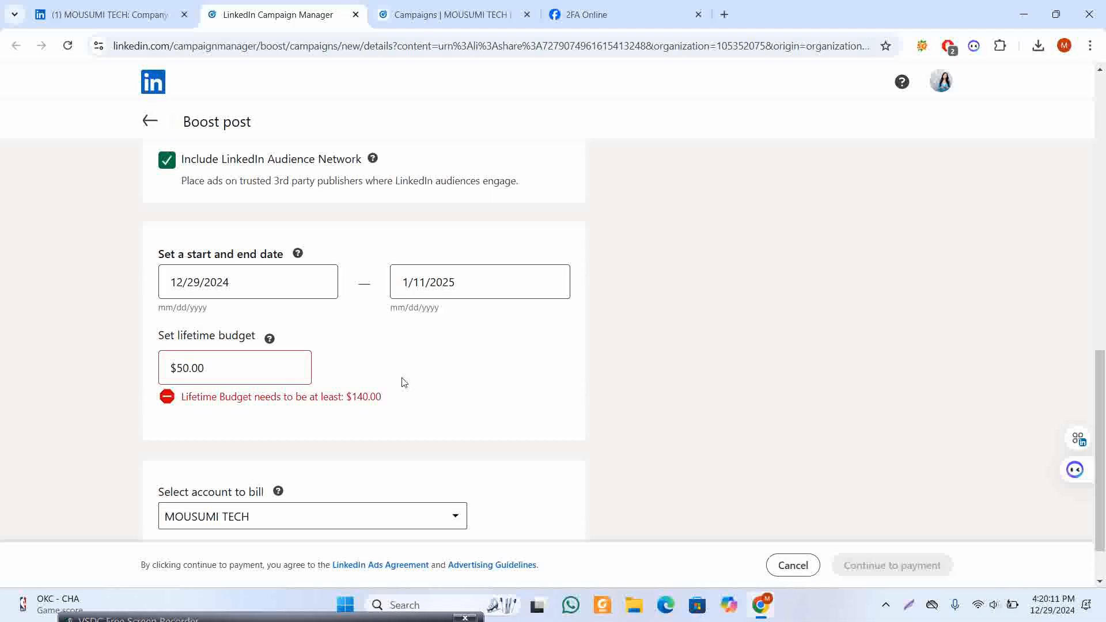
# Step: Keep the boost's start date at 12/29/2024 and set its end date to 12/30/2024
pyautogui.scroll(1, 404, 382)
pyautogui.scroll(-1, 397, 377)
pyautogui.click(235, 280)
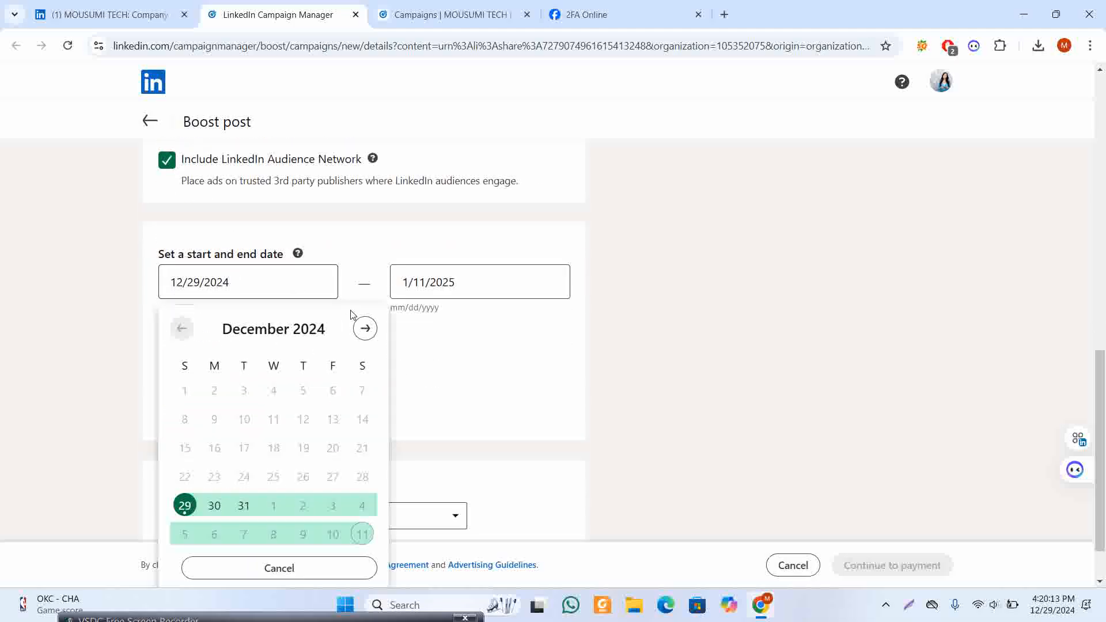
pyautogui.click(560, 358)
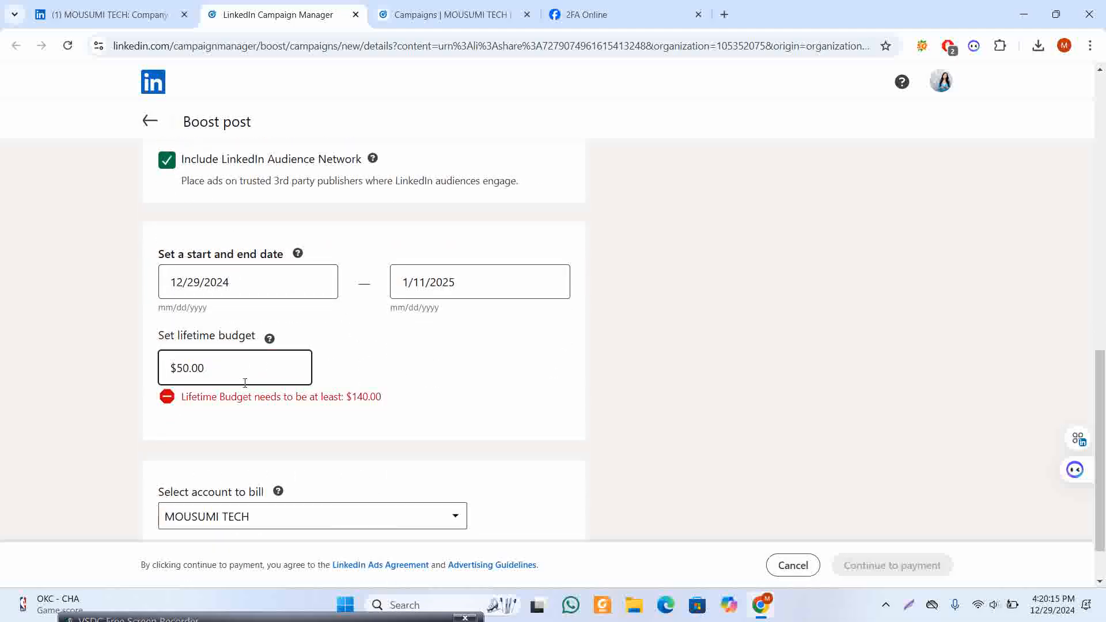
pyautogui.scroll(1, 247, 377)
pyautogui.click(269, 353)
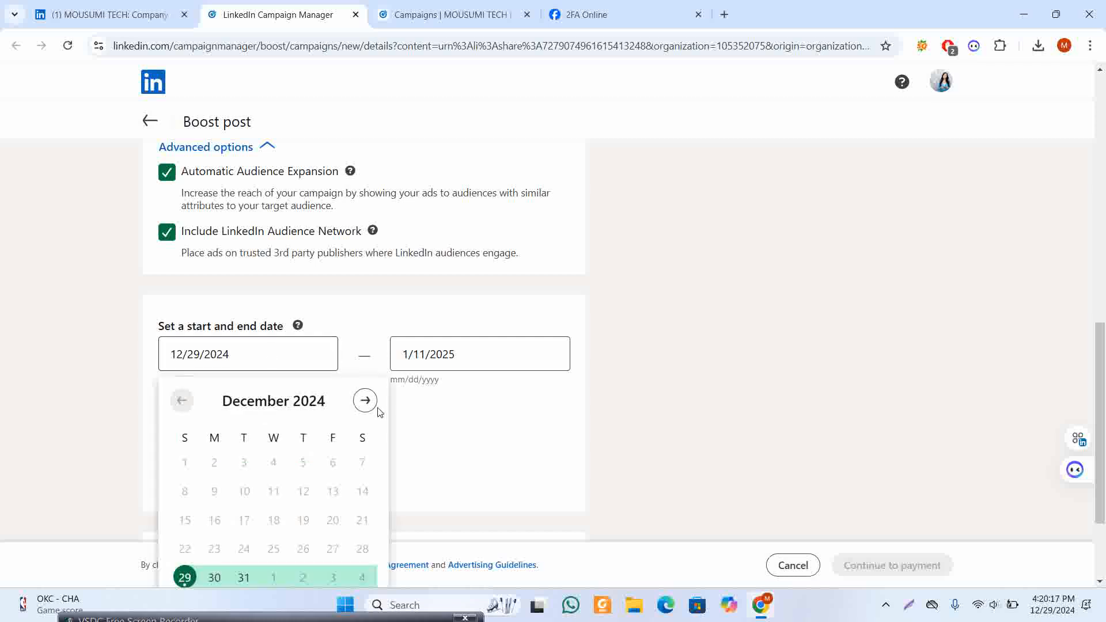
pyautogui.scroll(-1, 353, 427)
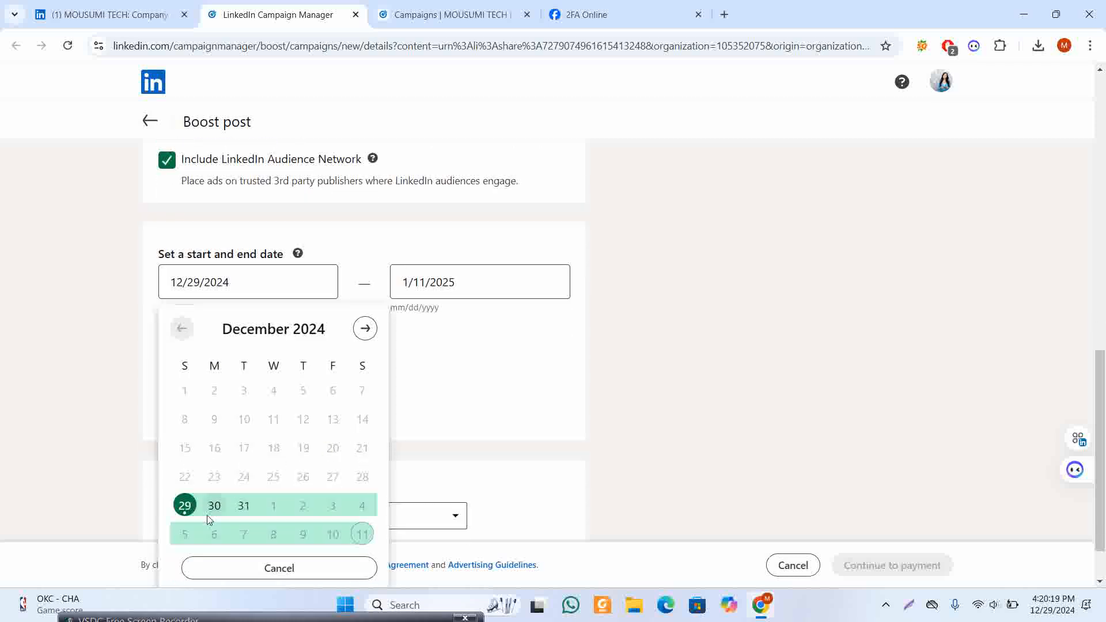
pyautogui.click(192, 510)
pyautogui.click(491, 295)
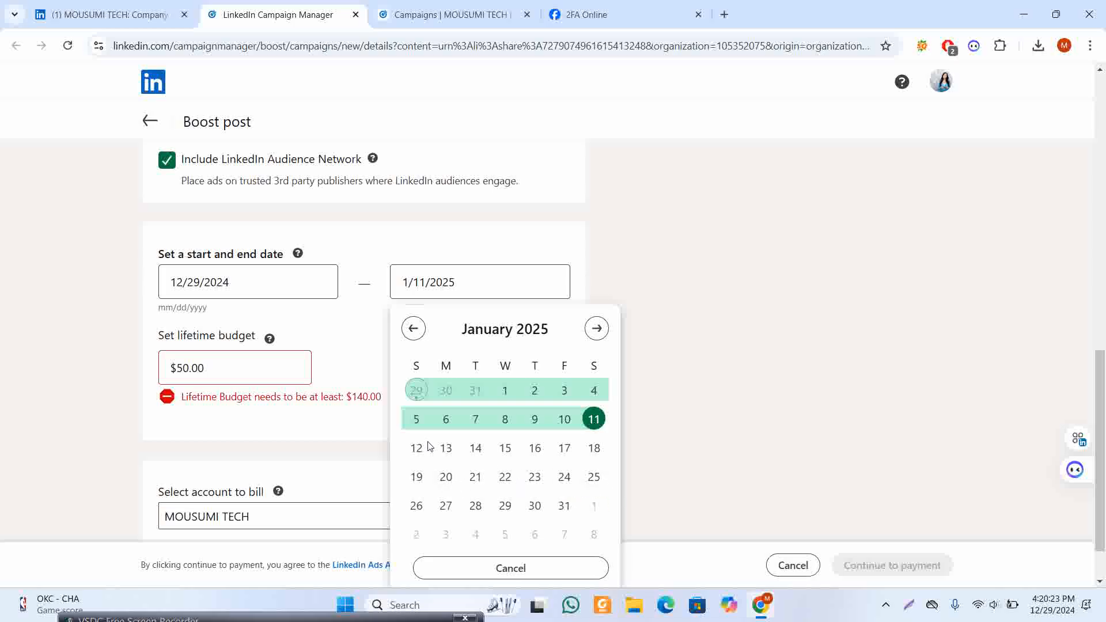
pyautogui.click(413, 329)
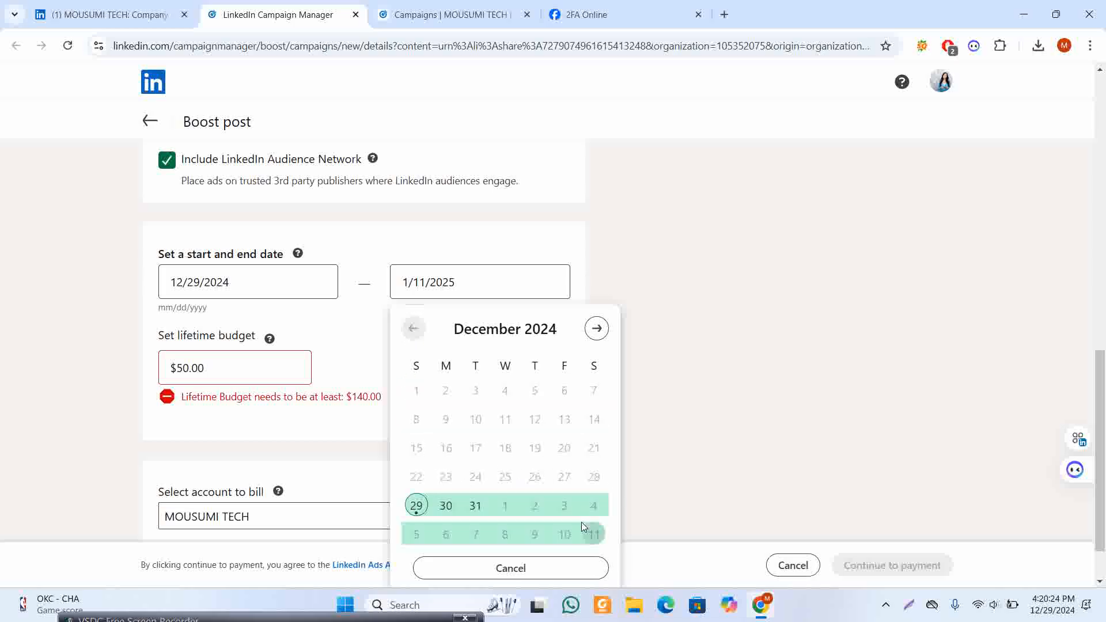
pyautogui.click(446, 505)
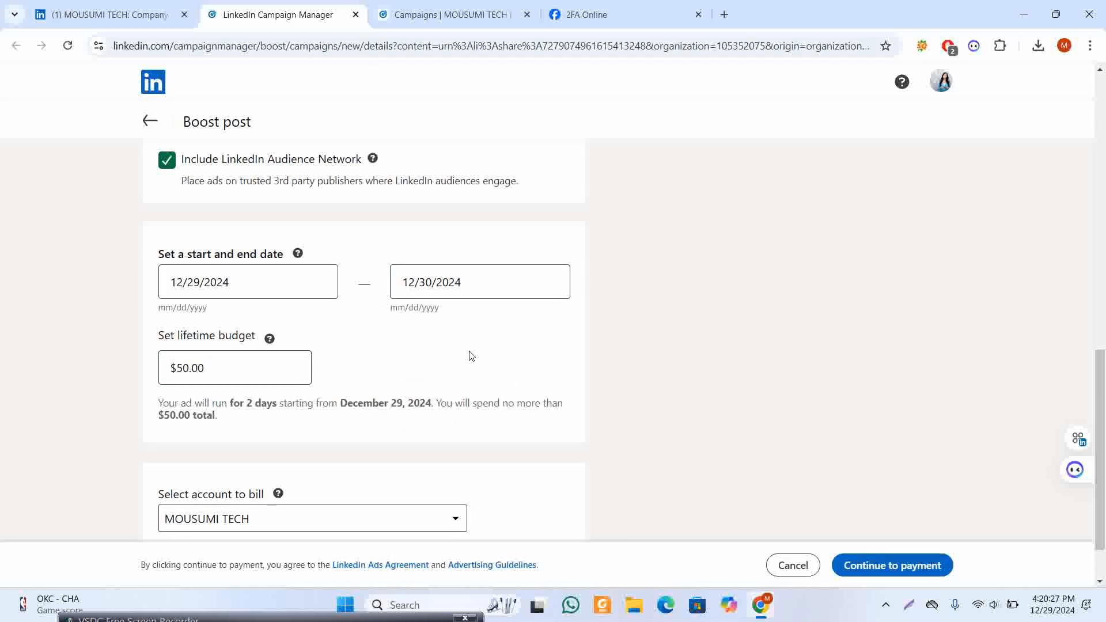
# Step: Review the boost's start and end dates together with its lifetime budget and spending summary
pyautogui.click(237, 373)
pyautogui.click(402, 375)
pyautogui.moveTo(163, 333); pyautogui.dragTo(264, 347)
pyautogui.click(507, 355)
pyautogui.click(264, 284)
pyautogui.click(432, 283)
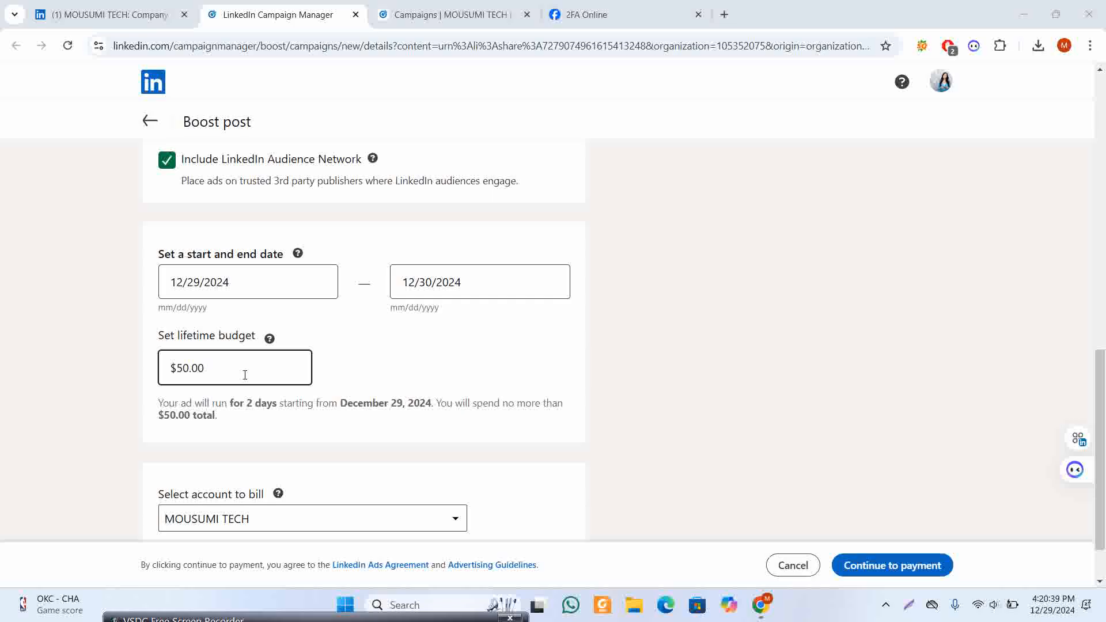
pyautogui.tripleClick(180, 340)
pyautogui.click(682, 318)
pyautogui.moveTo(454, 180); pyautogui.dragTo(665, 414)
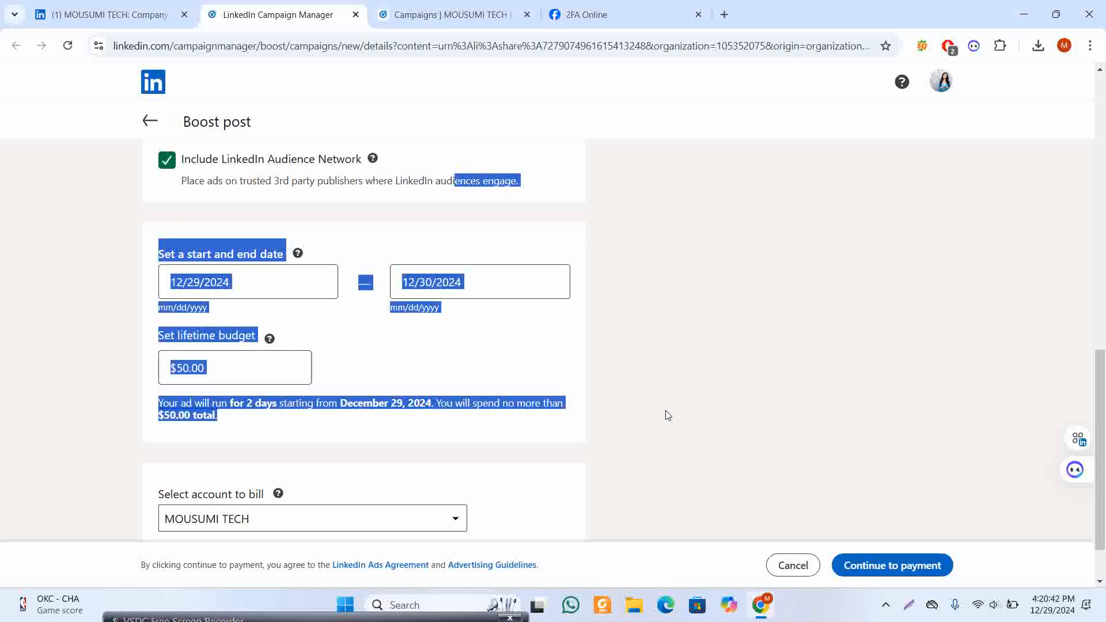
pyautogui.click(689, 369)
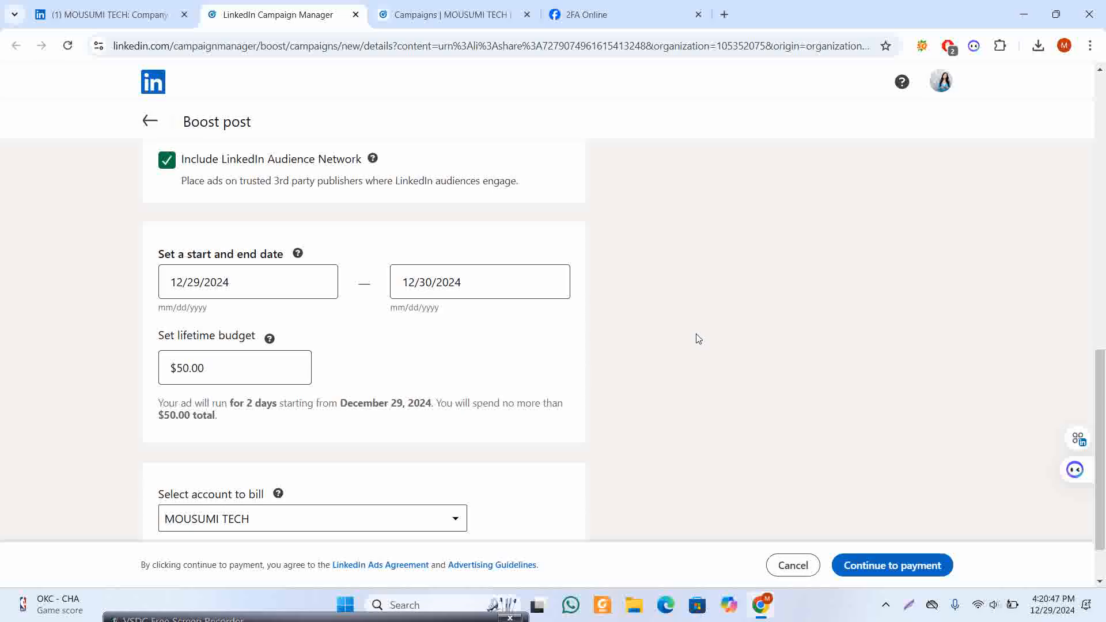
pyautogui.click(183, 358)
# Step: Choose MOUSUMI TECH as the account to bill and continue to the payment stage
pyautogui.scroll(-1, 509, 361)
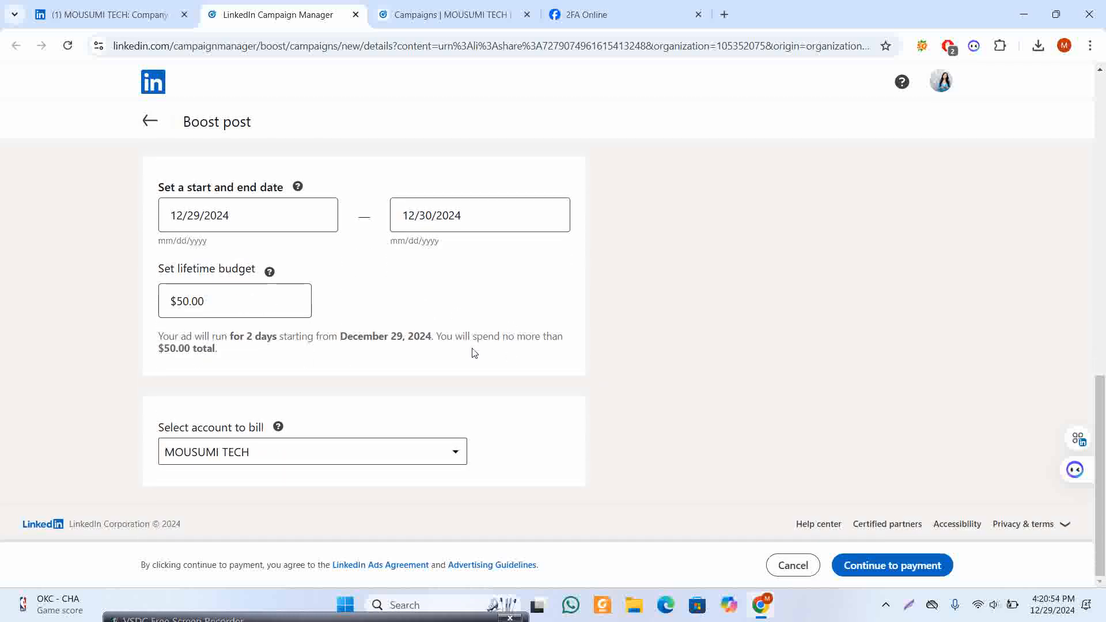
pyautogui.click(292, 459)
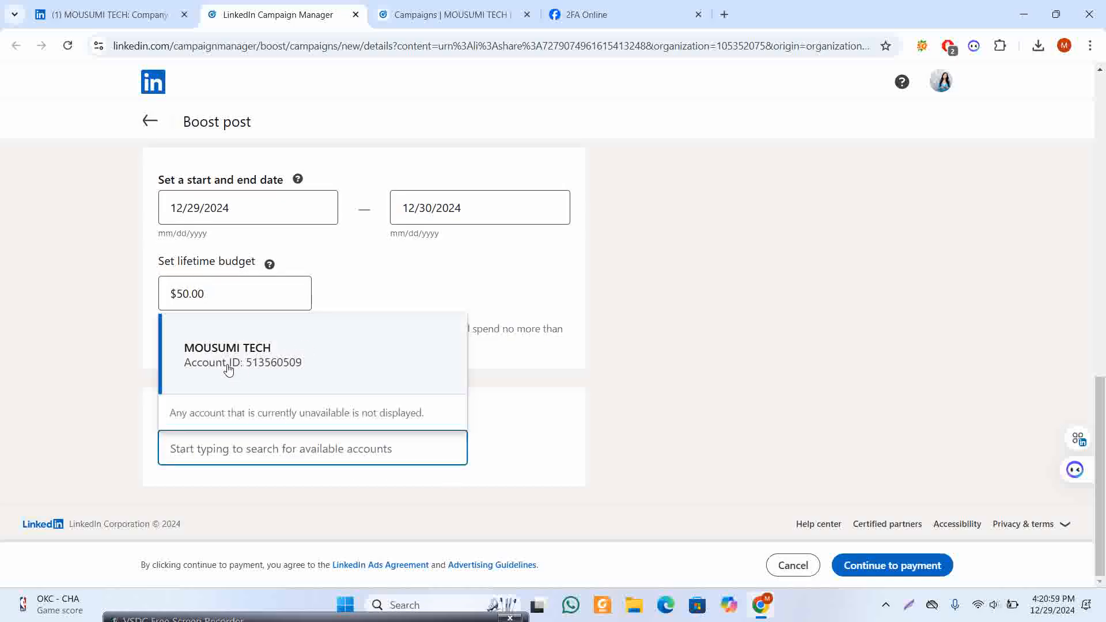
pyautogui.click(273, 359)
pyautogui.scroll(10, 477, 425)
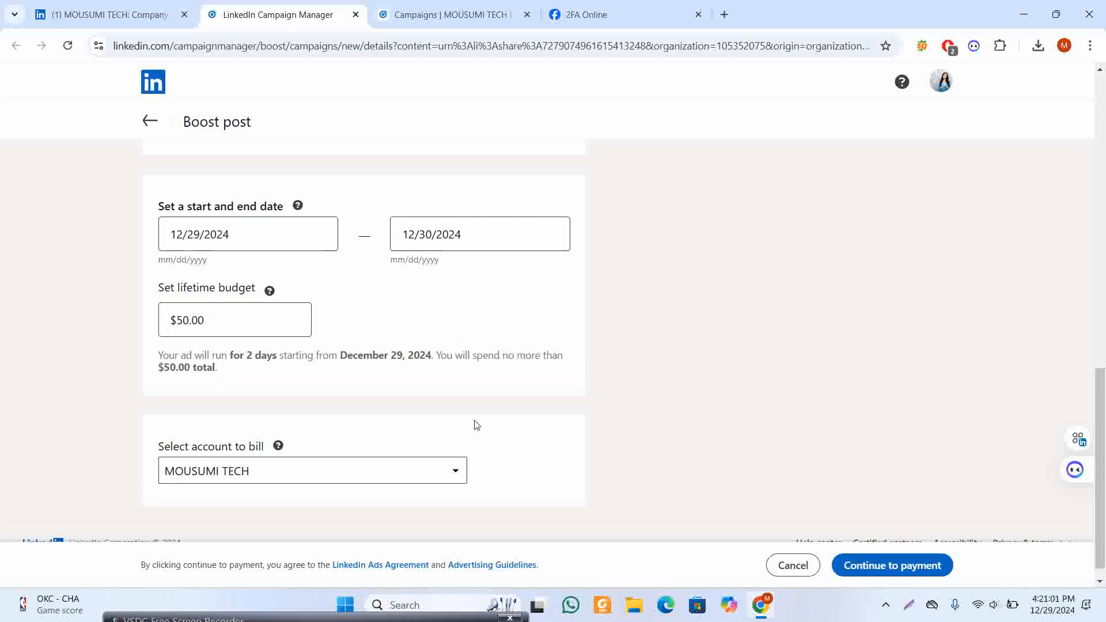
pyautogui.scroll(2, 476, 425)
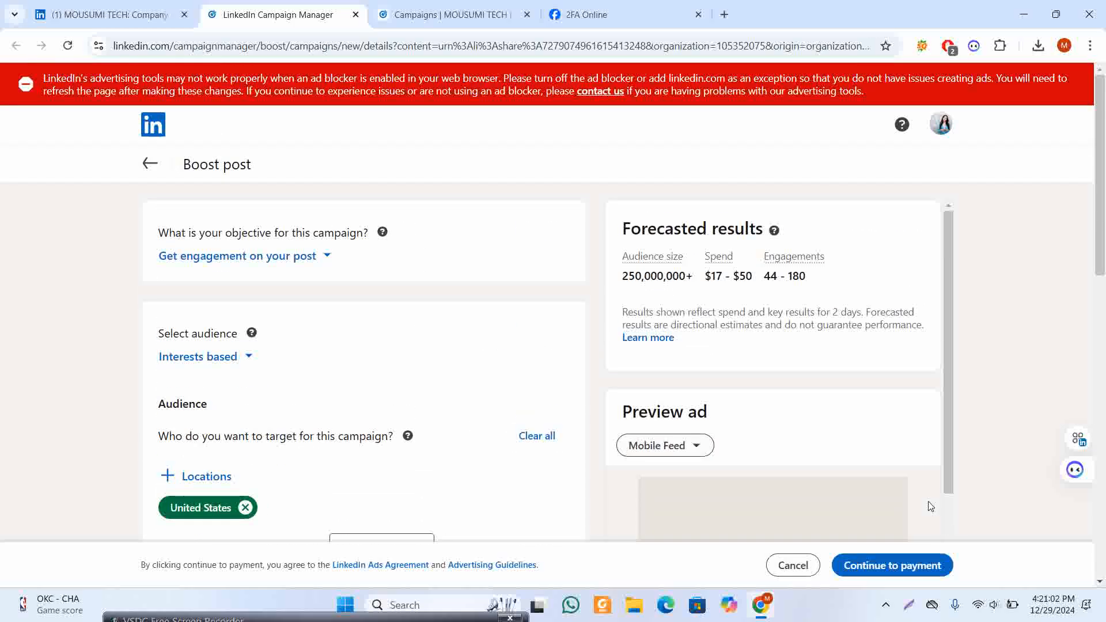
pyautogui.click(915, 567)
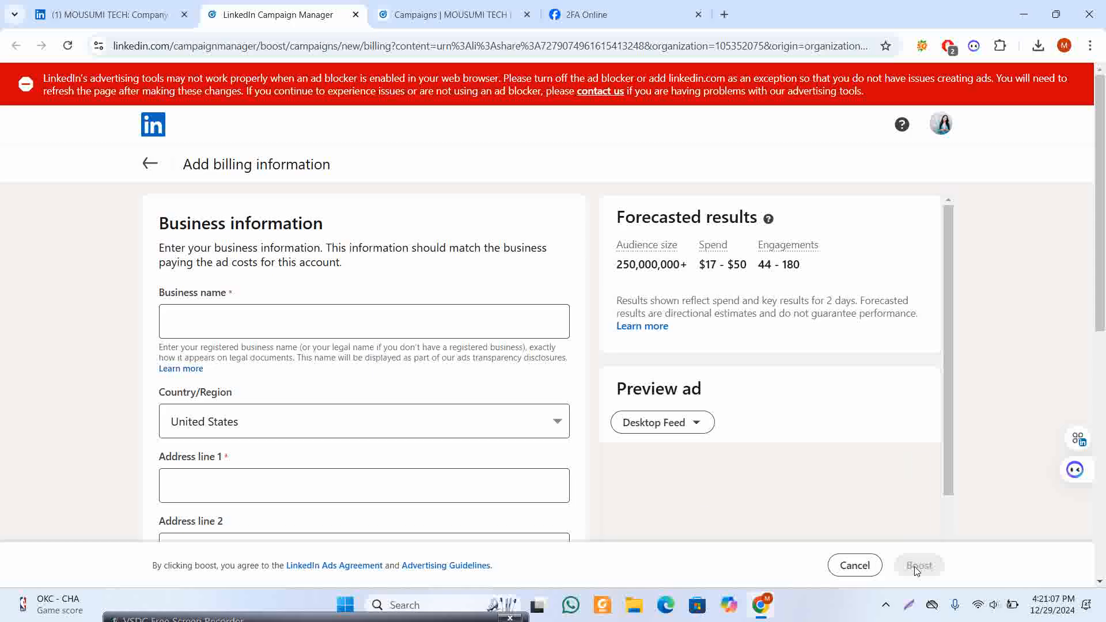
# Step: Examine the business information fields of the billing form and the country/region choices, keeping United States
pyautogui.scroll(-2, 415, 413)
pyautogui.scroll(-6, 266, 374)
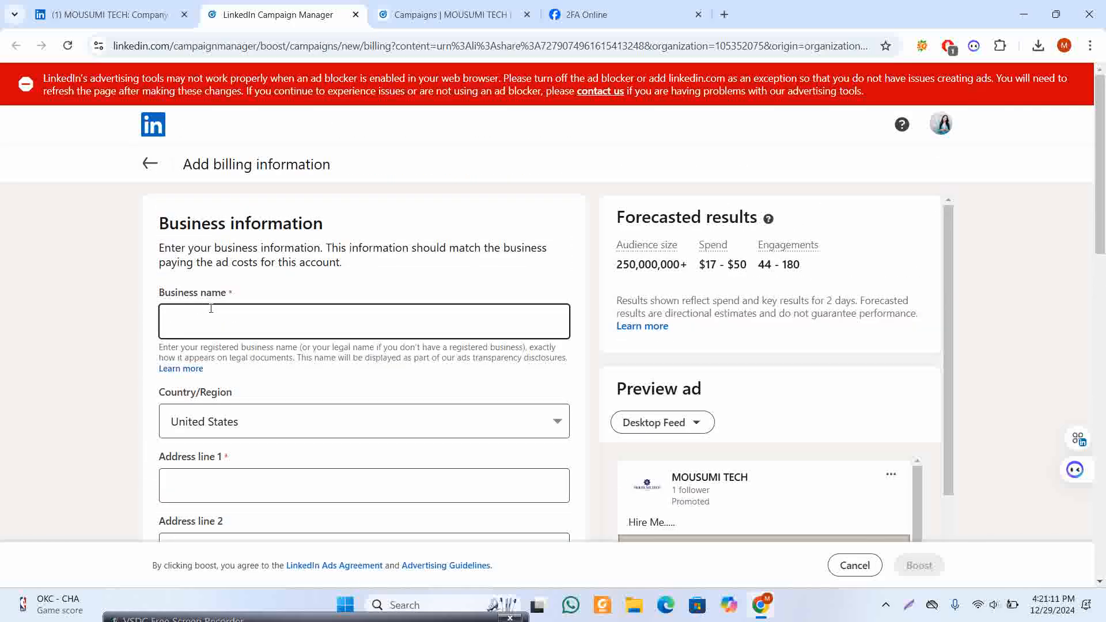
pyautogui.scroll(-4, 304, 377)
pyautogui.scroll(2, 303, 378)
pyautogui.click(276, 282)
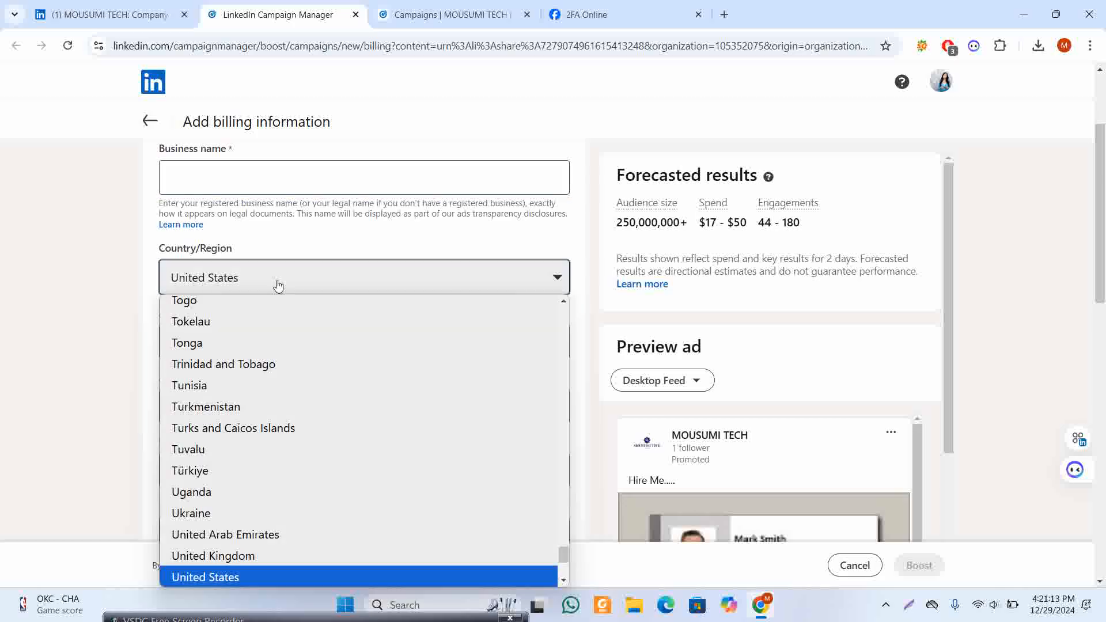
pyautogui.click(83, 293)
# Step: Examine the card number, expiration date and security code fields for adding a credit or debit card, and the final Boost option
pyautogui.scroll(-10, 216, 314)
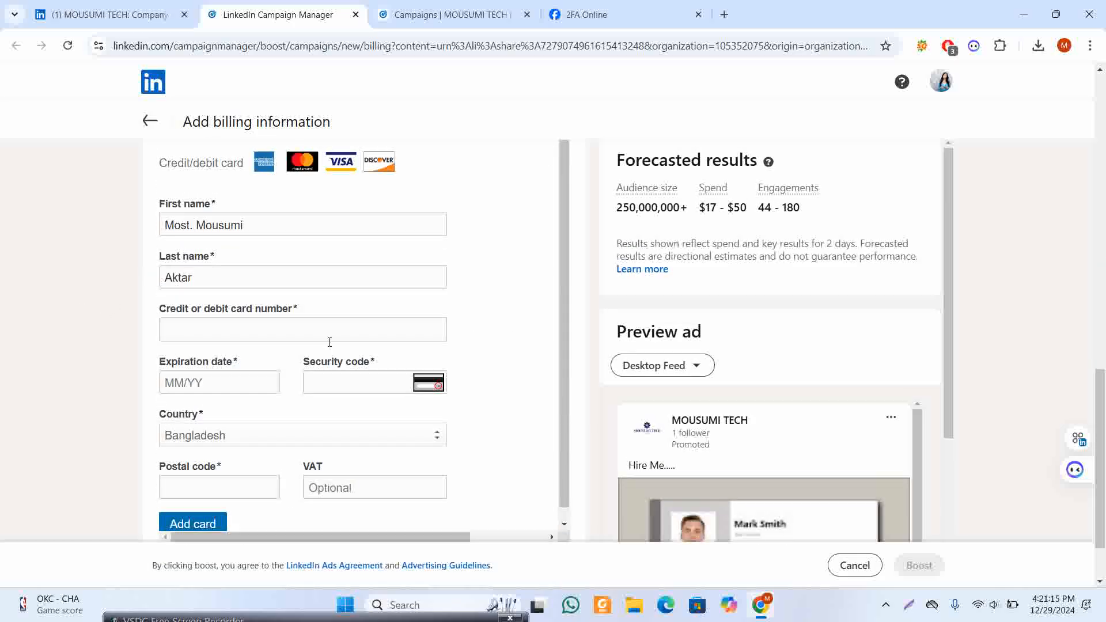
pyautogui.scroll(2, 328, 343)
pyautogui.click(224, 266)
pyautogui.click(234, 403)
pyautogui.scroll(-3, 230, 331)
pyautogui.press('Tab')
pyautogui.press('Tab')
pyautogui.press('Tab')
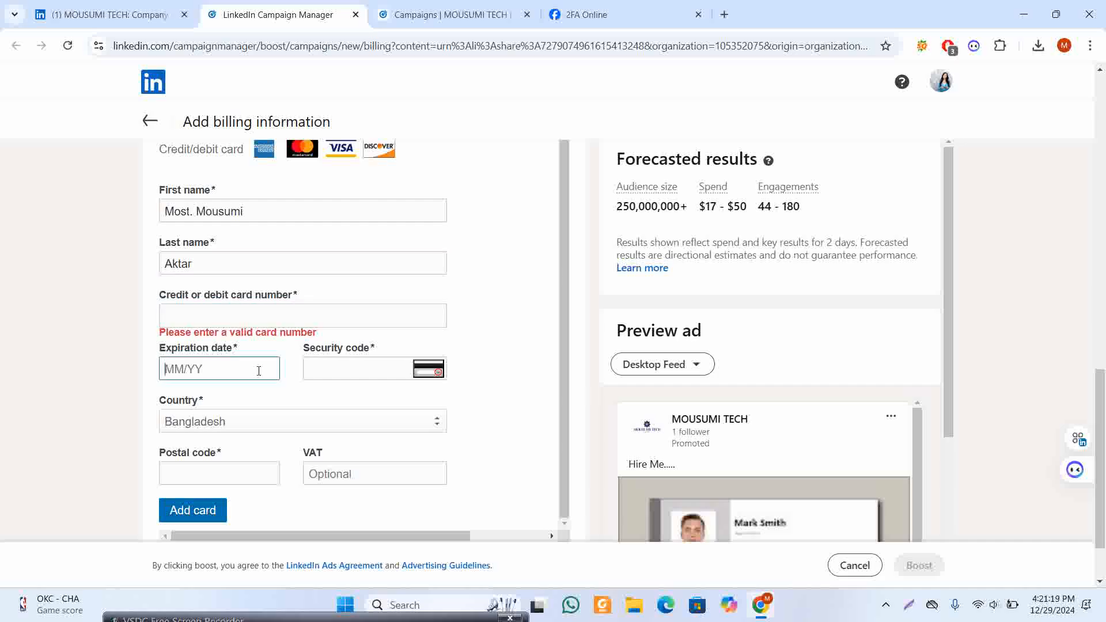
pyautogui.scroll(-2, 402, 380)
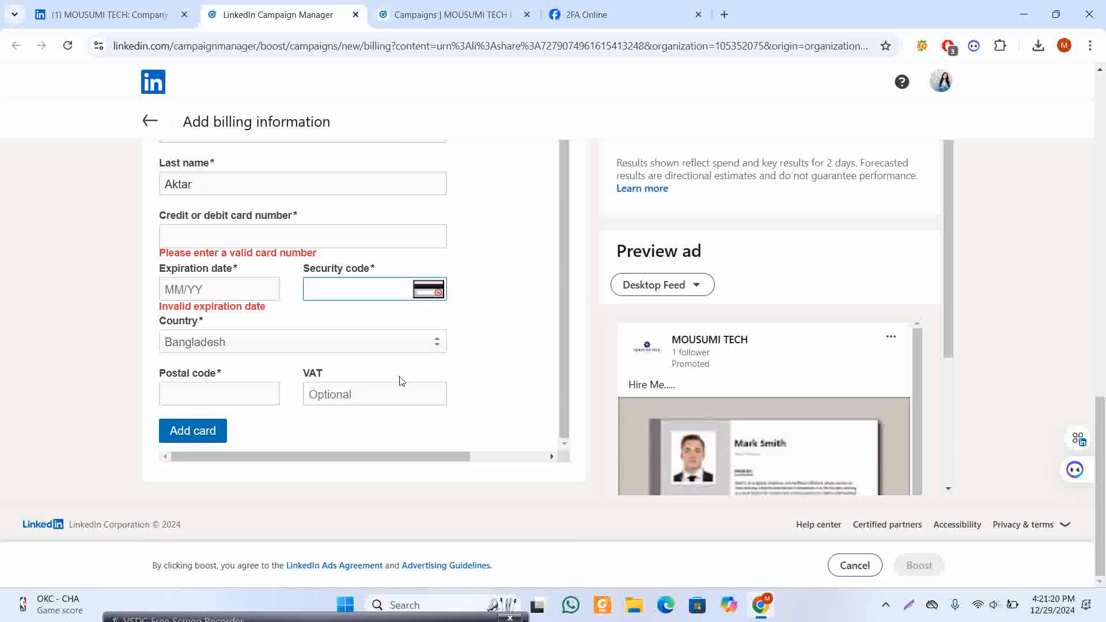
pyautogui.doubleClick(924, 568)
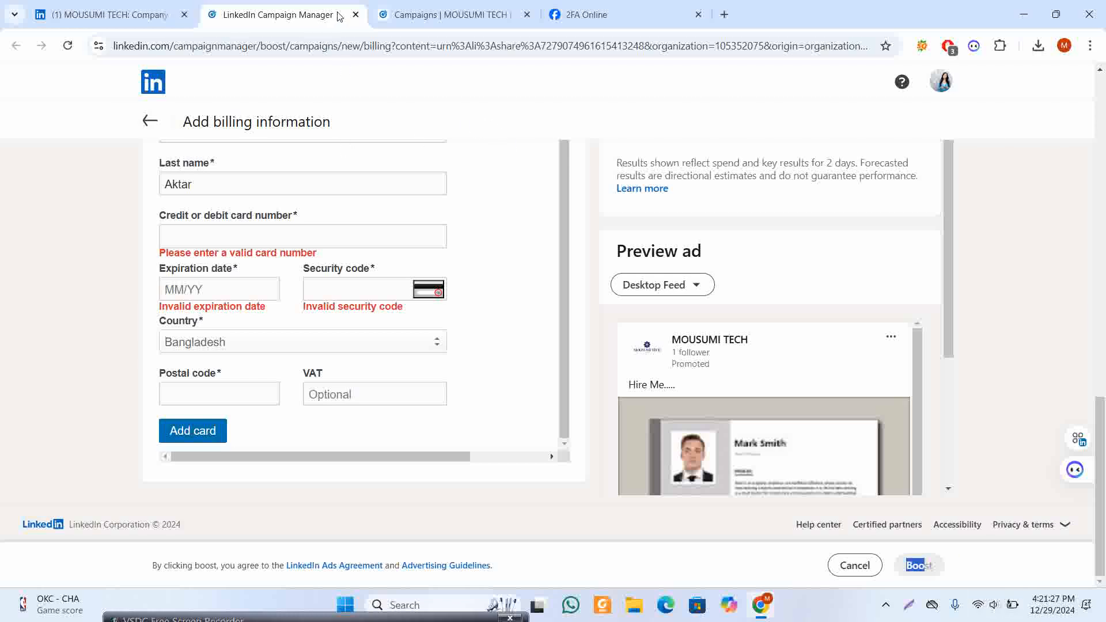
# Step: Close the boost billing page and return to the company's published page posts
pyautogui.click(356, 15)
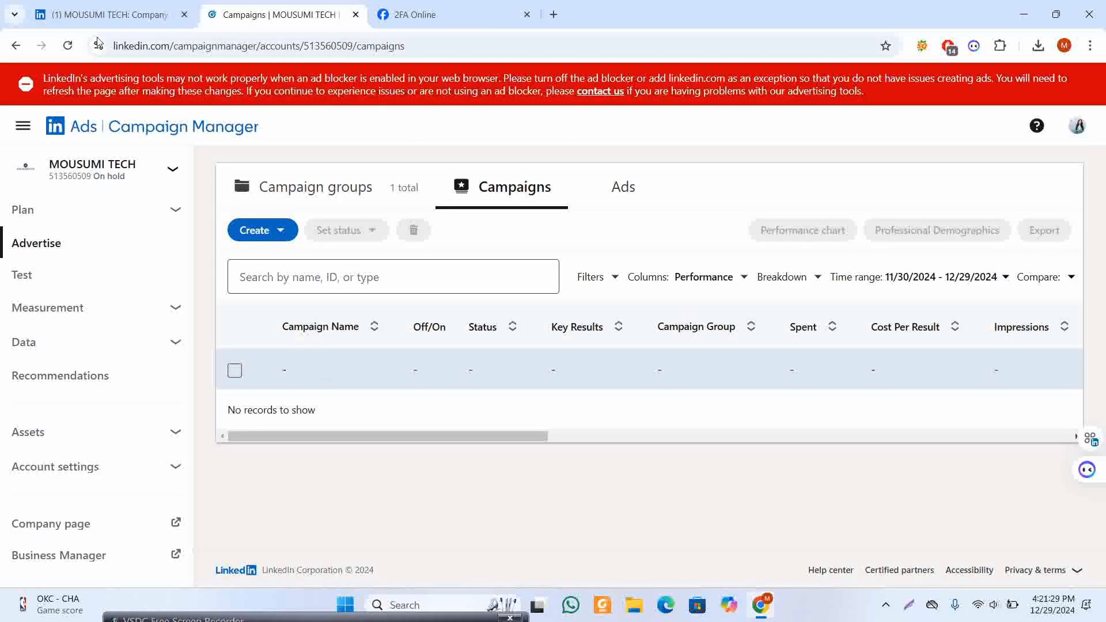
pyautogui.click(107, 14)
pyautogui.click(268, 14)
pyautogui.click(110, 14)
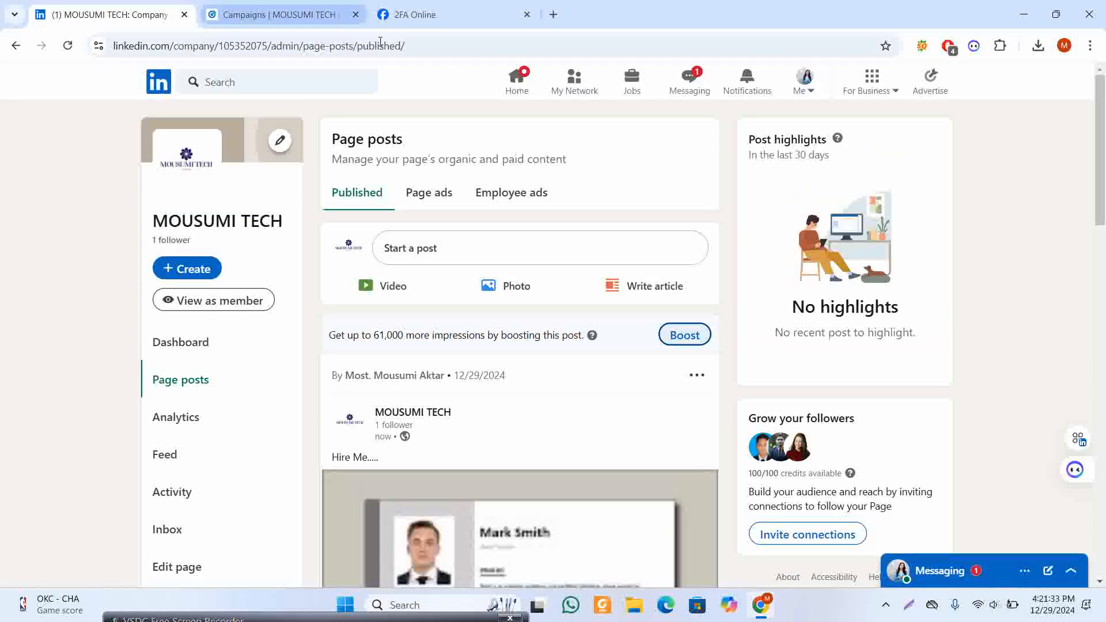
# Step: Return to Campaign Manager, start creating a new campaign and look through the available campaign objectives
pyautogui.click(247, 14)
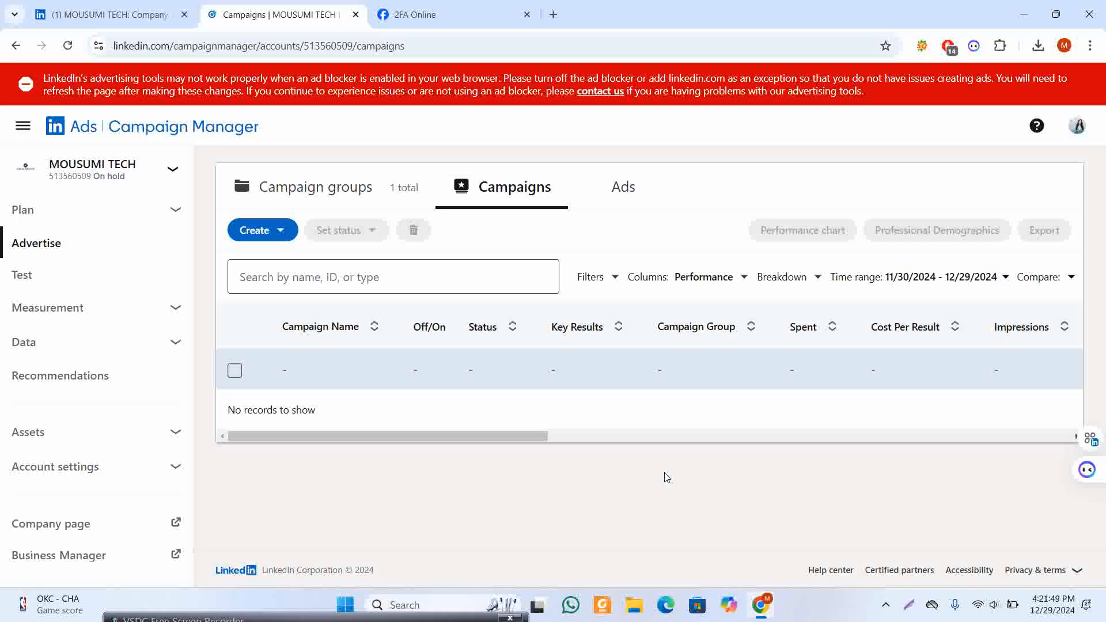
pyautogui.click(287, 229)
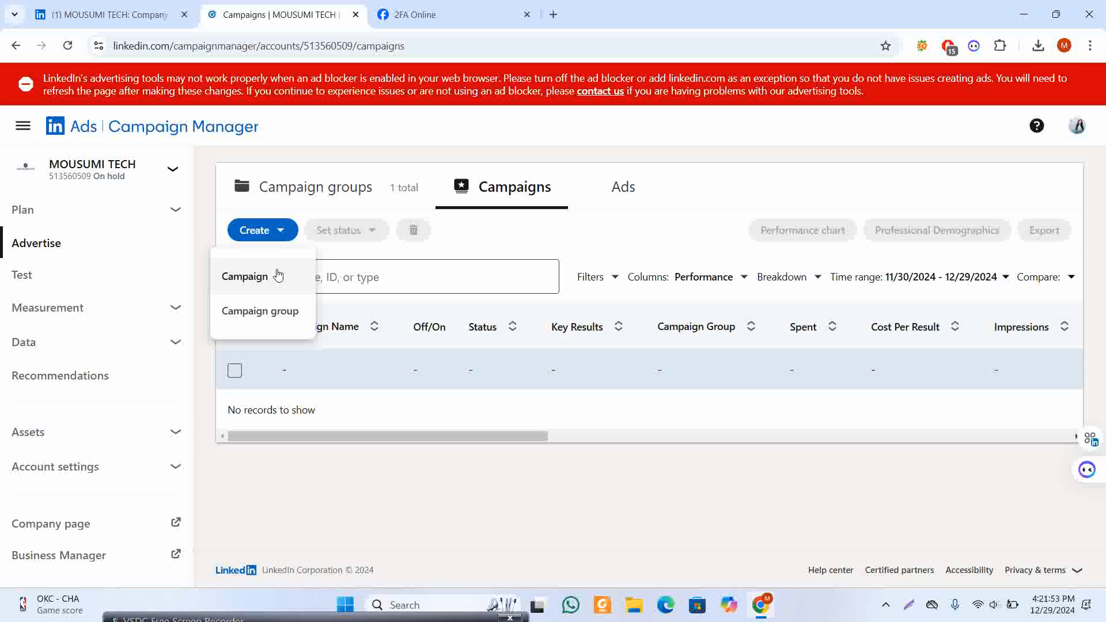
pyautogui.click(259, 276)
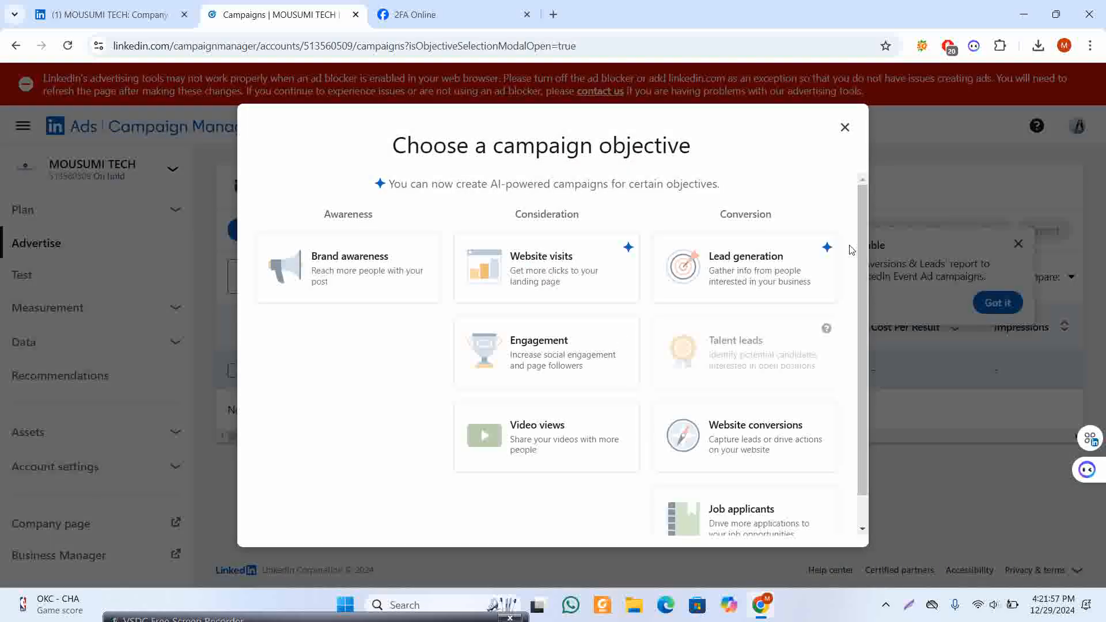
pyautogui.scroll(-1, 864, 255)
pyautogui.scroll(1, 865, 255)
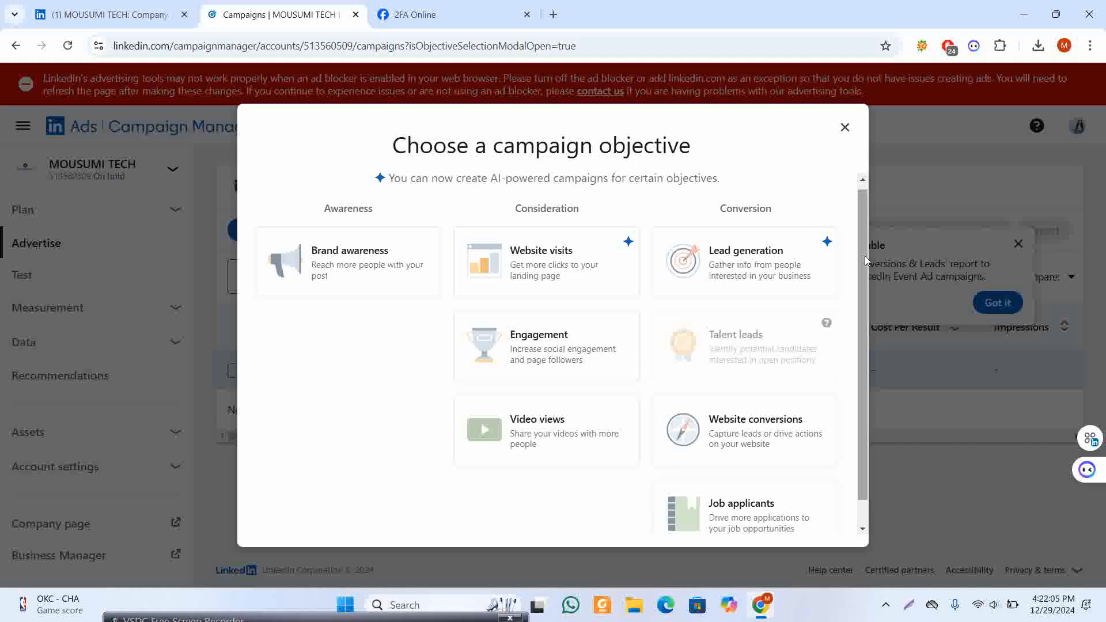
# Step: Outline the Brand awareness, Engagement, Lead generation and Talent leads objectives with red rectangles on a full-screen capture
pyautogui.click(906, 606)
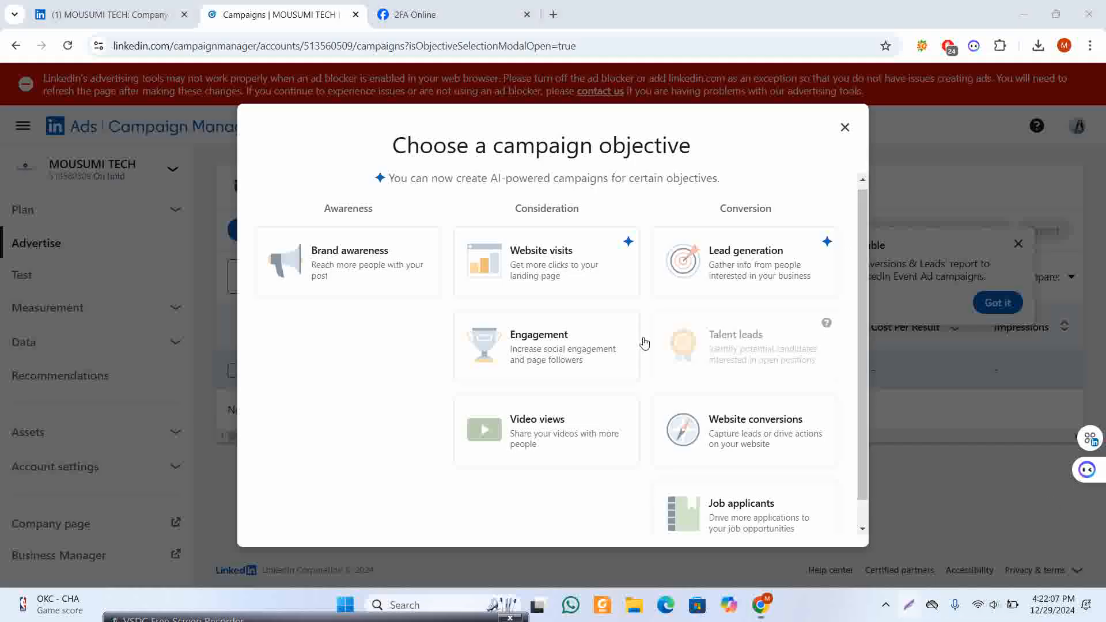
pyautogui.moveTo(0, 0); pyautogui.dragTo(1105, 621)
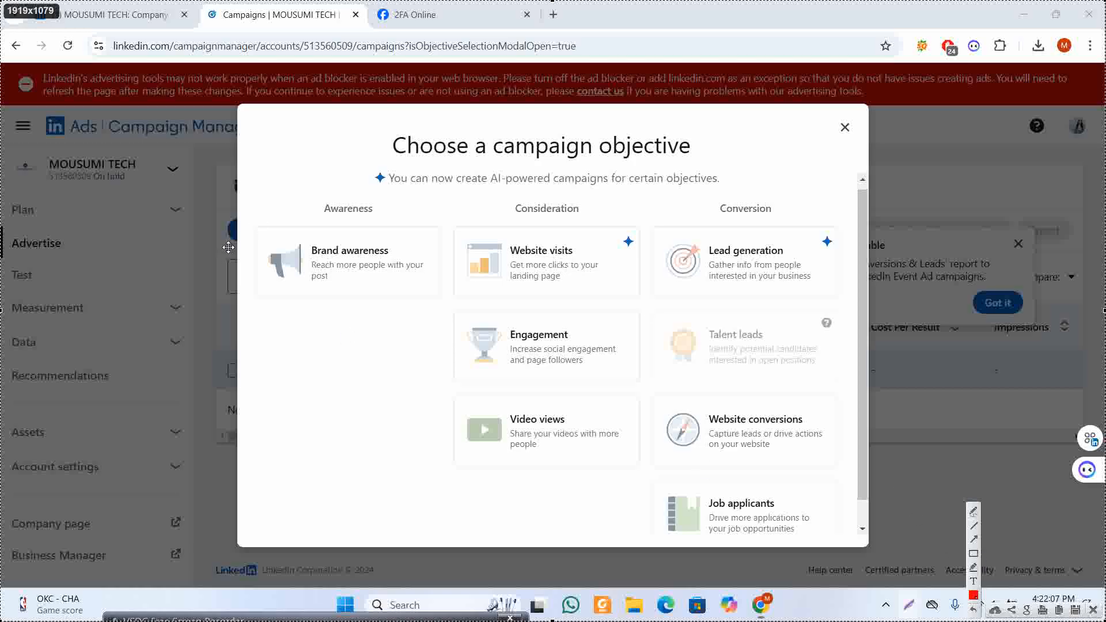
pyautogui.moveTo(255, 224); pyautogui.dragTo(189, 197)
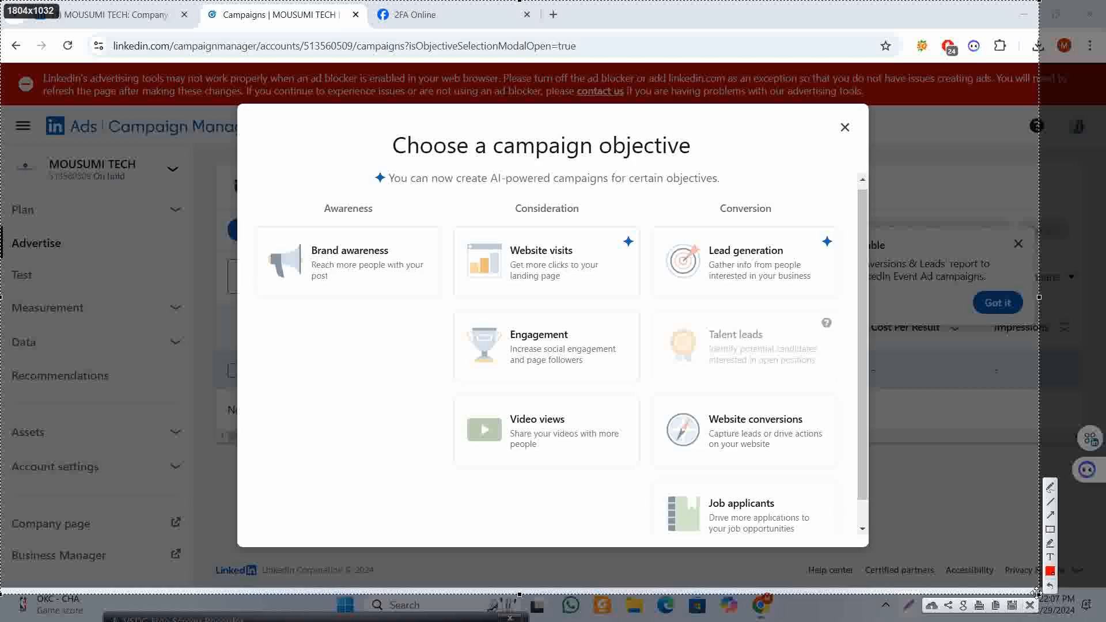
pyautogui.moveTo(1036, 591); pyautogui.dragTo(1105, 621)
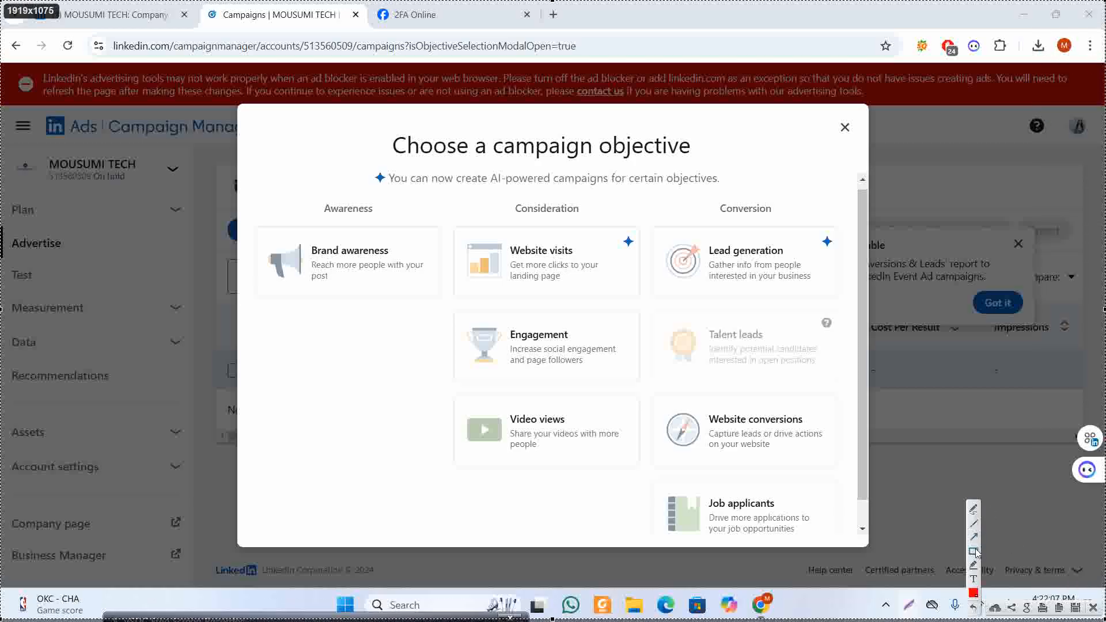
pyautogui.moveTo(250, 225)
pyautogui.mouseDown()
pyautogui.moveTo(370, 288)
pyautogui.moveTo(422, 293)
pyautogui.moveTo(625, 376)
pyautogui.mouseUp()
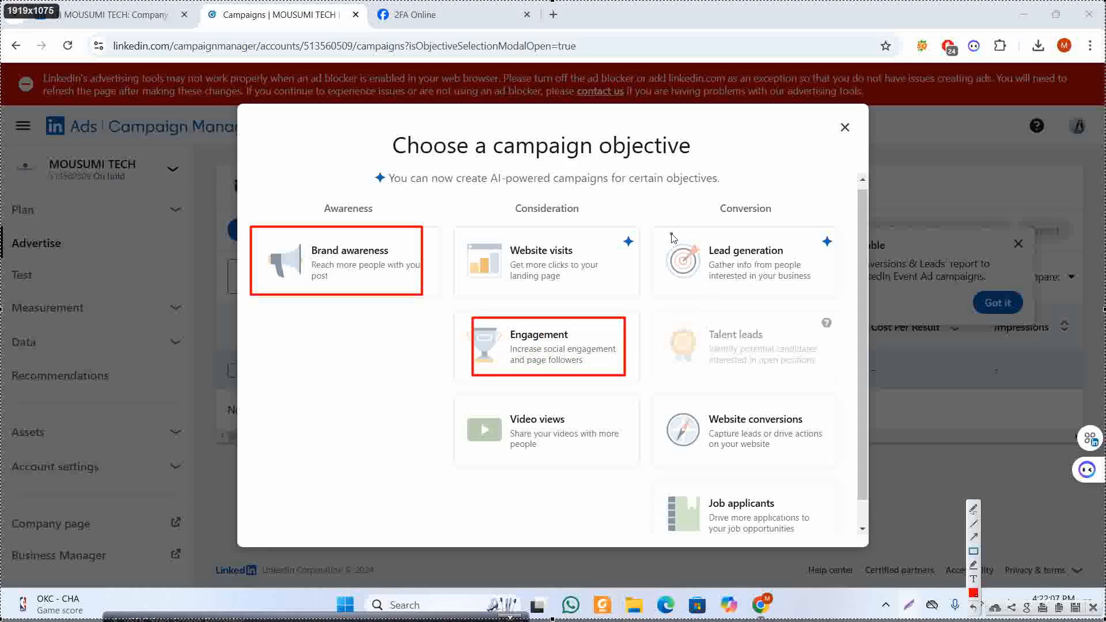
pyautogui.moveTo(669, 229); pyautogui.dragTo(828, 296)
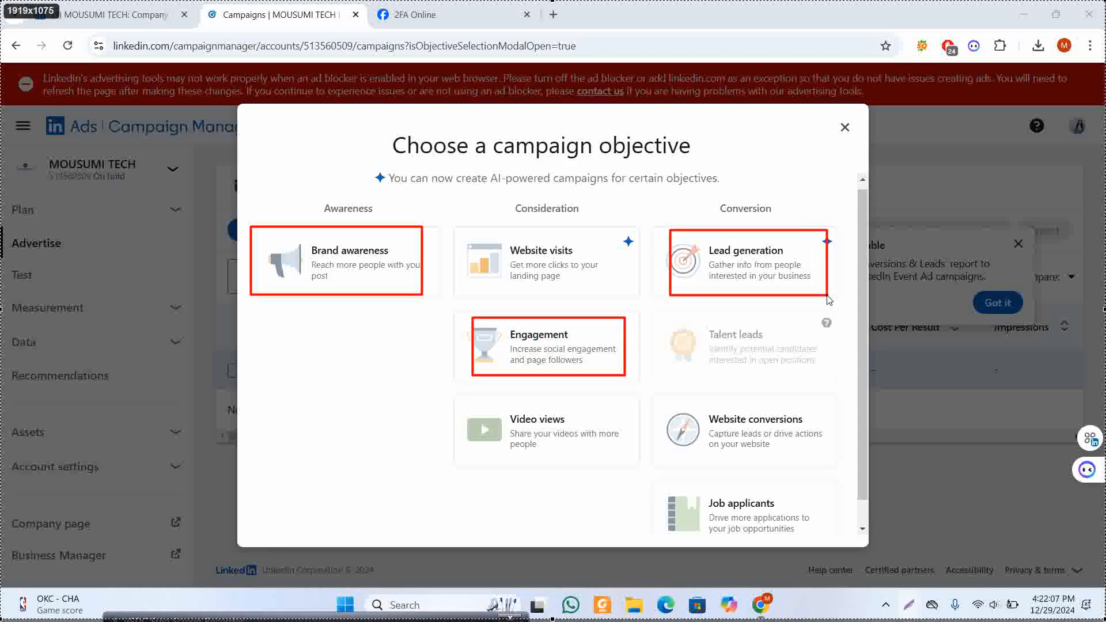
pyautogui.moveTo(661, 310); pyautogui.dragTo(837, 376)
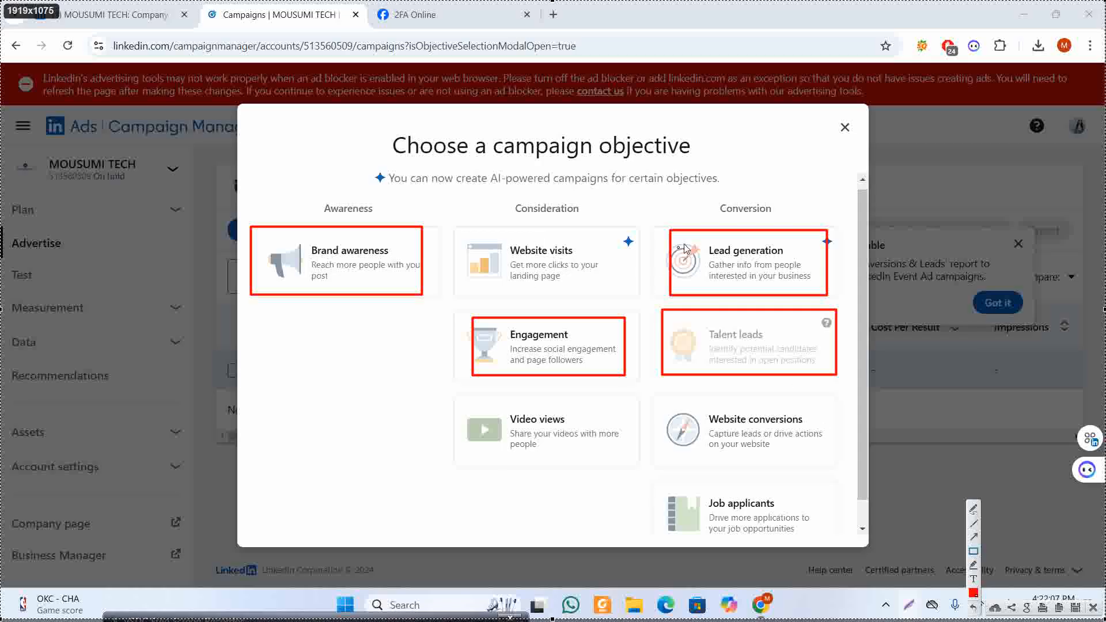
# Step: Outline the Website visits, Video views, Website conversions and Job applicants objectives in red, including the AI marker on Website visits
pyautogui.moveTo(621, 231); pyautogui.dragTo(640, 256)
pyautogui.moveTo(459, 394); pyautogui.dragTo(636, 462)
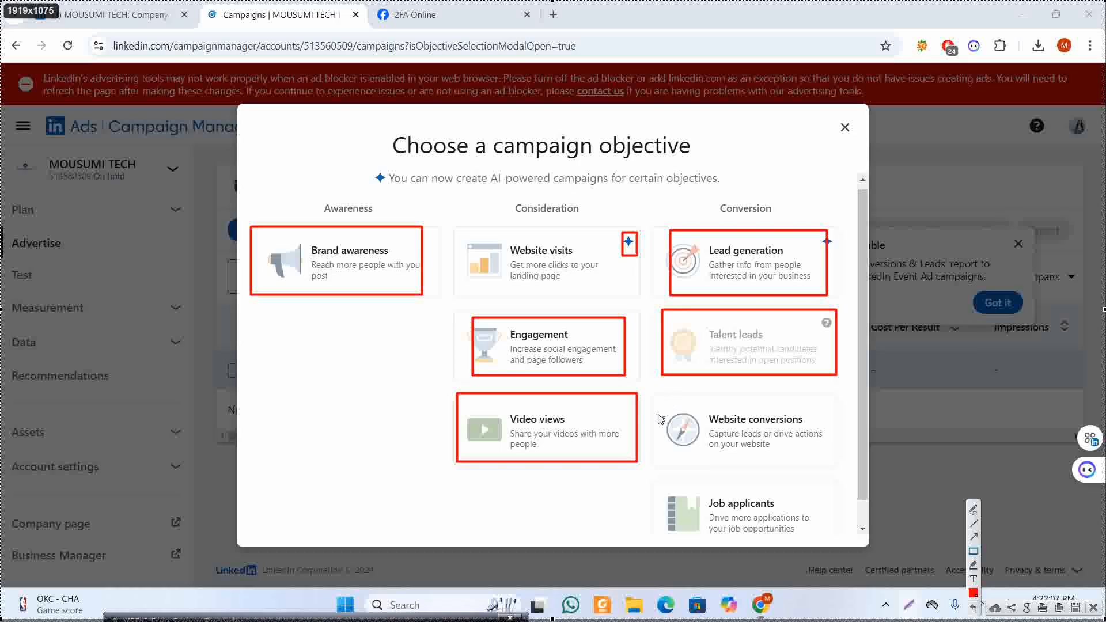
pyautogui.moveTo(657, 401); pyautogui.dragTo(836, 460)
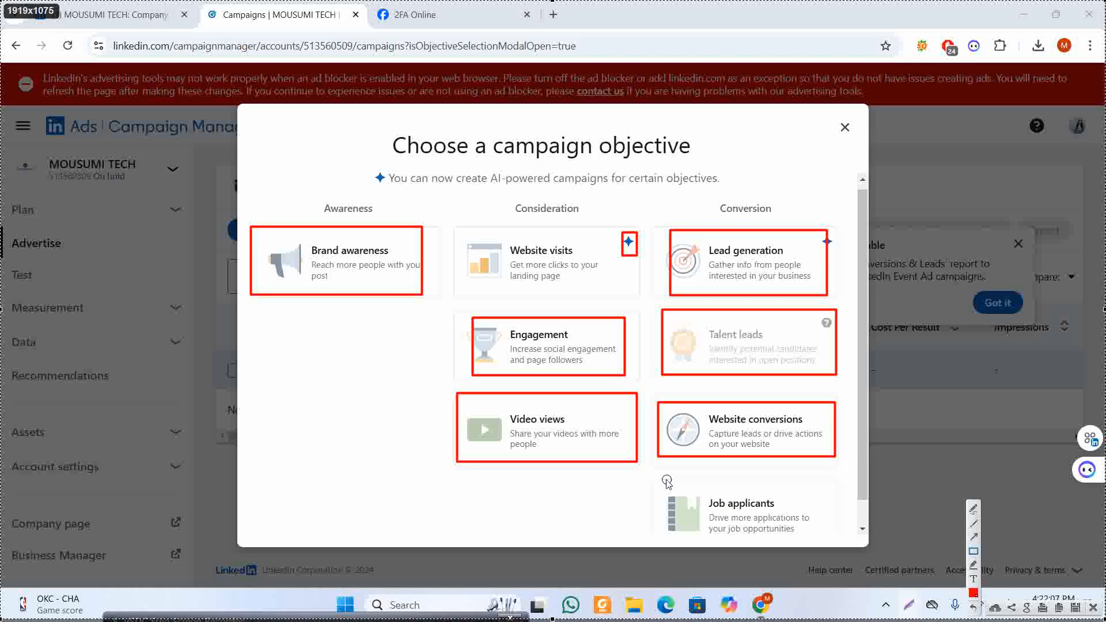
pyautogui.moveTo(653, 476)
pyautogui.mouseDown()
pyautogui.moveTo(816, 547)
pyautogui.moveTo(845, 543)
pyautogui.mouseUp()
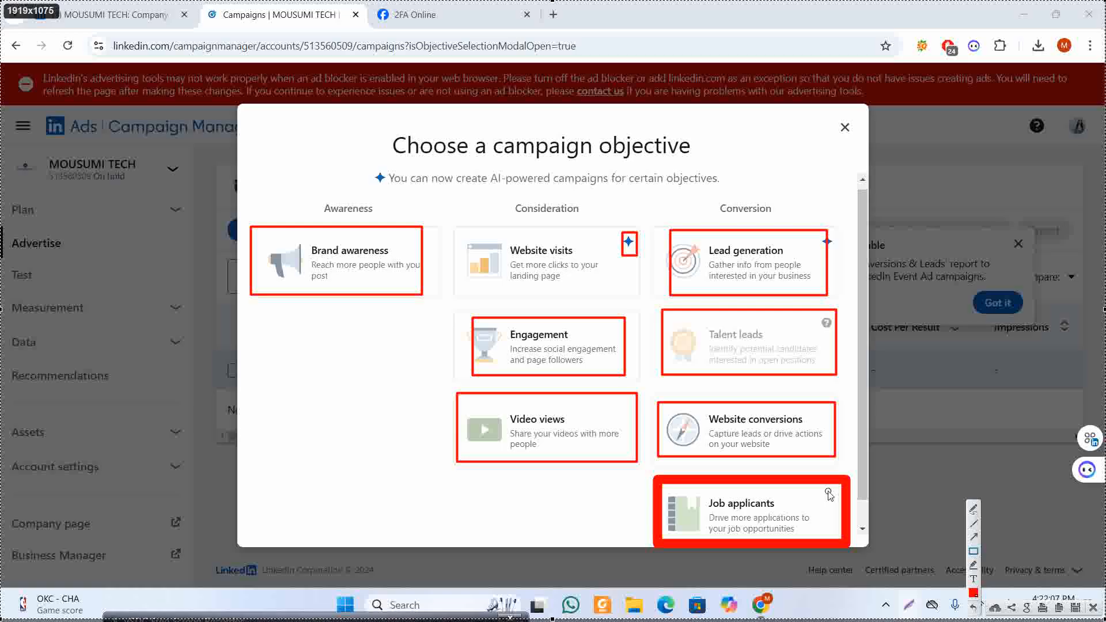
pyautogui.moveTo(454, 224); pyautogui.dragTo(646, 294)
pyautogui.moveTo(585, 327); pyautogui.dragTo(633, 432)
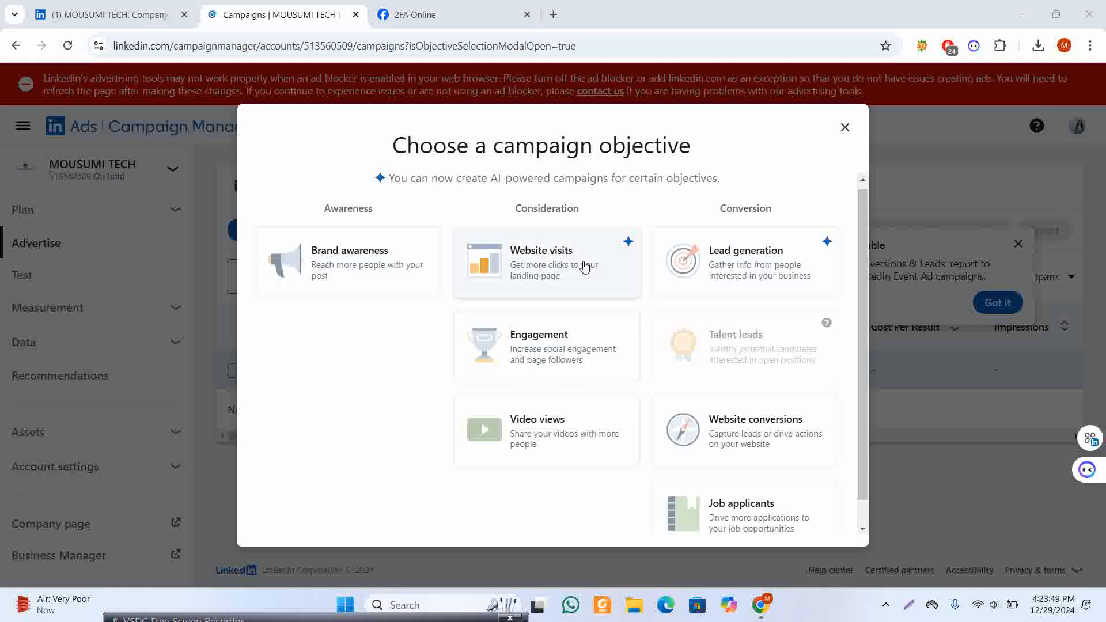
pyautogui.click(907, 606)
pyautogui.moveTo(0, 0); pyautogui.dragTo(1105, 621)
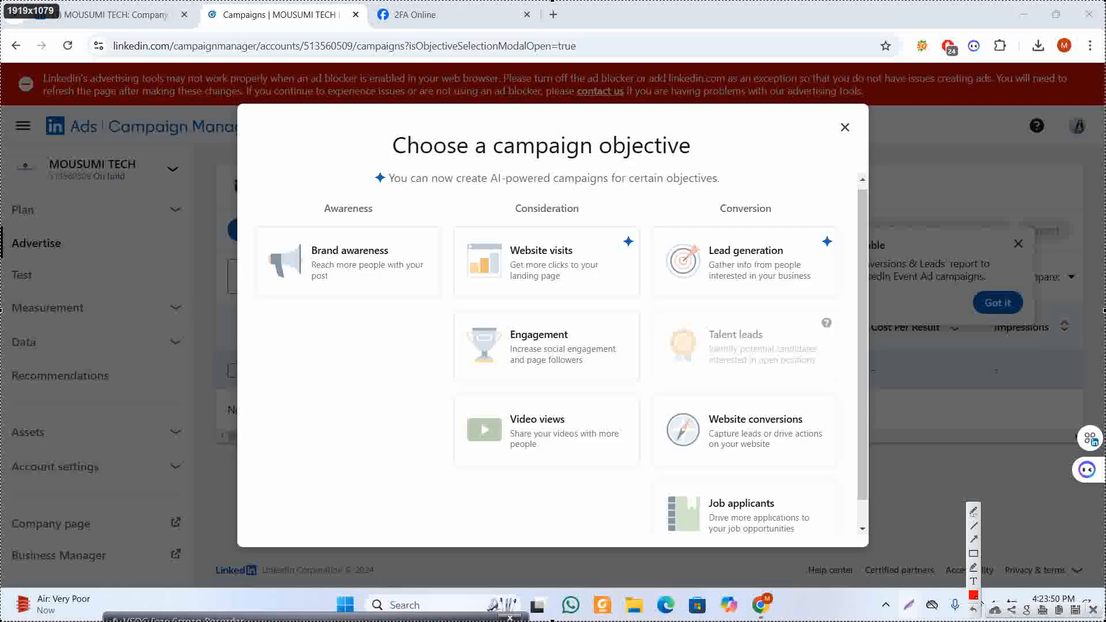
pyautogui.click(1091, 610)
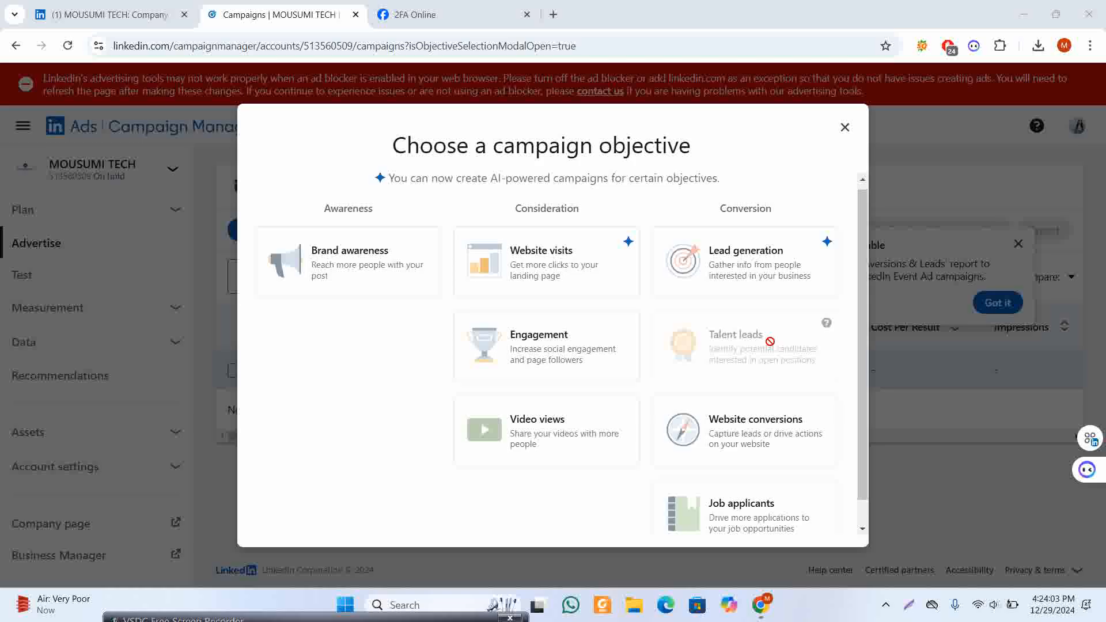
# Step: Choose Website visits as the campaign objective and continue with the Classic build method
pyautogui.click(586, 255)
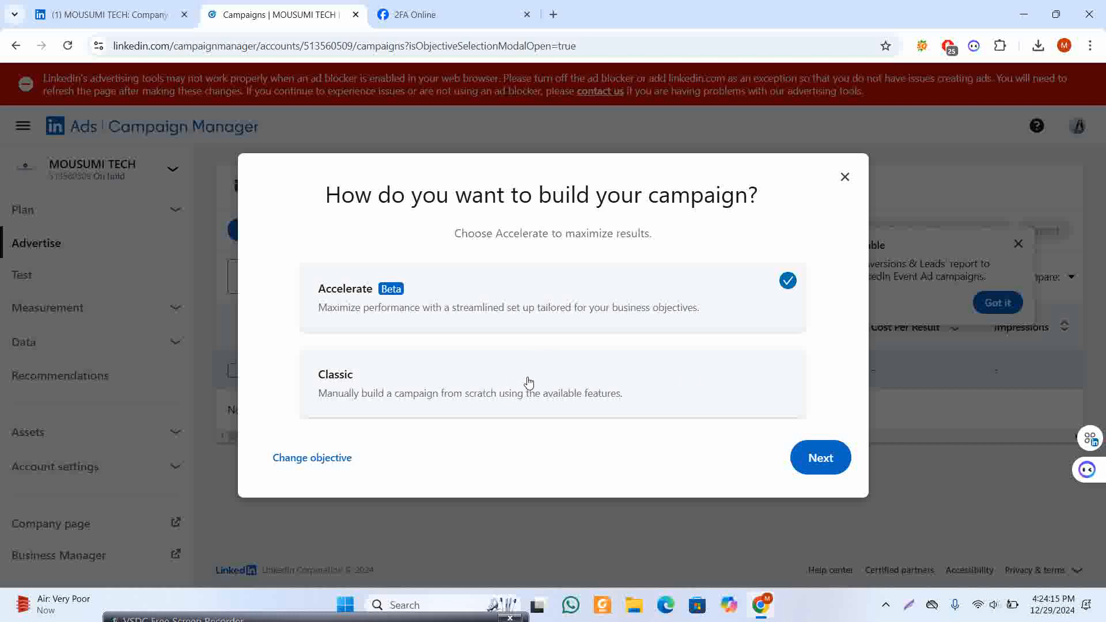
pyautogui.click(800, 389)
pyautogui.click(826, 460)
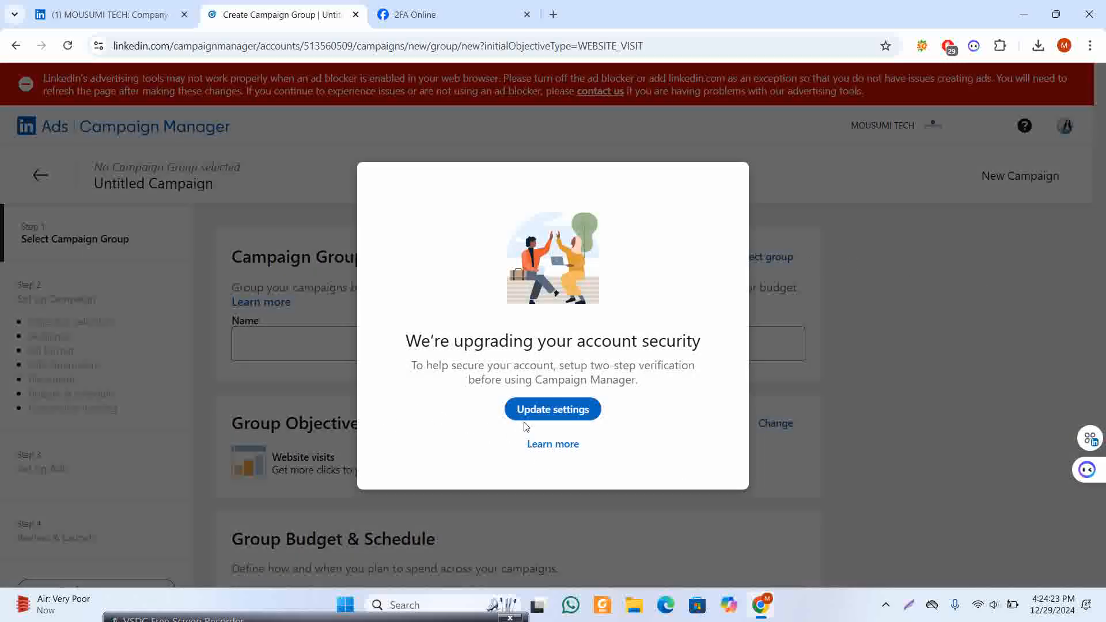
# Step: Open the two-step verification settings in a separate tab from the account security prompt and check the status
pyautogui.rightClick(540, 408)
pyautogui.click(661, 216)
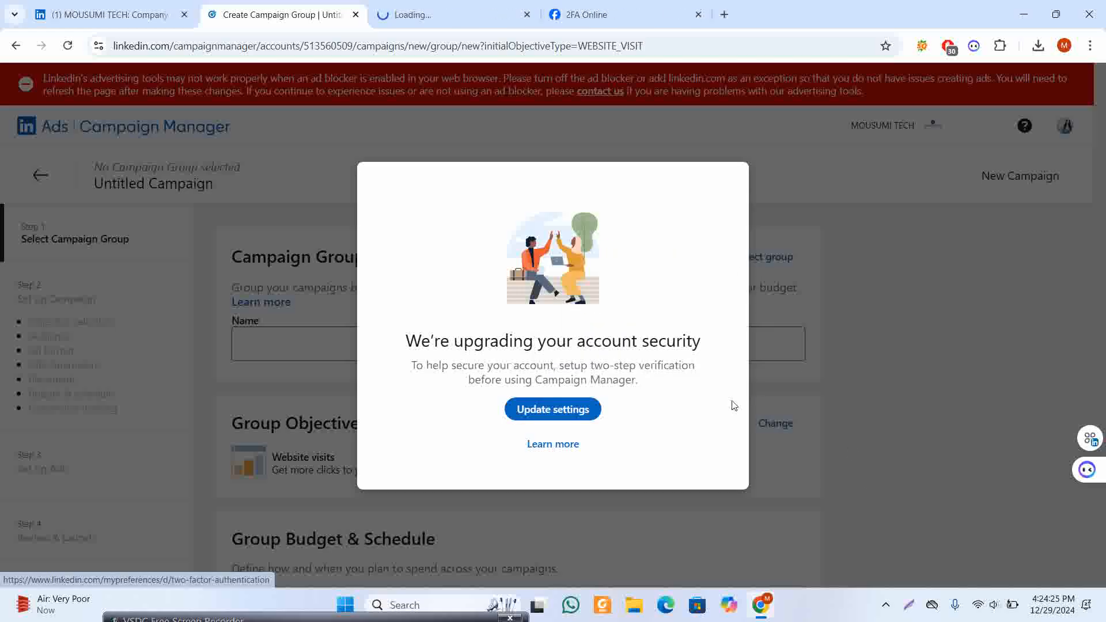
pyautogui.click(455, 12)
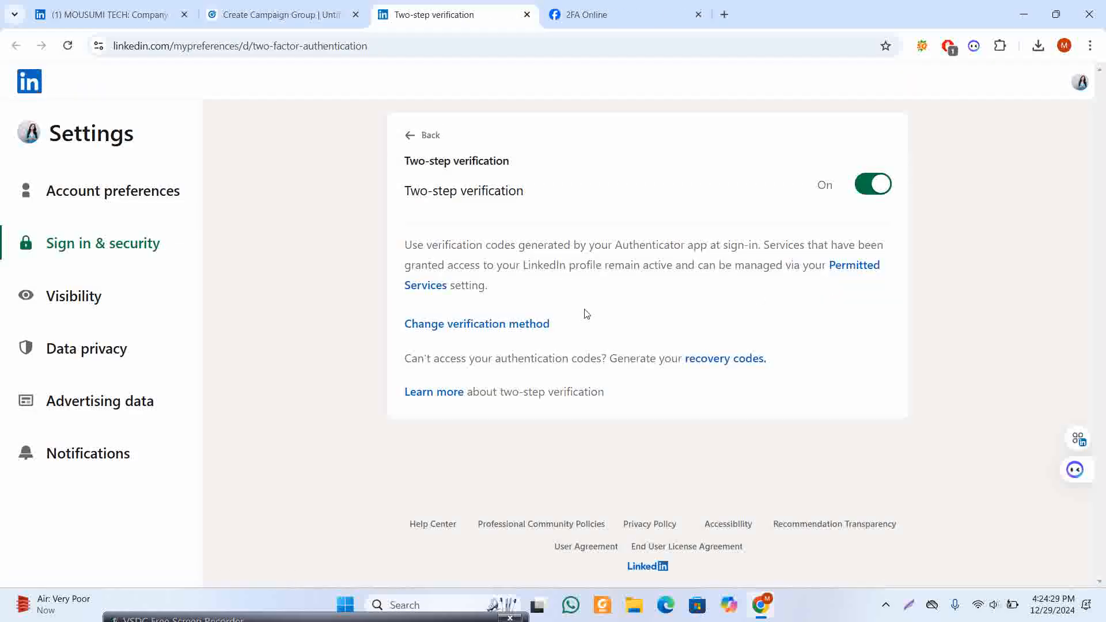
# Step: Reload the campaign group creation page to clear the security prompt and close the two-step verification settings
pyautogui.click(282, 15)
pyautogui.click(68, 46)
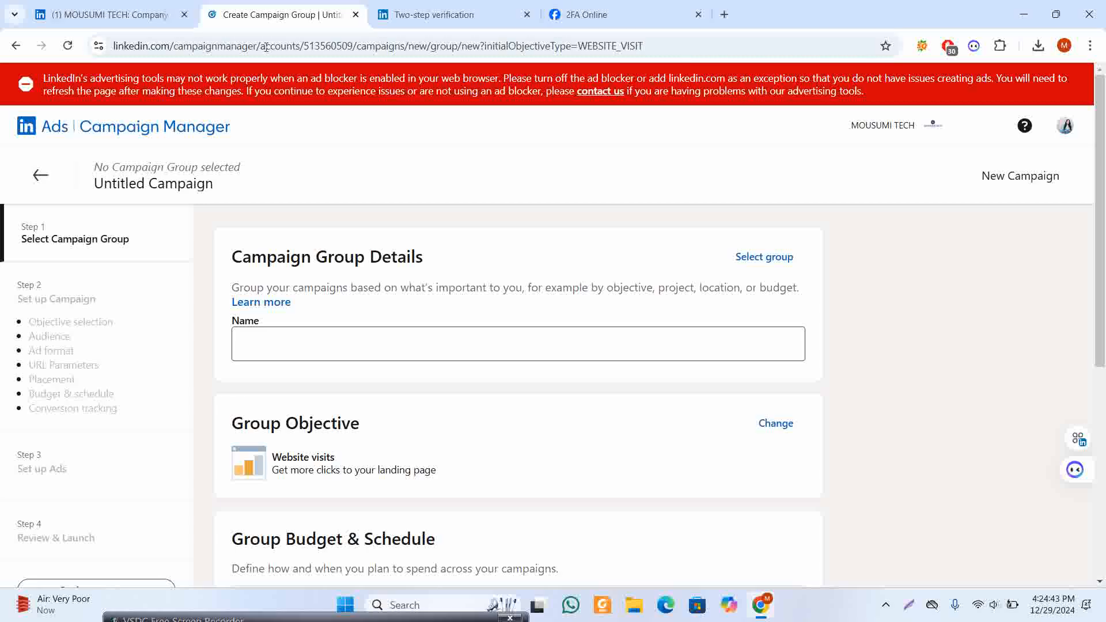
pyautogui.click(526, 14)
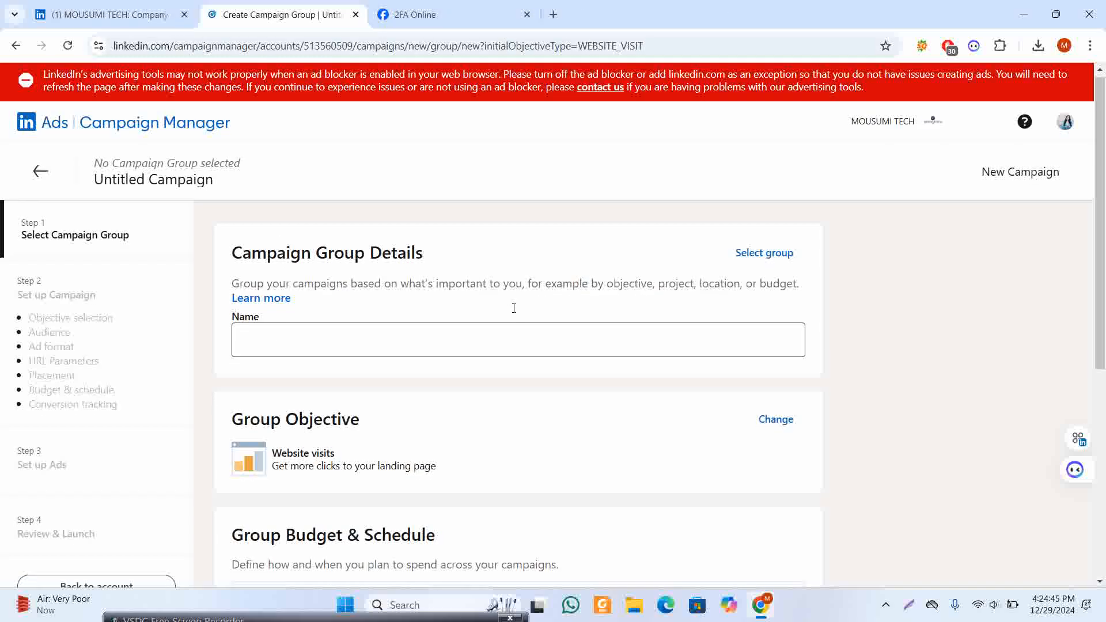
pyautogui.scroll(-1, 544, 419)
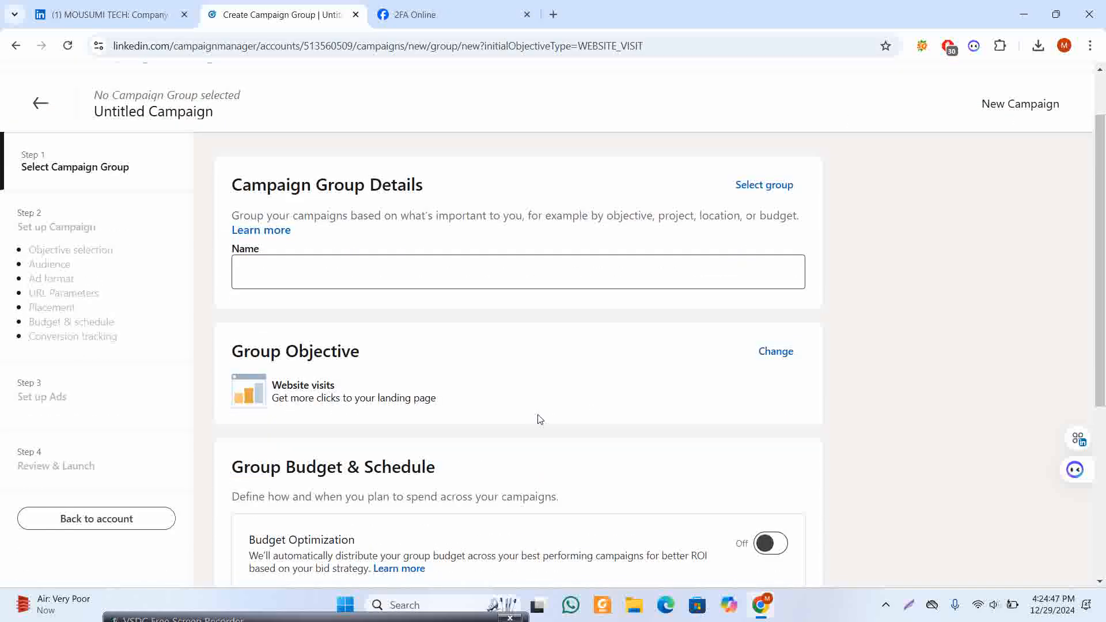
pyautogui.click(908, 605)
pyautogui.moveTo(0, 0); pyautogui.dragTo(1105, 621)
pyautogui.click(973, 539)
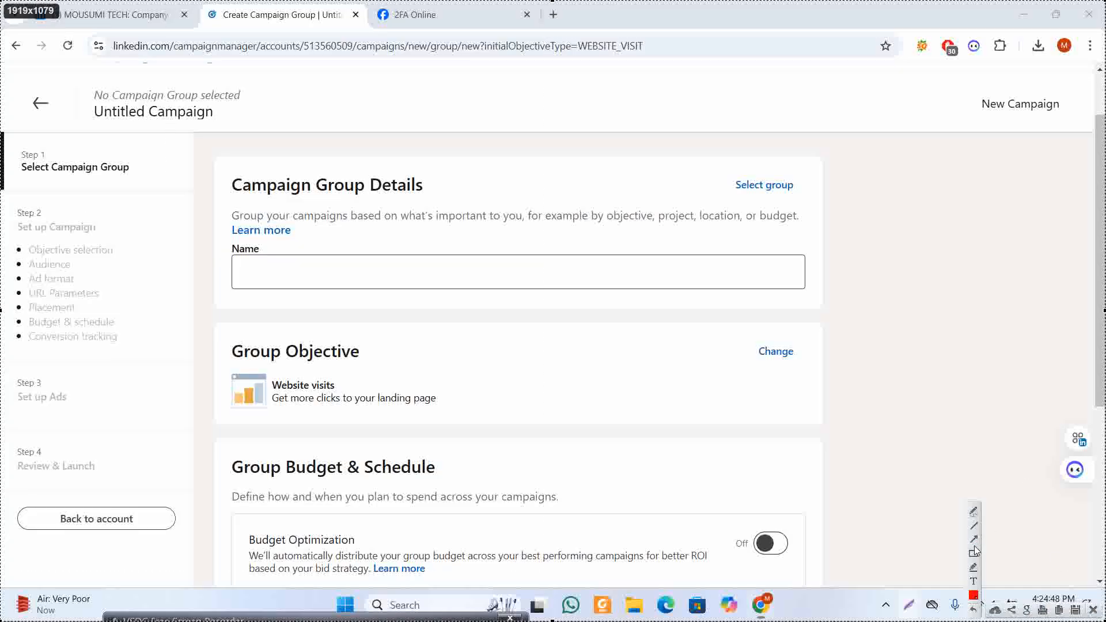
pyautogui.moveTo(122, 251)
pyautogui.mouseDown()
pyautogui.moveTo(224, 249)
pyautogui.moveTo(143, 247)
pyautogui.mouseUp()
pyautogui.click(1094, 611)
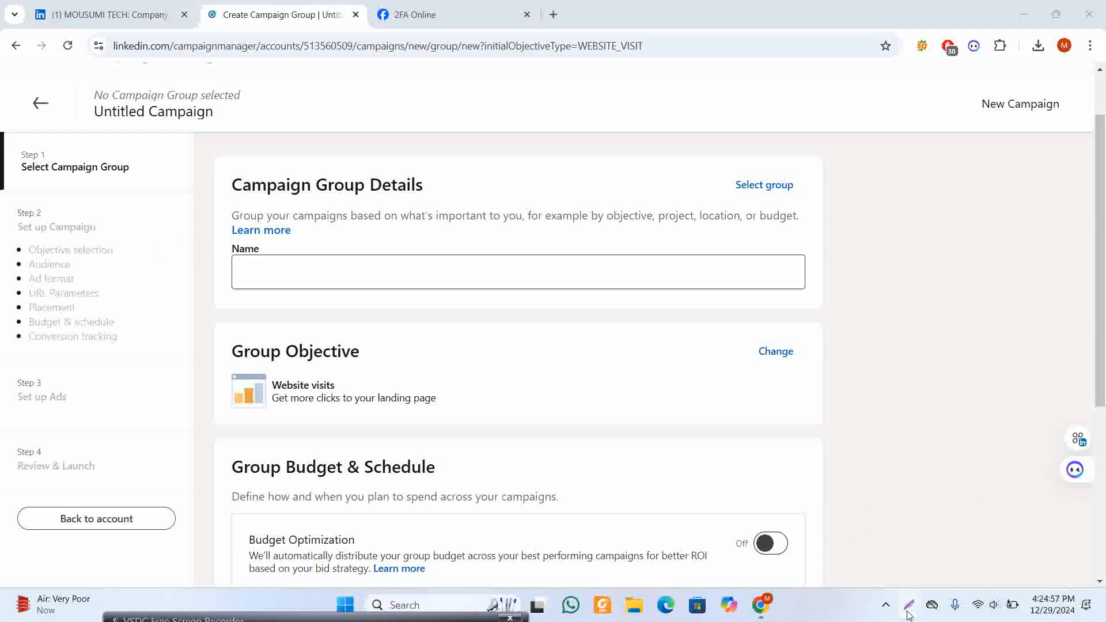
pyautogui.moveTo(1, 2); pyautogui.dragTo(175, 42)
pyautogui.click(535, 15)
# Step: Mark the Set up Campaign items, from Objective selection to Conversion tracking, on a screen capture, and discard the capture
pyautogui.click(909, 605)
pyautogui.moveTo(1, 1); pyautogui.dragTo(1091, 572)
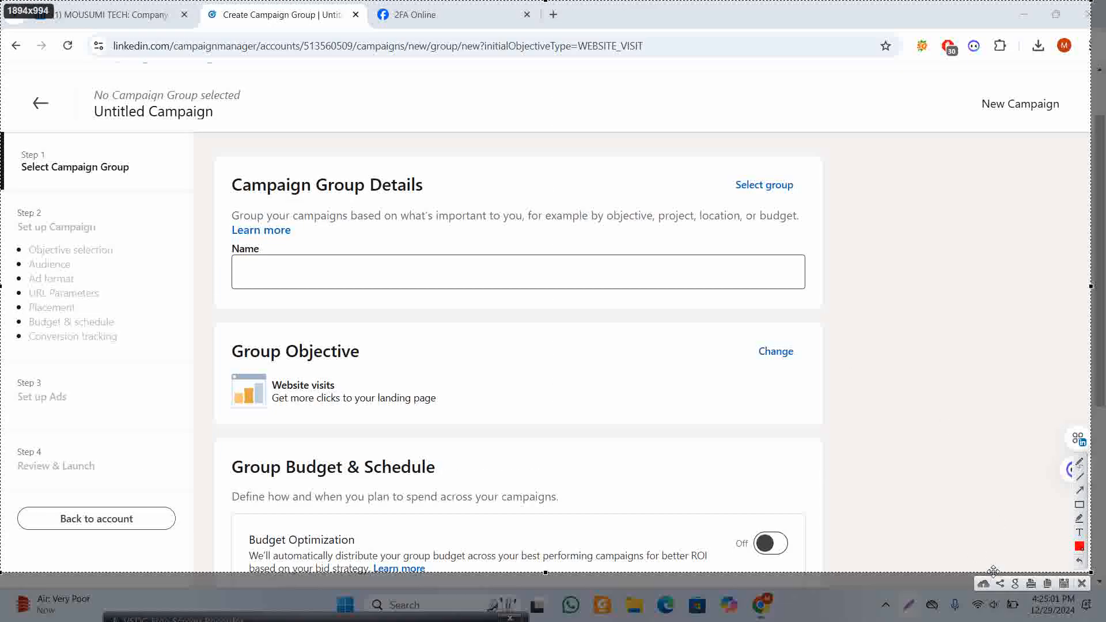
pyautogui.moveTo(17, 235); pyautogui.dragTo(101, 256)
pyautogui.moveTo(26, 258)
pyautogui.mouseDown()
pyautogui.moveTo(124, 283)
pyautogui.moveTo(131, 295)
pyautogui.moveTo(114, 295)
pyautogui.moveTo(115, 312)
pyautogui.moveTo(153, 322)
pyautogui.moveTo(151, 346)
pyautogui.mouseUp()
pyautogui.click(1064, 585)
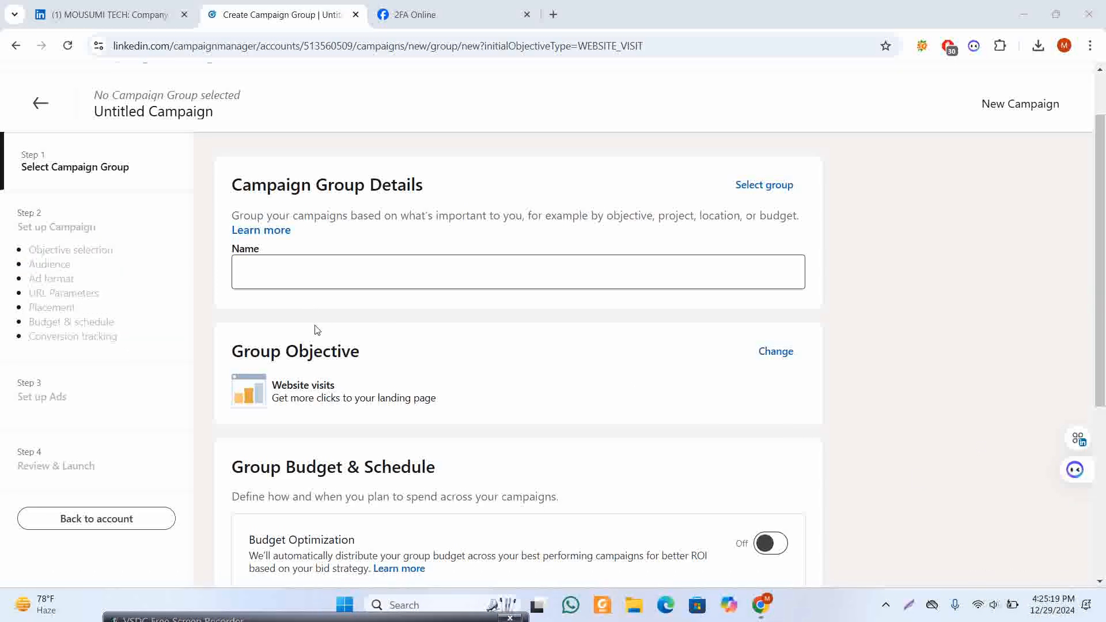
# Step: Leave the campaign group form for the company's page posts and go to the LinkedIn home feed
pyautogui.click(313, 271)
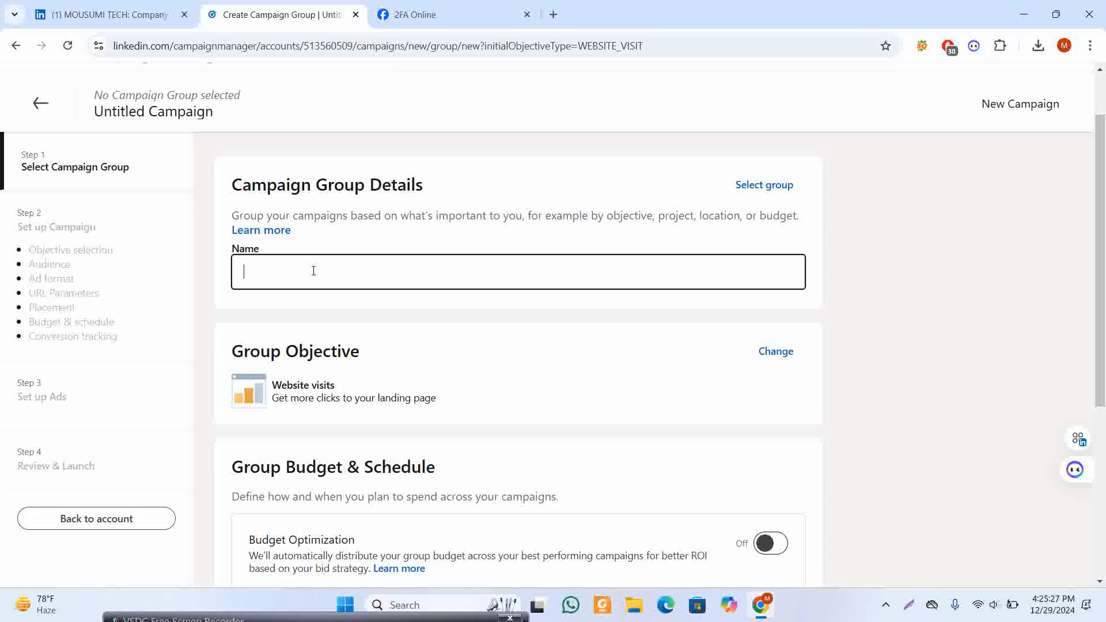
pyautogui.click(110, 14)
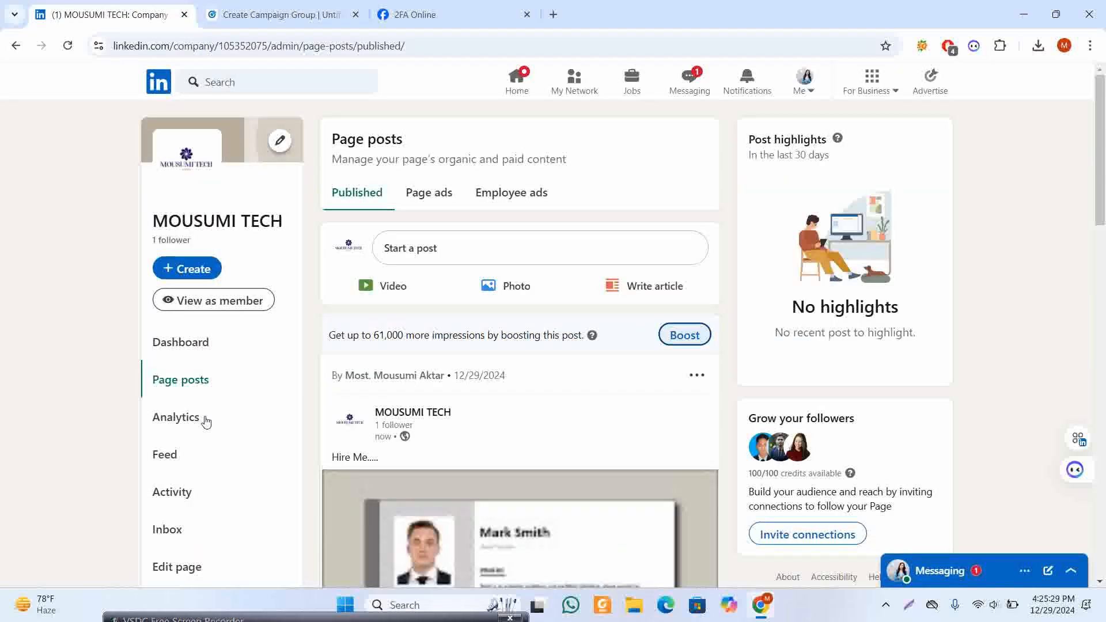
pyautogui.scroll(-3, 210, 461)
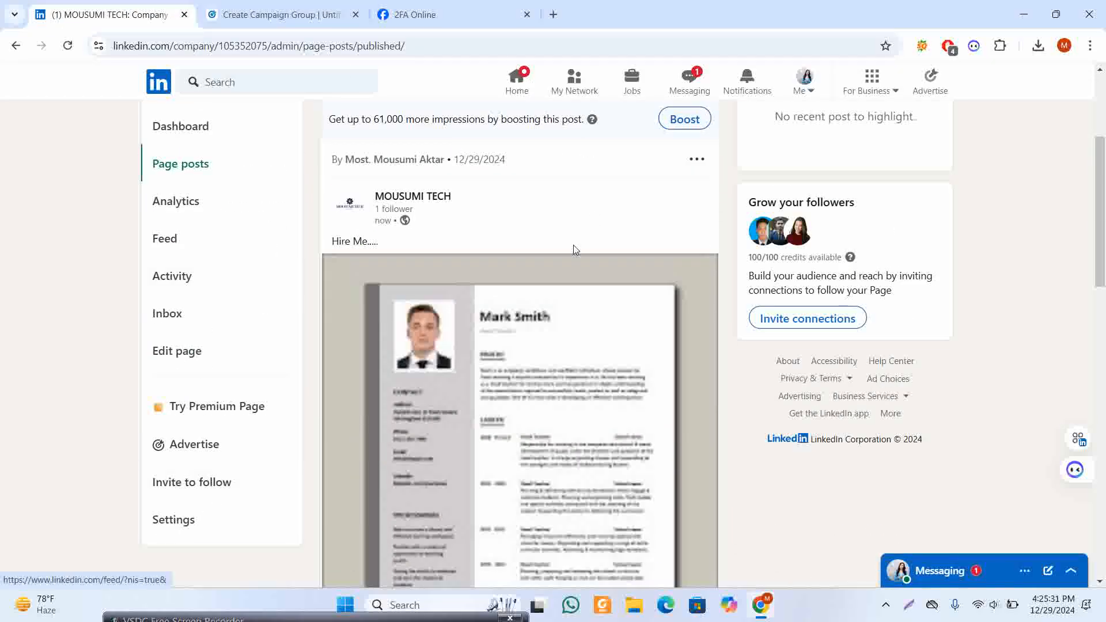
pyautogui.click(533, 88)
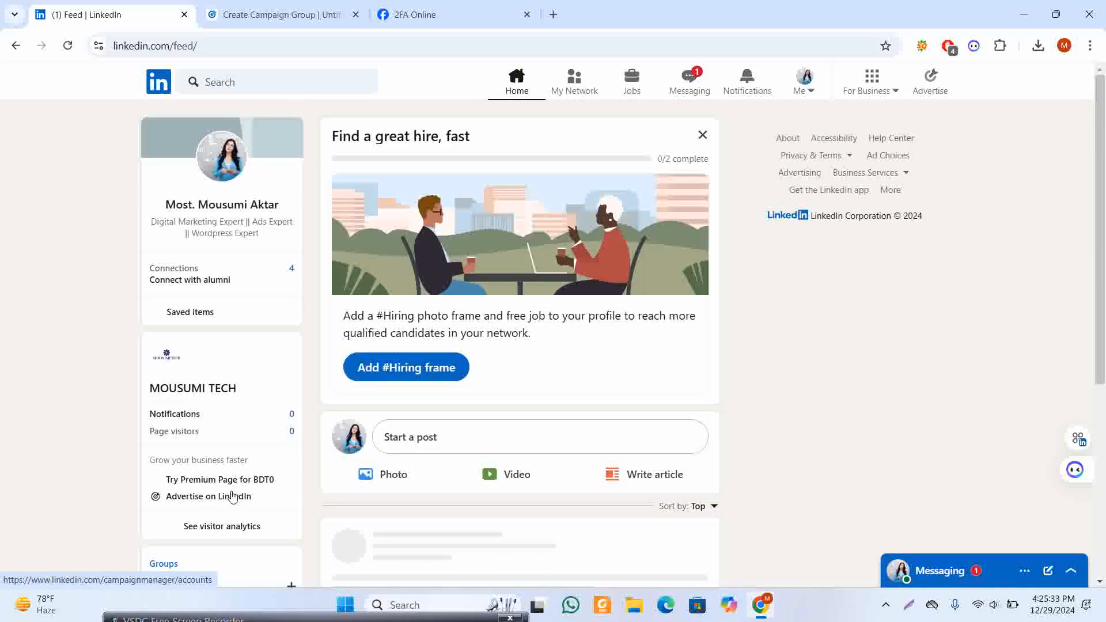
# Step: Open Advertise on LinkedIn from the home feed in a new tab and dismiss the ad account filtering notice
pyautogui.scroll(-3, 207, 492)
pyautogui.scroll(-1, 184, 403)
pyautogui.rightClick(196, 282)
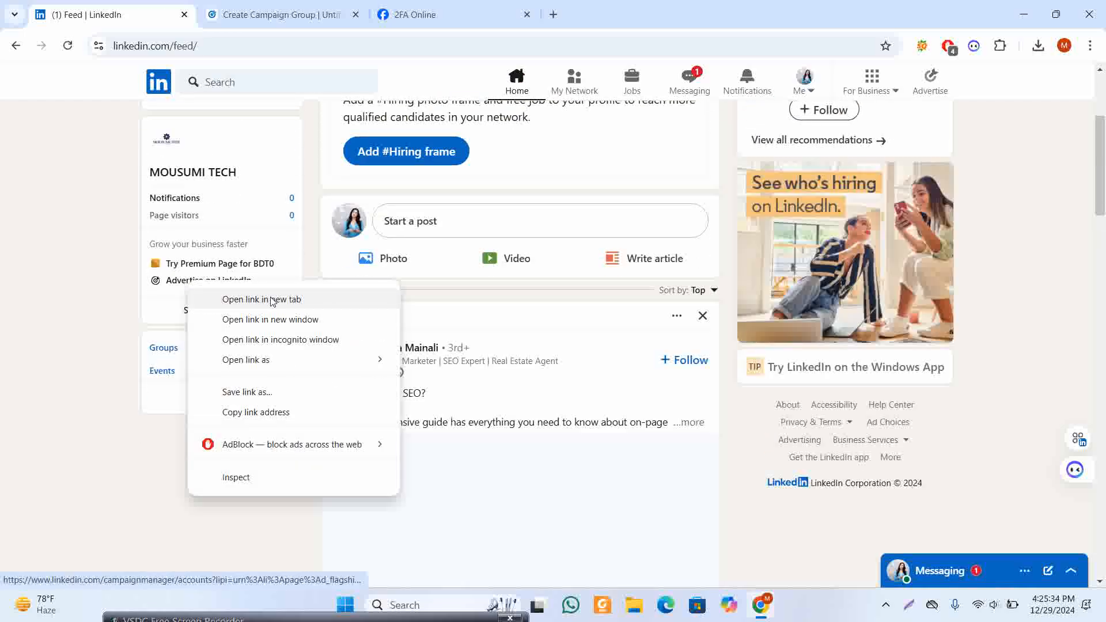
pyautogui.click(271, 299)
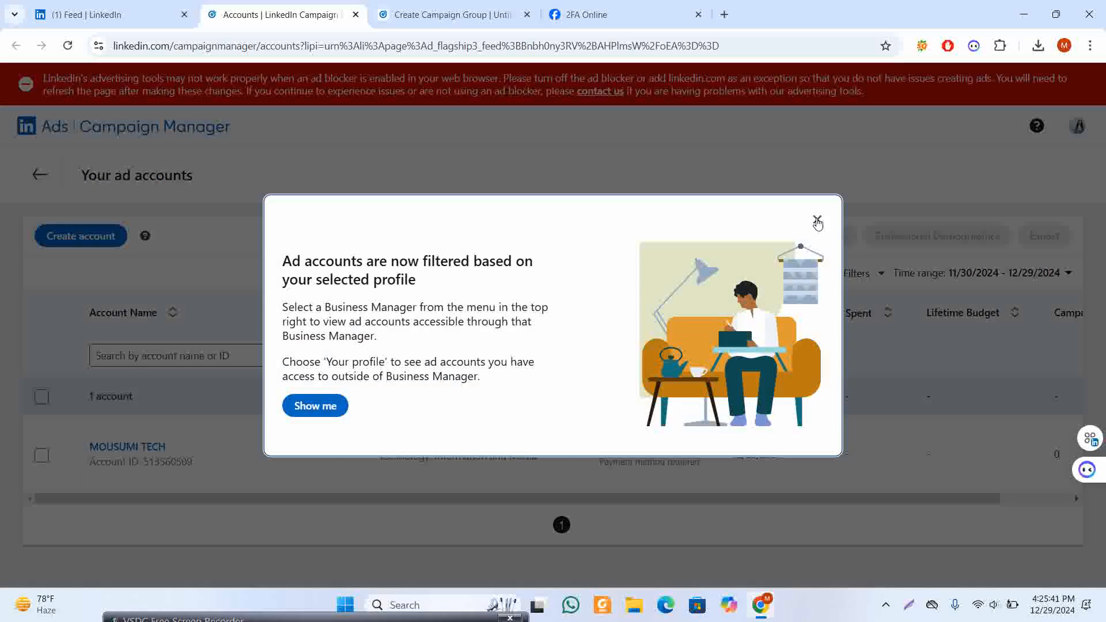
pyautogui.click(817, 223)
pyautogui.moveTo(99, 462)
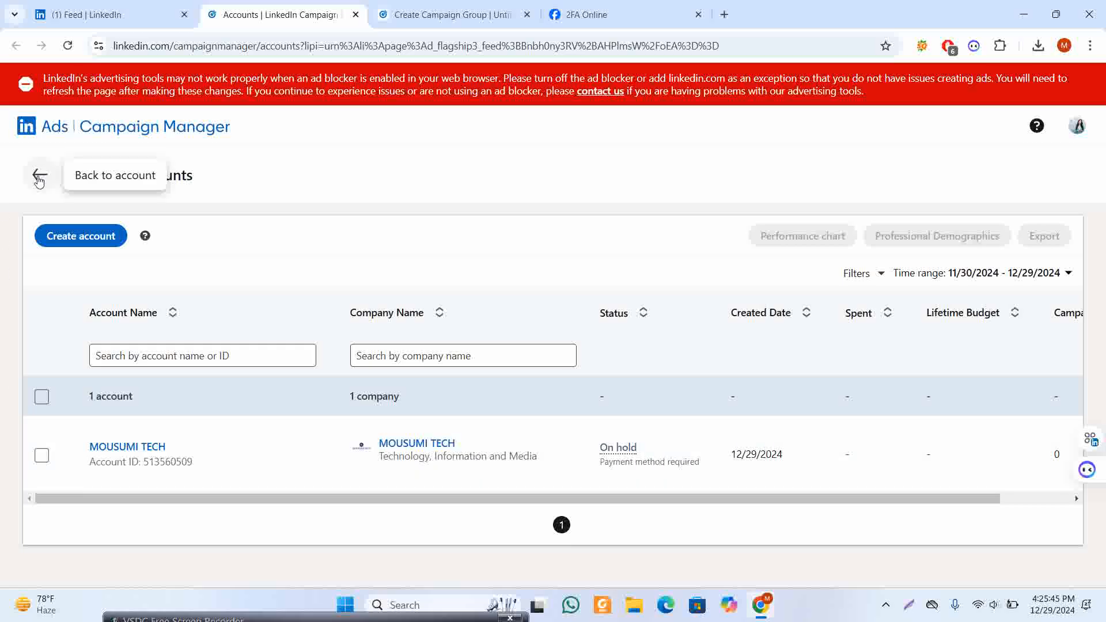
# Step: Delete the ad account that is on hold from the ad accounts list and confirm its closure
pyautogui.moveTo(300, 490)
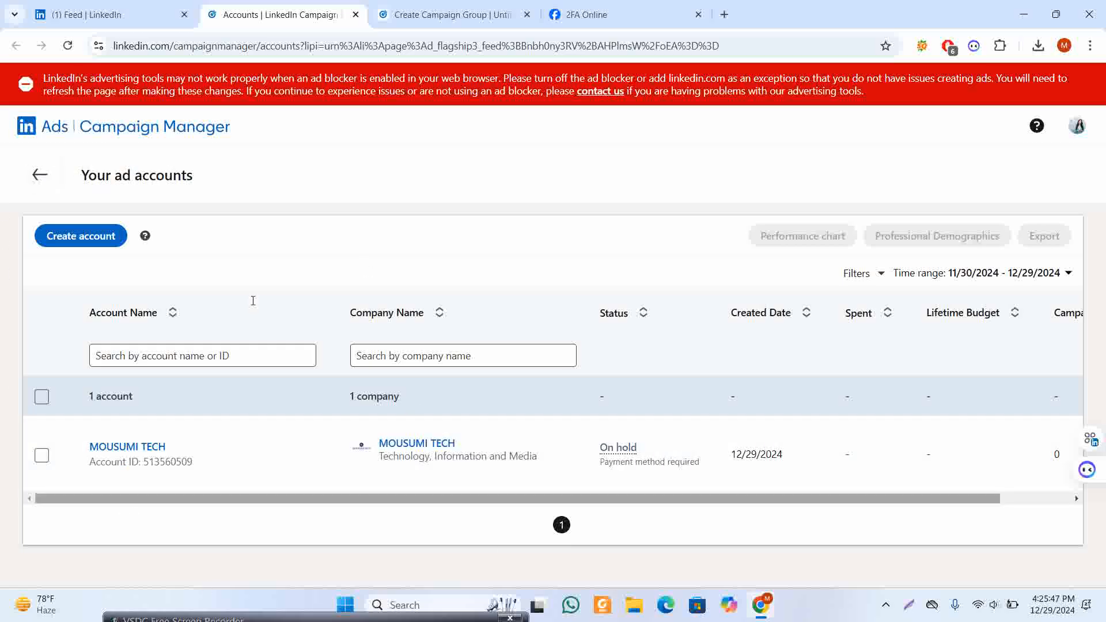
pyautogui.click(451, 14)
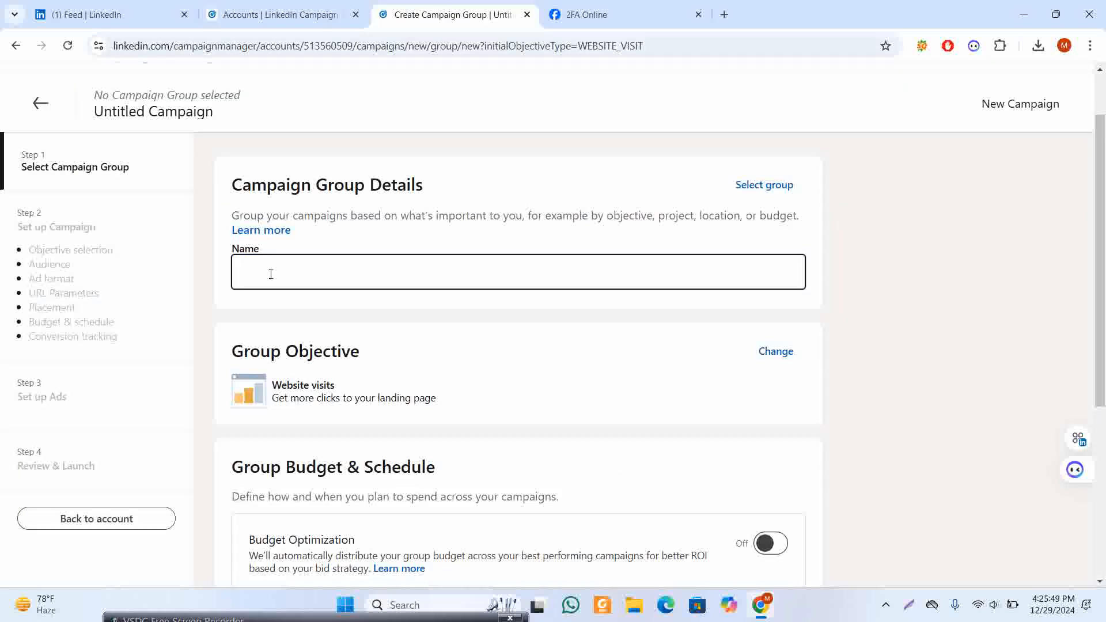
pyautogui.click(144, 15)
pyautogui.click(279, 17)
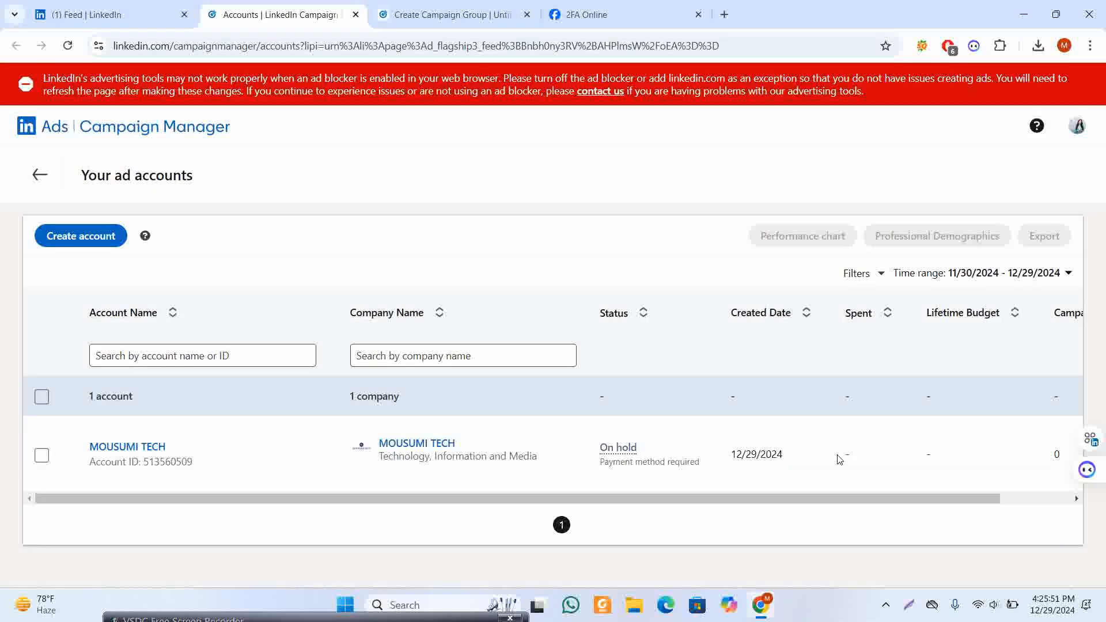
pyautogui.click(41, 455)
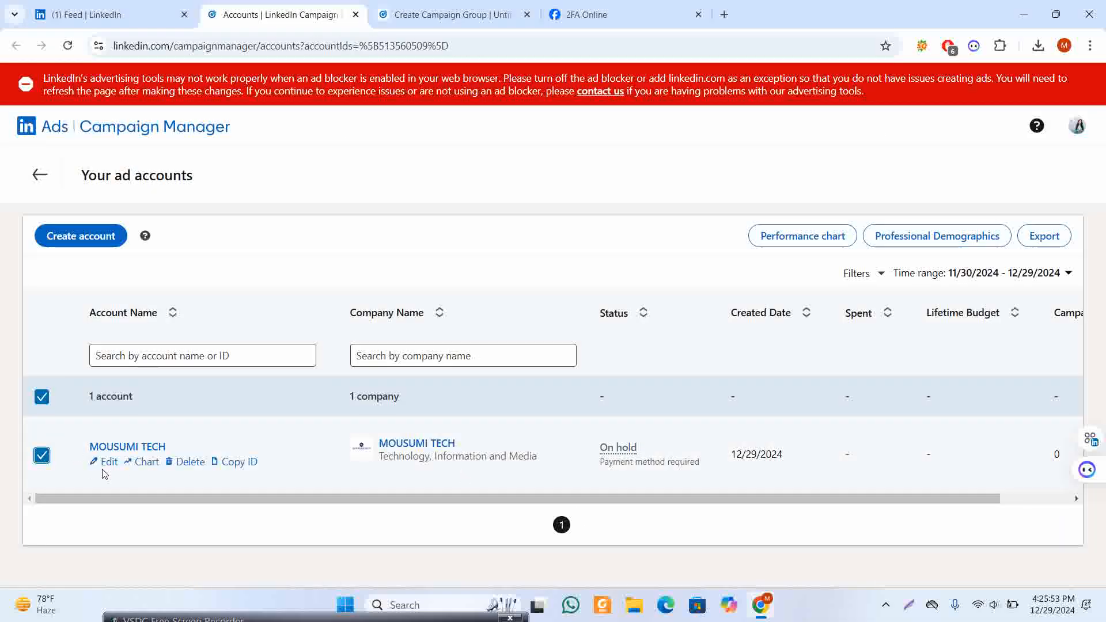
pyautogui.click(178, 461)
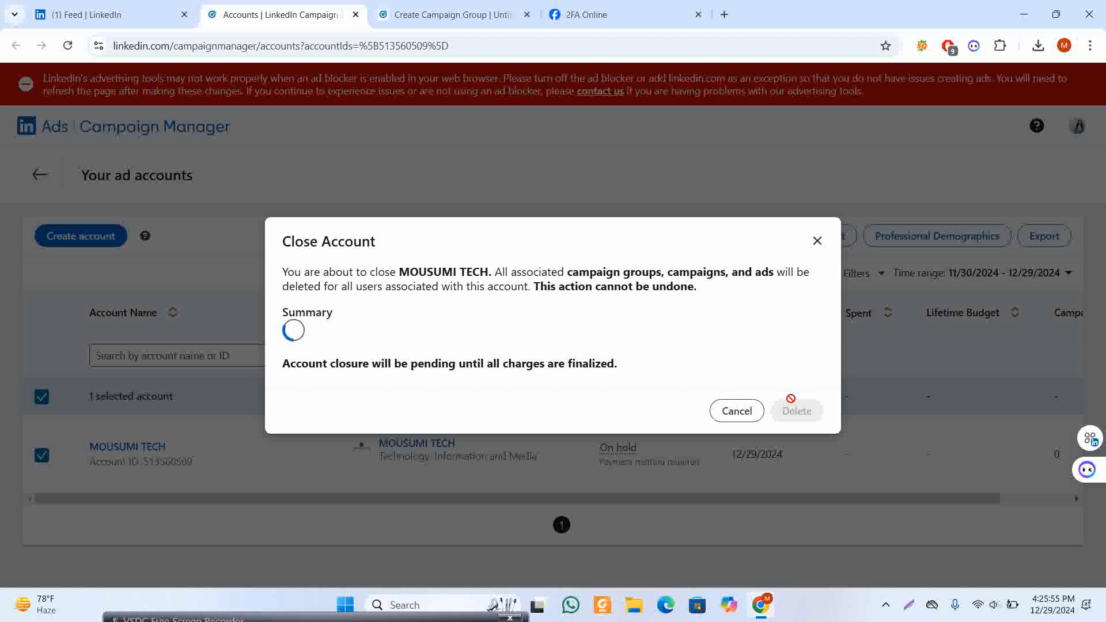
pyautogui.click(795, 410)
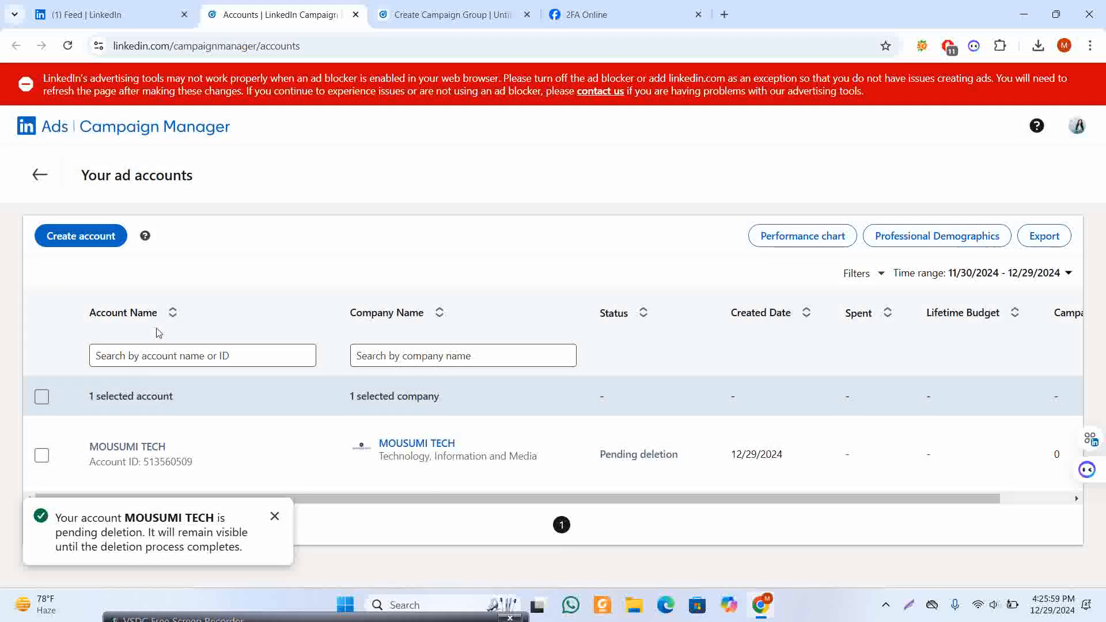
# Step: Return to the campaign group creation form and name the group Trial-Teach
pyautogui.click(452, 14)
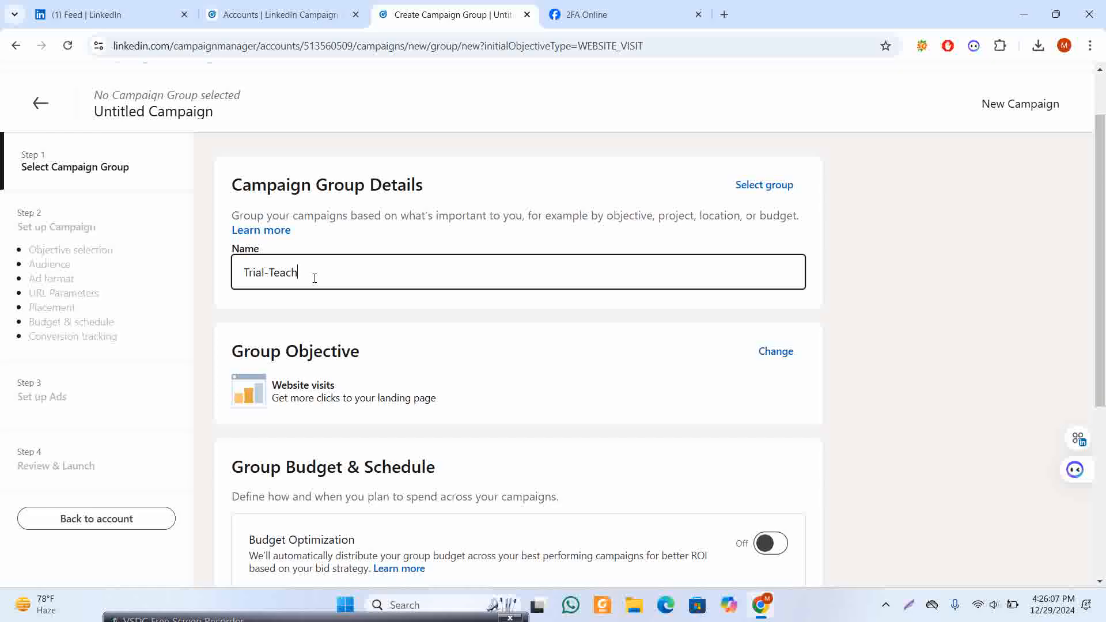
pyautogui.scroll(-4, 523, 215)
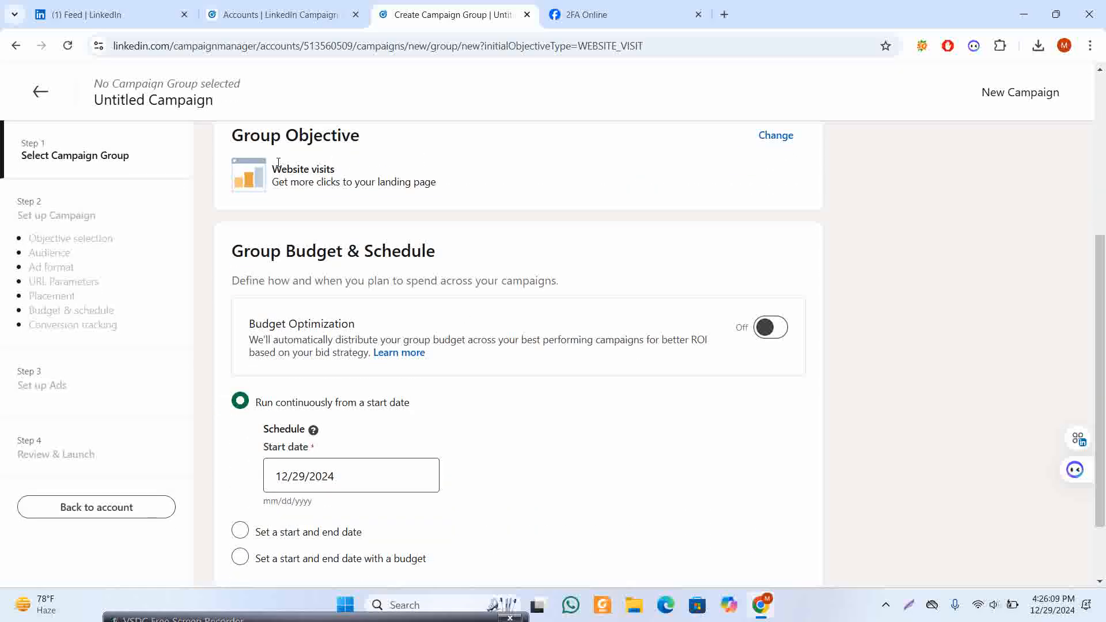
pyautogui.scroll(-2, 407, 267)
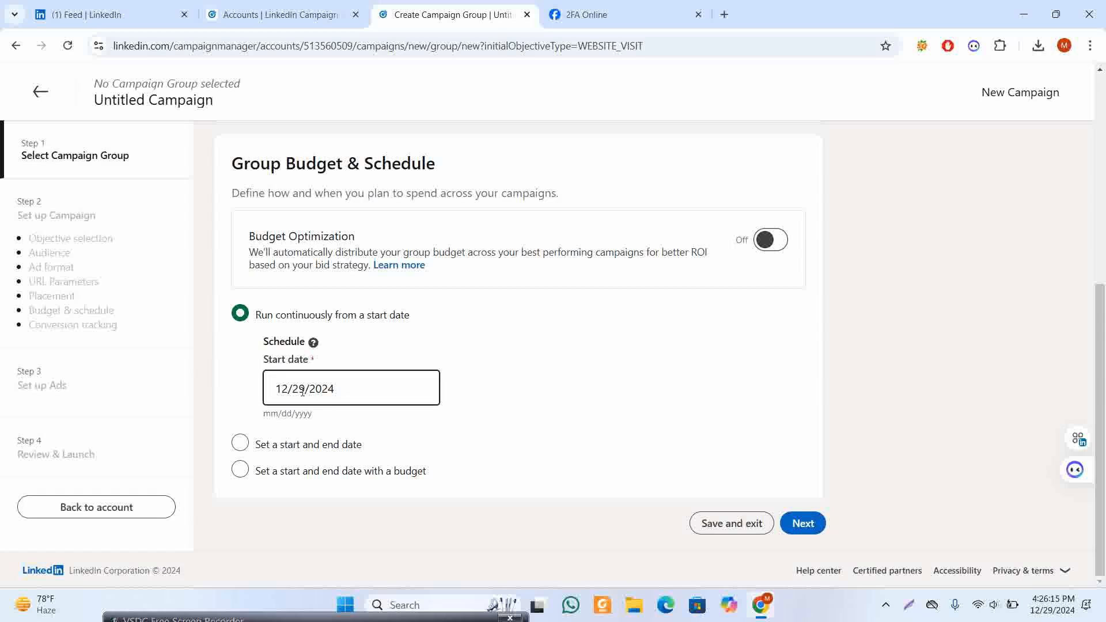
# Step: Give the campaign group a start and end date with a budget, and set the lifetime budget to $100.00
pyautogui.click(240, 470)
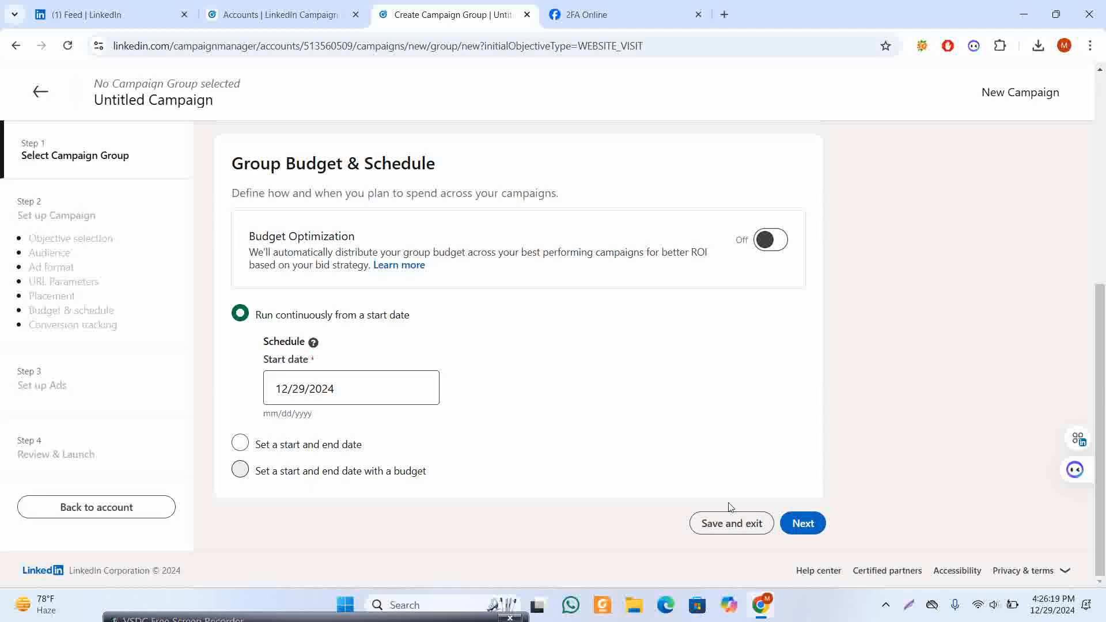
pyautogui.scroll(-2, 647, 412)
pyautogui.click(337, 337)
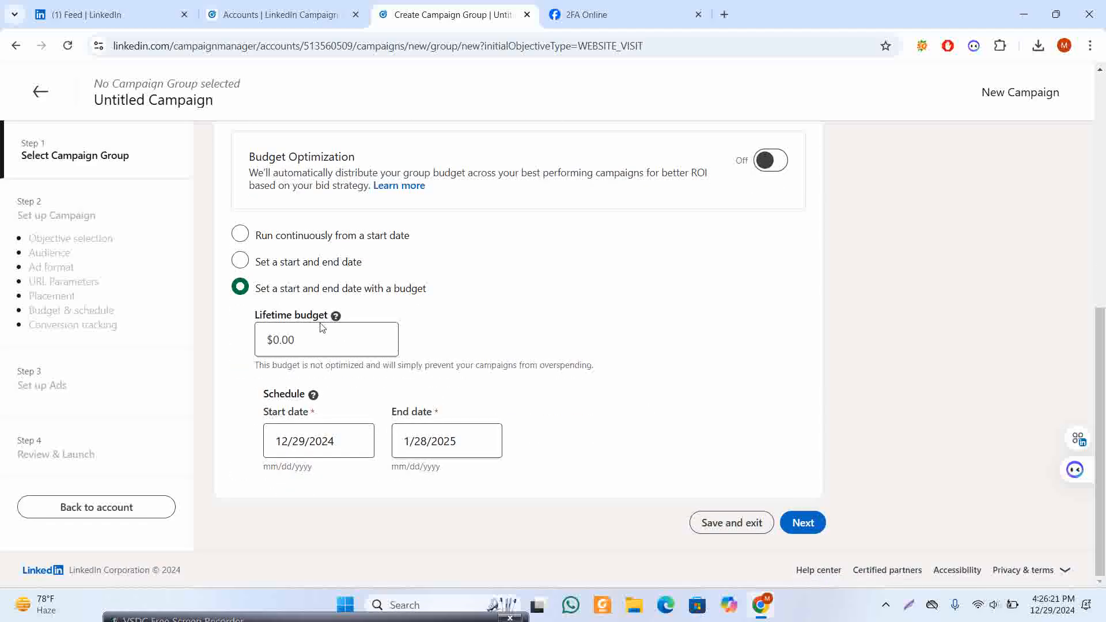
pyautogui.write('100')
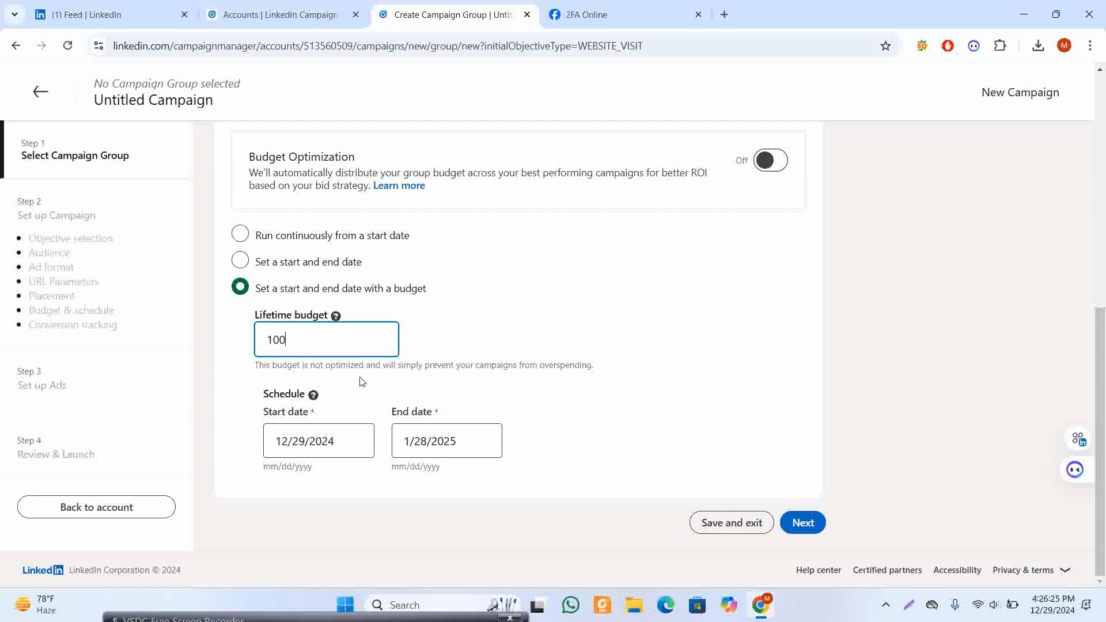
pyautogui.click(521, 338)
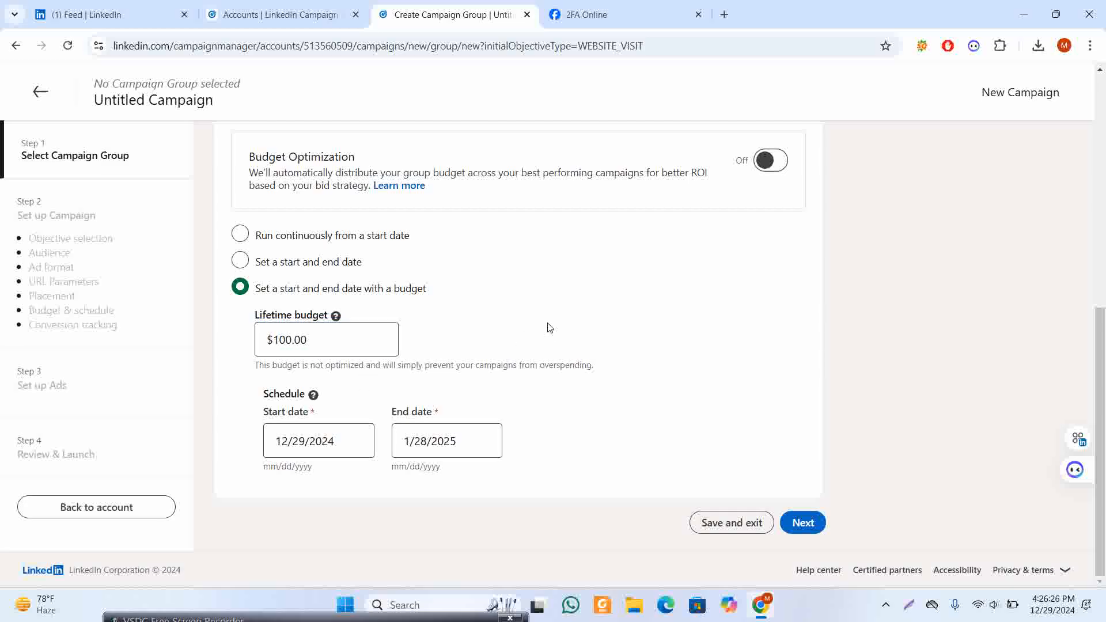
# Step: Schedule the campaign group from 12/29/2024 to 1/1/2025 and try to proceed to campaign setup
pyautogui.click(305, 439)
pyautogui.click(289, 331)
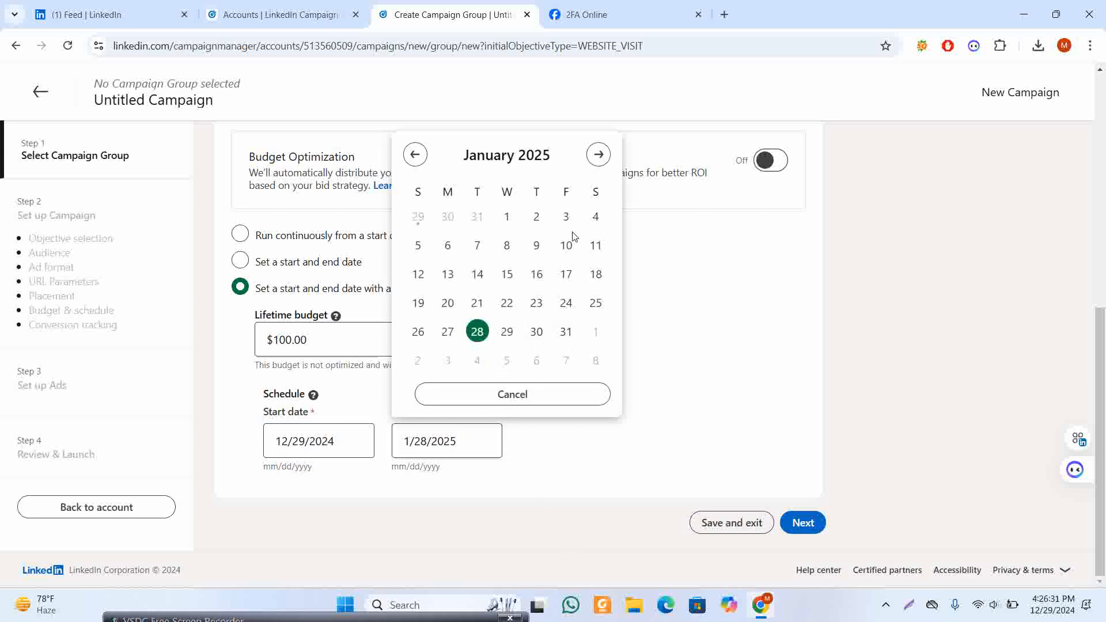
pyautogui.click(506, 216)
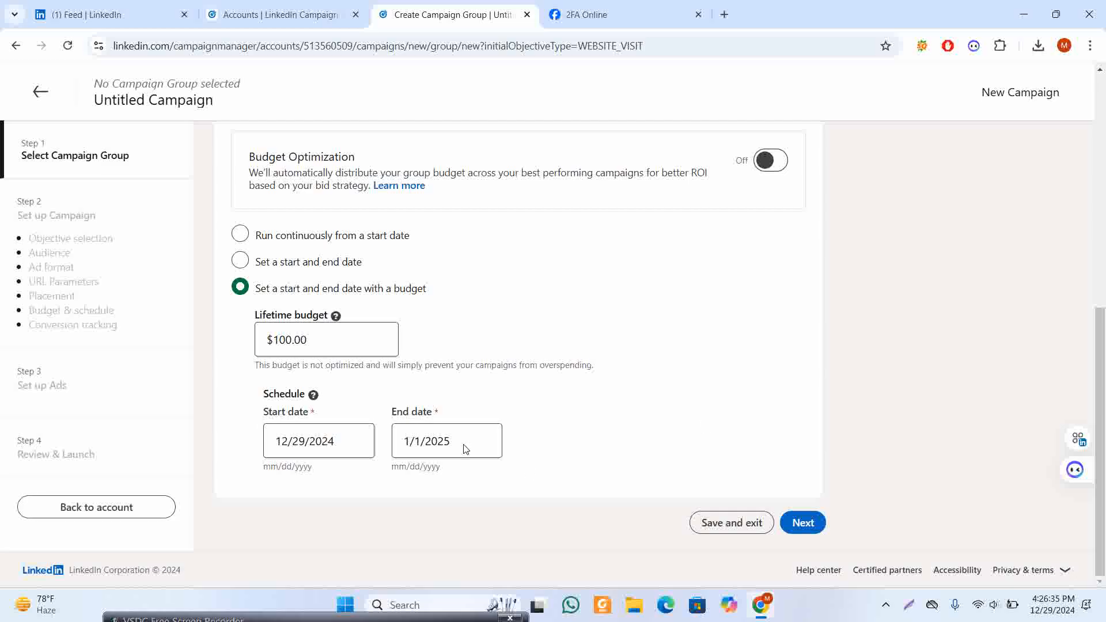
pyautogui.scroll(3, 654, 436)
pyautogui.scroll(-1, 666, 399)
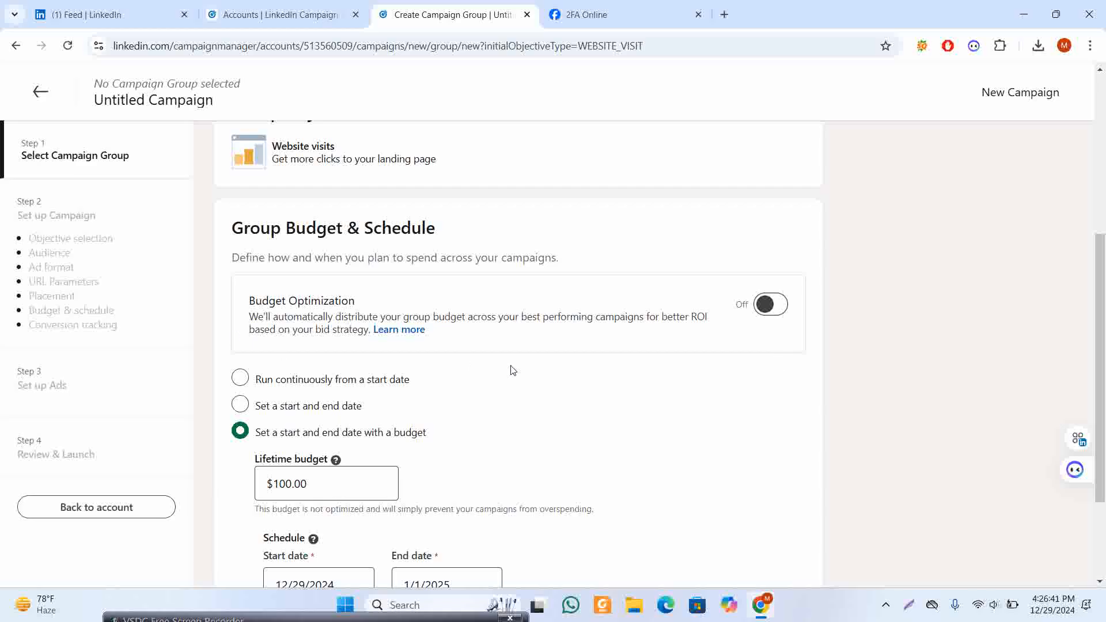
pyautogui.scroll(-3, 512, 371)
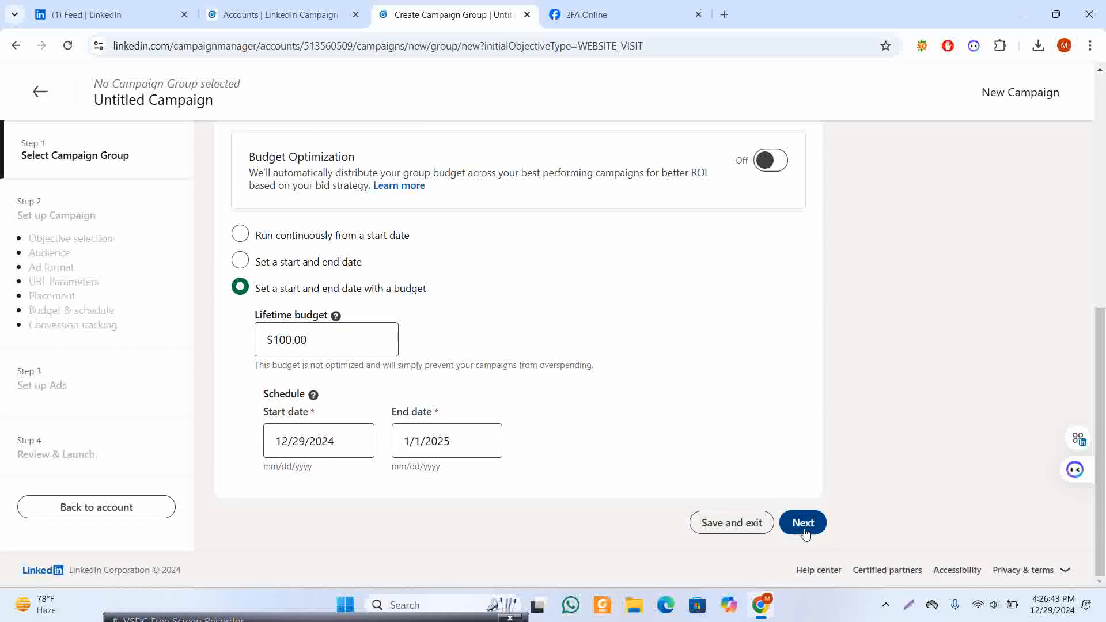
pyautogui.click(804, 523)
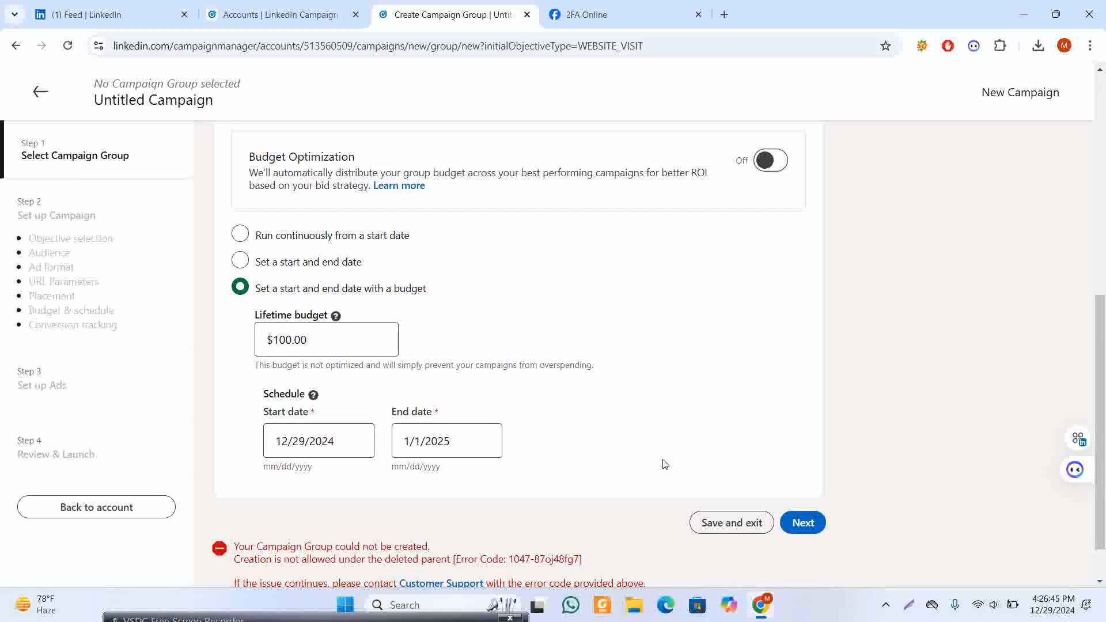
# Step: Open the Customer Support page from the creation error in a new tab
pyautogui.scroll(-1, 603, 484)
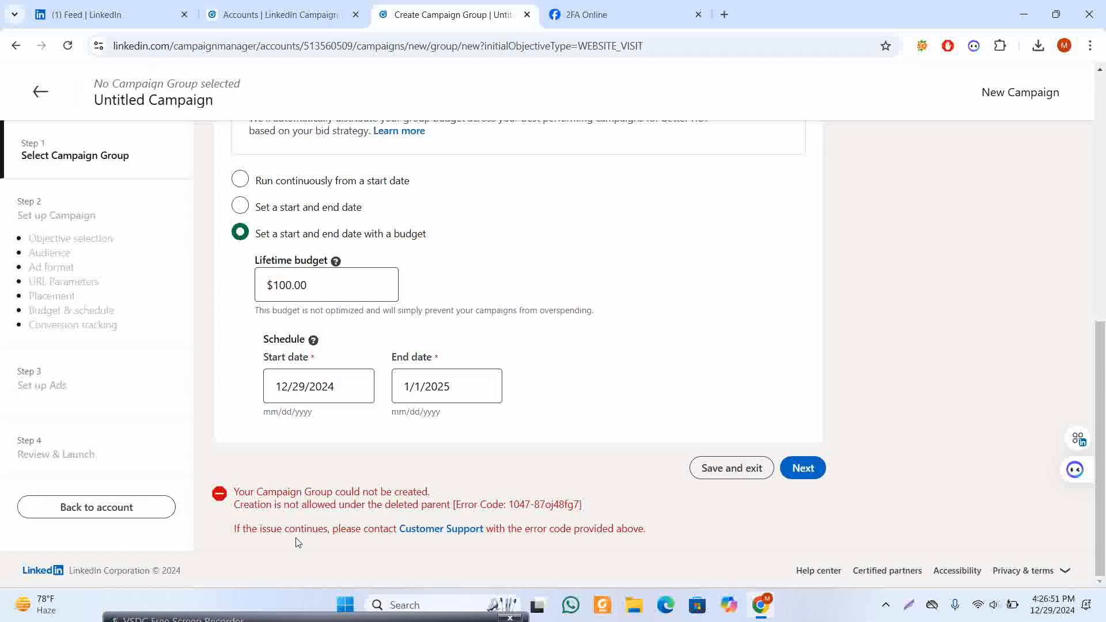
pyautogui.rightClick(440, 531)
pyautogui.click(460, 337)
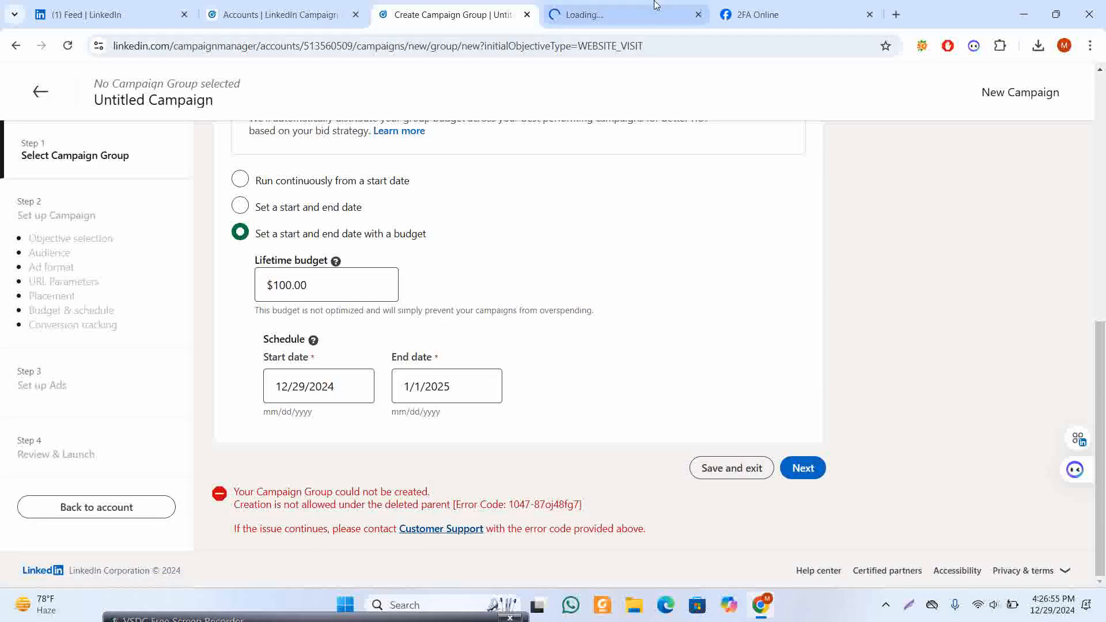
pyautogui.click(636, 14)
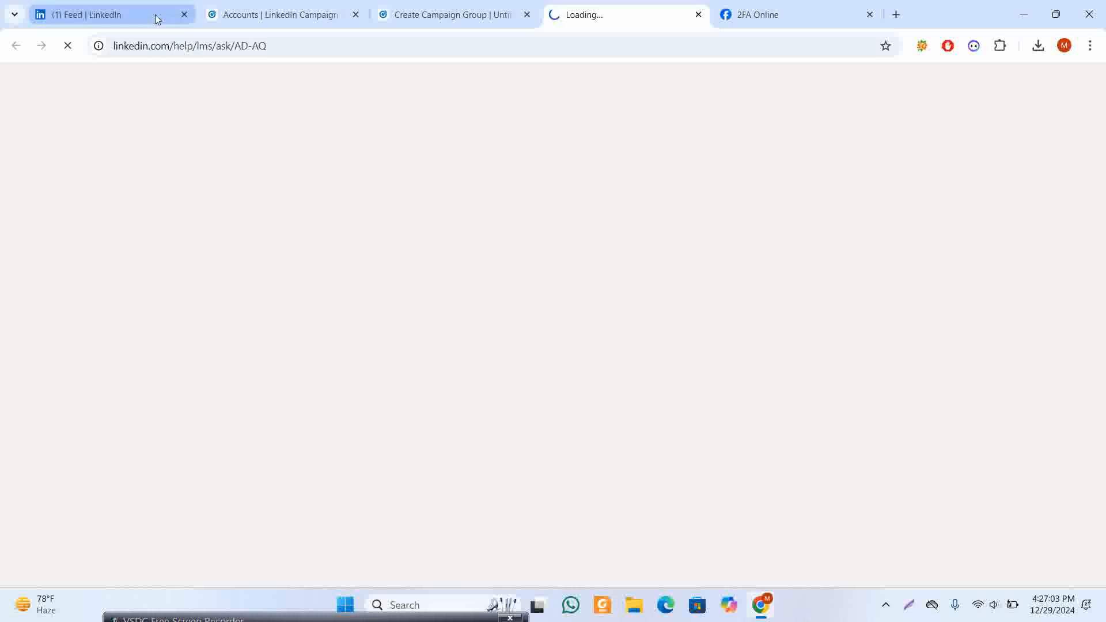
# Step: Reload the ad accounts list and open Advertise on LinkedIn again from the home feed
pyautogui.click(279, 15)
pyautogui.click(68, 49)
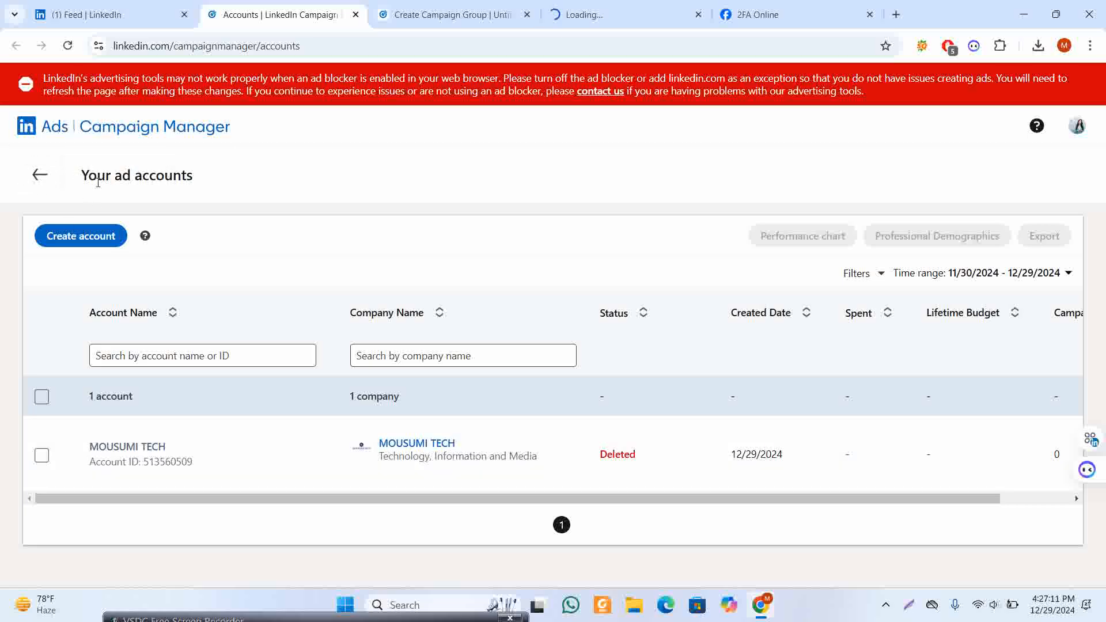
pyautogui.click(76, 9)
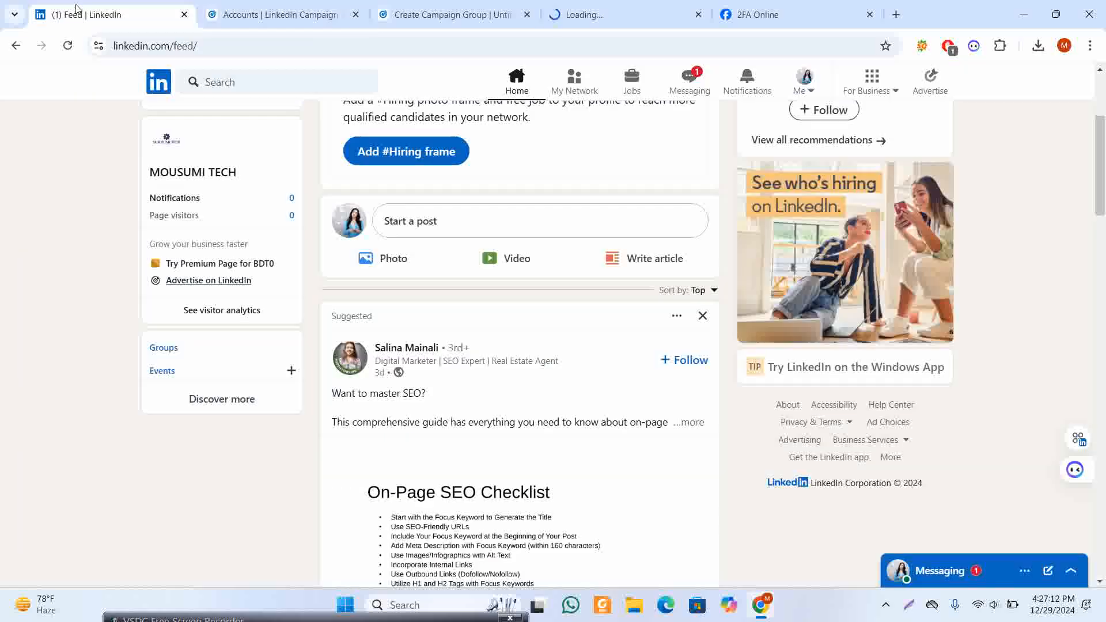
pyautogui.click(208, 280)
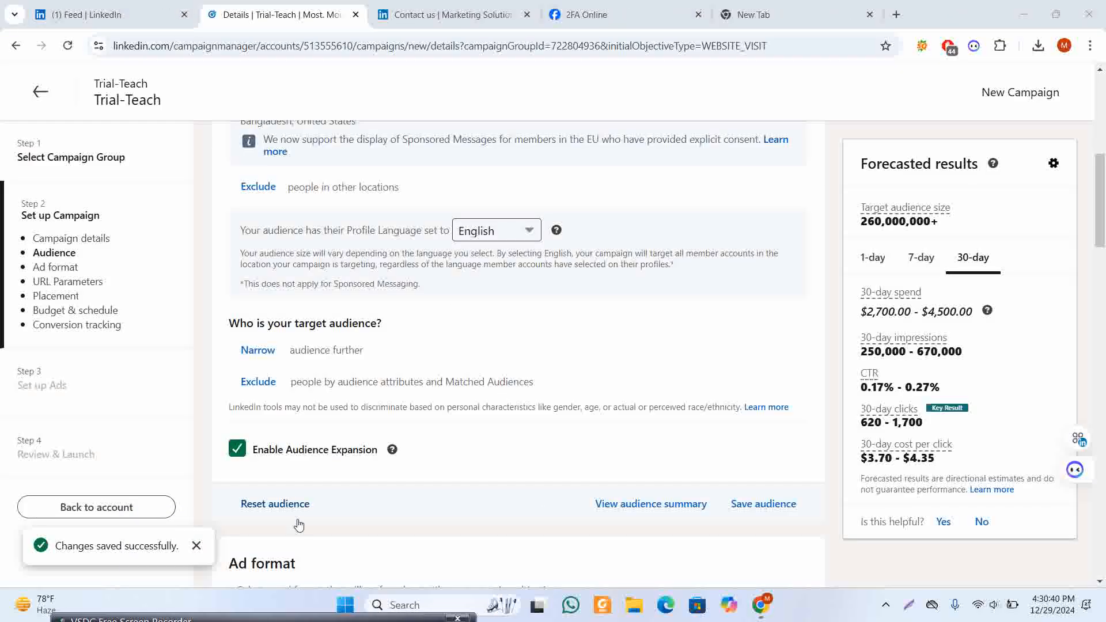
# Step: Review the Trial-Teach campaign's audience settings, including locations, profile language, and the narrow and exclude options
pyautogui.scroll(8, 525, 267)
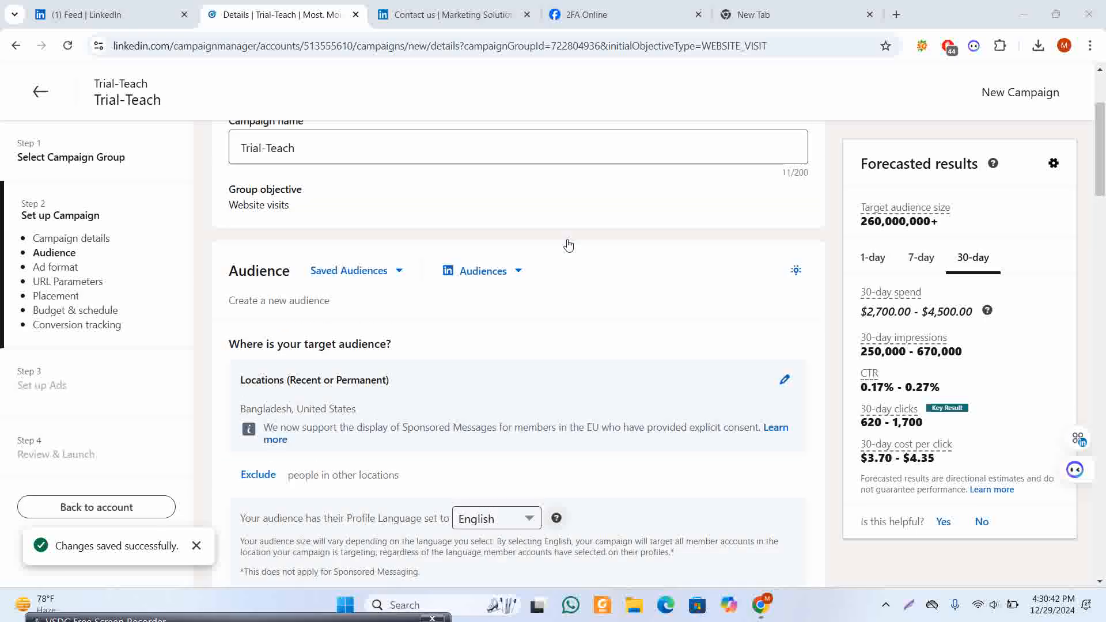
pyautogui.scroll(-6, 519, 274)
pyautogui.scroll(8, 525, 270)
pyautogui.scroll(-13, 524, 271)
pyautogui.scroll(1, 387, 263)
pyautogui.scroll(1, 388, 264)
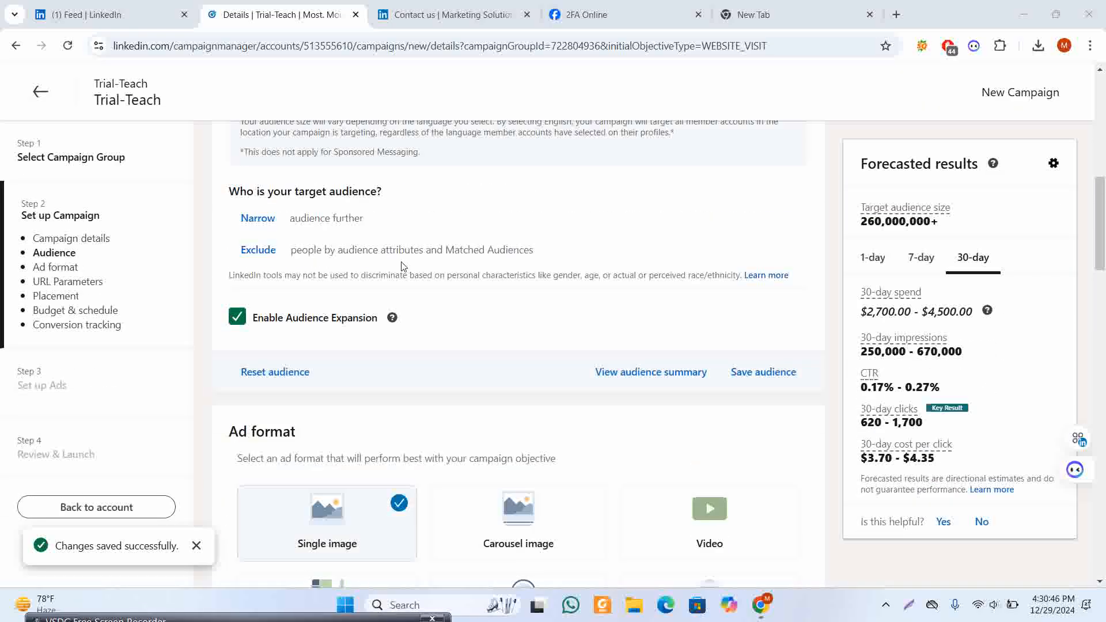
pyautogui.click(318, 243)
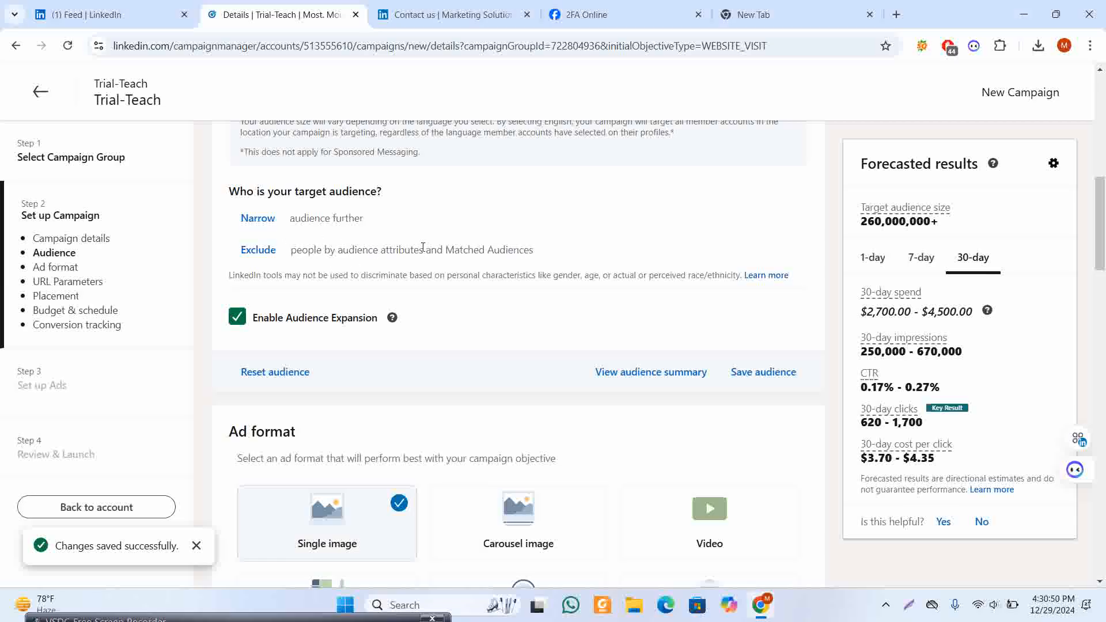
# Step: Turn Audience Expansion off for the campaign's audience and enable it again
pyautogui.click(237, 317)
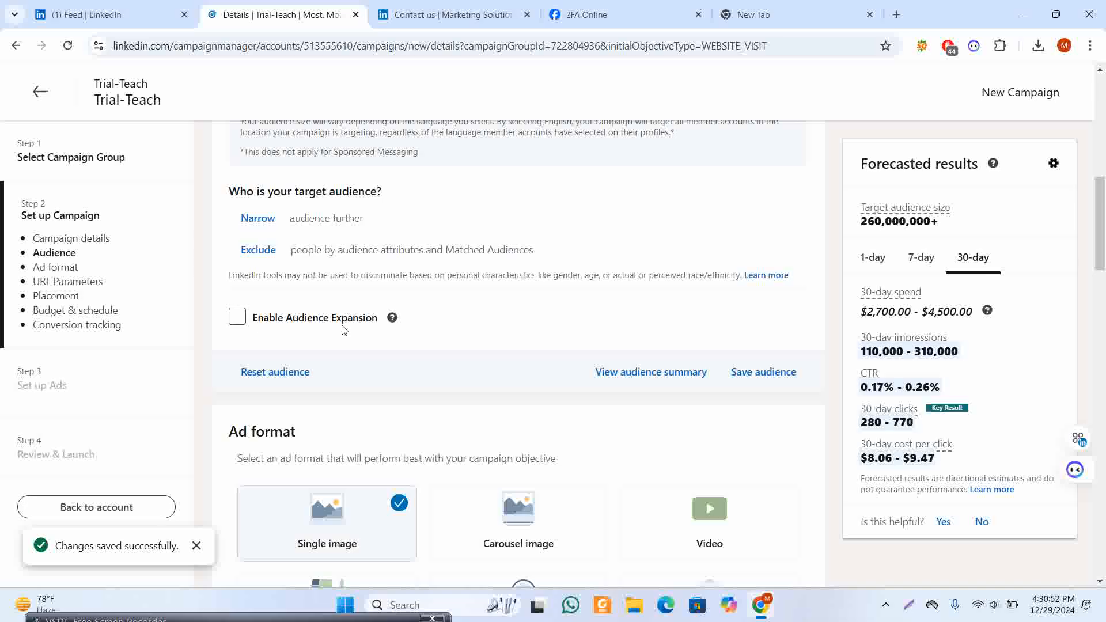
pyautogui.doubleClick(355, 248)
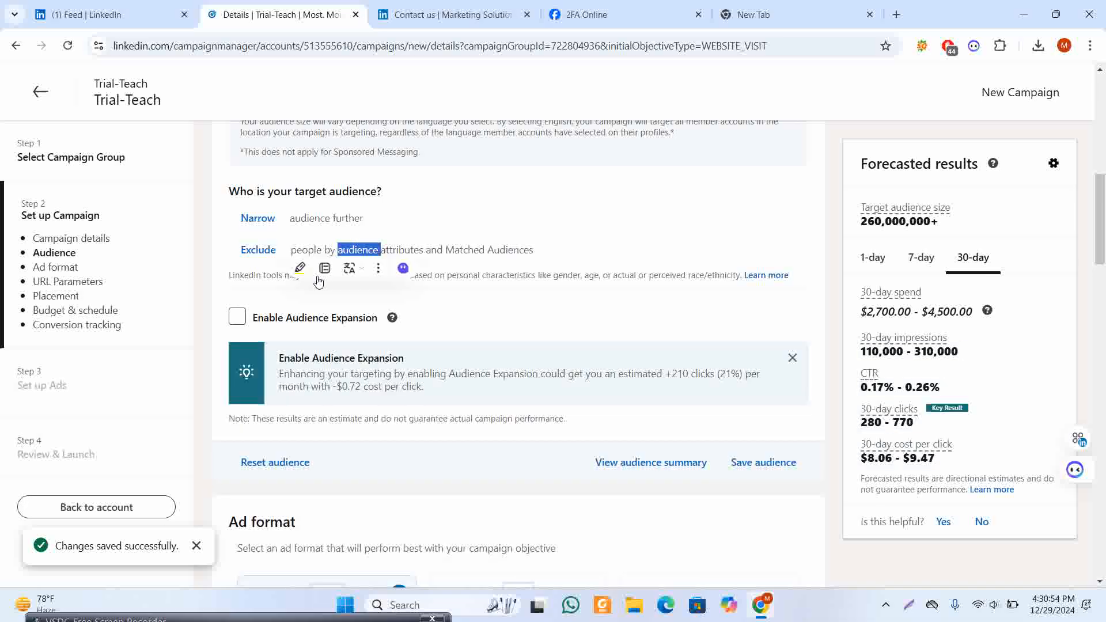
pyautogui.click(277, 277)
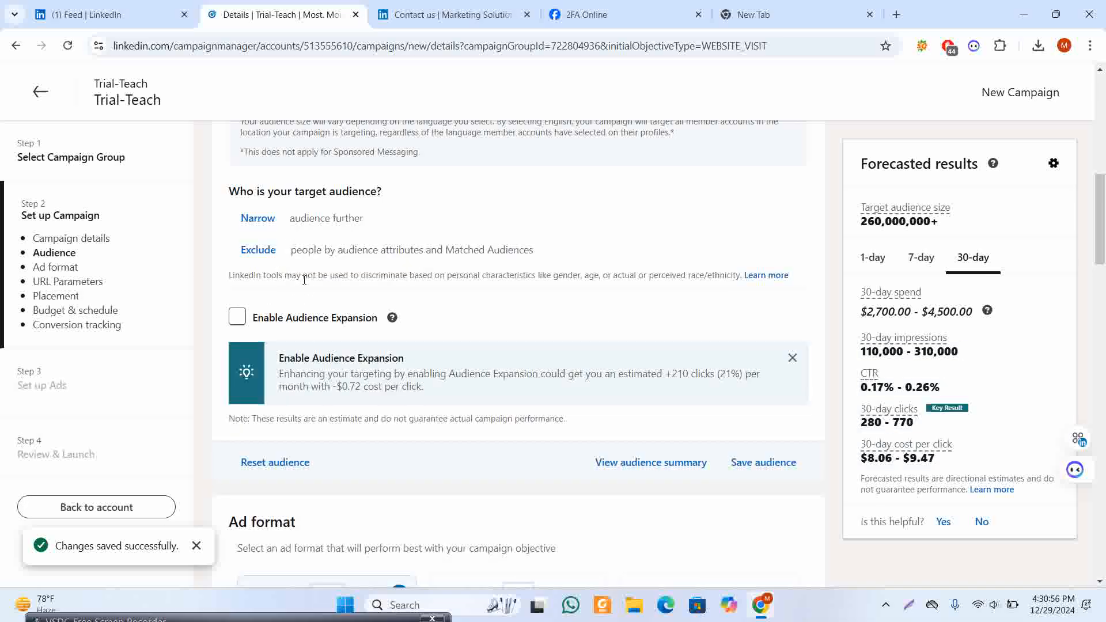
pyautogui.click(237, 317)
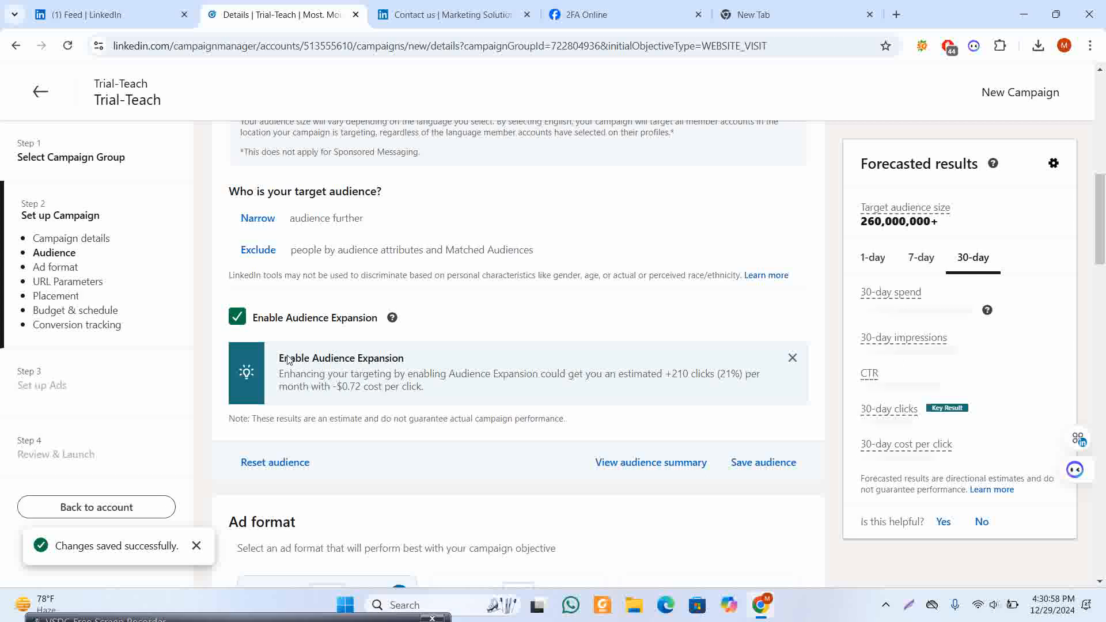
# Step: Choose Text as the ad format for the Trial-Teach campaign
pyautogui.scroll(-3, 300, 374)
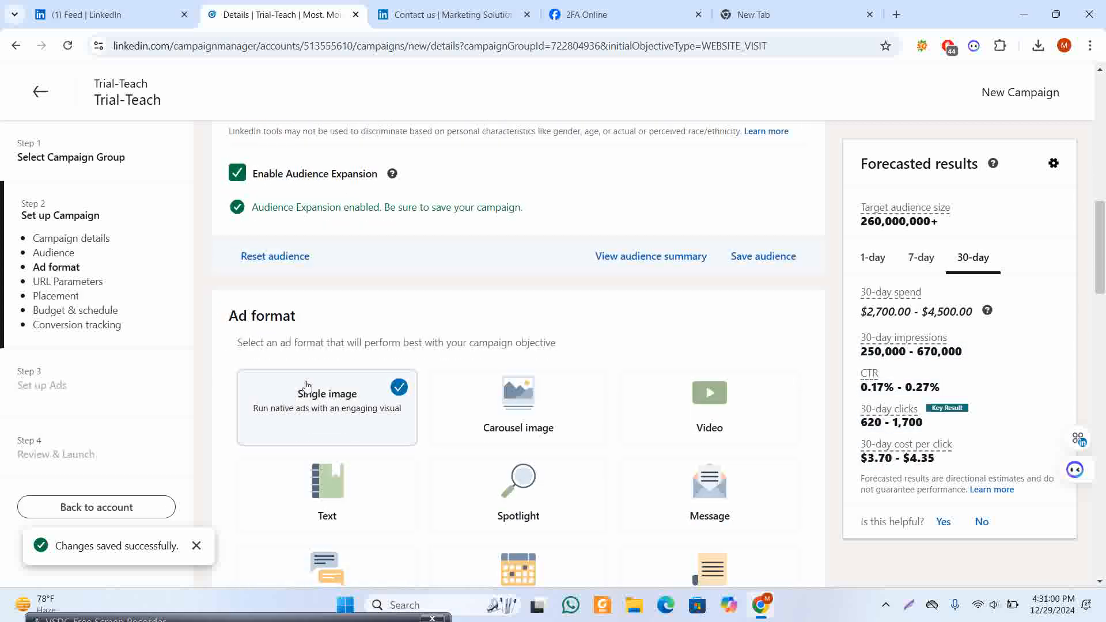
pyautogui.scroll(-2, 633, 426)
pyautogui.scroll(-1, 696, 430)
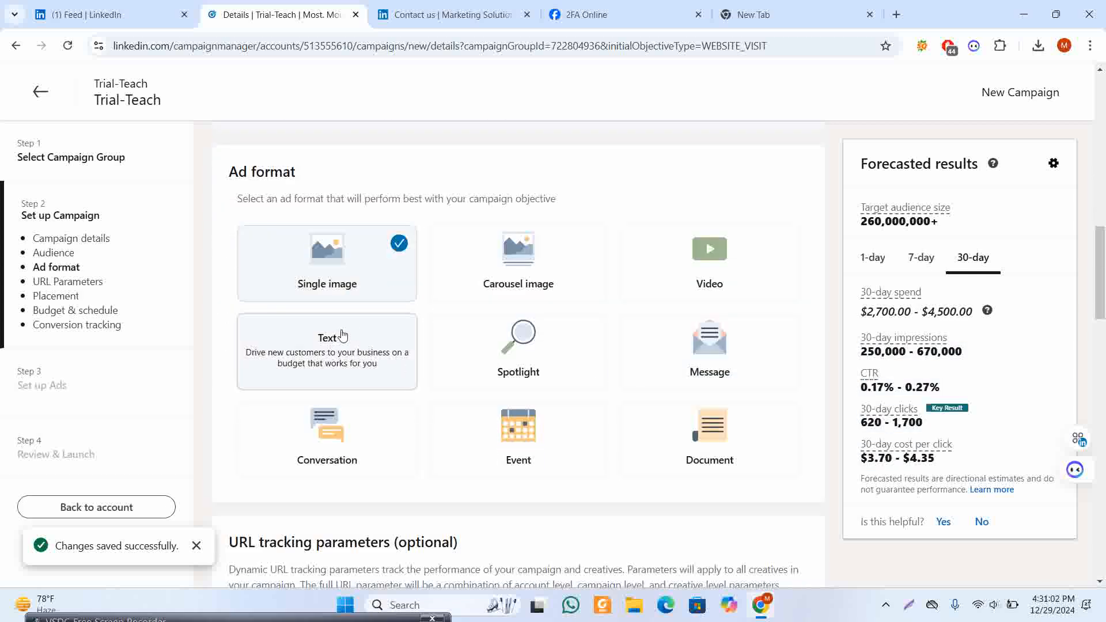
pyautogui.click(410, 362)
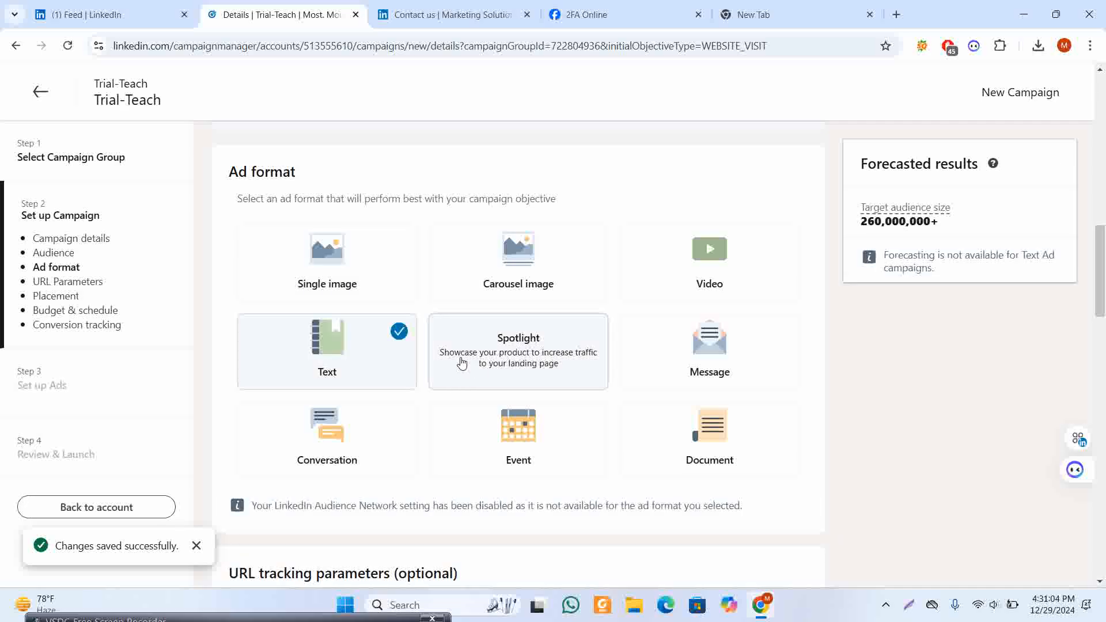
# Step: Look over the campaign's URL tracking, placement, bidding and conversion tracking settings
pyautogui.scroll(-5, 468, 353)
pyautogui.scroll(-10, 470, 352)
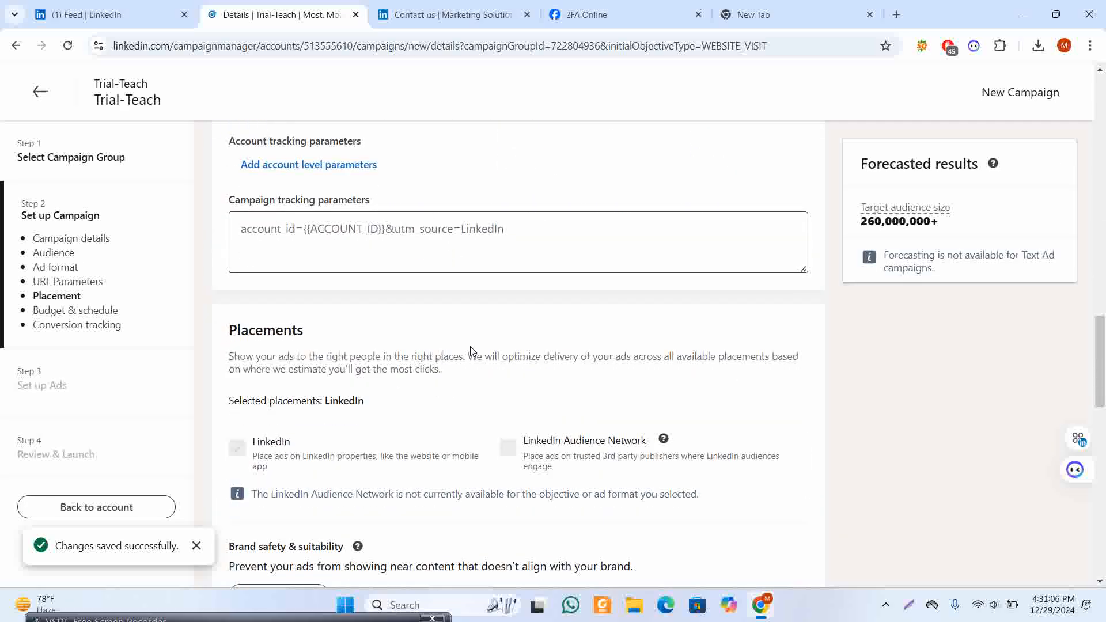
pyautogui.scroll(-10, 471, 352)
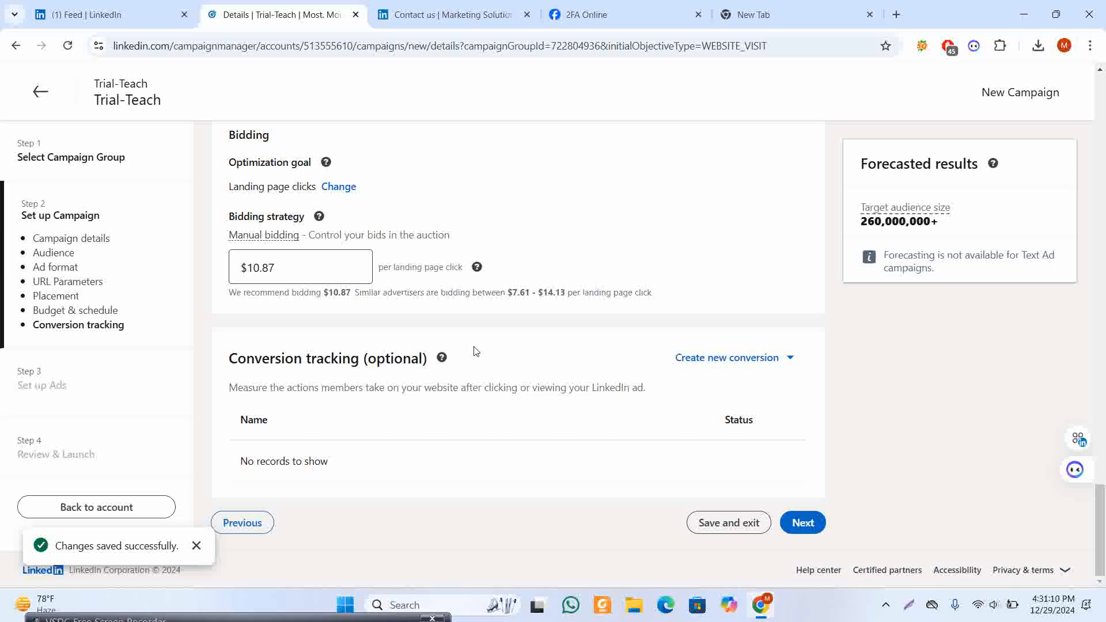
# Step: Review the Trial-Teach campaign's schedule and bidding, and go over its audience locations and profile language settings
pyautogui.scroll(7, 475, 351)
pyautogui.scroll(-3, 475, 350)
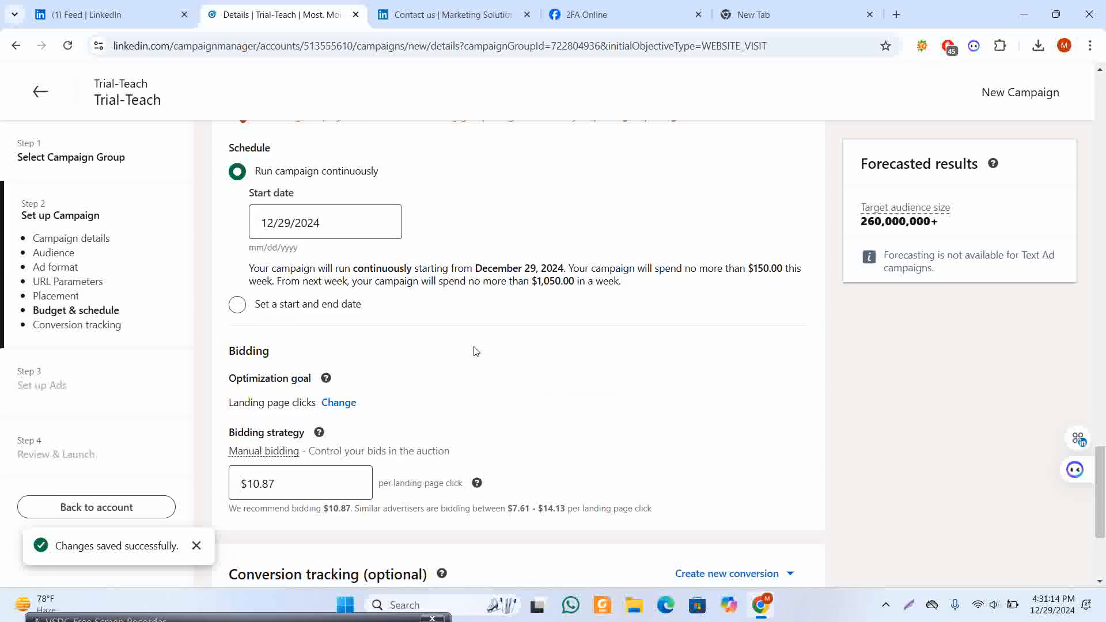
pyautogui.scroll(-4, 475, 351)
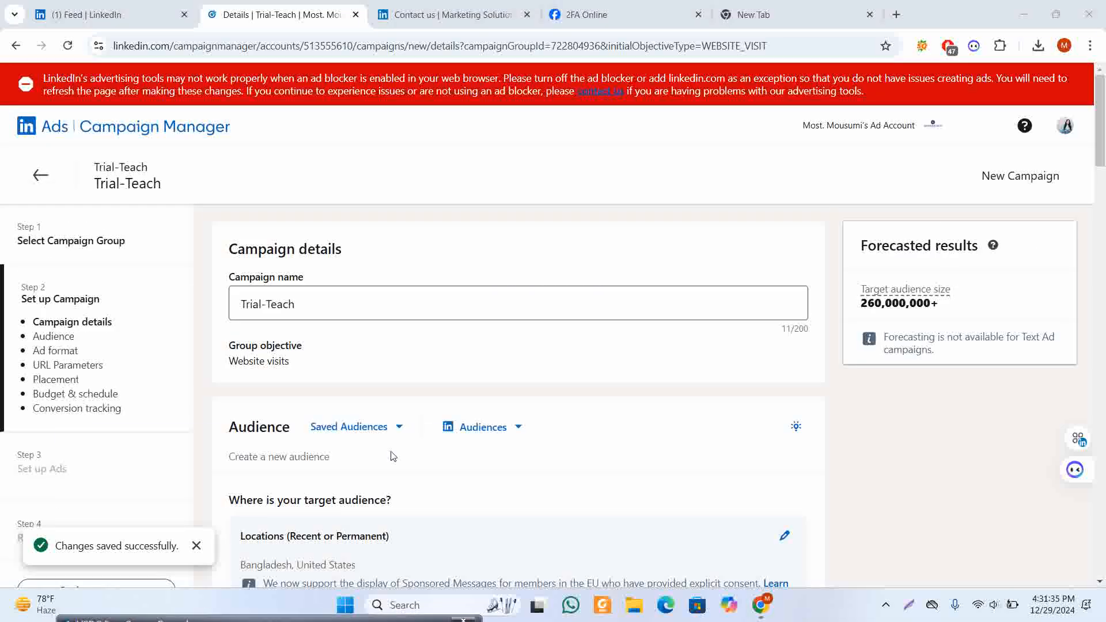
pyautogui.scroll(-5, 433, 431)
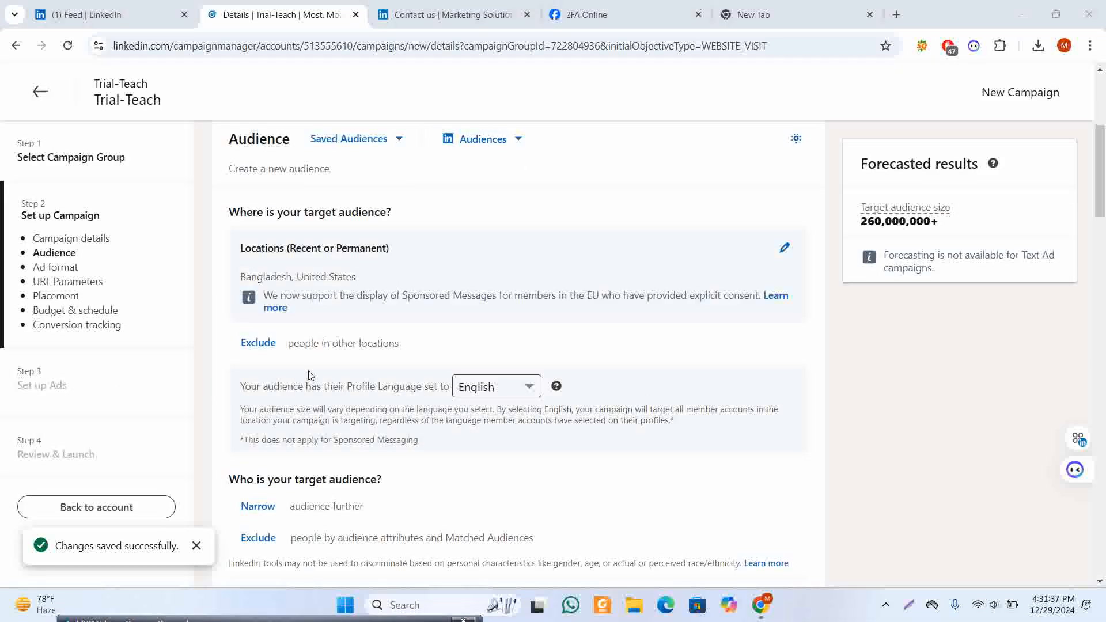
pyautogui.scroll(-1, 311, 376)
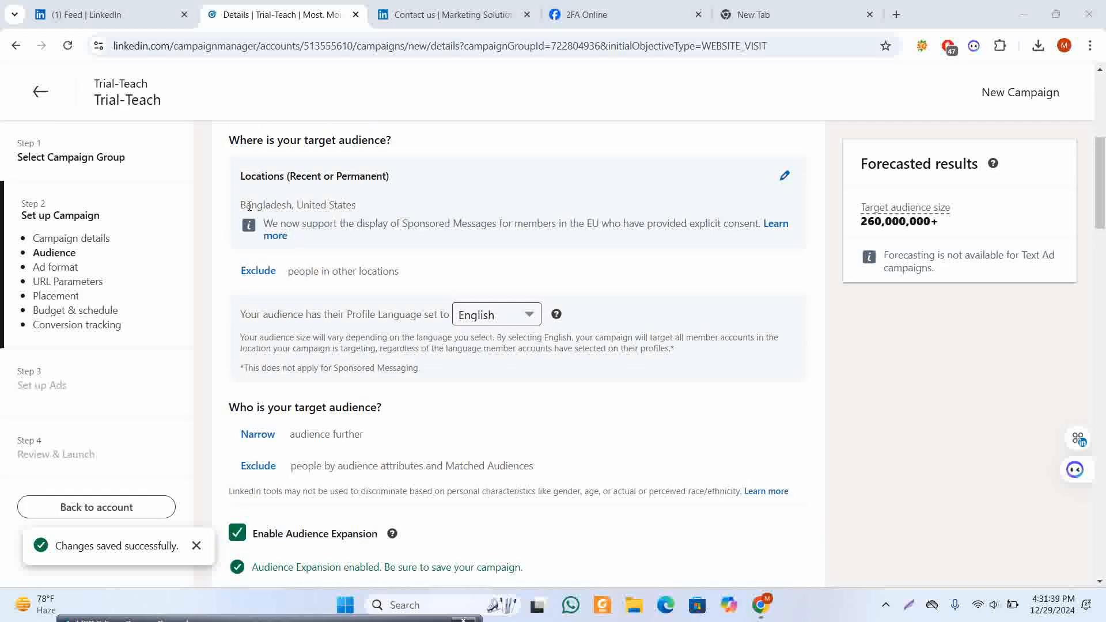
pyautogui.moveTo(242, 204); pyautogui.dragTo(358, 206)
pyautogui.scroll(-2, 498, 340)
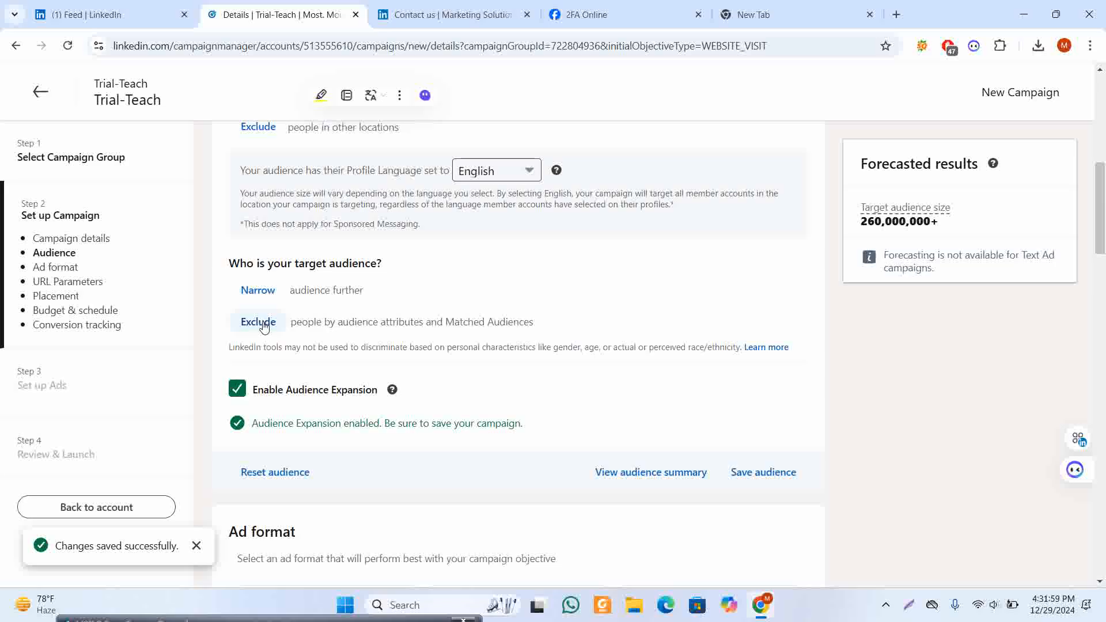
# Step: Open the audience exclusion options and browse to the Company page audiences under Retargeting
pyautogui.click(259, 322)
pyautogui.scroll(-2, 679, 398)
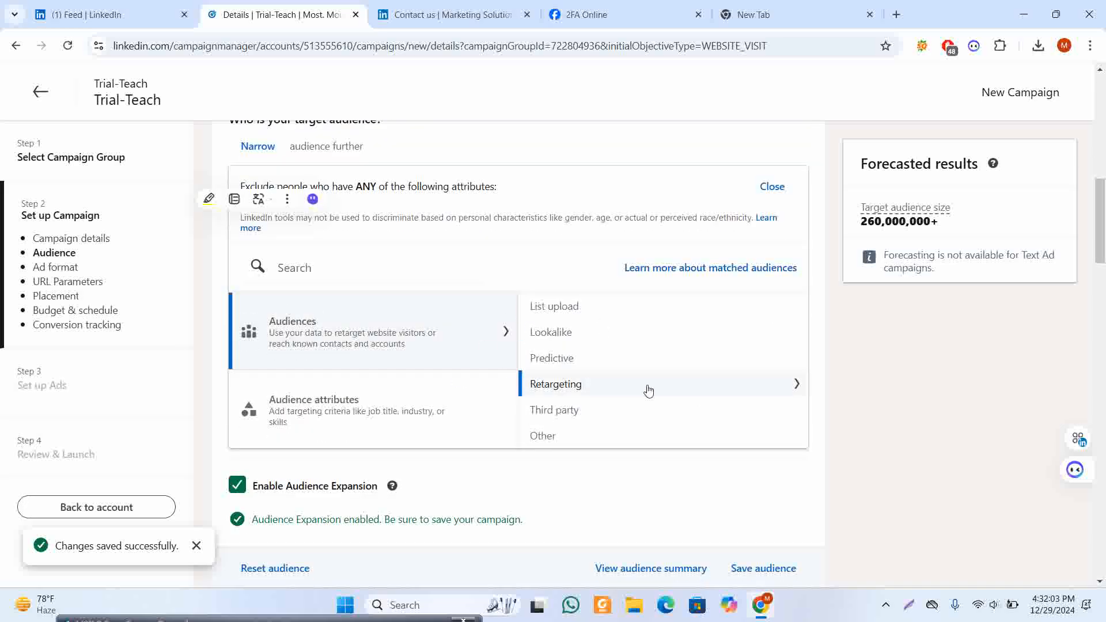
pyautogui.click(592, 381)
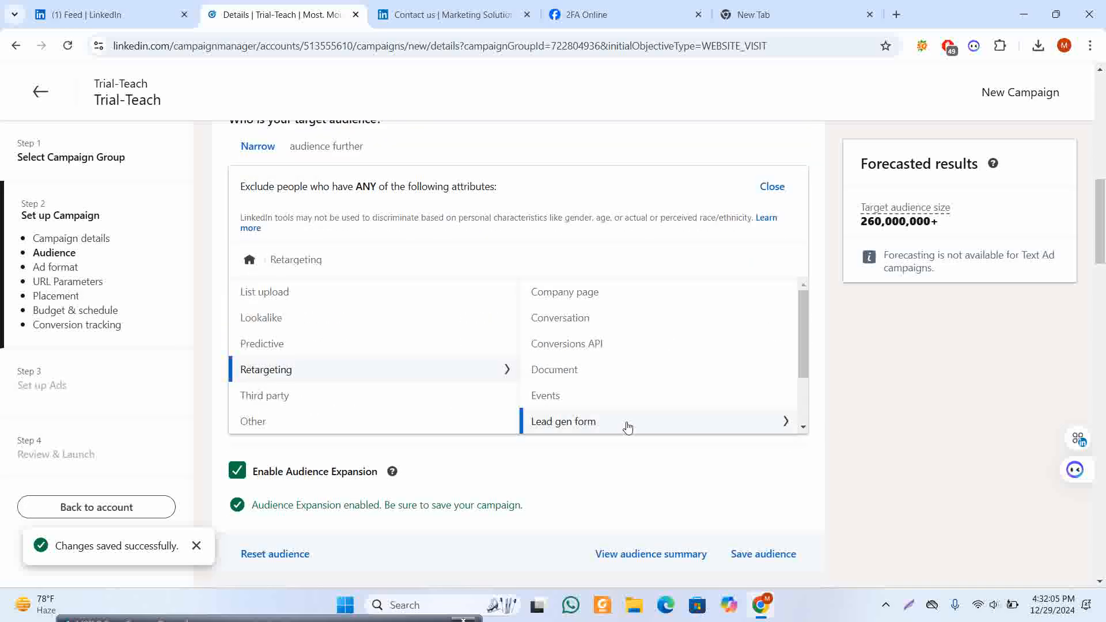
pyautogui.click(615, 298)
pyautogui.click(494, 270)
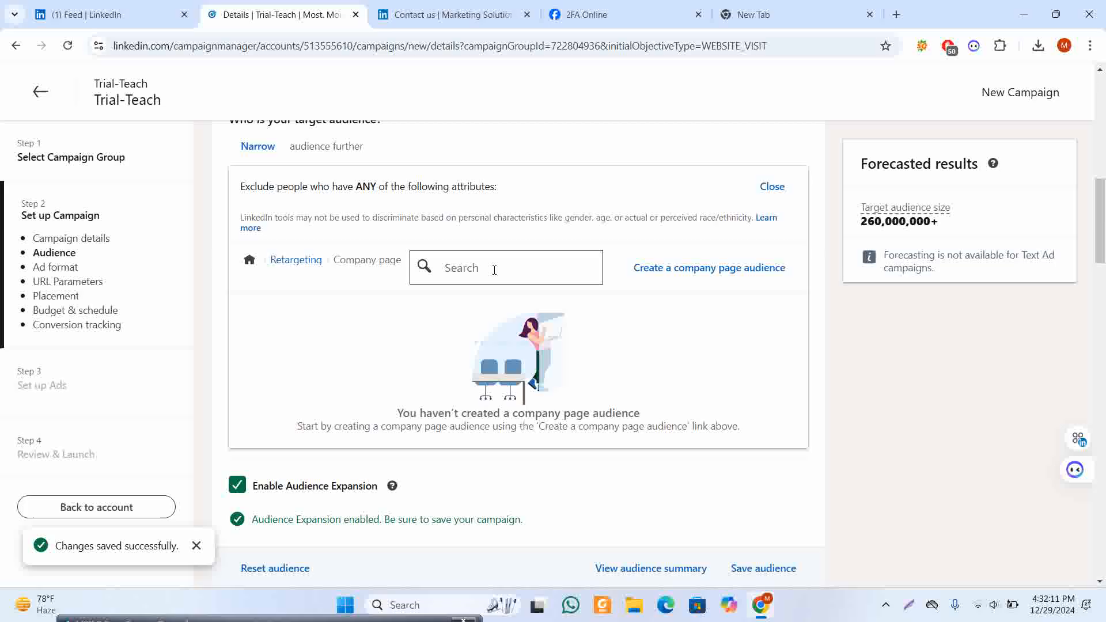
# Step: Search the Company page retargeting audiences for "tech" and for "CEO", and clear the search
pyautogui.write('tech')
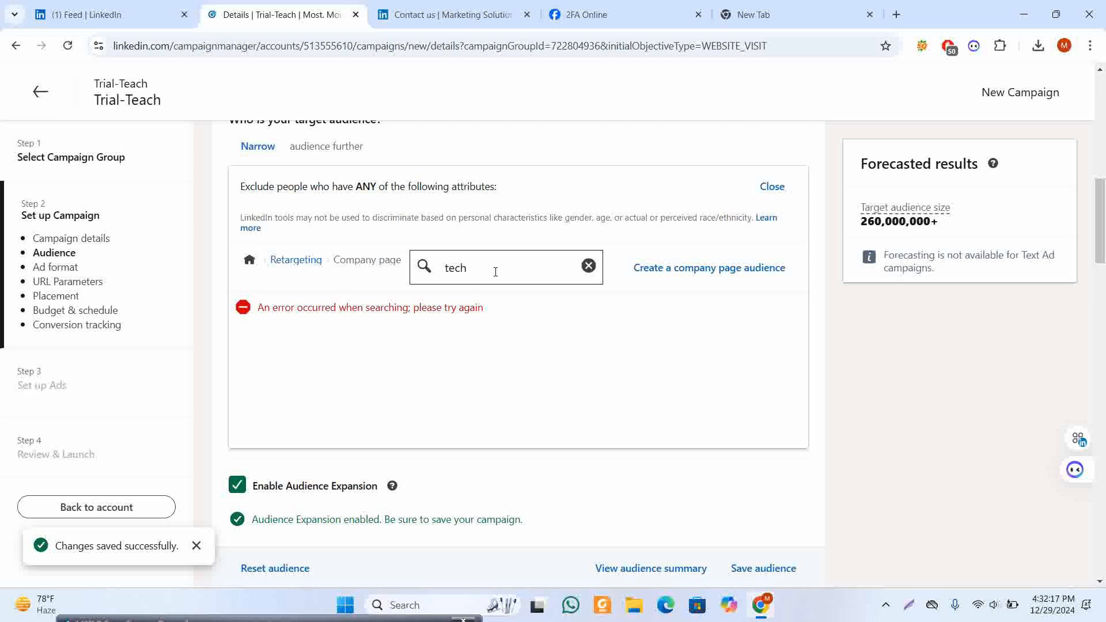
pyautogui.press('BackSpace')
pyautogui.press('BackSpace')
pyautogui.press('BackSpace')
pyautogui.press('BackSpace')
pyautogui.write('it')
pyautogui.press('BackSpace')
pyautogui.press('BackSpace')
pyautogui.write('CEO')
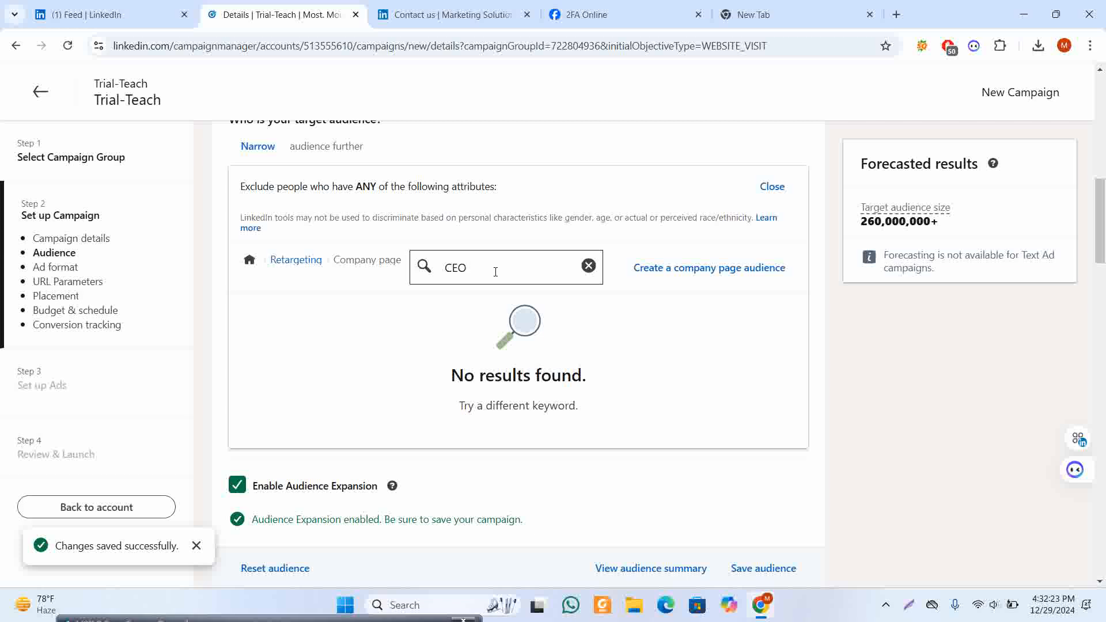
pyautogui.press('BackSpace')
pyautogui.press('BackSpace')
pyautogui.press('BackSpace')
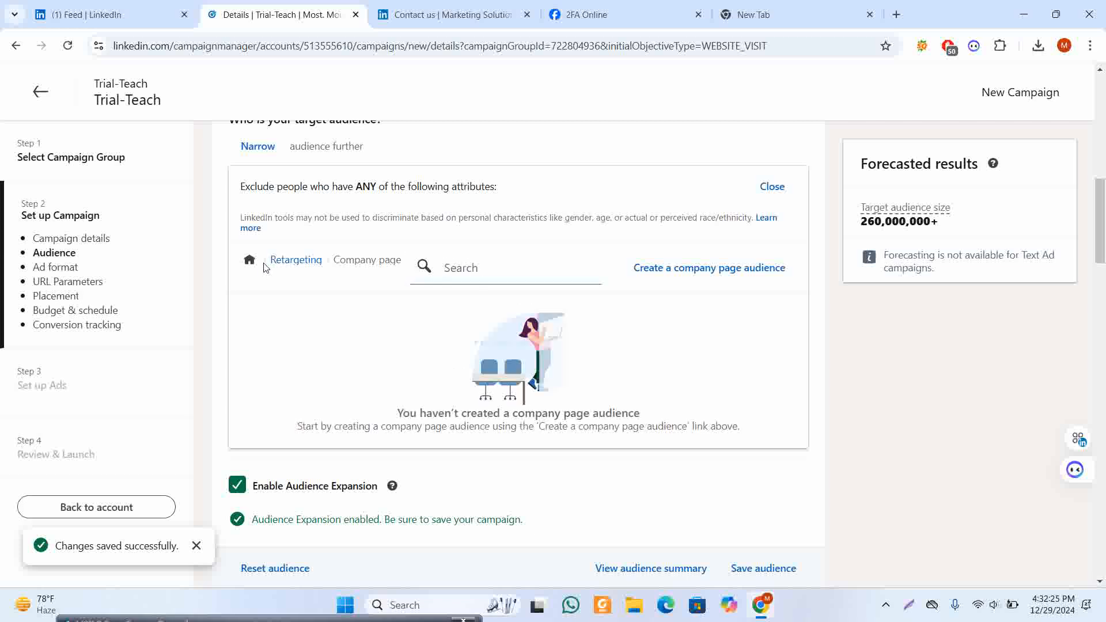
# Step: Search the Other audiences in the exclusion options for "CEO" and for "doctor"
pyautogui.click(270, 261)
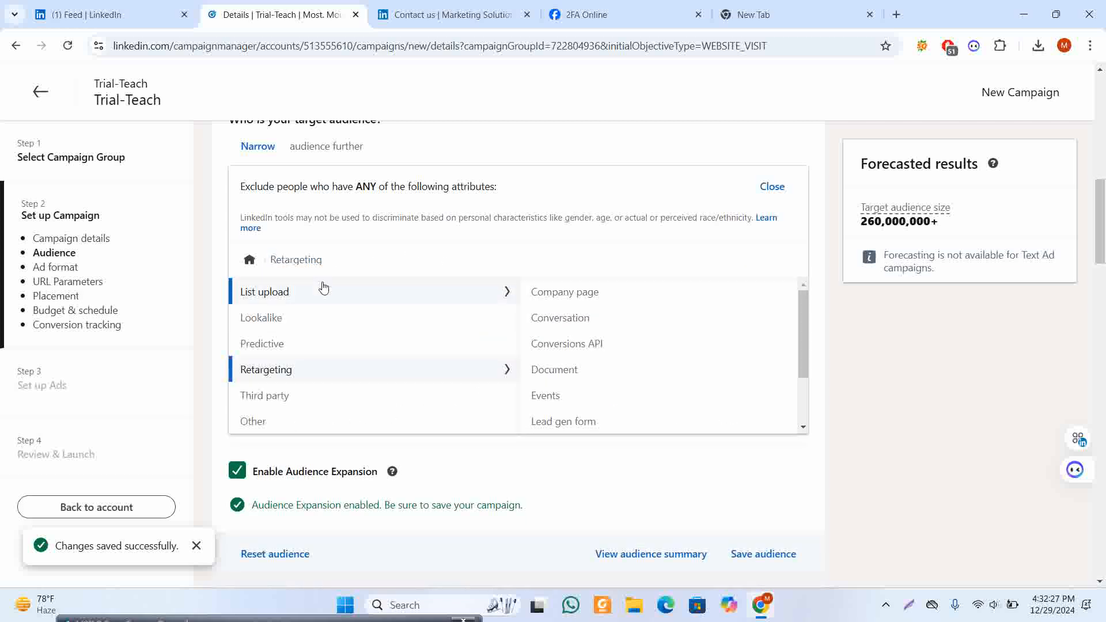
pyautogui.scroll(4, 321, 287)
pyautogui.scroll(-6, 336, 395)
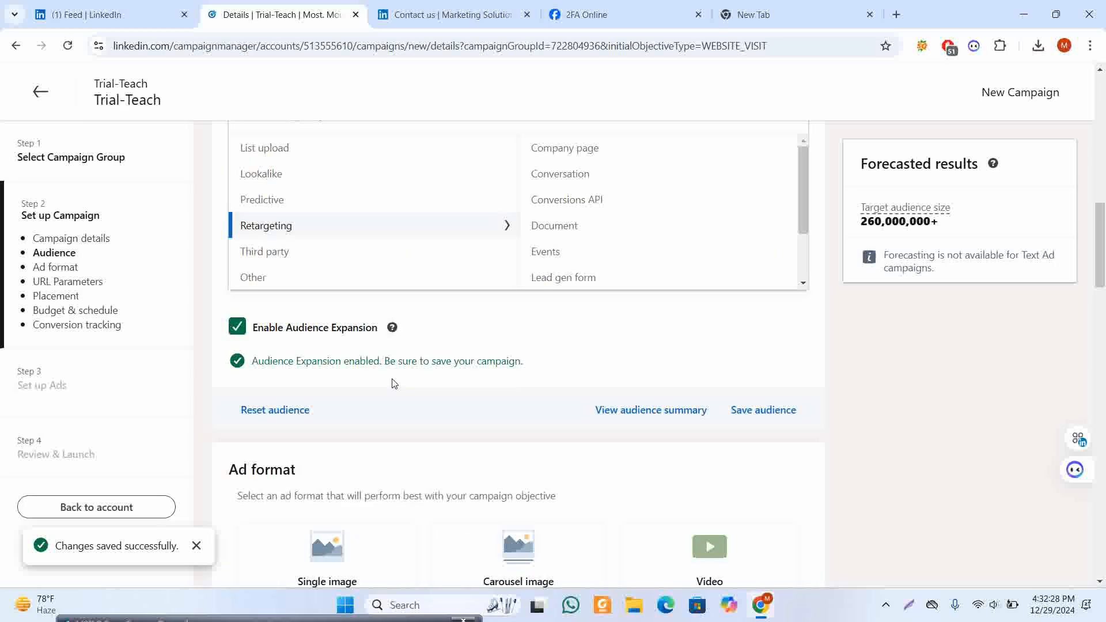
pyautogui.click(279, 277)
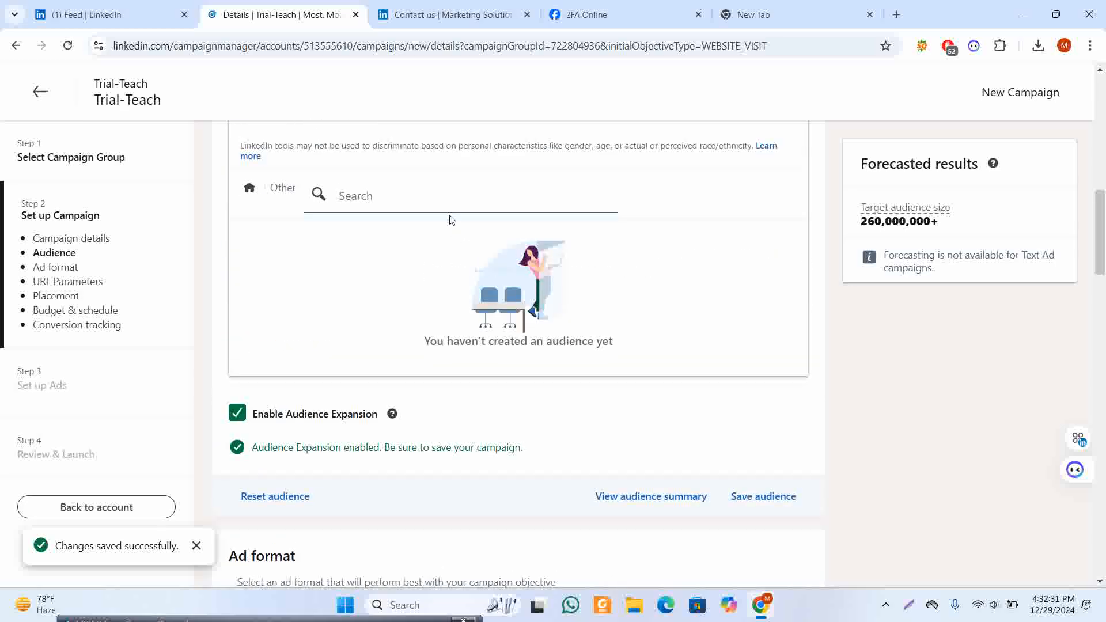
pyautogui.write('CEO')
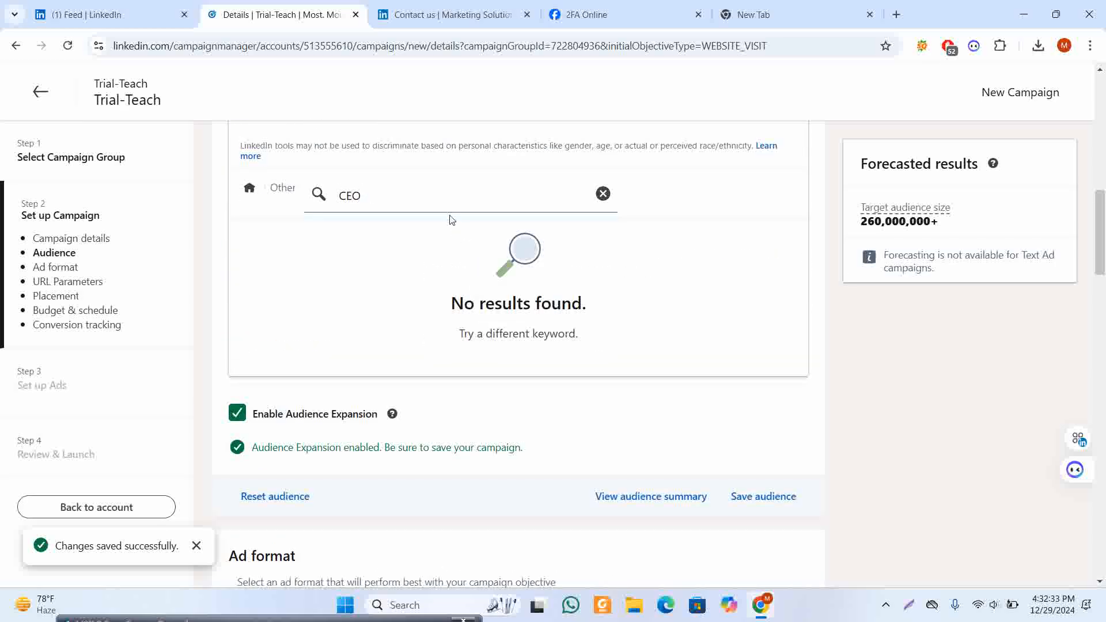
pyautogui.press('BackSpace')
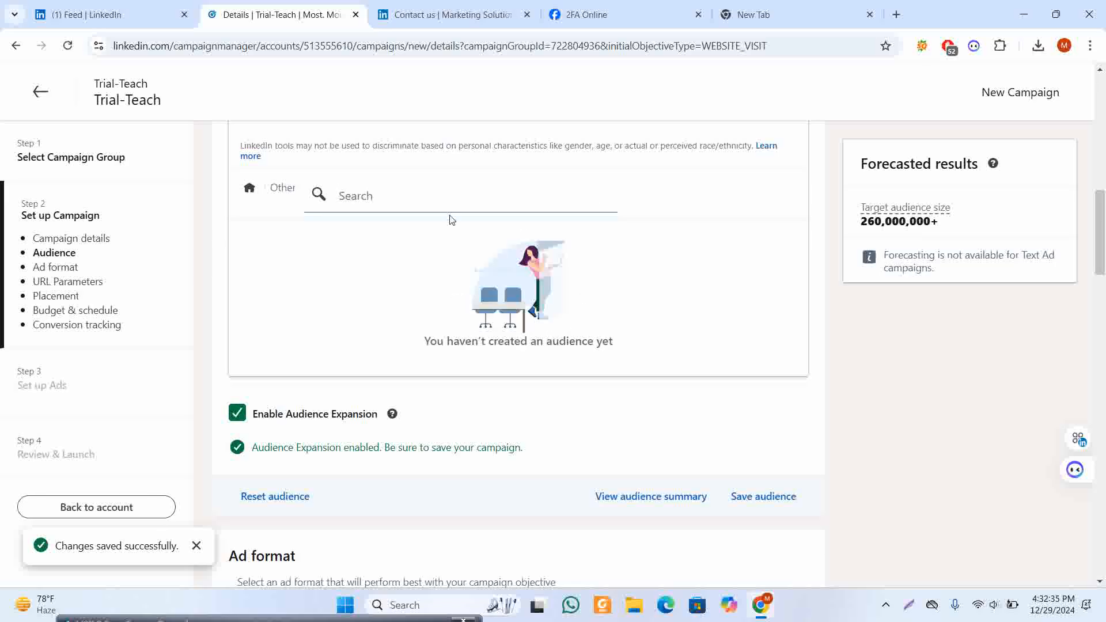
pyautogui.write('doctp')
pyautogui.press('BackSpace')
pyautogui.write('or')
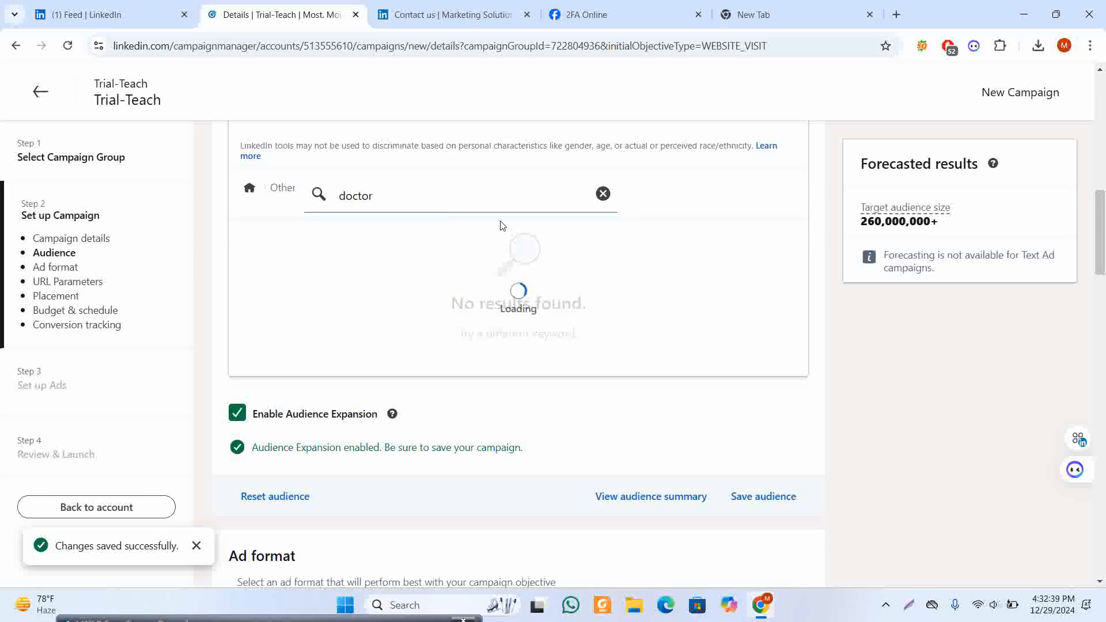
# Step: Look at the Audience attributes categories available for exclusion and close the exclusion options
pyautogui.click(251, 190)
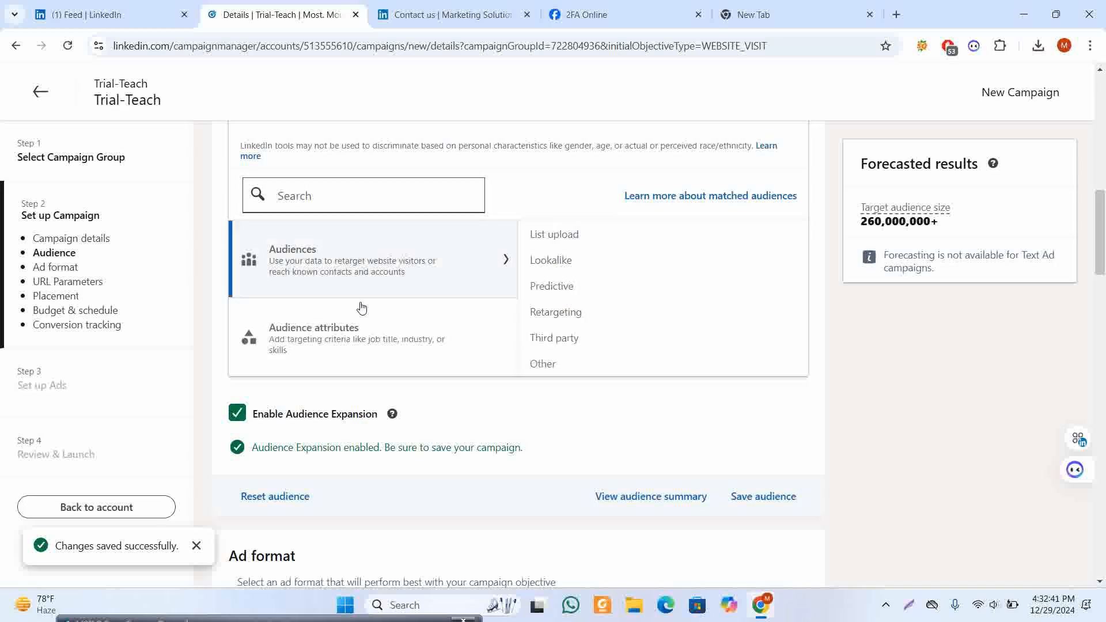
pyautogui.click(355, 338)
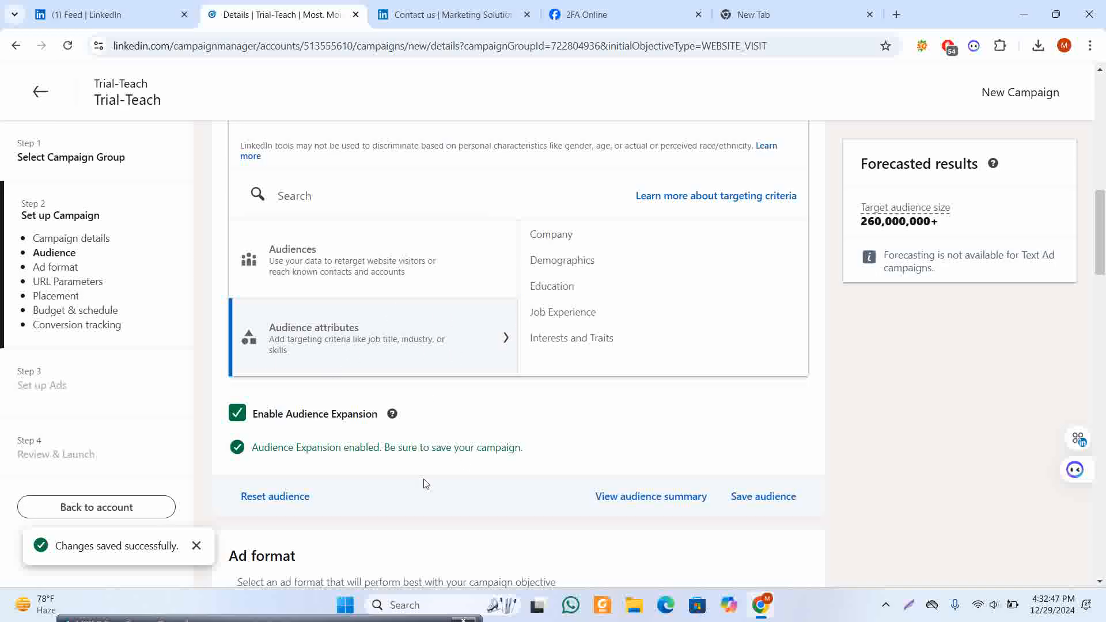
pyautogui.scroll(4, 659, 242)
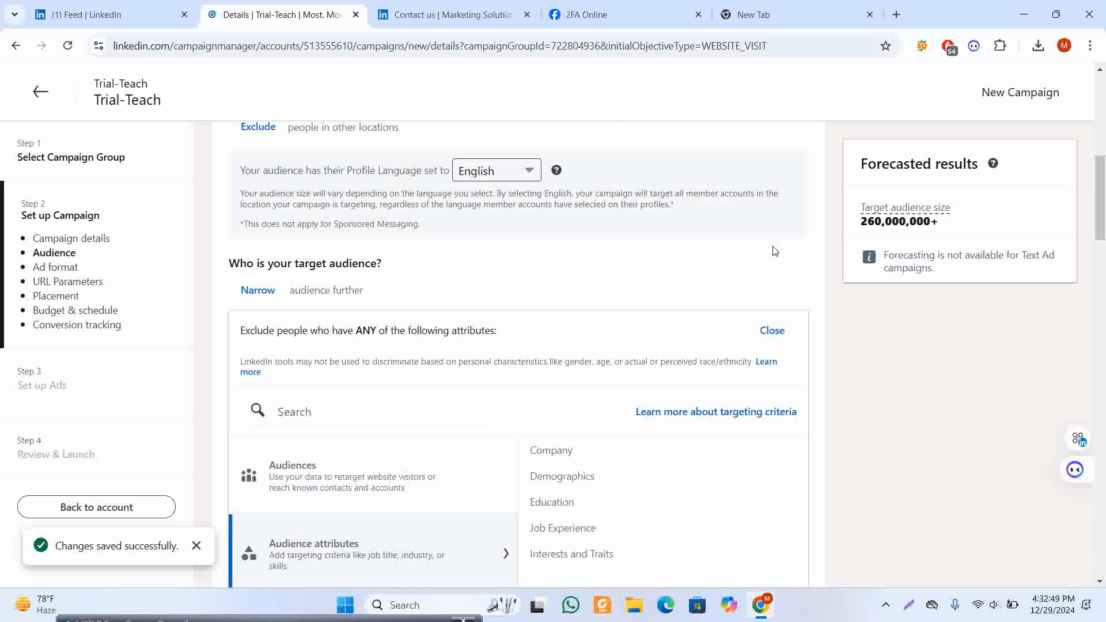
pyautogui.click(772, 328)
# Step: Reopen the audience exclusion options and list the Audience attributes categories
pyautogui.scroll(-1, 595, 294)
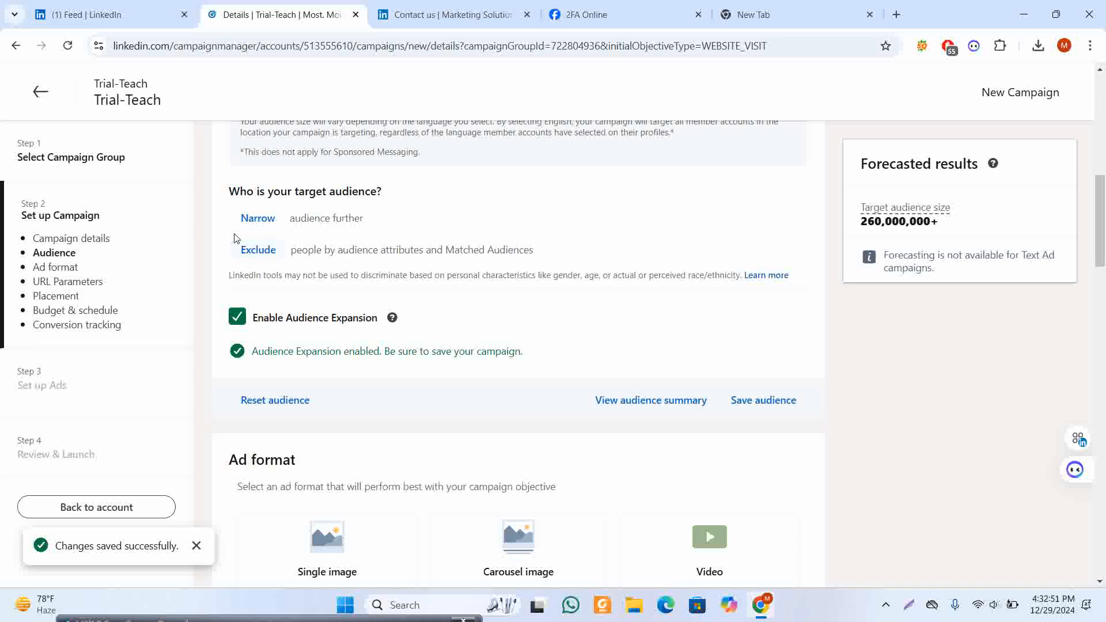
pyautogui.click(258, 249)
pyautogui.scroll(-2, 258, 257)
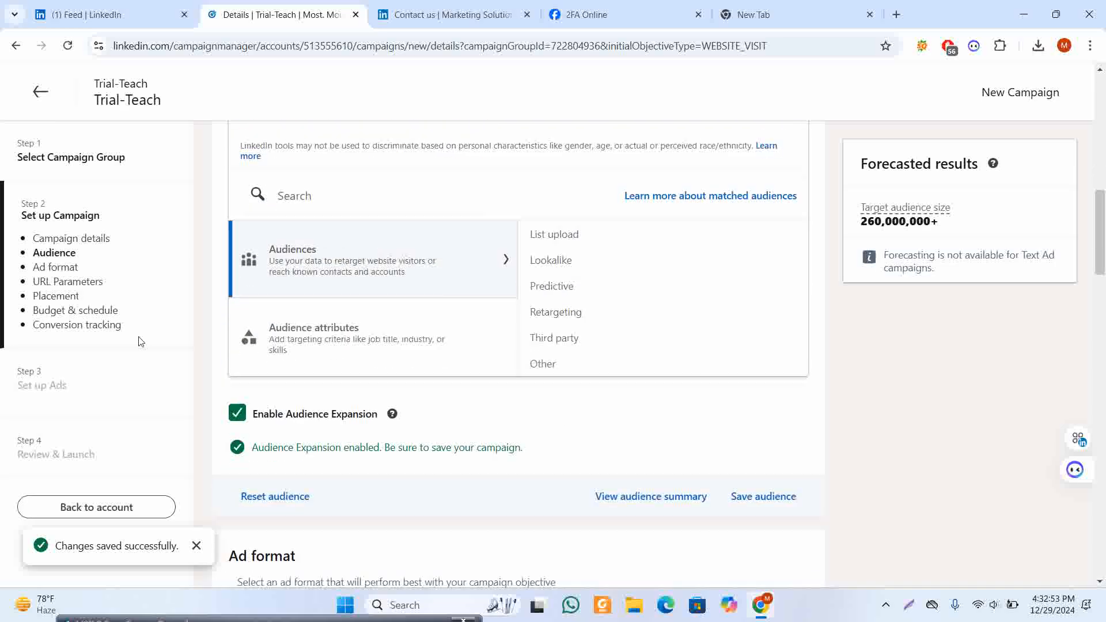
pyautogui.click(299, 338)
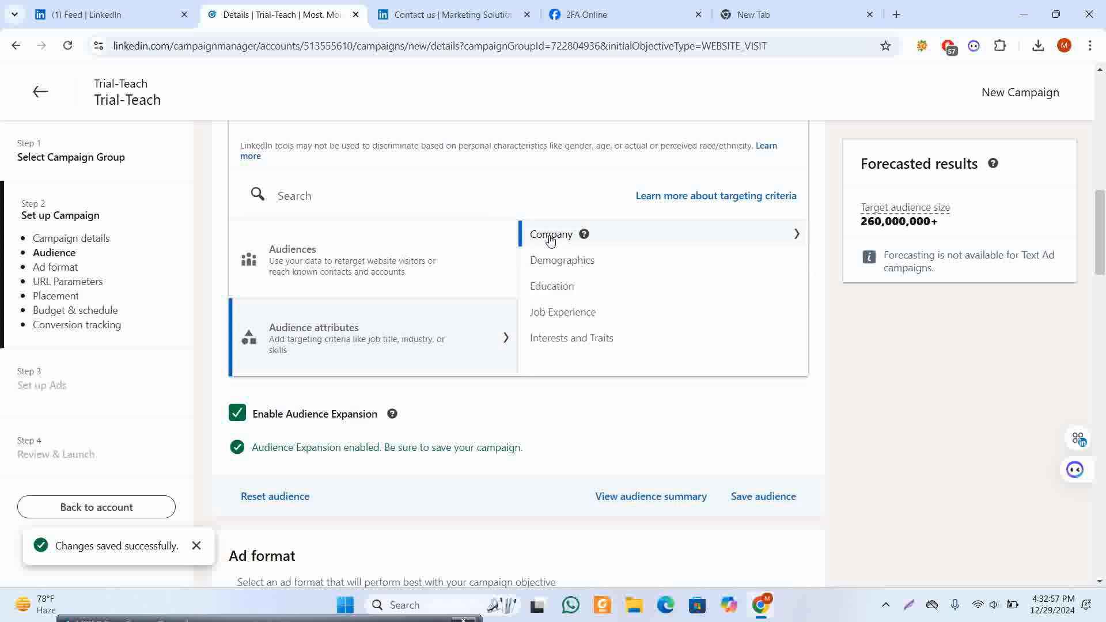
# Step: Mark the Company attribute with a red rectangle on a full-screen capture, and discard the capture
pyautogui.click(907, 607)
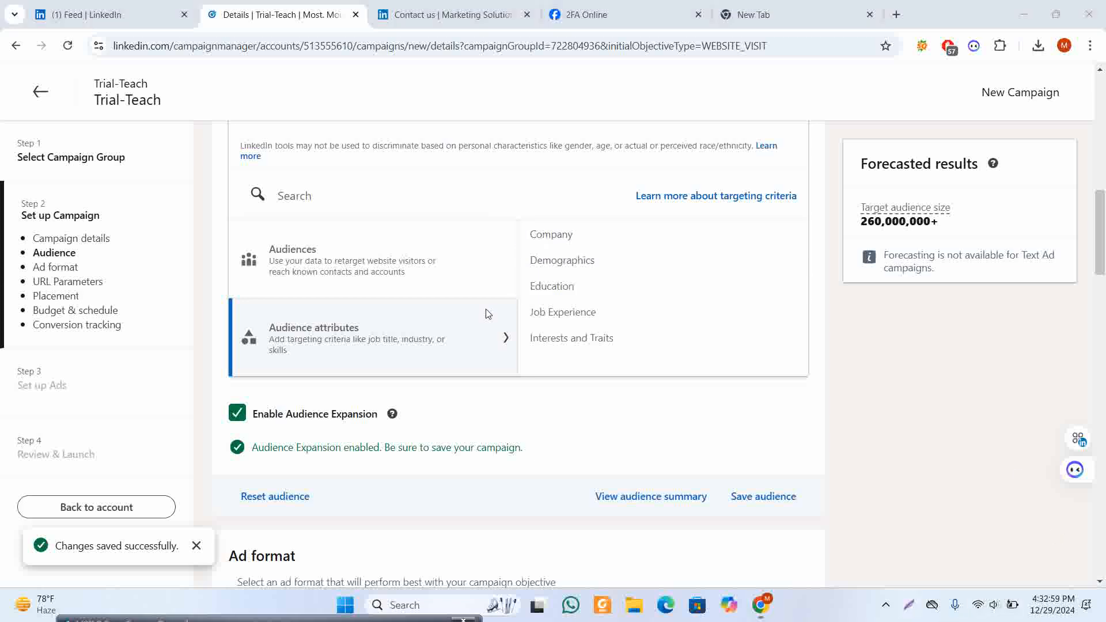
pyautogui.moveTo(1, 1); pyautogui.dragTo(1105, 620)
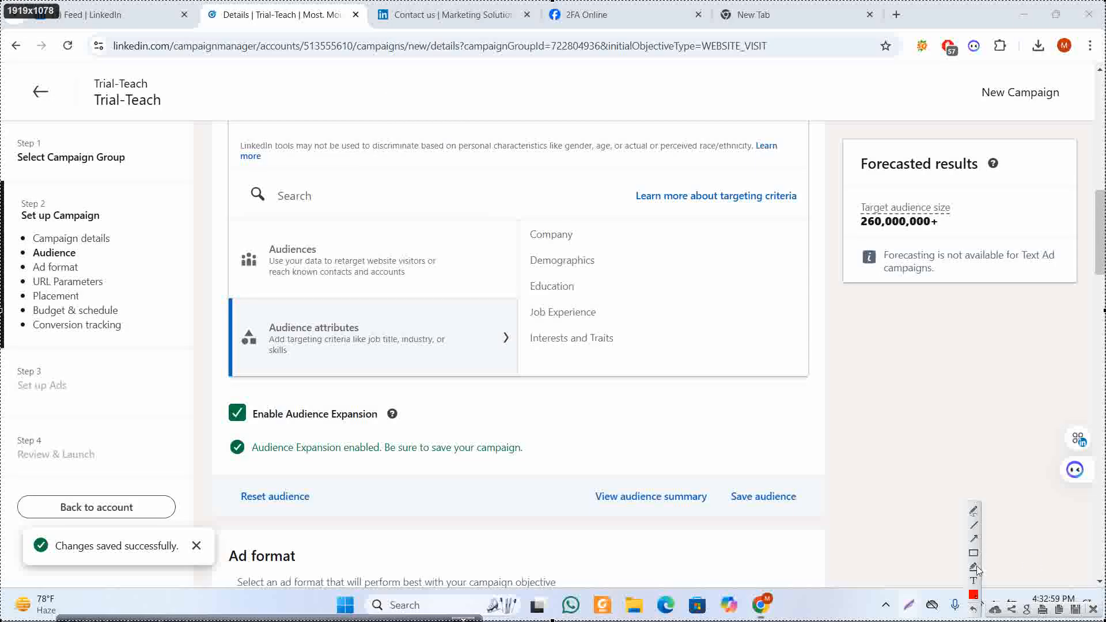
pyautogui.moveTo(524, 222); pyautogui.dragTo(580, 239)
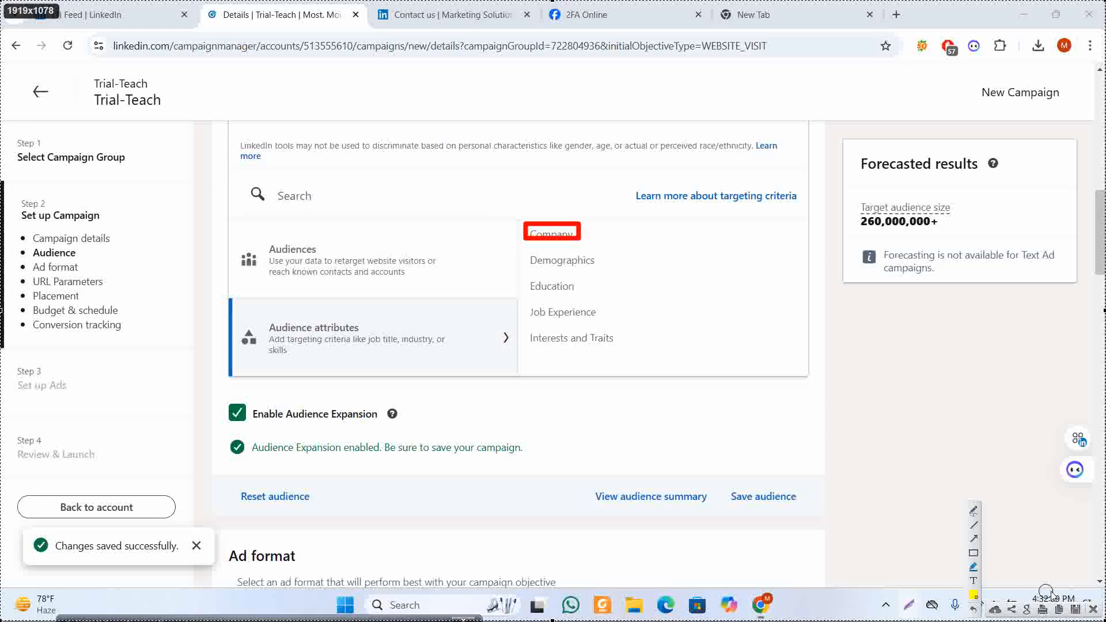
pyautogui.click(1092, 610)
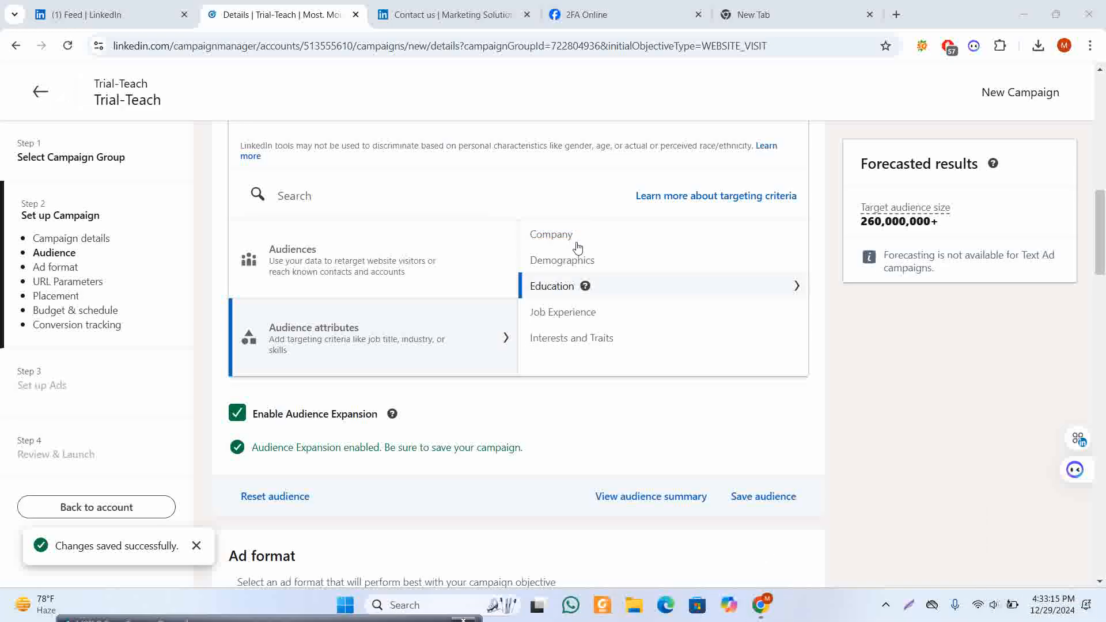
# Step: Browse the Company Category exclusion list under Company, search it for "doctor", and clear the search
pyautogui.click(551, 235)
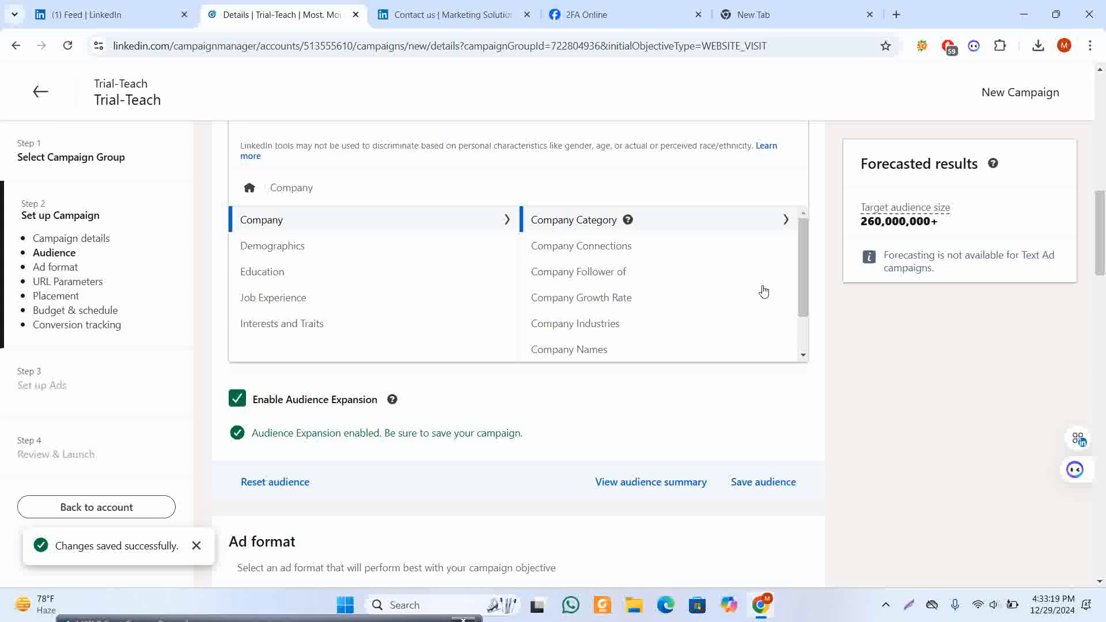
pyautogui.click(582, 221)
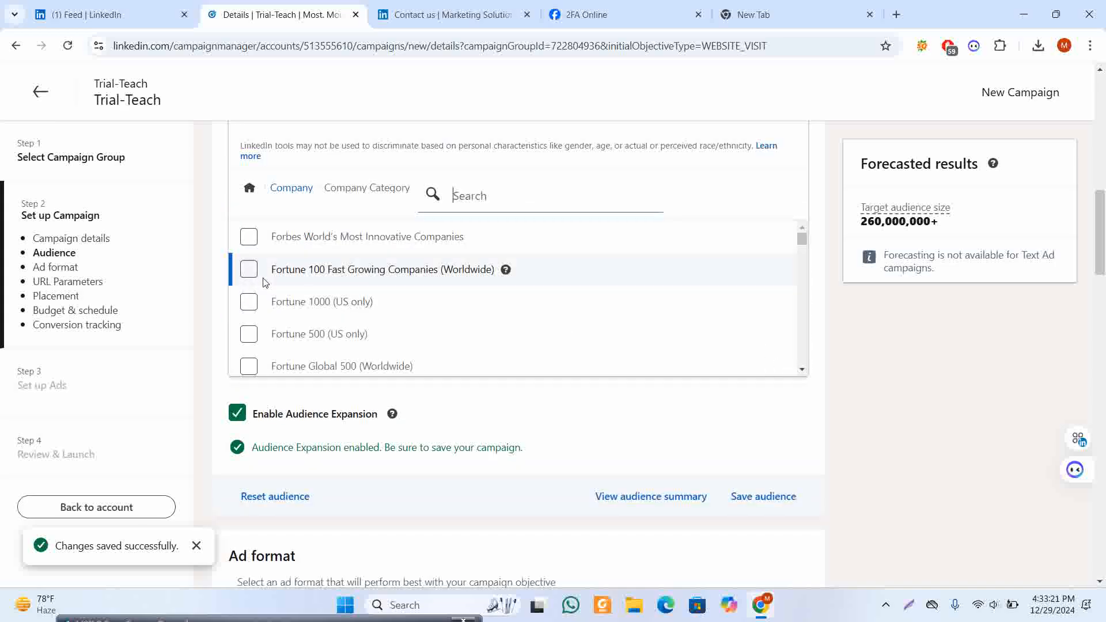
pyautogui.scroll(-3, 259, 284)
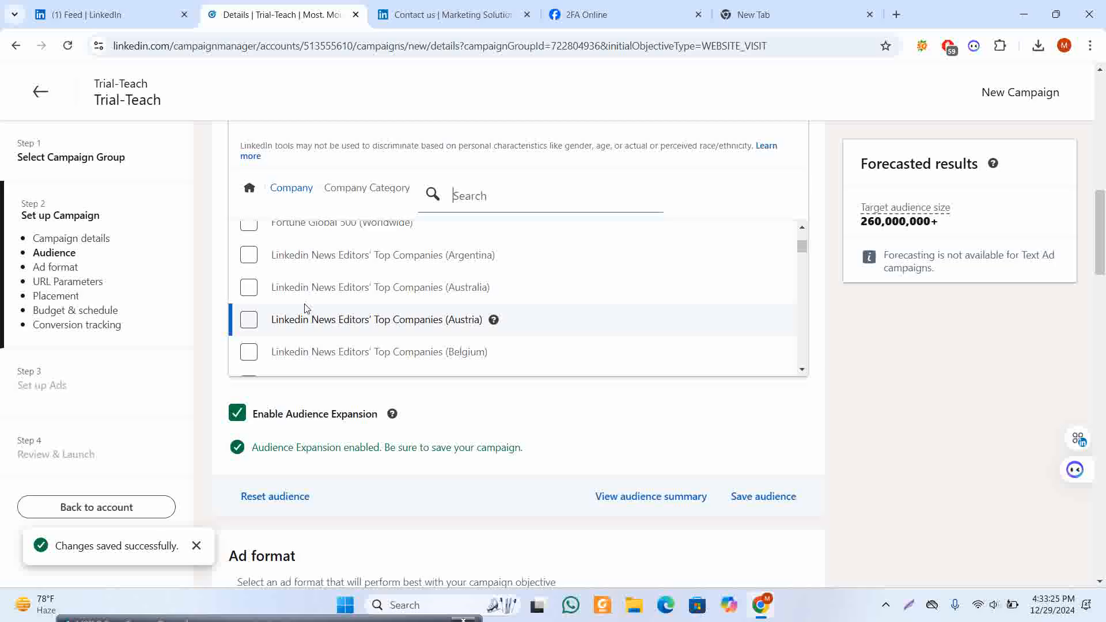
pyautogui.scroll(-3, 370, 305)
pyautogui.click(475, 196)
pyautogui.click(501, 235)
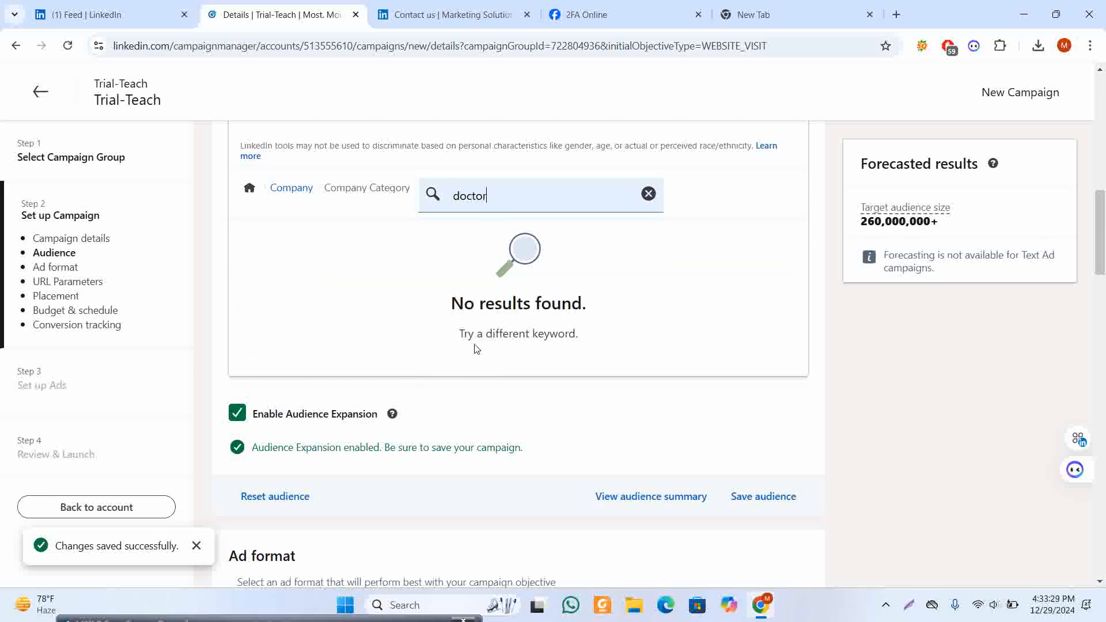
pyautogui.click(648, 194)
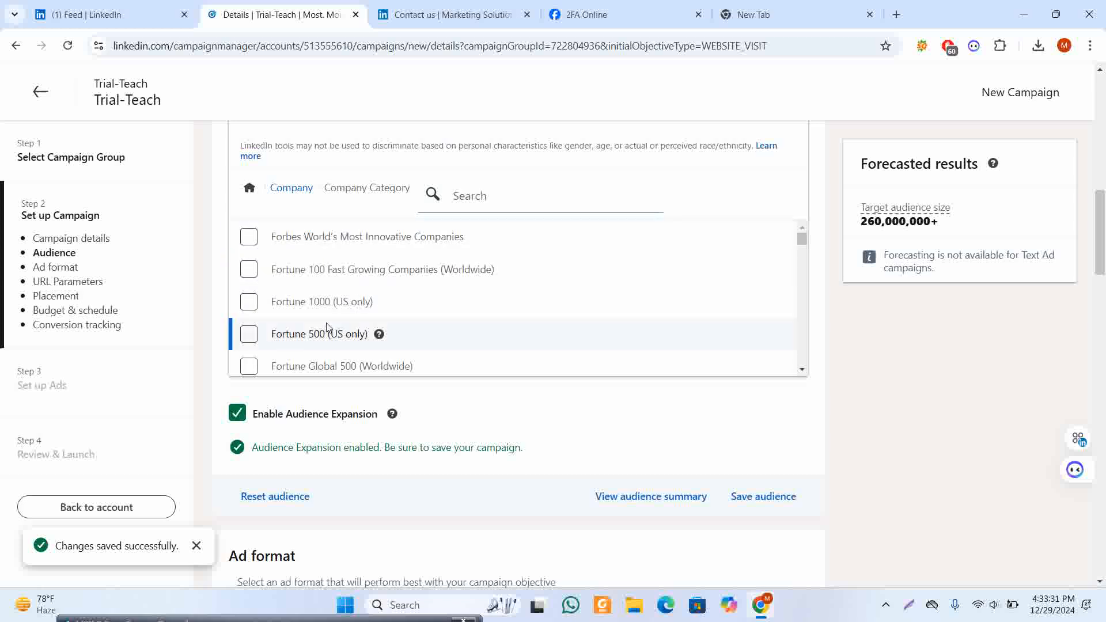
pyautogui.scroll(-5, 326, 327)
# Step: Return to the Audience attributes categories and open Demographics in the exclusion options
pyautogui.click(266, 186)
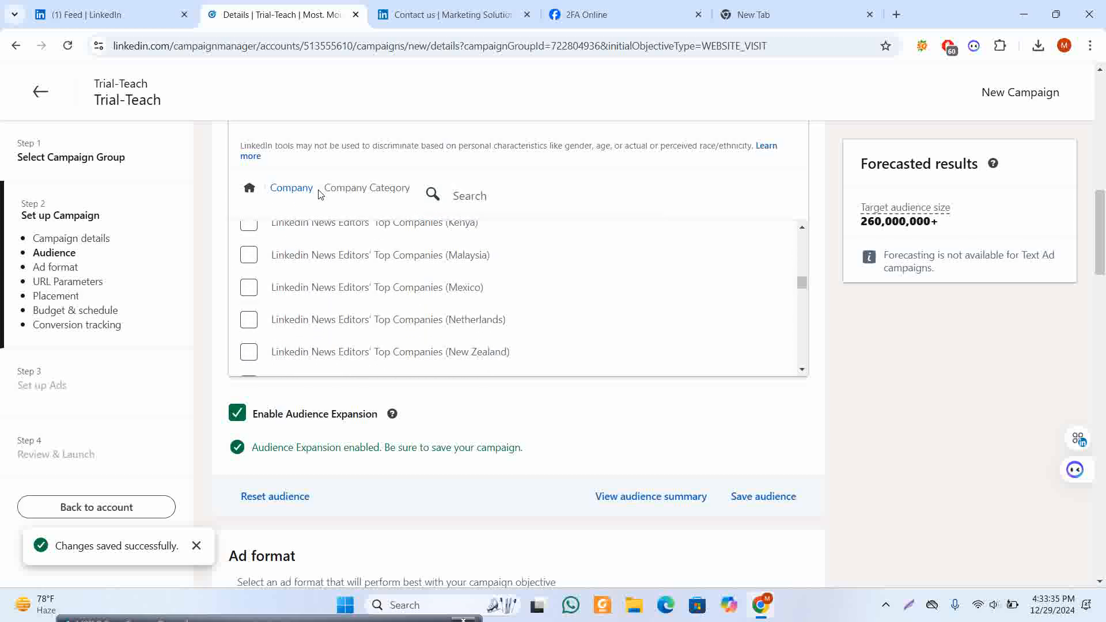
pyautogui.click(251, 190)
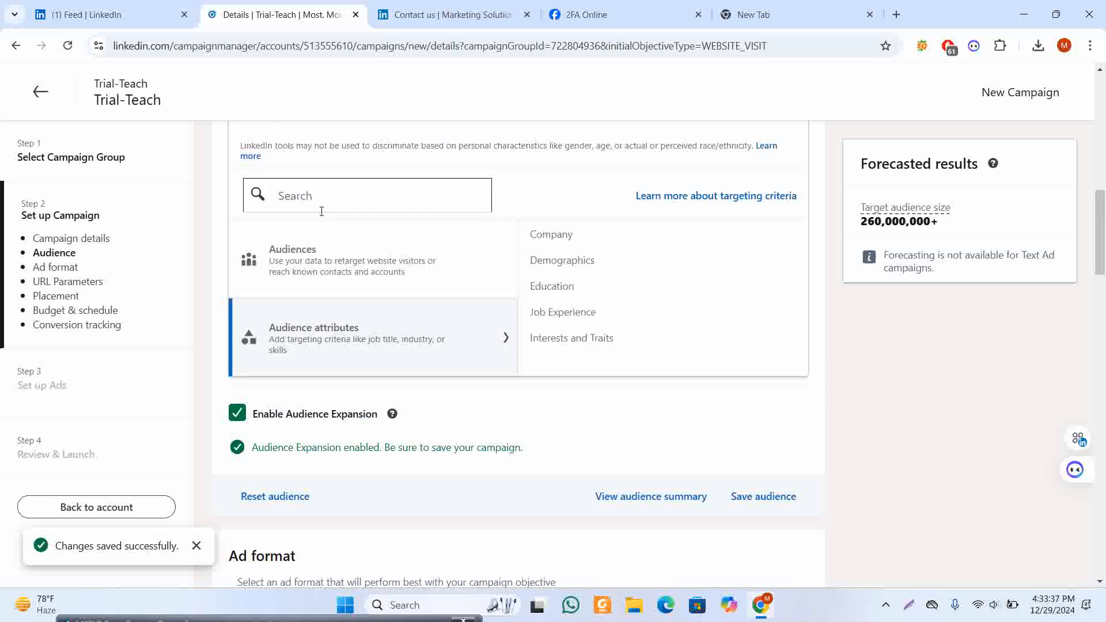
pyautogui.click(583, 259)
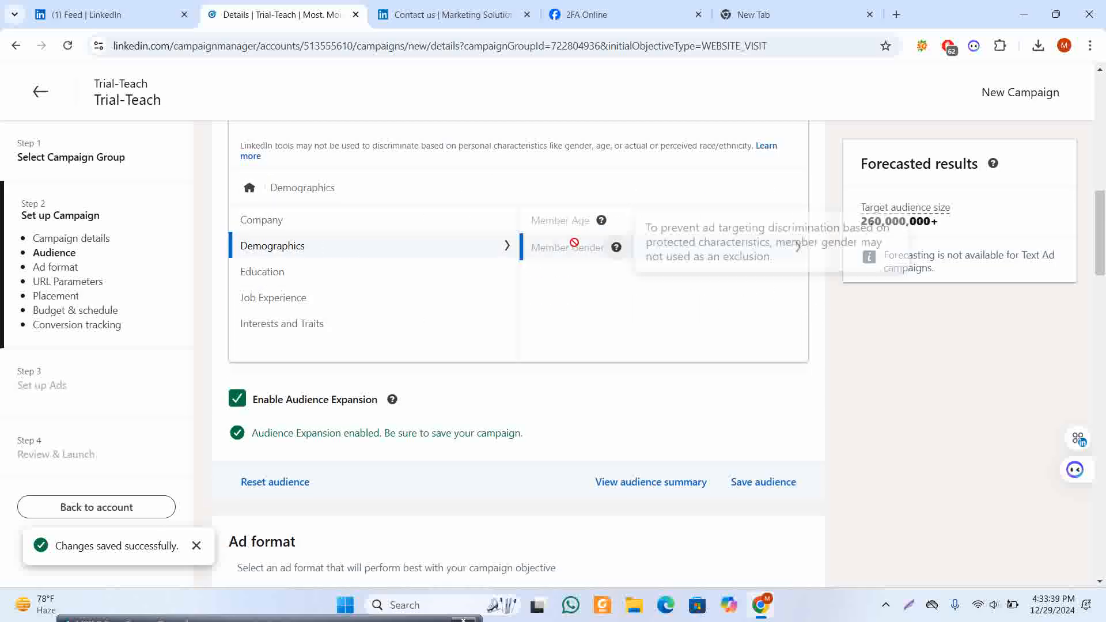
# Step: Exclude the degree Doctor of Philosophy - PhD under Education, using the suggested "PhD" search, and clear the search
pyautogui.moveTo(616, 248)
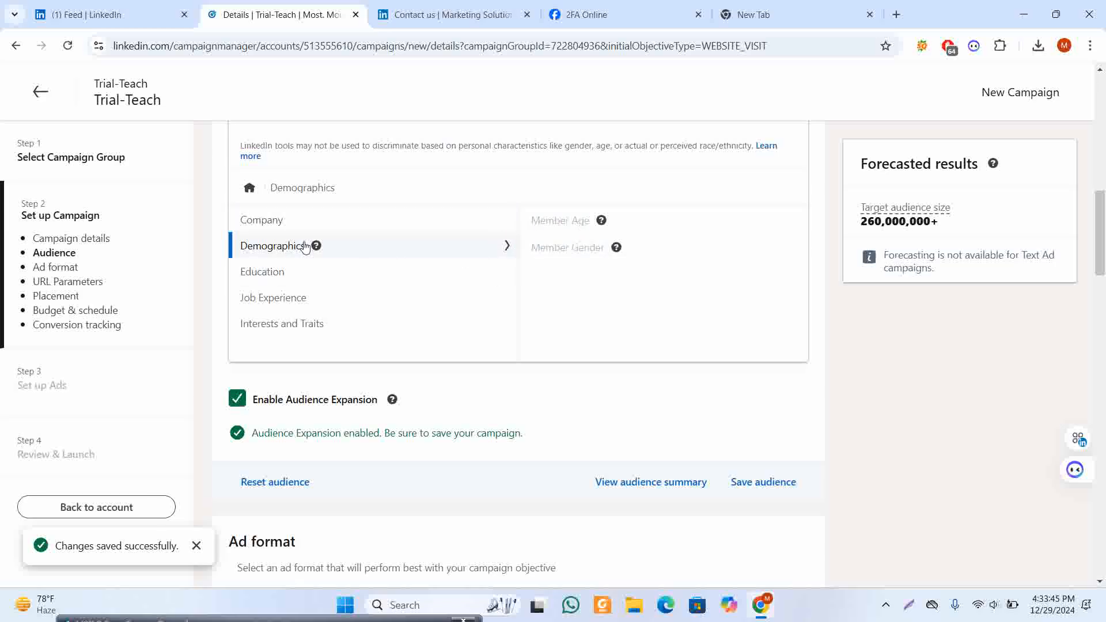
pyautogui.click(266, 269)
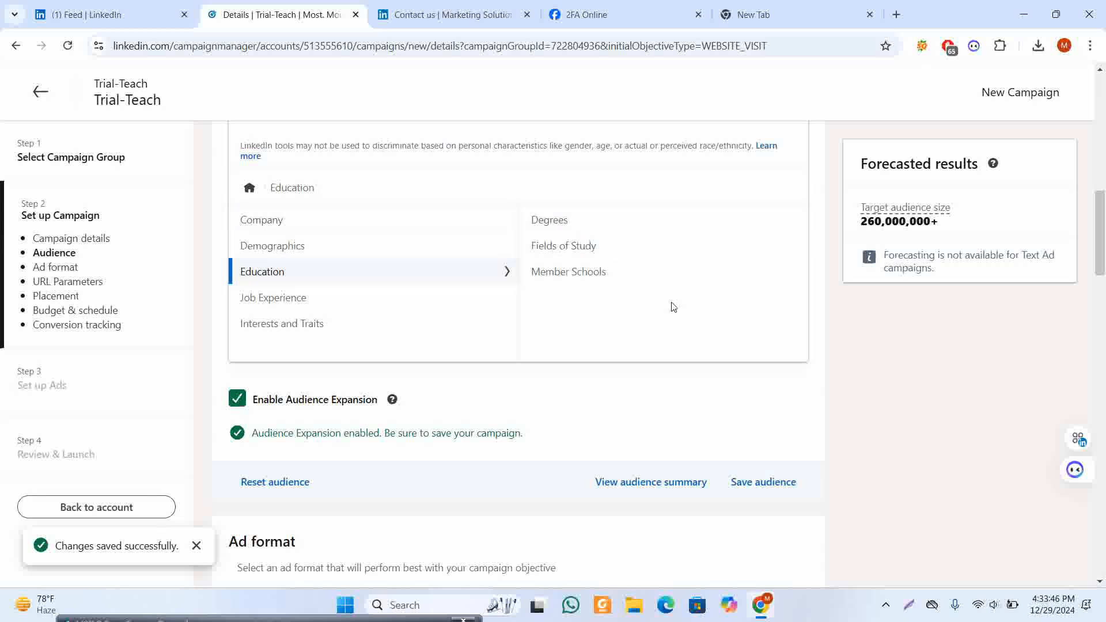
pyautogui.click(567, 223)
pyautogui.click(408, 326)
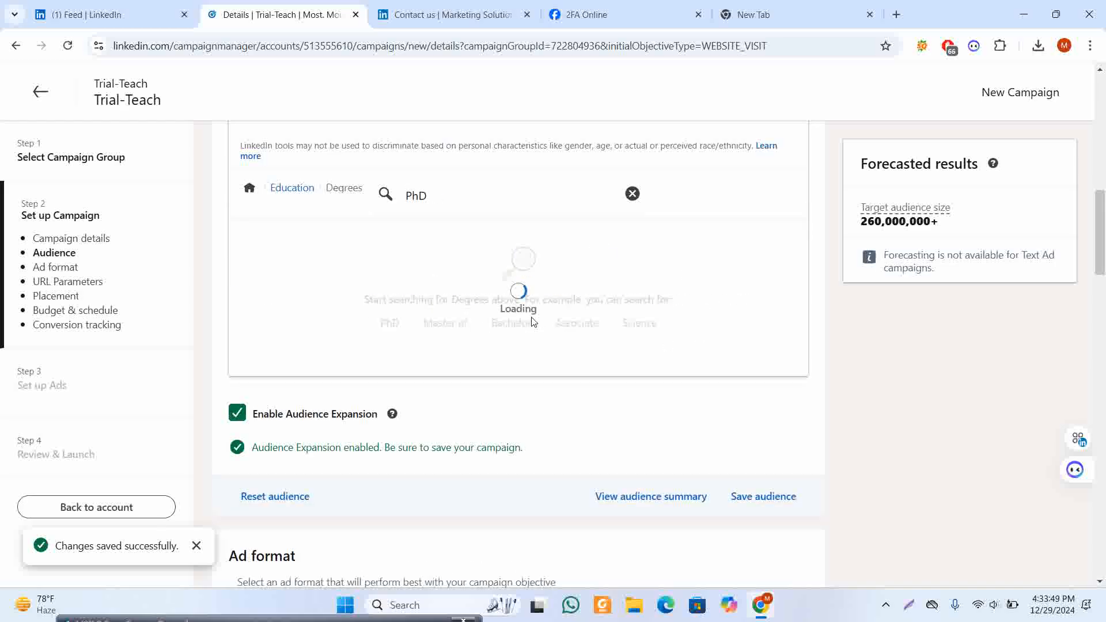
pyautogui.click(267, 237)
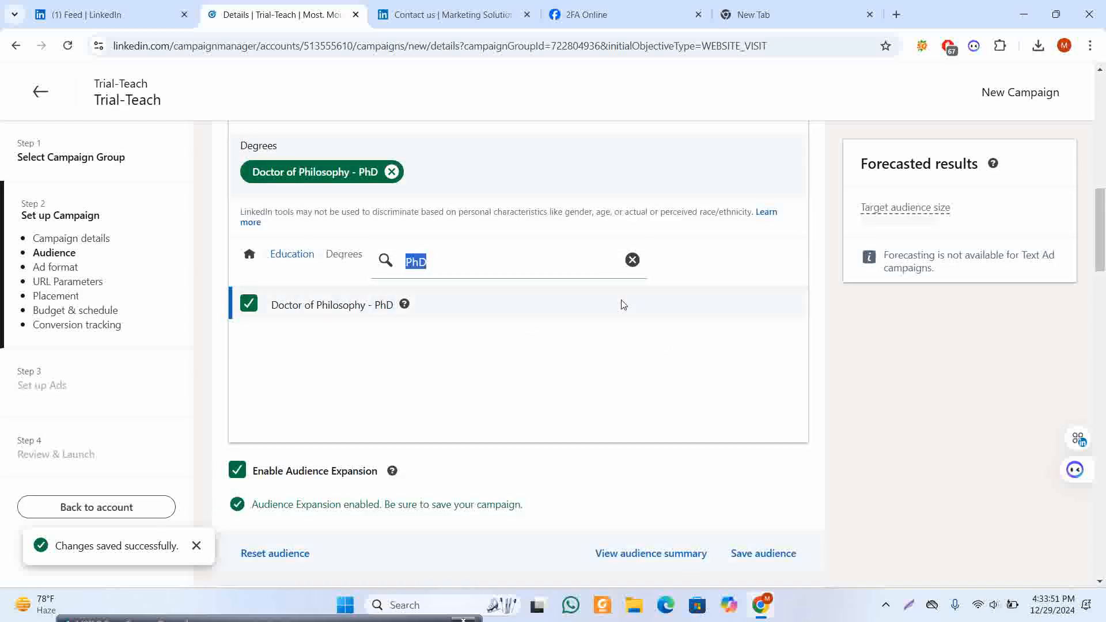
pyautogui.click(632, 261)
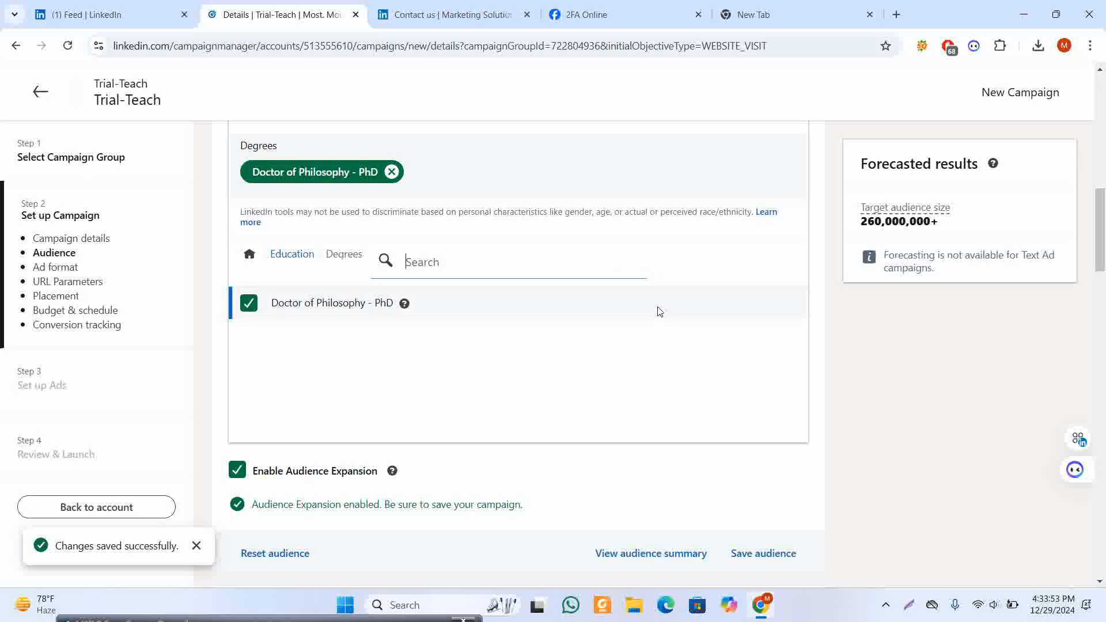
# Step: Search the Degrees exclusion list for "hsc" and clear the search
pyautogui.click(466, 273)
pyautogui.write('hsc')
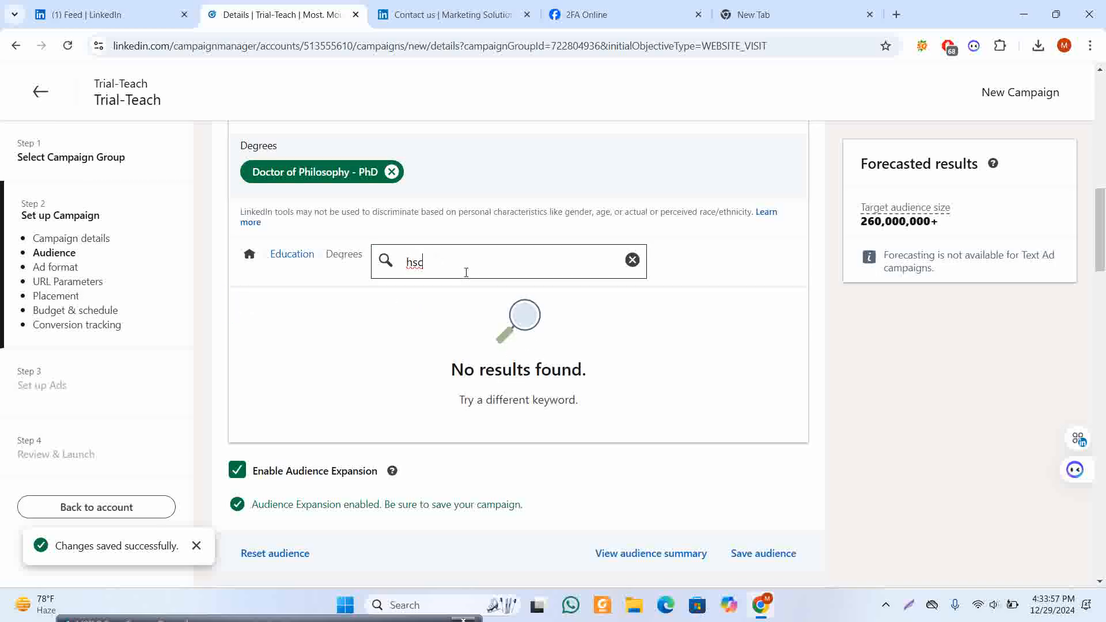
pyautogui.press('BackSpace')
pyautogui.press('BackSpace')
pyautogui.press('BackSpace')
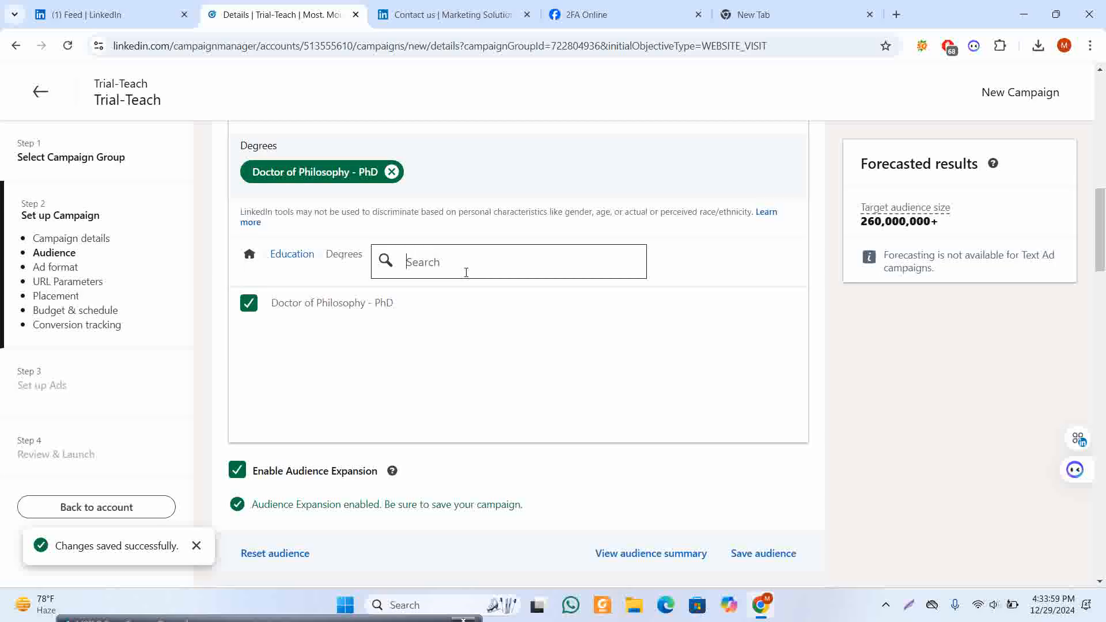
# Step: Search Degrees for "Doctor" and exclude Doctor of Law, Medicine - MD, Science, Pharmacy - PharmD, Education - EdD and Arts
pyautogui.write('Doctor')
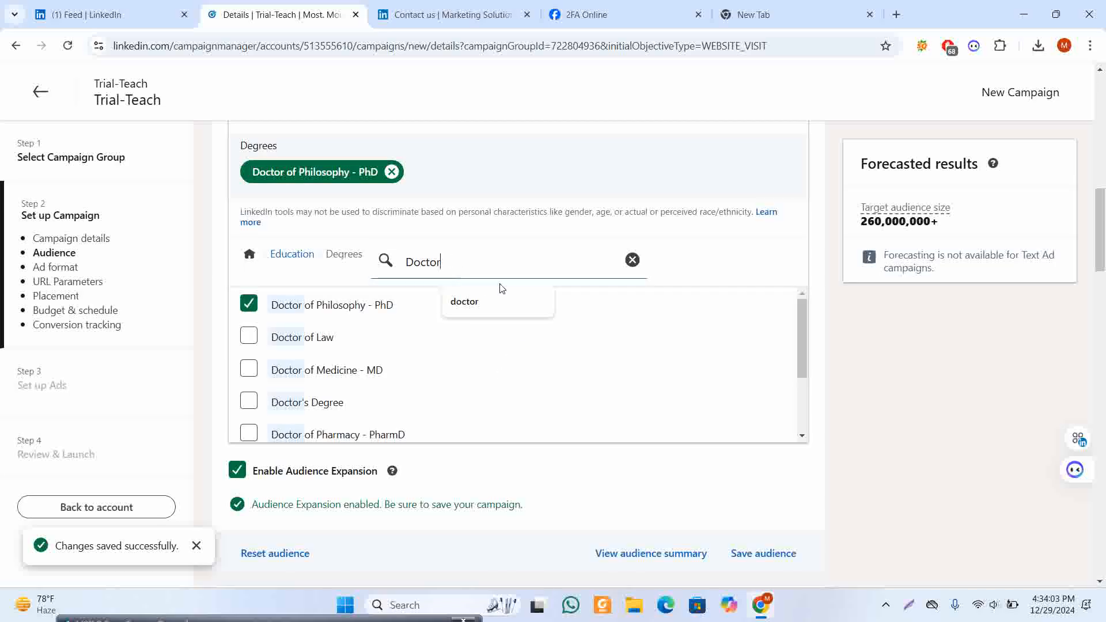
pyautogui.click(249, 336)
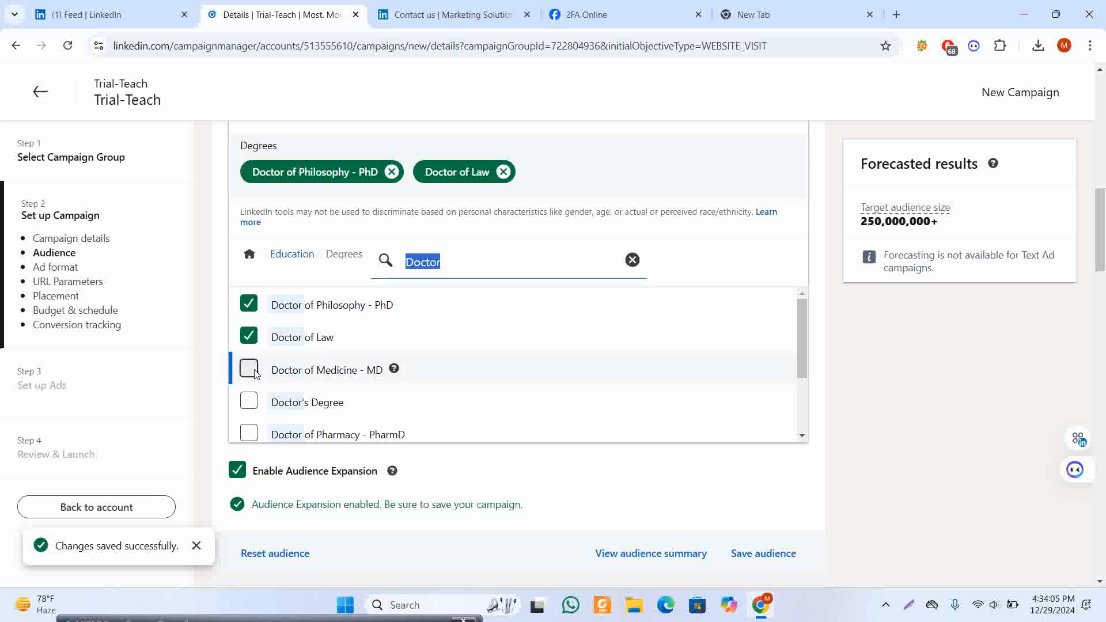
pyautogui.click(249, 369)
pyautogui.click(249, 327)
pyautogui.click(249, 360)
pyautogui.scroll(-1, 263, 392)
pyautogui.click(263, 393)
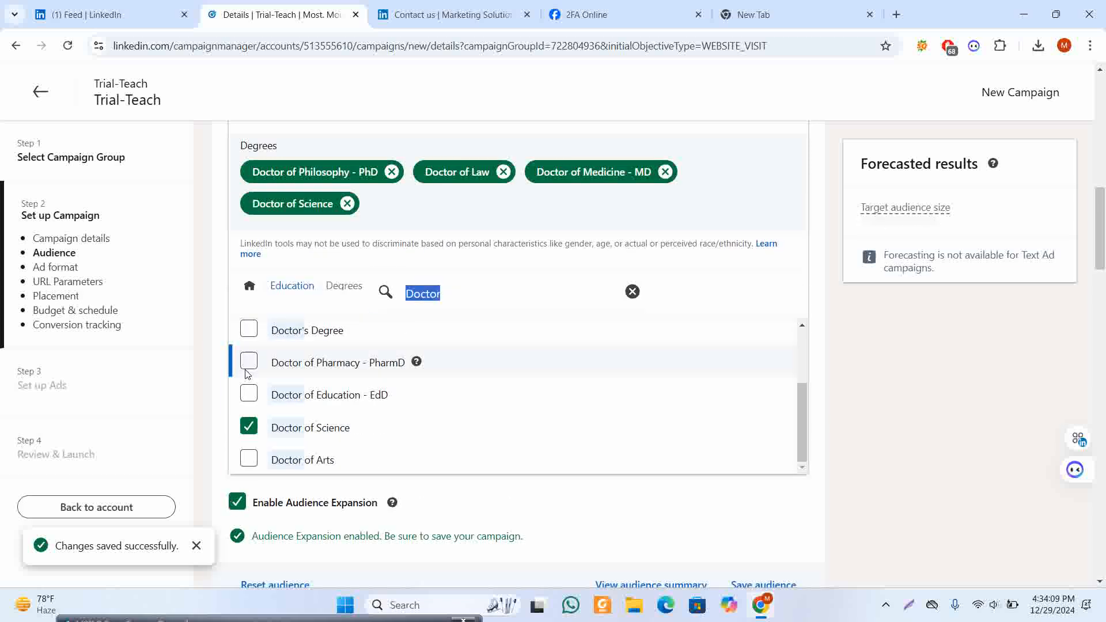
pyautogui.click(249, 361)
pyautogui.click(249, 393)
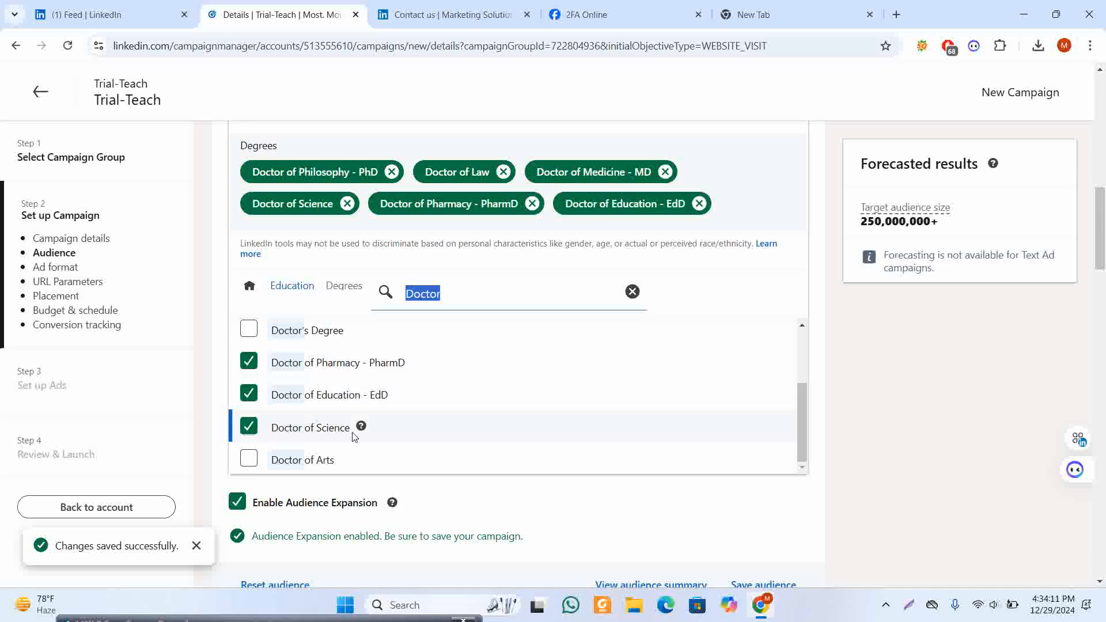
pyautogui.scroll(-5, 276, 433)
pyautogui.scroll(3, 366, 299)
pyautogui.click(248, 313)
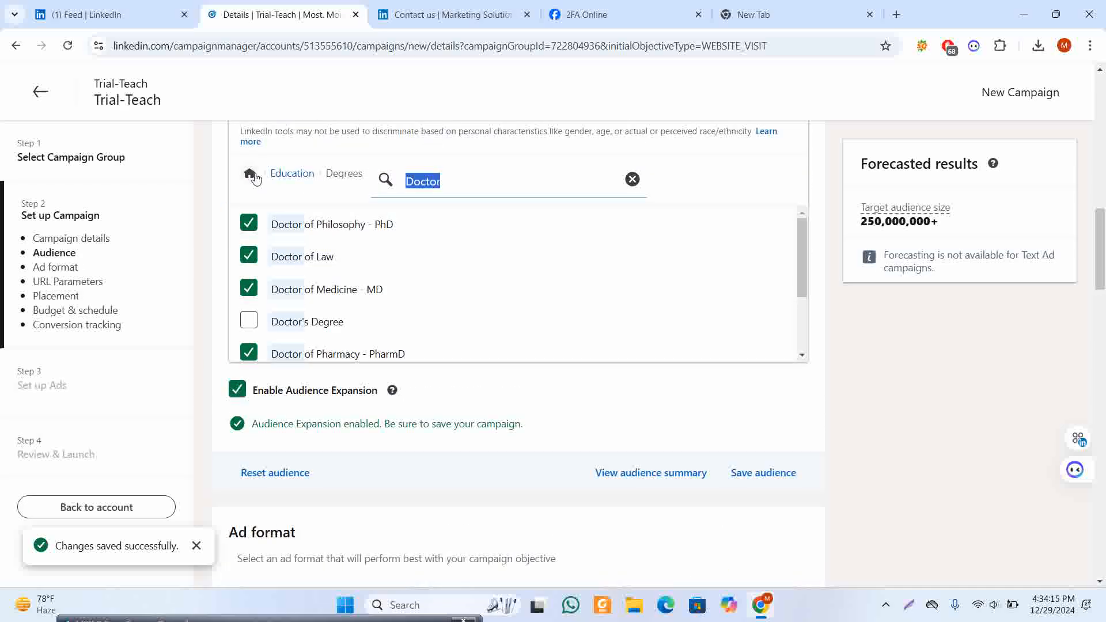
# Step: View the Job Experience attributes in the exclusion options and return to the Audience attributes categories
pyautogui.click(254, 178)
pyautogui.moveTo(609, 298)
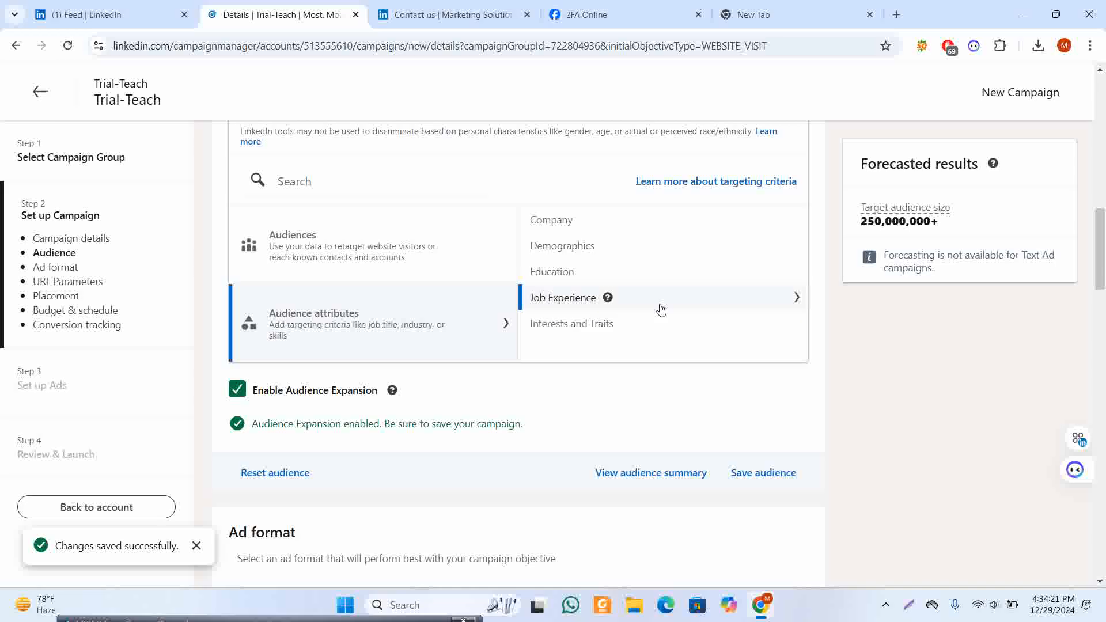
pyautogui.click(570, 299)
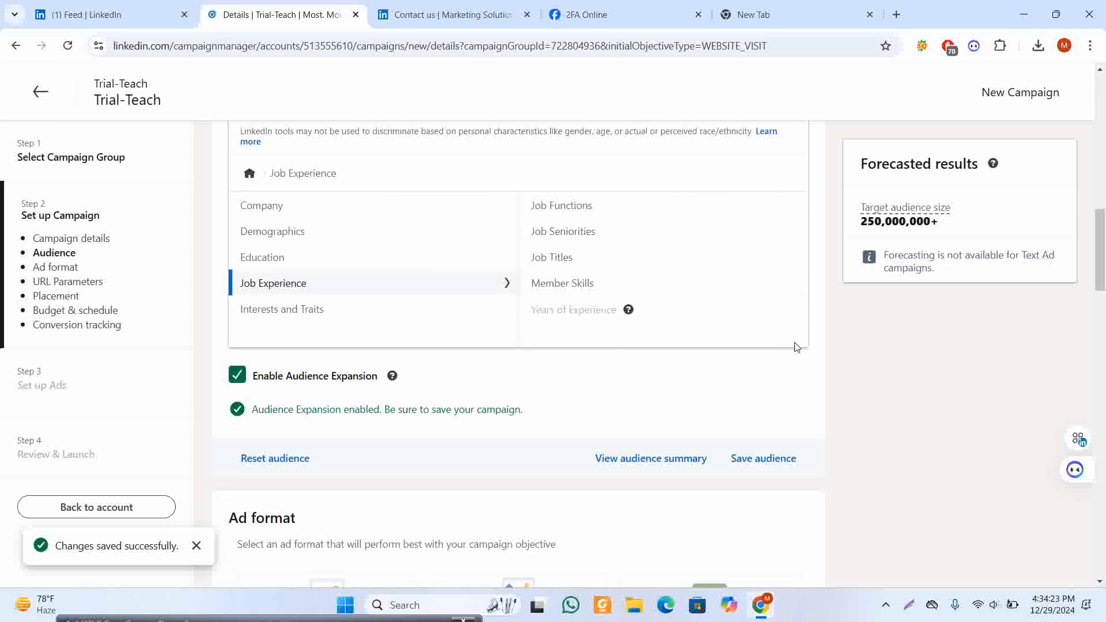
pyautogui.click(252, 178)
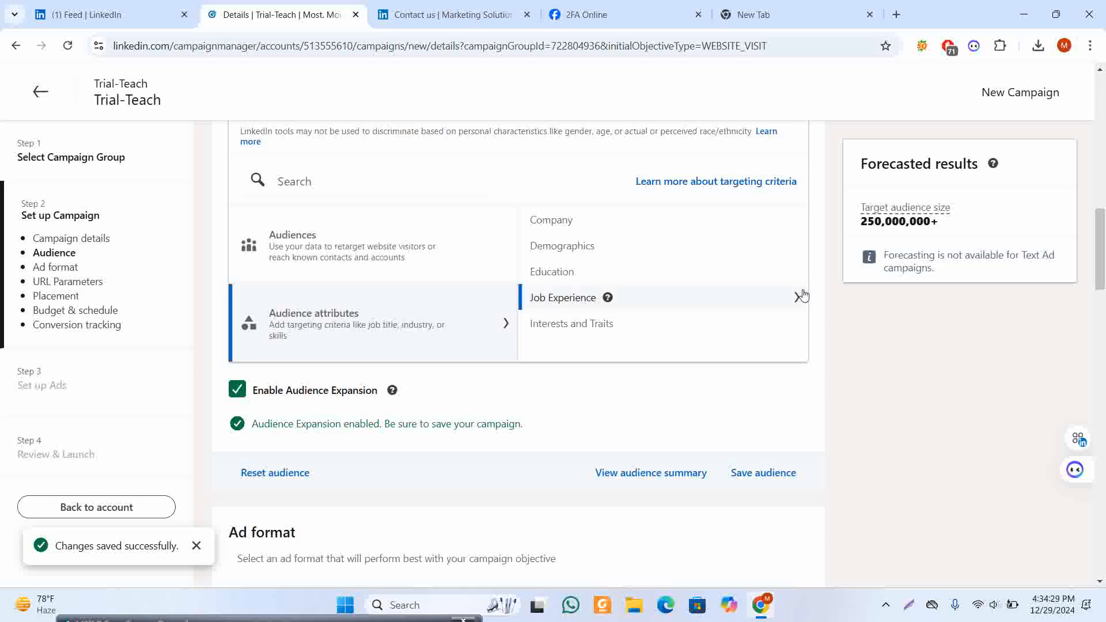
# Step: Exclude the job functions Accounting, Administrative, Healthcare Services, Finance and Human Resources under Job Experience
pyautogui.click(564, 301)
pyautogui.moveTo(600, 223)
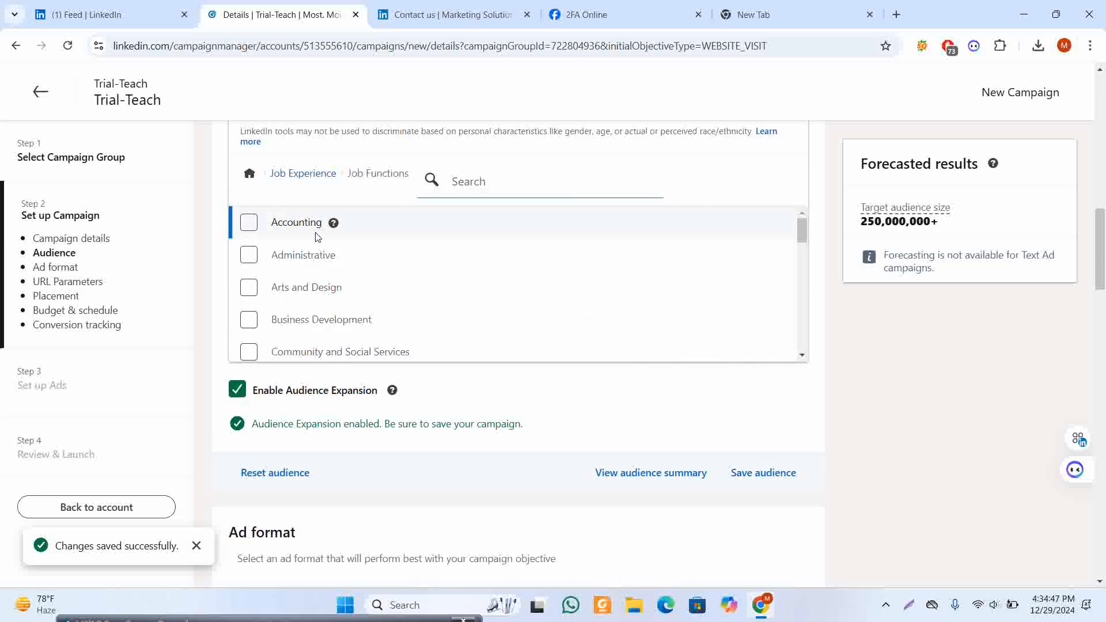
pyautogui.click(249, 222)
pyautogui.click(248, 321)
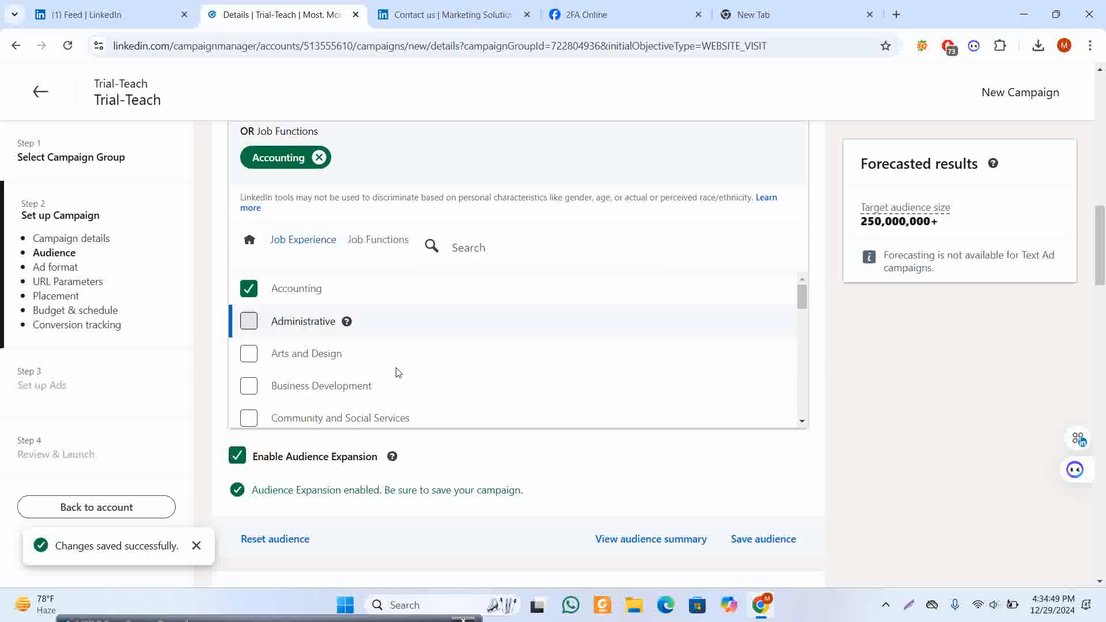
pyautogui.scroll(-1, 395, 372)
pyautogui.scroll(-4, 301, 366)
pyautogui.click(248, 357)
pyautogui.click(248, 325)
pyautogui.click(248, 389)
pyautogui.scroll(-6, 378, 417)
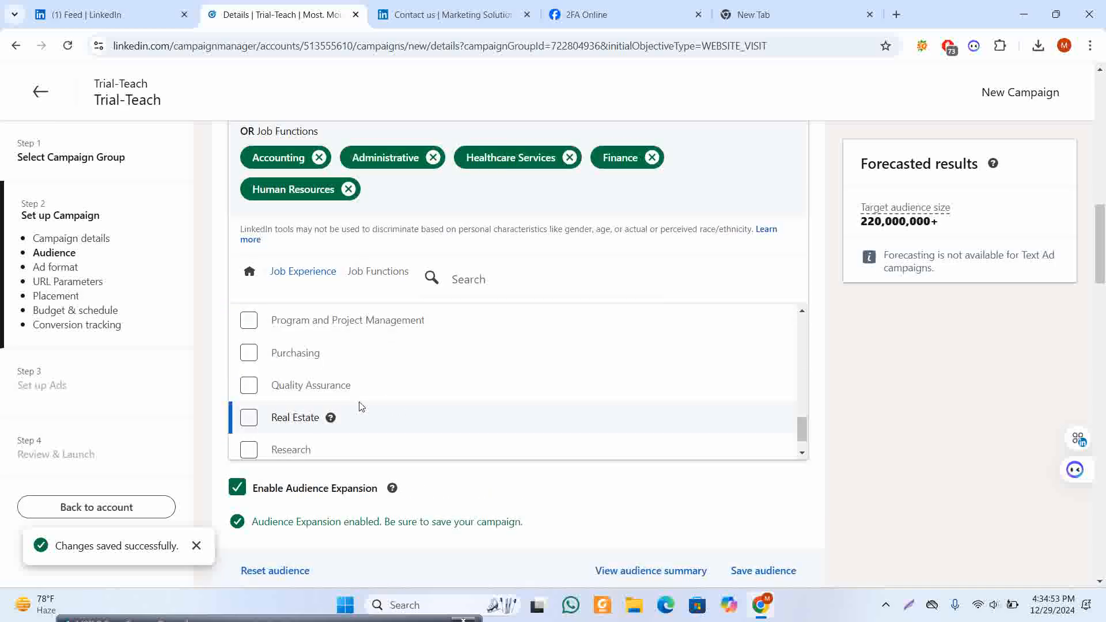
pyautogui.scroll(-5, 529, 273)
pyautogui.scroll(5, 528, 273)
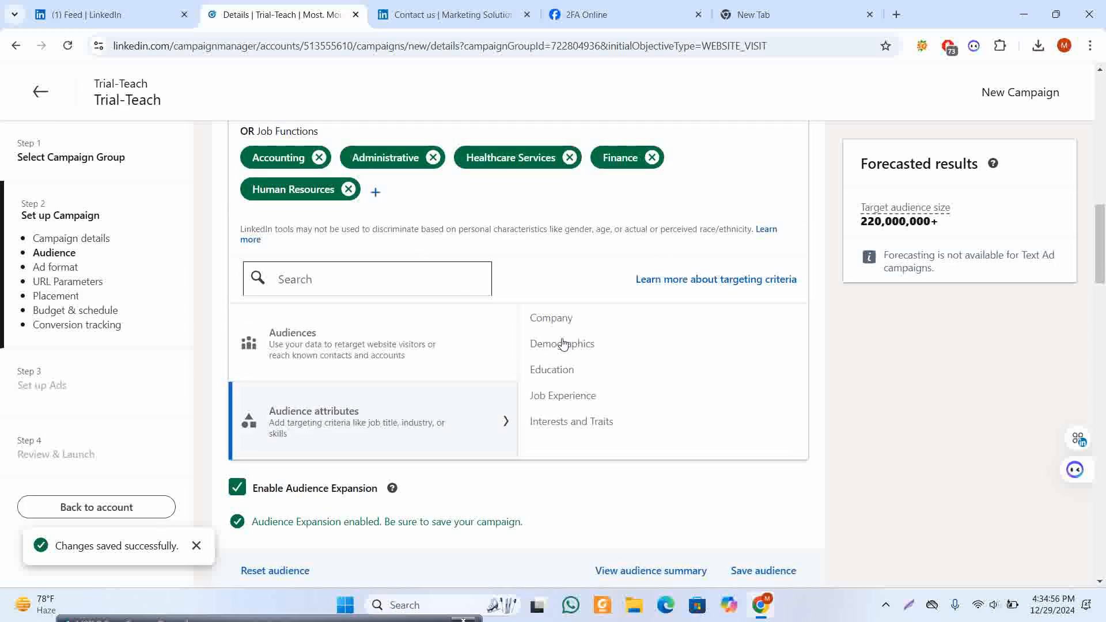
# Step: Search Job Titles for "CEO" and exclude Chief Executive Officer, Executive Assistant to Chief Executive Officer and Assistant to Chief Executive Officer
pyautogui.click(590, 395)
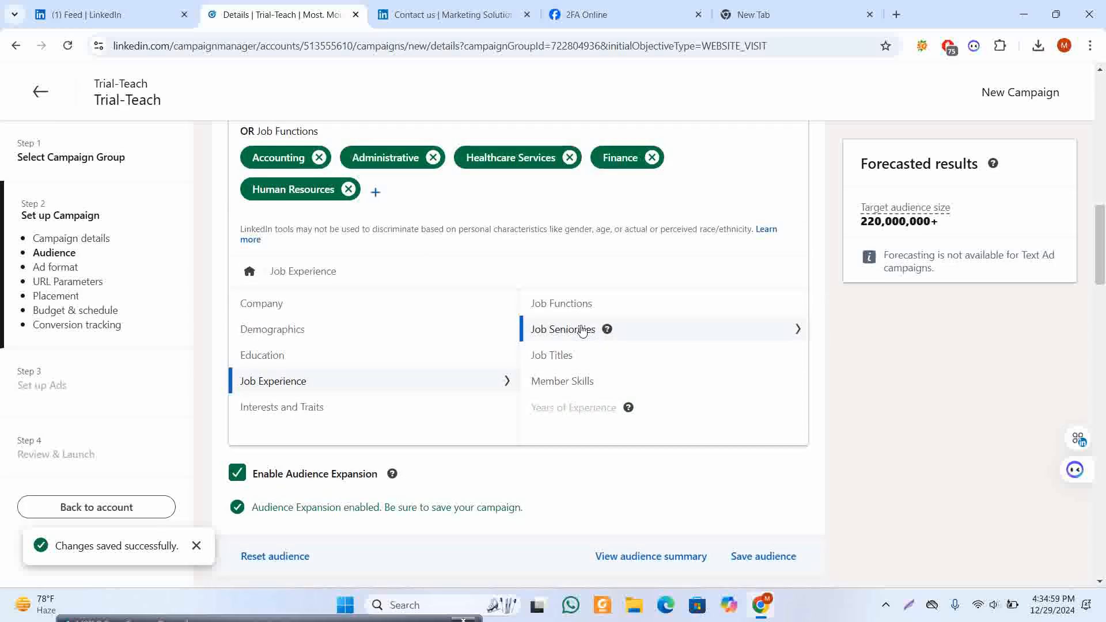
pyautogui.click(578, 356)
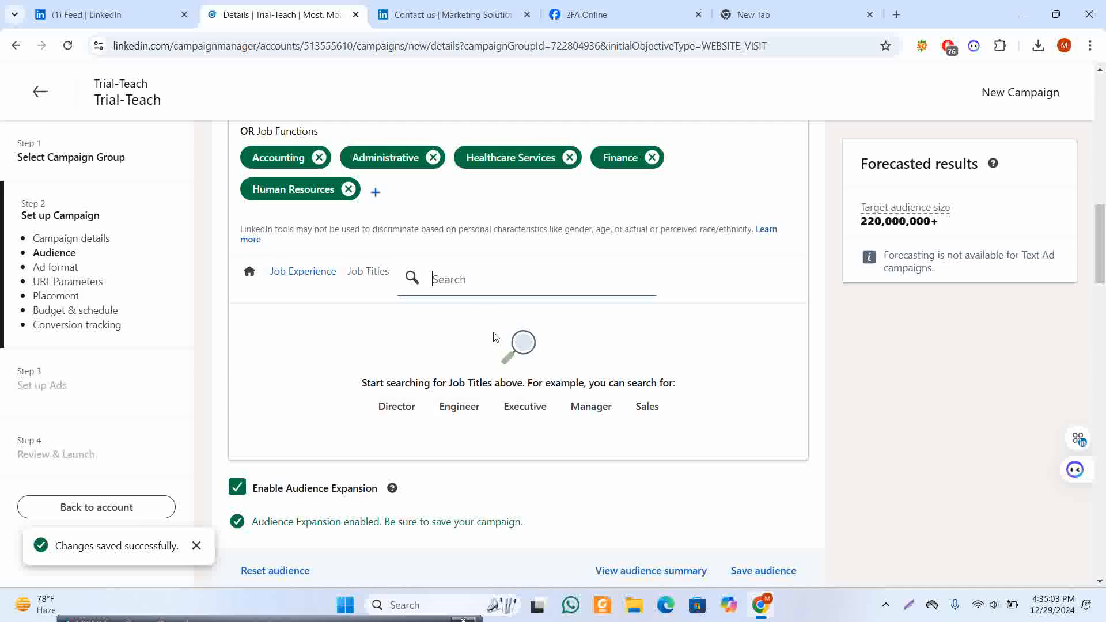
pyautogui.write('CEO')
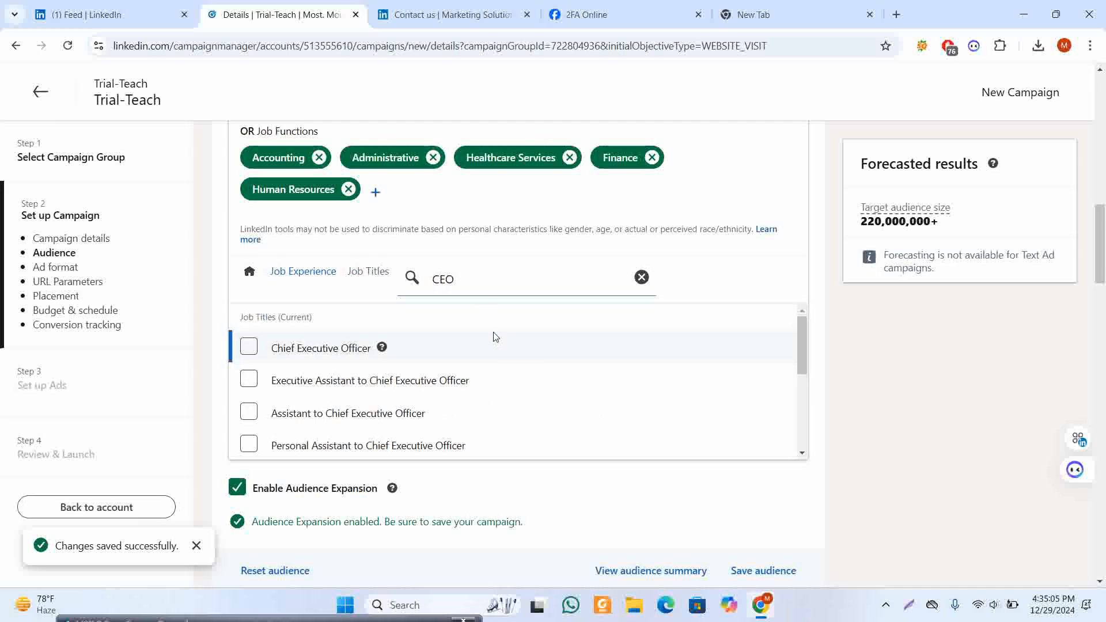
pyautogui.scroll(-2, 339, 373)
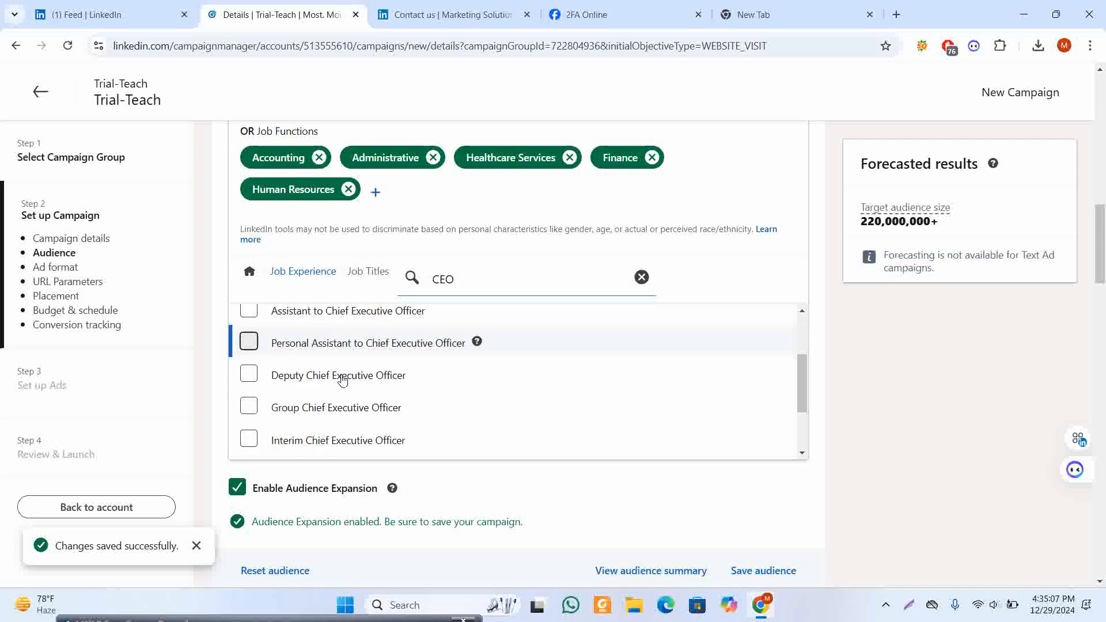
pyautogui.scroll(-2, 342, 380)
pyautogui.scroll(4, 342, 379)
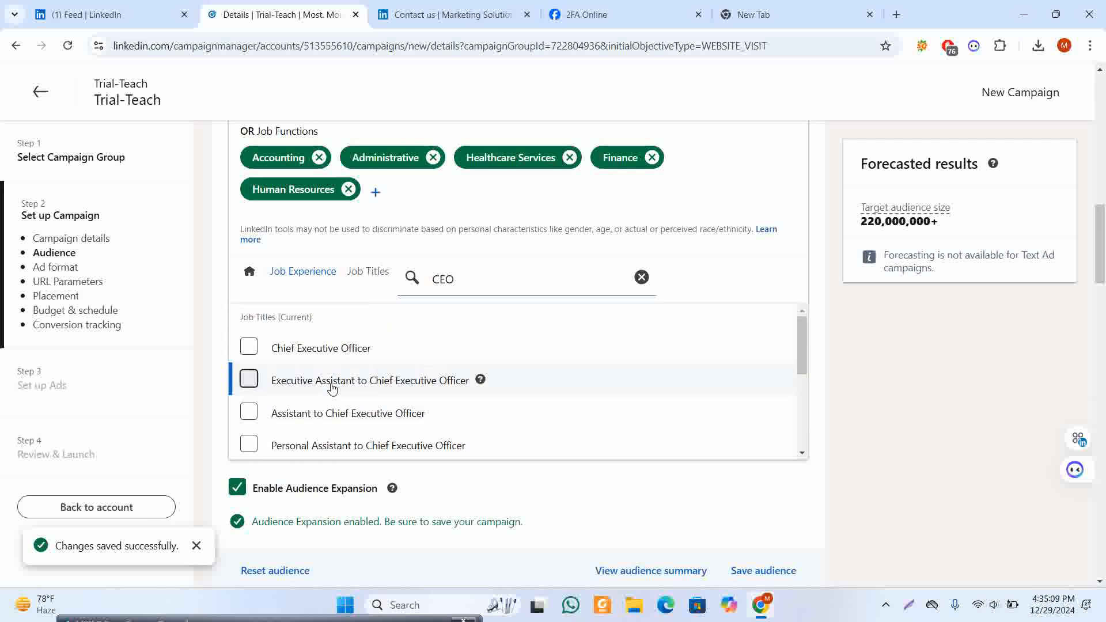
pyautogui.click(253, 349)
pyautogui.click(250, 459)
pyautogui.click(250, 493)
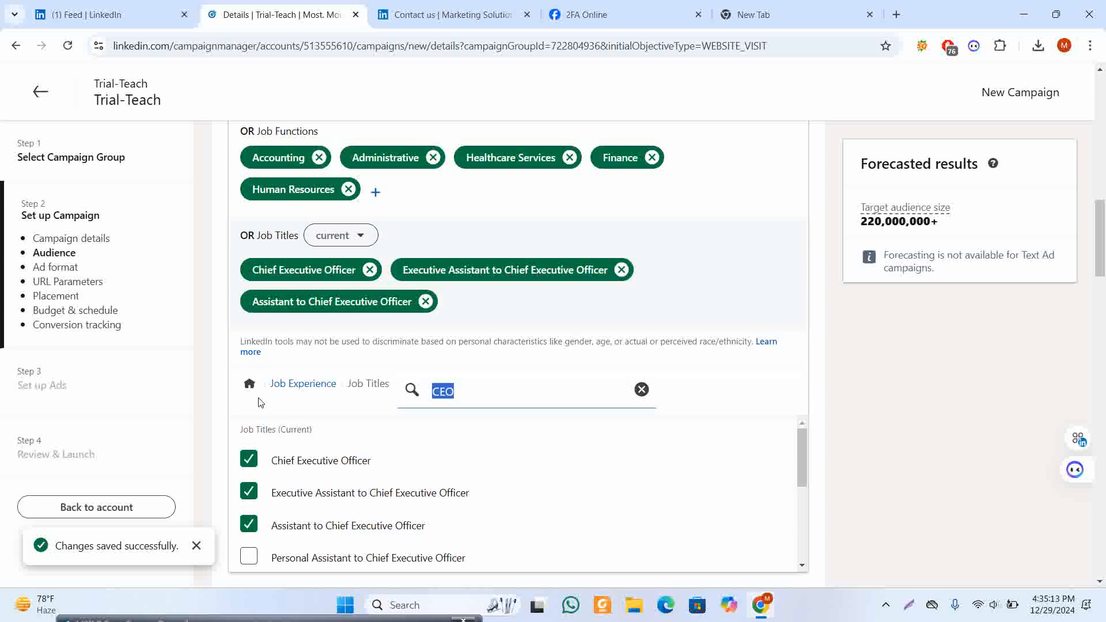
# Step: Browse the Product Interests list under Member Interests in Interests and Traits, and return to the Audience attributes categories
pyautogui.click(249, 386)
pyautogui.scroll(-4, 666, 401)
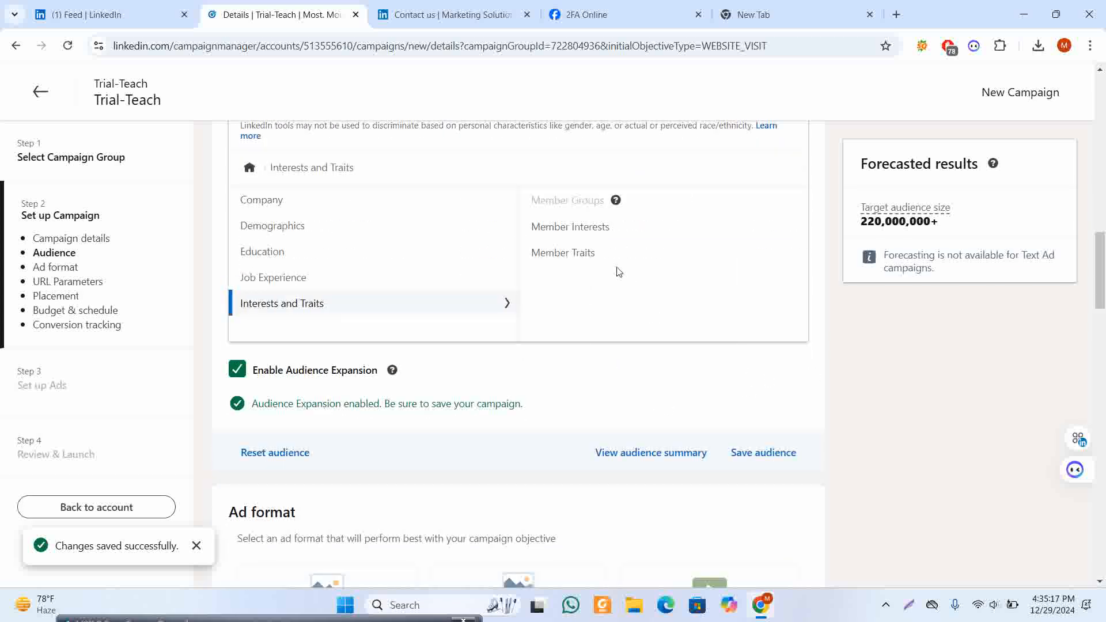
pyautogui.click(593, 228)
pyautogui.click(584, 245)
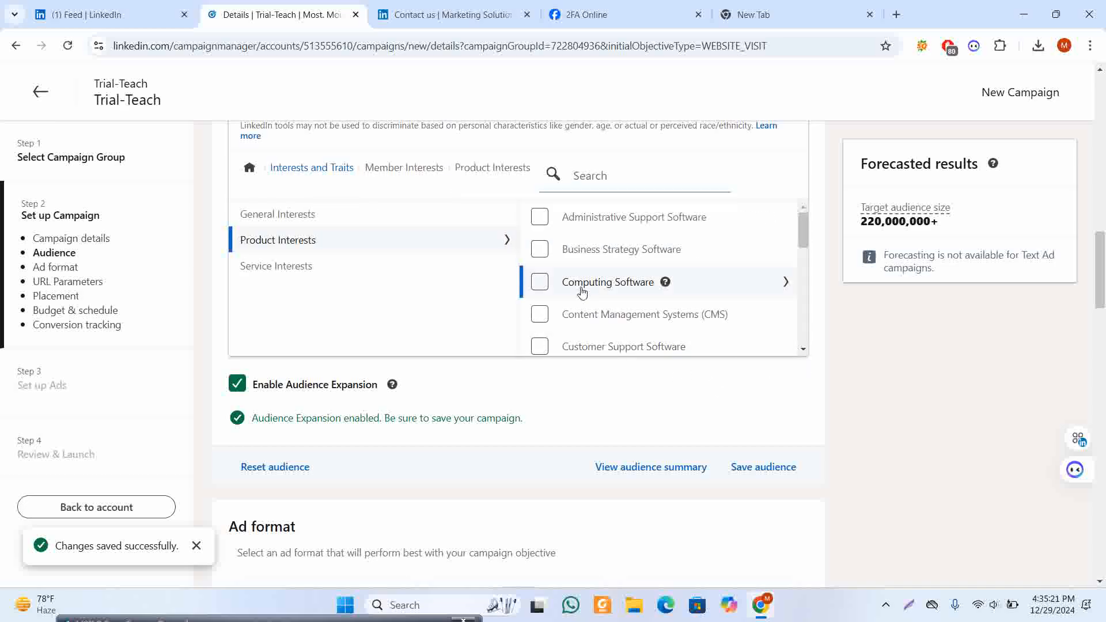
pyautogui.scroll(-2, 573, 299)
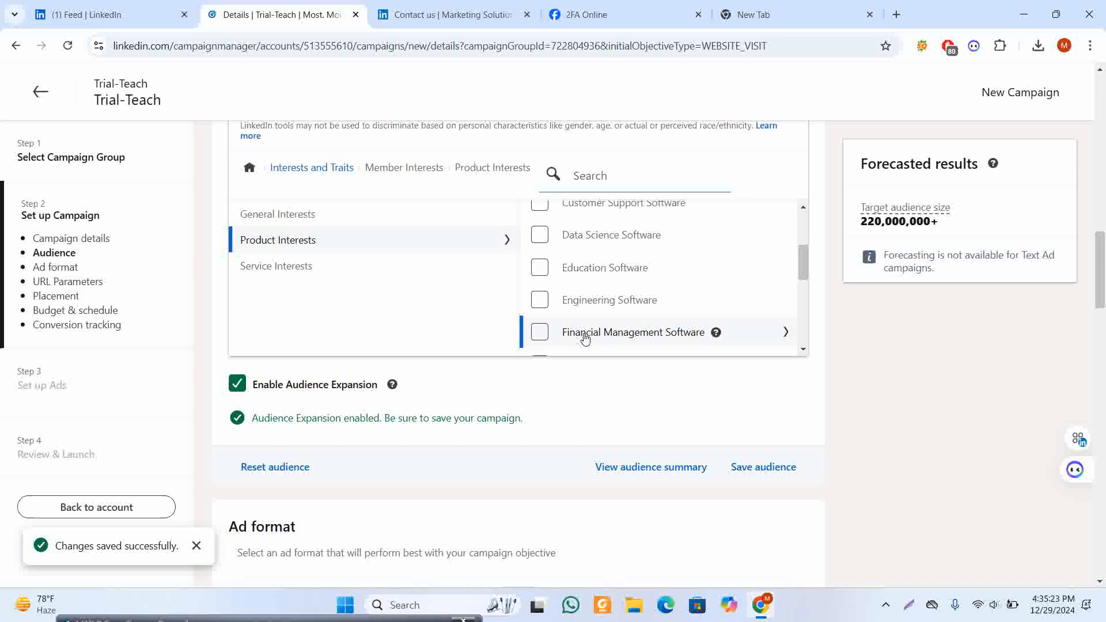
pyautogui.scroll(-2, 584, 328)
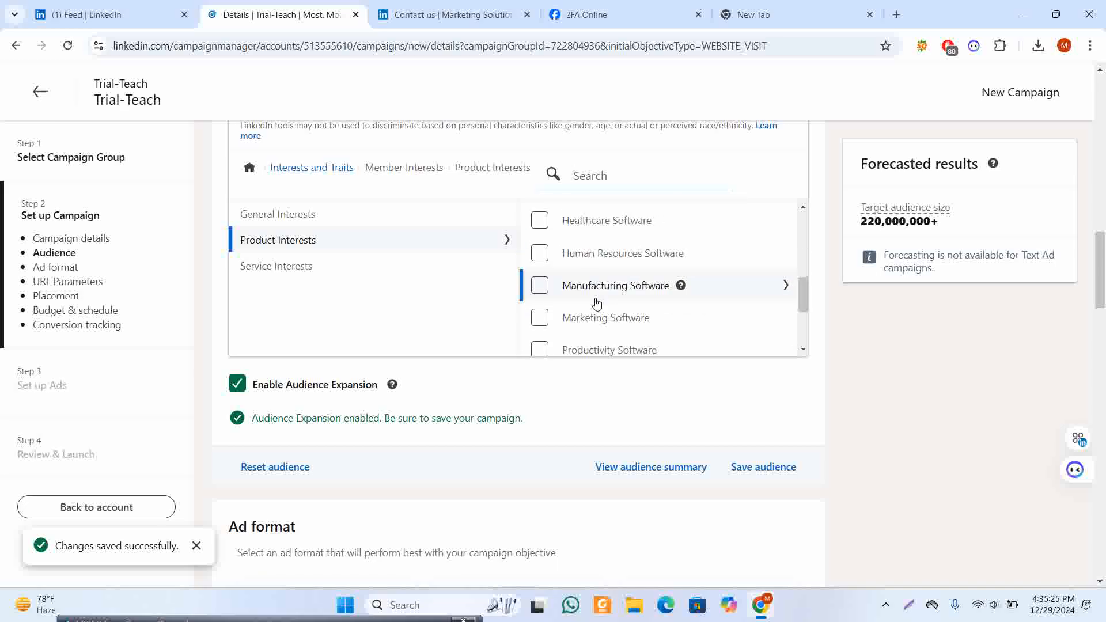
pyautogui.scroll(4, 595, 304)
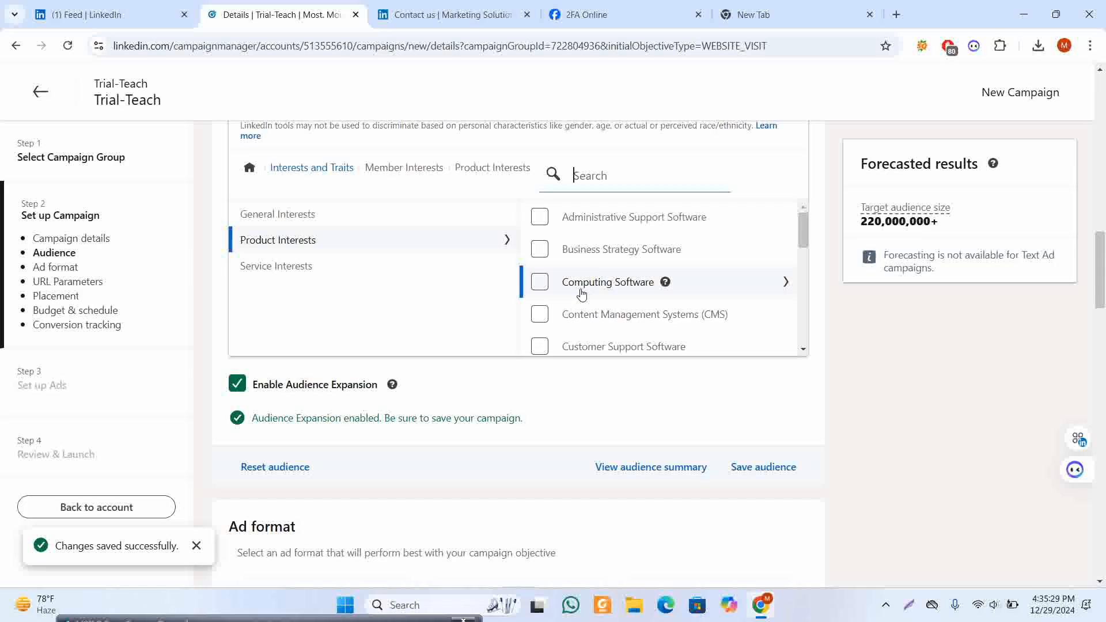
pyautogui.scroll(-2, 668, 325)
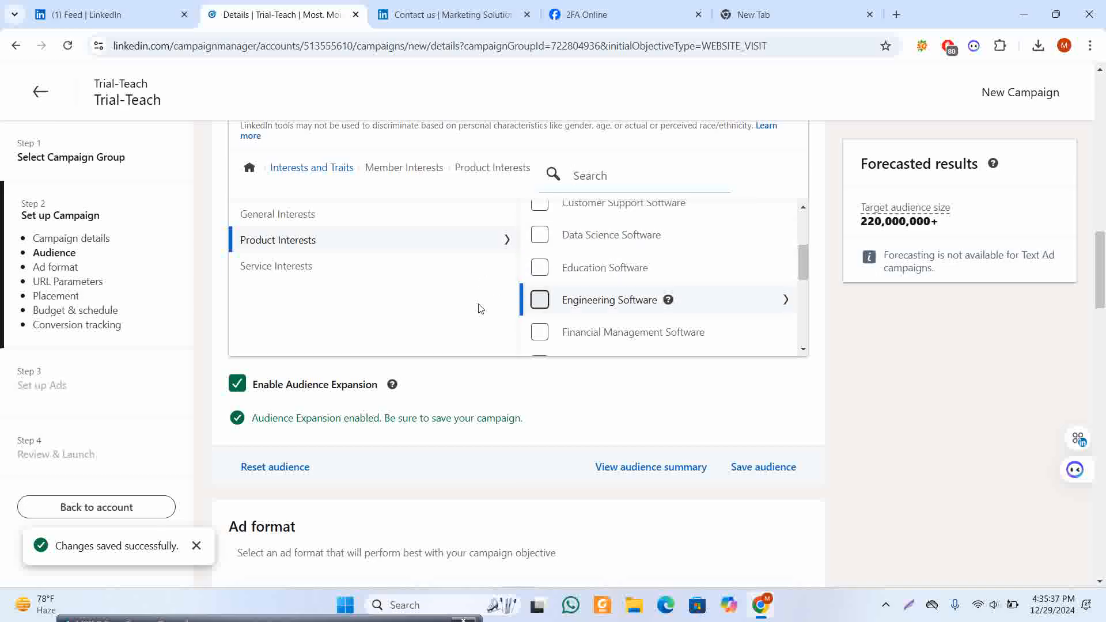
pyautogui.click(249, 168)
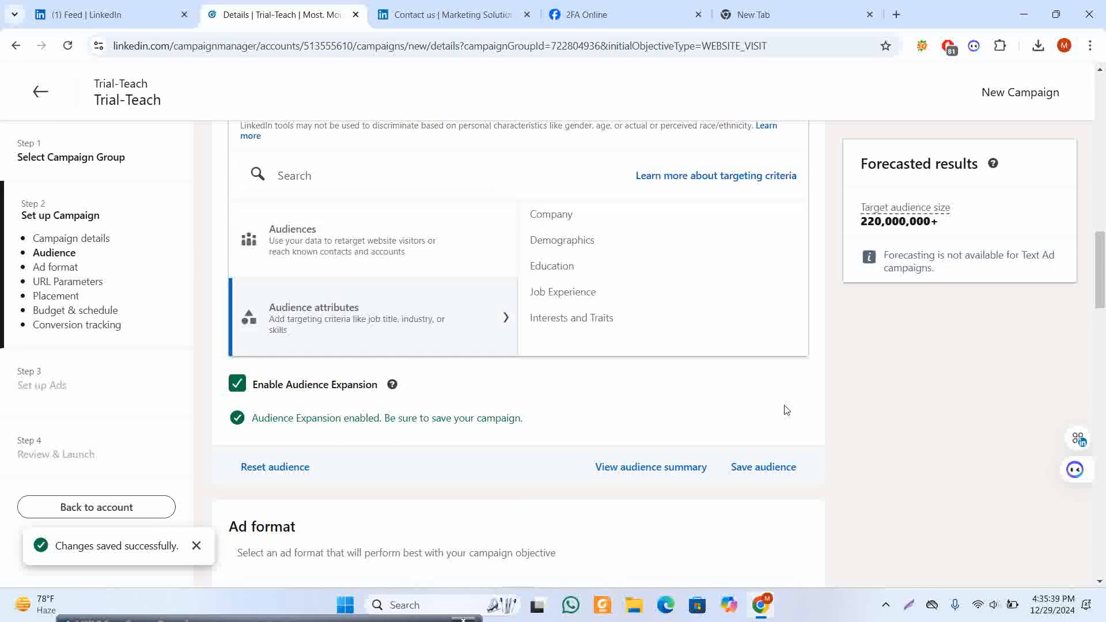
# Step: Review the excluded degrees, job functions and job titles in the audience section
pyautogui.scroll(-1, 507, 527)
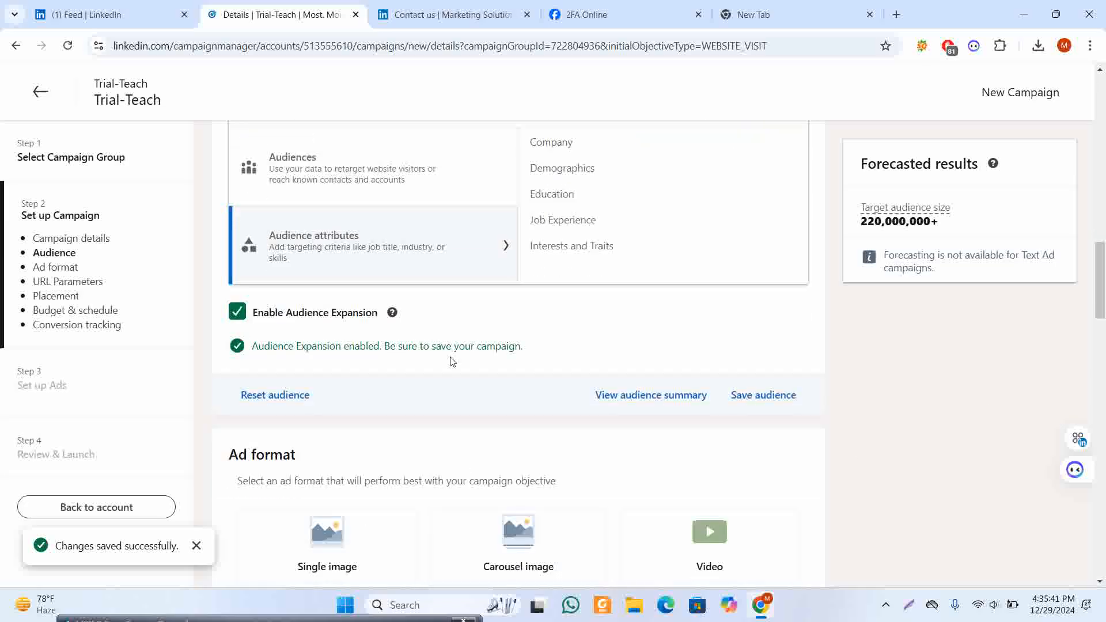
pyautogui.scroll(4, 631, 385)
pyautogui.scroll(5, 251, 255)
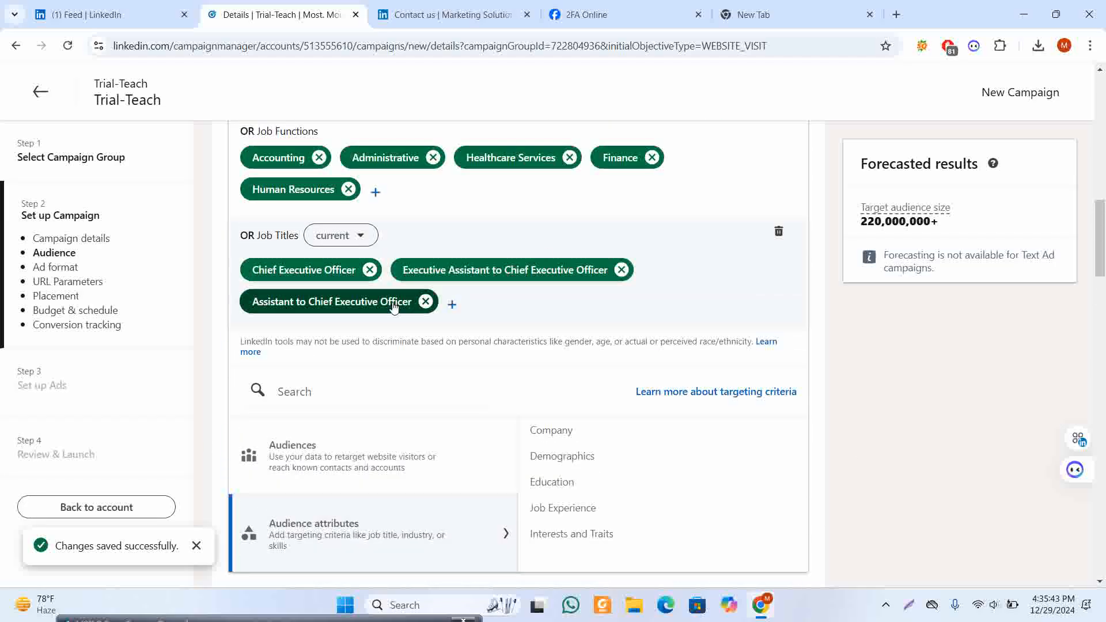
pyautogui.scroll(3, 278, 226)
pyautogui.scroll(-10, 406, 390)
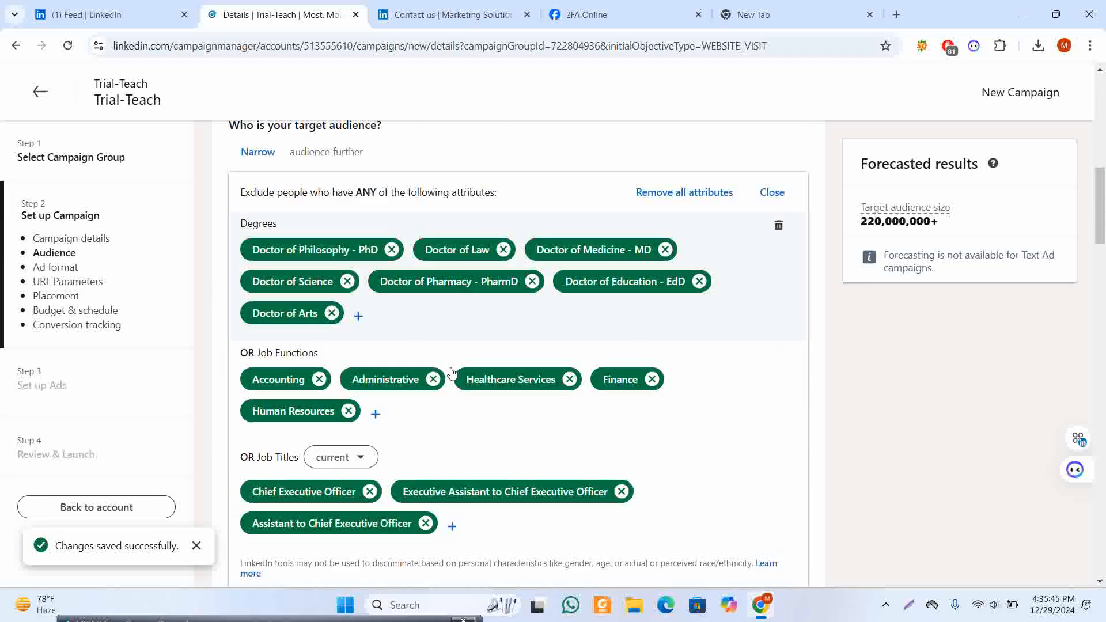
# Step: Review the campaign setup from campaign details and audience through ad format, URL tracking parameters, placements and budget
pyautogui.scroll(-2, 471, 362)
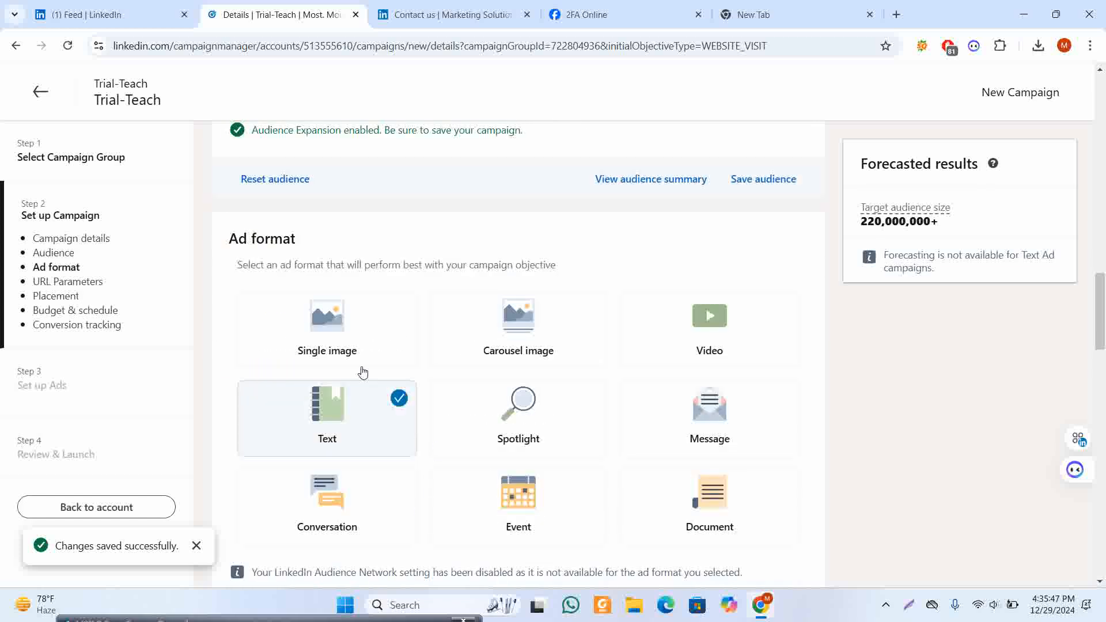
pyautogui.scroll(-2, 915, 463)
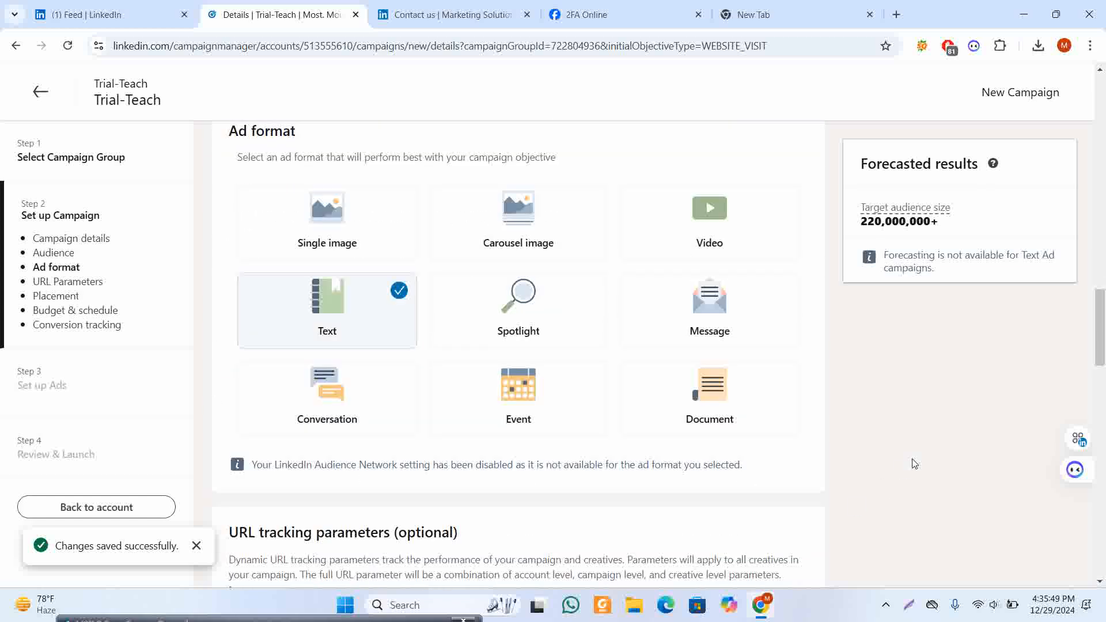
pyautogui.scroll(-8, 913, 461)
pyautogui.scroll(-1, 889, 458)
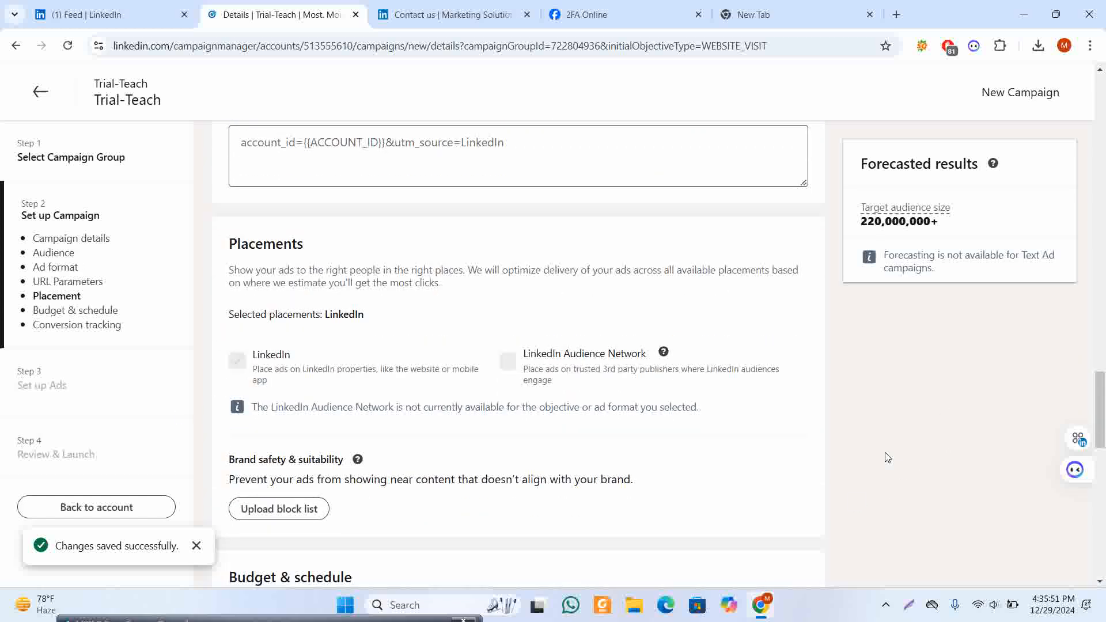
pyautogui.scroll(-7, 876, 458)
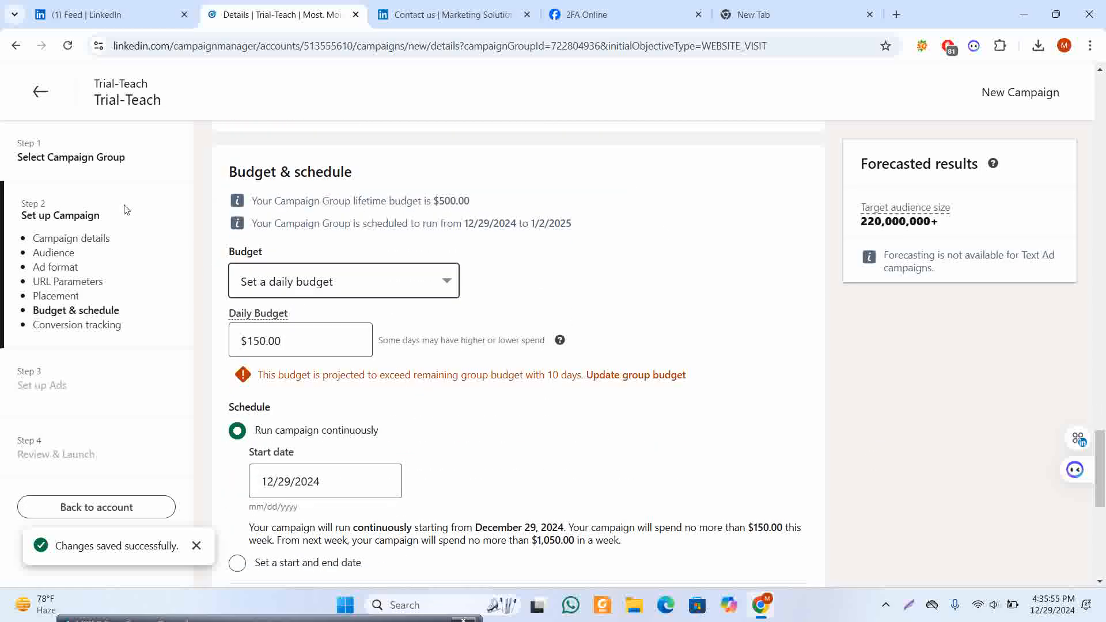
pyautogui.click(51, 242)
pyautogui.scroll(-6, 365, 387)
pyautogui.scroll(-5, 365, 385)
pyautogui.scroll(6, 365, 384)
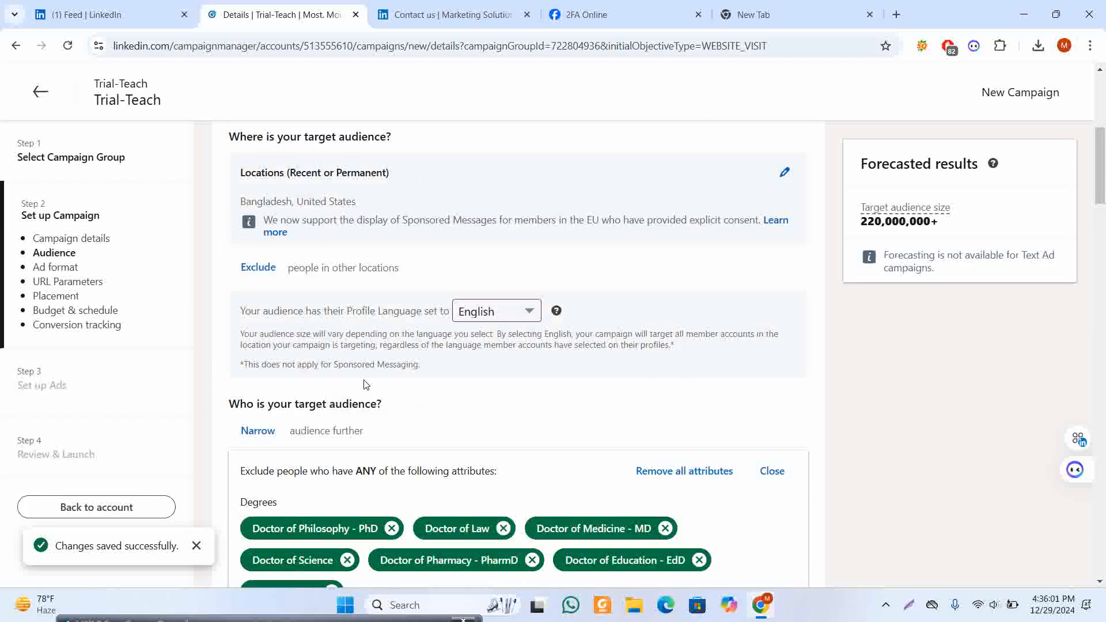
pyautogui.click(69, 242)
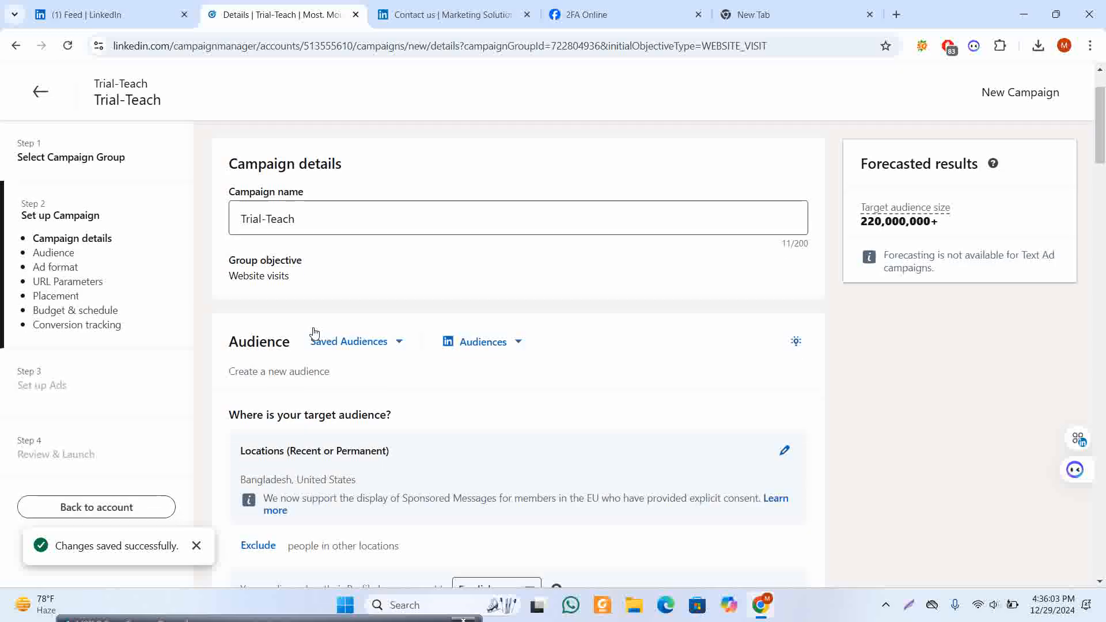
pyautogui.scroll(-7, 313, 330)
pyautogui.scroll(1, 314, 332)
pyautogui.scroll(-15, 313, 331)
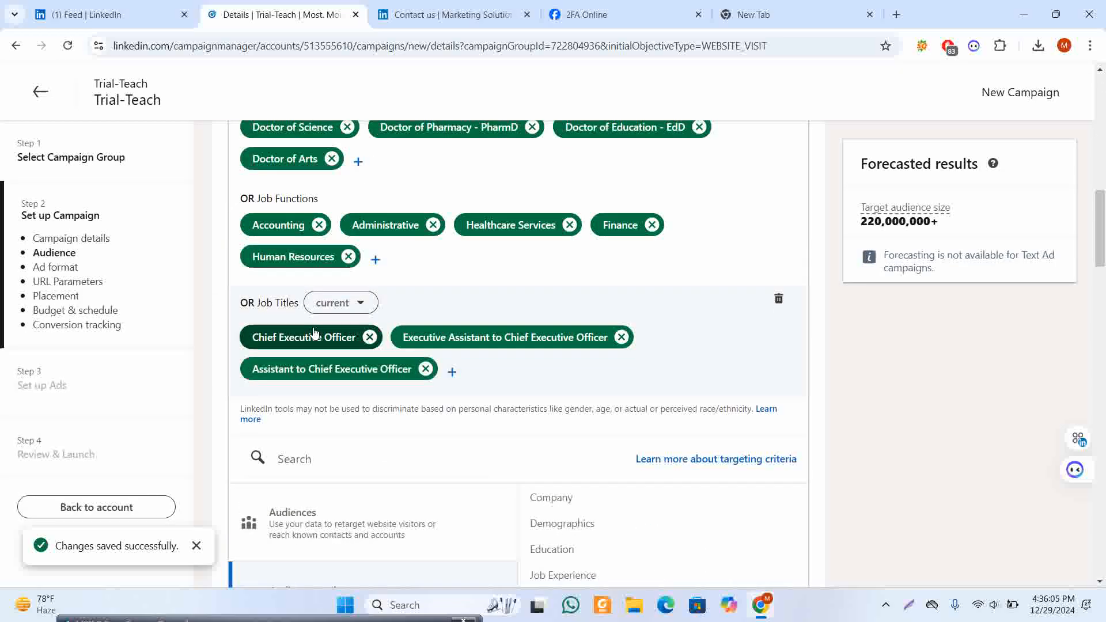
pyautogui.scroll(-15, 314, 331)
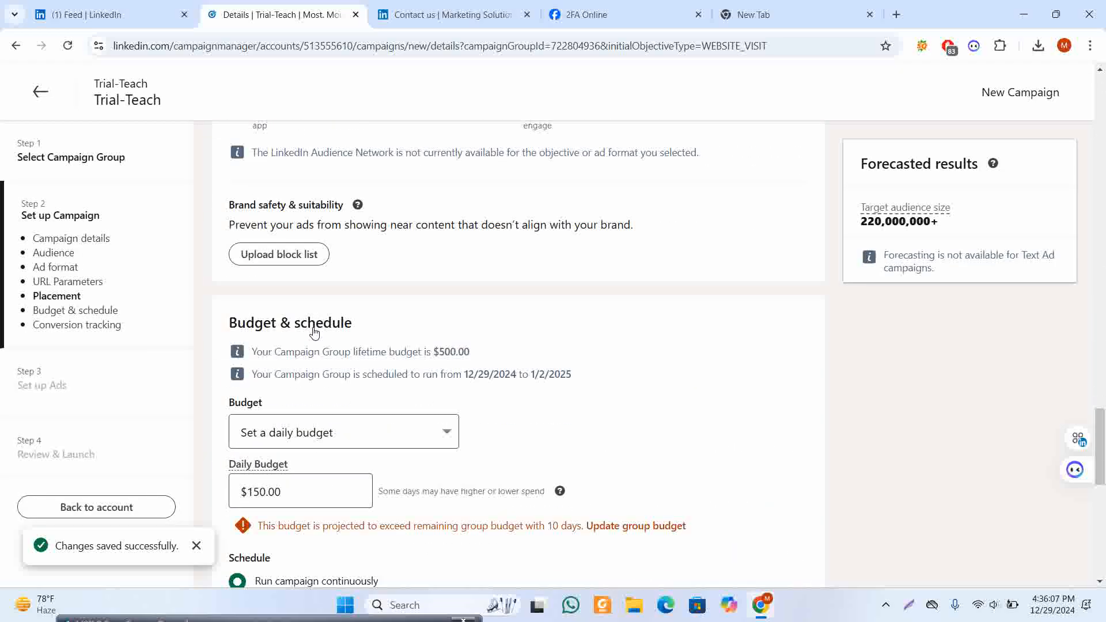
# Step: Check the budget type options and set the campaign's daily budget to $10.00
pyautogui.scroll(6, 313, 328)
pyautogui.scroll(2, 311, 326)
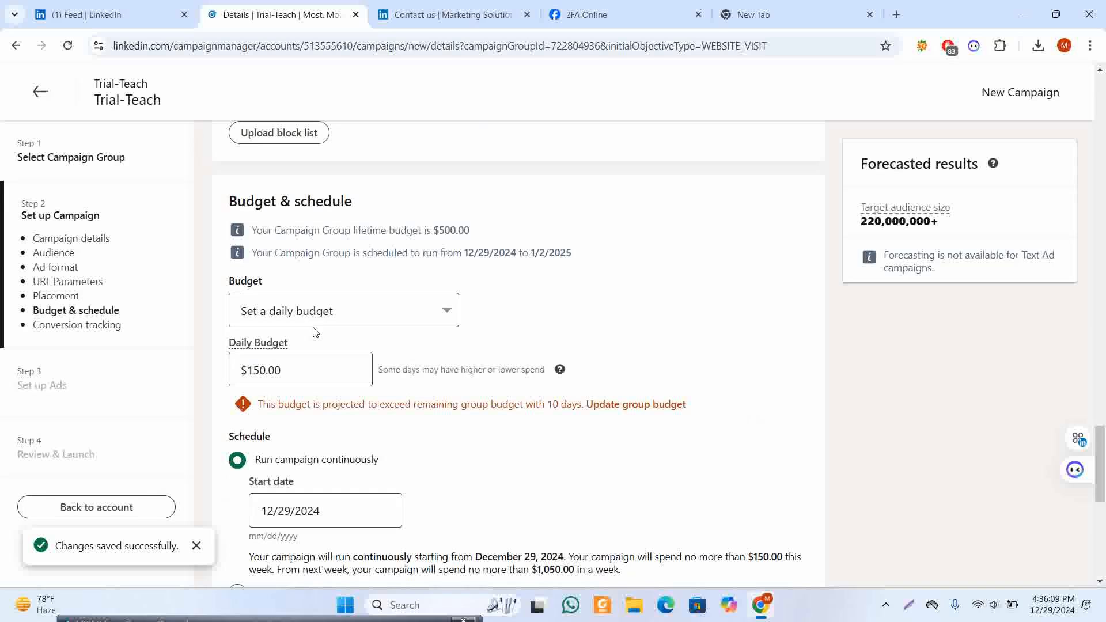
pyautogui.click(316, 314)
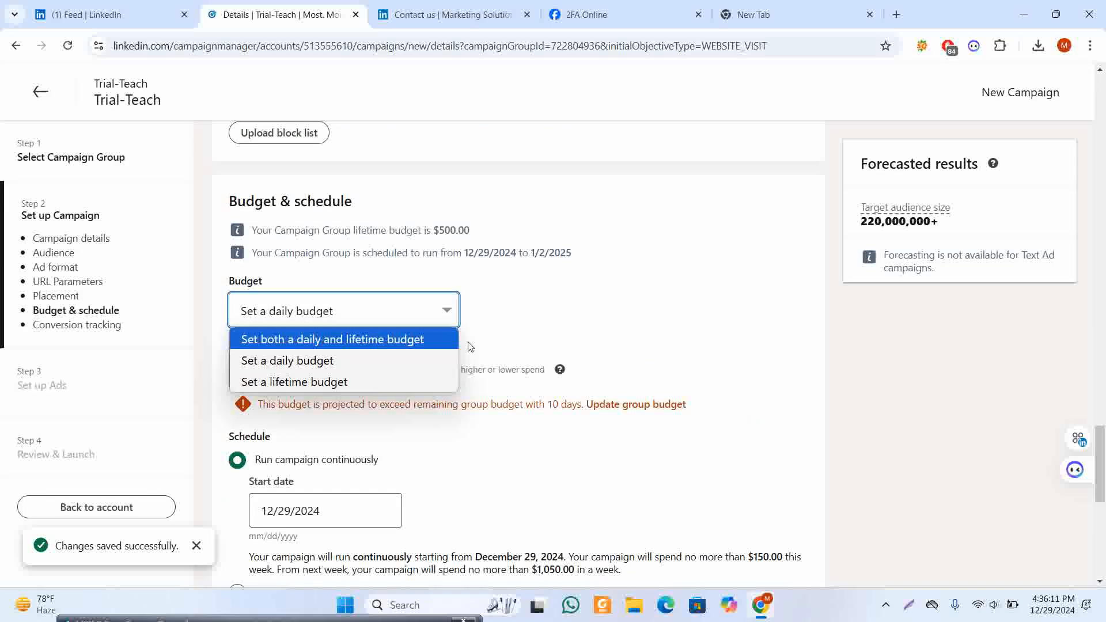
pyautogui.press('Escape')
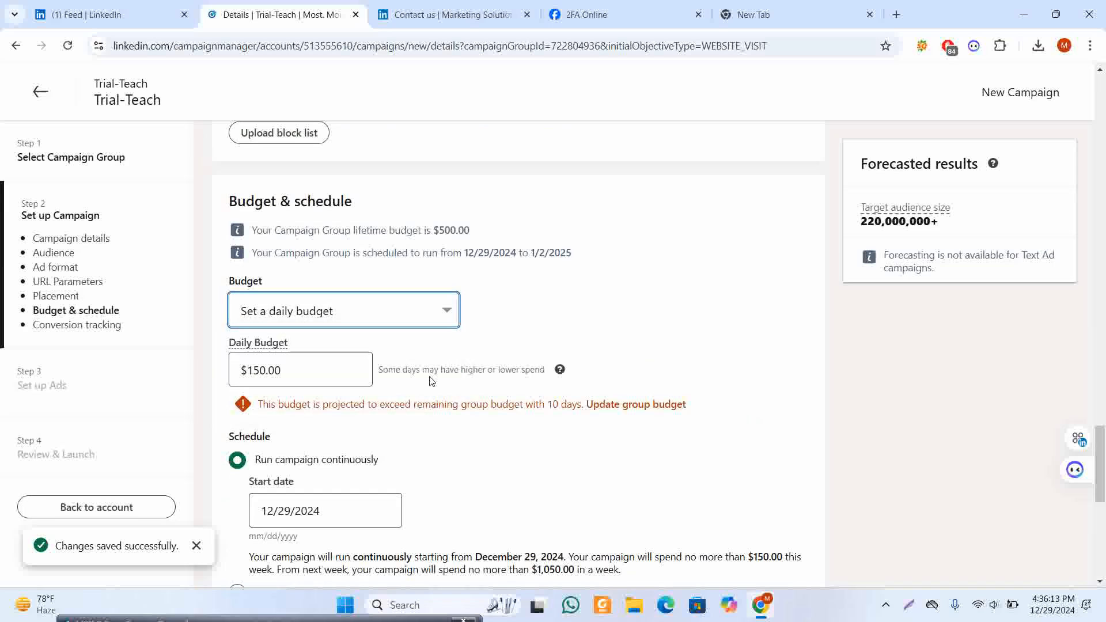
pyautogui.click(266, 374)
pyautogui.moveTo(266, 374); pyautogui.dragTo(233, 373)
pyautogui.write('10')
pyautogui.click(679, 282)
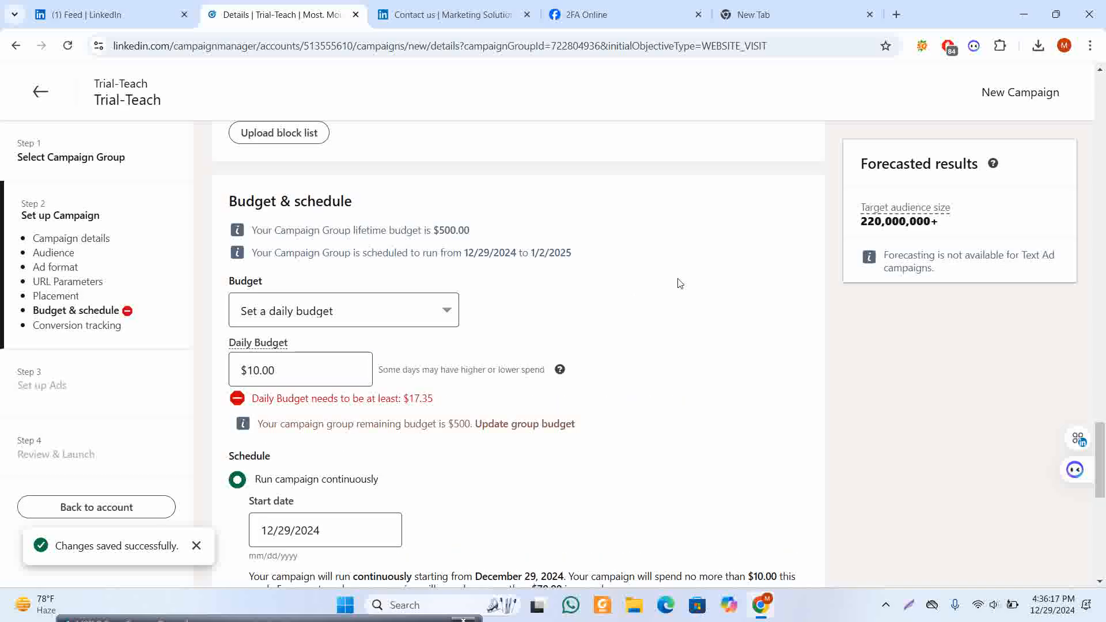
# Step: Switch the campaign to a lifetime budget and set it to $500.00
pyautogui.click(390, 317)
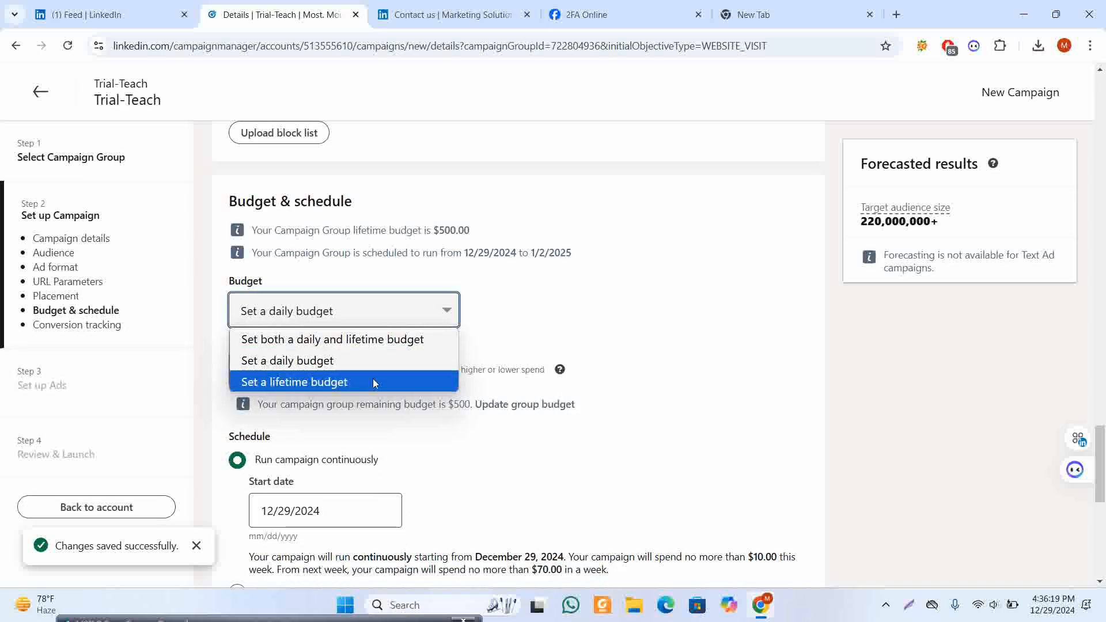
pyautogui.click(363, 383)
pyautogui.click(347, 385)
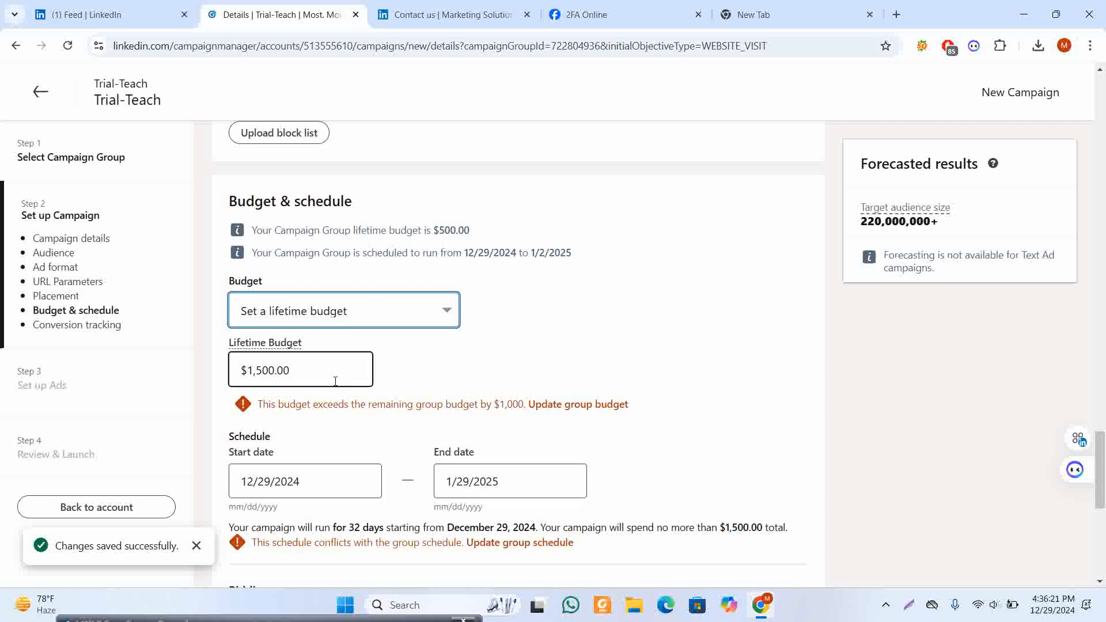
pyautogui.moveTo(271, 371); pyautogui.dragTo(234, 370)
pyautogui.write('5')
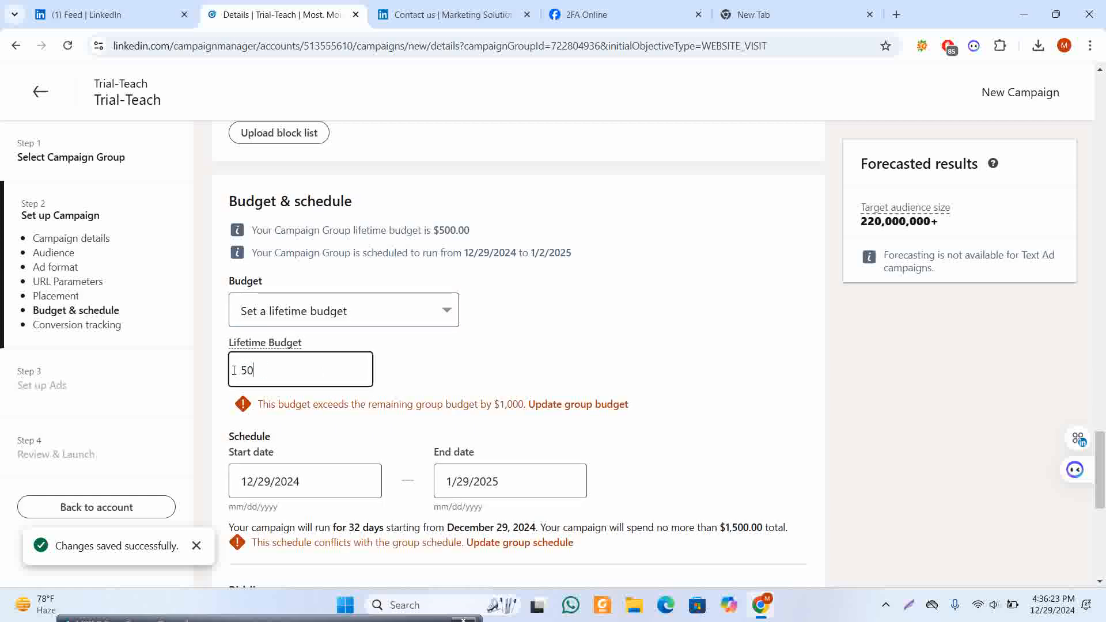
pyautogui.click(573, 302)
# Step: Set the campaign schedule's end date to 1/4/2025
pyautogui.click(502, 487)
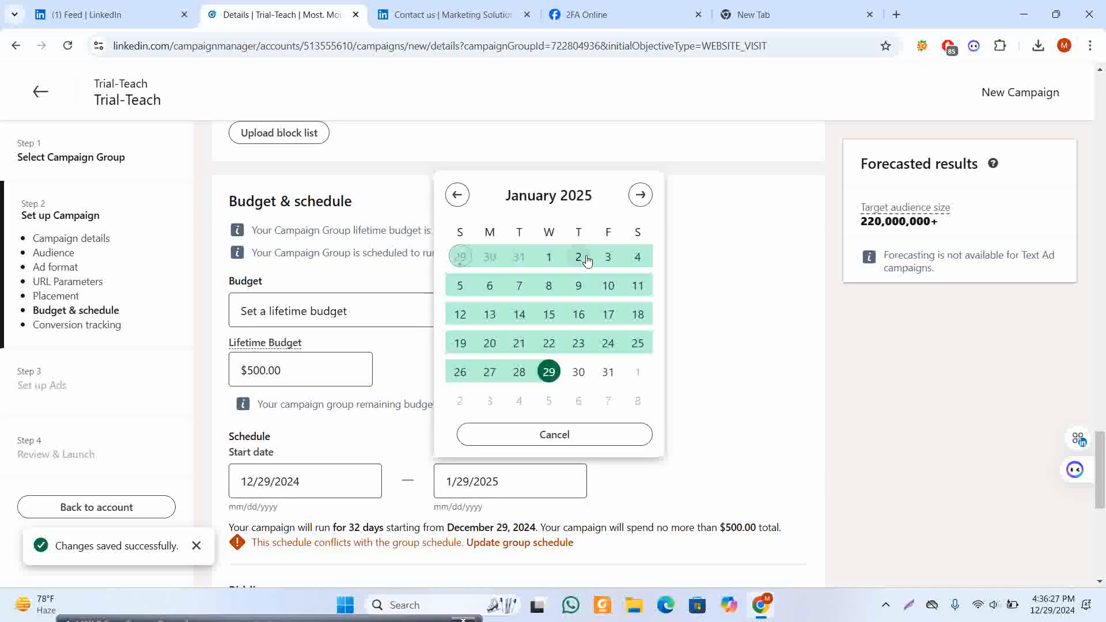
pyautogui.click(636, 258)
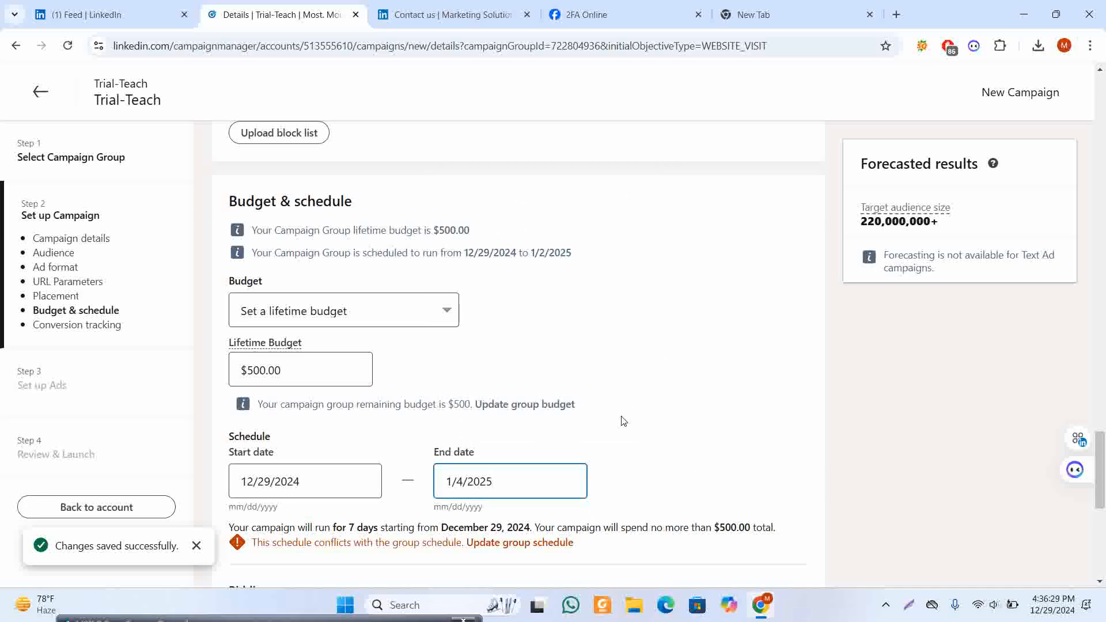
pyautogui.scroll(-2, 649, 465)
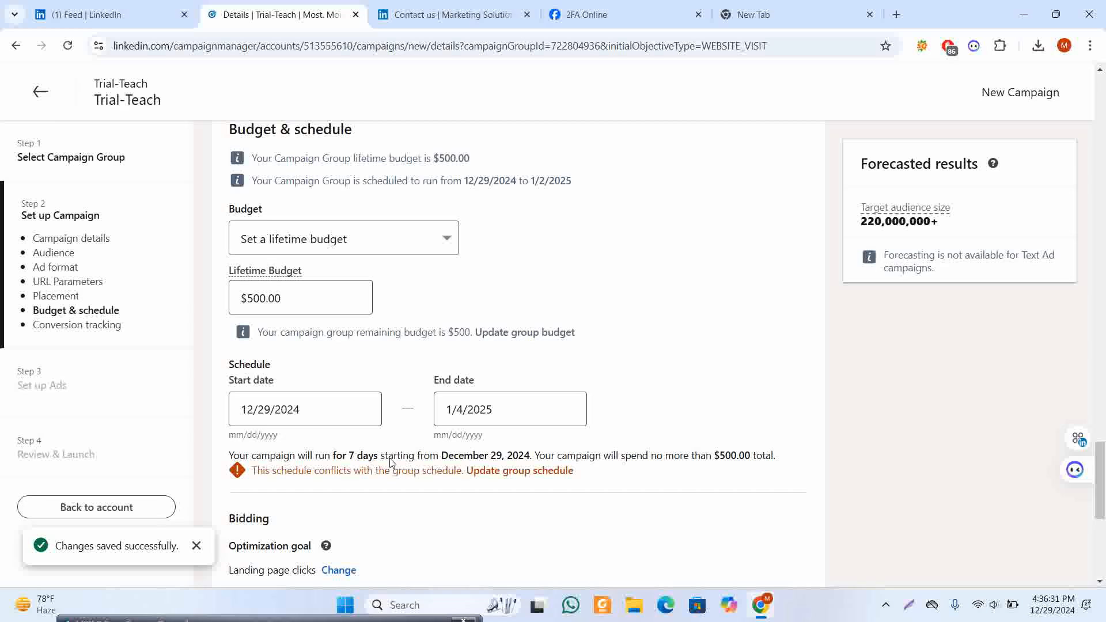
pyautogui.click(470, 411)
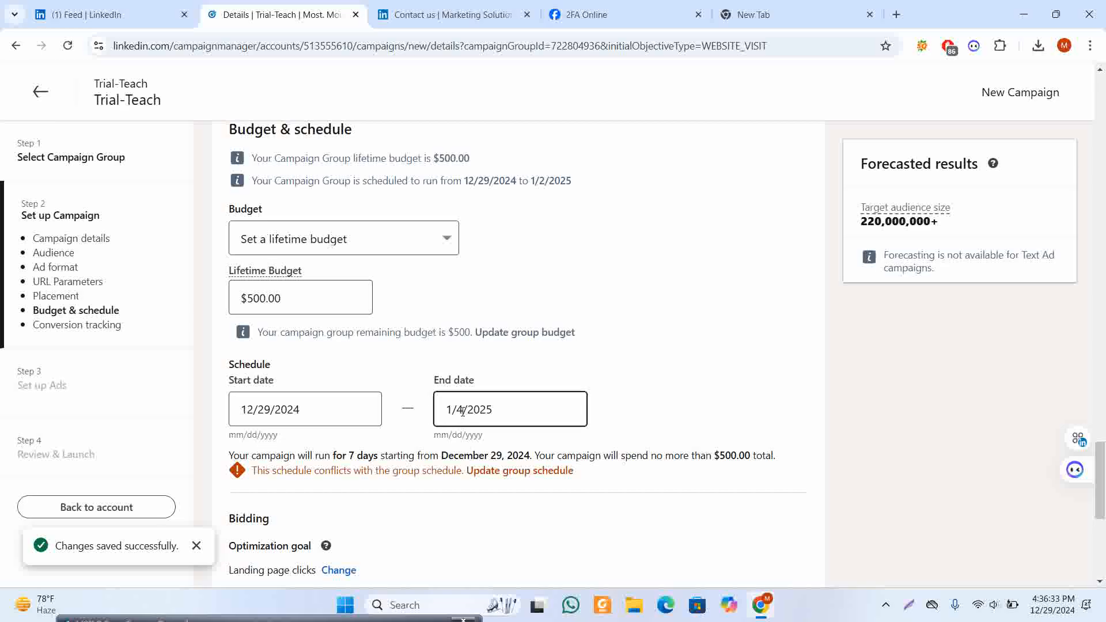
pyautogui.click(460, 413)
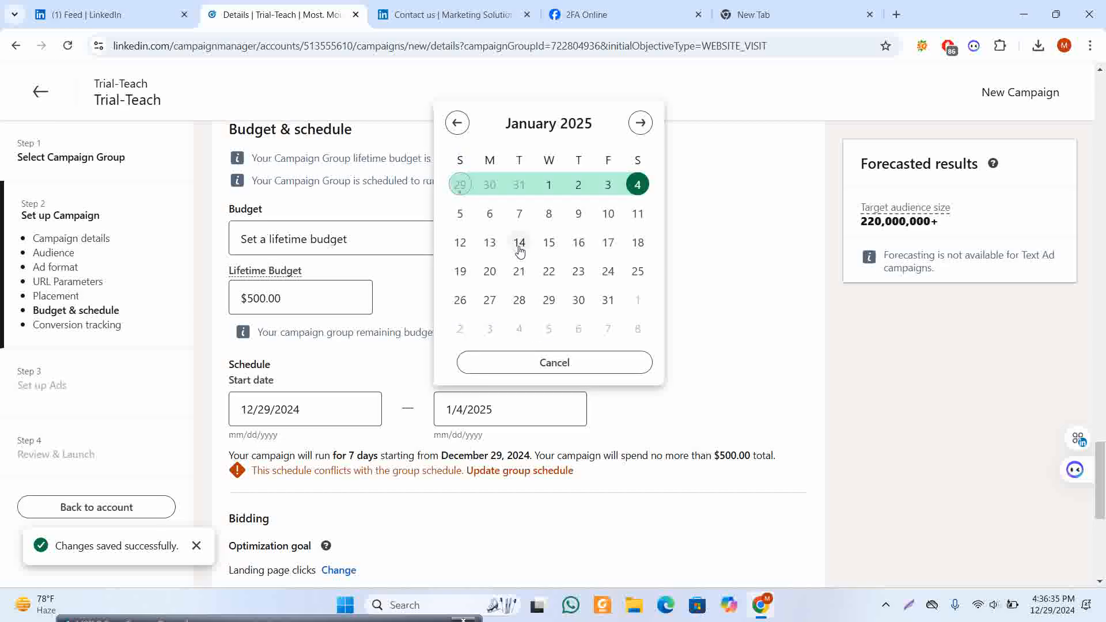
pyautogui.click(743, 299)
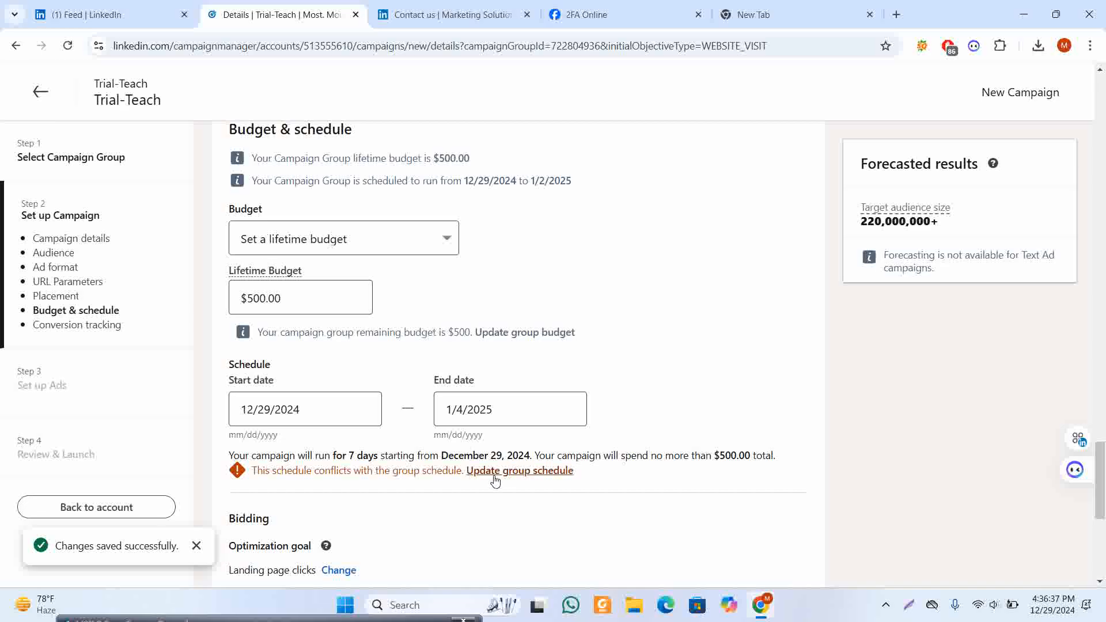
# Step: Examine the schedule dates and lifetime budget, and look back over placements, URL tracking parameters and audience attributes
pyautogui.click(288, 405)
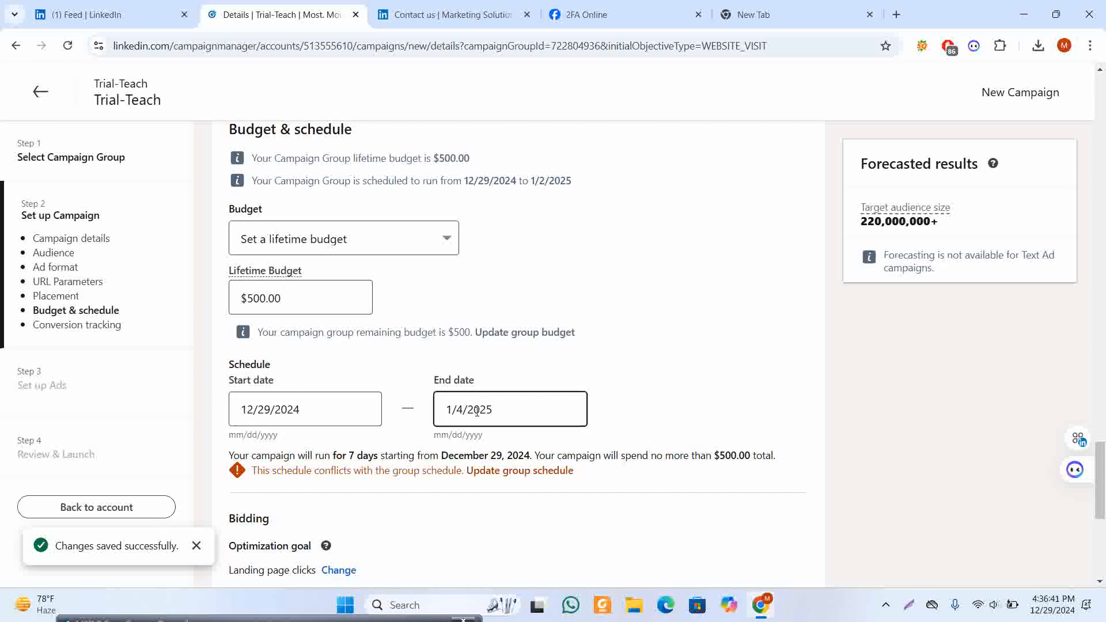
pyautogui.moveTo(243, 408); pyautogui.dragTo(300, 412)
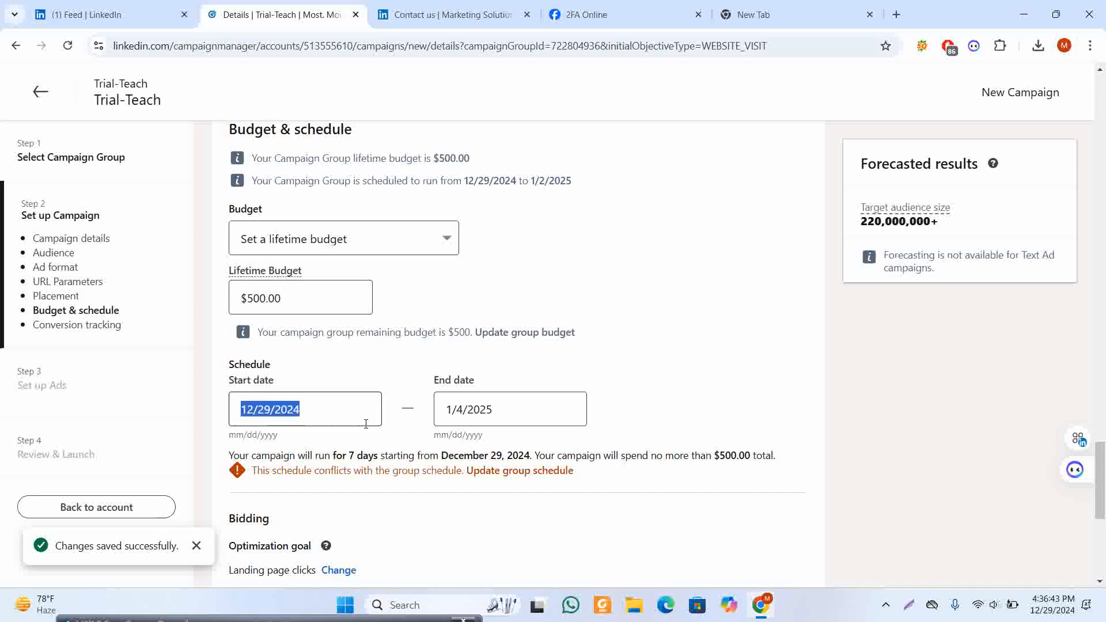
pyautogui.click(650, 401)
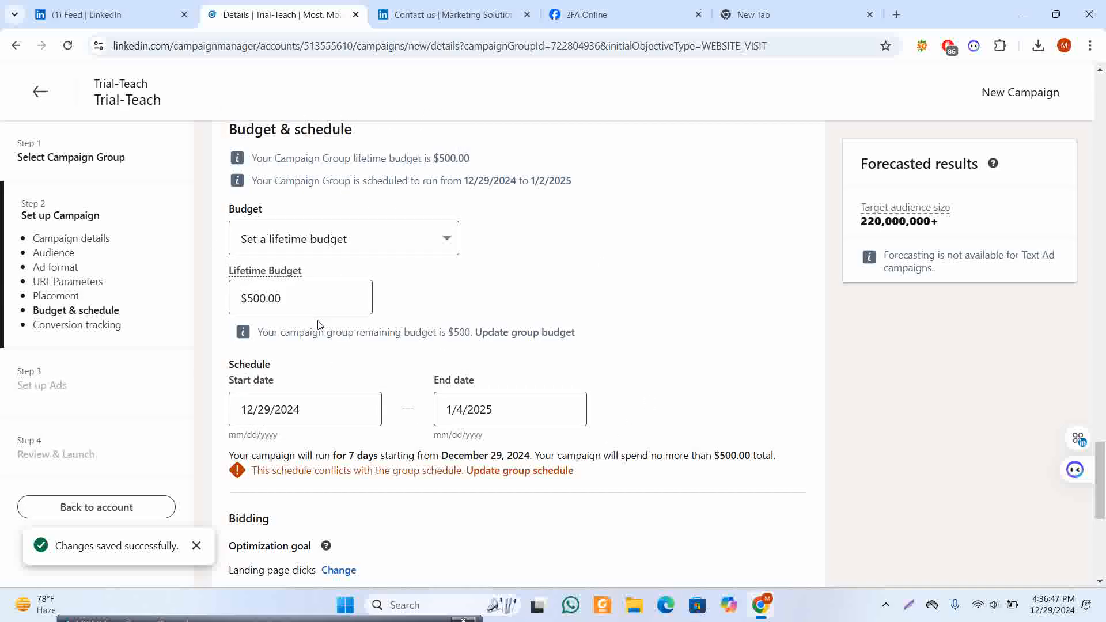
pyautogui.tripleClick(270, 298)
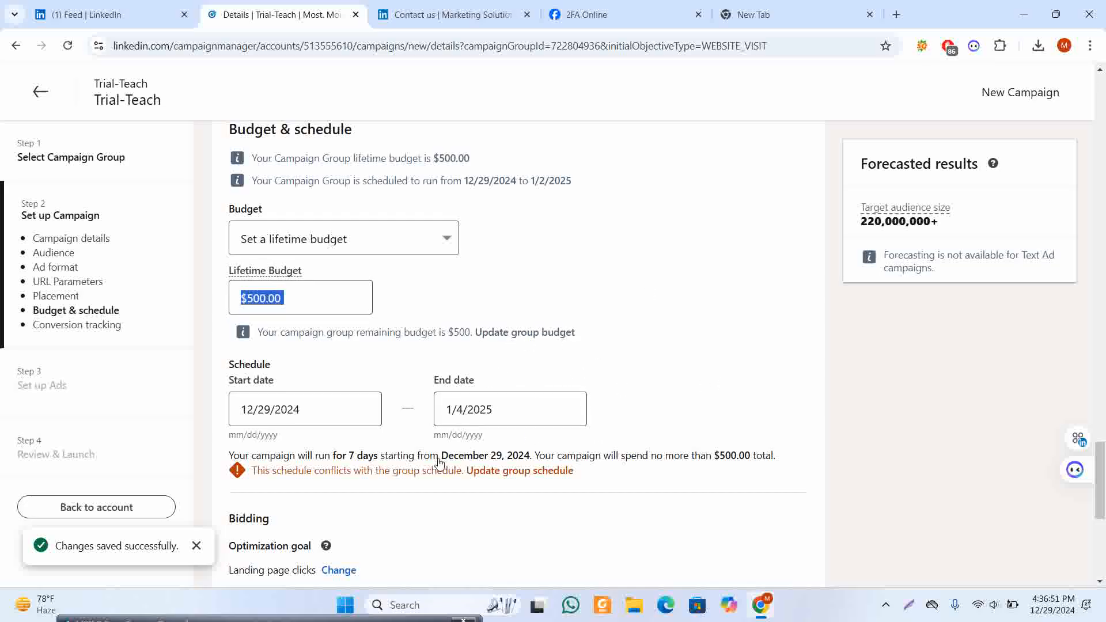
pyautogui.click(315, 297)
pyautogui.moveTo(313, 296); pyautogui.dragTo(125, 301)
pyautogui.click(763, 336)
pyautogui.scroll(3, 481, 310)
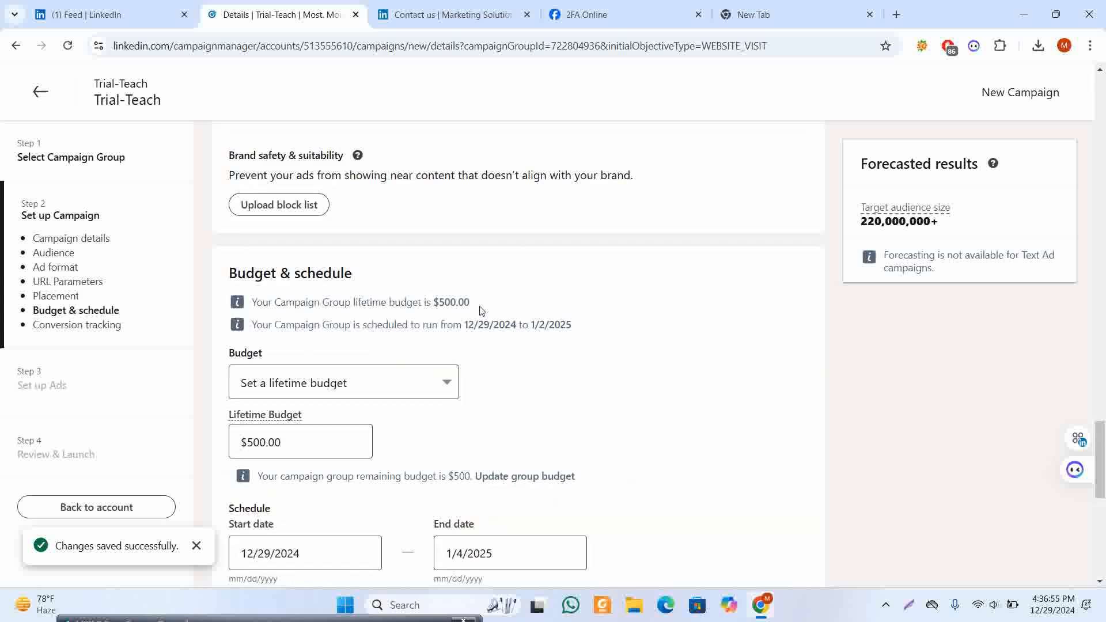
pyautogui.scroll(10, 503, 326)
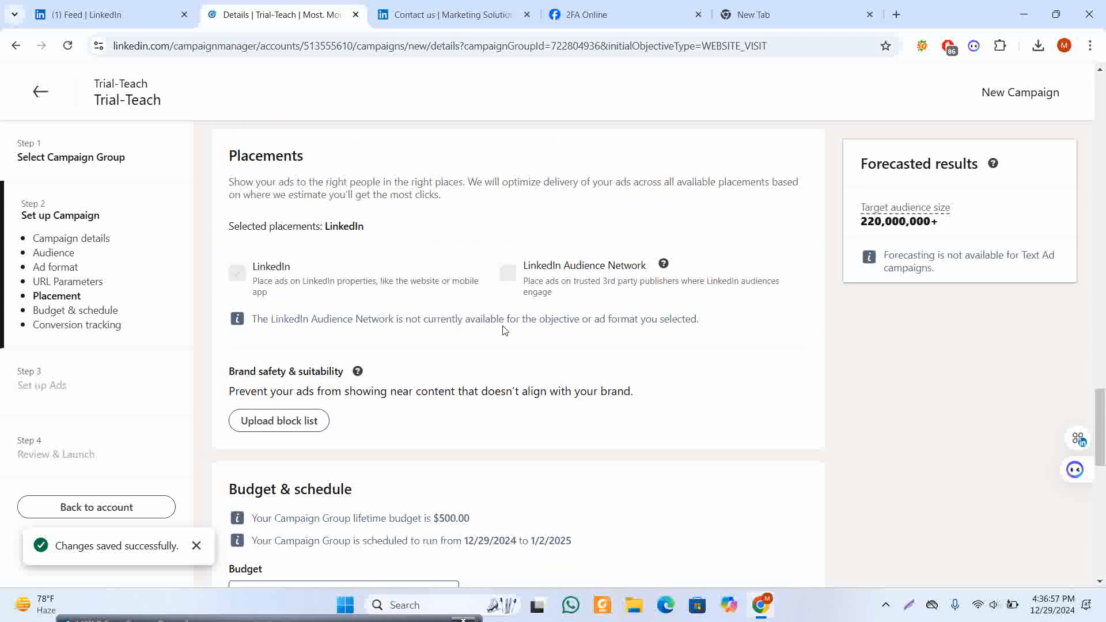
pyautogui.scroll(8, 503, 330)
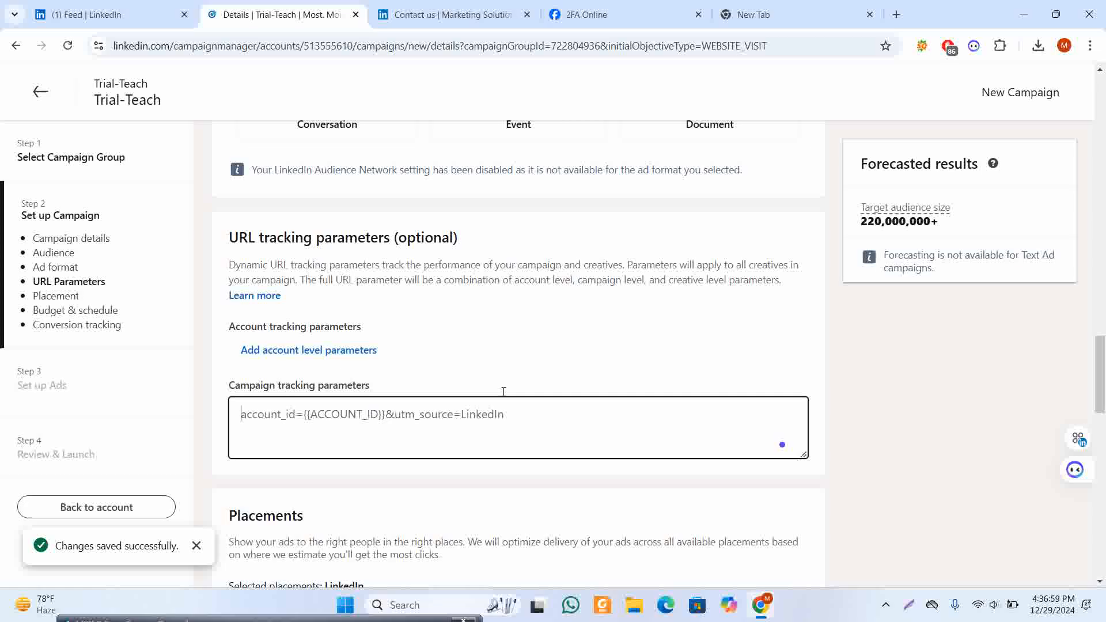
pyautogui.scroll(5, 533, 373)
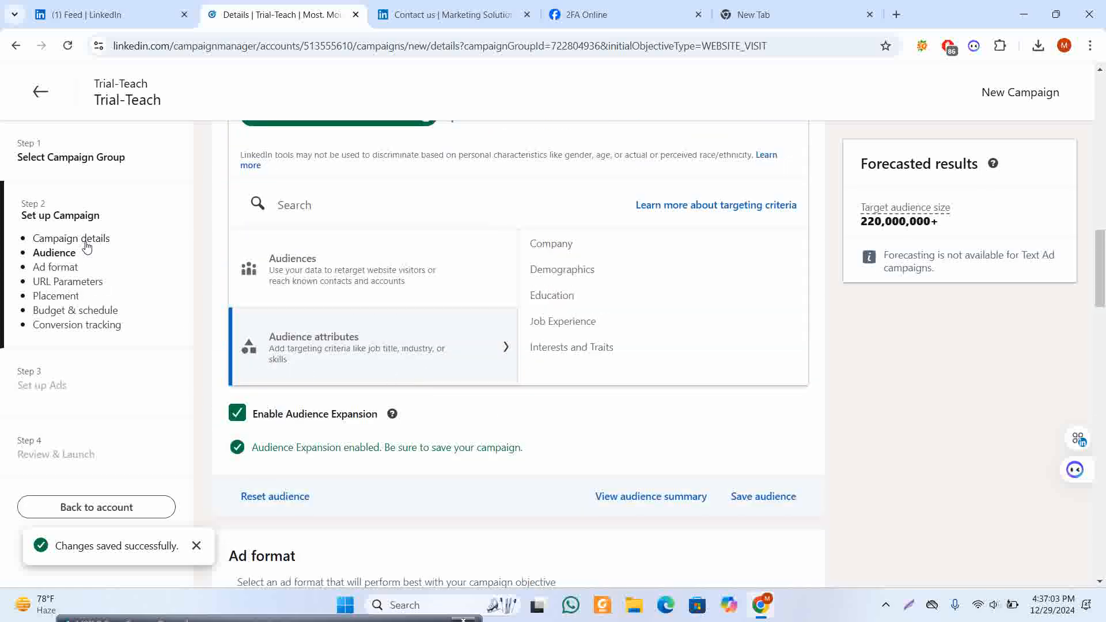
# Step: Toggle Enable Audience Expansion off and back on for the target audience
pyautogui.click(238, 412)
pyautogui.click(237, 414)
pyautogui.click(238, 414)
pyautogui.click(237, 413)
# Step: Review the URL tracking parameters, budget type options, schedule, bidding and conversion tracking settings
pyautogui.scroll(-10, 501, 410)
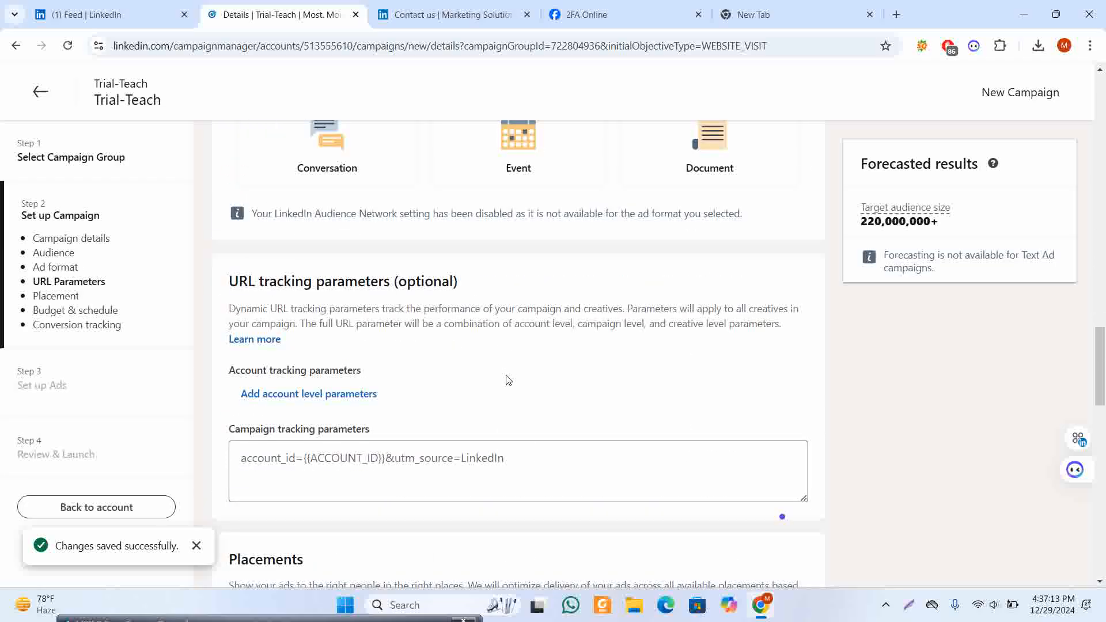
pyautogui.scroll(-14, 508, 380)
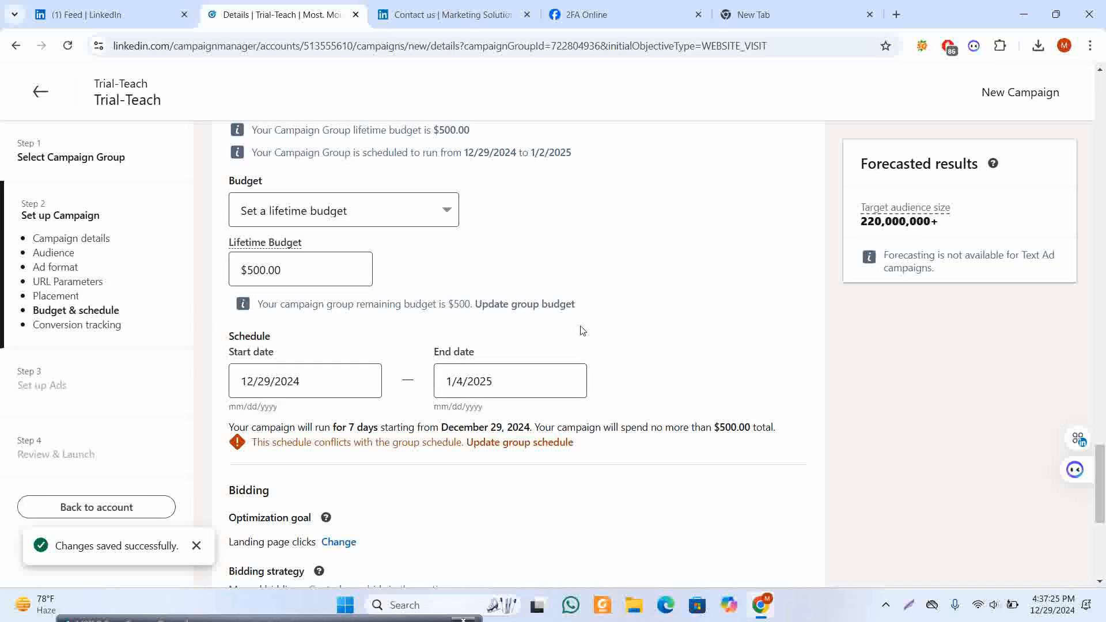
pyautogui.click(291, 216)
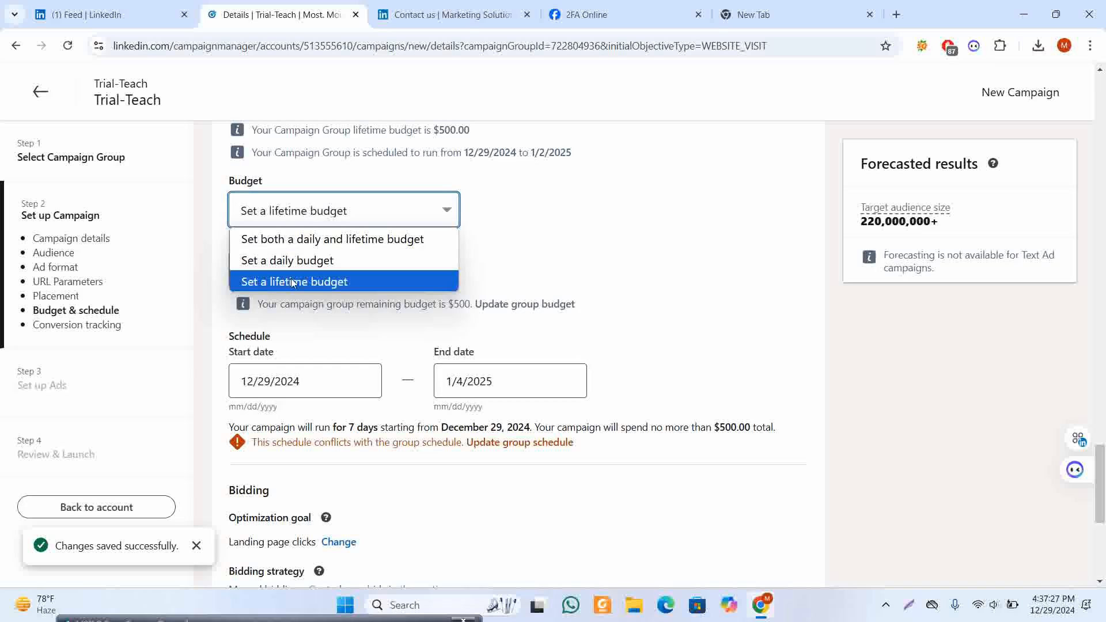
pyautogui.click(604, 266)
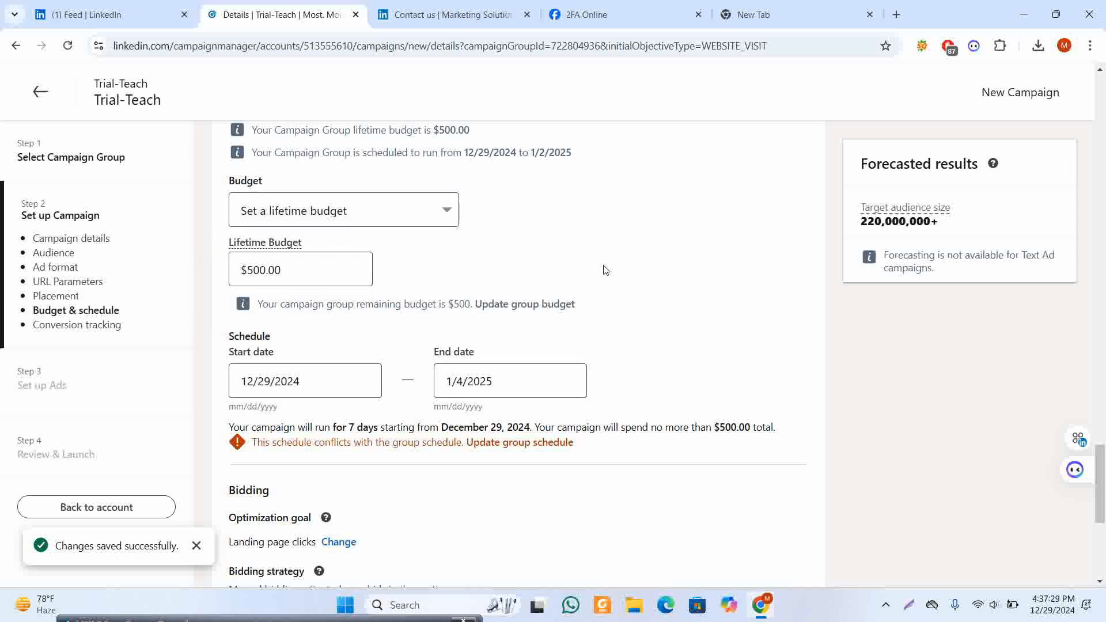
pyautogui.moveTo(372, 619); pyautogui.dragTo(448, 362)
pyautogui.click(179, 396)
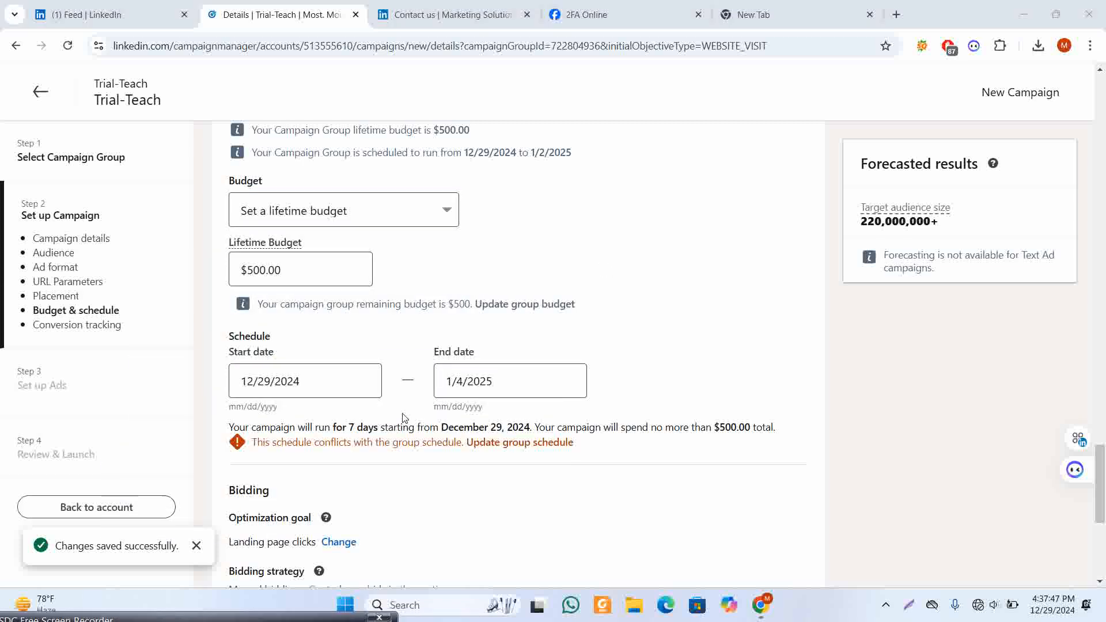
pyautogui.scroll(-4, 403, 417)
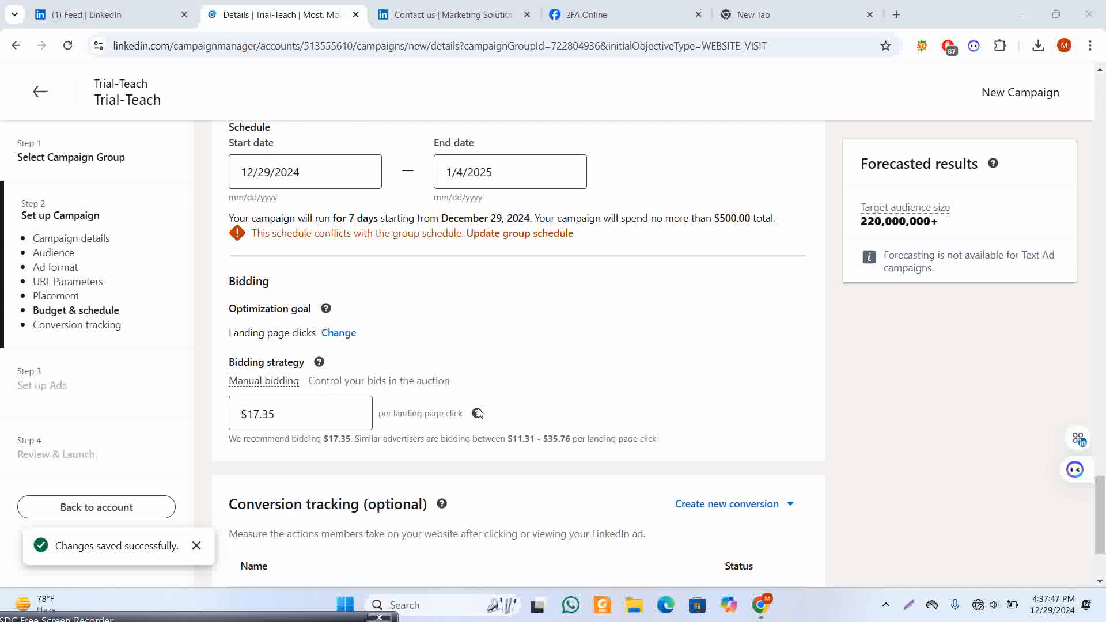
pyautogui.scroll(-1, 403, 369)
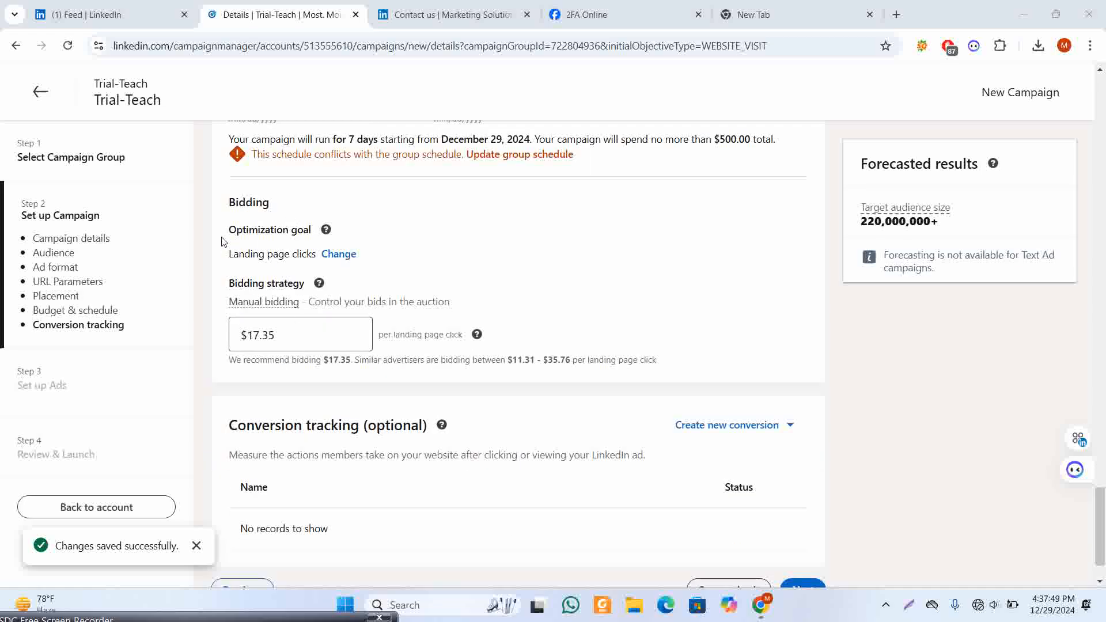
# Step: Examine the campaign's optimization goal, manual bidding strategy and bid amount per landing page click
pyautogui.moveTo(228, 230); pyautogui.dragTo(314, 230)
pyautogui.click(580, 304)
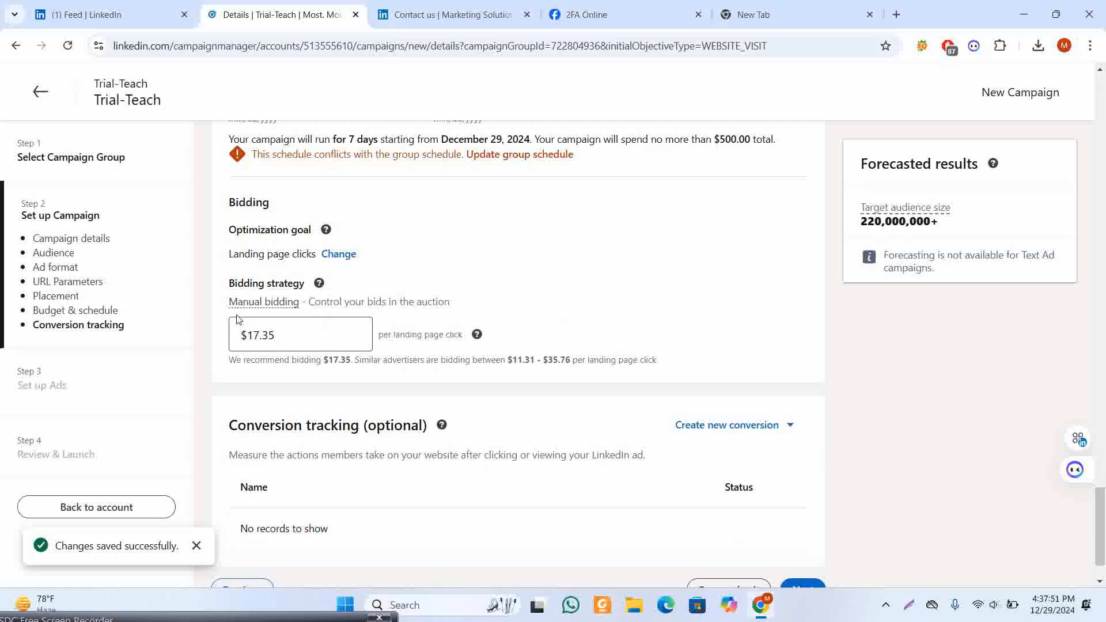
pyautogui.moveTo(229, 310); pyautogui.dragTo(513, 299)
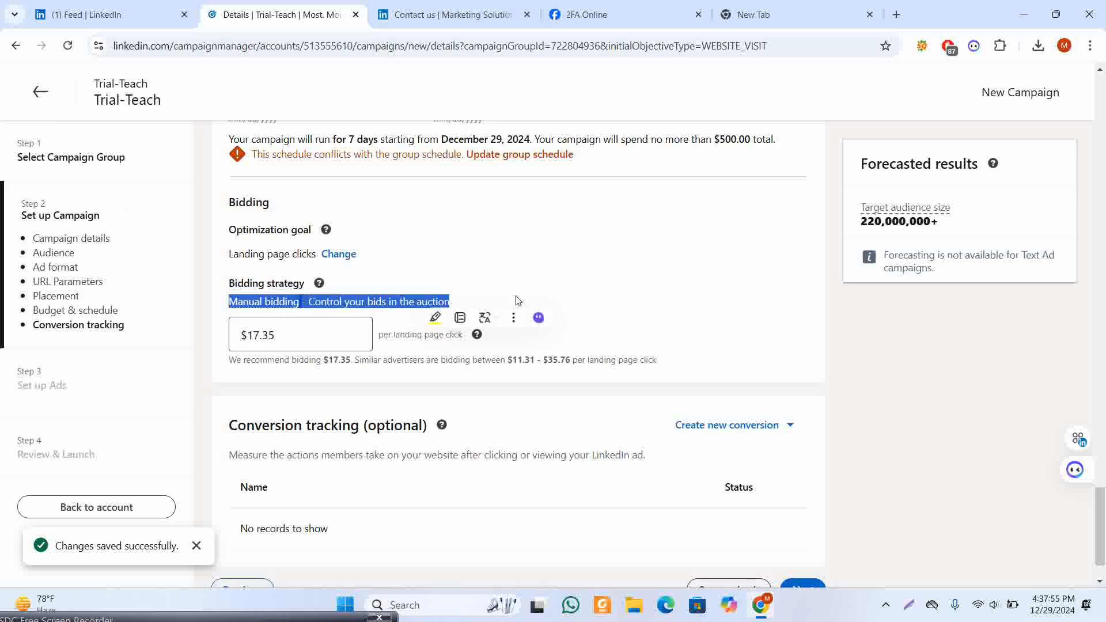
pyautogui.click(541, 297)
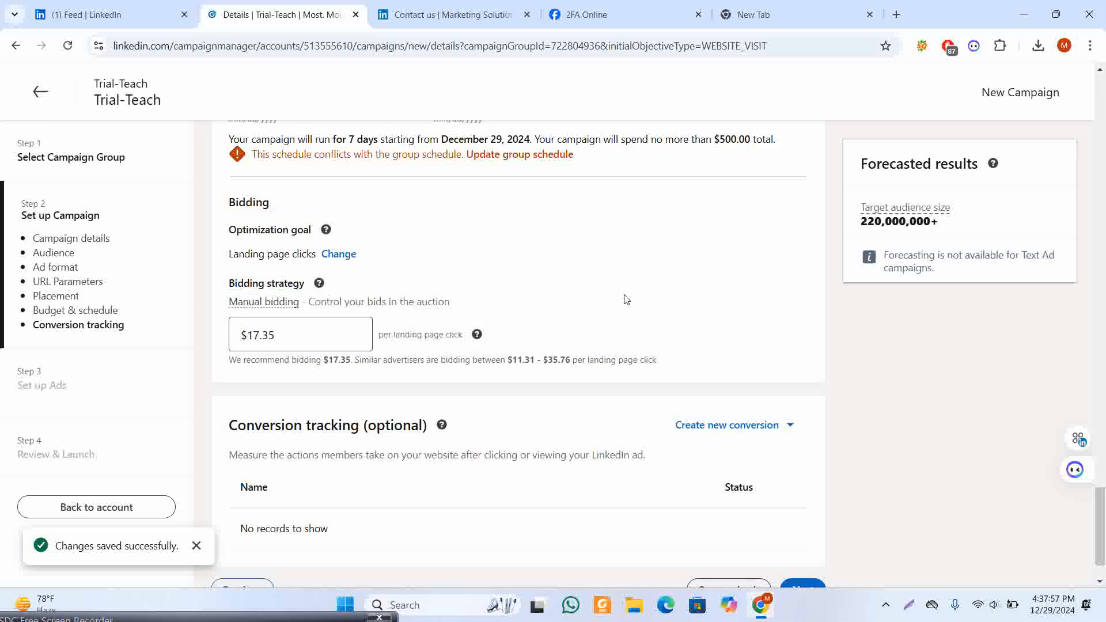
pyautogui.tripleClick(388, 331)
pyautogui.moveTo(313, 338); pyautogui.dragTo(242, 329)
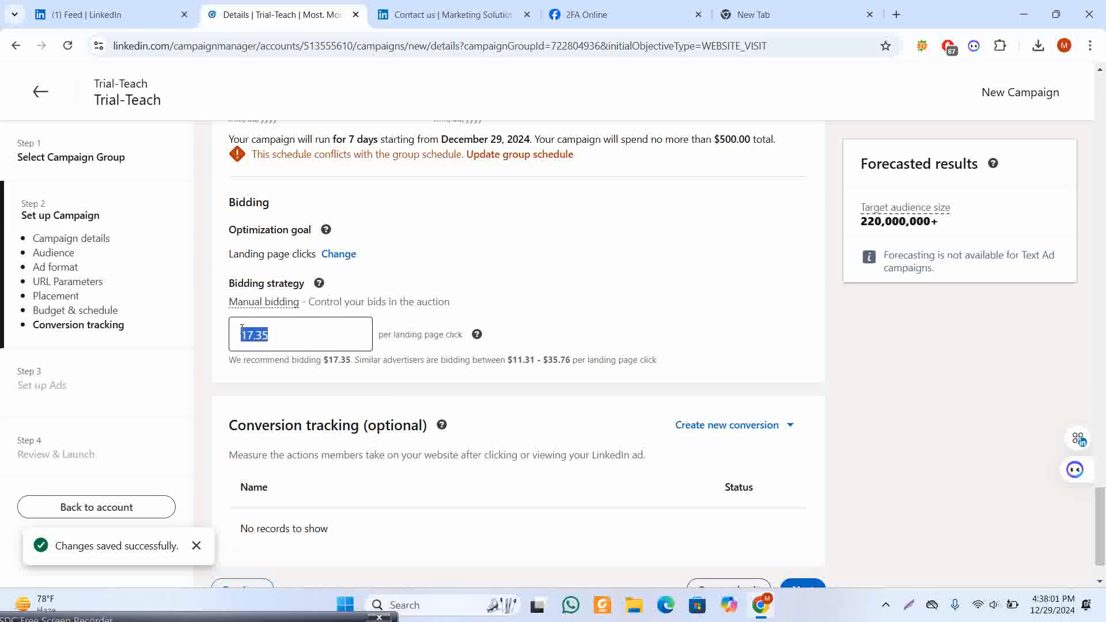
pyautogui.click(569, 300)
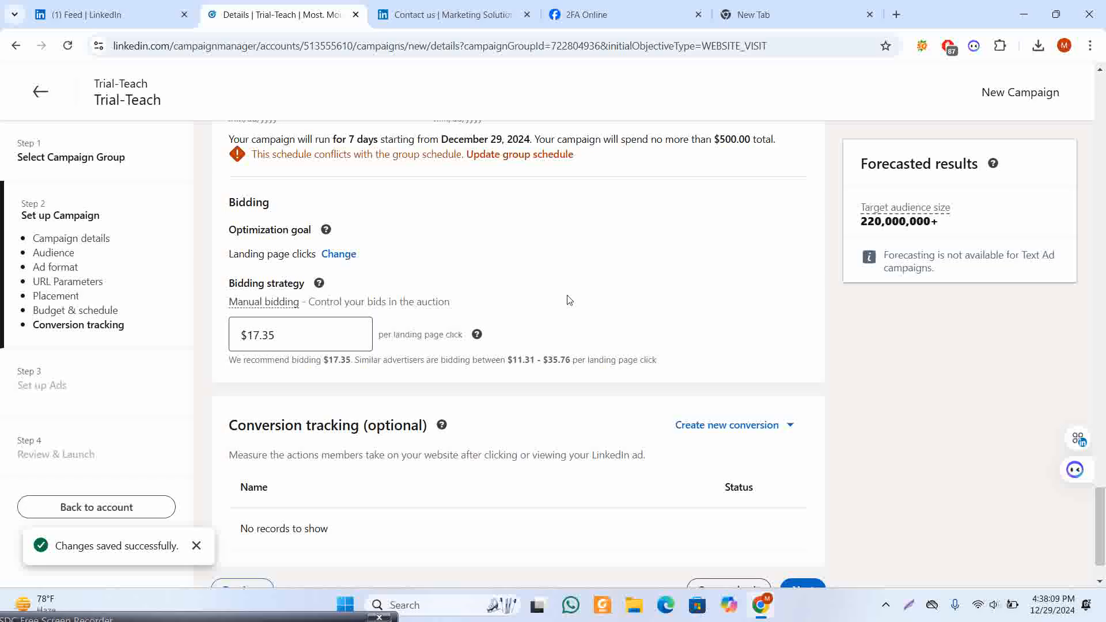
# Step: Try manual bids of $5 and $1 per landing page click
pyautogui.press('Tab')
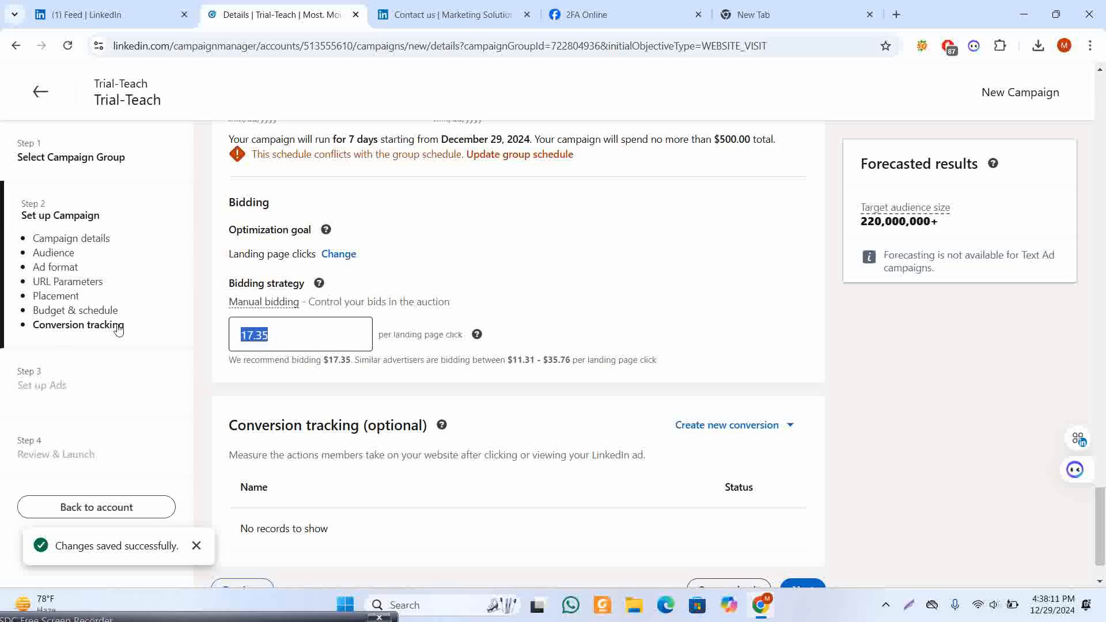
pyautogui.write('5')
pyautogui.click(593, 298)
pyautogui.moveTo(284, 330); pyautogui.dragTo(221, 332)
pyautogui.write('1')
pyautogui.click(630, 271)
# Step: Set the manual bid per landing page click to $2.00
pyautogui.moveTo(313, 343); pyautogui.dragTo(233, 354)
pyautogui.write('2')
pyautogui.click(695, 251)
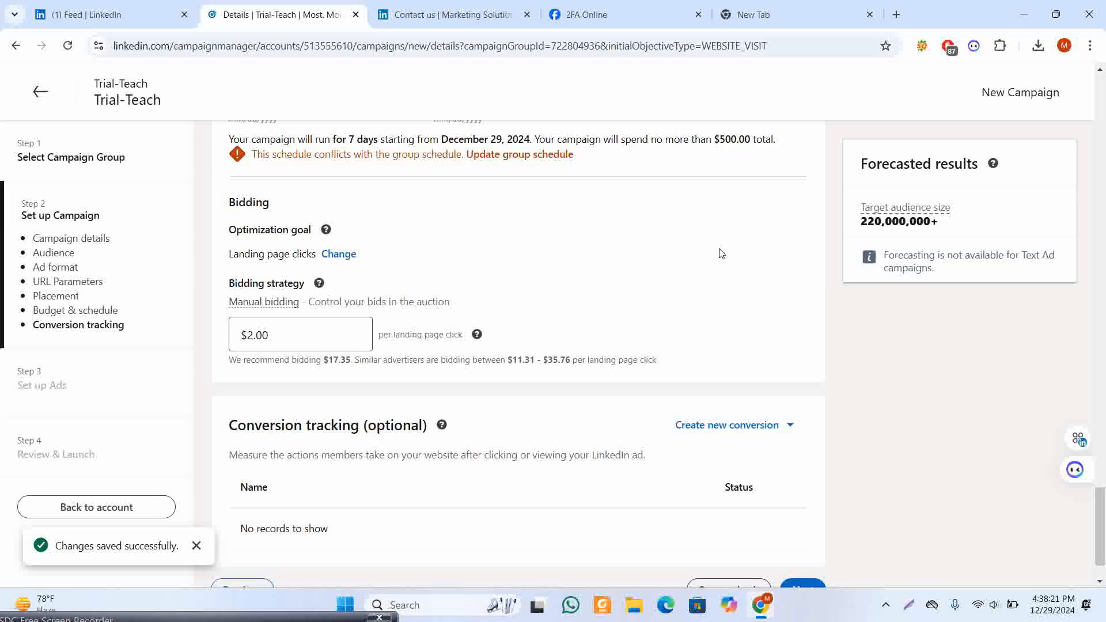
# Step: Review the campaign's budget and schedule, target locations, excluded audience attributes and bidding settings
pyautogui.scroll(5, 721, 254)
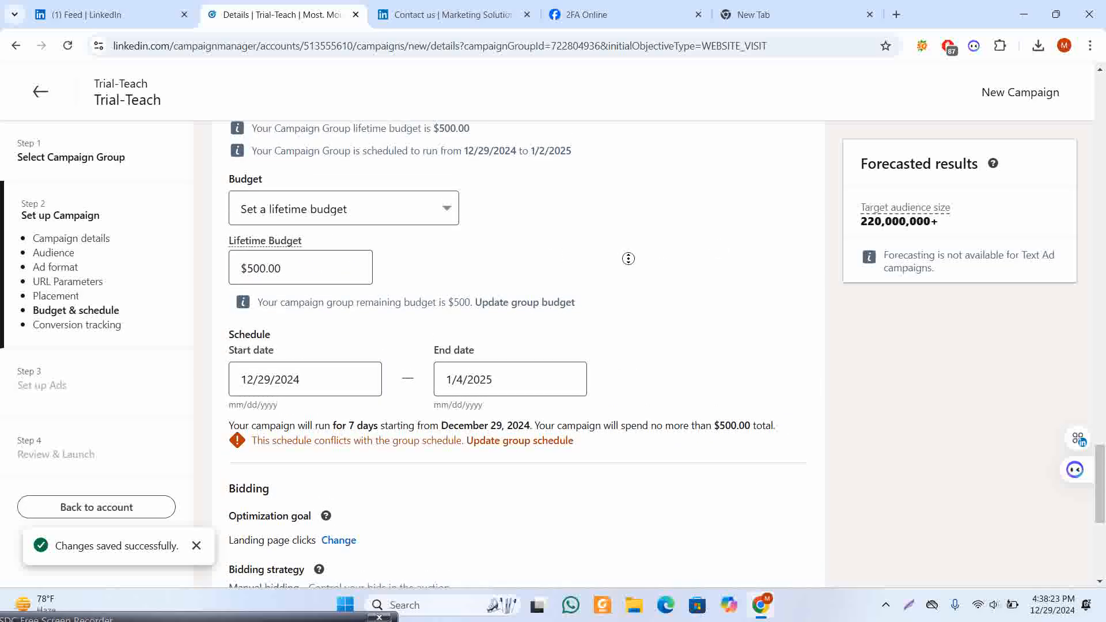
pyautogui.scroll(20, 718, 313)
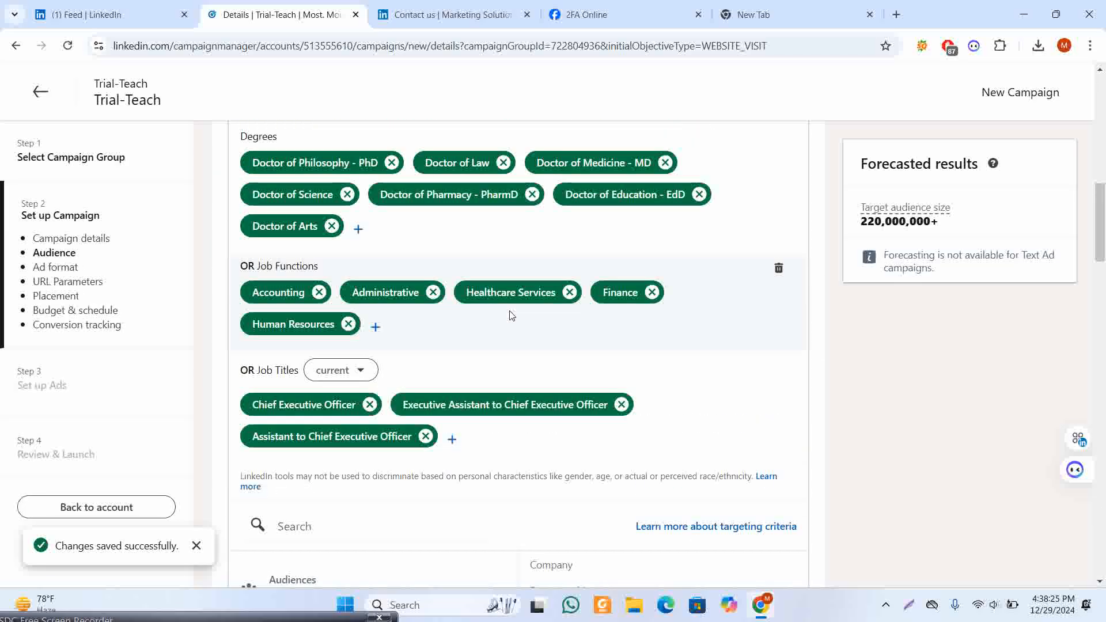
pyautogui.scroll(10, 509, 315)
pyautogui.scroll(-2, 461, 387)
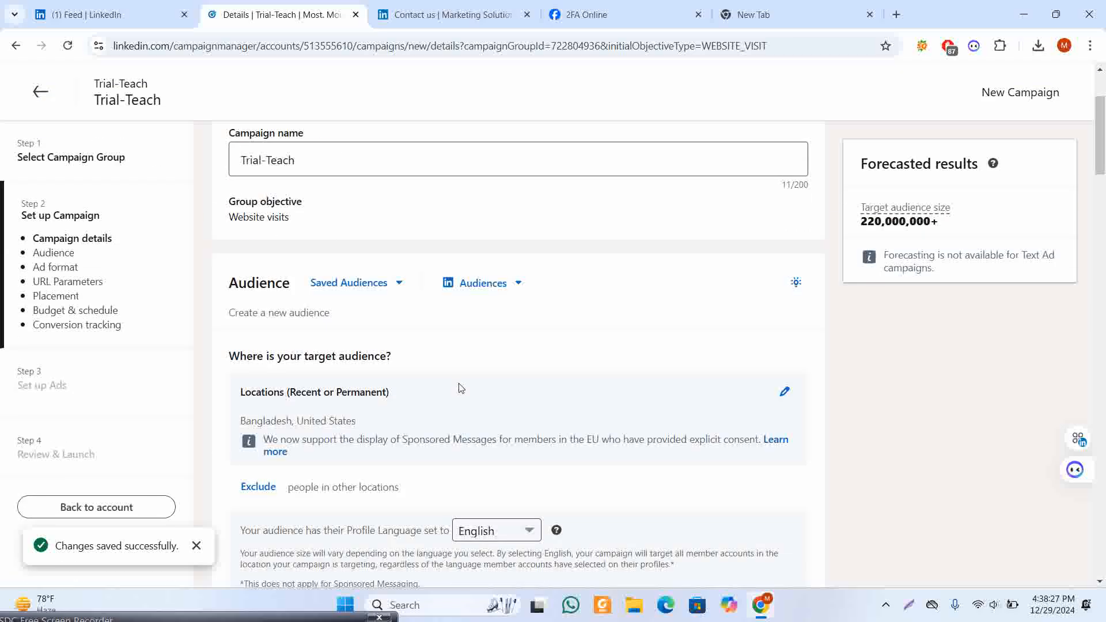
pyautogui.scroll(-20, 581, 335)
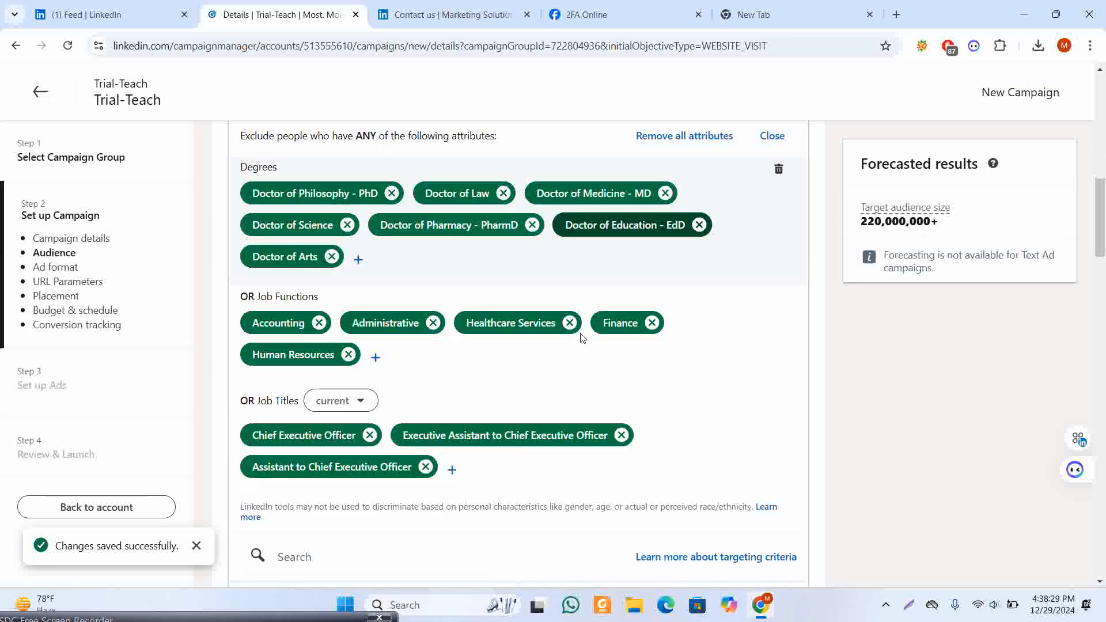
pyautogui.scroll(-15, 584, 334)
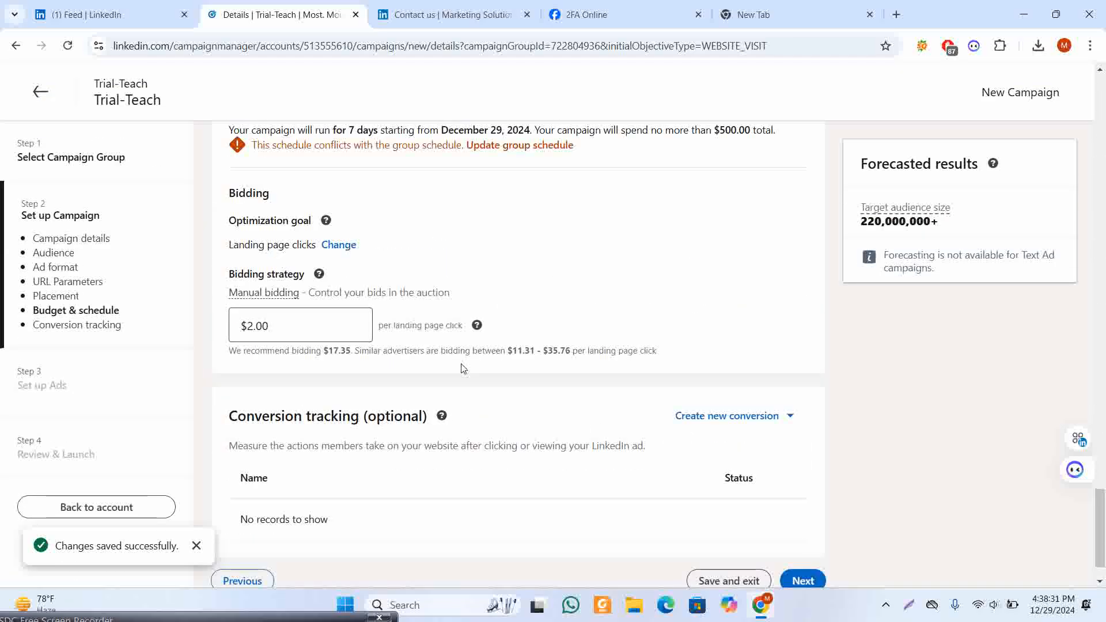
pyautogui.scroll(1, 461, 362)
pyautogui.scroll(1, 461, 361)
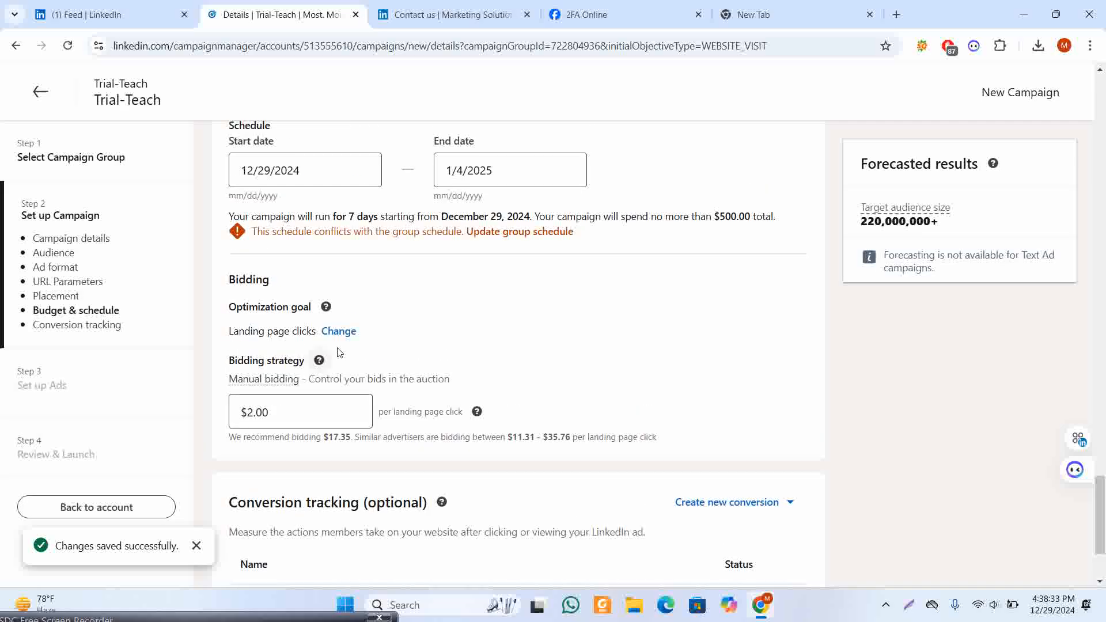
# Step: Try a lifetime budget of $1,000.00 for the campaign
pyautogui.scroll(2, 469, 334)
pyautogui.click(340, 205)
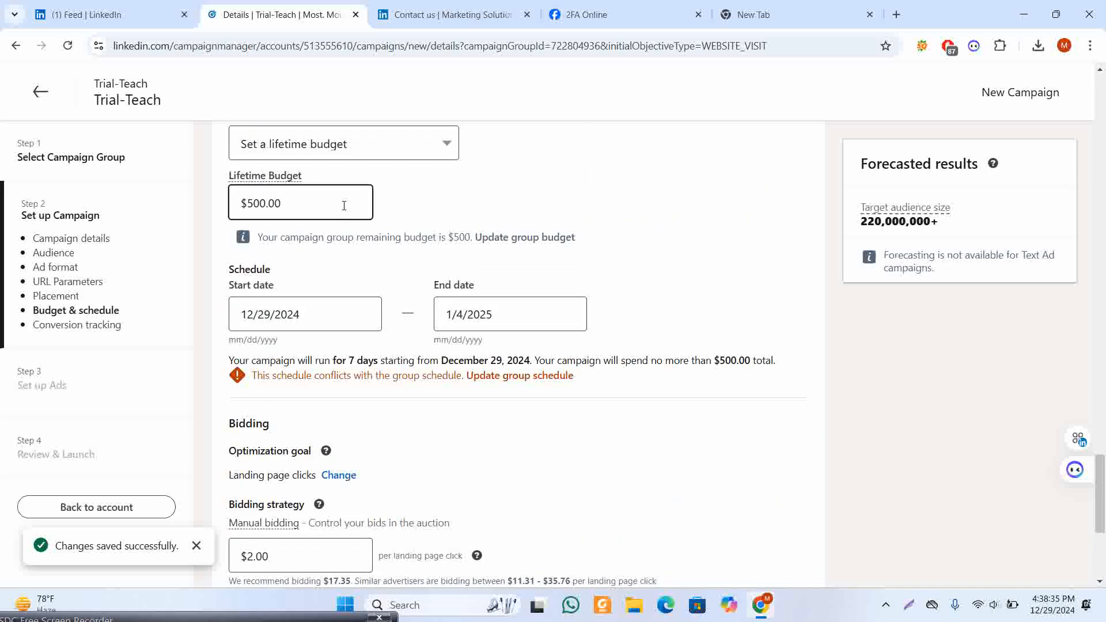
pyautogui.write('1000')
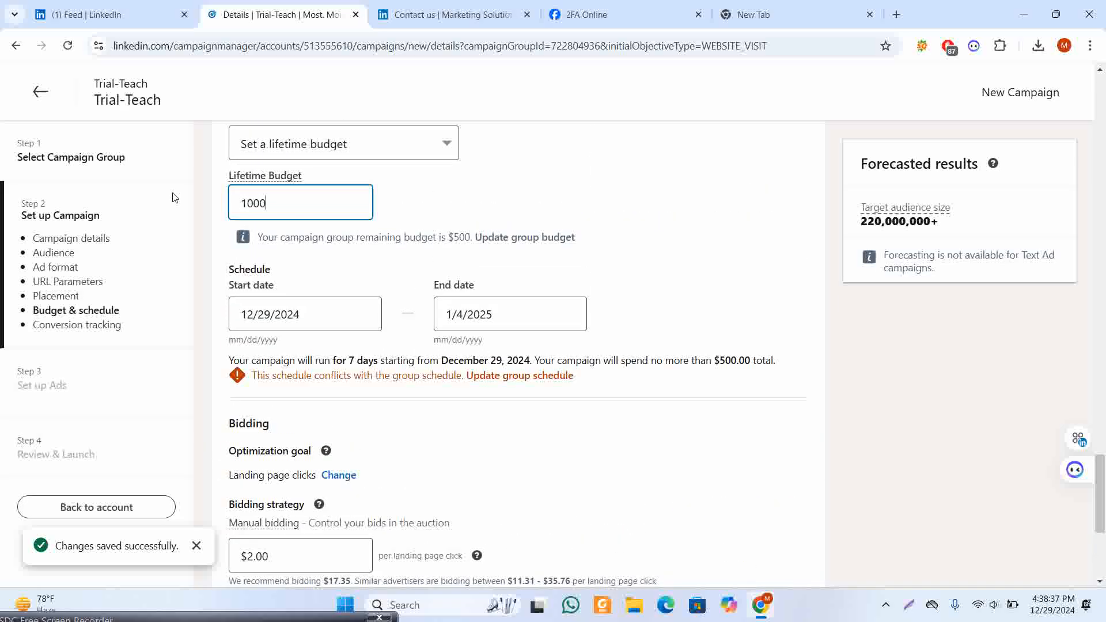
pyautogui.click(585, 176)
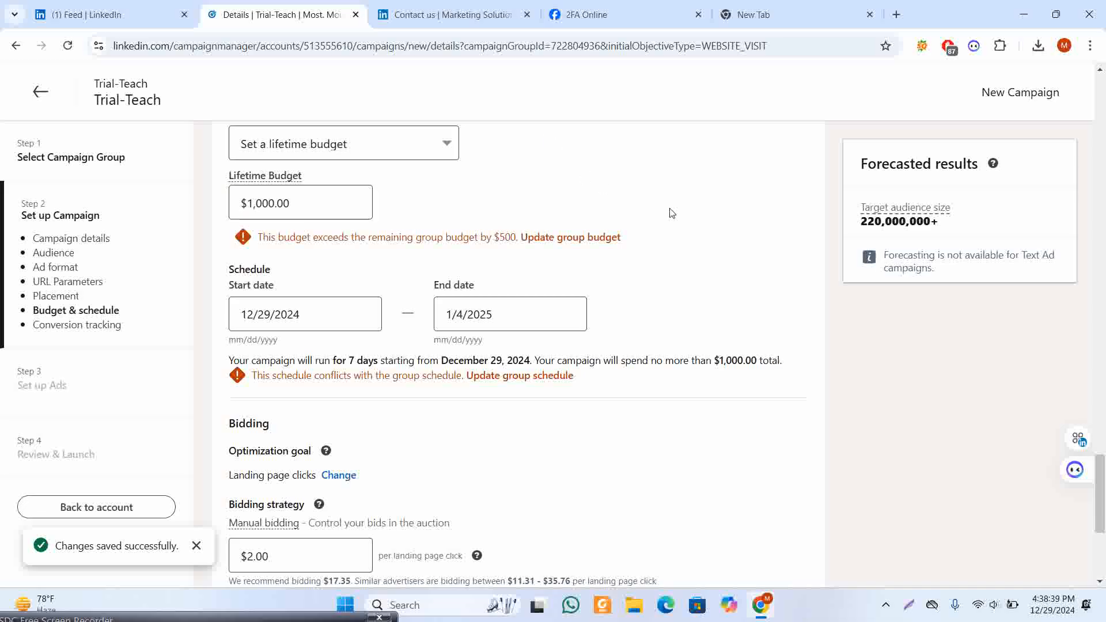
# Step: Set the campaign's lifetime budget to $200.00
pyautogui.click(331, 203)
pyautogui.write('200')
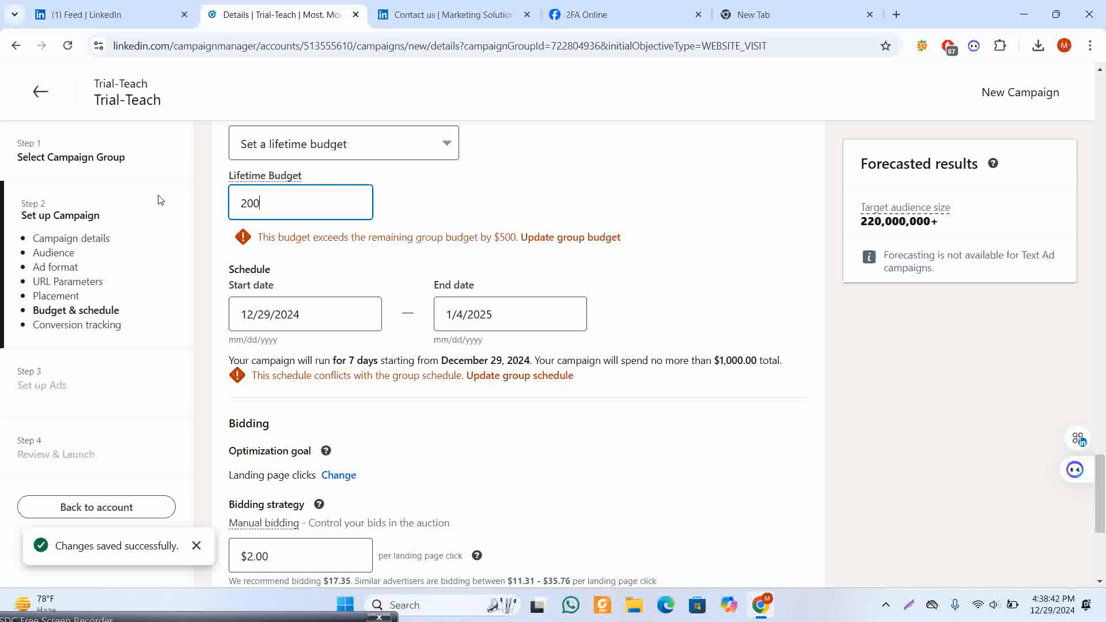
pyautogui.click(596, 182)
pyautogui.click(514, 318)
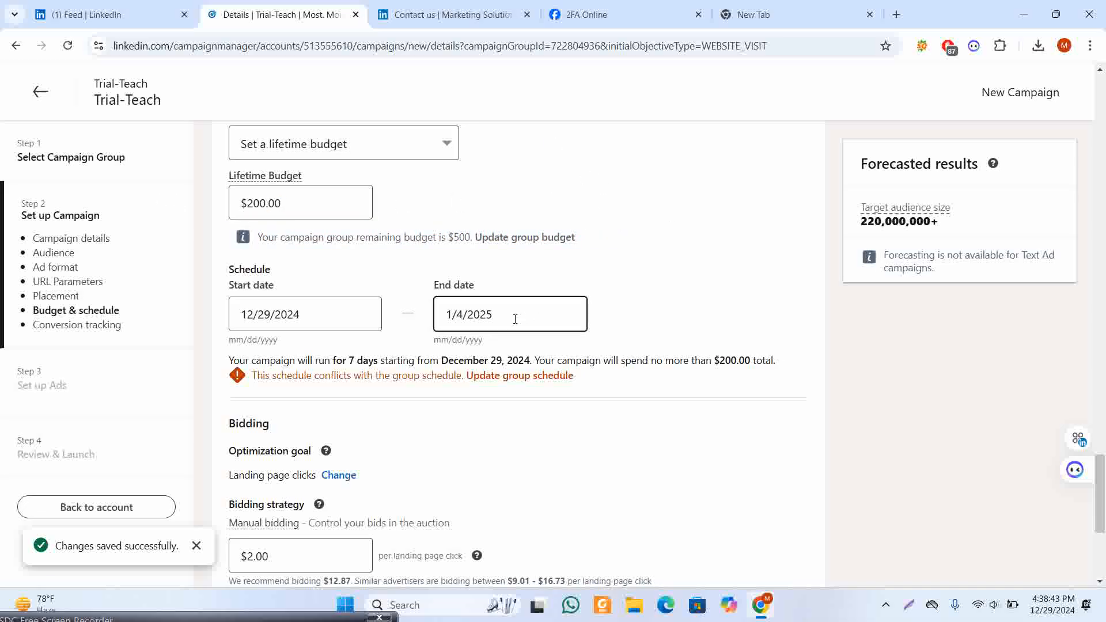
pyautogui.click(665, 258)
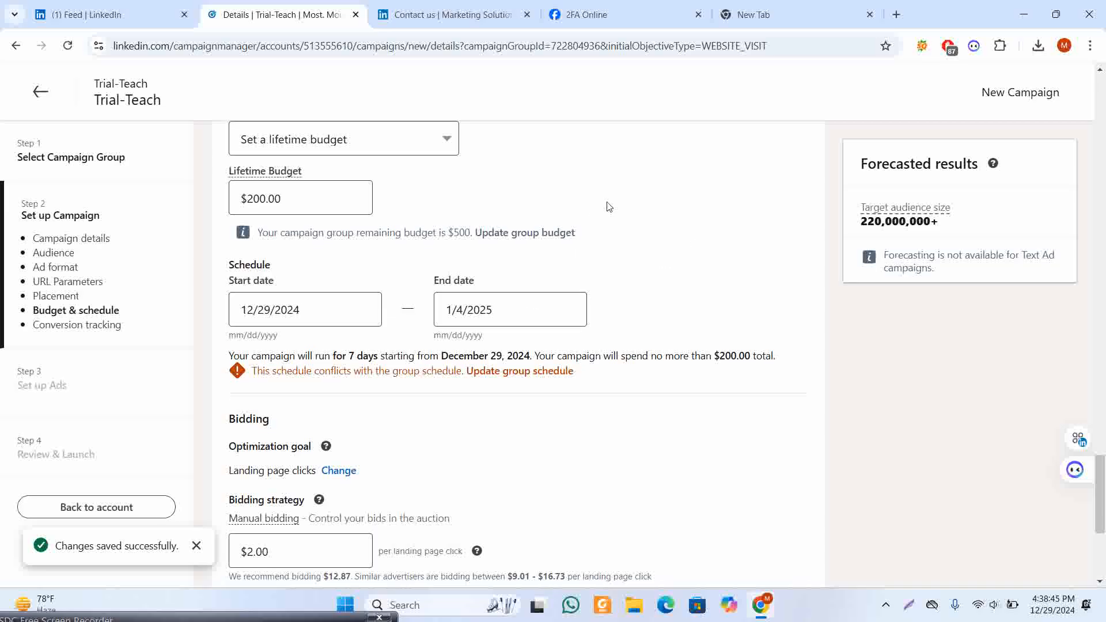
# Step: Show the available methods for creating a new conversion in the optional conversion tracking section
pyautogui.scroll(-5, 601, 208)
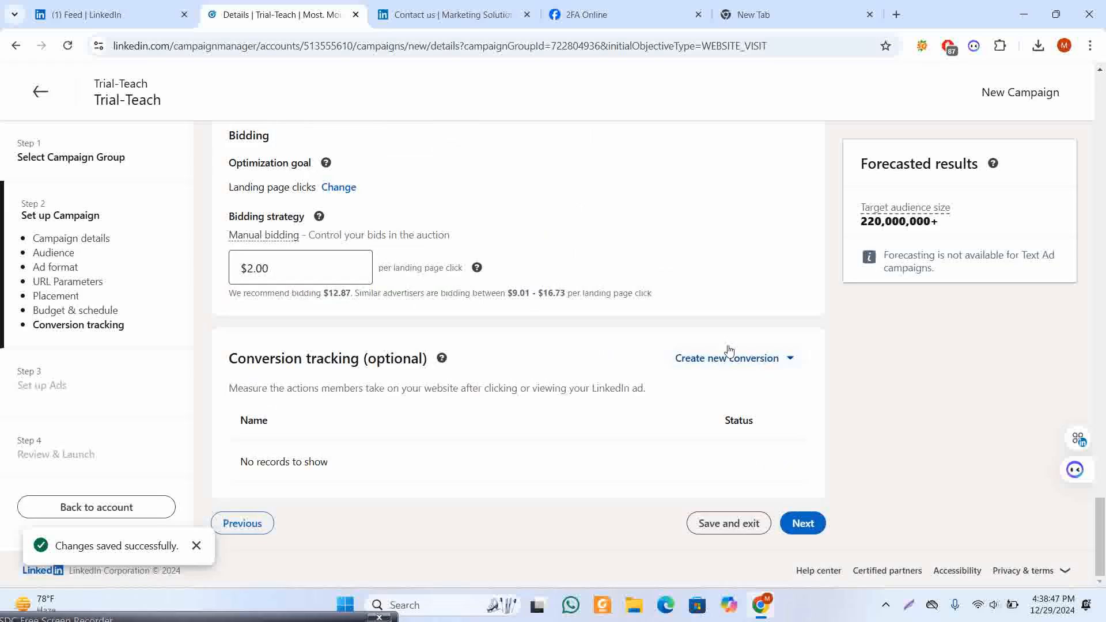
pyautogui.moveTo(212, 361); pyautogui.dragTo(479, 371)
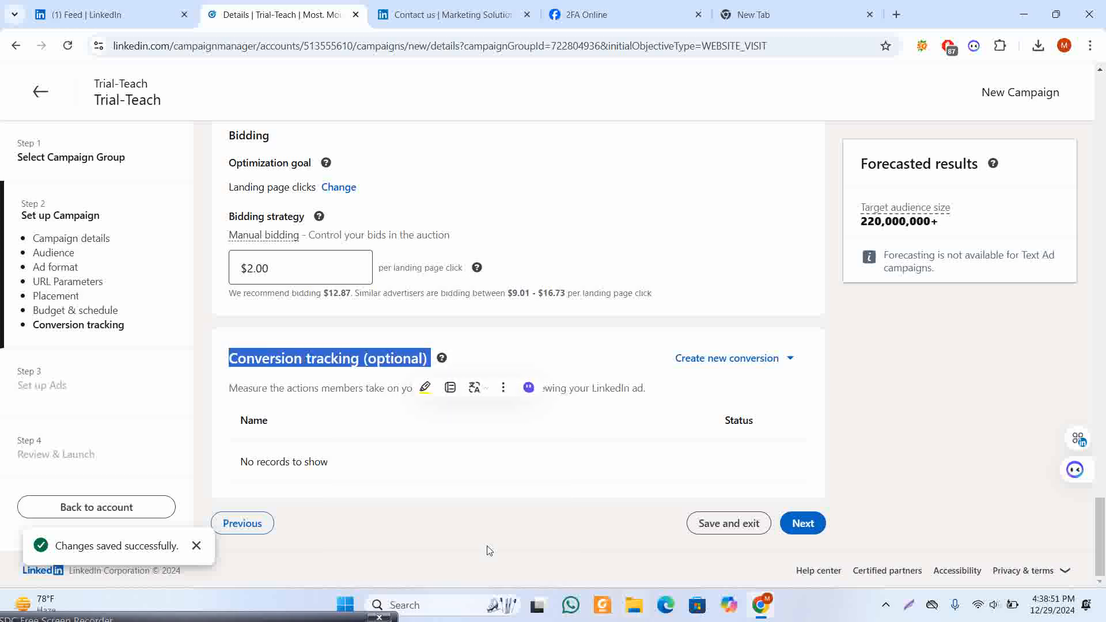
pyautogui.click(774, 358)
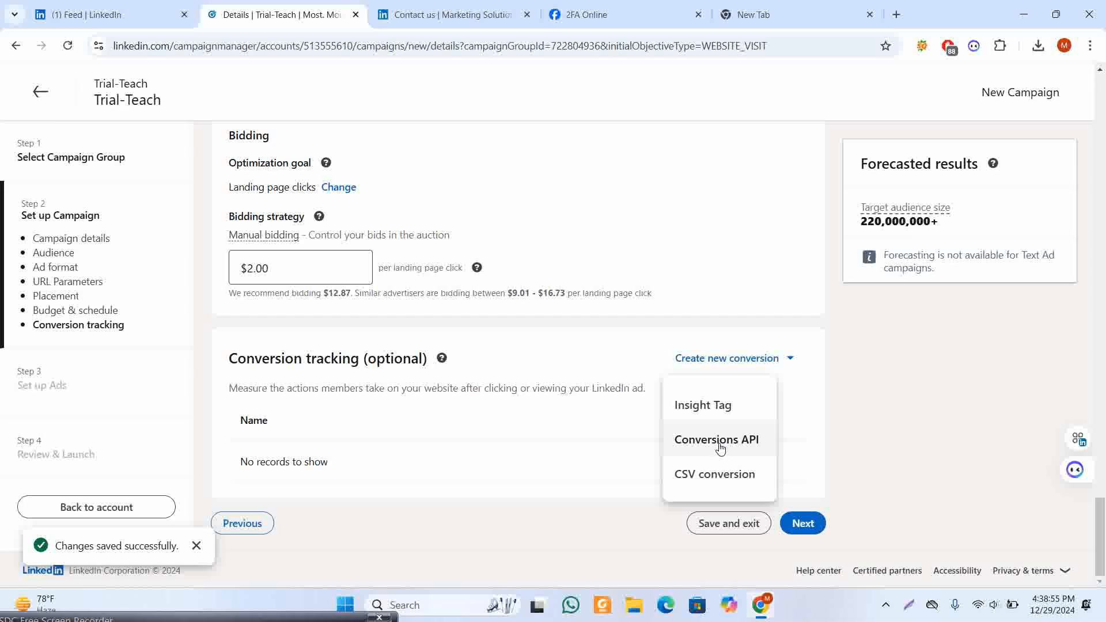
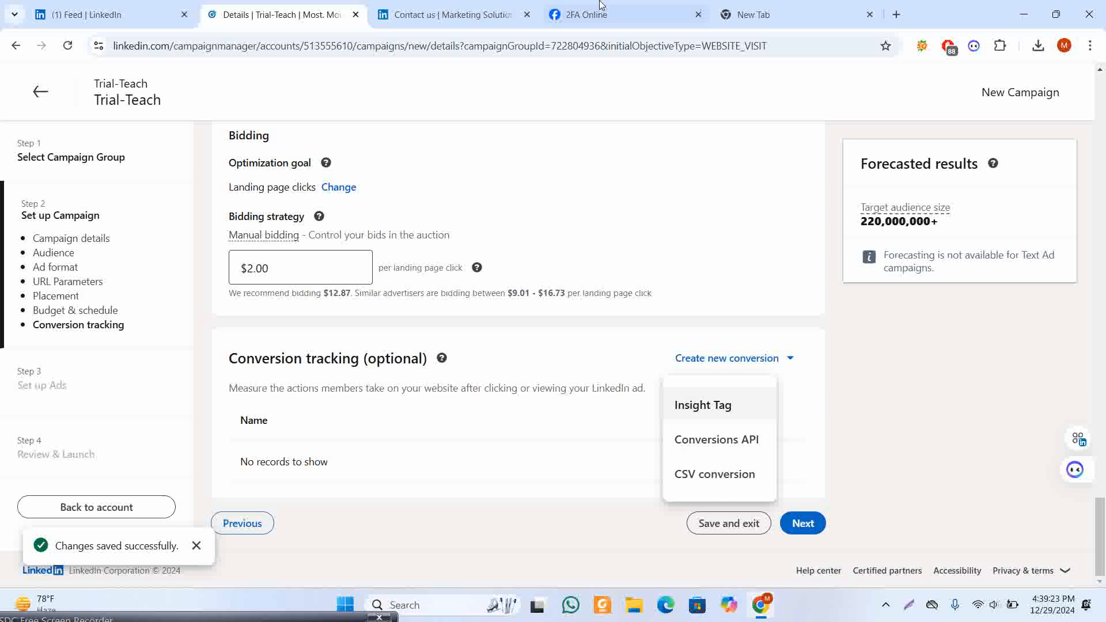
# Step: Open konika.shop in the blank browser tab, dismiss the discount pop-up and view the store's home page
pyautogui.click(818, 8)
pyautogui.click(322, 50)
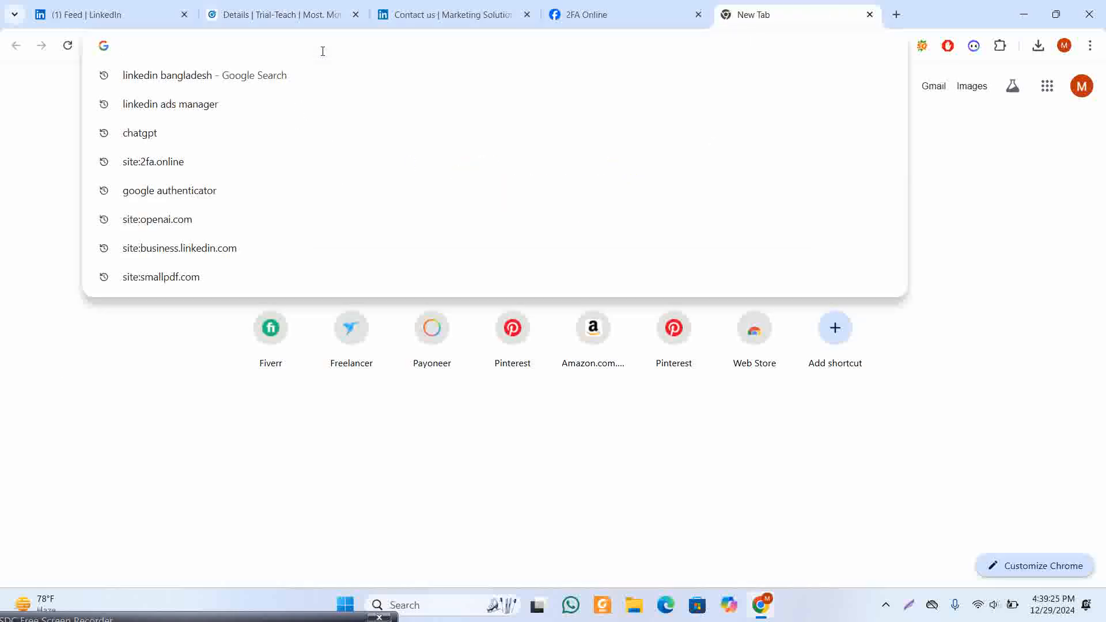
pyautogui.write('konika')
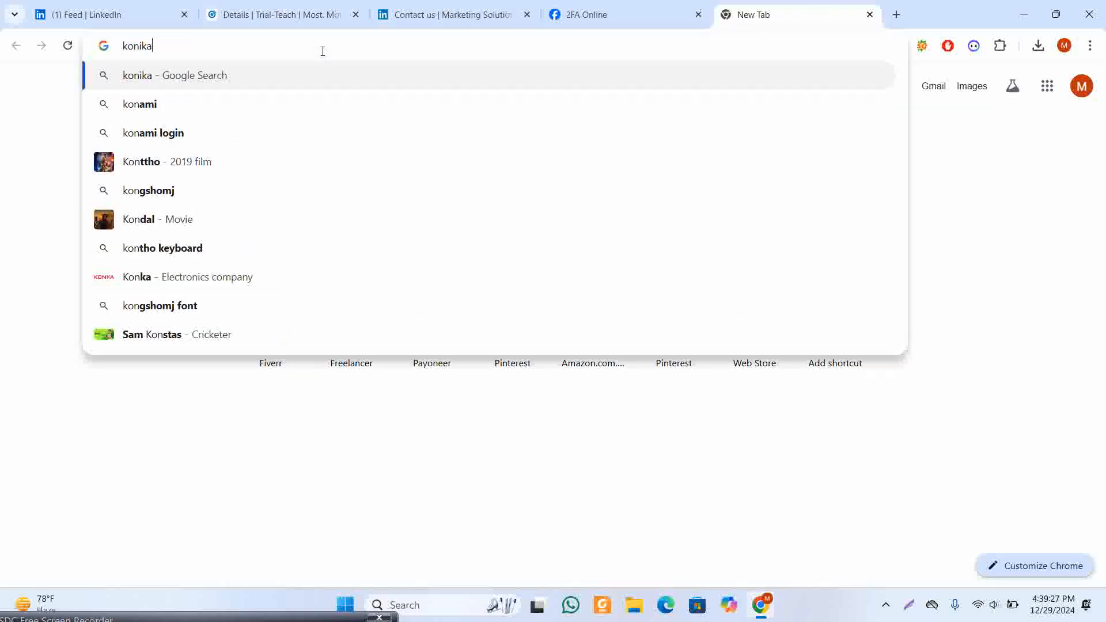
pyautogui.write('.s')
pyautogui.write('p')
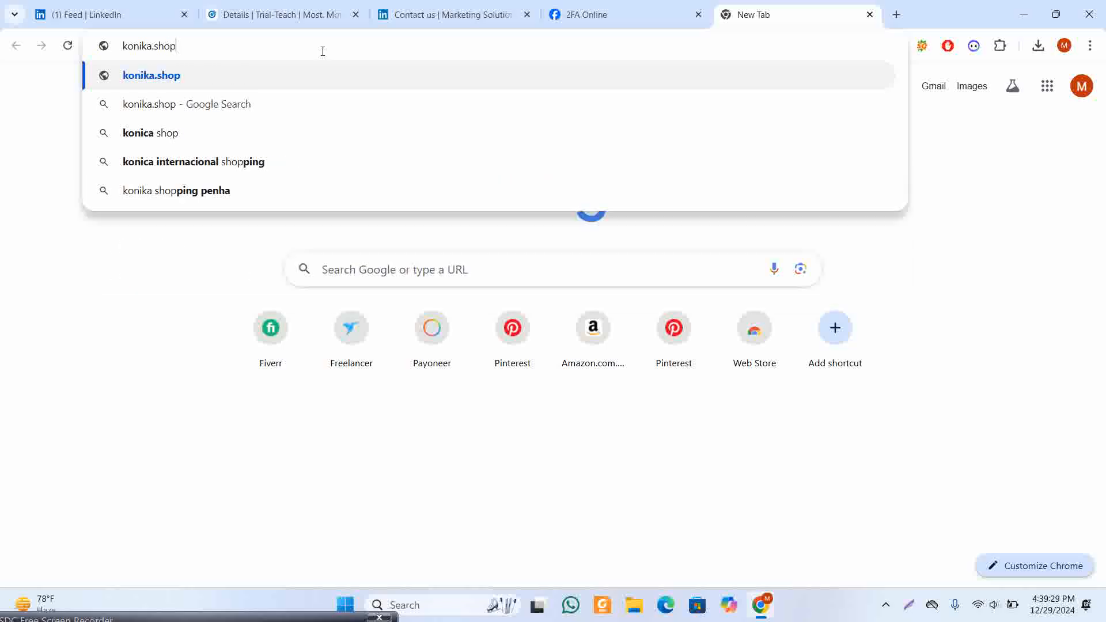
pyautogui.press('Return')
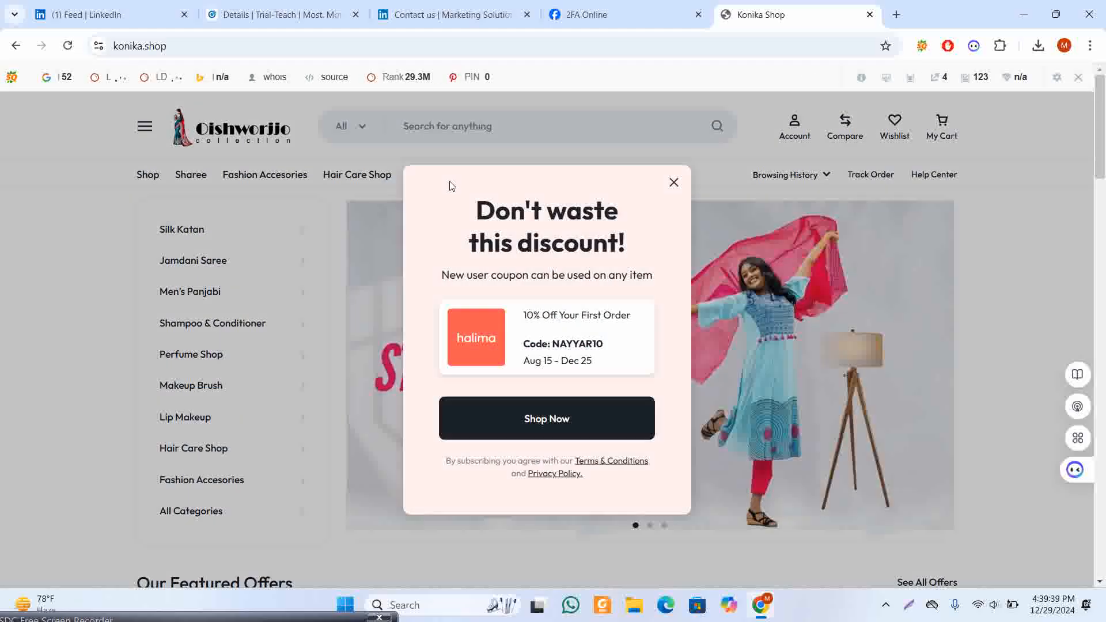
pyautogui.scroll(-1, 547, 202)
pyautogui.click(673, 183)
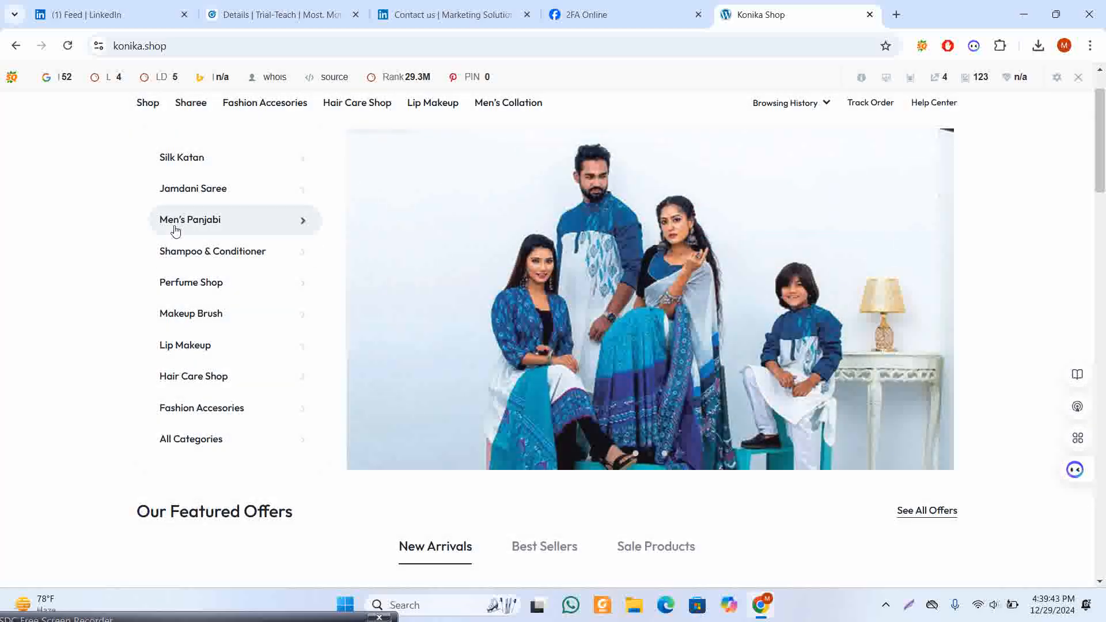
pyautogui.scroll(1, 173, 229)
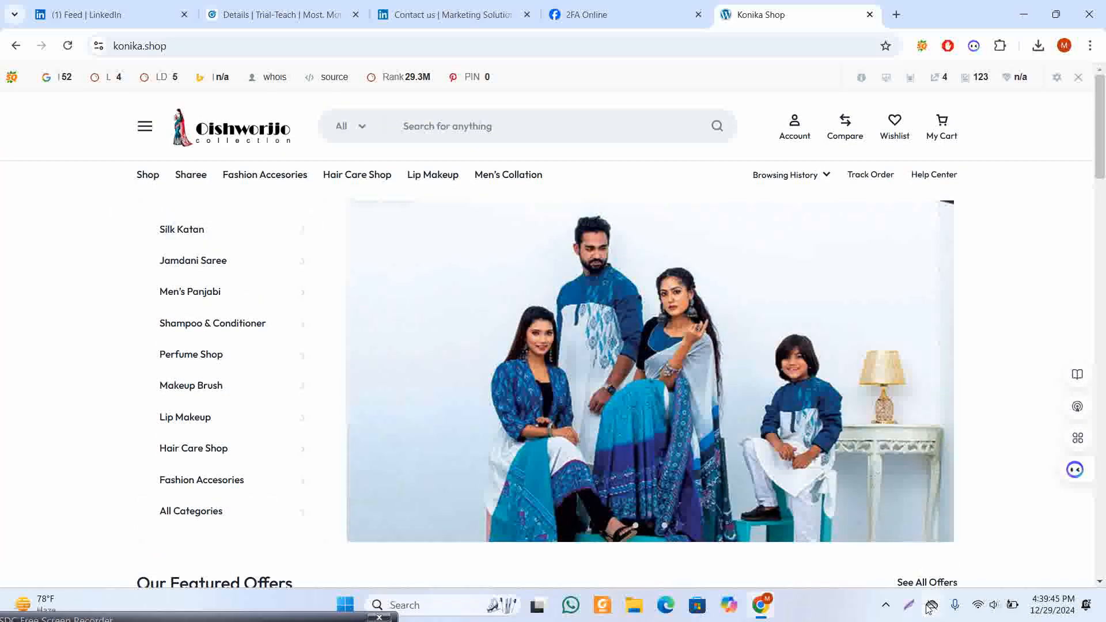
# Step: Capture the full screen and outline the Shop and Sharee navigation entries with red rectangles
pyautogui.click(908, 605)
pyautogui.moveTo(1, 1); pyautogui.dragTo(1101, 619)
pyautogui.click(972, 555)
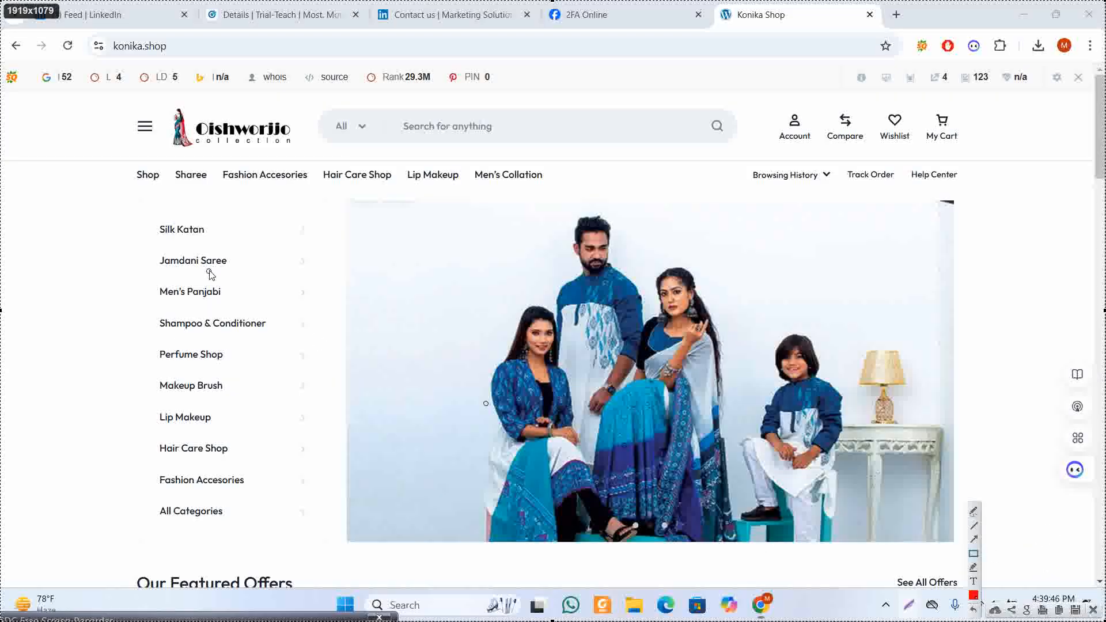
pyautogui.moveTo(120, 164)
pyautogui.mouseDown()
pyautogui.moveTo(164, 189)
pyautogui.moveTo(184, 180)
pyautogui.moveTo(224, 208)
pyautogui.moveTo(216, 194)
pyautogui.mouseUp()
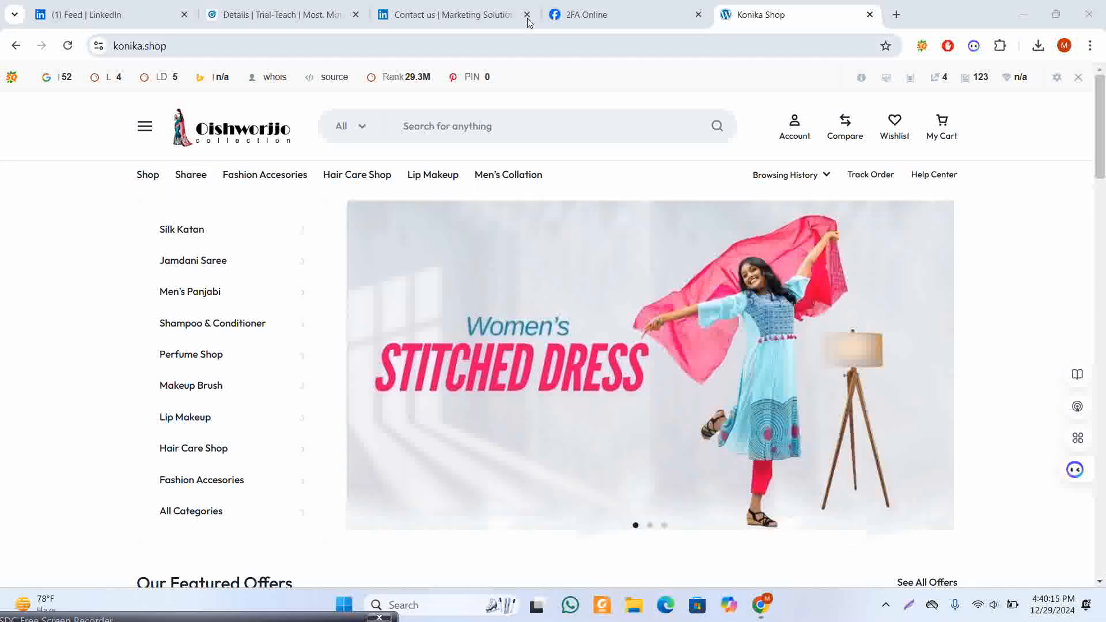
# Step: Return to the campaign setup and check the conversion list in the conversion tracking section
pyautogui.click(495, 14)
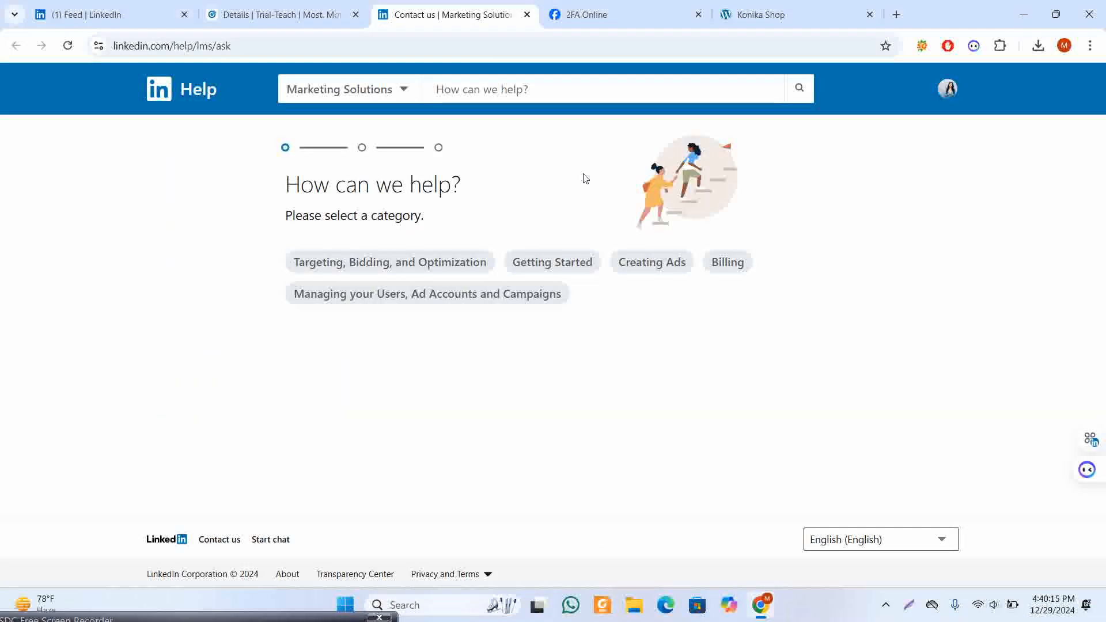
pyautogui.click(270, 14)
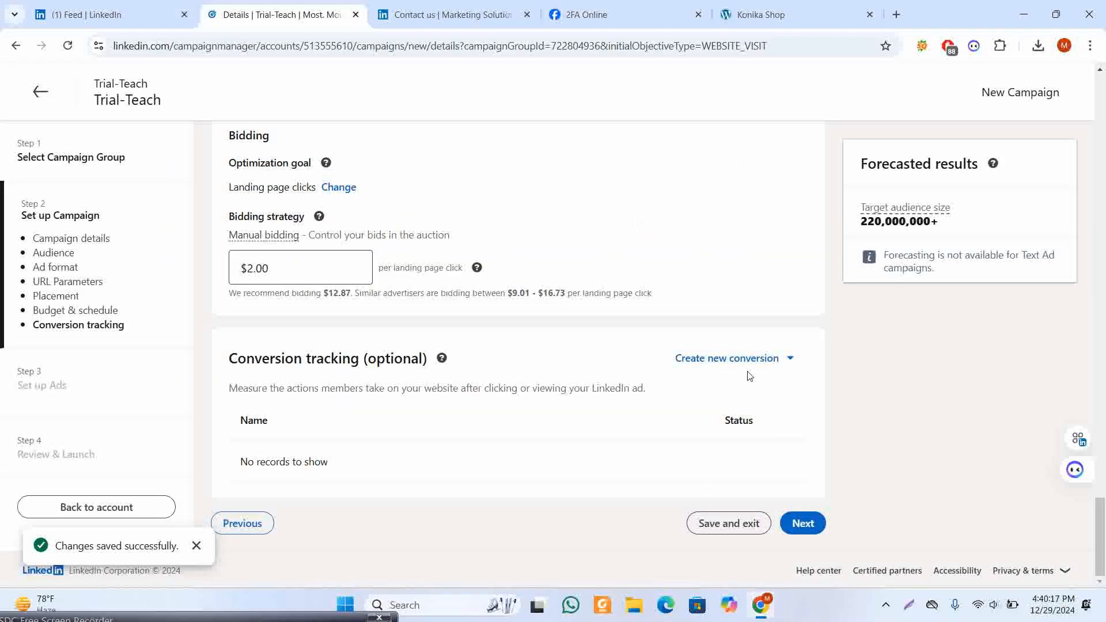
pyautogui.moveTo(232, 465); pyautogui.dragTo(779, 482)
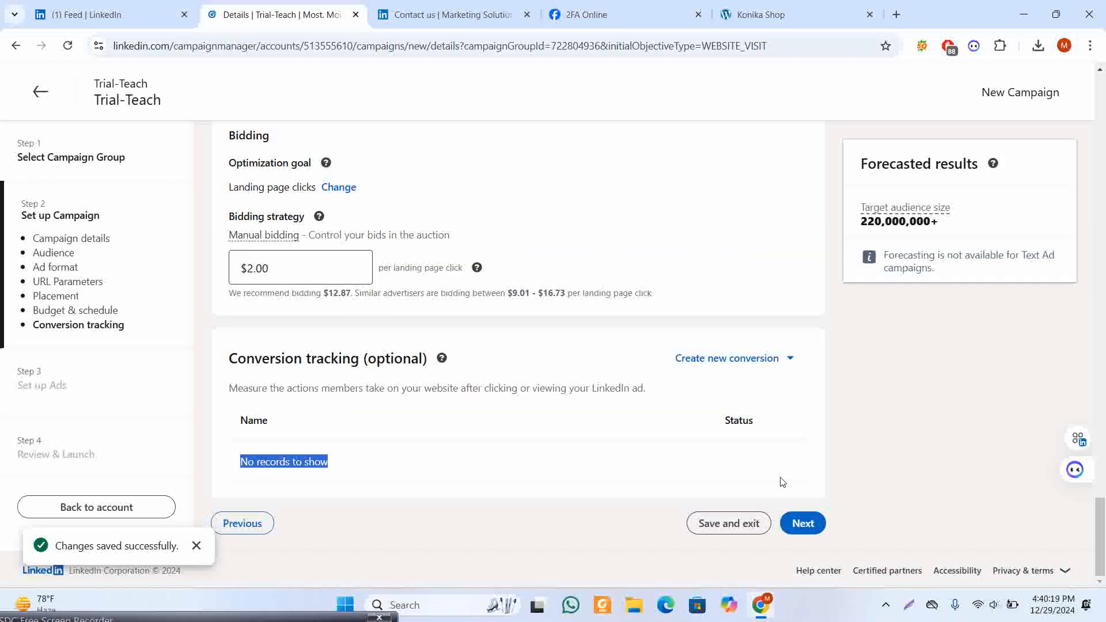
pyautogui.click(783, 483)
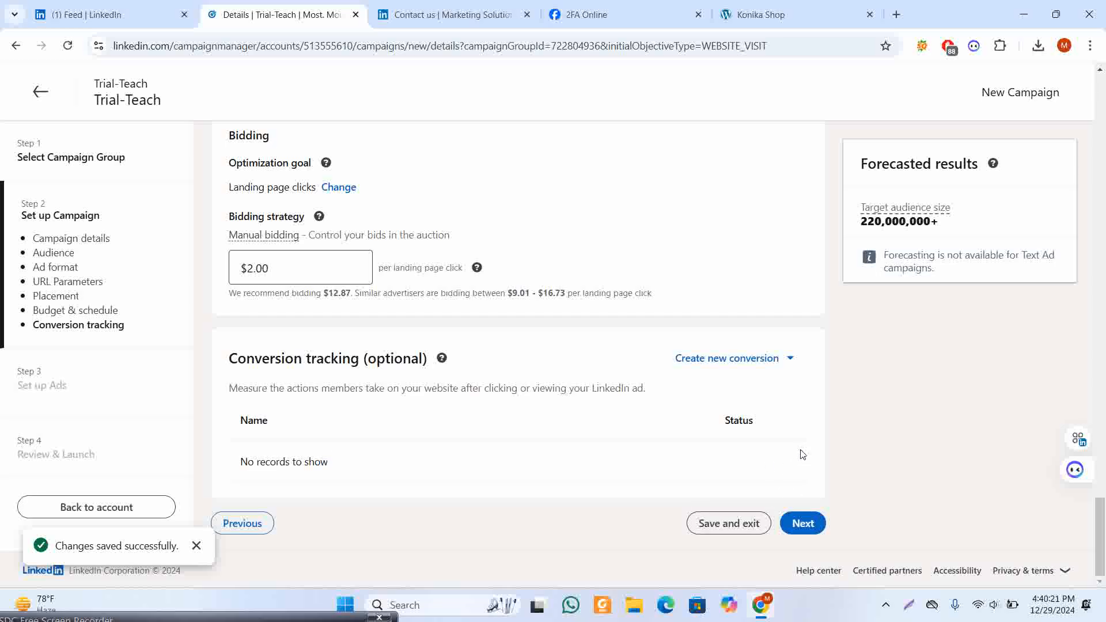
# Step: Go back to the shop site and open the Tresemme Cleanse & Replenish Shampoo product page
pyautogui.click(786, 9)
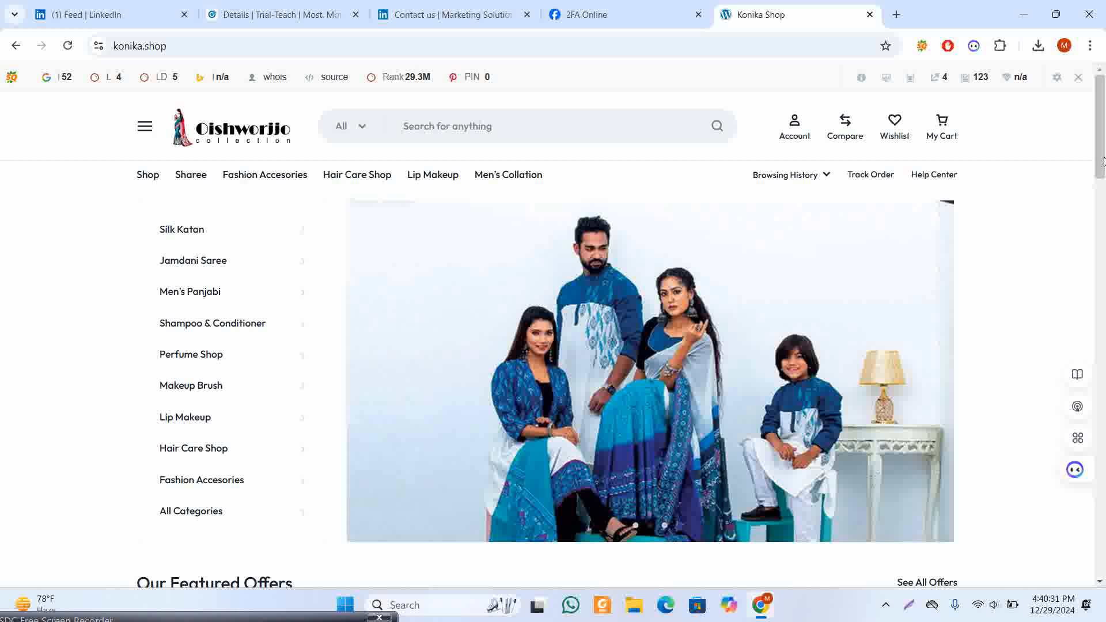
pyautogui.moveTo(1102, 161); pyautogui.dragTo(1102, 190)
pyautogui.scroll(-5, 656, 354)
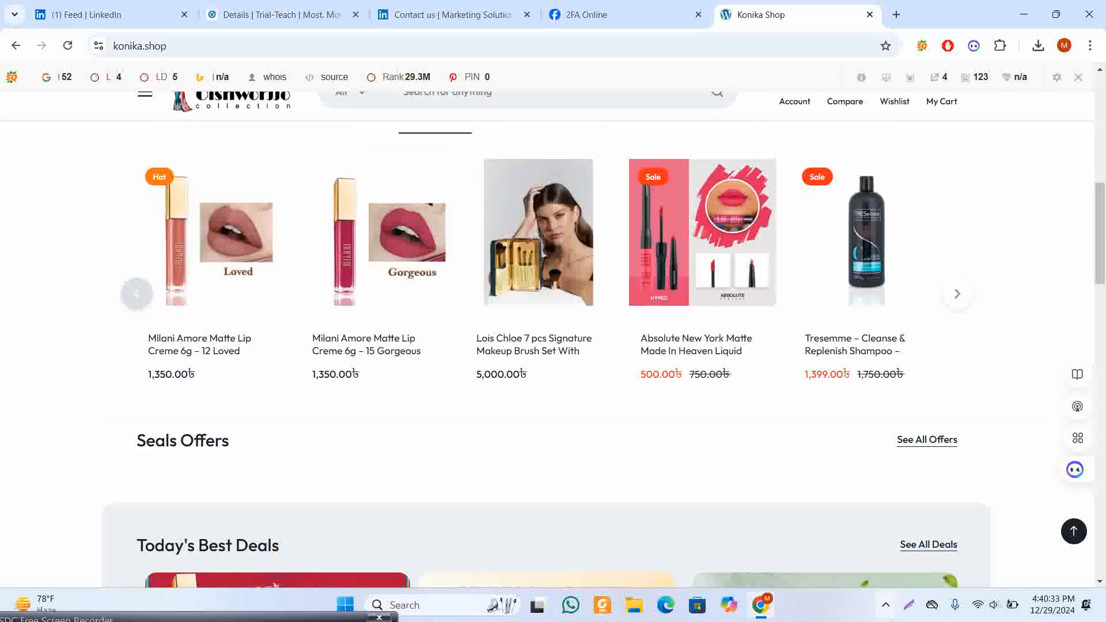
pyautogui.click(702, 393)
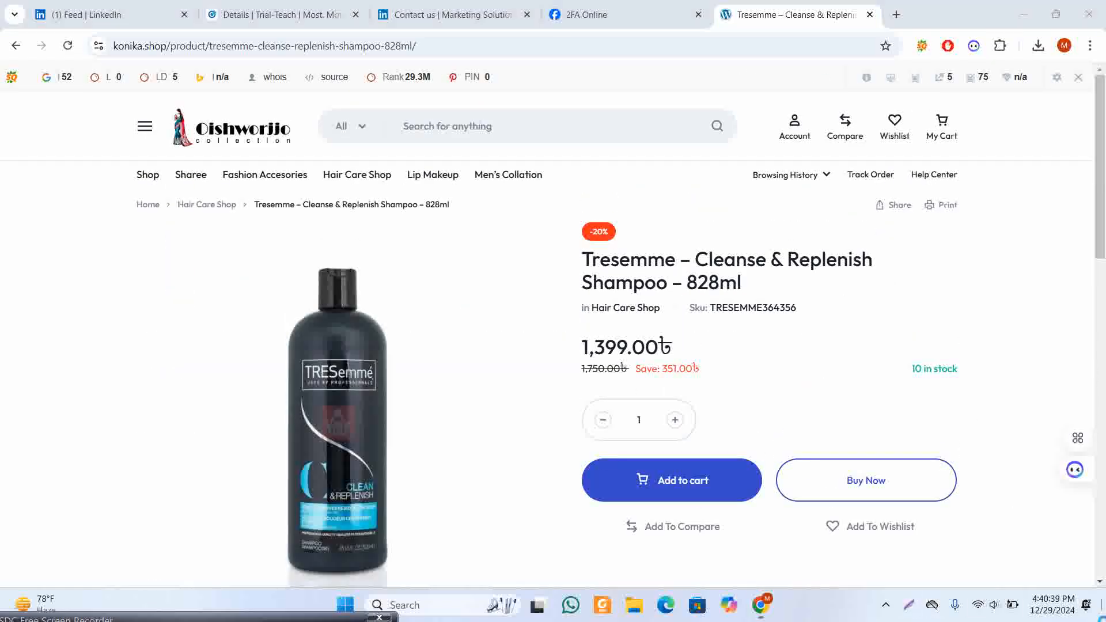
# Step: Capture the full screen and draw red rectangles around the product URL, Add to cart and Buy Now
pyautogui.press('Print')
pyautogui.moveTo(1, 3)
pyautogui.mouseDown()
pyautogui.moveTo(572, 487)
pyautogui.moveTo(1105, 621)
pyautogui.mouseUp()
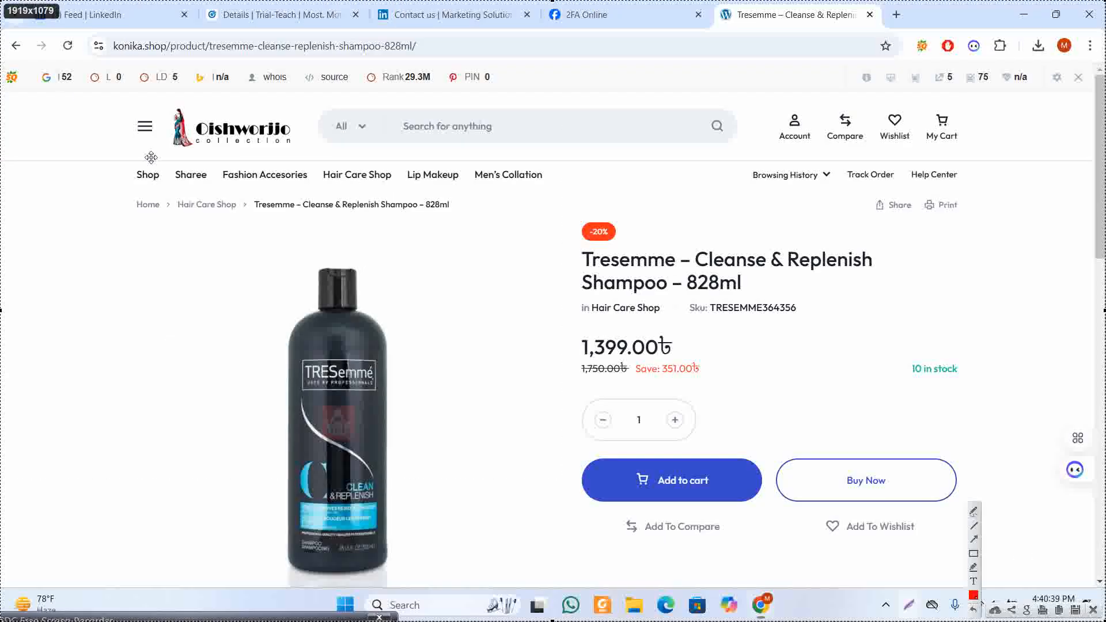
pyautogui.click(973, 554)
pyautogui.moveTo(109, 31)
pyautogui.mouseDown()
pyautogui.moveTo(146, 53)
pyautogui.moveTo(293, 69)
pyautogui.moveTo(424, 66)
pyautogui.mouseUp()
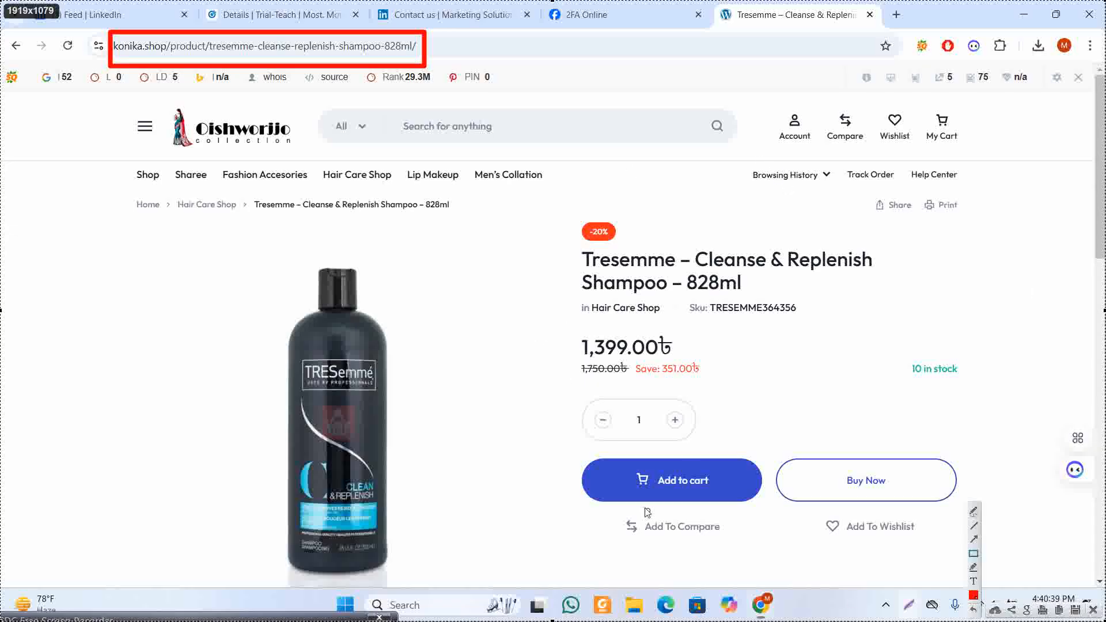
pyautogui.moveTo(586, 442)
pyautogui.mouseDown()
pyautogui.moveTo(739, 490)
pyautogui.moveTo(758, 525)
pyautogui.mouseUp()
pyautogui.moveTo(788, 443)
pyautogui.mouseDown()
pyautogui.moveTo(857, 501)
pyautogui.moveTo(974, 519)
pyautogui.mouseUp()
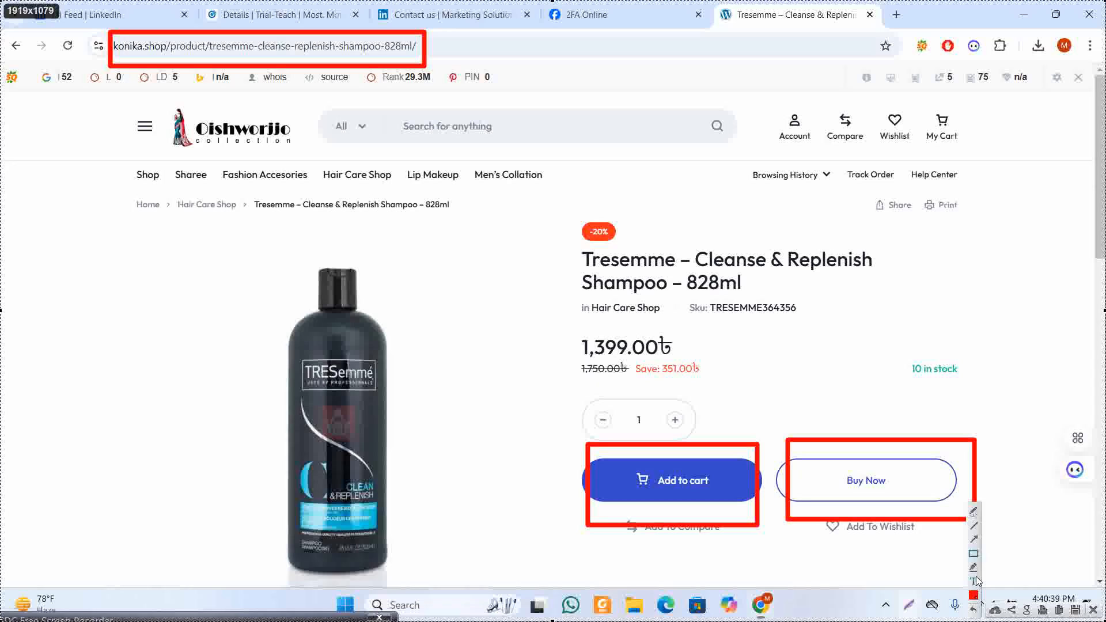
# Step: Draw red arrows pointing at the marked Add to cart and Buy Now areas
pyautogui.click(973, 538)
pyautogui.moveTo(451, 562); pyautogui.dragTo(573, 499)
pyautogui.moveTo(944, 586); pyautogui.dragTo(900, 531)
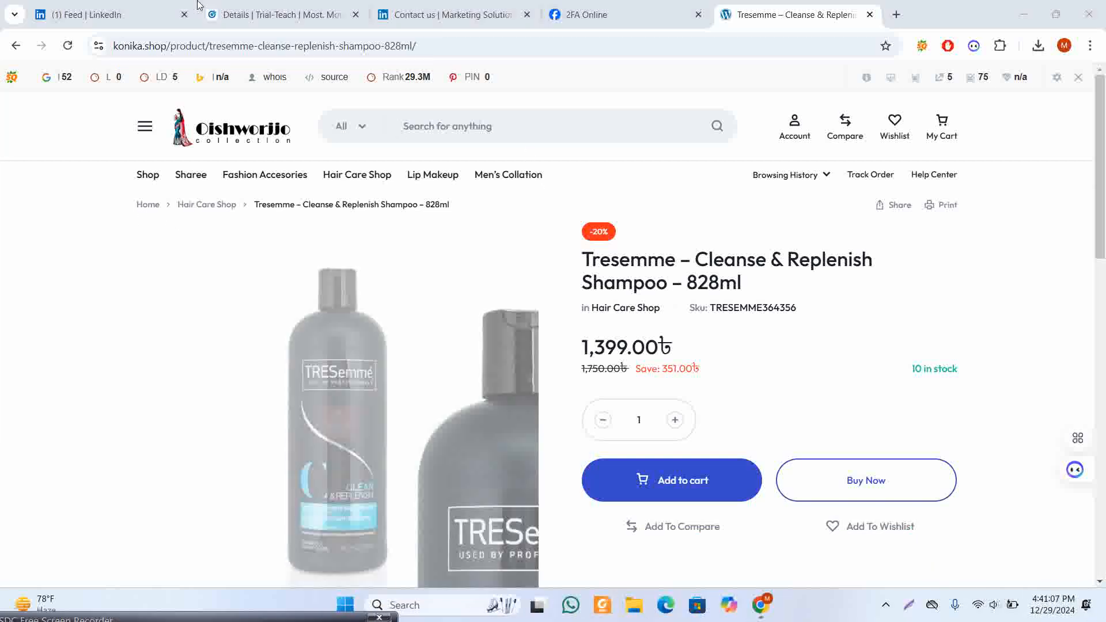
# Step: Return to the campaign setup, continue to the ad setup step and confirm saving the objective and ad format
pyautogui.click(199, 7)
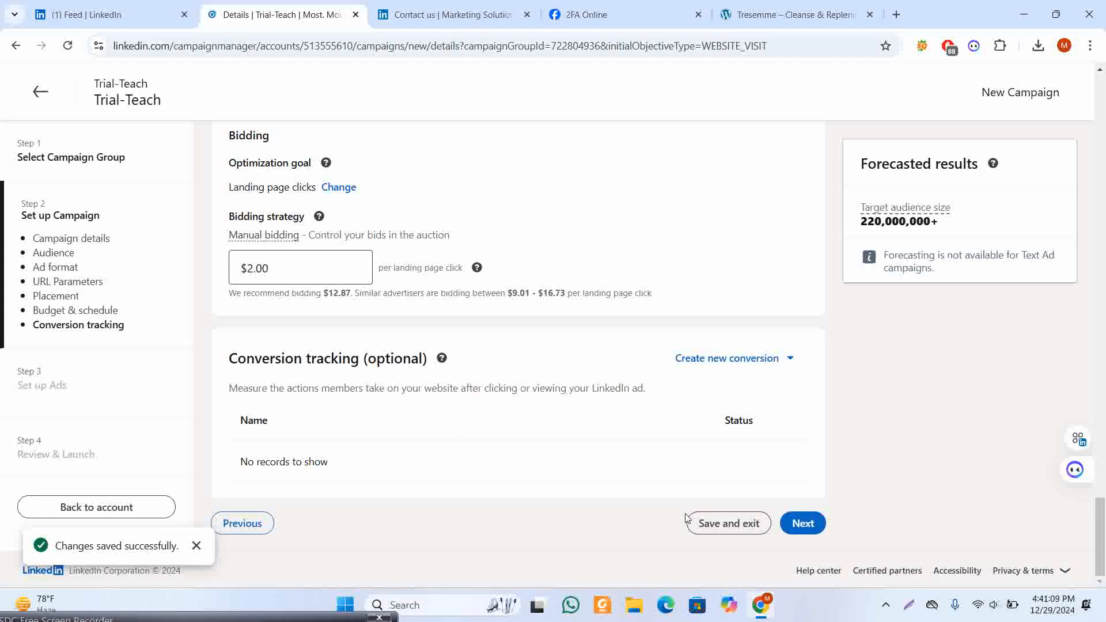
pyautogui.scroll(9, 607, 431)
pyautogui.scroll(-10, 608, 432)
pyautogui.click(798, 521)
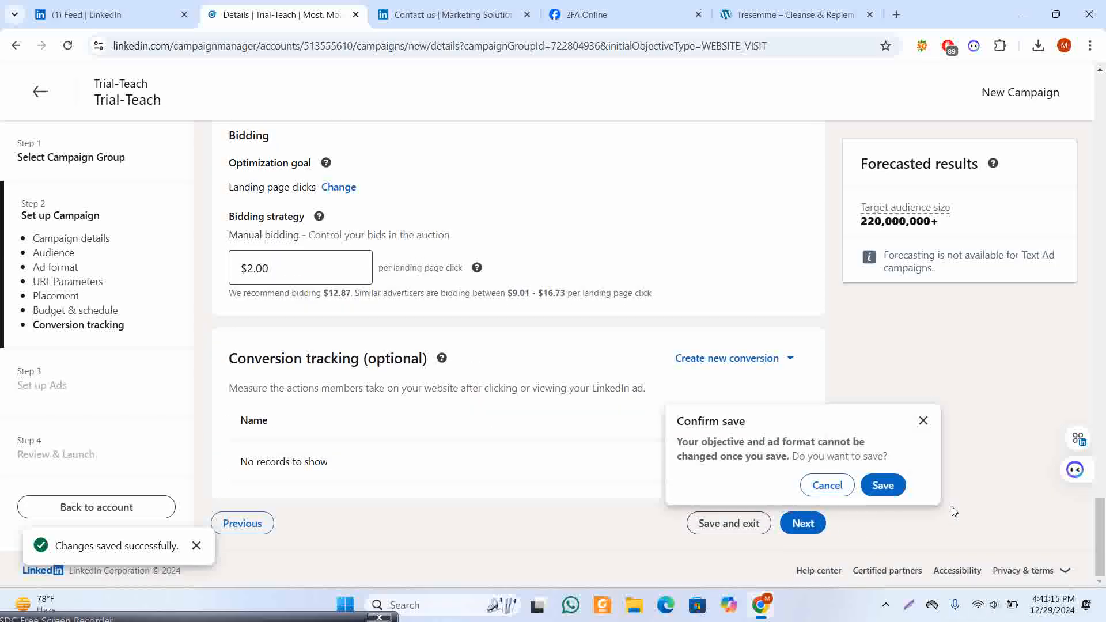
pyautogui.click(882, 486)
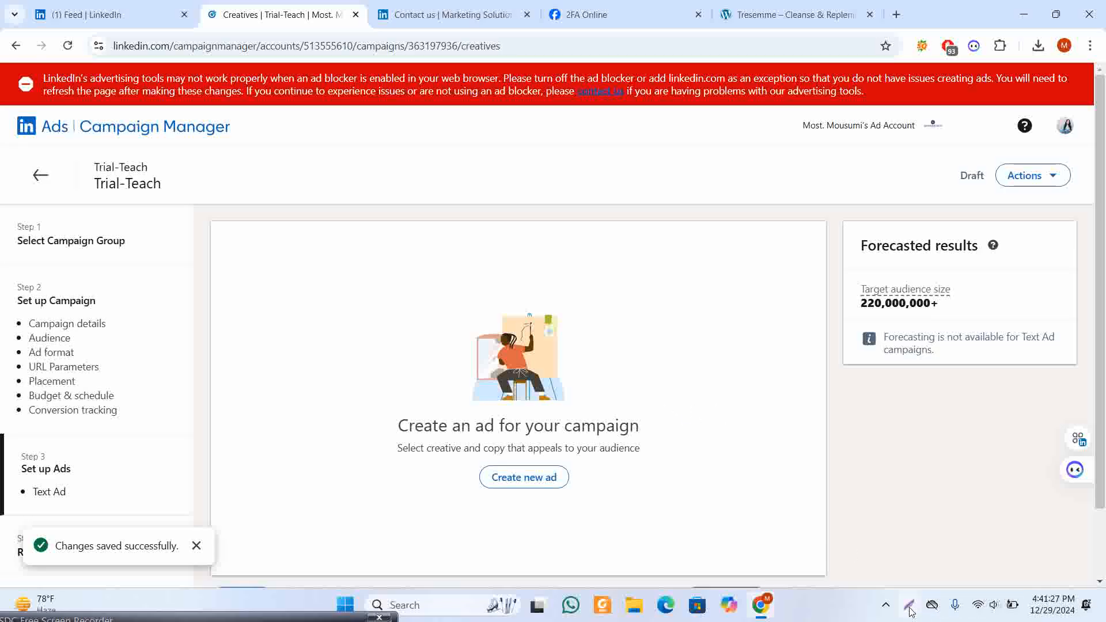
# Step: Capture the ad setup page, outline Save and exit with a red rectangle and discard the capture
pyautogui.scroll(-2, 528, 261)
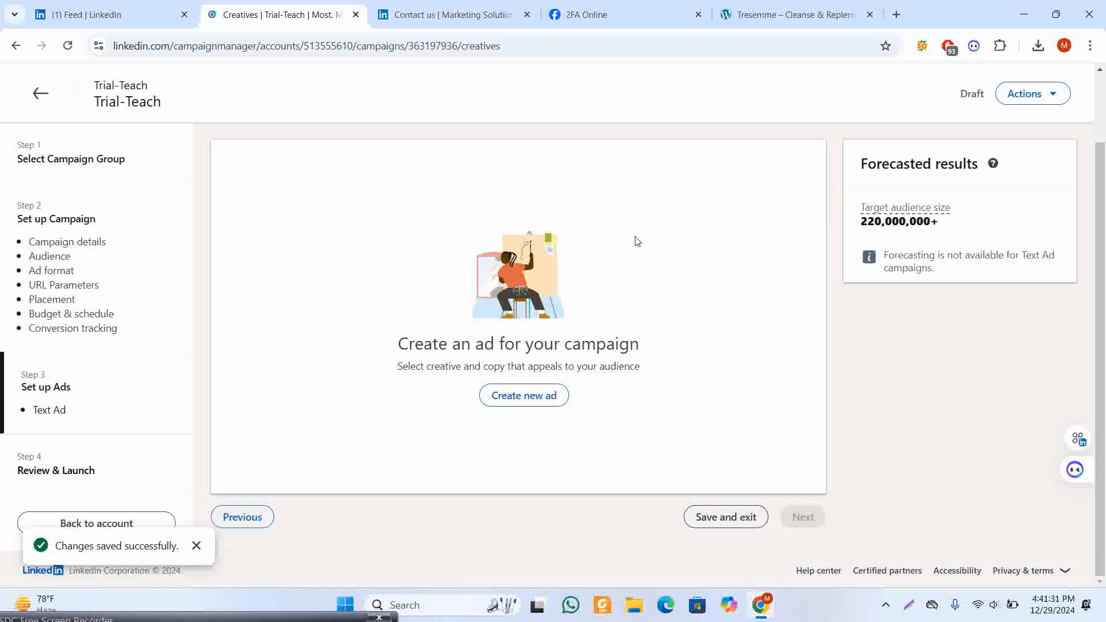
pyautogui.scroll(2, 773, 362)
pyautogui.scroll(-2, 865, 401)
pyautogui.click(908, 605)
pyautogui.moveTo(0, 0); pyautogui.dragTo(1105, 606)
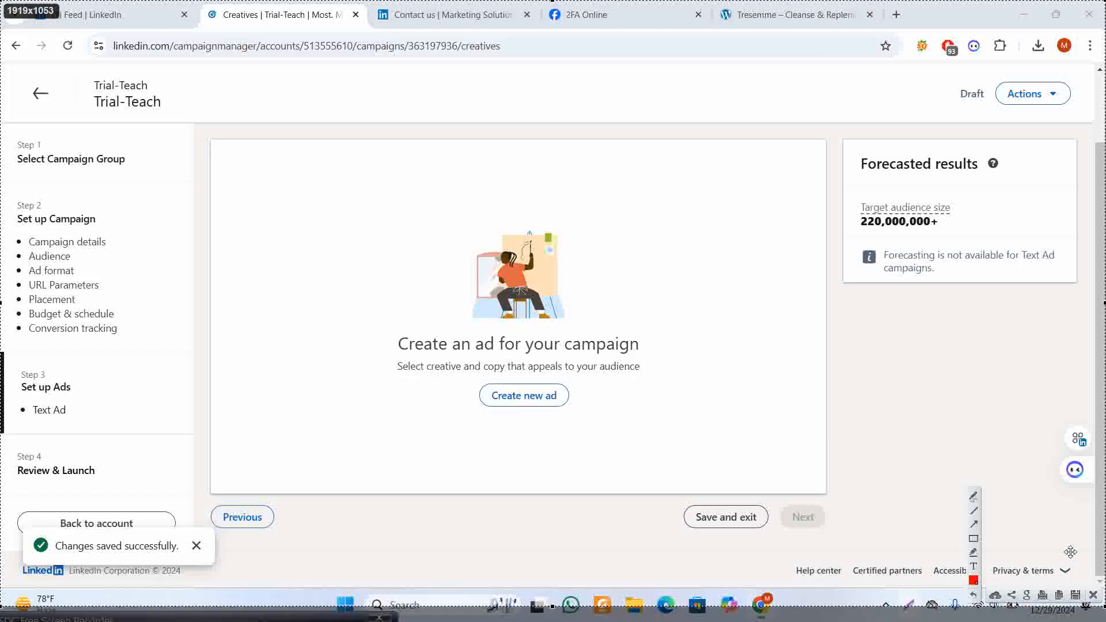
pyautogui.click(974, 539)
pyautogui.moveTo(685, 494); pyautogui.dragTo(772, 542)
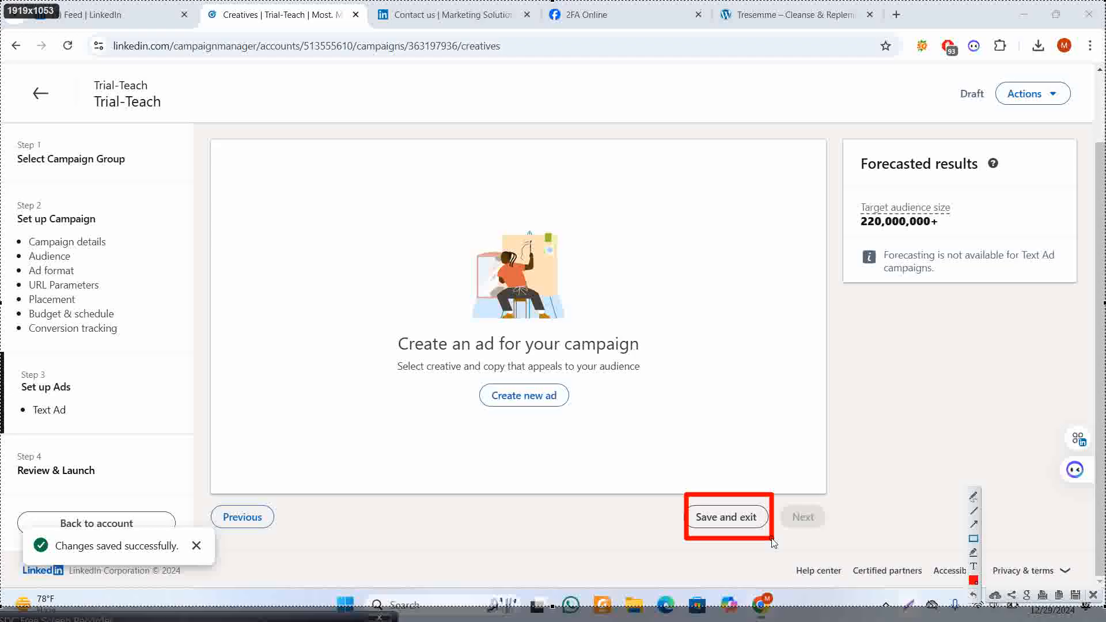
pyautogui.click(1093, 594)
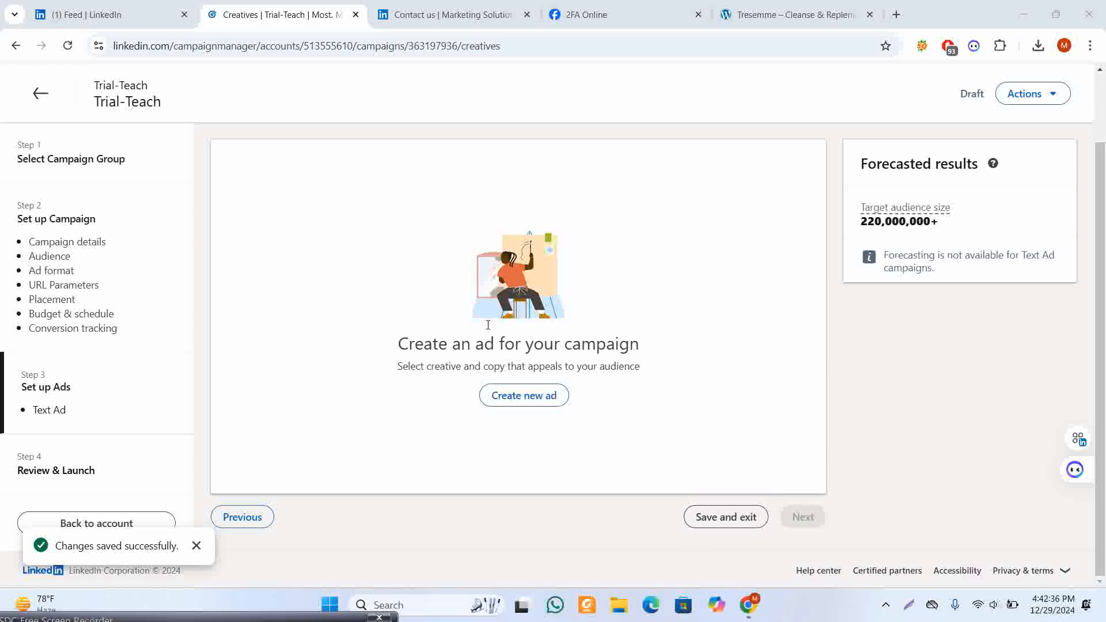
# Step: Start a new text ad for the campaign and dismiss the ad name introduction
pyautogui.click(539, 399)
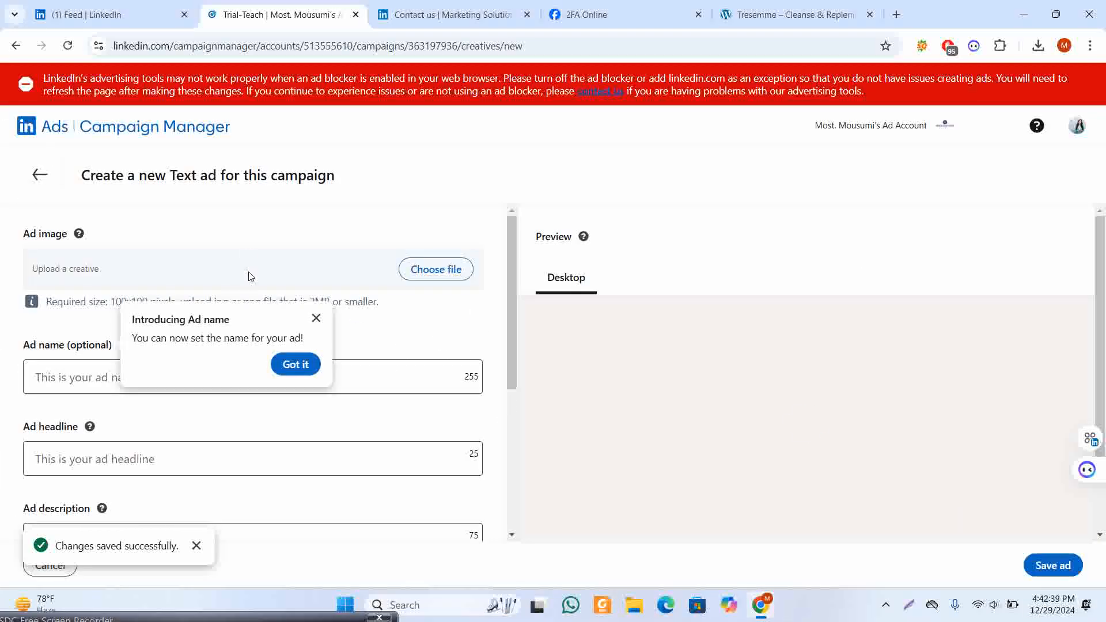
pyautogui.click(296, 364)
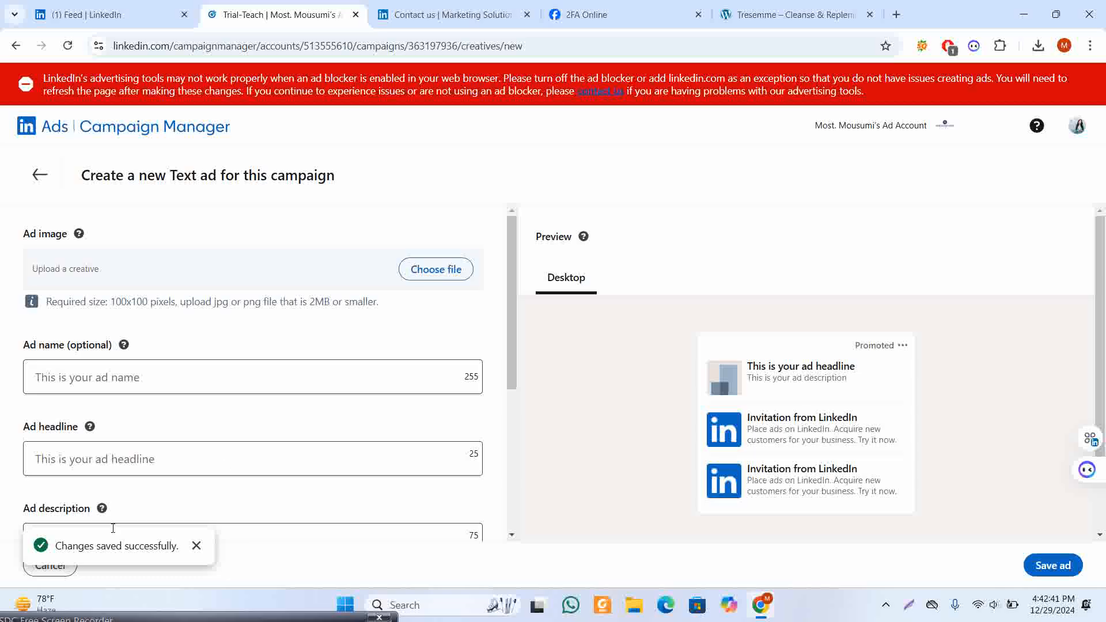
pyautogui.click(910, 608)
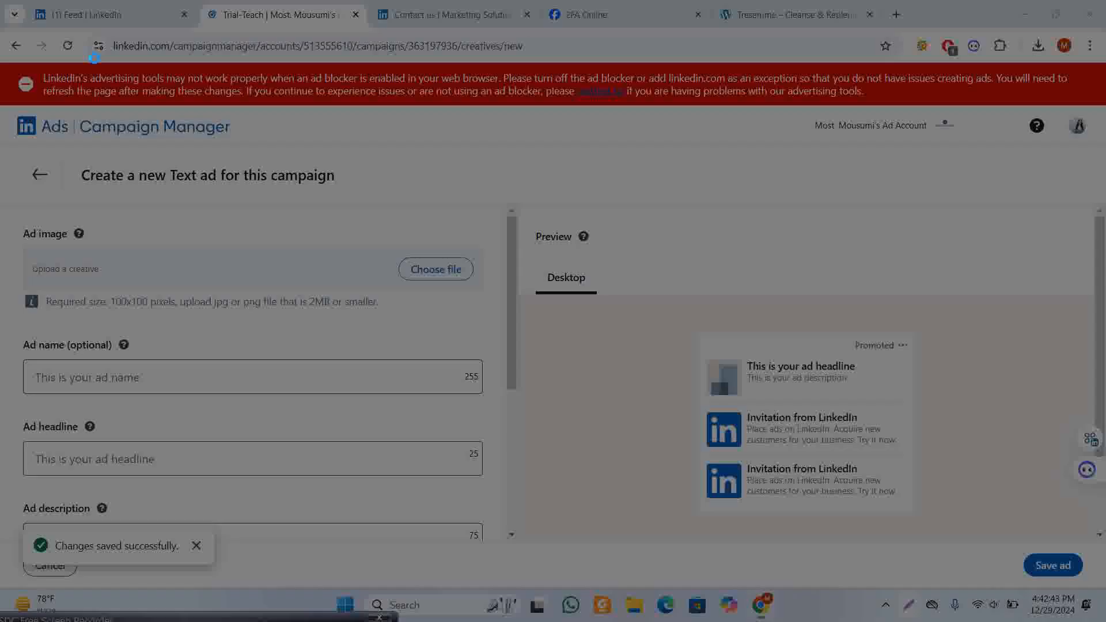
pyautogui.moveTo(1, 2); pyautogui.dragTo(1105, 613)
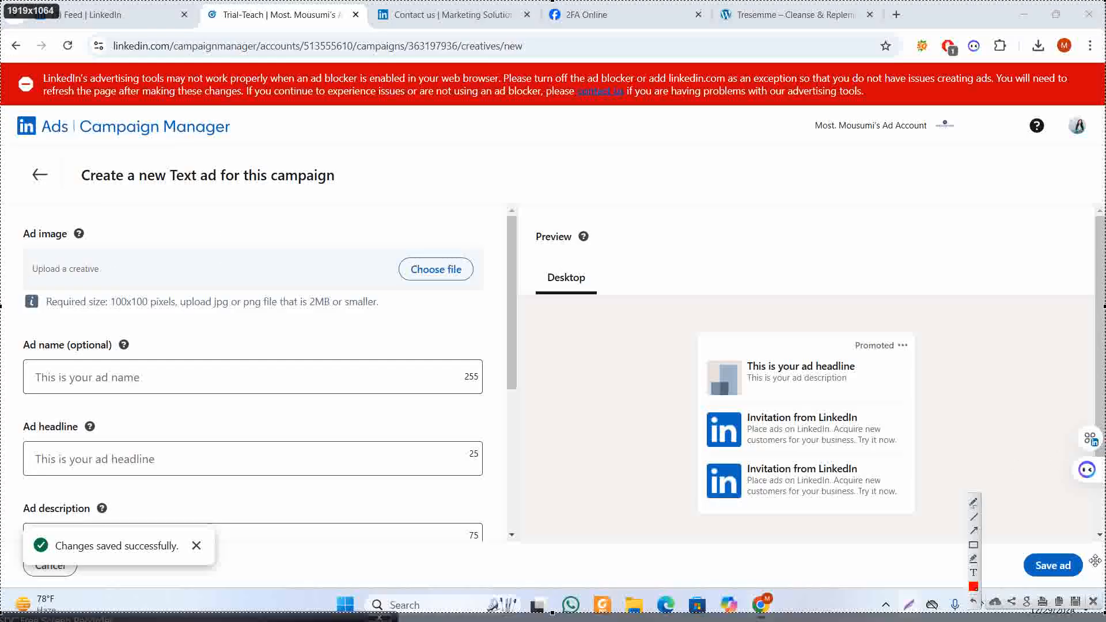
pyautogui.click(974, 546)
pyautogui.click(1093, 602)
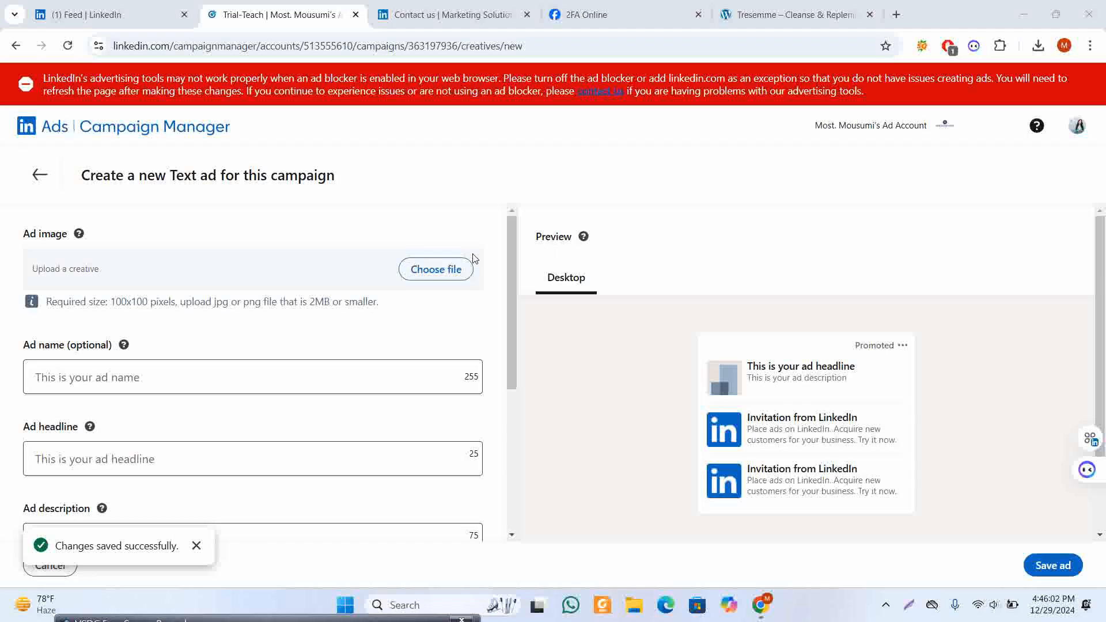
# Step: Upload the images PNG file from Downloads as the ad image and open the link of the previewed ad
pyautogui.click(459, 268)
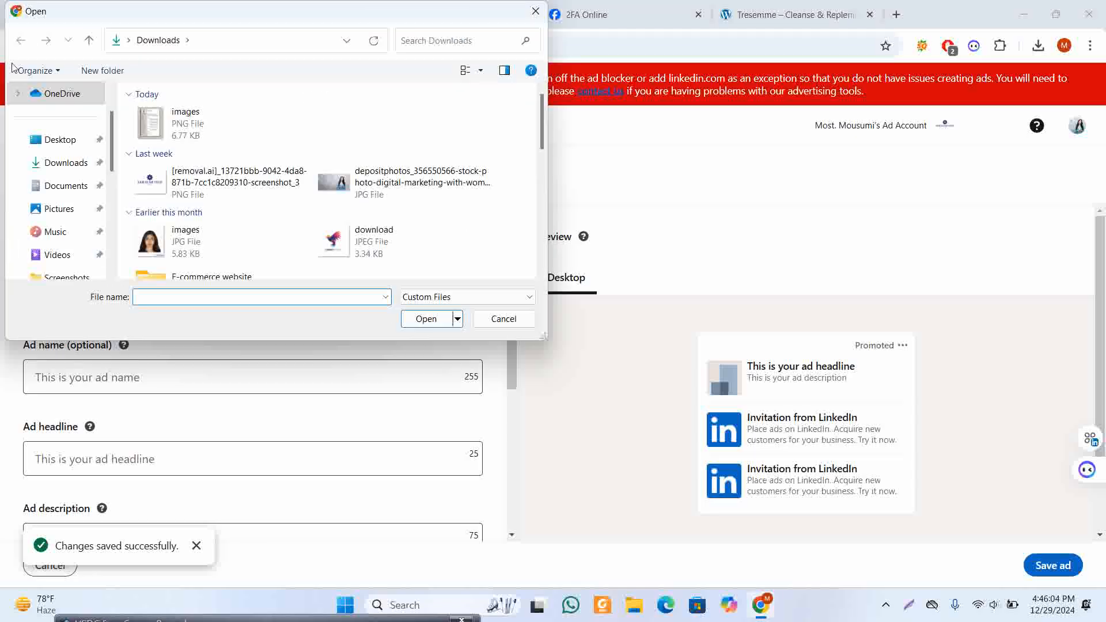
pyautogui.click(60, 151)
pyautogui.click(64, 162)
pyautogui.click(184, 123)
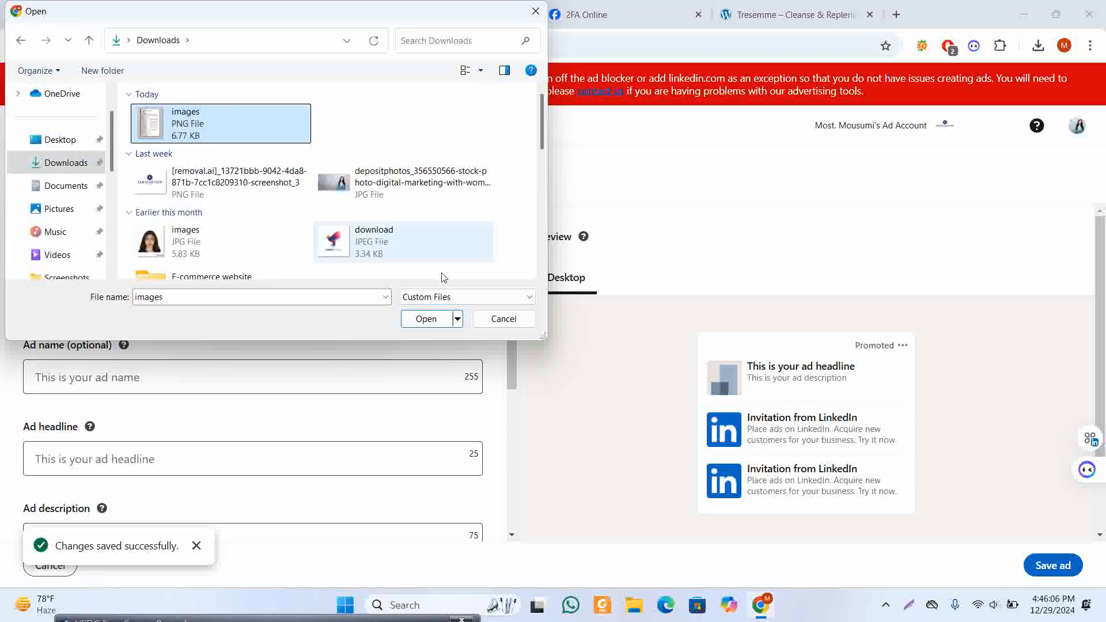
pyautogui.click(430, 320)
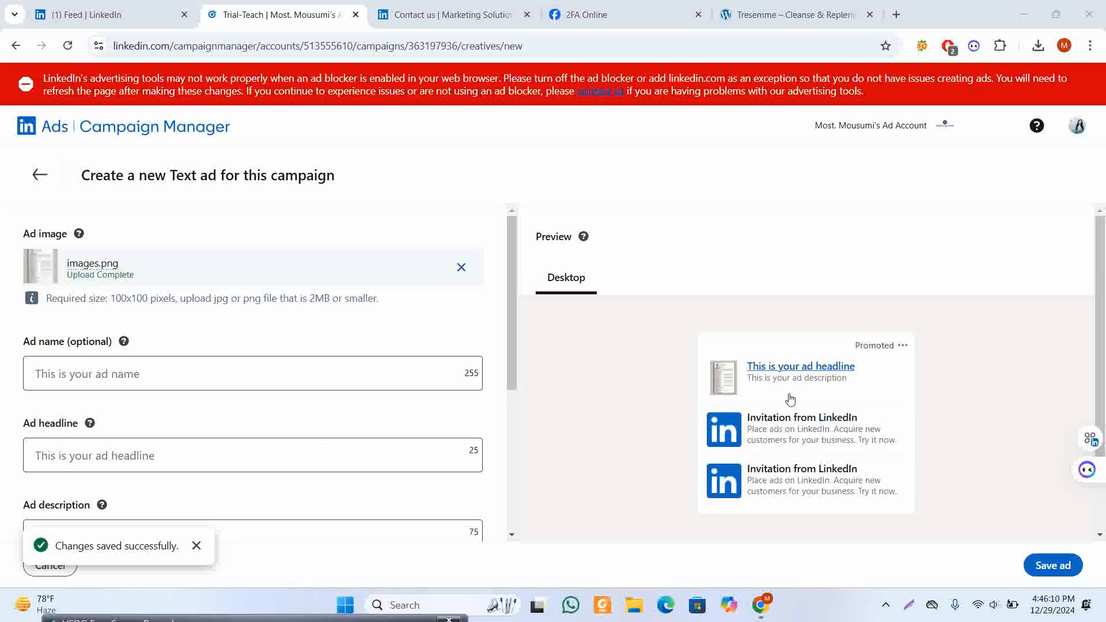
pyautogui.click(728, 376)
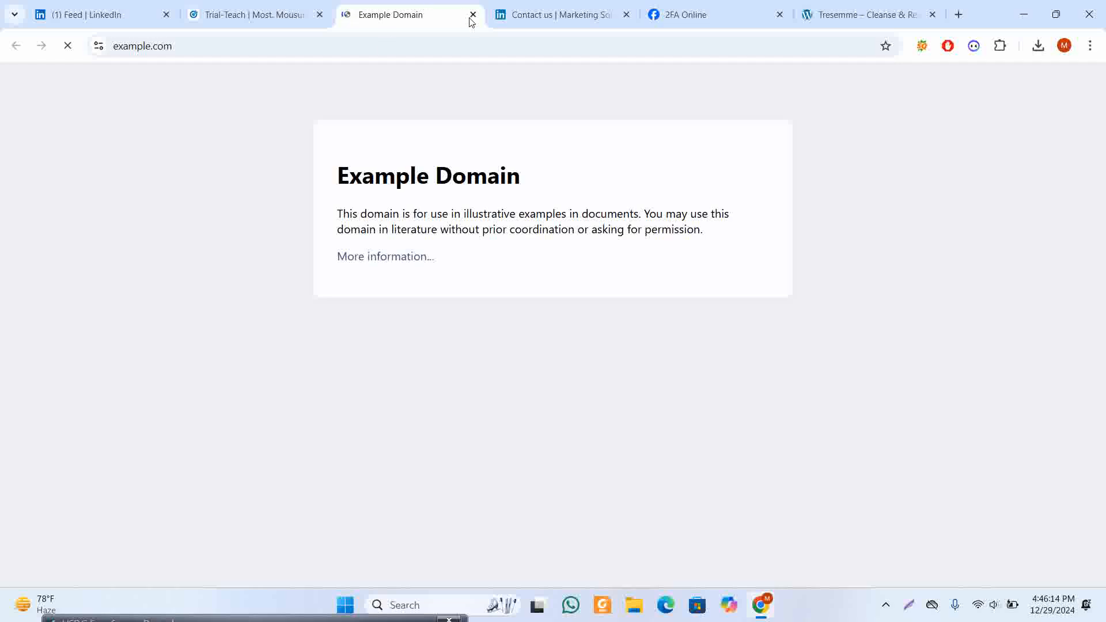
# Step: Close the example page and look over the text ad's name, headline, description and destination URL fields
pyautogui.click(472, 15)
pyautogui.scroll(-2, 197, 451)
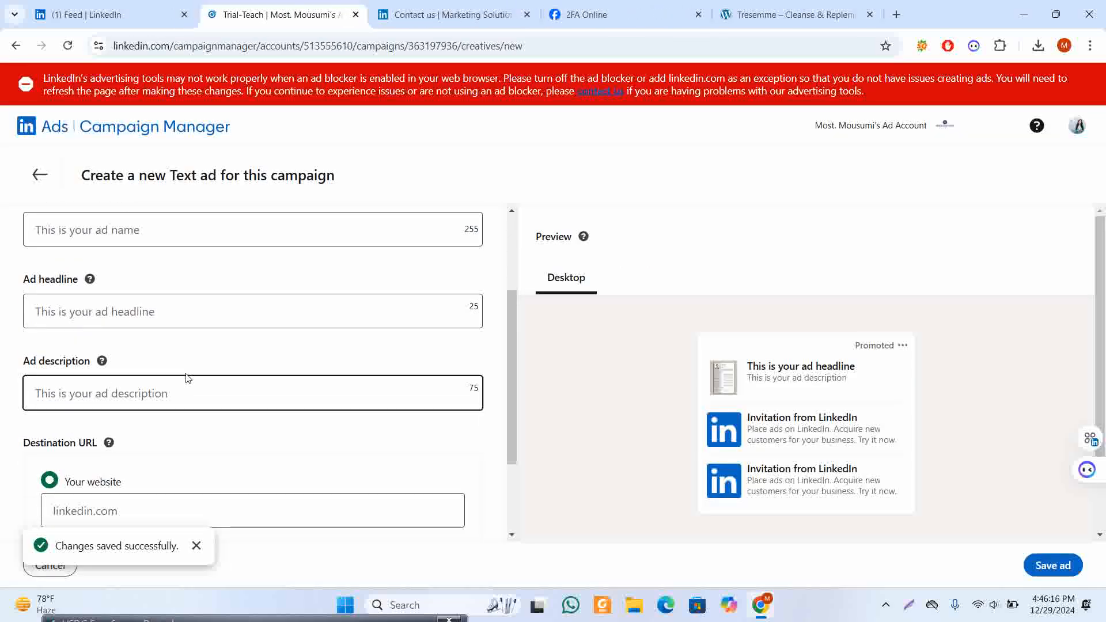
pyautogui.scroll(1, 84, 314)
pyautogui.click(83, 314)
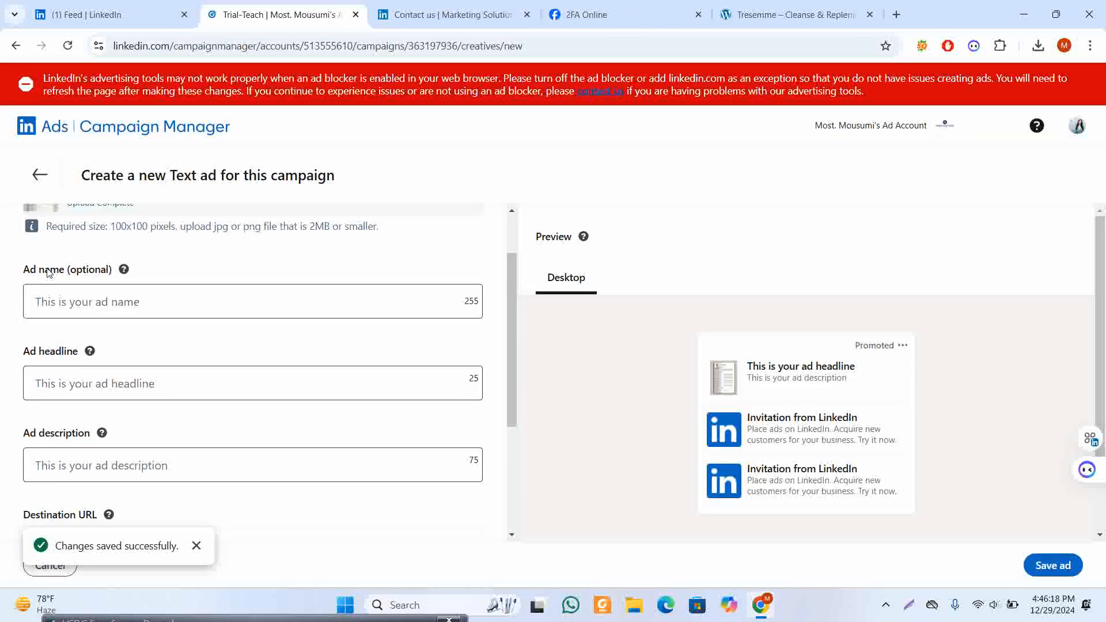
pyautogui.moveTo(23, 270); pyautogui.dragTo(154, 270)
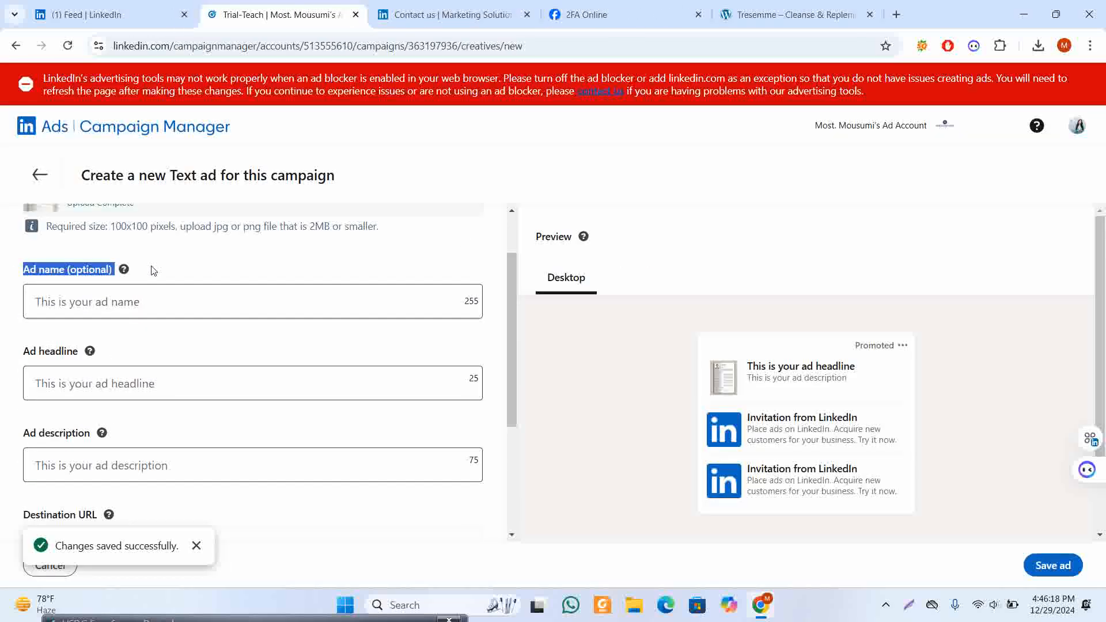
pyautogui.click(573, 385)
pyautogui.click(102, 392)
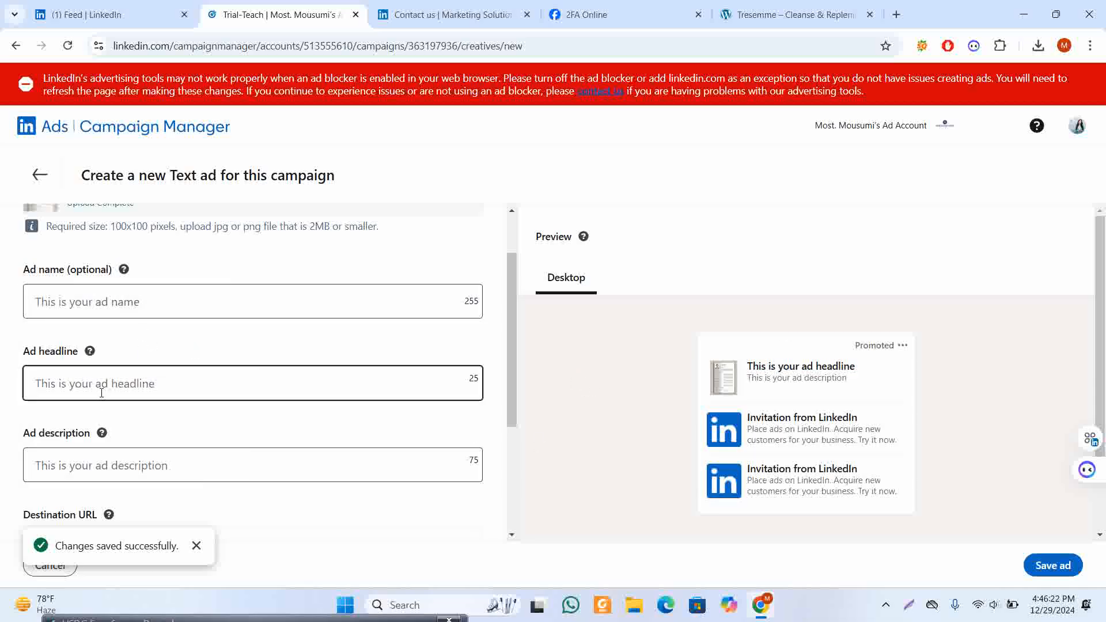
pyautogui.scroll(1, 198, 365)
pyautogui.scroll(-1, 197, 366)
# Step: Search the web for chatgpt in a new tab, open ChatGPT from the results and move its tab beside the campaign's tab
pyautogui.click(896, 14)
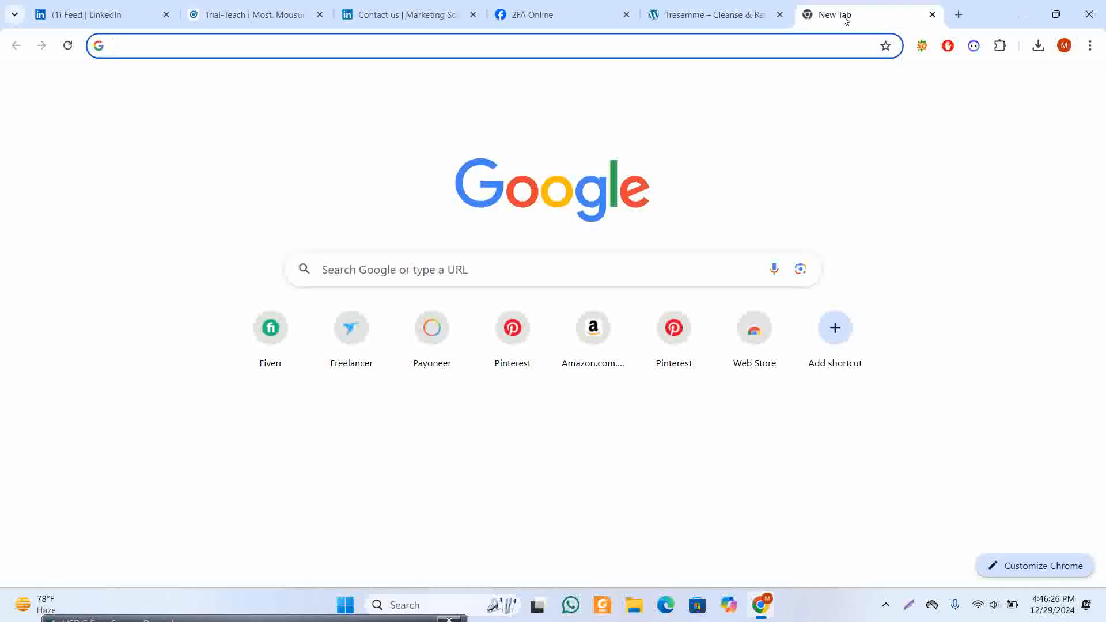
pyautogui.click(711, 23)
pyautogui.click(840, 14)
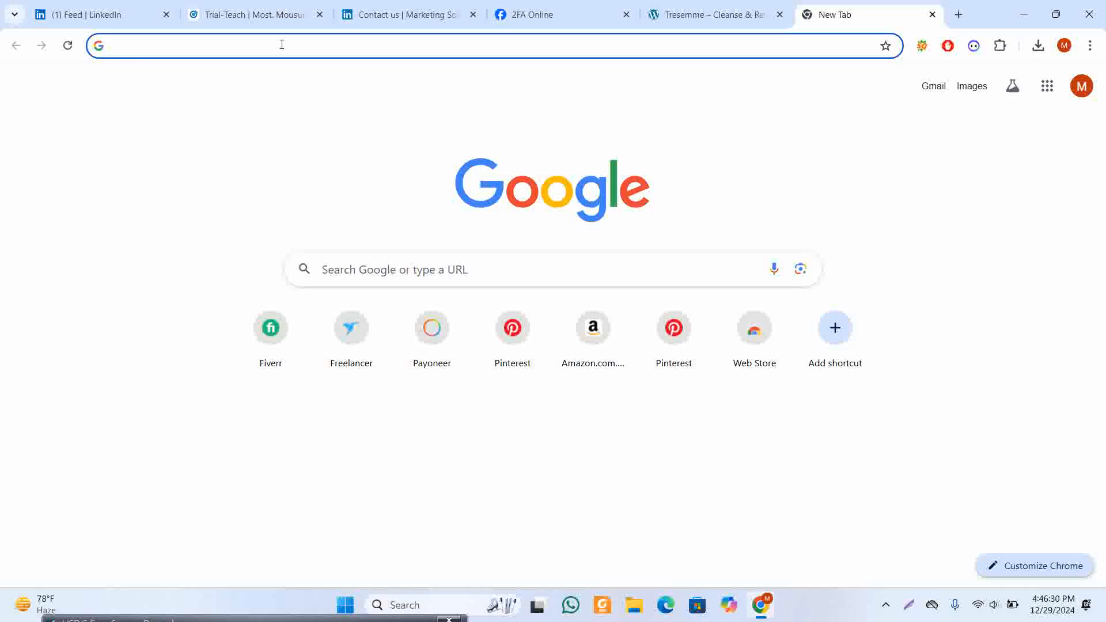
pyautogui.write('chatgp')
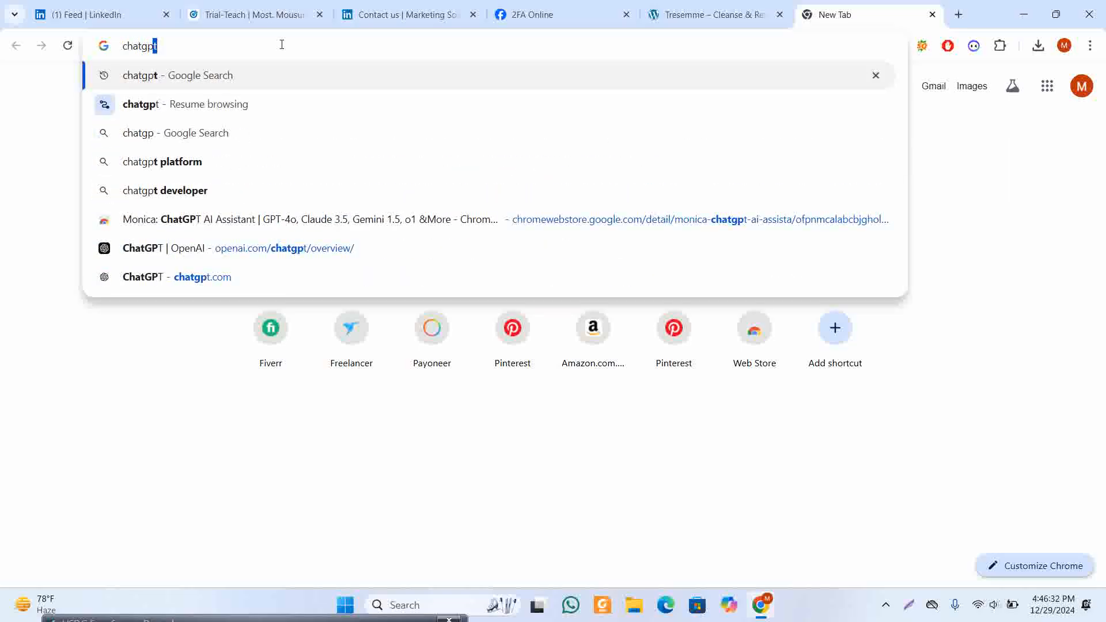
pyautogui.write('t')
pyautogui.press('Return')
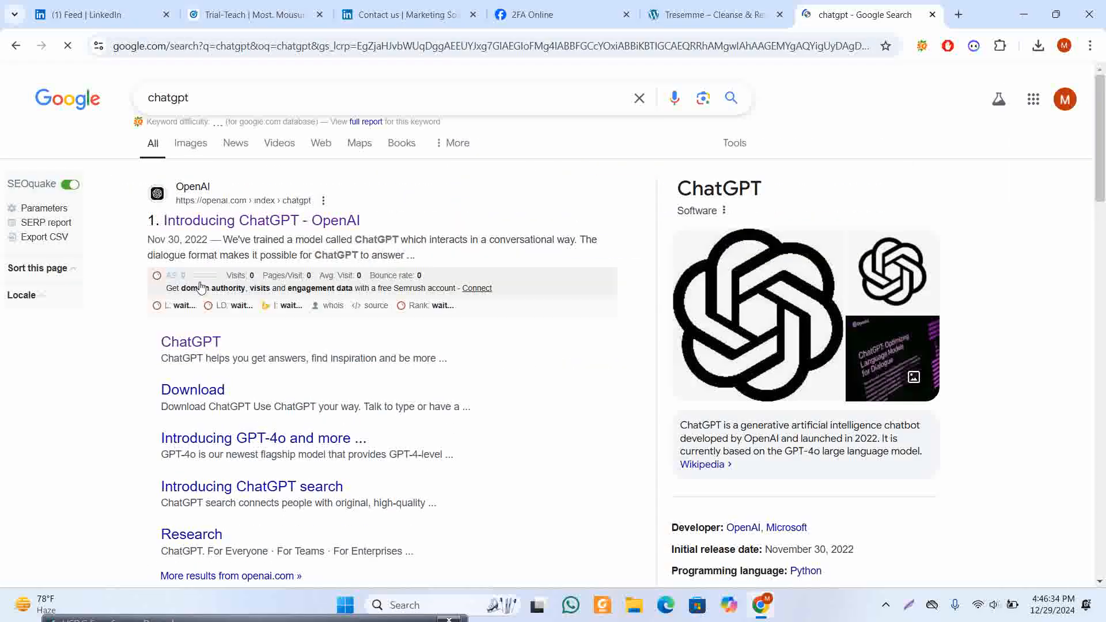
pyautogui.click(190, 344)
pyautogui.moveTo(829, 18); pyautogui.dragTo(229, 25)
pyautogui.click(484, 418)
# Step: Copy the title "Tresemme – Cleanse & Replenish Shampoo – 828ml" from the shop's product page into the ChatGPT message
pyautogui.click(428, 9)
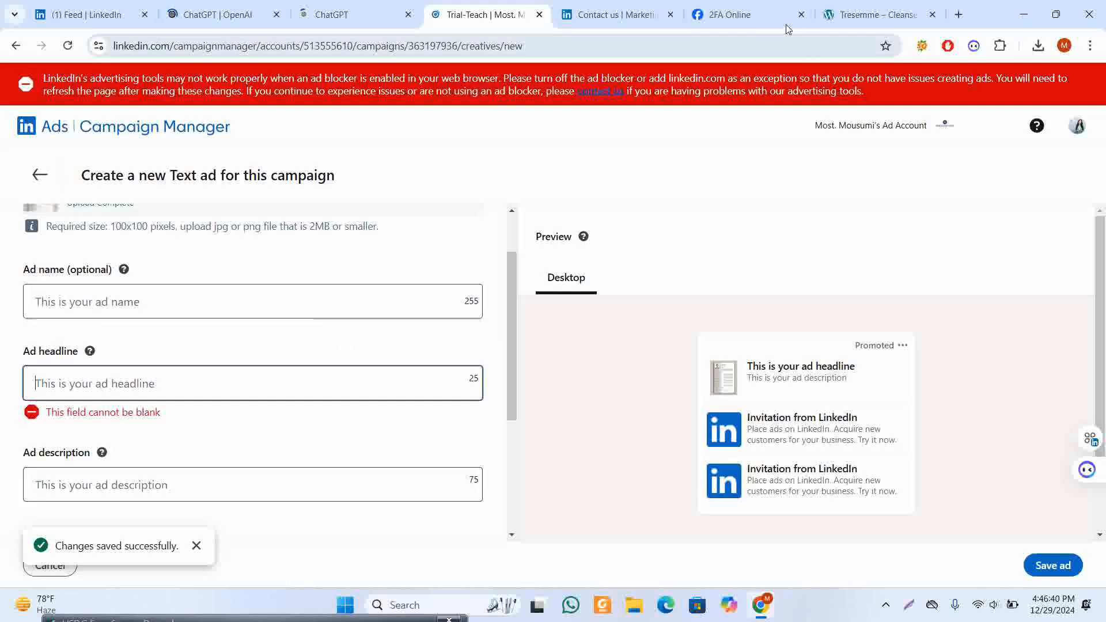
pyautogui.click(864, 14)
pyautogui.moveTo(580, 253); pyautogui.dragTo(812, 297)
pyautogui.hotkey('ctrl', 'c')
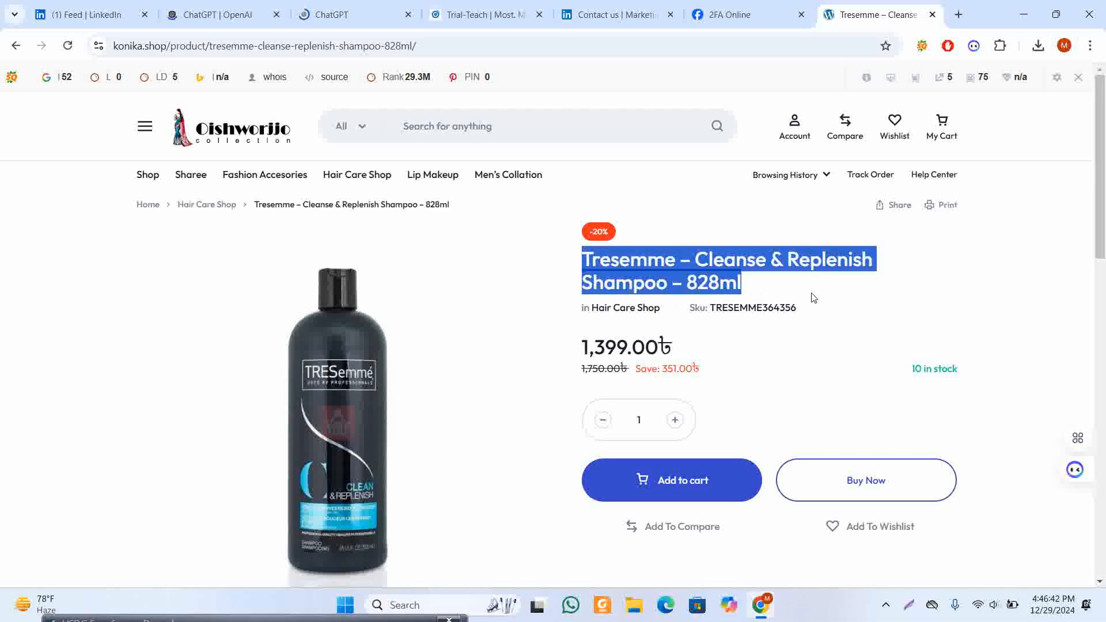
pyautogui.click(346, 15)
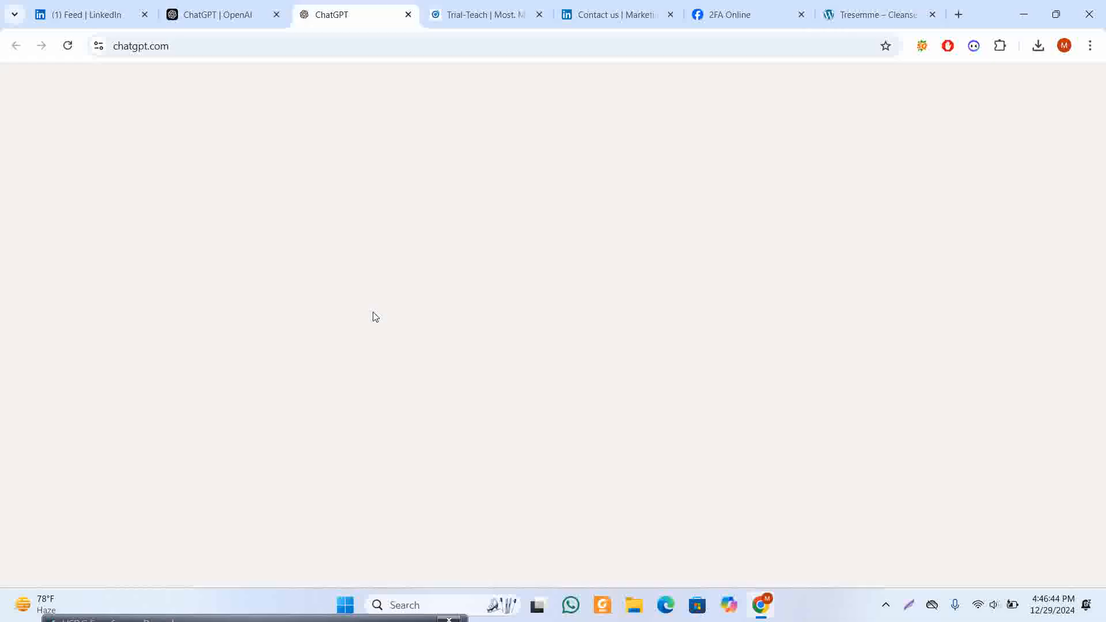
pyautogui.click(570, 412)
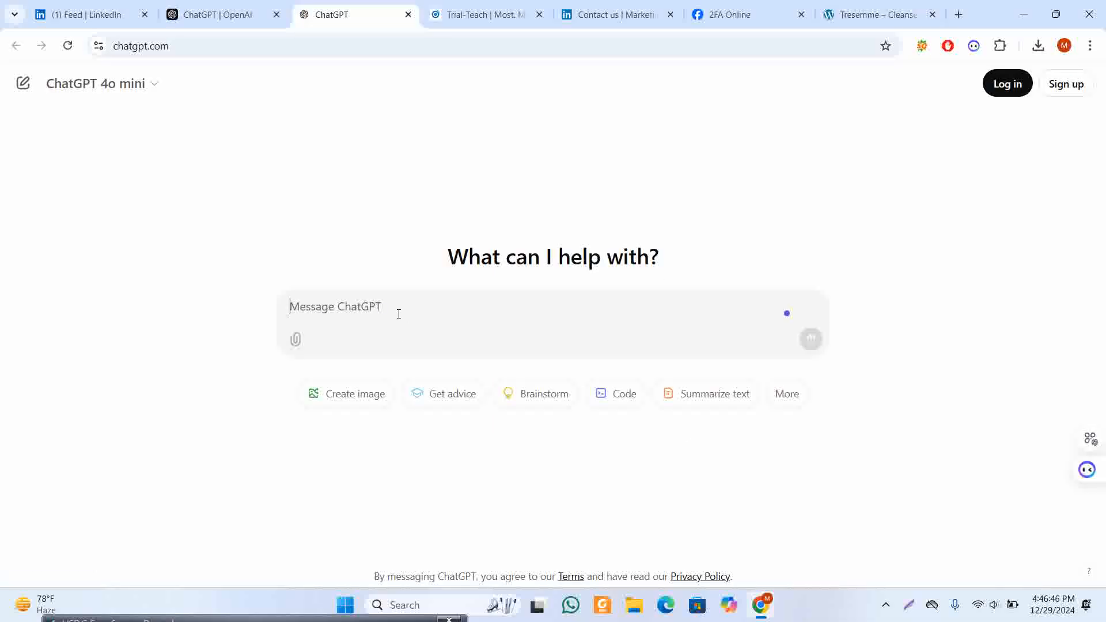
pyautogui.hotkey('ctrl', 'v')
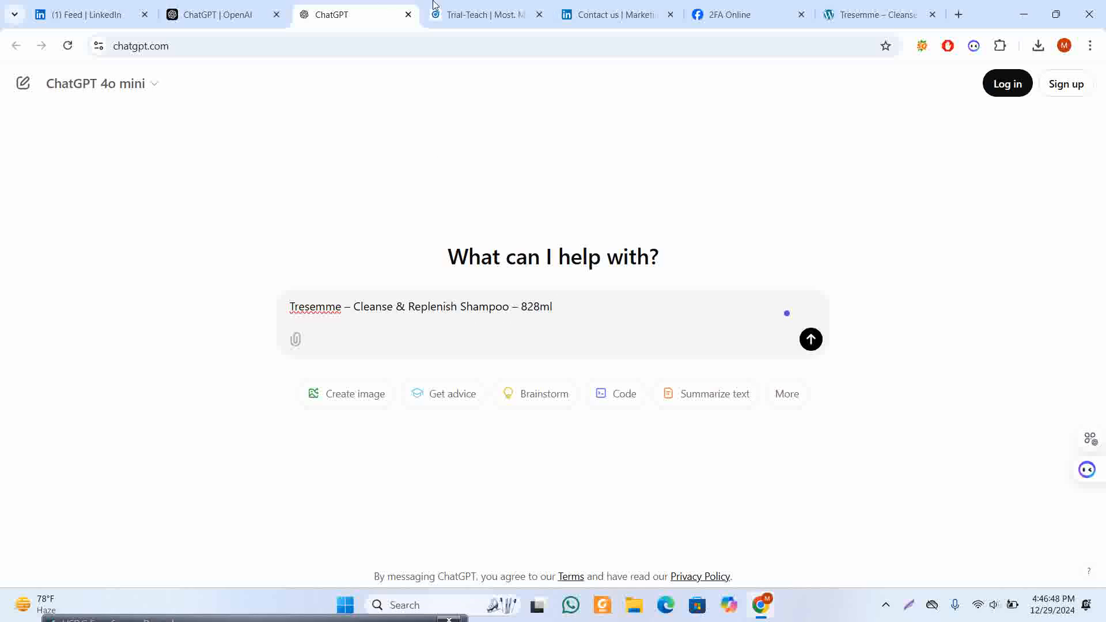
# Step: Add the ad form's "Ad headline" label after the product title in the ChatGPT message and send it
pyautogui.click(434, 5)
pyautogui.moveTo(19, 349); pyautogui.dragTo(87, 357)
pyautogui.hotkey('ctrl', 'c')
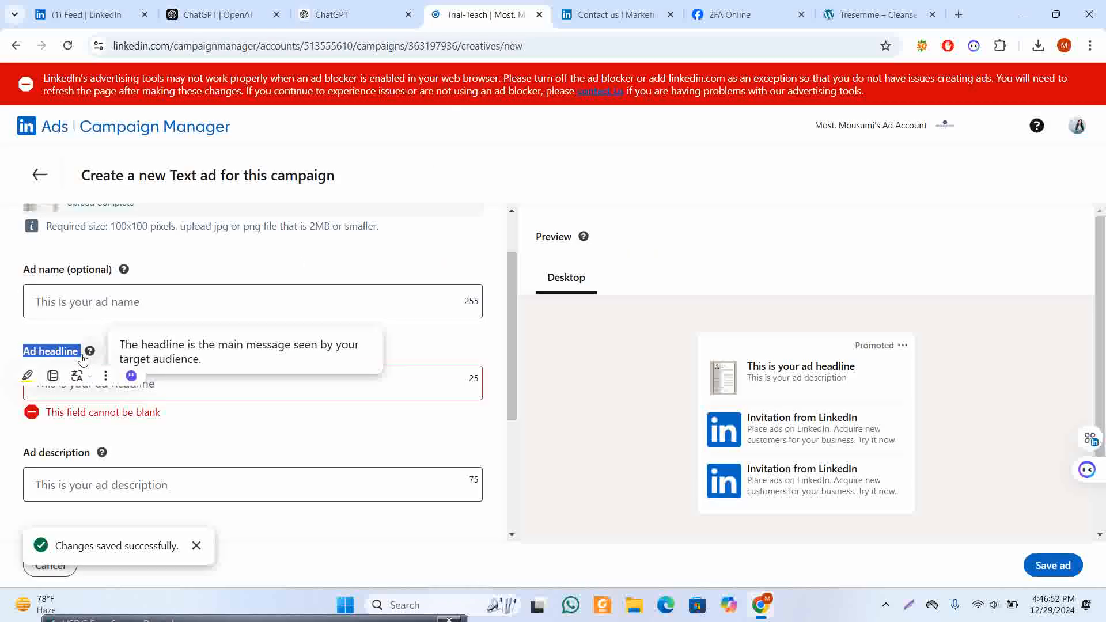
pyautogui.click(377, 7)
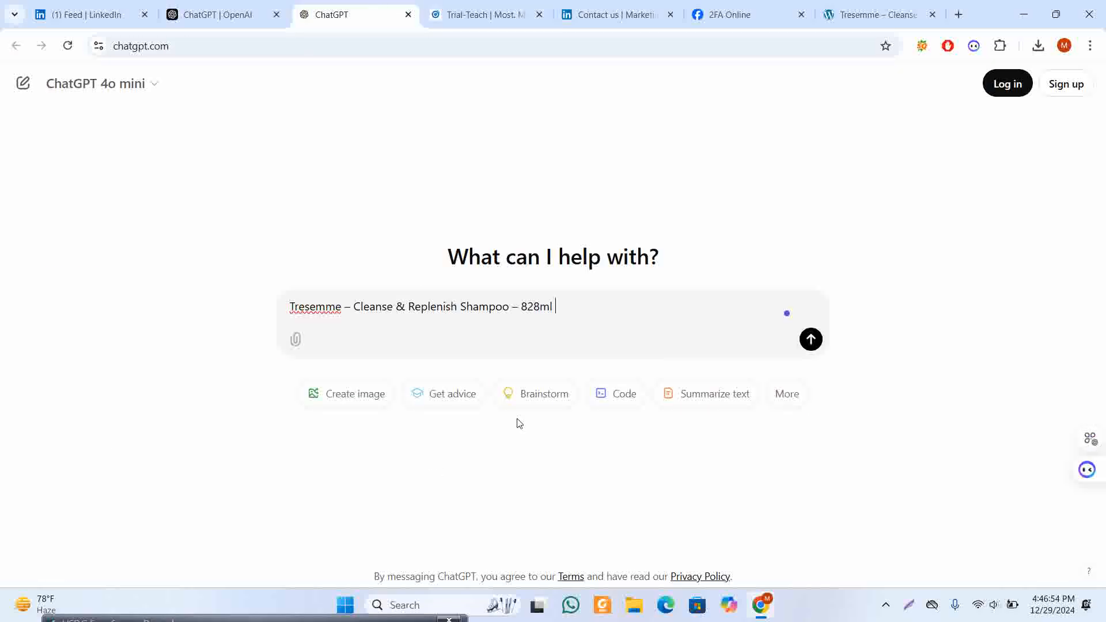
pyautogui.hotkey('ctrl', 'v')
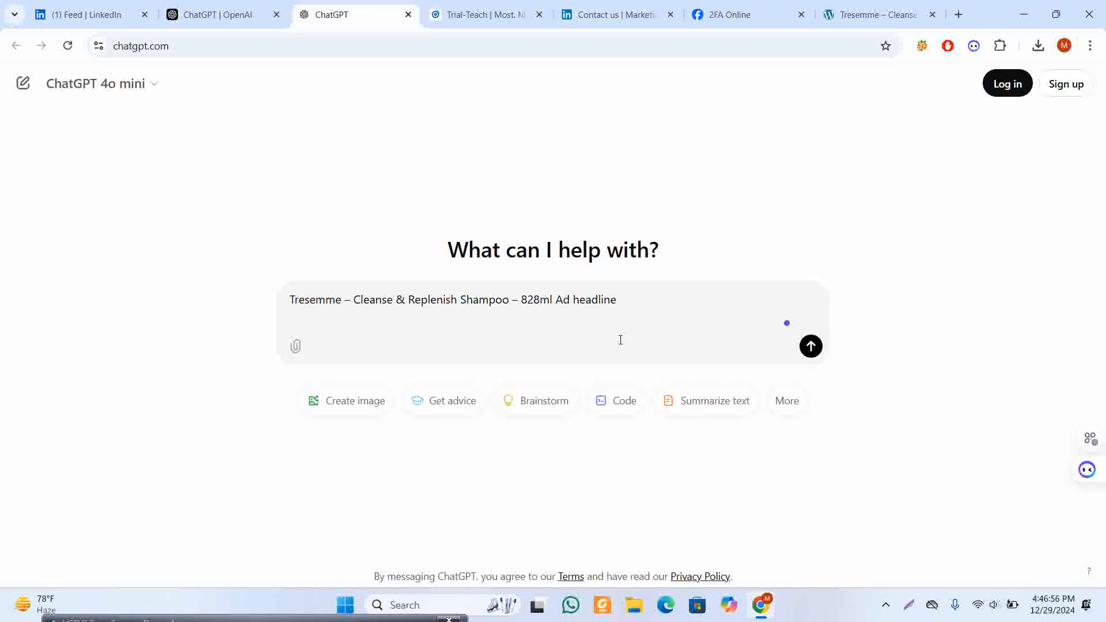
pyautogui.press('Return')
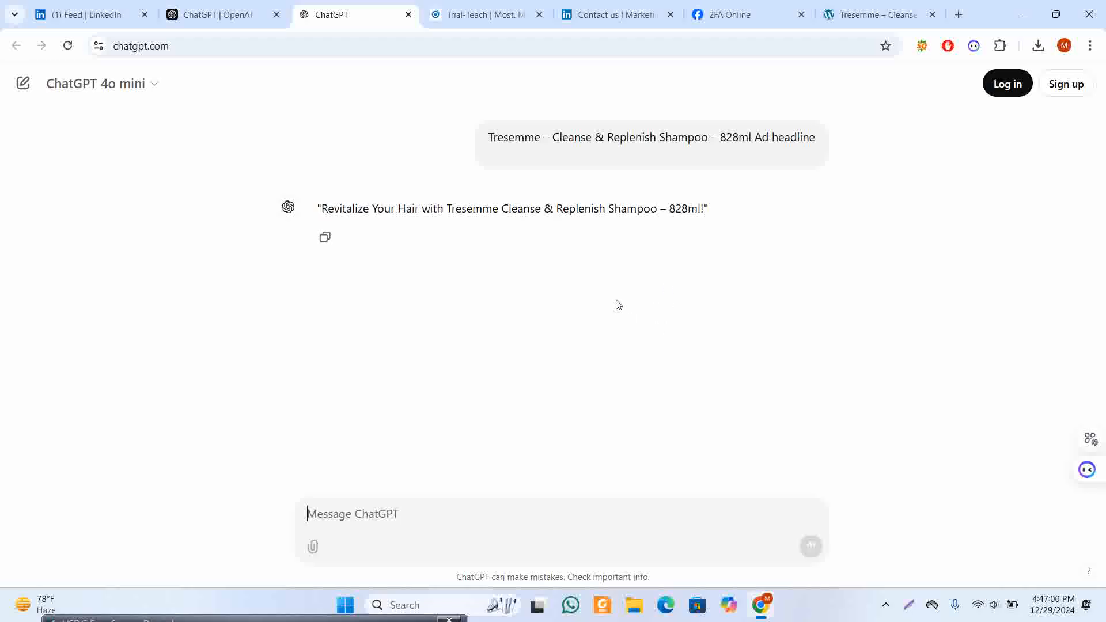
# Step: Try ChatGPT's "Revitalize Your Hair with Tresemme Cleanse & Replenish Shampoo – 828ml!" suggestion as the ad headline
pyautogui.moveTo(318, 208); pyautogui.dragTo(721, 214)
pyautogui.hotkey('ctrl', 'c')
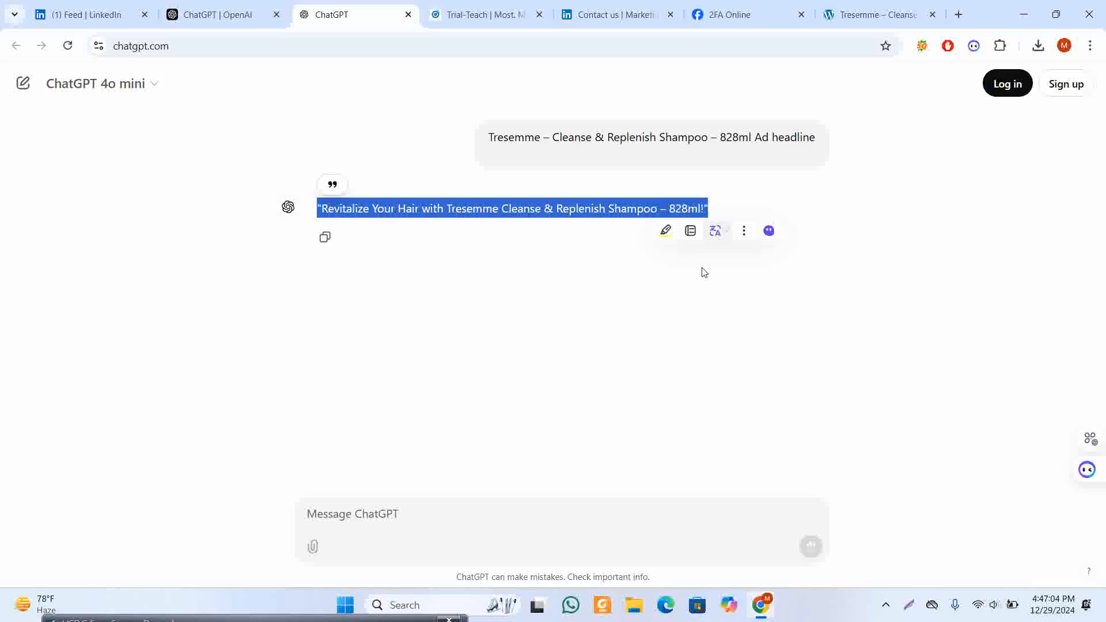
pyautogui.click(476, 15)
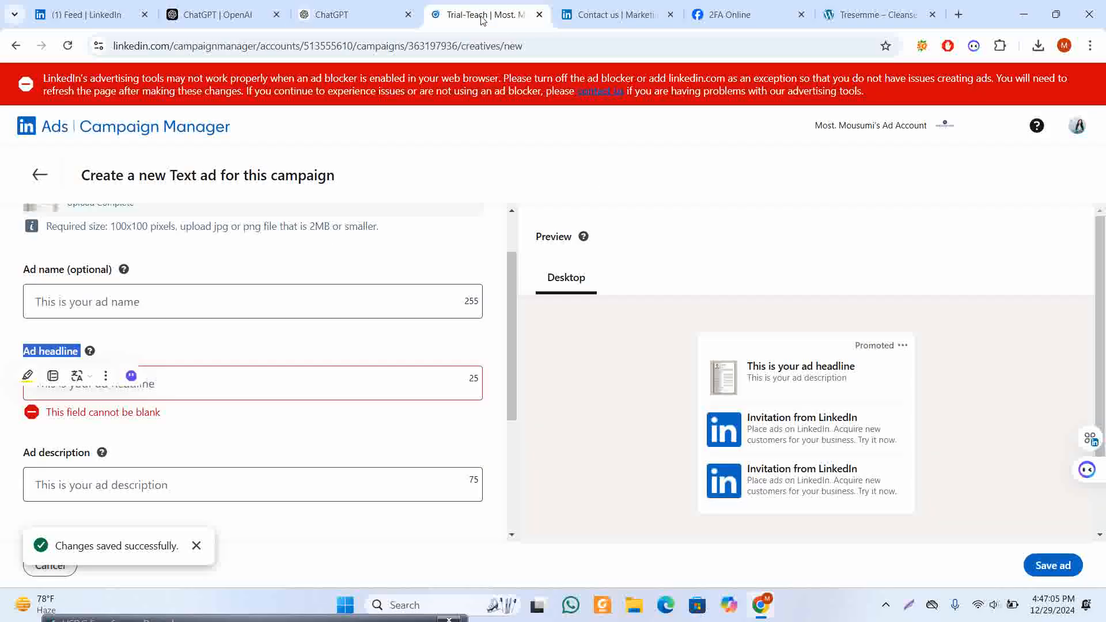
pyautogui.click(260, 385)
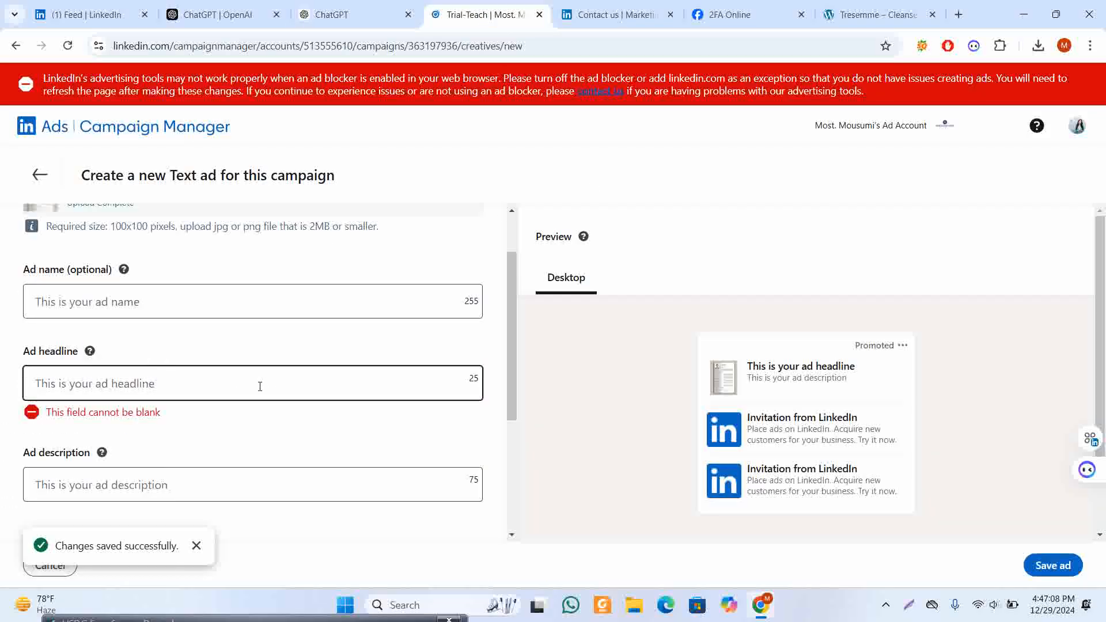
pyautogui.hotkey('ctrl', 'v')
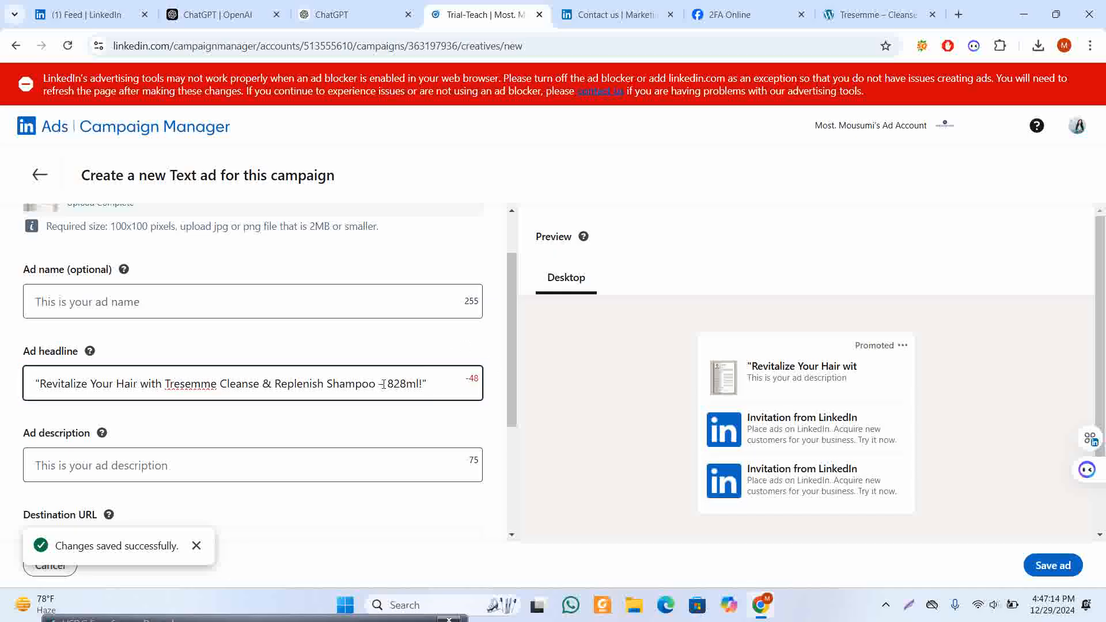
# Step: Delete "828ml!" from the end of the pasted headline and clear the remaining ad headline text
pyautogui.moveTo(386, 384); pyautogui.dragTo(327, 383)
pyautogui.press('BackSpace')
pyautogui.click(409, 396)
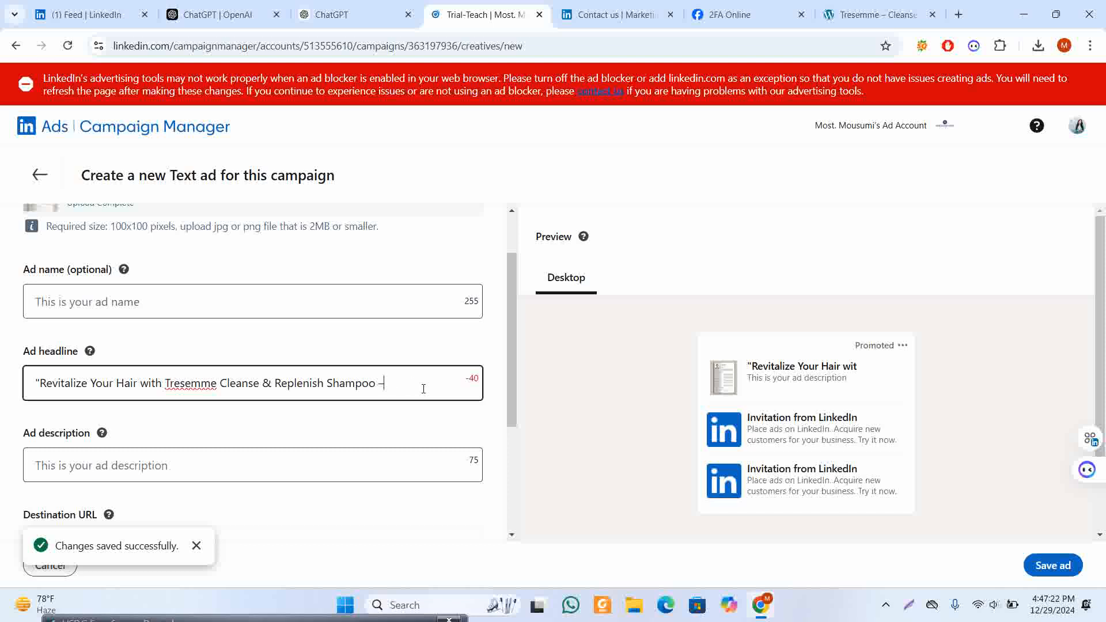
pyautogui.hotkey('ctrl', 'a')
pyautogui.press('BackSpace')
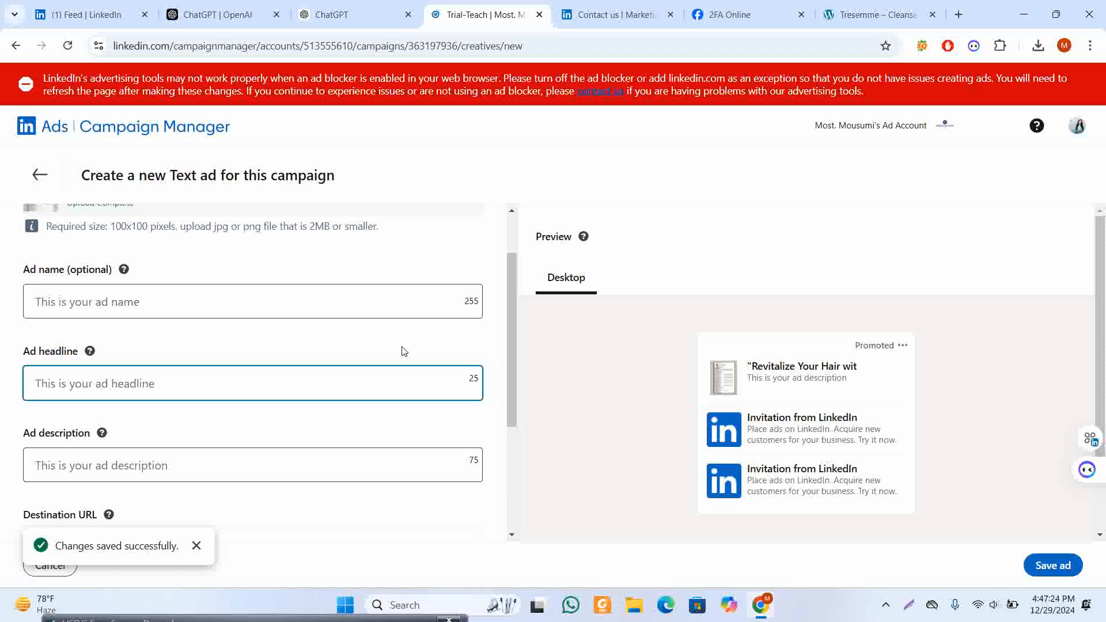
# Step: Reuse the earlier headline prompt in ChatGPT, append "with 25 charcter" and send it
pyautogui.click(876, 15)
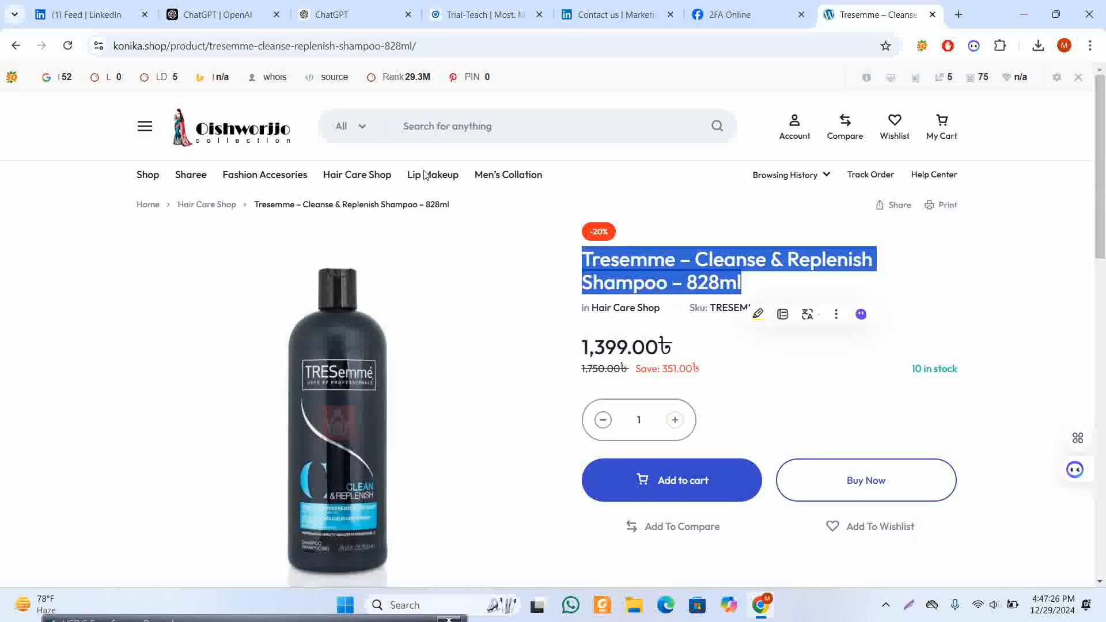
pyautogui.click(305, 11)
pyautogui.click(727, 204)
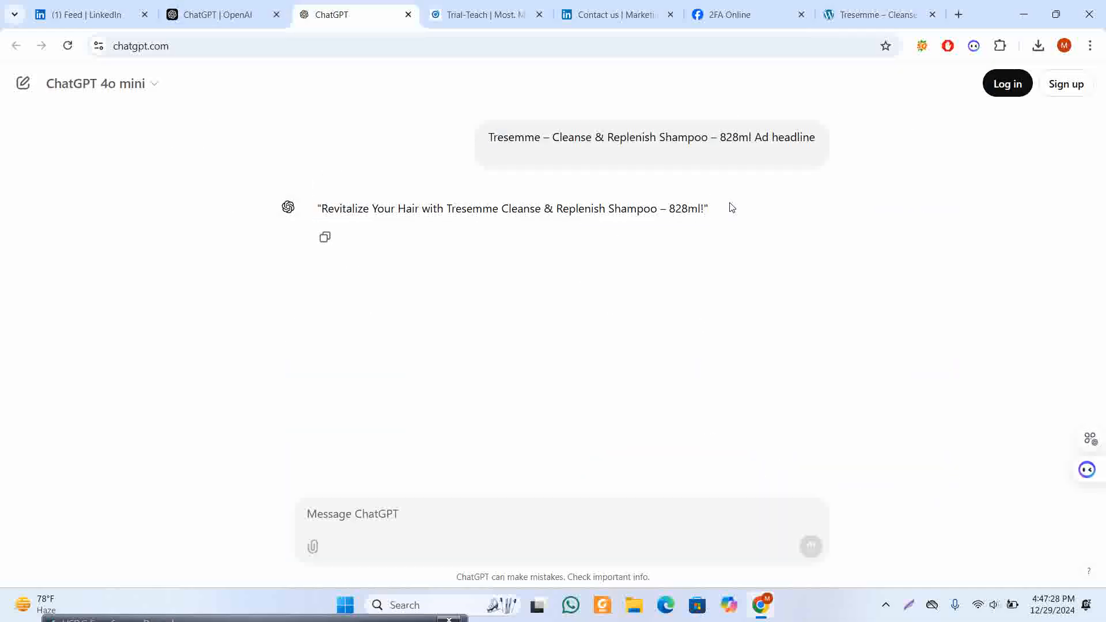
pyautogui.moveTo(490, 137); pyautogui.dragTo(792, 169)
pyautogui.hotkey('ctrl', 'c')
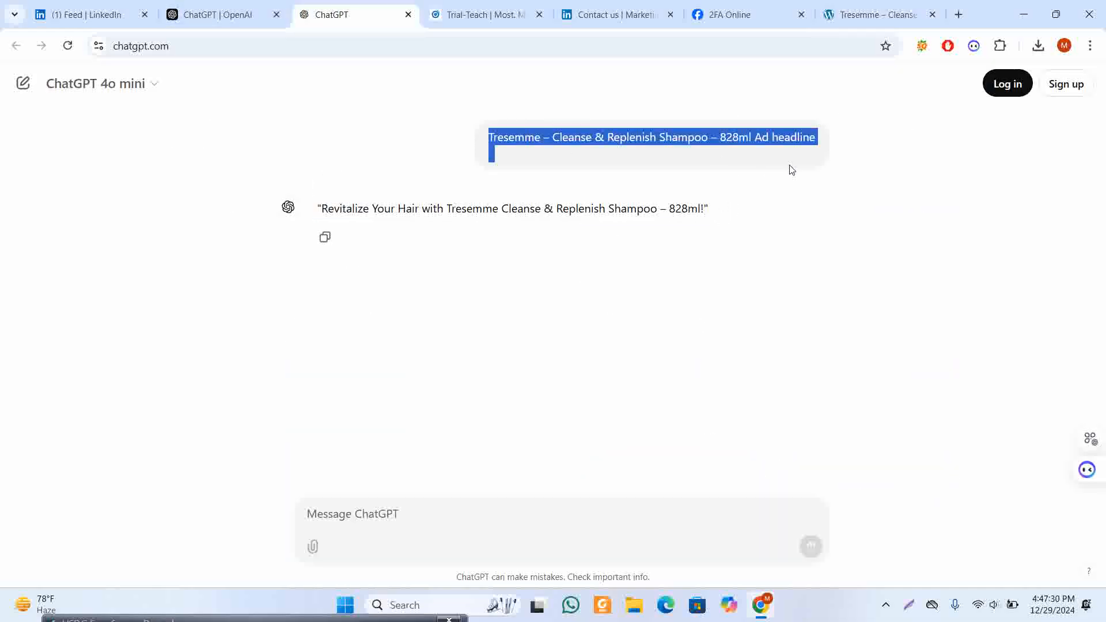
pyautogui.click(347, 528)
pyautogui.hotkey('ctrl', 'v')
pyautogui.moveTo(590, 499); pyautogui.dragTo(597, 499)
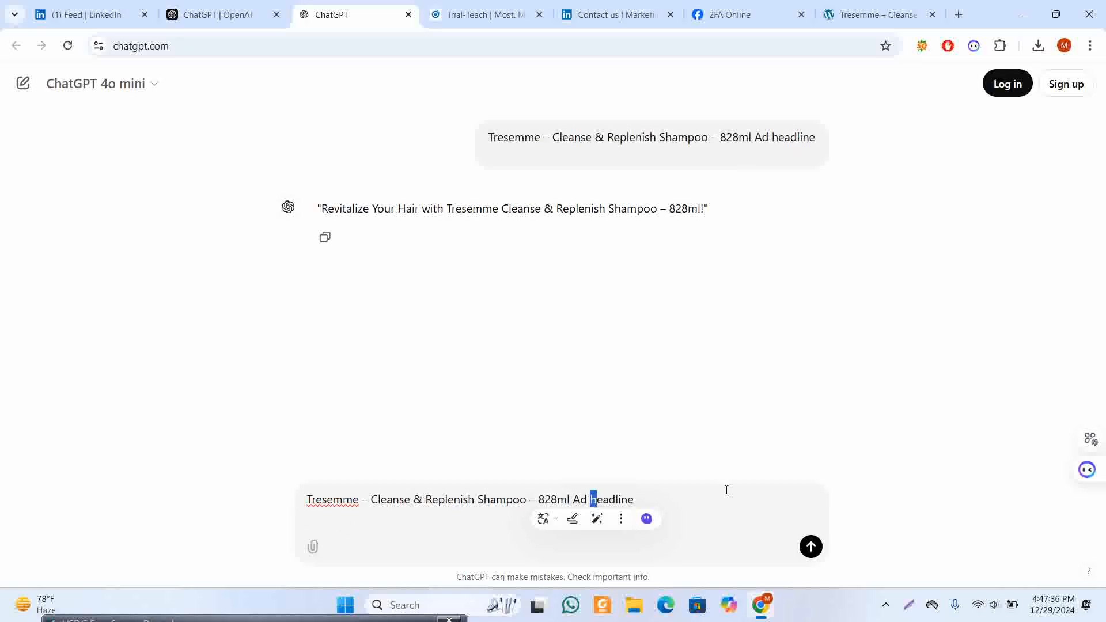
pyautogui.click(680, 502)
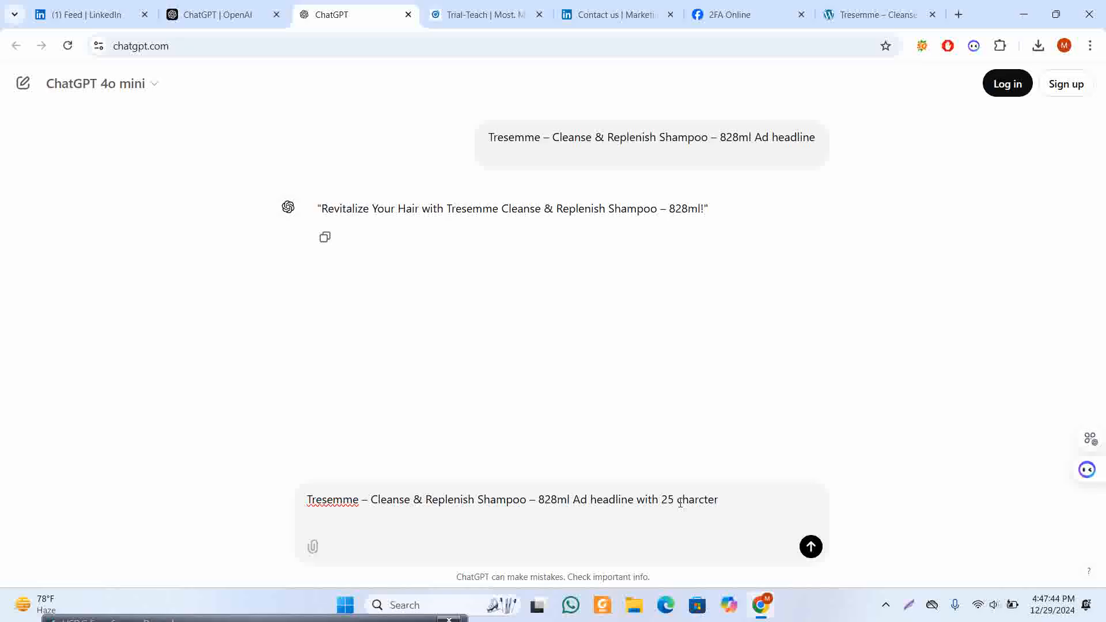
pyautogui.press('Return')
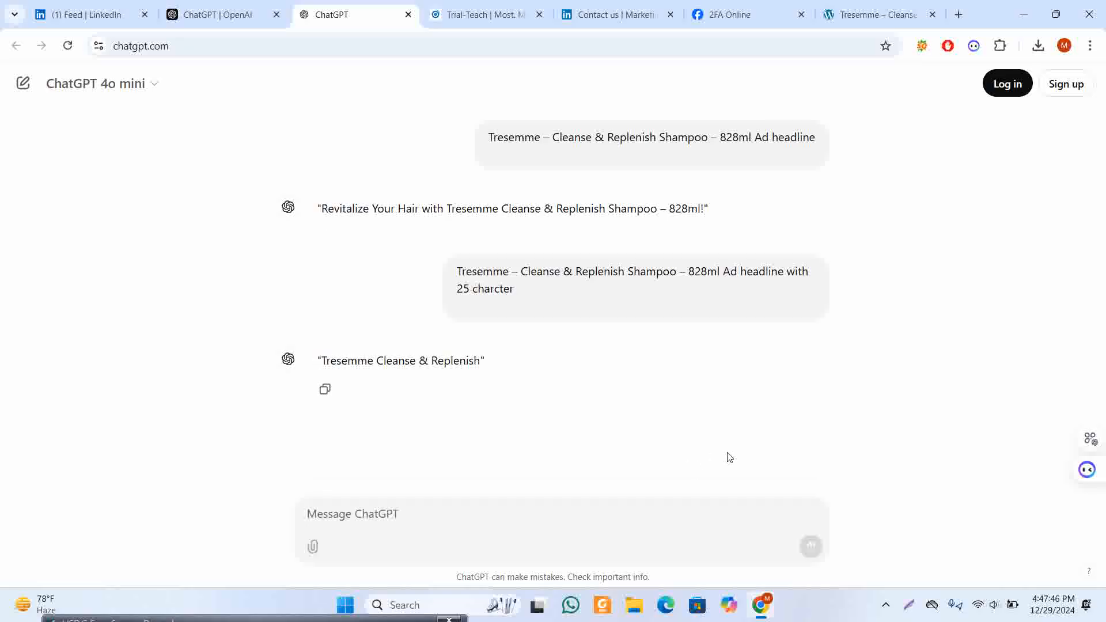
# Step: Copy ChatGPT's shorter suggestion "Tresemme Cleanse & Replenish" and paste it as the ad headline
pyautogui.click(325, 389)
pyautogui.click(455, 13)
pyautogui.click(198, 373)
pyautogui.hotkey('ctrl', 'v')
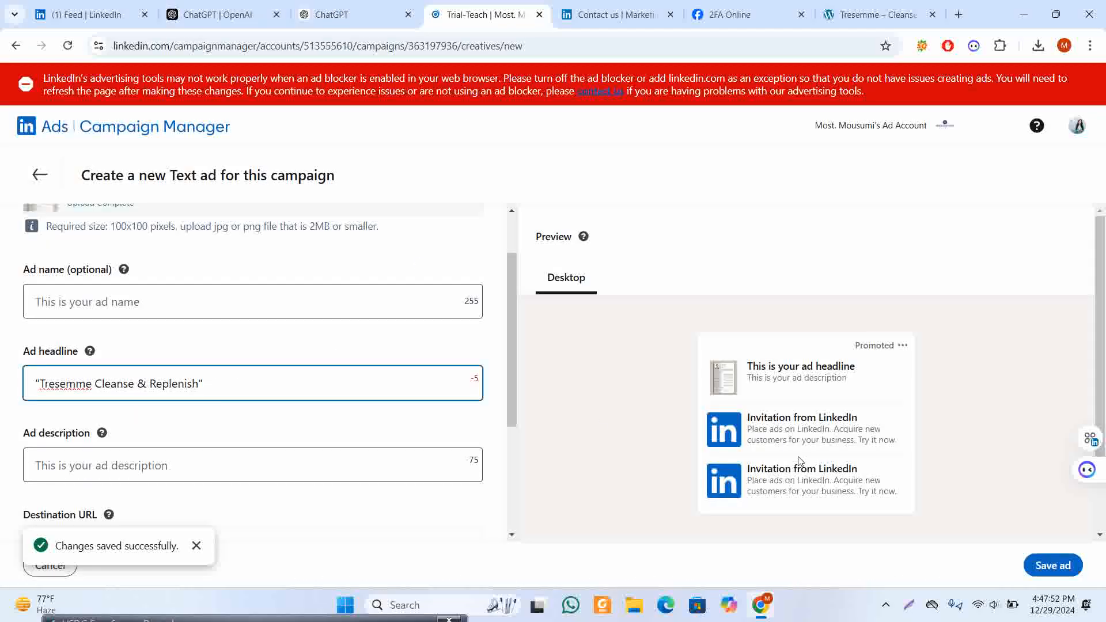
pyautogui.click(483, 412)
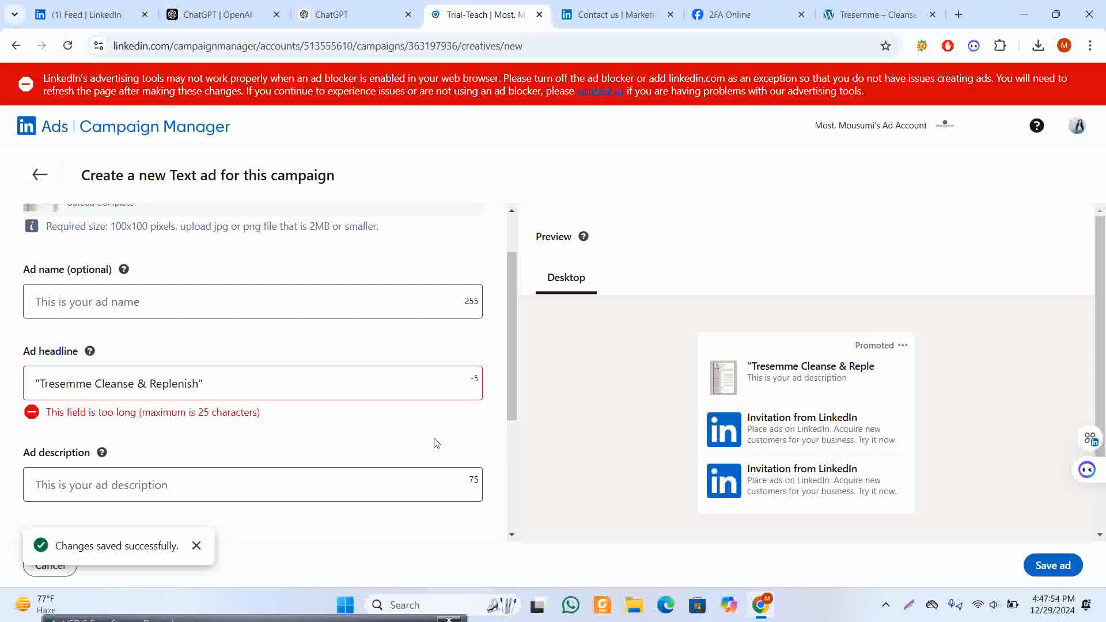
# Step: Remove the closing and opening quotation marks from the ad headline
pyautogui.click(208, 384)
pyautogui.press('BackSpace')
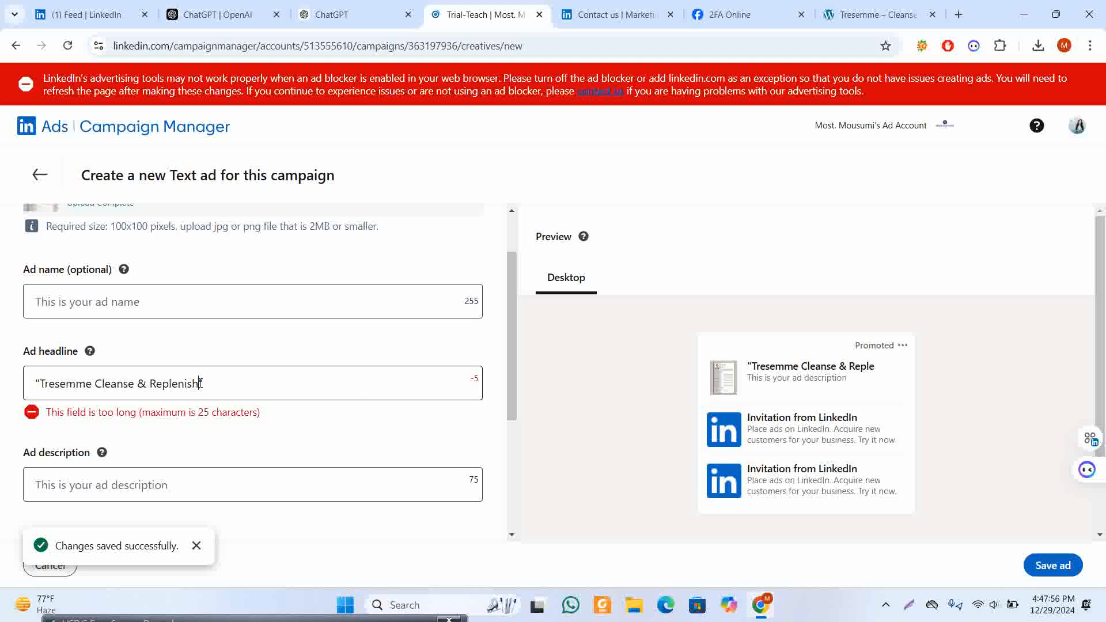
pyautogui.click(324, 424)
pyautogui.click(43, 385)
pyautogui.press('BackSpace')
pyautogui.click(324, 424)
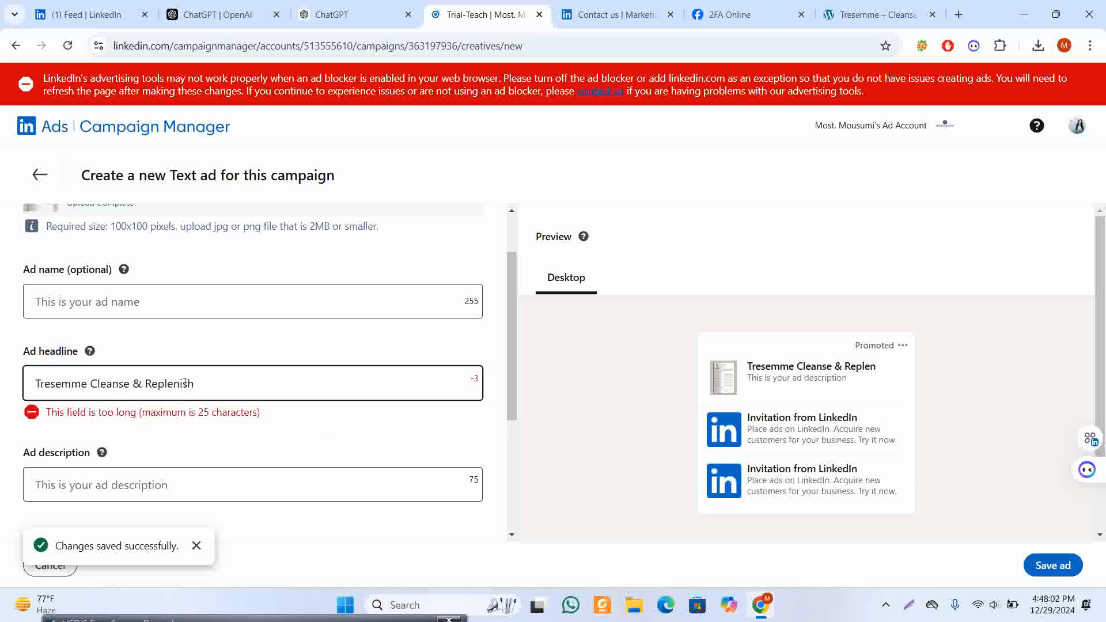
# Step: Shorten the ad headline to "Tresemme Cleanse" by deleting the words after it
pyautogui.moveTo(185, 383); pyautogui.dragTo(240, 387)
pyautogui.press('BackSpace')
pyautogui.moveTo(130, 384); pyautogui.dragTo(242, 389)
pyautogui.press('BackSpace')
pyautogui.click(241, 405)
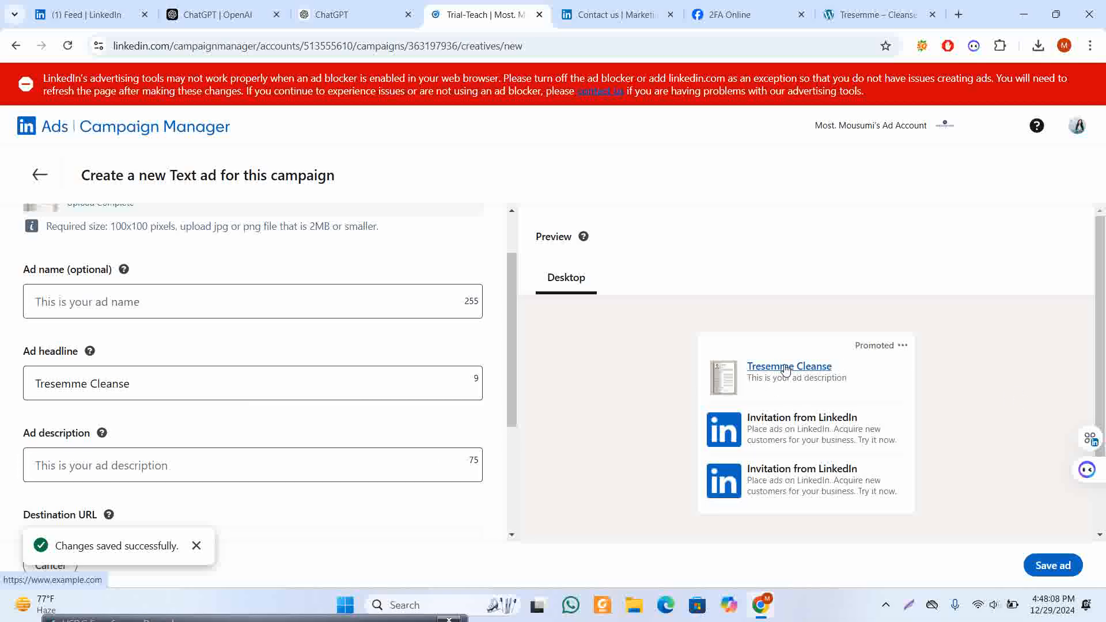
pyautogui.scroll(-1, 353, 513)
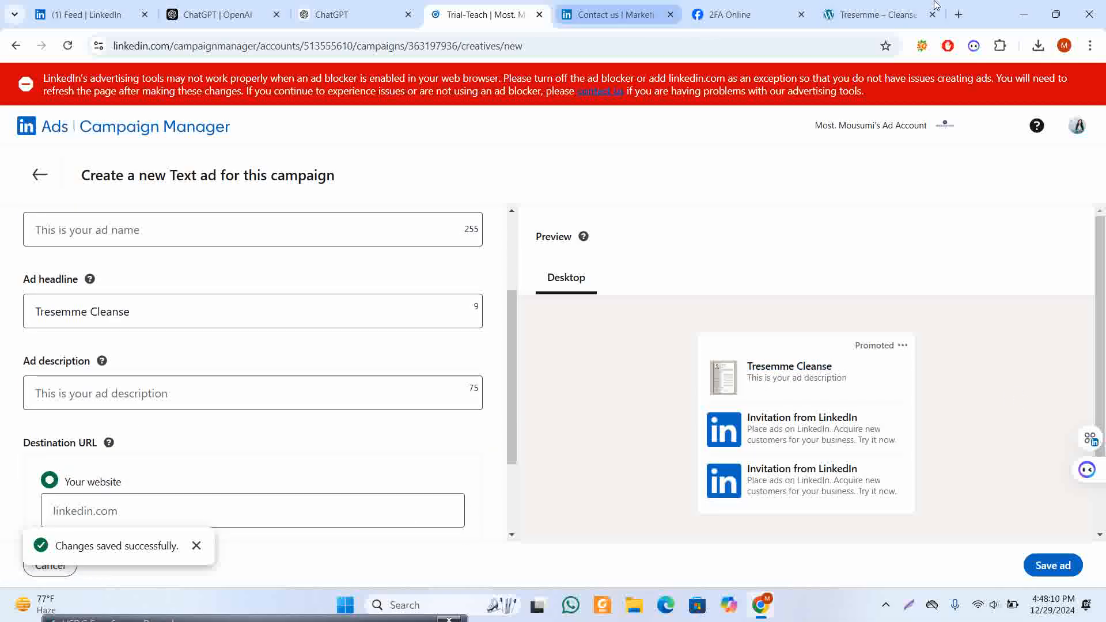
# Step: Reuse the earlier headline prompt in ChatGPT, change the requested length to "75 charcter" and send it
pyautogui.click(331, 15)
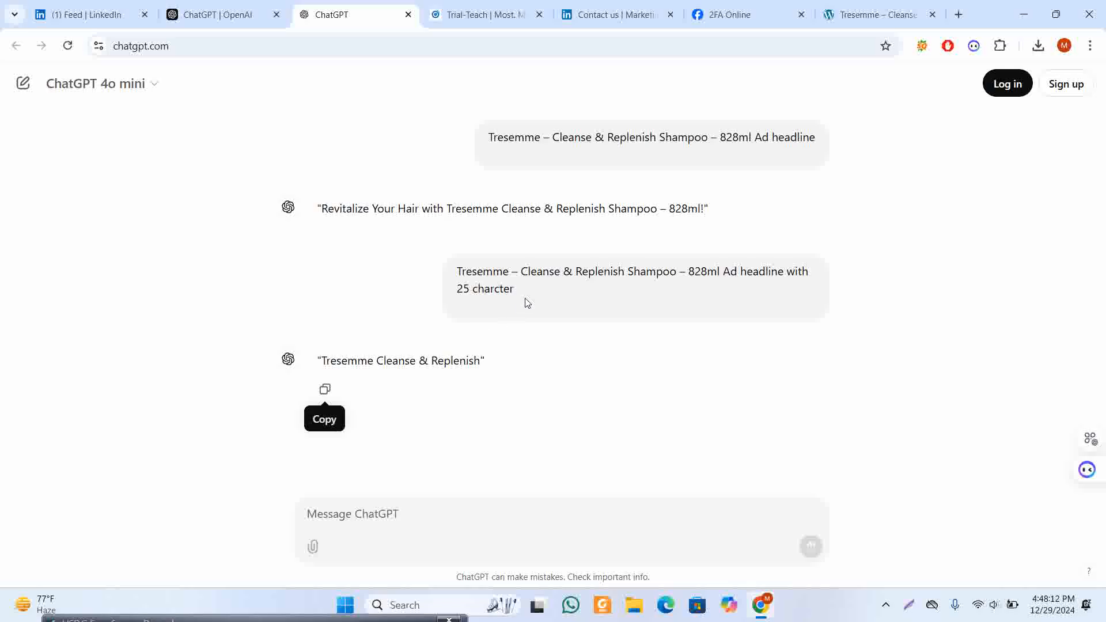
pyautogui.moveTo(525, 302); pyautogui.dragTo(392, 259)
pyautogui.click(413, 516)
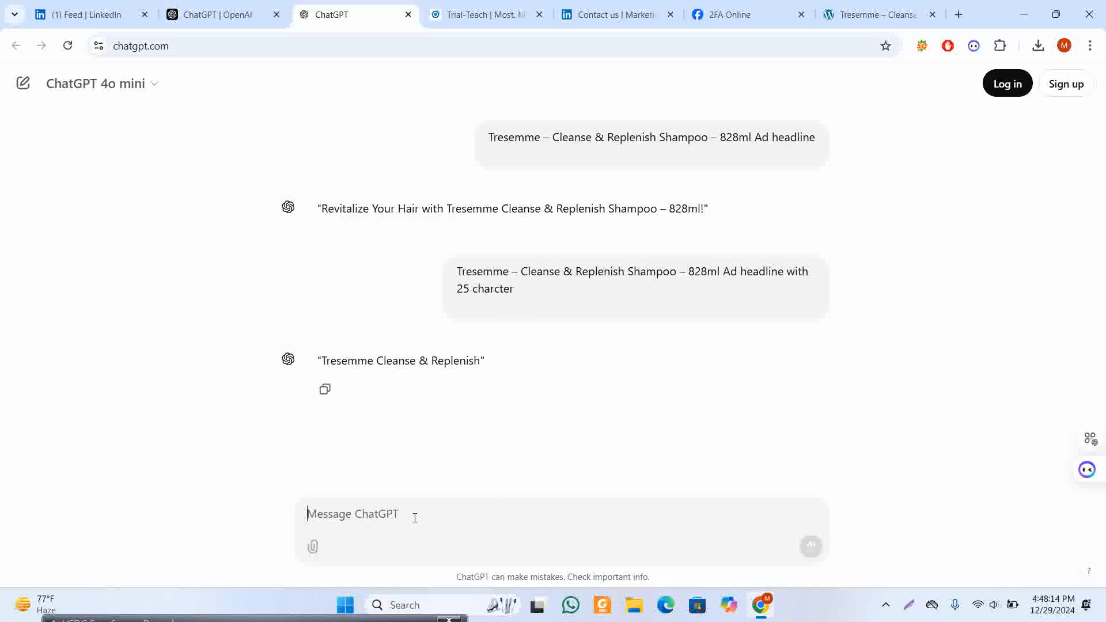
pyautogui.hotkey('ctrl', 'v')
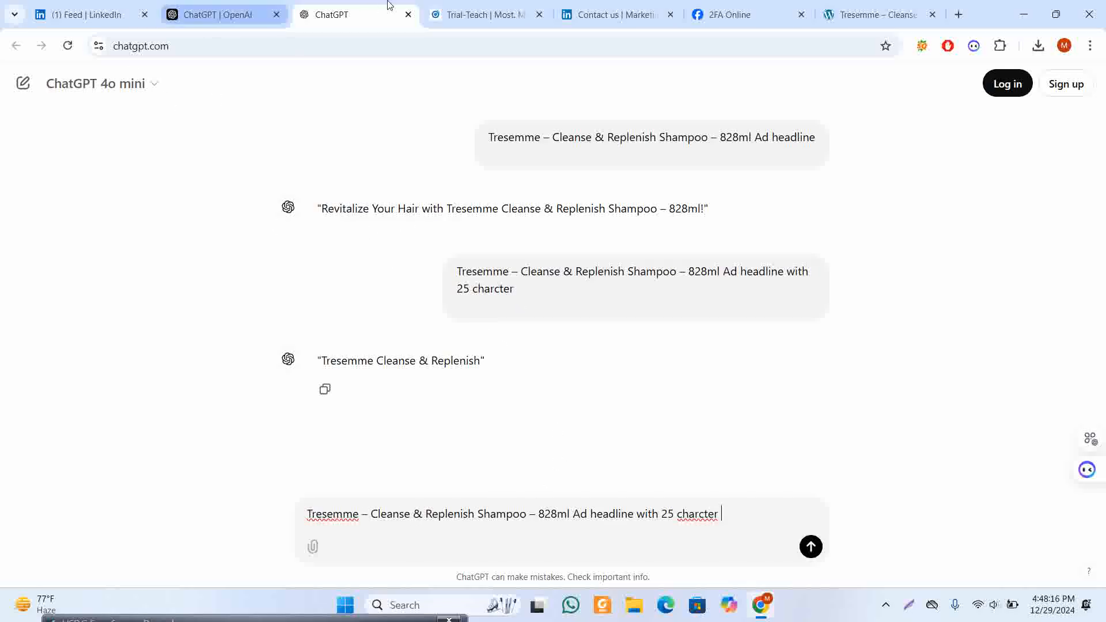
pyautogui.click(478, 14)
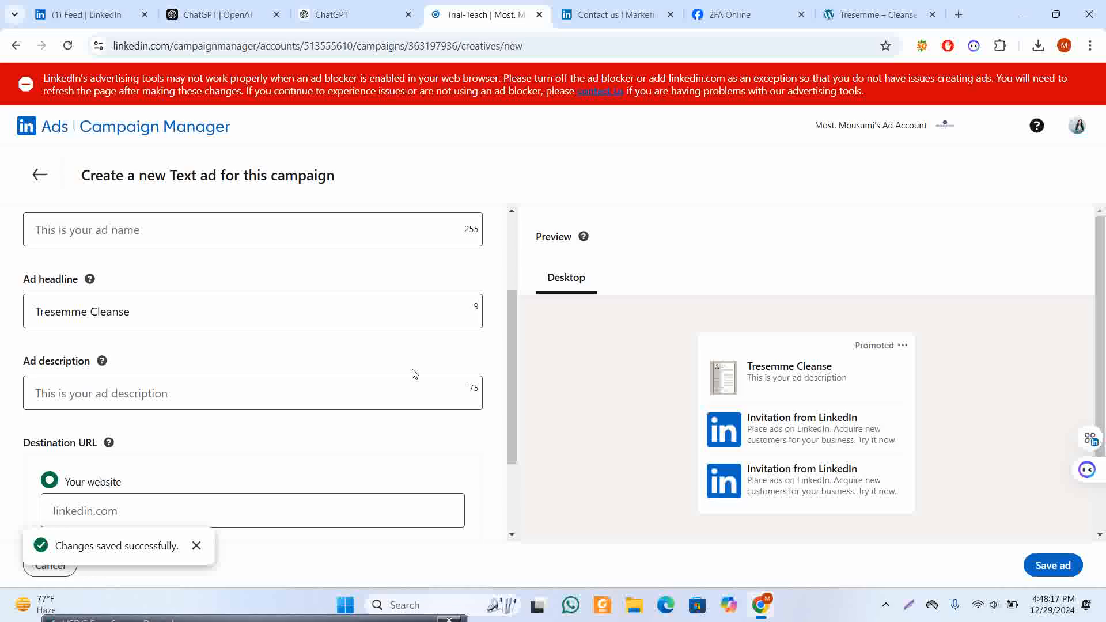
pyautogui.click(338, 12)
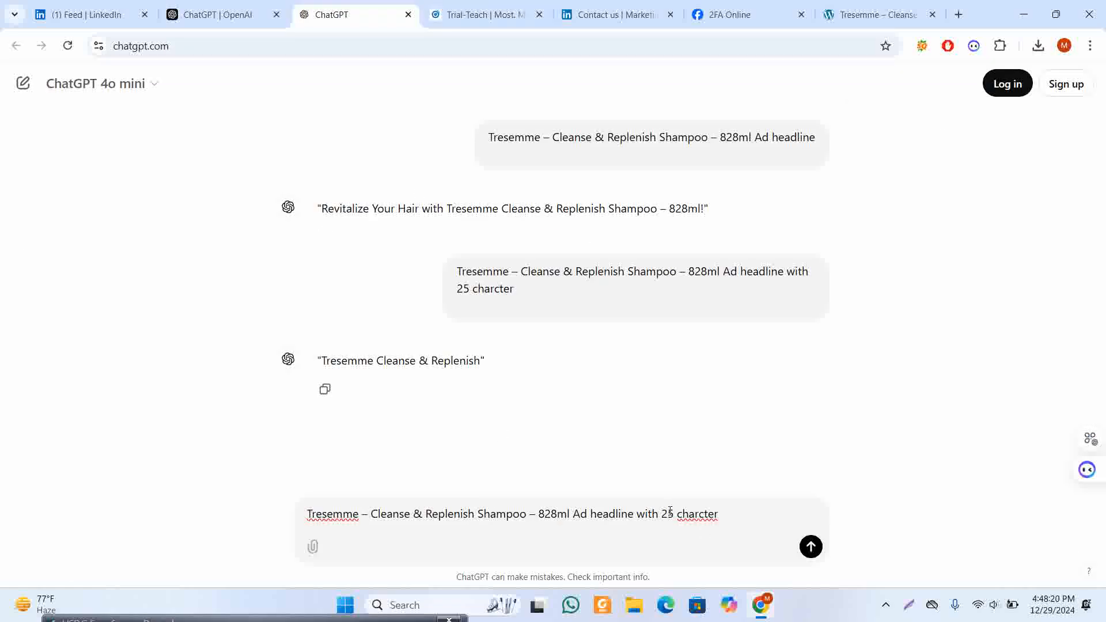
pyautogui.press('BackSpace')
pyautogui.write('7')
pyautogui.press('Return')
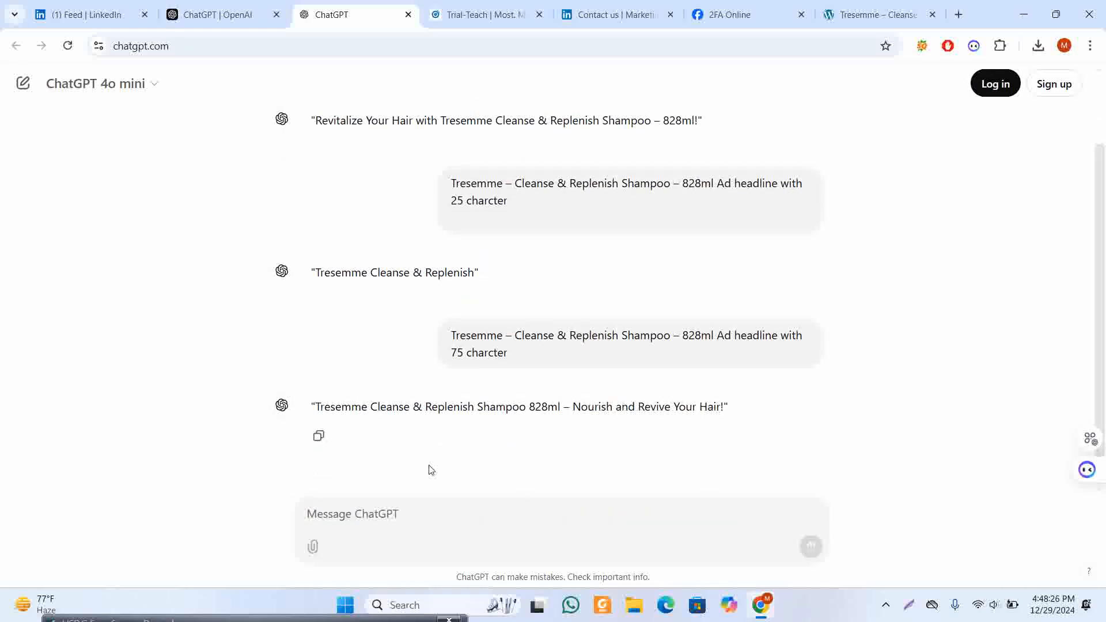
# Step: Copy ChatGPT's suggestion "Tresemme Cleanse & Replenish Shampoo 828ml – Nourish and Revive Your Hair!" and paste it as the ad description in Campaign Manager
pyautogui.click(321, 436)
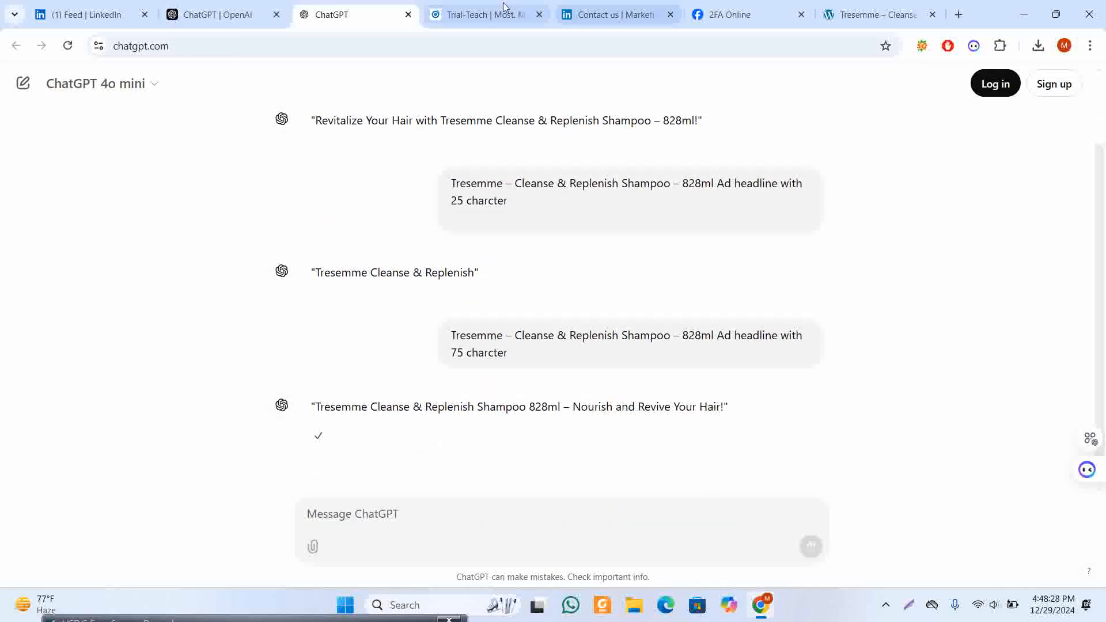
pyautogui.click(478, 15)
pyautogui.click(86, 398)
pyautogui.hotkey('ctrl', 'v')
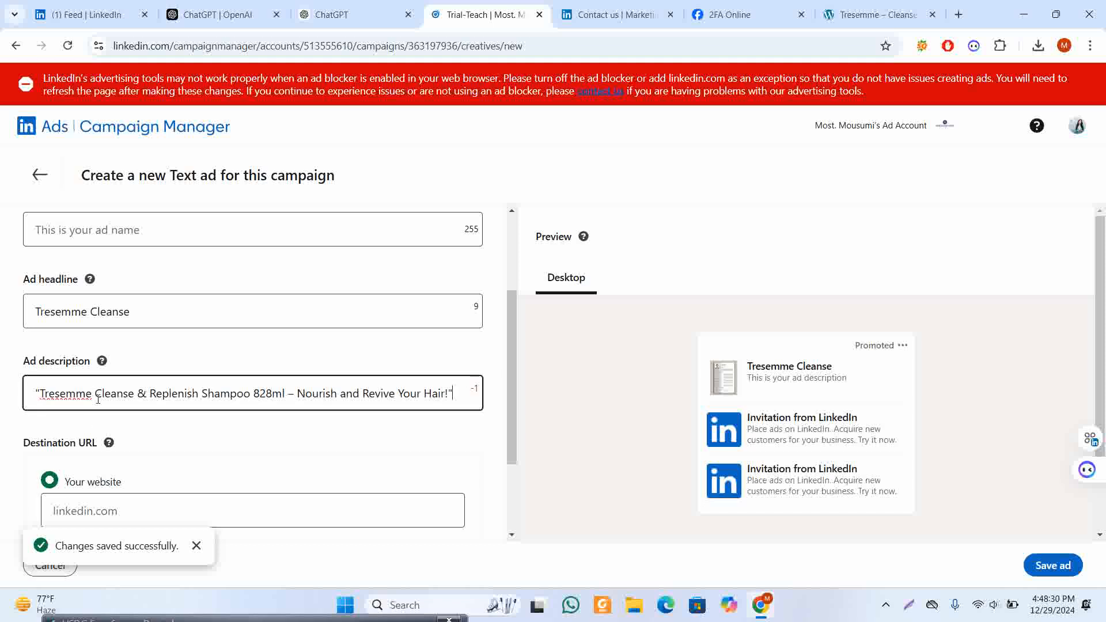
# Step: Remove the opening quotation mark from the ad description
pyautogui.click(421, 433)
pyautogui.moveTo(445, 395); pyautogui.dragTo(452, 395)
pyautogui.click(427, 436)
pyautogui.moveTo(40, 395); pyautogui.dragTo(15, 398)
pyautogui.press('BackSpace')
pyautogui.click(280, 431)
pyautogui.scroll(-2, 356, 476)
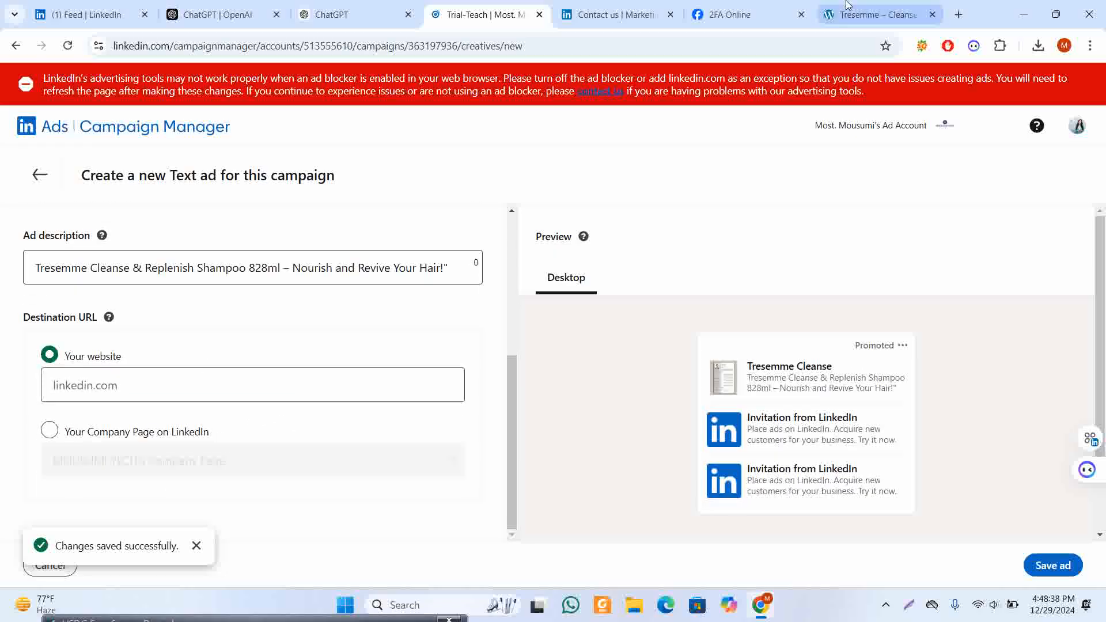
pyautogui.click(878, 16)
pyautogui.hotkey('ctrl', 'l')
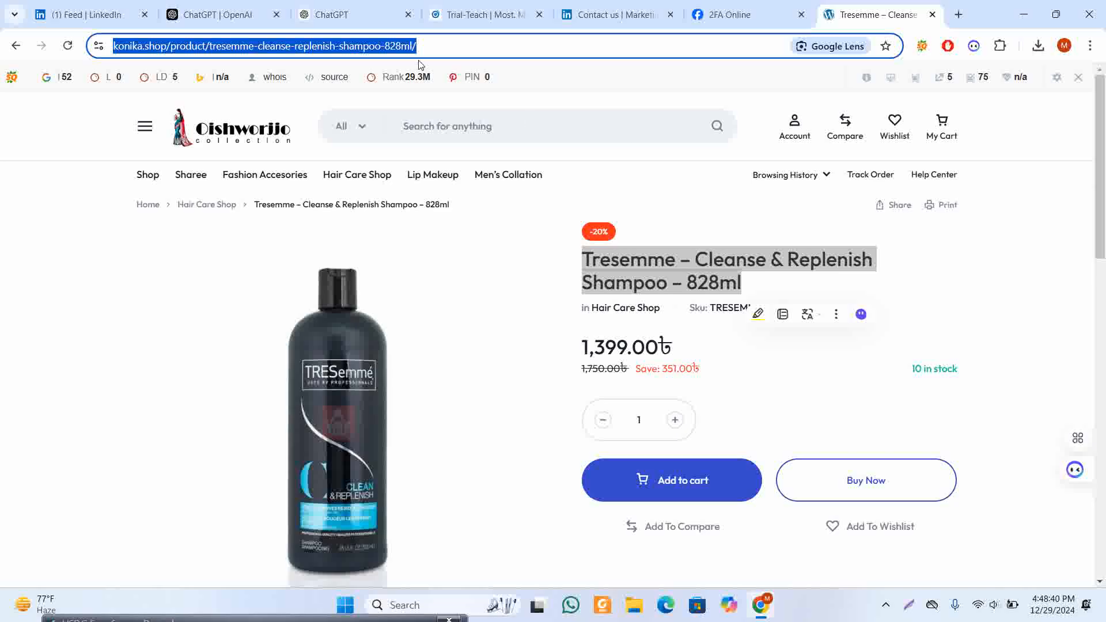
pyautogui.click(478, 14)
pyautogui.click(155, 387)
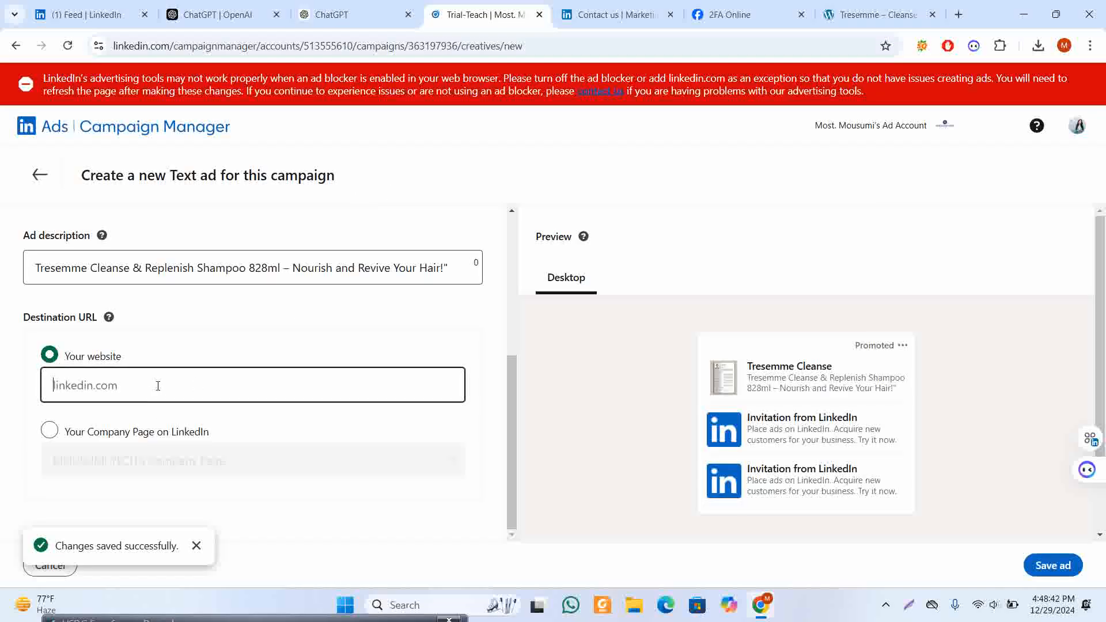
pyautogui.hotkey('ctrl', 'v')
pyautogui.click(497, 355)
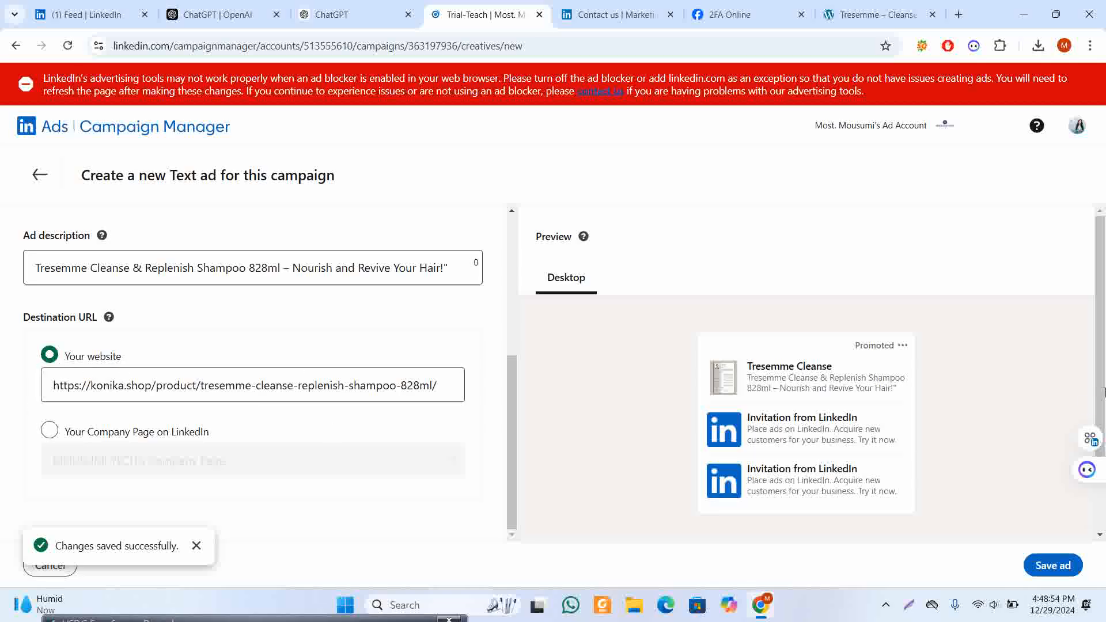
# Step: Save the text ad and proceed to Review & Launch to check the campaign summary, business information and payment card form
pyautogui.click(1052, 565)
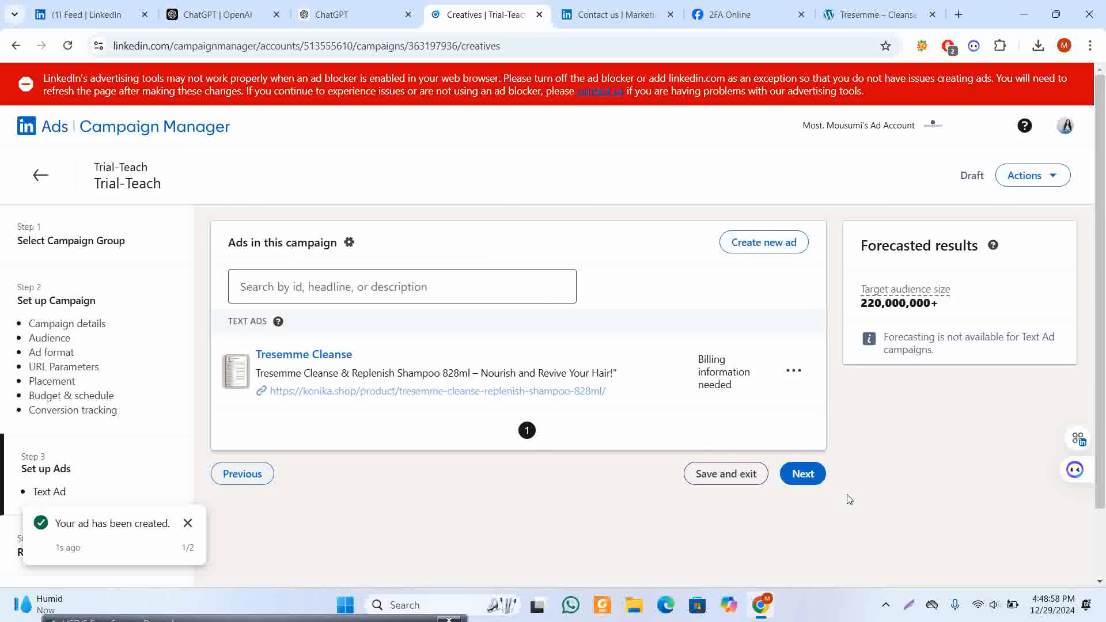
pyautogui.click(802, 481)
pyautogui.scroll(-20, 416, 398)
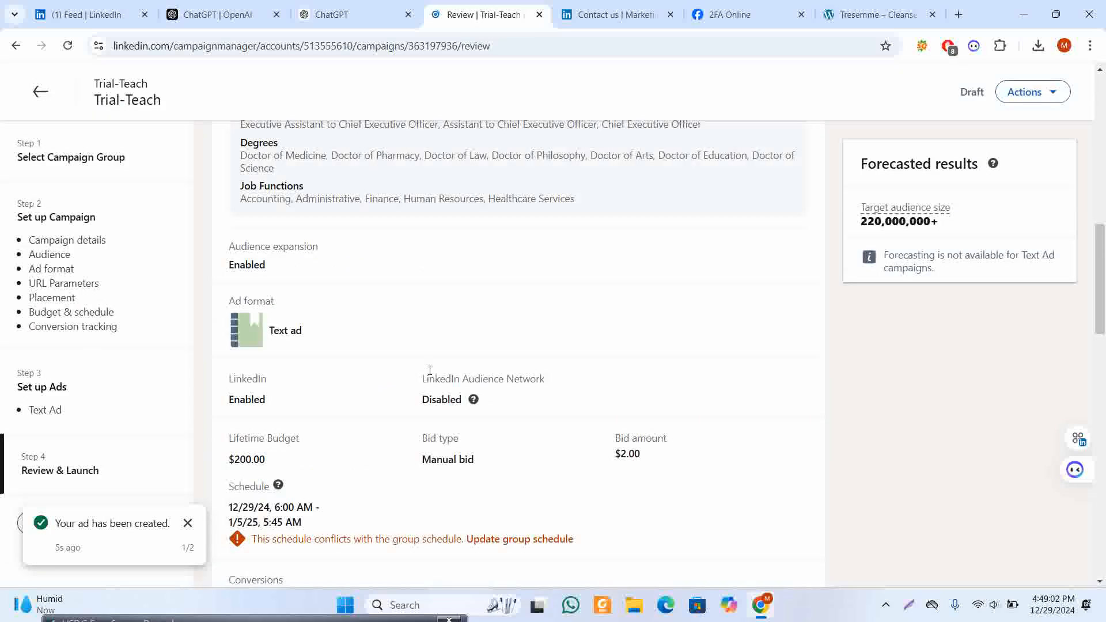
pyautogui.scroll(4, 720, 379)
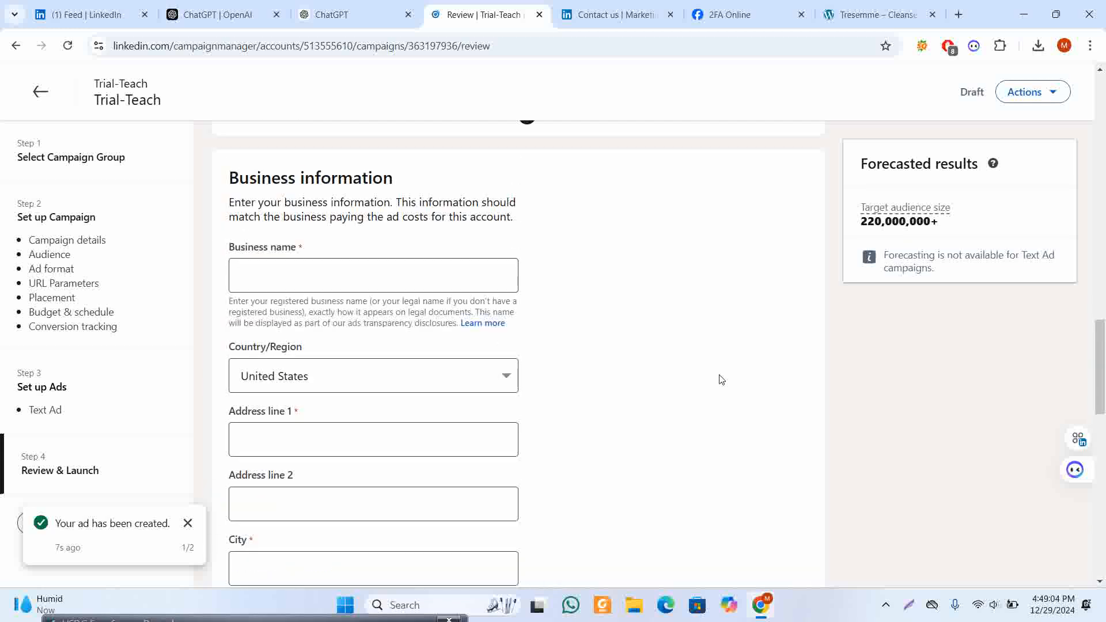
pyautogui.scroll(-12, 720, 379)
pyautogui.scroll(-1, 722, 380)
pyautogui.scroll(2, 484, 349)
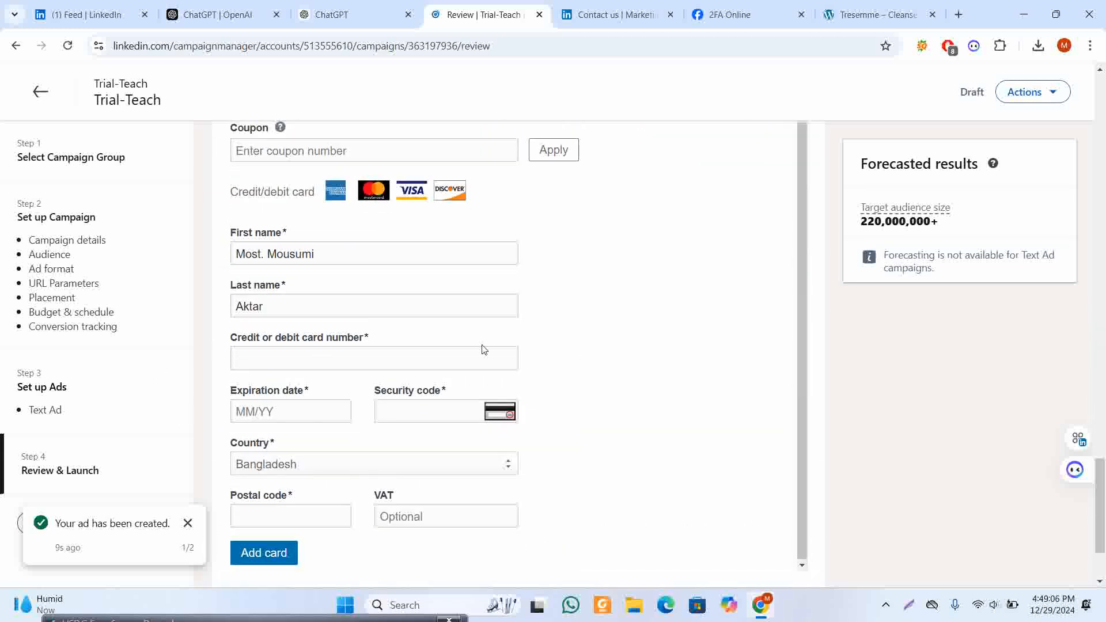
pyautogui.scroll(-5, 956, 442)
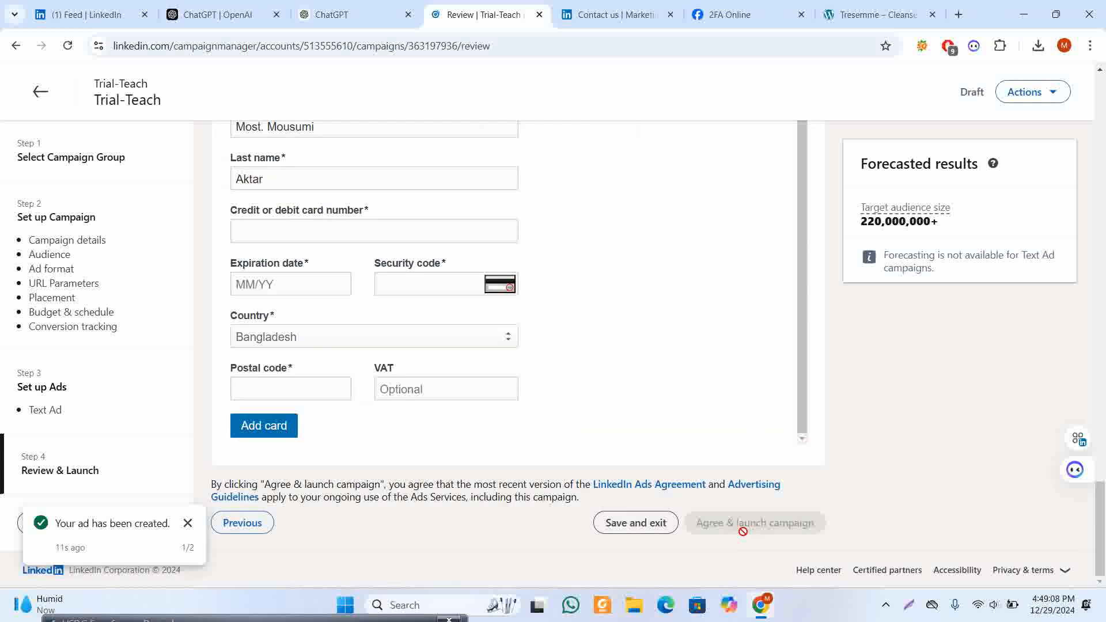
pyautogui.moveTo(382, 618); pyautogui.dragTo(514, 125)
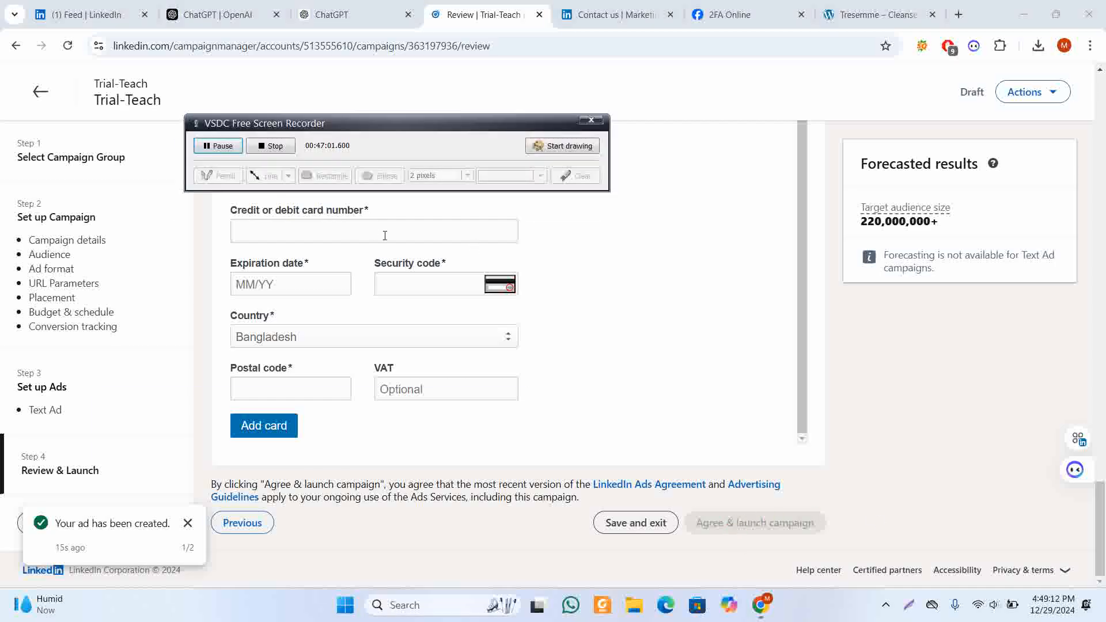